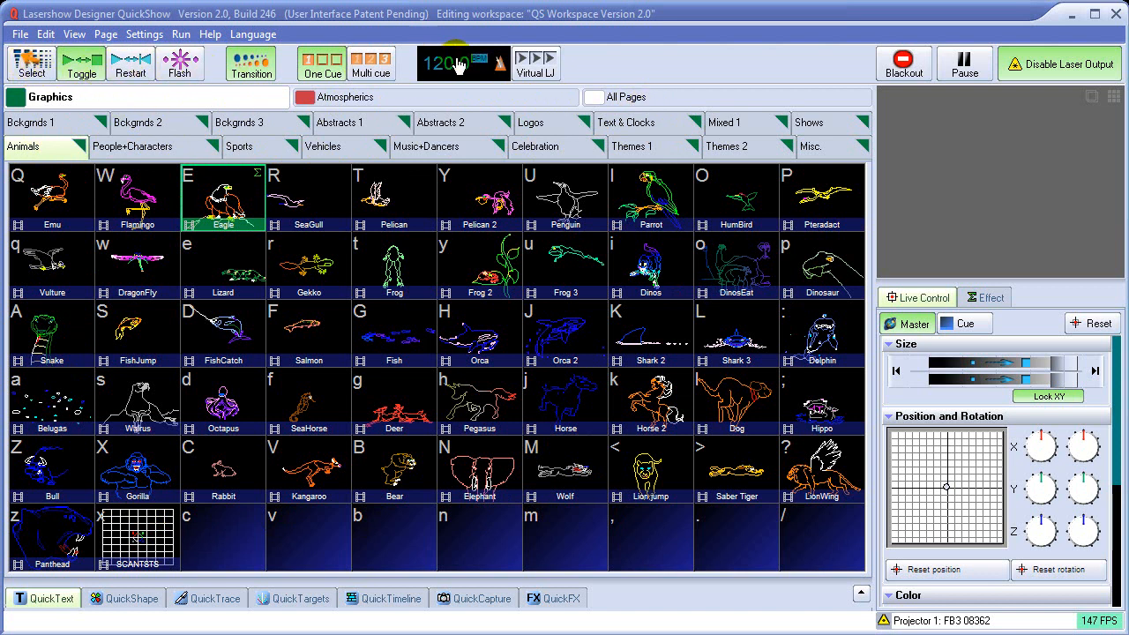
Look at the effect settings of the Eagle cue and return to the master live controls.
{"action": "left_click", "coordinate": [538, 65]}
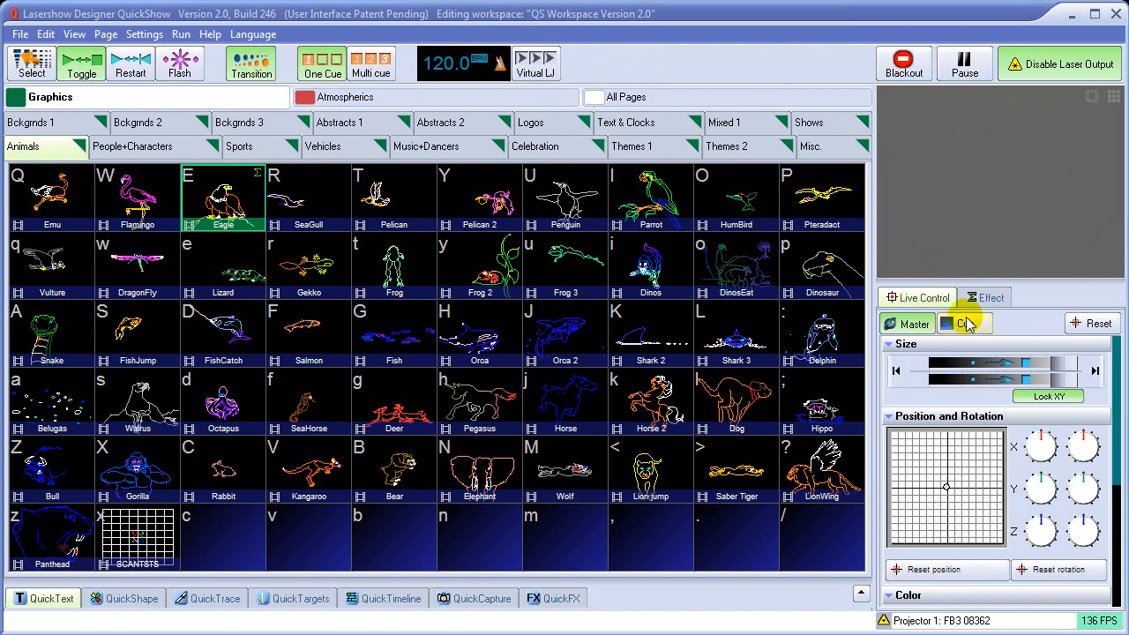
{"action": "left_click", "coordinate": [990, 300]}
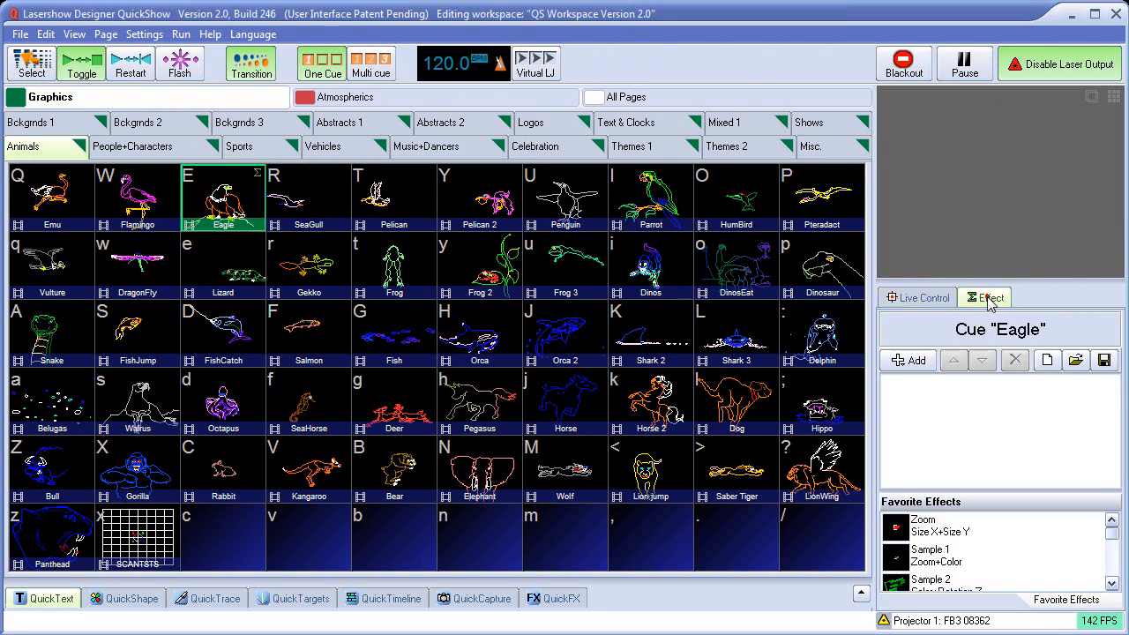
{"action": "left_click", "coordinate": [941, 298]}
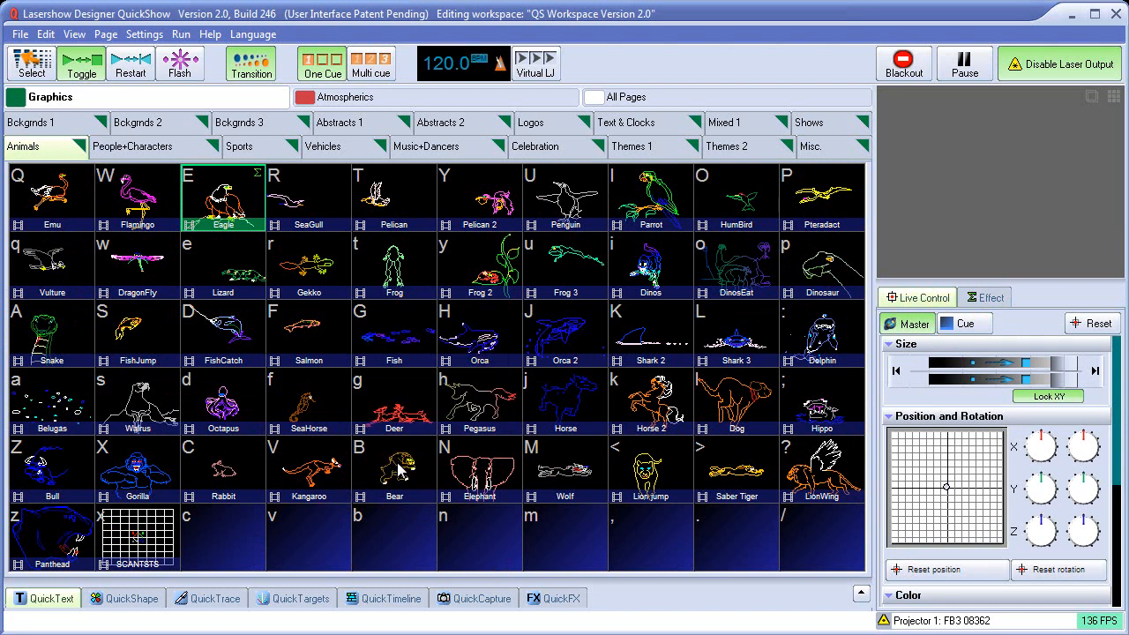
Play the Wolf and Flamingo cues from the Animals page and look through the People+Characters and Sports pages.
{"action": "left_click", "coordinate": [575, 476]}
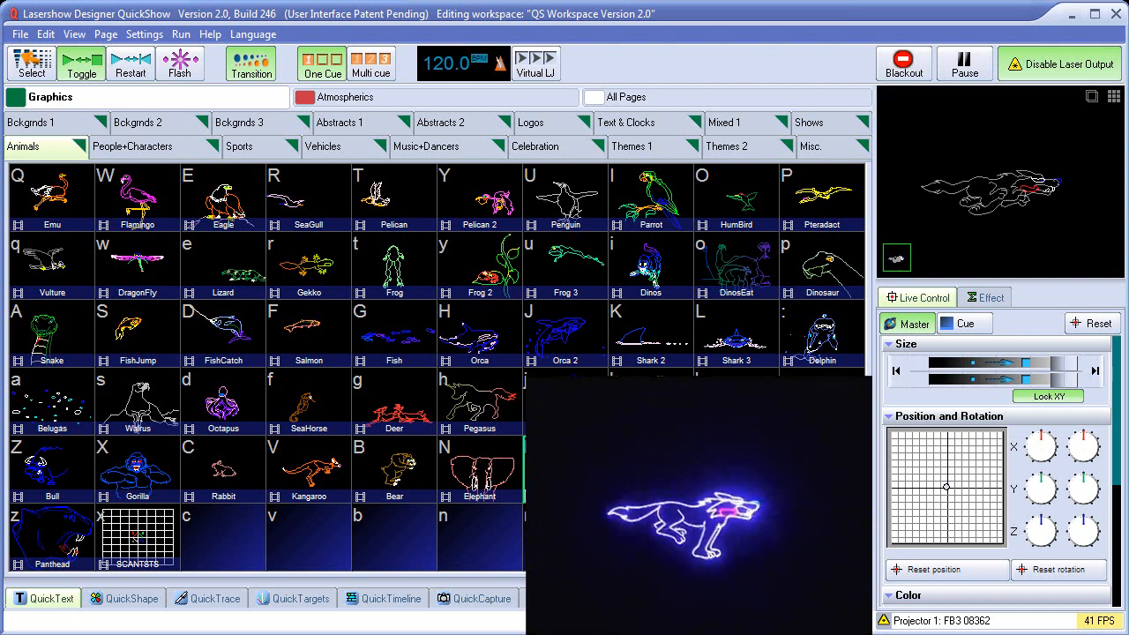
{"action": "left_click", "coordinate": [137, 203]}
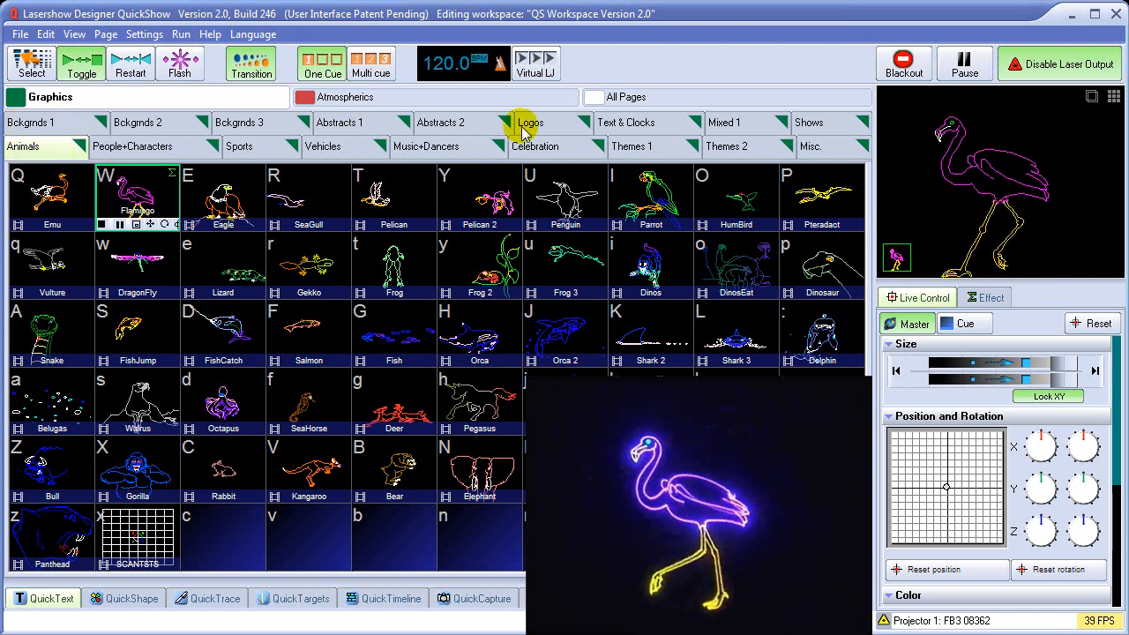
{"action": "left_click", "coordinate": [151, 155]}
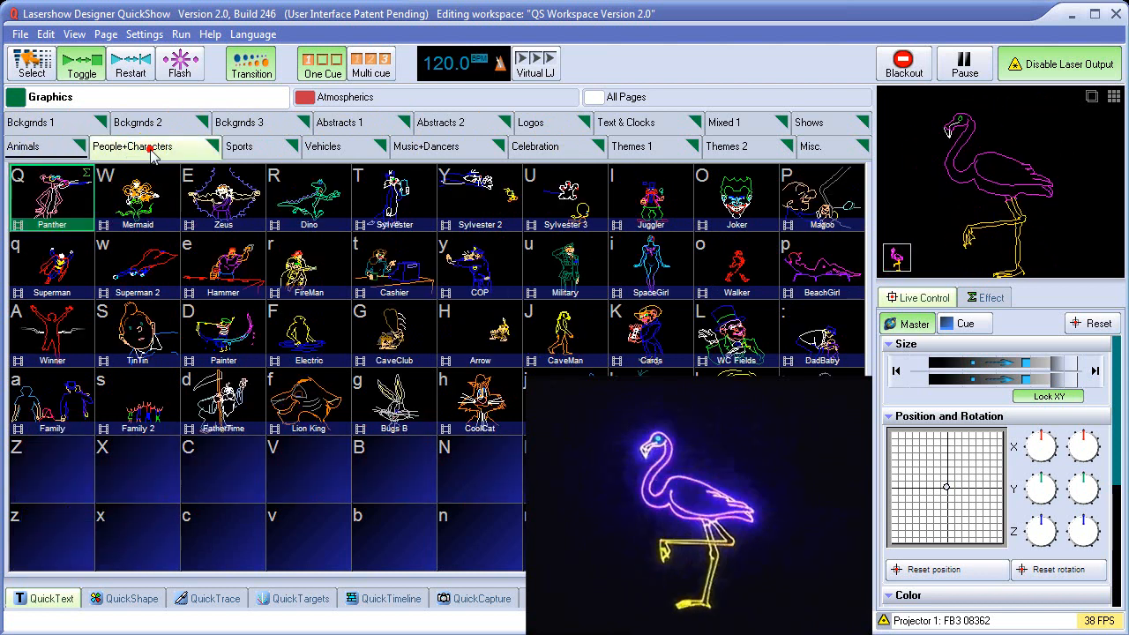
{"action": "left_click", "coordinate": [254, 154]}
{"action": "left_click", "coordinate": [59, 153]}
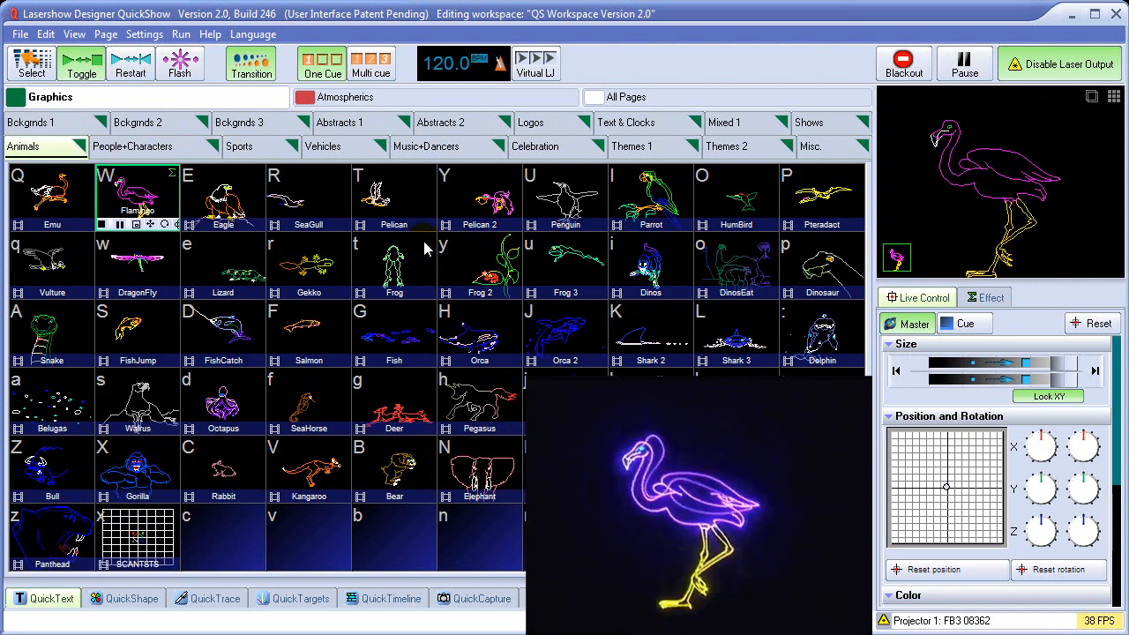
{"action": "left_click", "coordinate": [181, 155]}
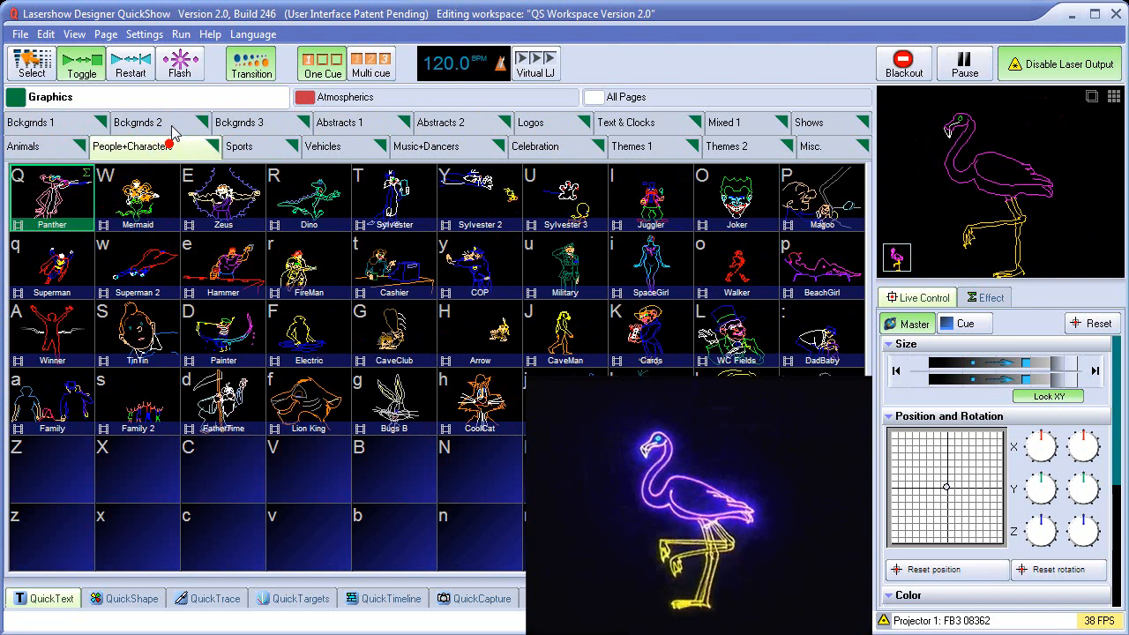
{"action": "left_click", "coordinate": [262, 154]}
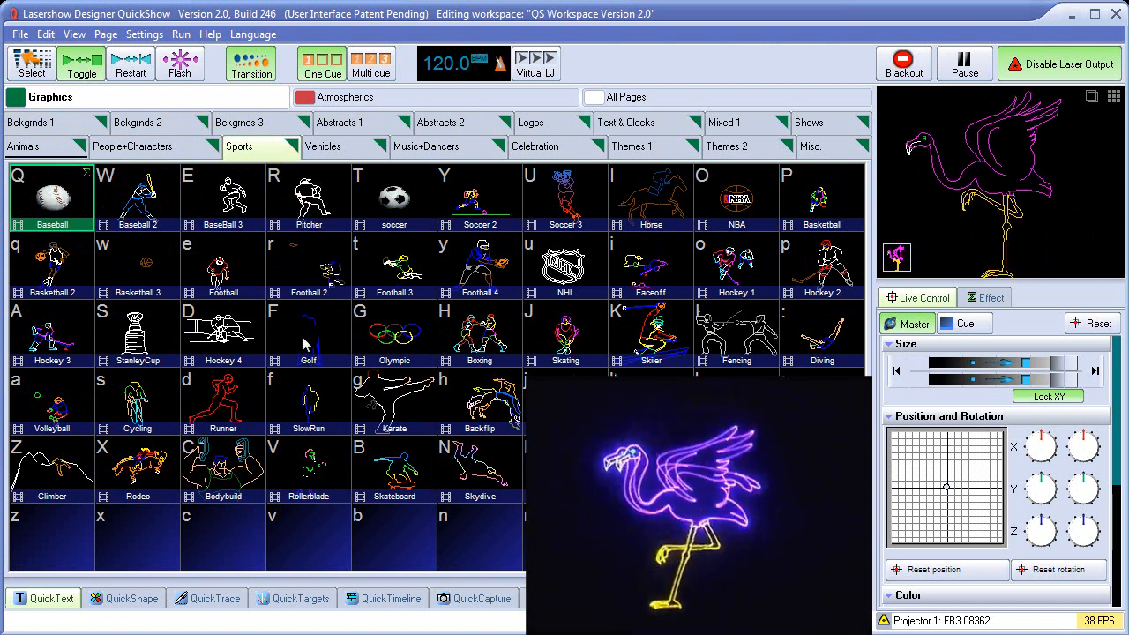
Play cue 14 from the Abstracts 1 page and the Drinks cue from the Celebration page.
{"action": "left_click", "coordinate": [344, 122]}
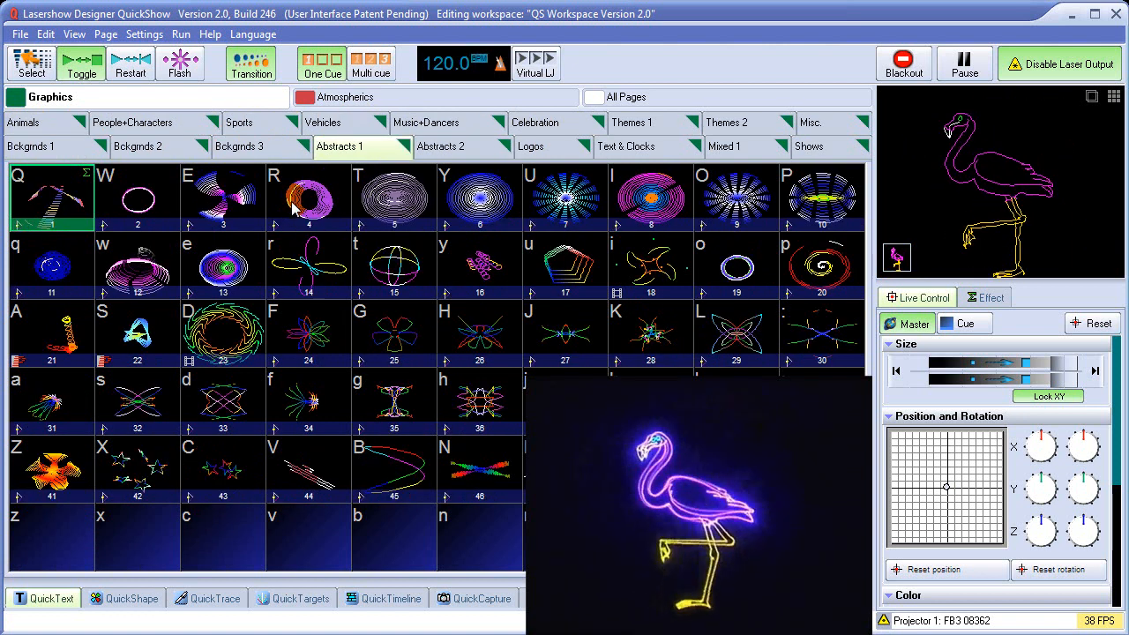
{"action": "left_click", "coordinate": [313, 269]}
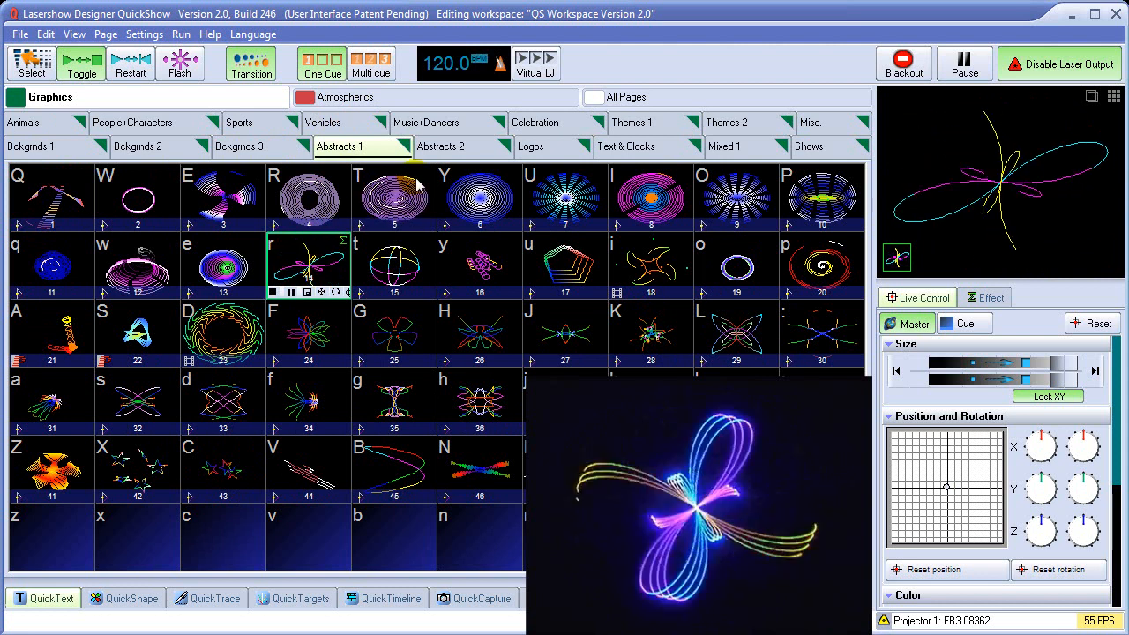
{"action": "left_click", "coordinate": [441, 122]}
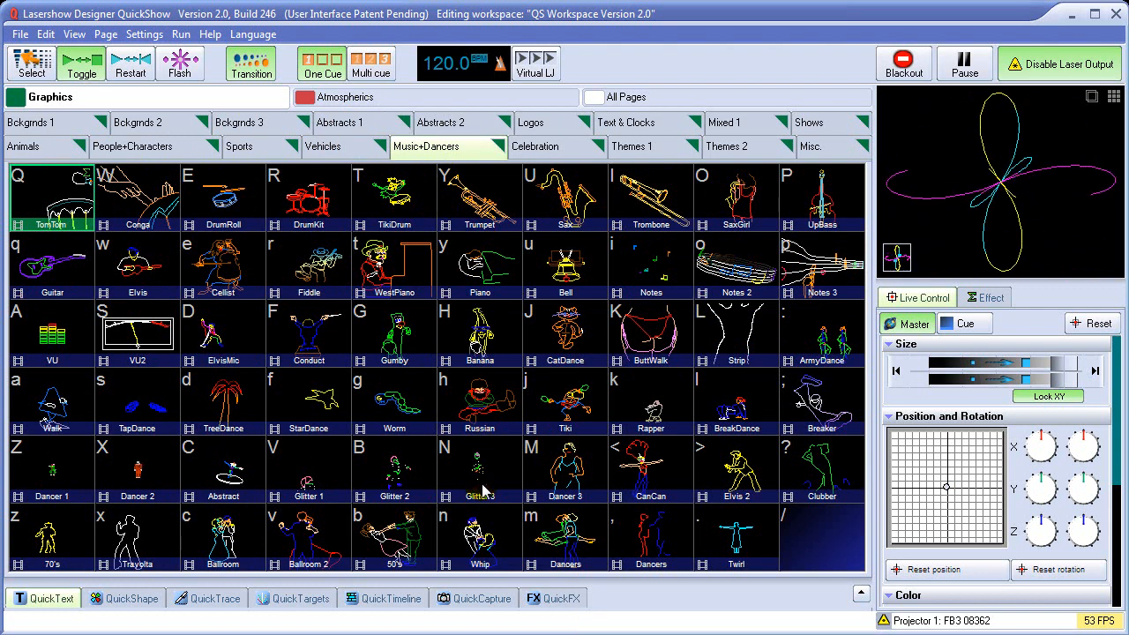
{"action": "left_click", "coordinate": [547, 147]}
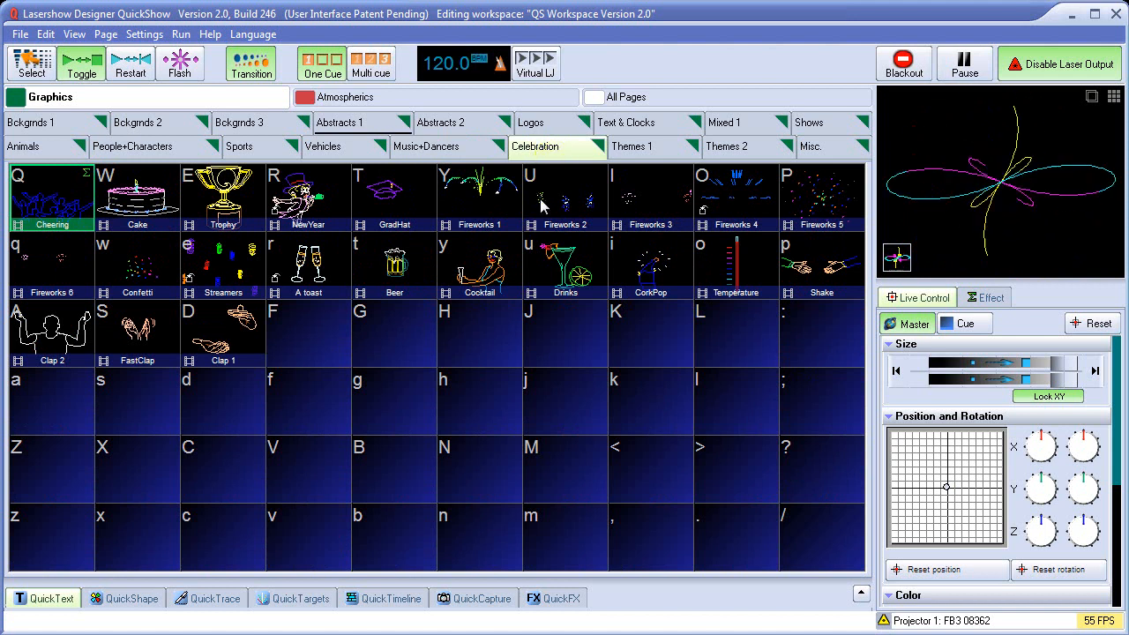
{"action": "left_click", "coordinate": [560, 271]}
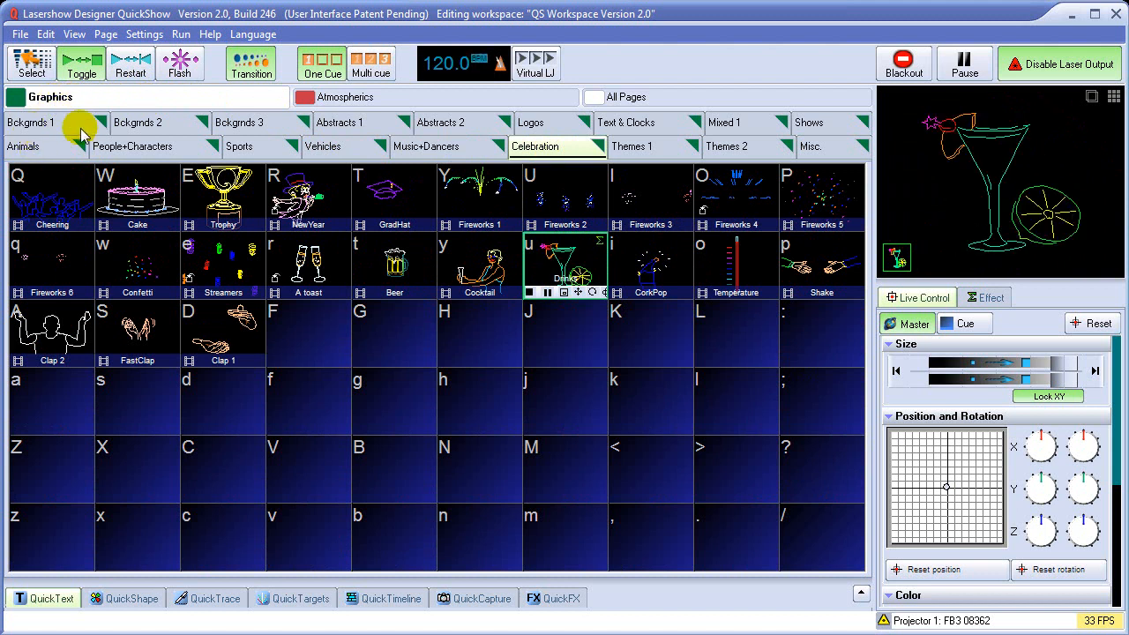
Play cues 2, 3, 13 and 23 in turn from the Abstracts 2 page.
{"action": "left_click", "coordinate": [440, 122]}
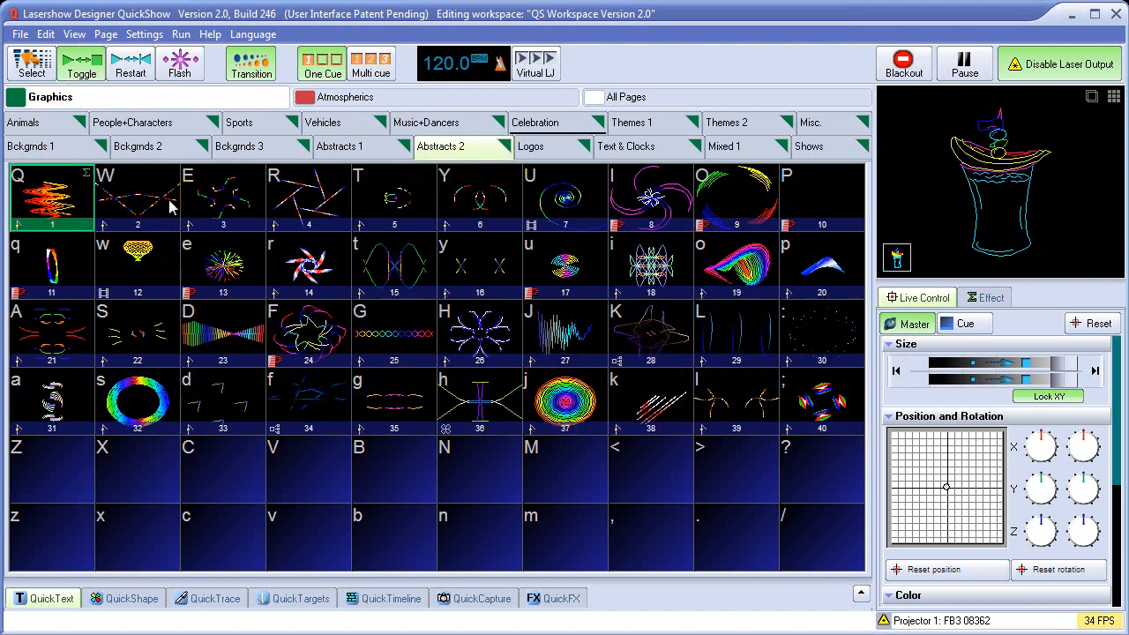
{"action": "left_click", "coordinate": [137, 199]}
{"action": "left_click", "coordinate": [239, 205]}
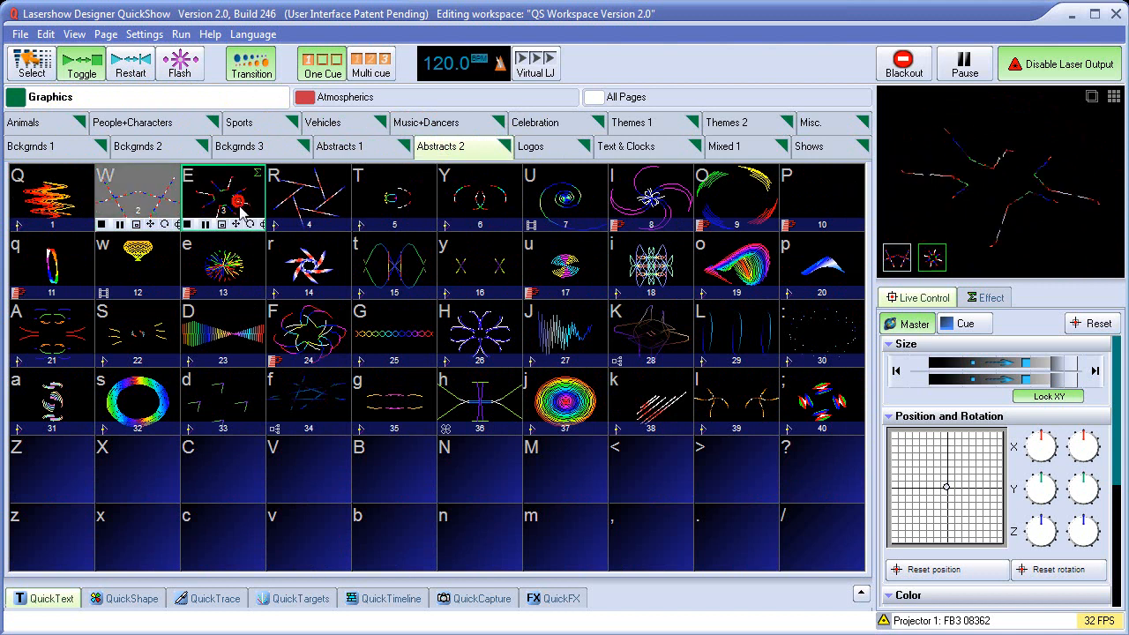
{"action": "left_click", "coordinate": [225, 265]}
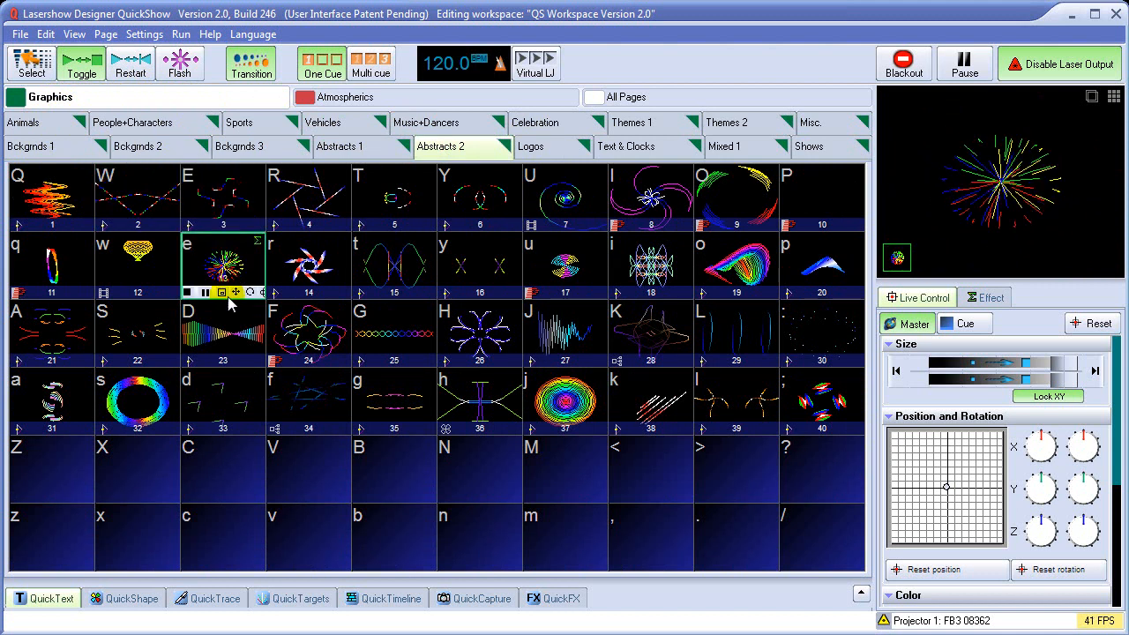
{"action": "left_click", "coordinate": [236, 340]}
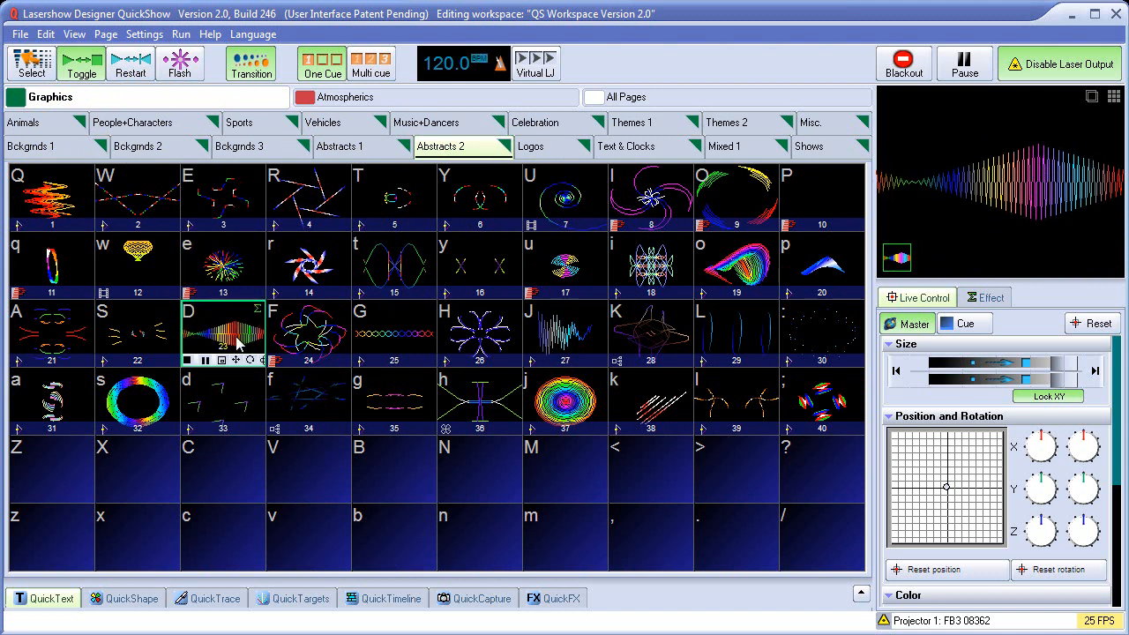
Show the Atmospherics category and look through its Sheets, Waves, Cones, Boxes and Fans of Beams pages.
{"action": "left_click", "coordinate": [342, 104]}
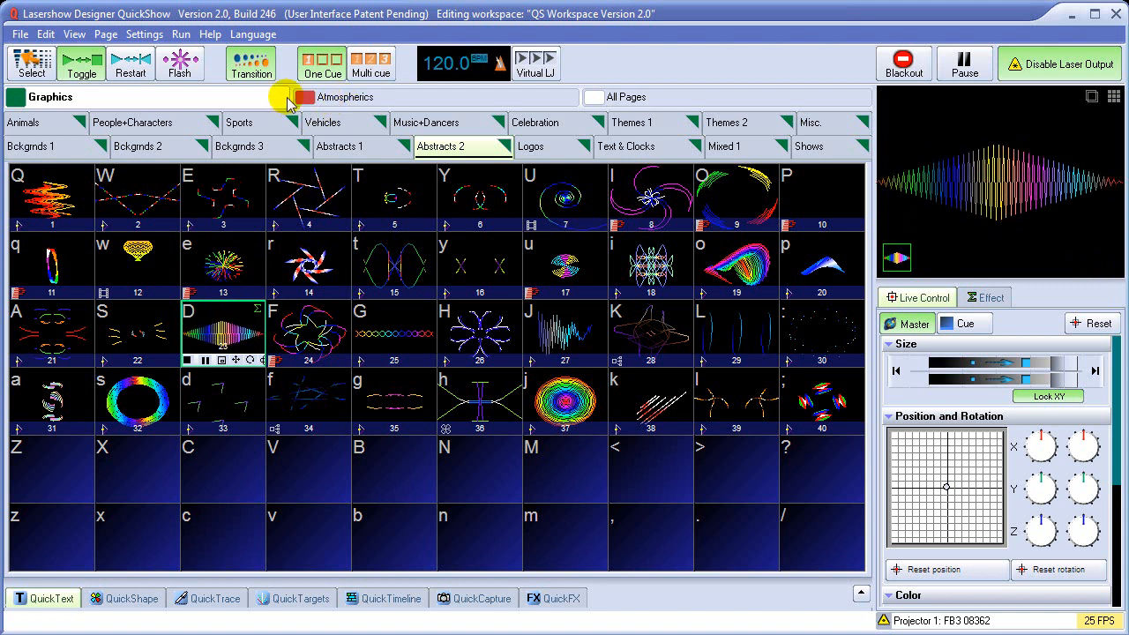
{"action": "left_click", "coordinate": [354, 102]}
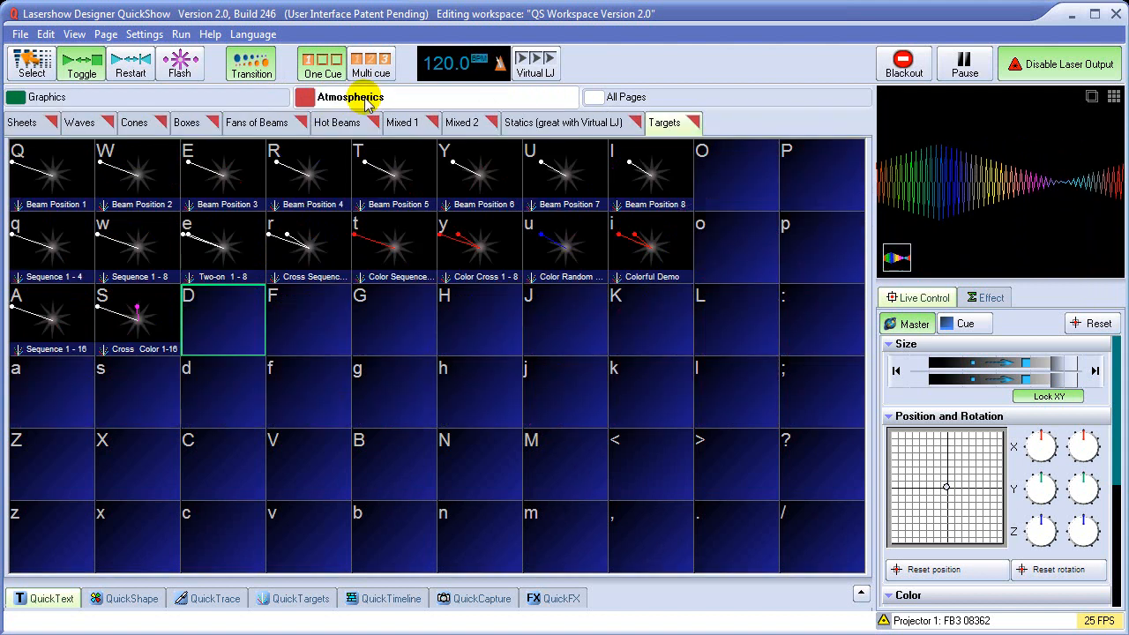
{"action": "left_click", "coordinate": [30, 124]}
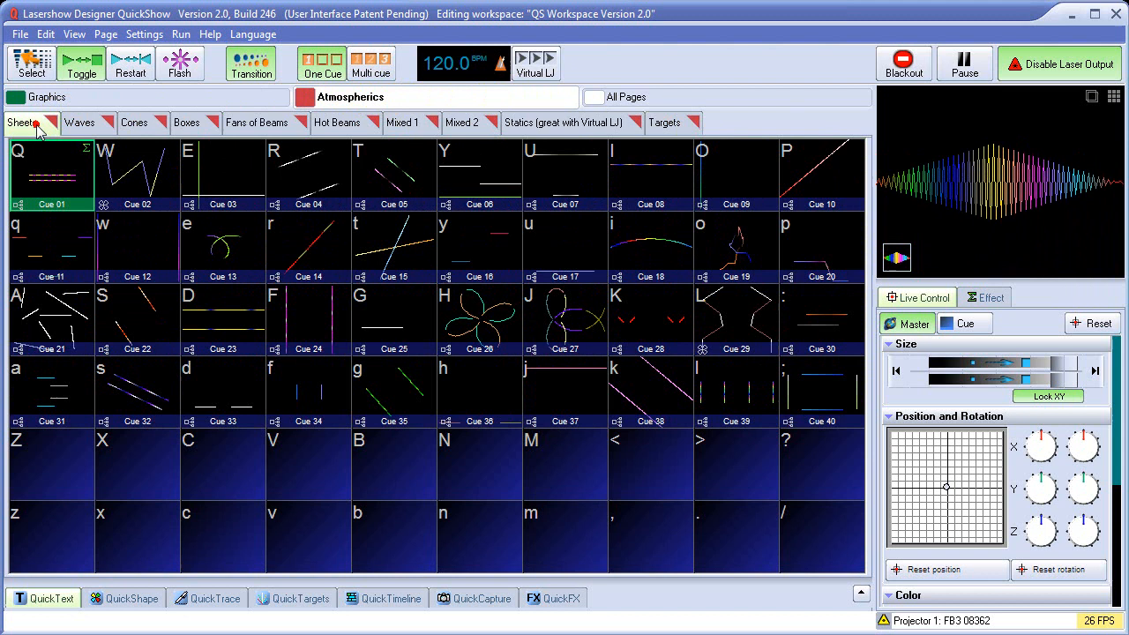
{"action": "left_click", "coordinate": [82, 124]}
{"action": "left_click", "coordinate": [137, 124]}
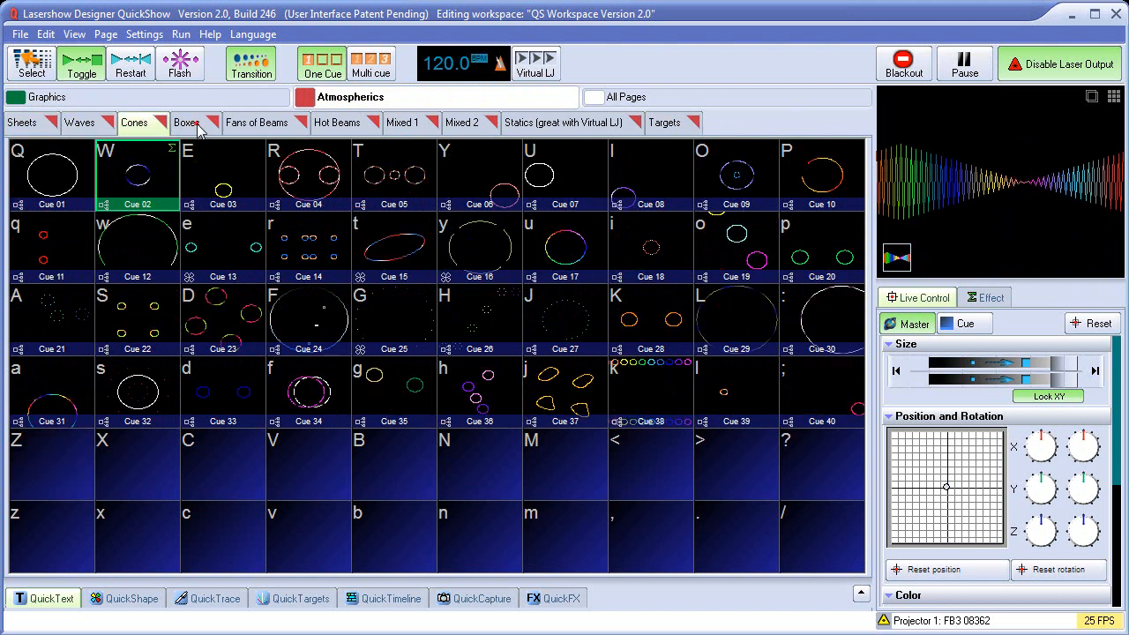
{"action": "left_click", "coordinate": [190, 124]}
{"action": "left_click", "coordinate": [257, 125]}
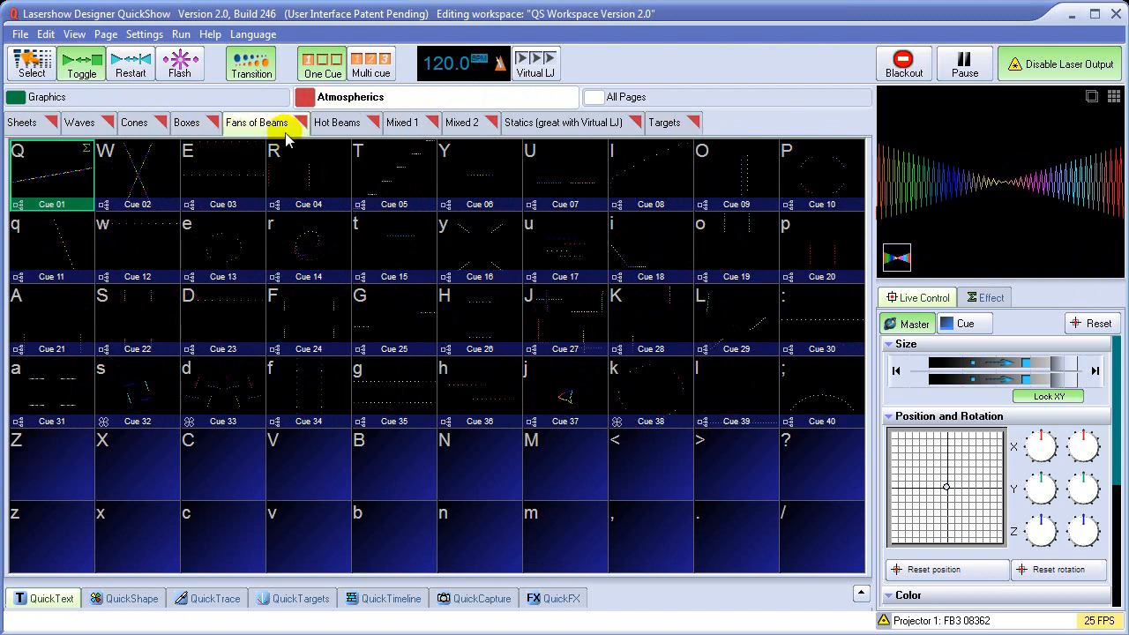
Play Cue 02, Cue 01 and Cue 12 in turn from the Cones page.
{"action": "left_click", "coordinate": [134, 128]}
{"action": "left_click", "coordinate": [139, 175]}
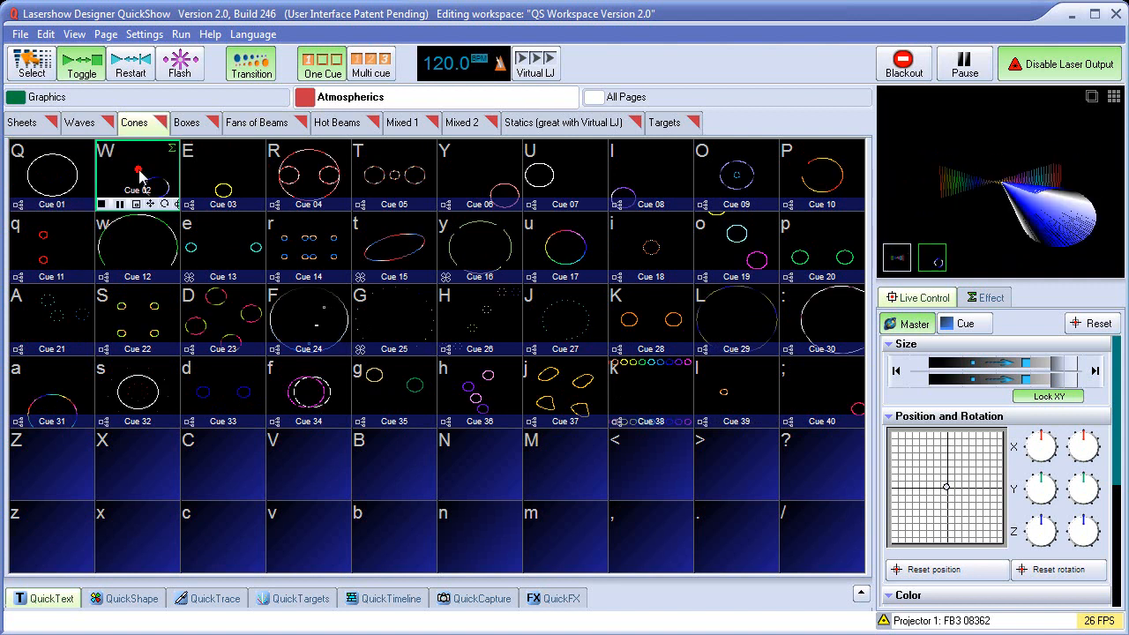
{"action": "left_click", "coordinate": [64, 180]}
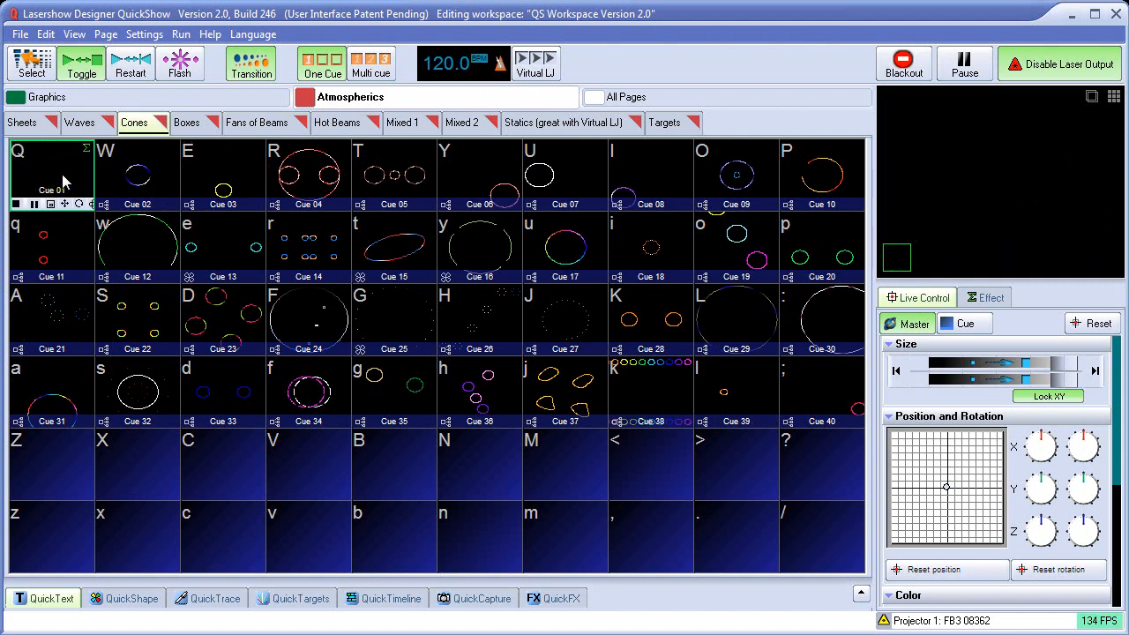
{"action": "left_click", "coordinate": [137, 230]}
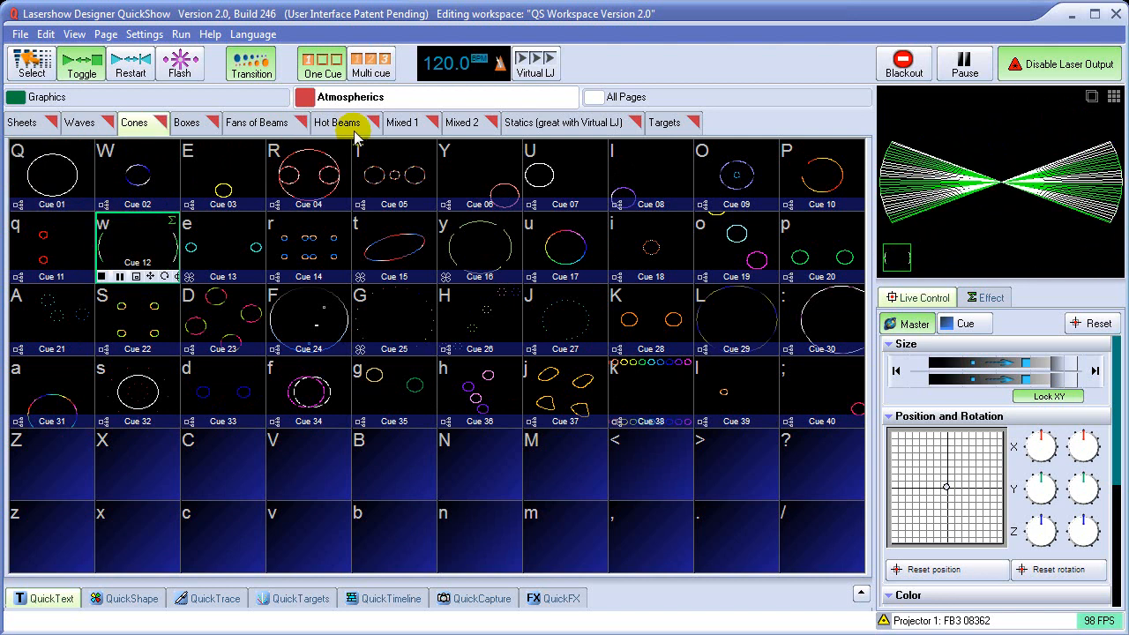
Show all pages together and look through the Sports, People+Characters, atmospheric Mixed 1, Sheets and Animals pages.
{"action": "left_click", "coordinate": [641, 100]}
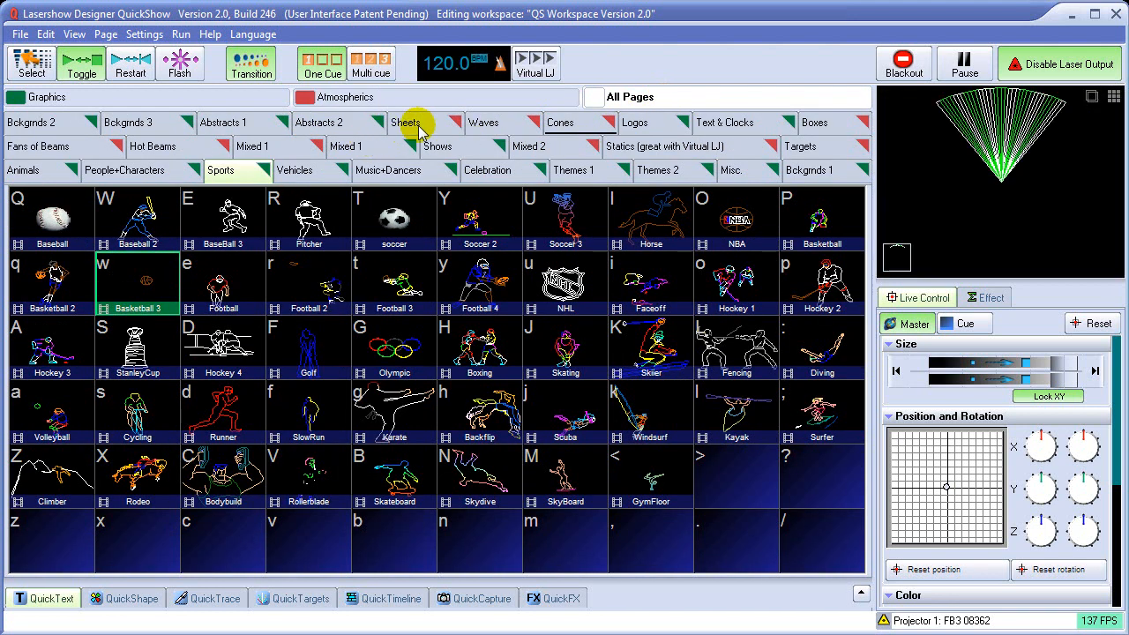
{"action": "left_click", "coordinate": [290, 171]}
{"action": "left_click", "coordinate": [238, 173]}
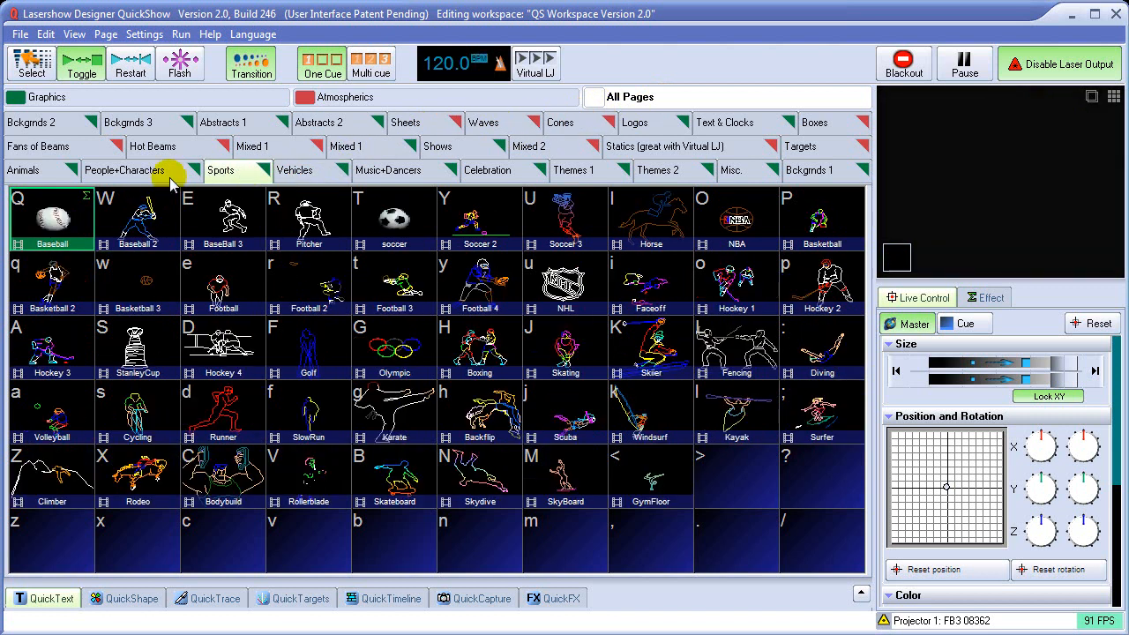
{"action": "left_click", "coordinate": [157, 175]}
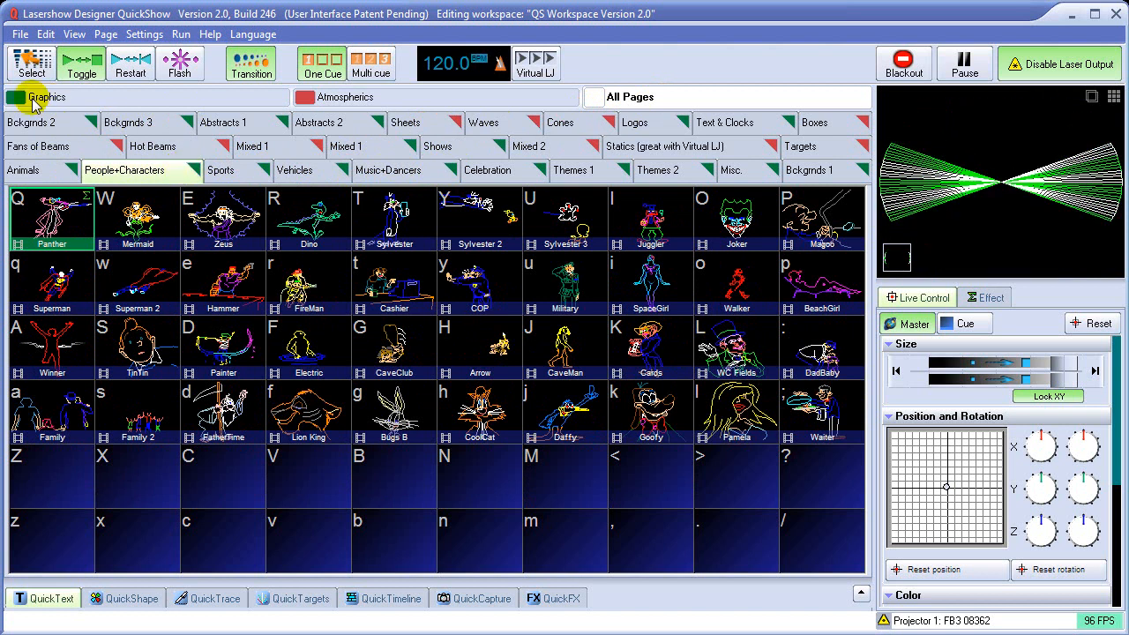
{"action": "left_click", "coordinate": [310, 150]}
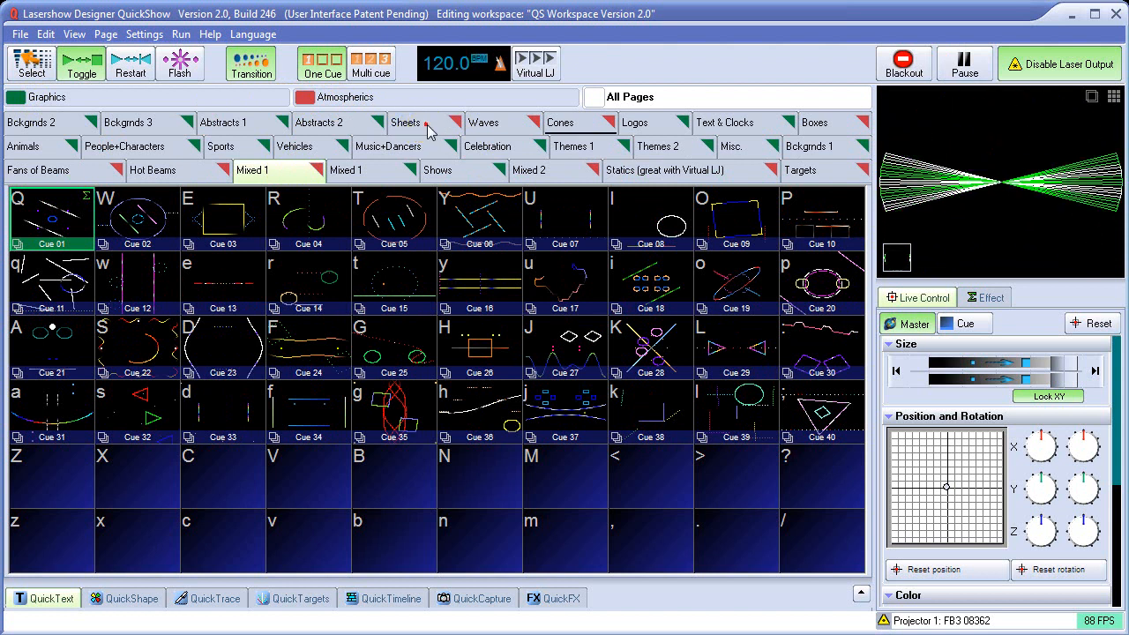
{"action": "left_click", "coordinate": [427, 129]}
{"action": "left_click", "coordinate": [328, 101]}
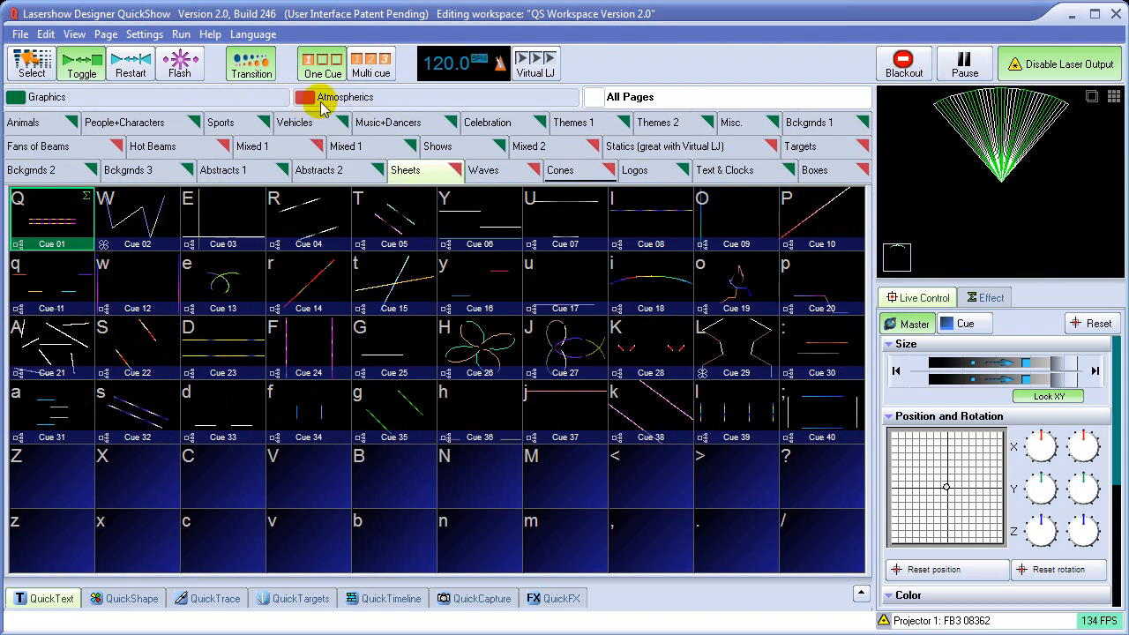
{"action": "left_click", "coordinate": [70, 127]}
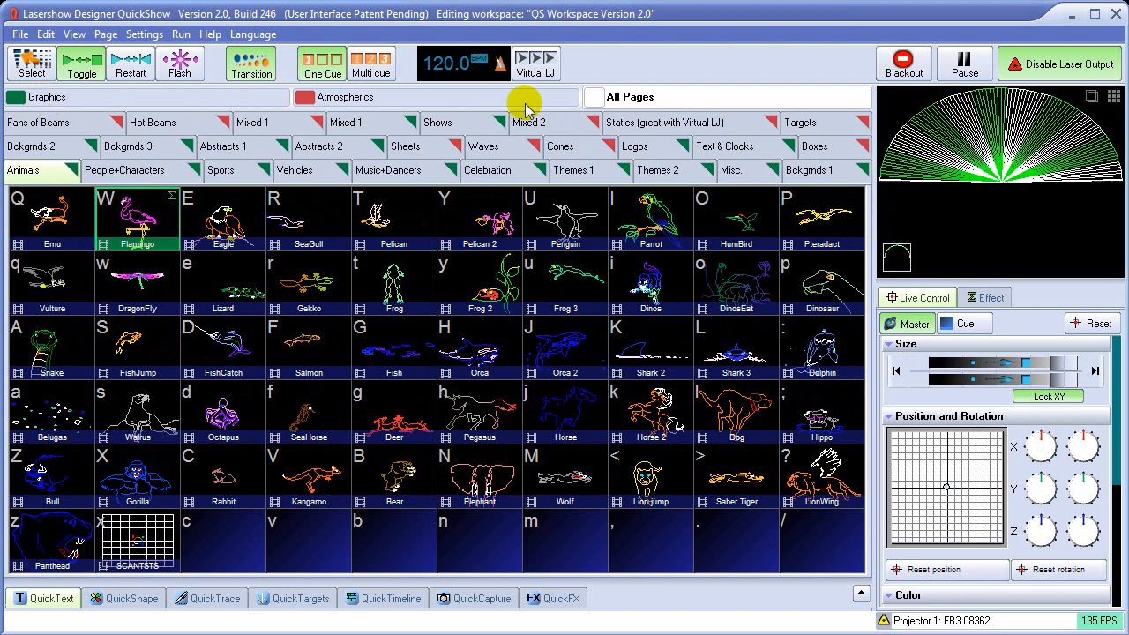
Black out the laser output and try to add a new page named "My pagr".
{"action": "left_click", "coordinate": [904, 67]}
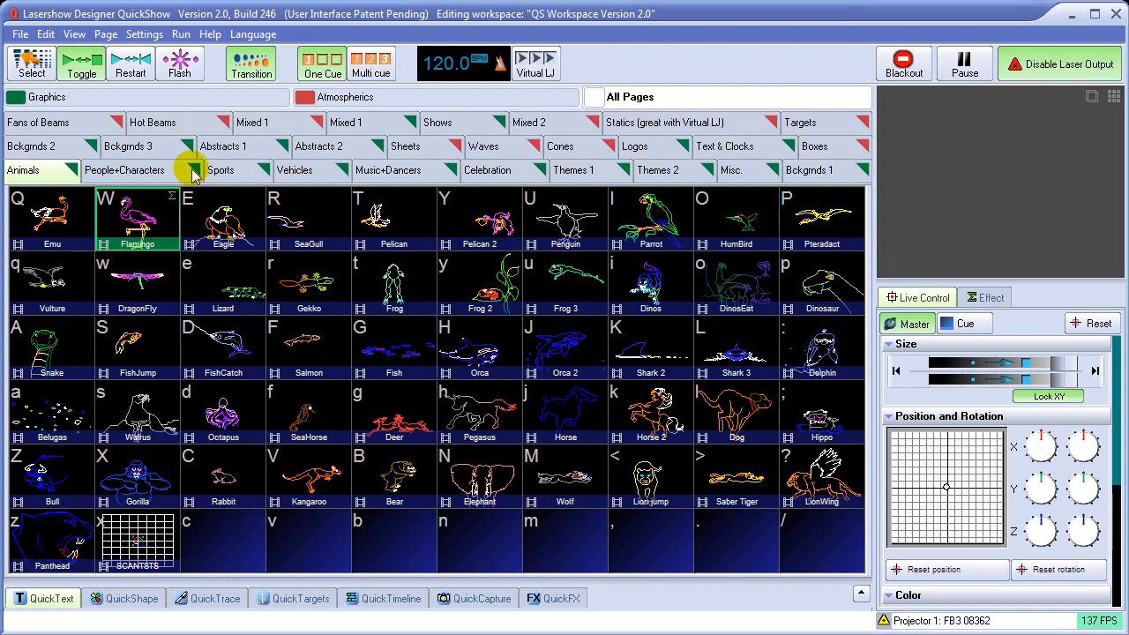
{"action": "left_click", "coordinate": [107, 35]}
{"action": "left_click", "coordinate": [124, 54]}
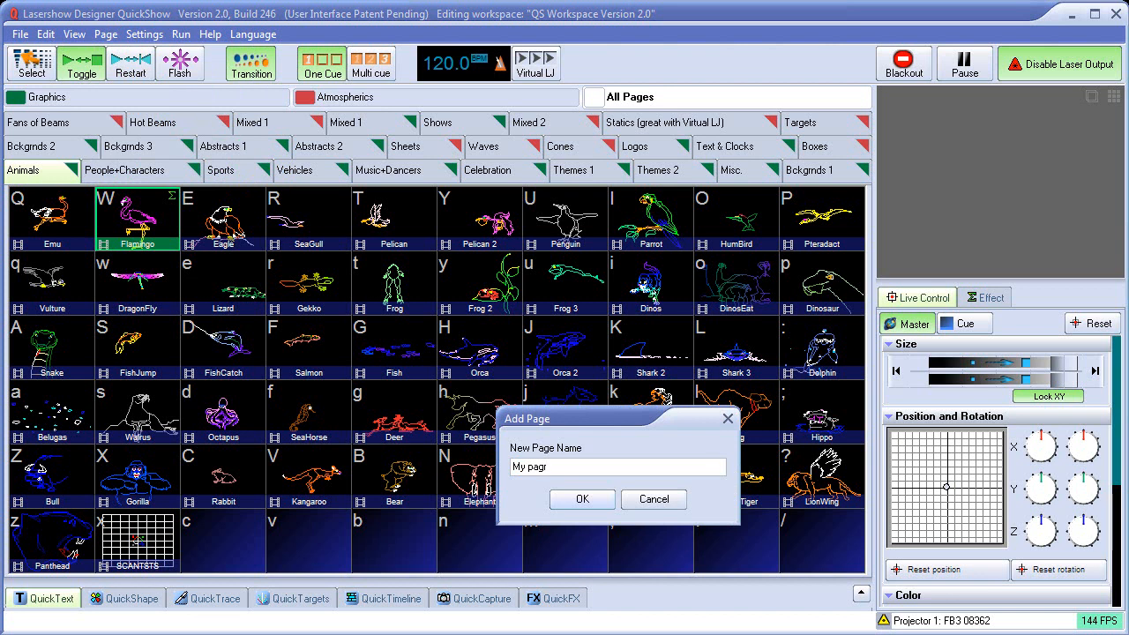
{"action": "left_click", "coordinate": [585, 499]}
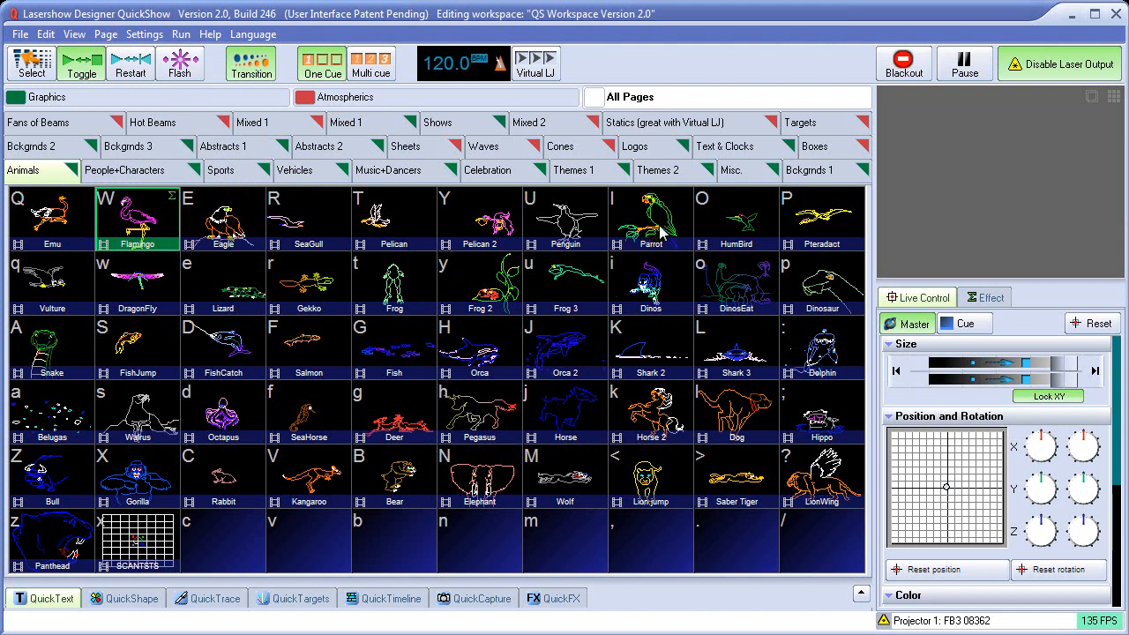
Locate My page in the Graphics category and among all pages, and open it.
{"action": "left_click", "coordinate": [190, 97]}
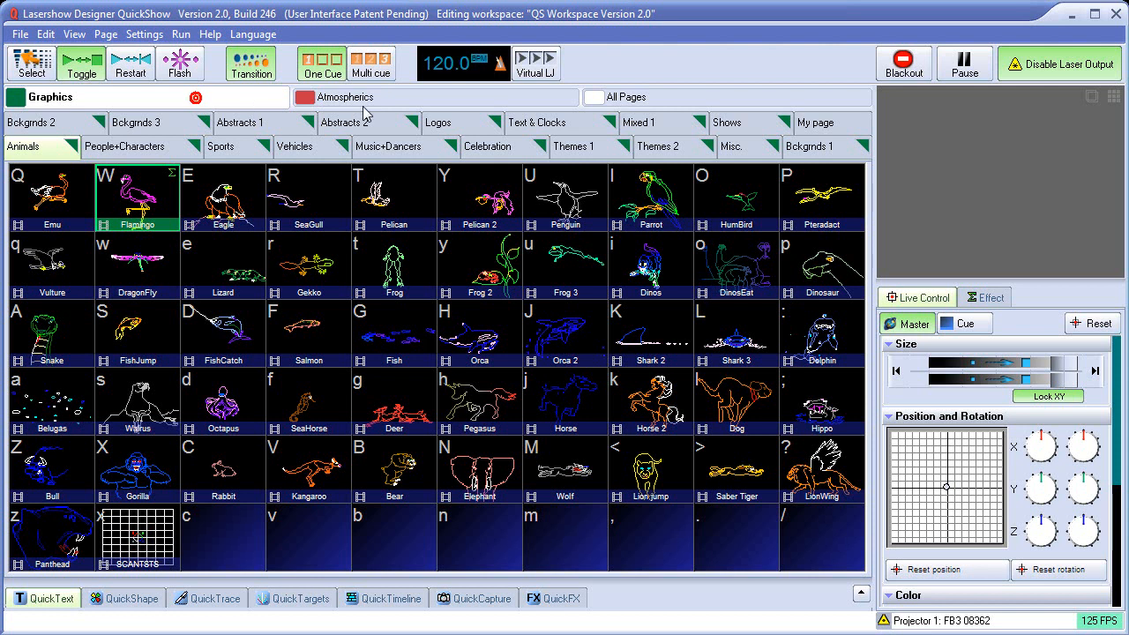
{"action": "left_click", "coordinate": [669, 96]}
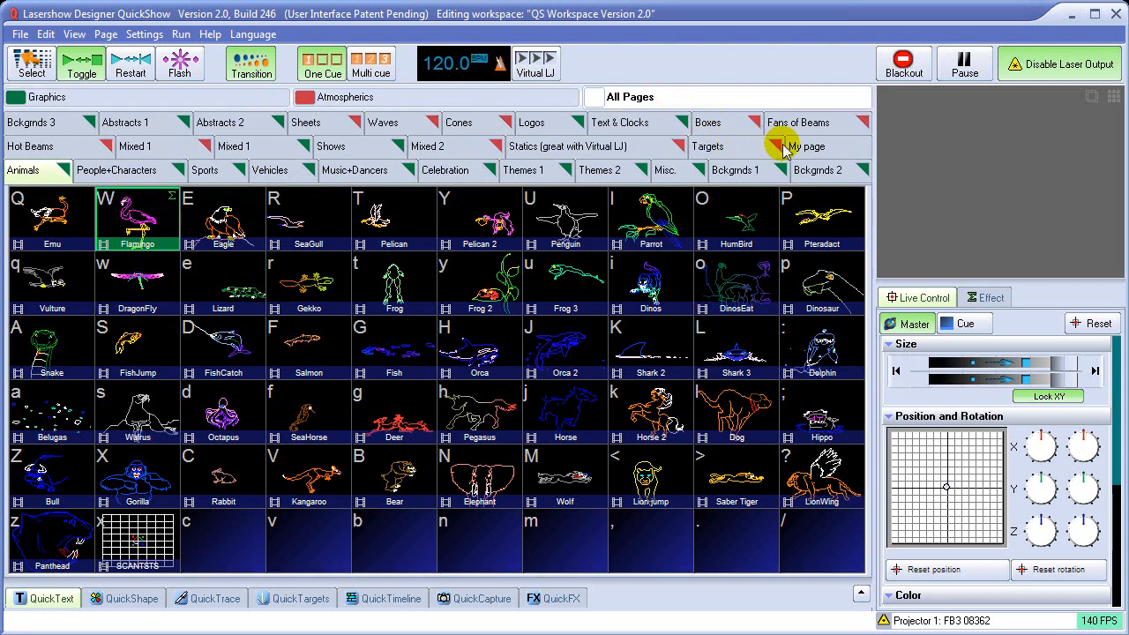
{"action": "left_click", "coordinate": [827, 150]}
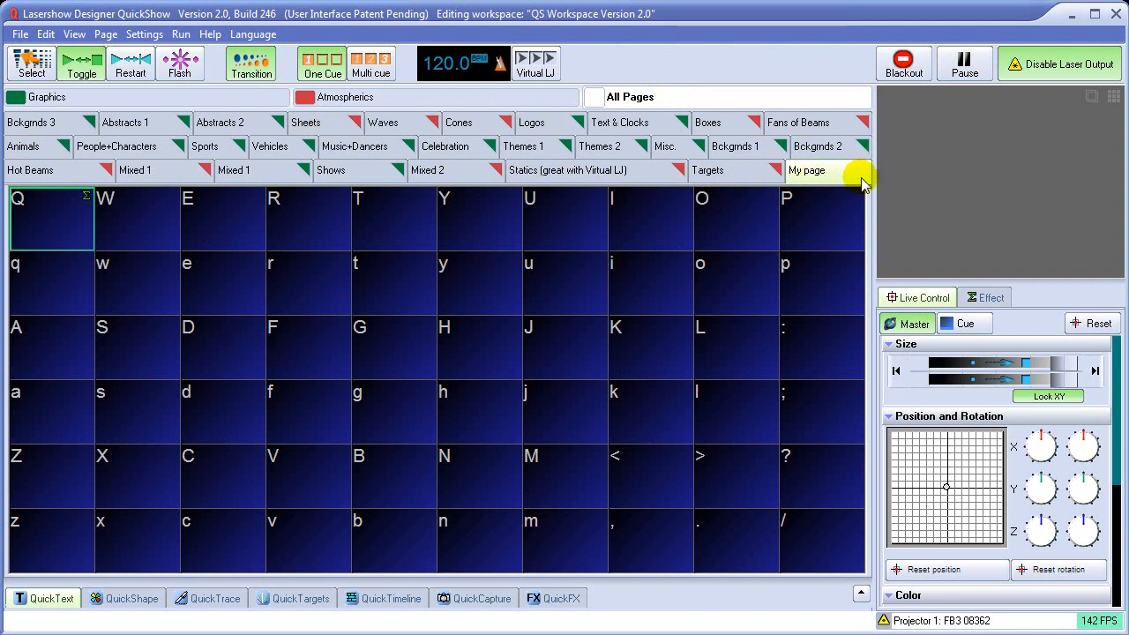
Assign My page to the Graphics category in its page properties.
{"action": "right_click", "coordinate": [812, 176]}
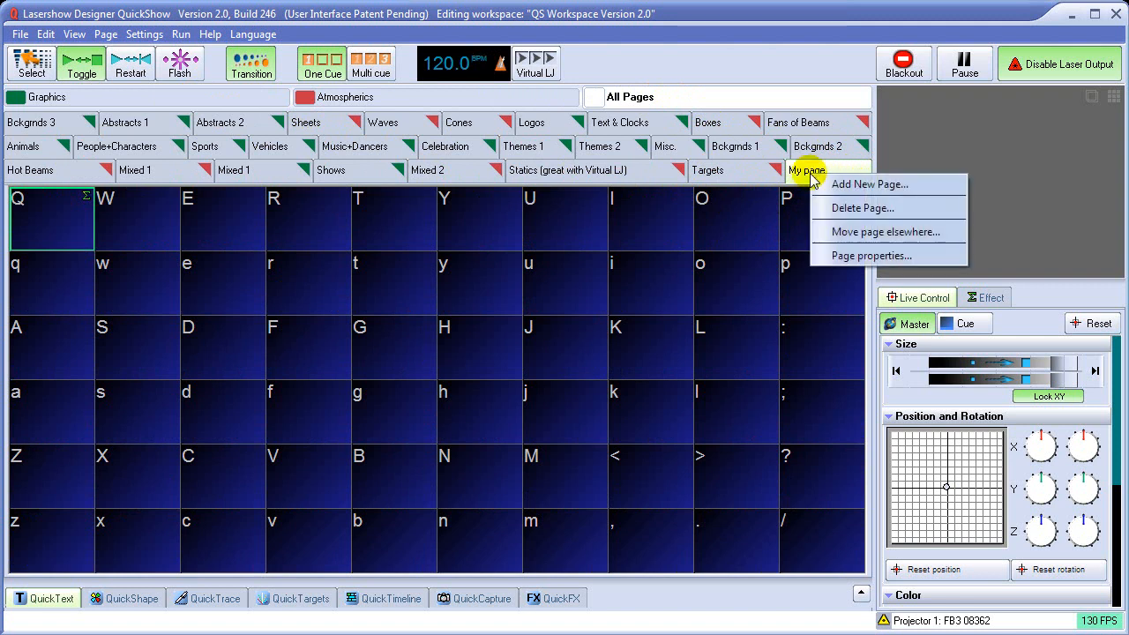
{"action": "left_click", "coordinate": [867, 256]}
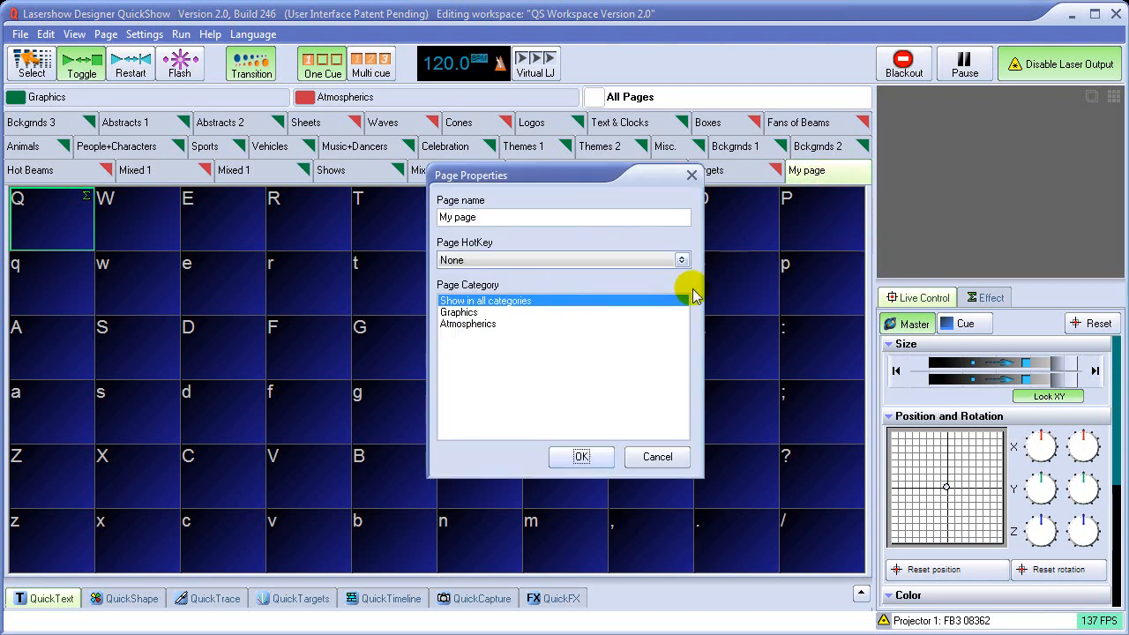
{"action": "left_click", "coordinate": [468, 312]}
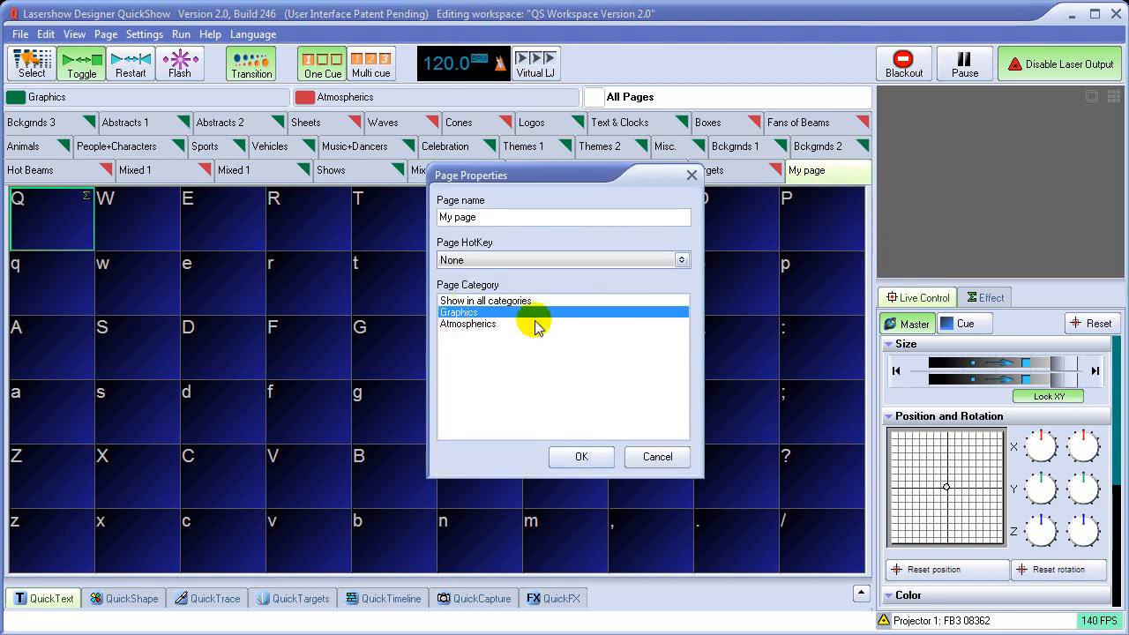
{"action": "left_click", "coordinate": [497, 302]}
{"action": "left_click", "coordinate": [478, 323]}
{"action": "left_click", "coordinate": [474, 313]}
{"action": "left_click", "coordinate": [470, 324]}
{"action": "left_click", "coordinate": [471, 311]}
{"action": "left_click", "coordinate": [463, 313]}
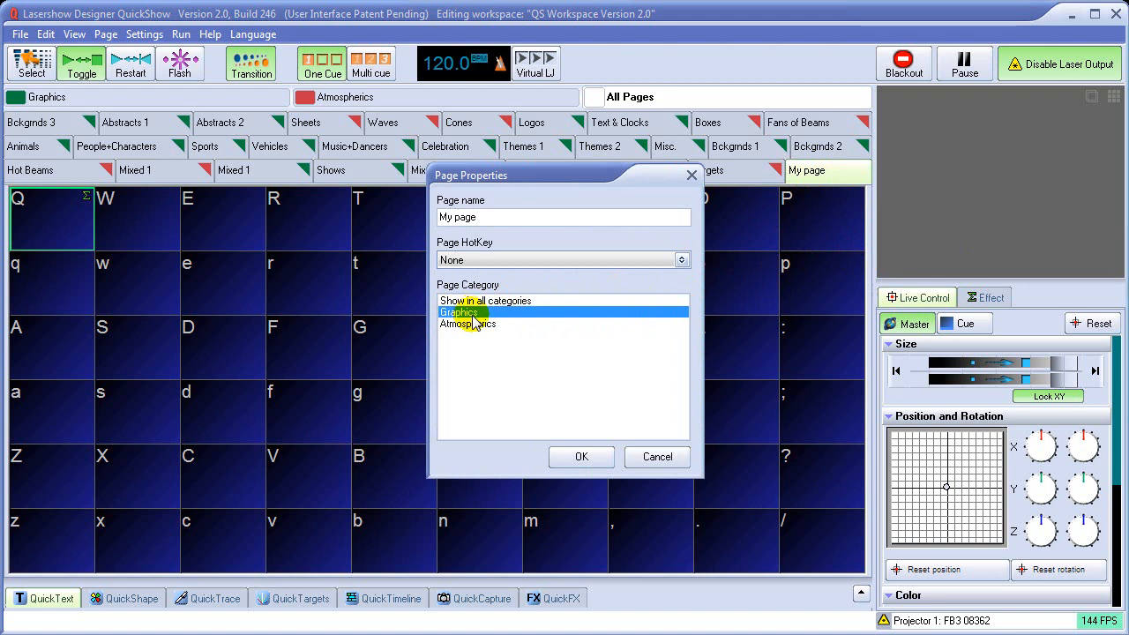
{"action": "left_click", "coordinate": [581, 451]}
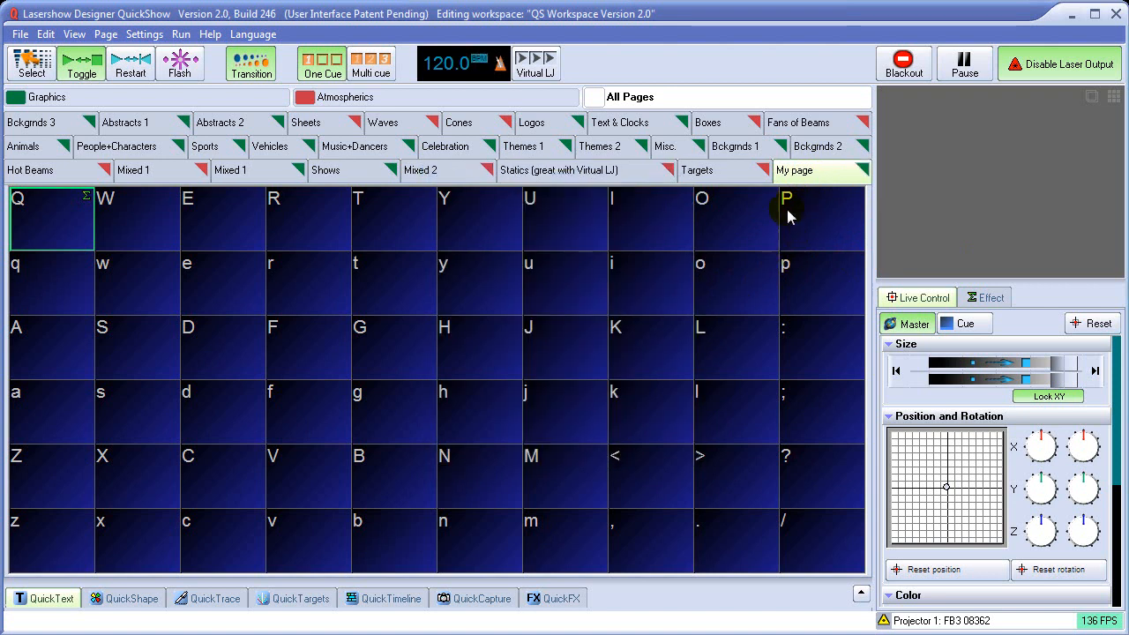
Show the Graphics category and compare its Shows page with My page.
{"action": "left_click", "coordinate": [145, 99]}
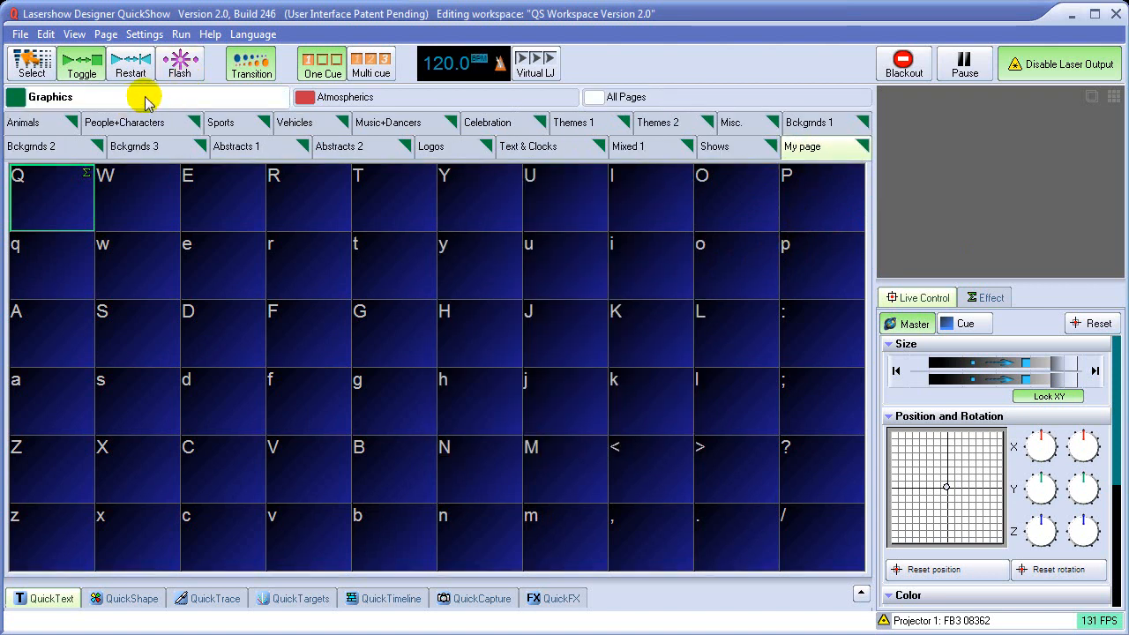
{"action": "left_click", "coordinate": [756, 147]}
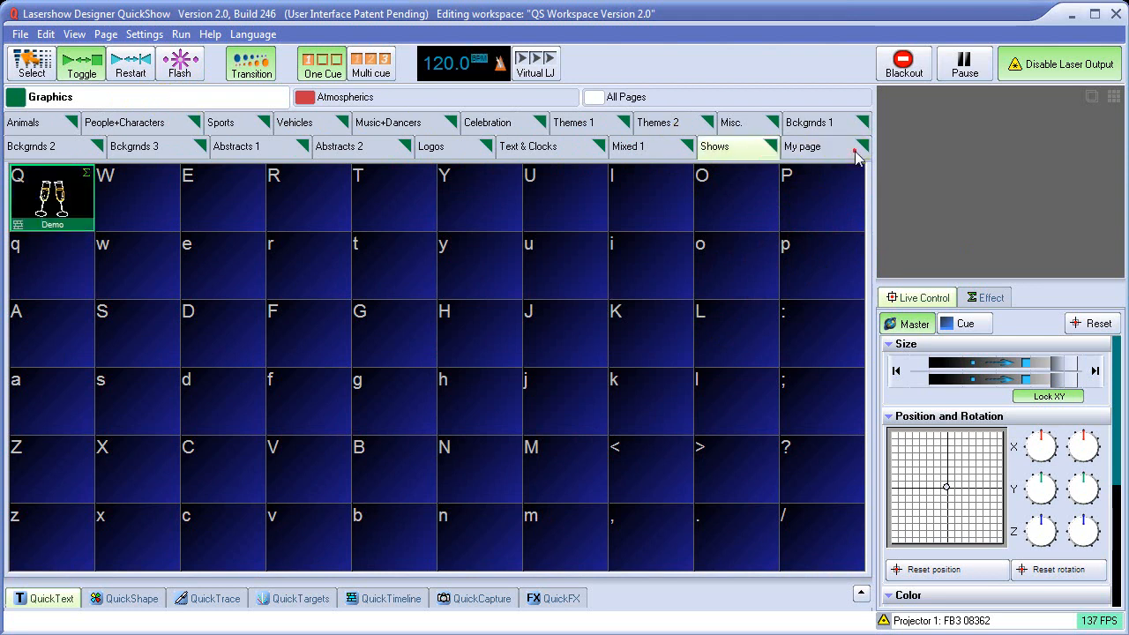
{"action": "left_click", "coordinate": [852, 152]}
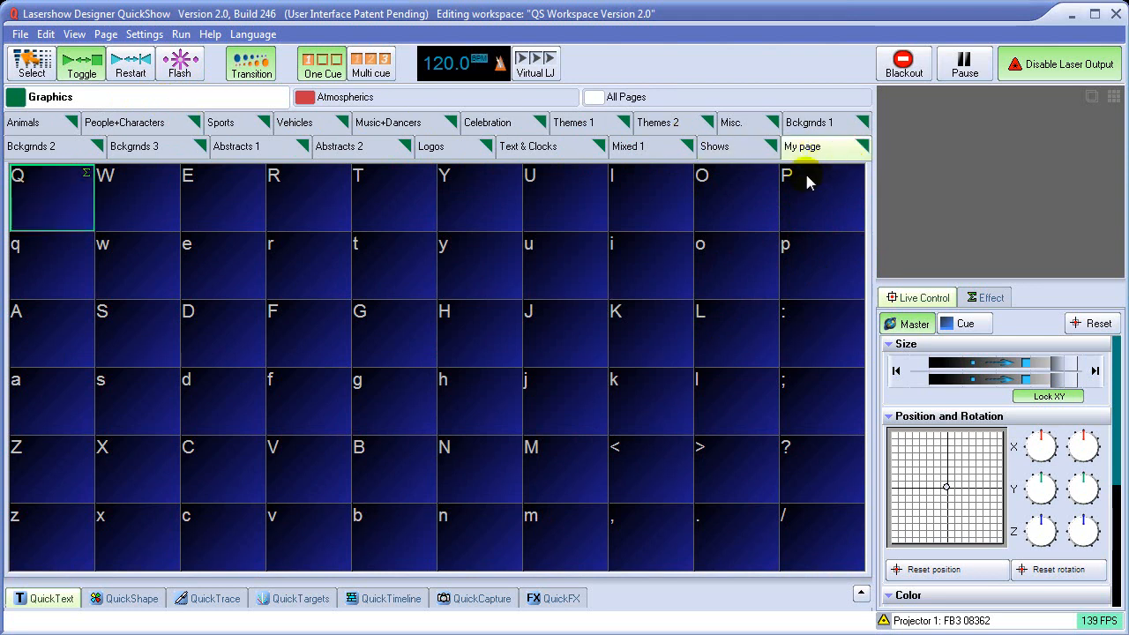
Examine the content types that can be created in the first empty cue of My page.
{"action": "right_click", "coordinate": [60, 202]}
{"action": "mouse_move", "coordinate": [141, 208]}
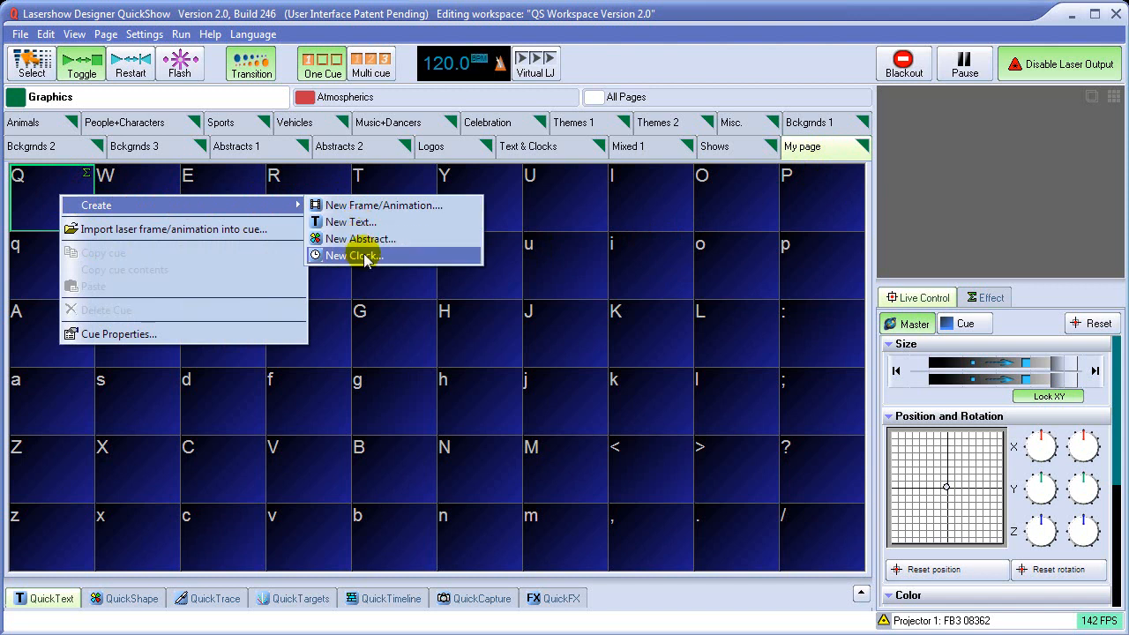
{"action": "left_click", "coordinate": [292, 534]}
Place the non-moving "Pangolin" QuickText in My page's last cue cell and the unmodified orange QuickShape circle in the cell above it.
{"action": "left_click", "coordinate": [51, 599]}
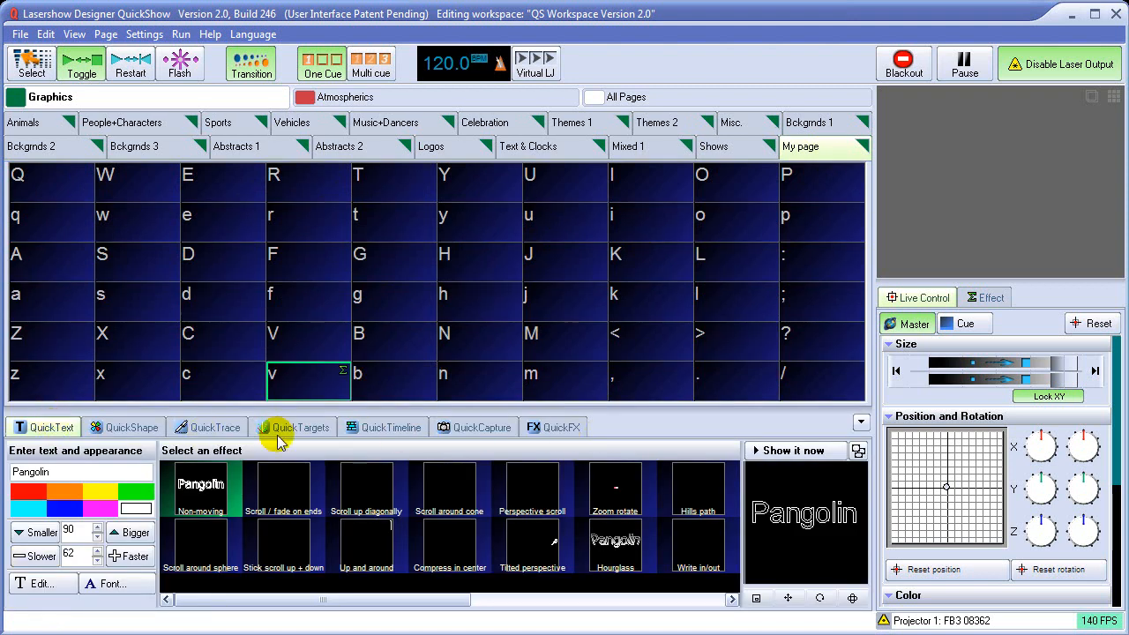
{"action": "left_click_drag", "start_coordinate": [817, 392], "coordinate": [819, 387]}
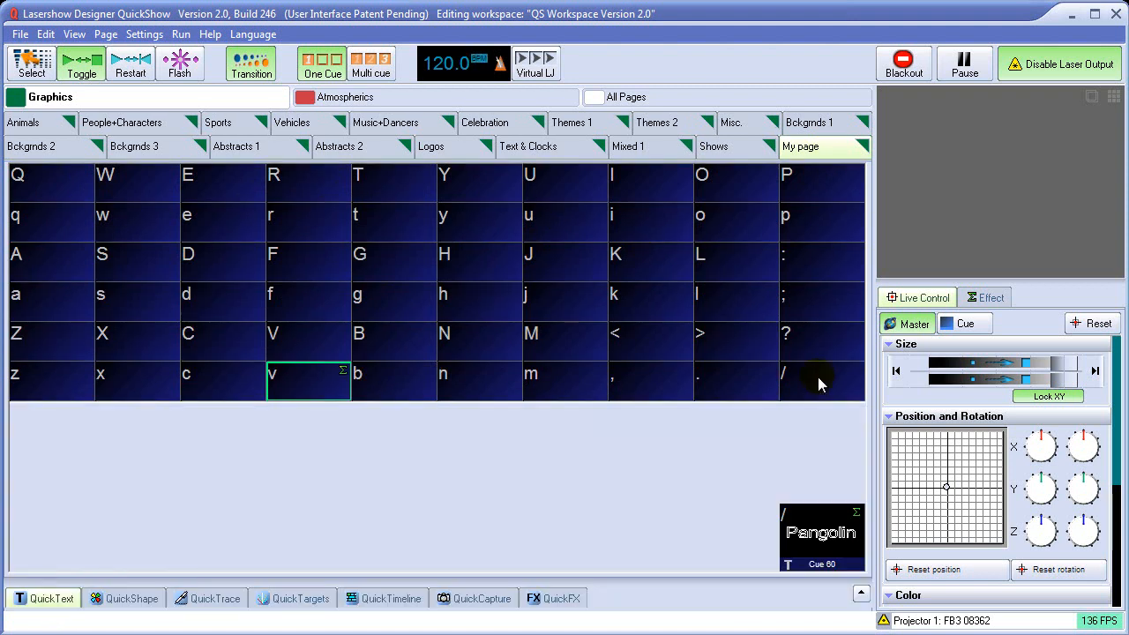
{"action": "left_click", "coordinate": [121, 604]}
{"action": "left_click", "coordinate": [121, 602]}
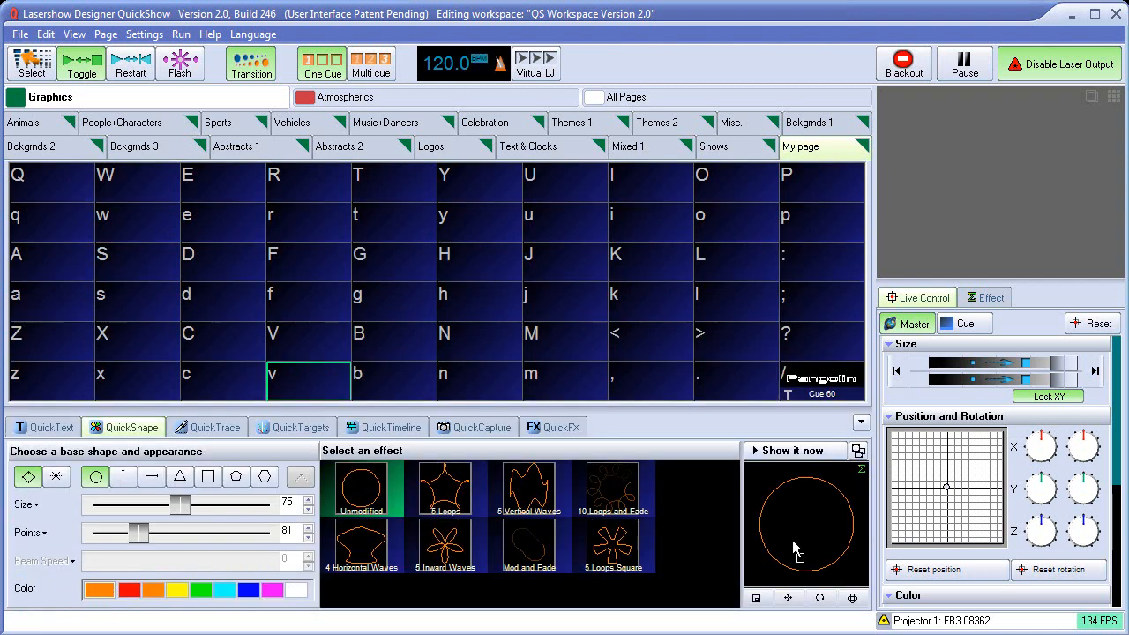
{"action": "left_click_drag", "start_coordinate": [813, 348], "coordinate": [814, 350]}
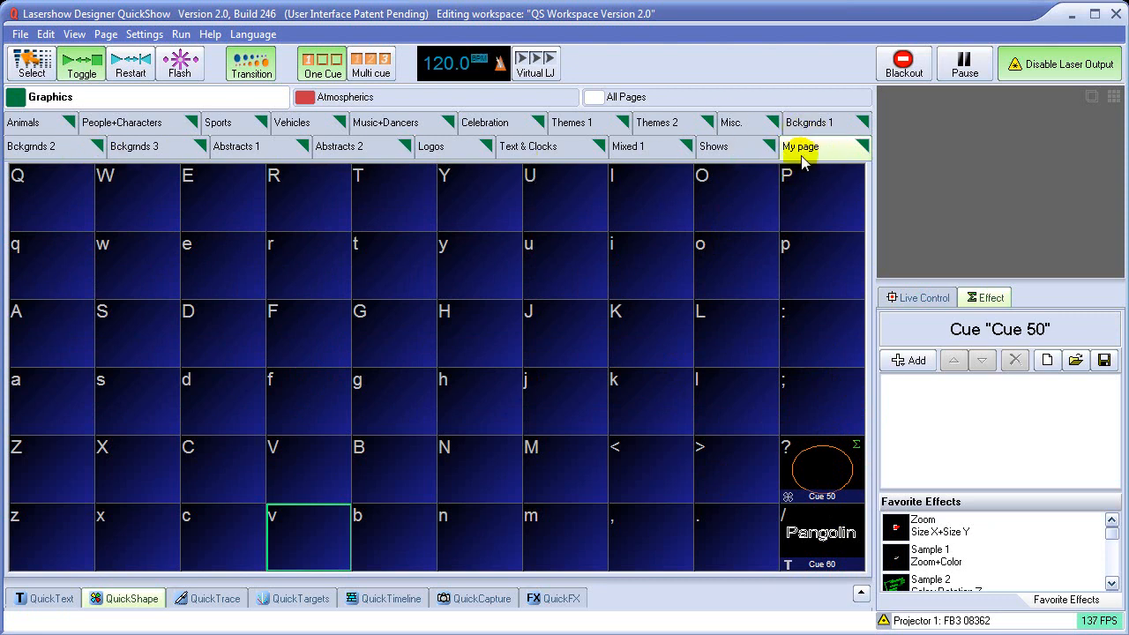
Move My page one place left among the Graphics pages, and move it back right.
{"action": "left_click", "coordinate": [106, 37]}
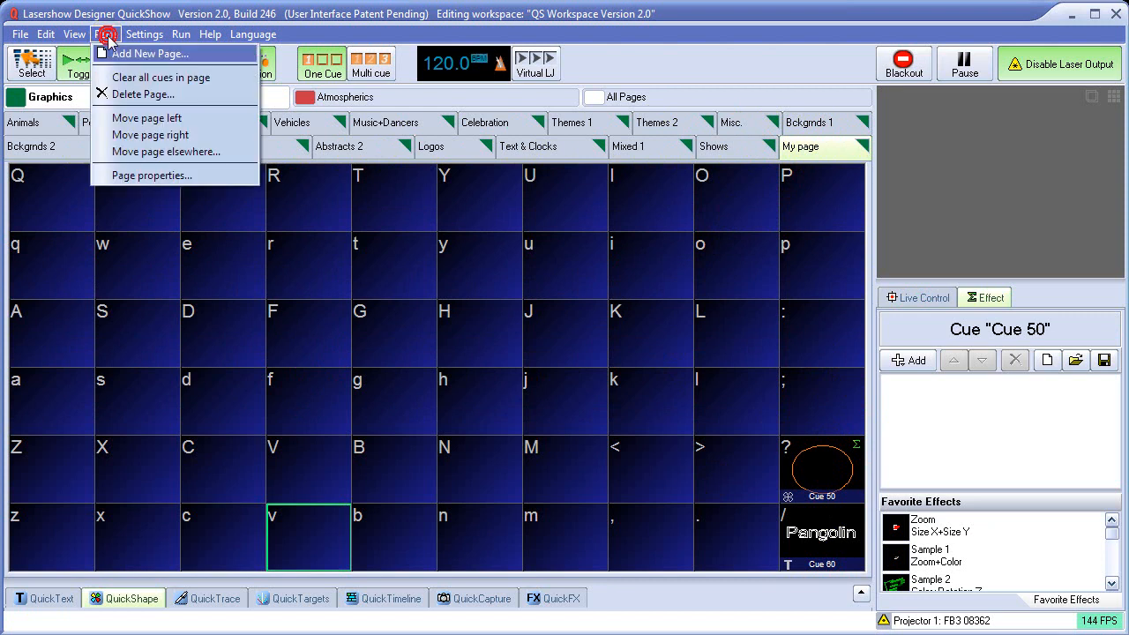
{"action": "left_click", "coordinate": [158, 123]}
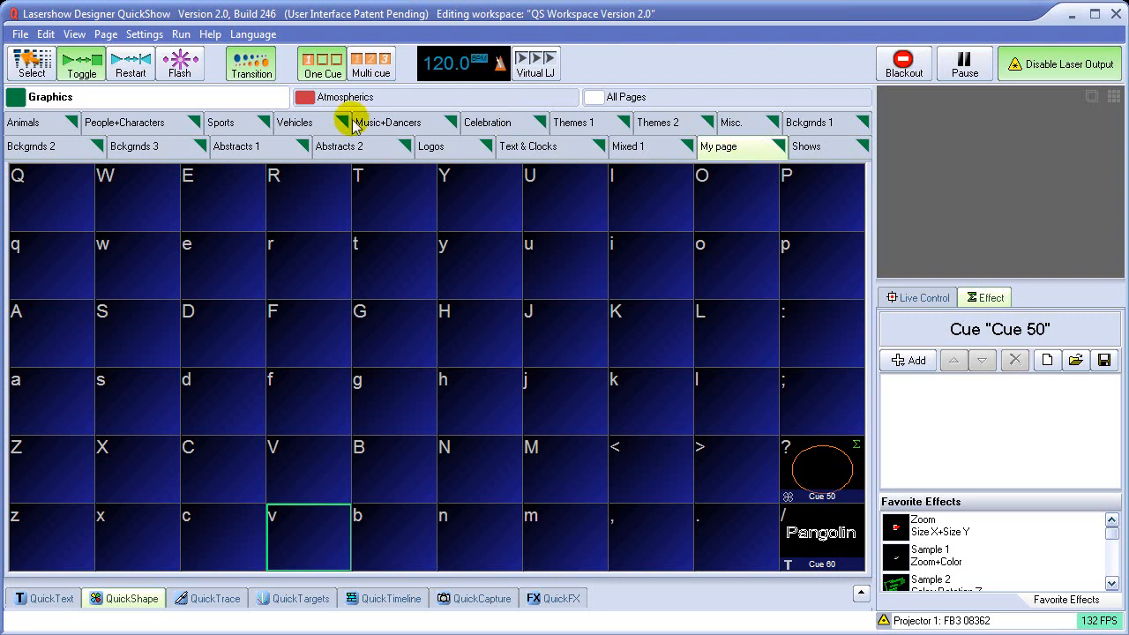
{"action": "left_click", "coordinate": [74, 34]}
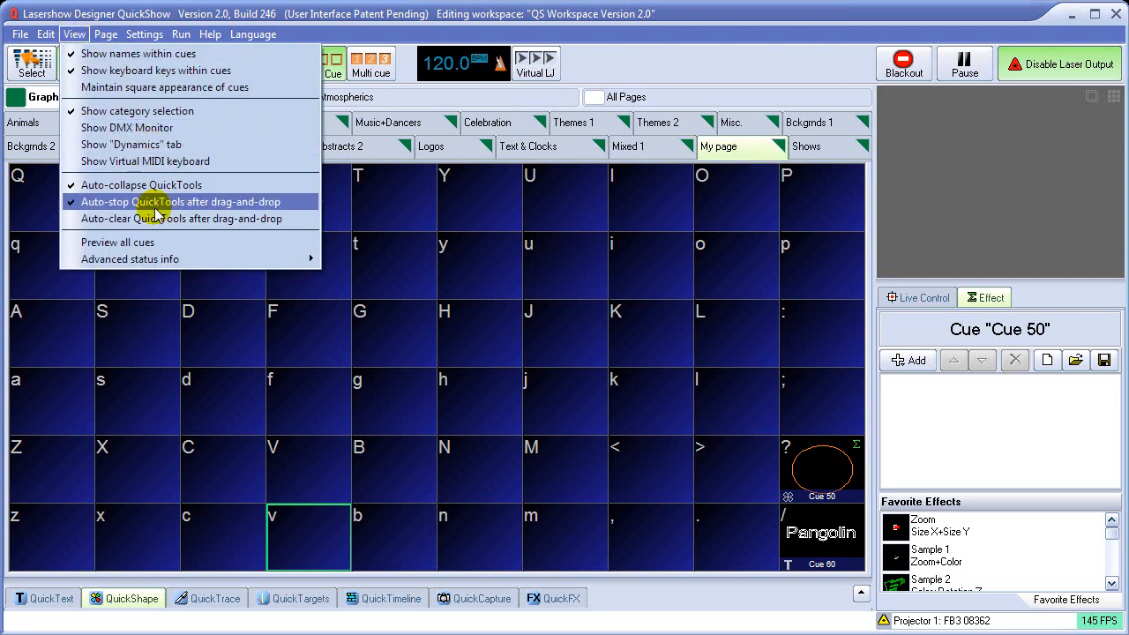
{"action": "mouse_move", "coordinate": [108, 44]}
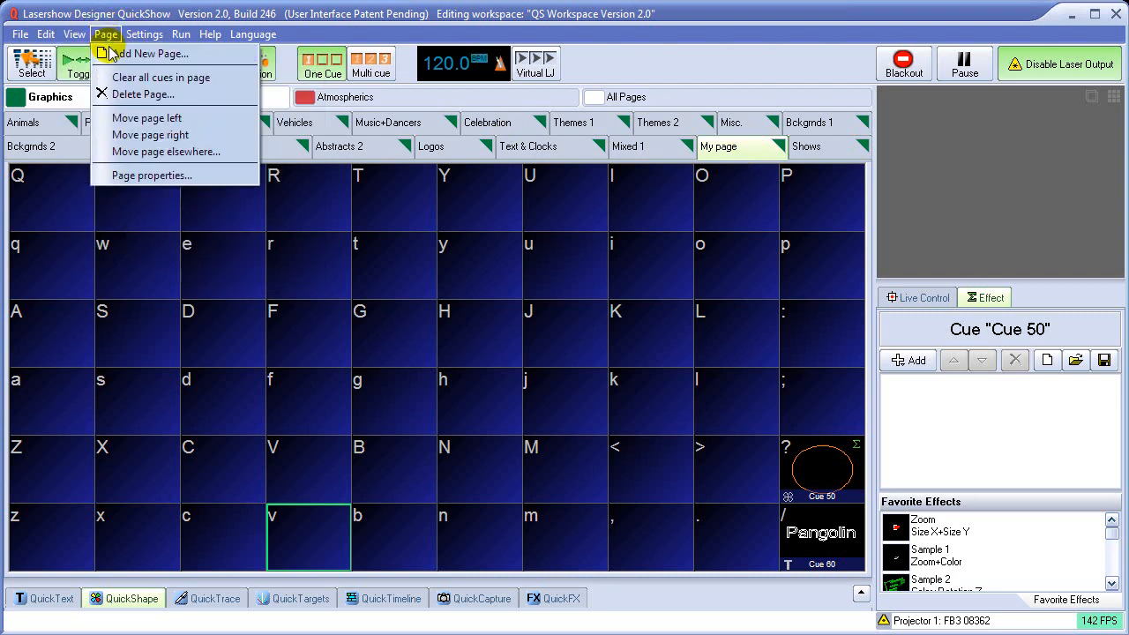
{"action": "left_click", "coordinate": [150, 134]}
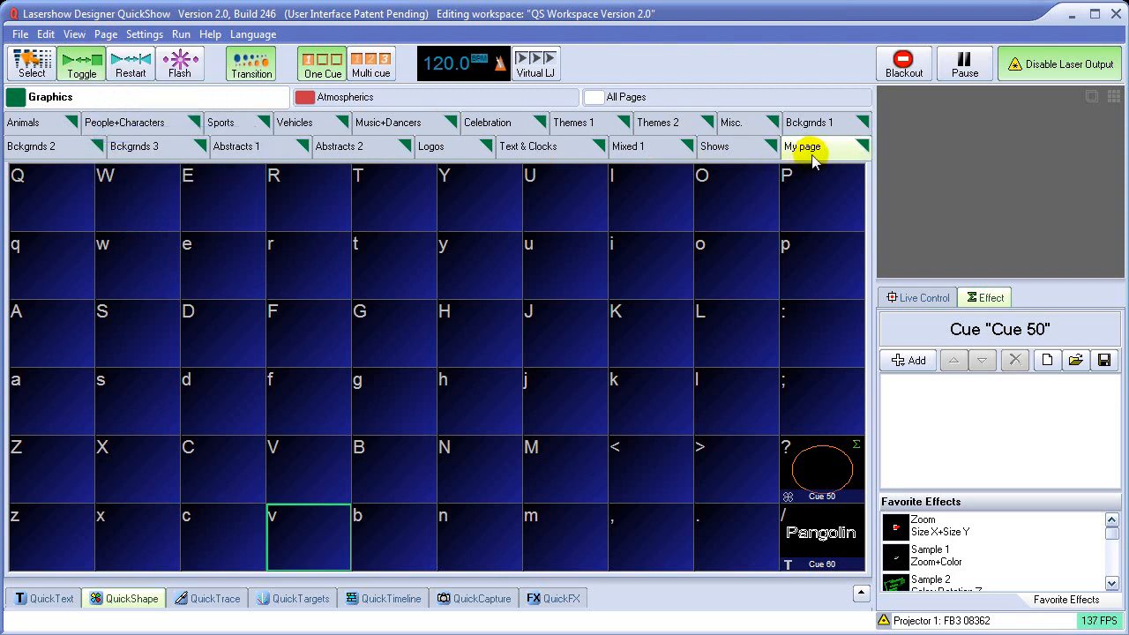
{"action": "left_click", "coordinate": [104, 37]}
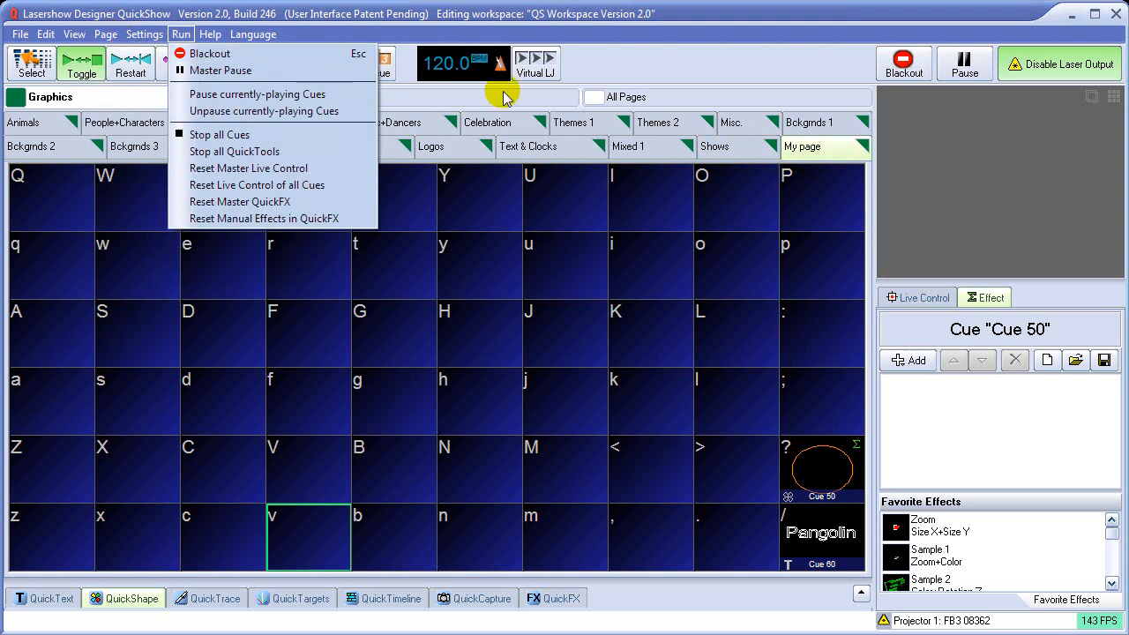
{"action": "left_click", "coordinate": [834, 155]}
{"action": "right_click", "coordinate": [834, 156]}
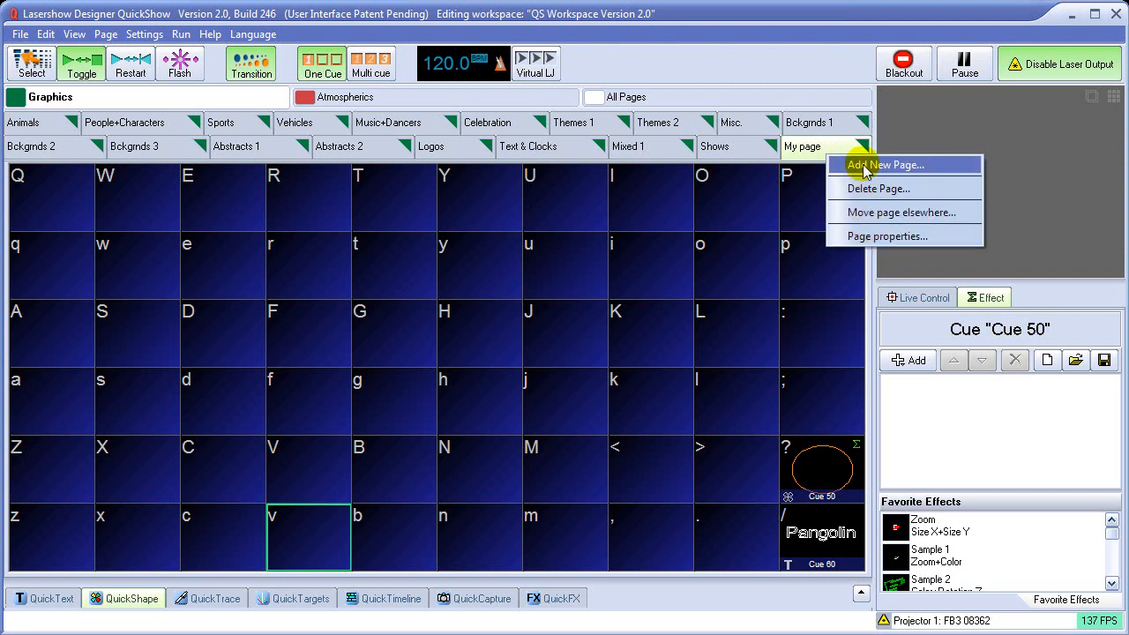
{"action": "left_click", "coordinate": [806, 150]}
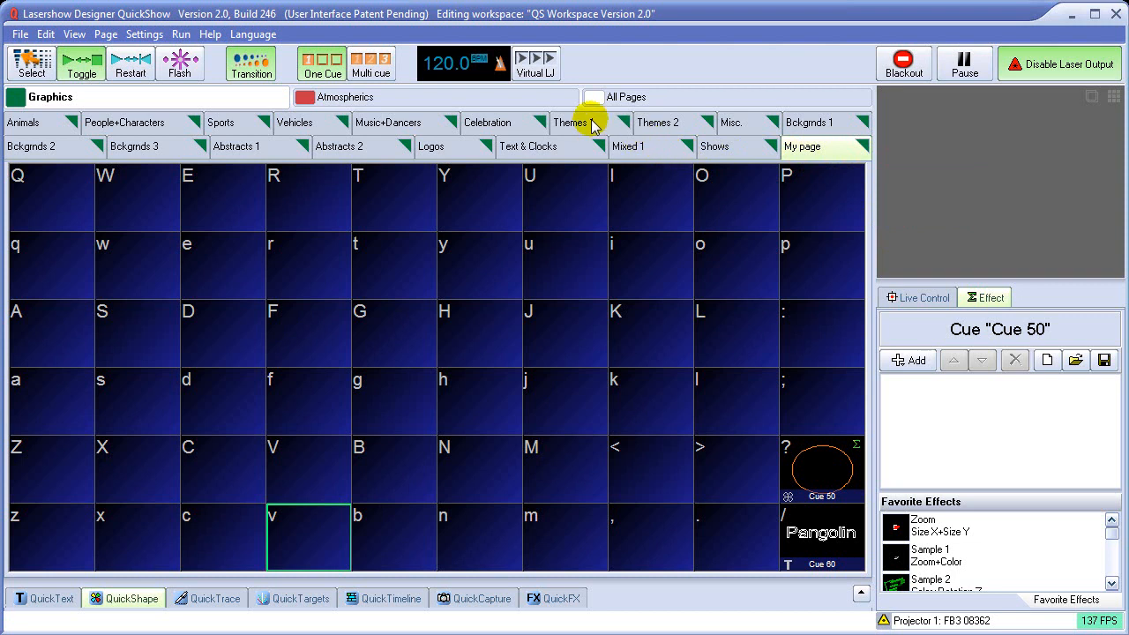
Add a new page category named DMX and show it.
{"action": "right_click", "coordinate": [186, 103]}
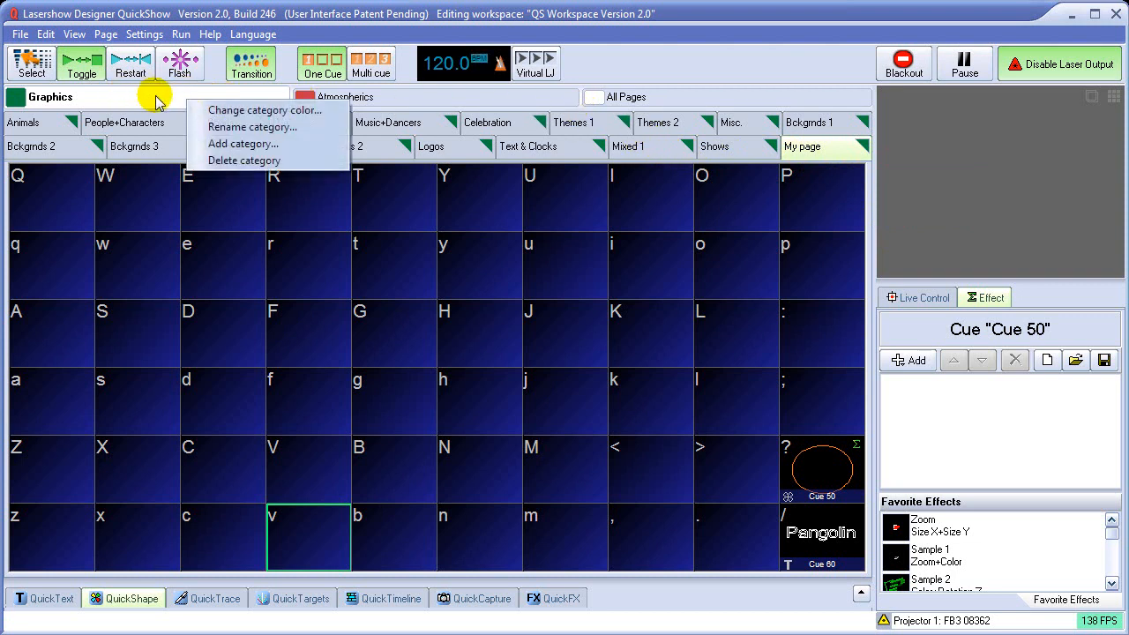
{"action": "left_click", "coordinate": [258, 147]}
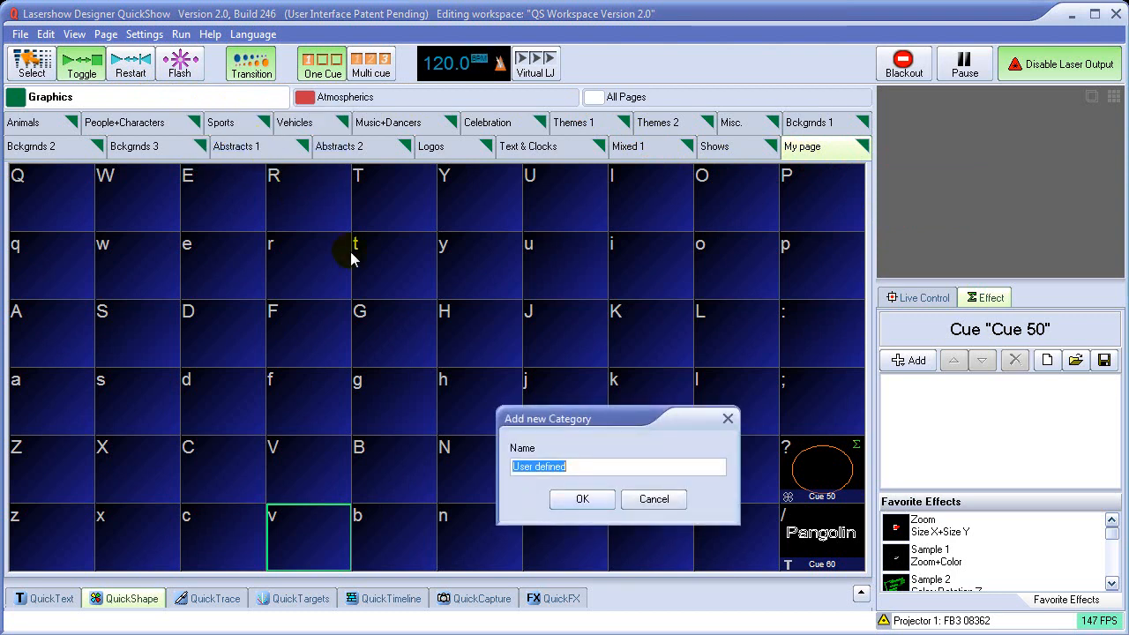
{"action": "type", "text": "DMX"}
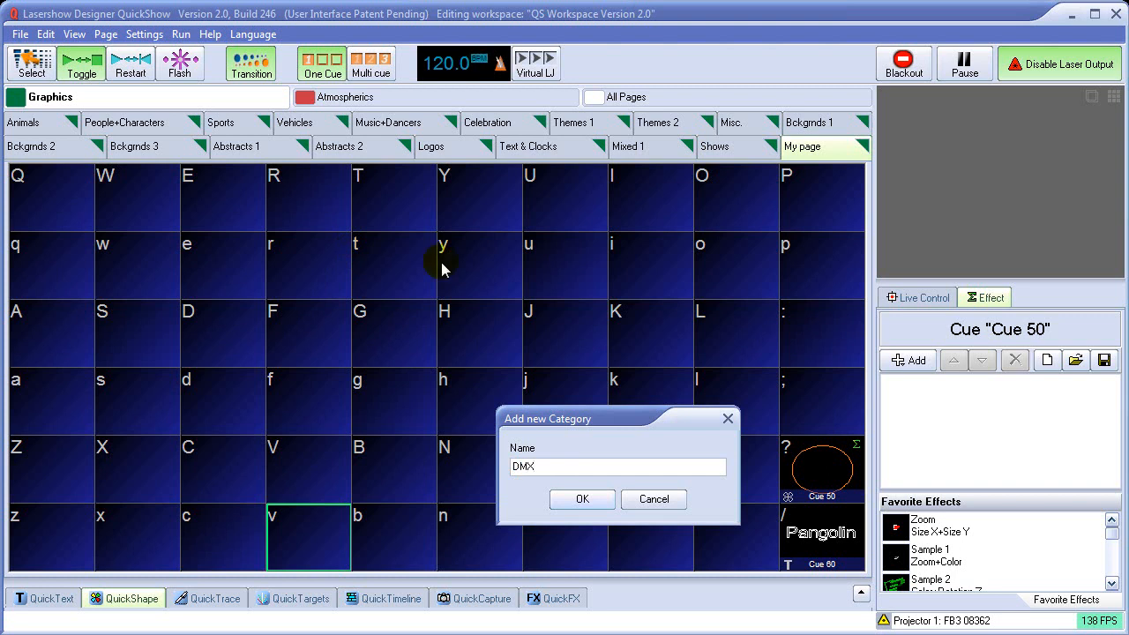
{"action": "left_click", "coordinate": [582, 499]}
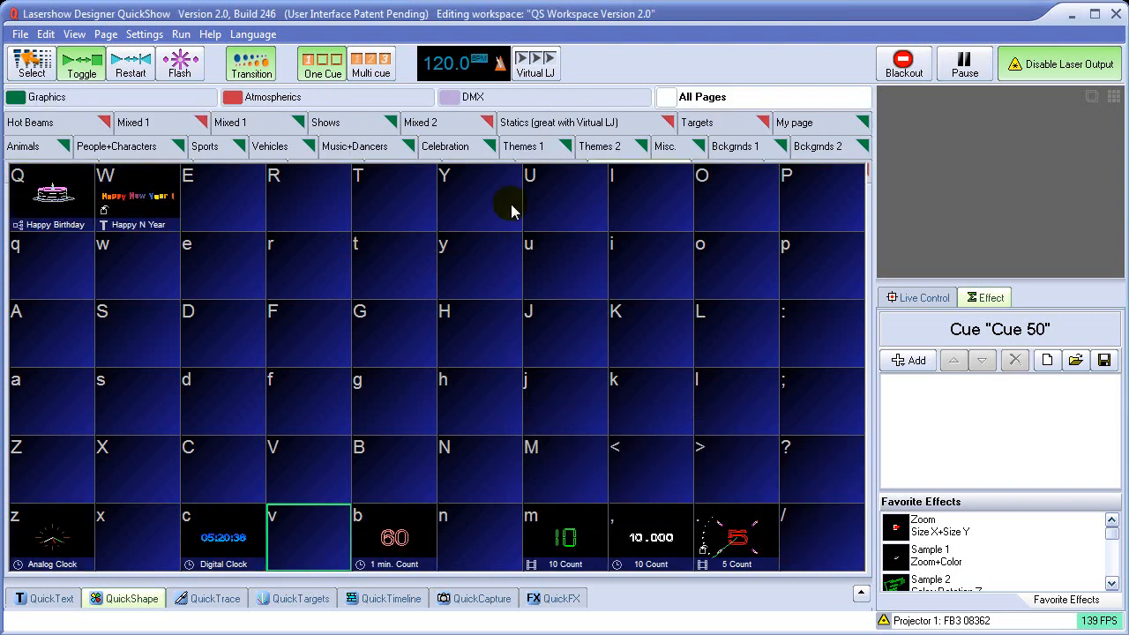
{"action": "left_click", "coordinate": [473, 99]}
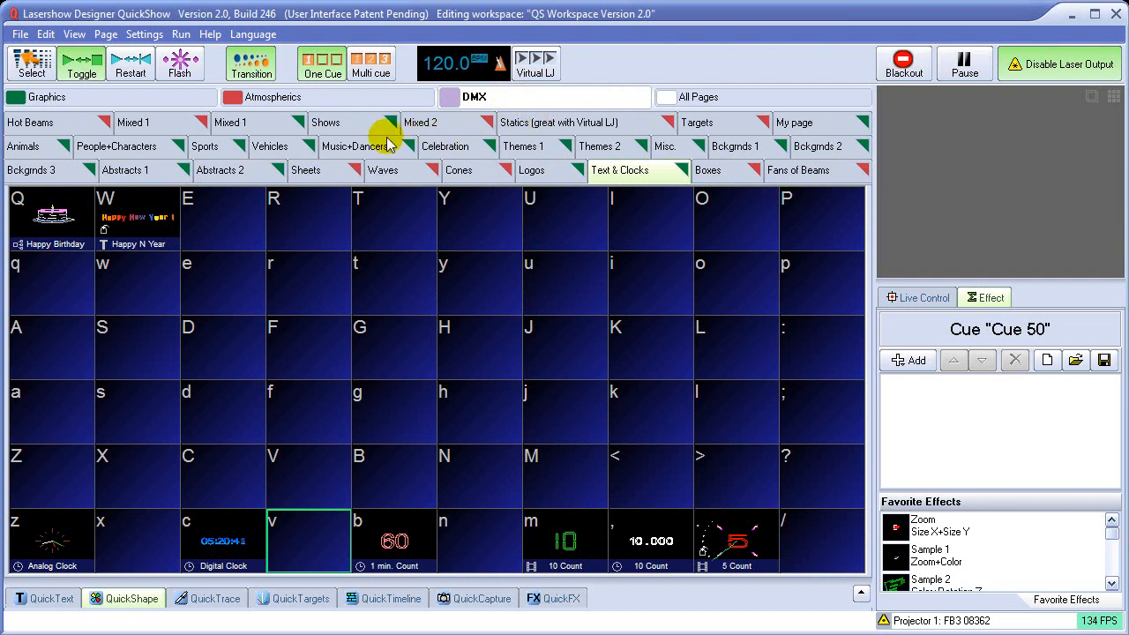
Reassign My page from the Graphics category to the DMX category in its page properties.
{"action": "left_click", "coordinate": [168, 97]}
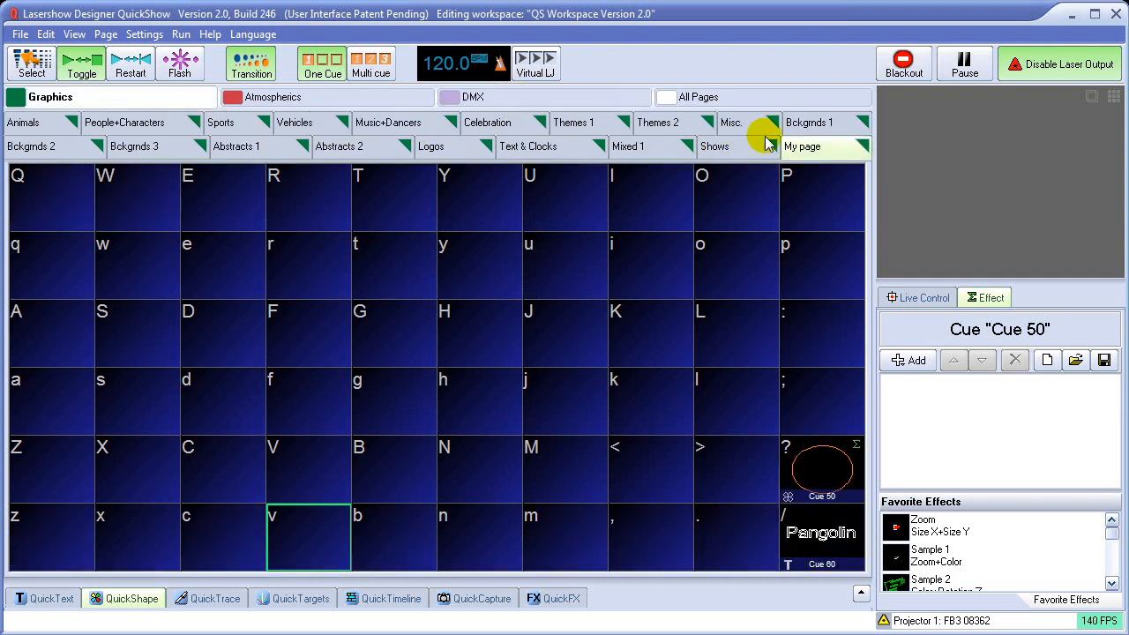
{"action": "right_click", "coordinate": [808, 150]}
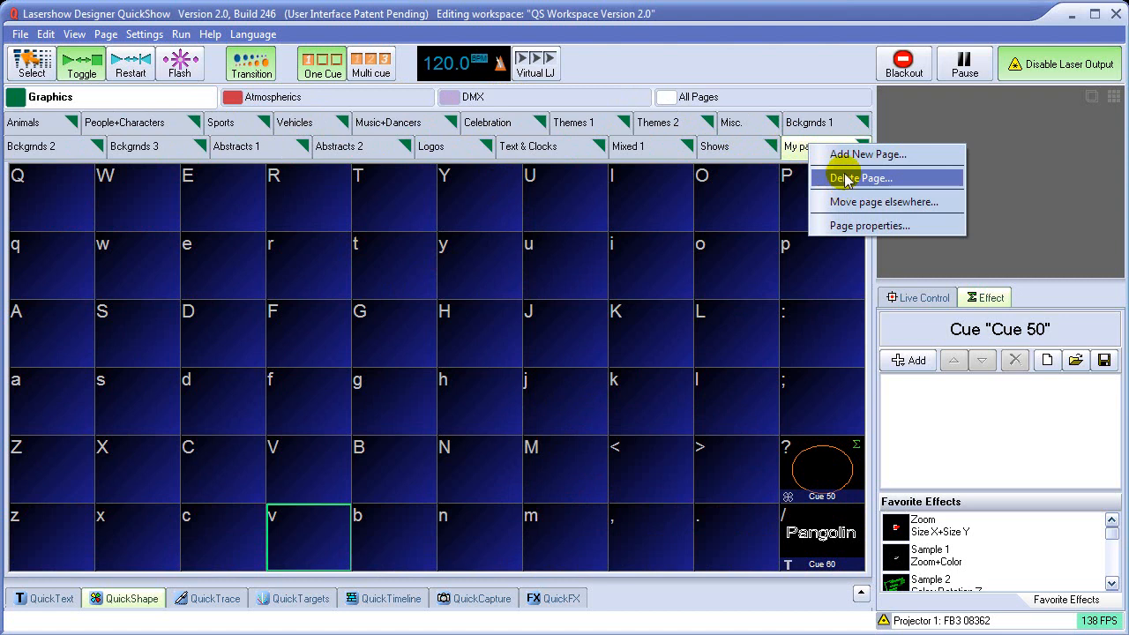
{"action": "left_click", "coordinate": [861, 226]}
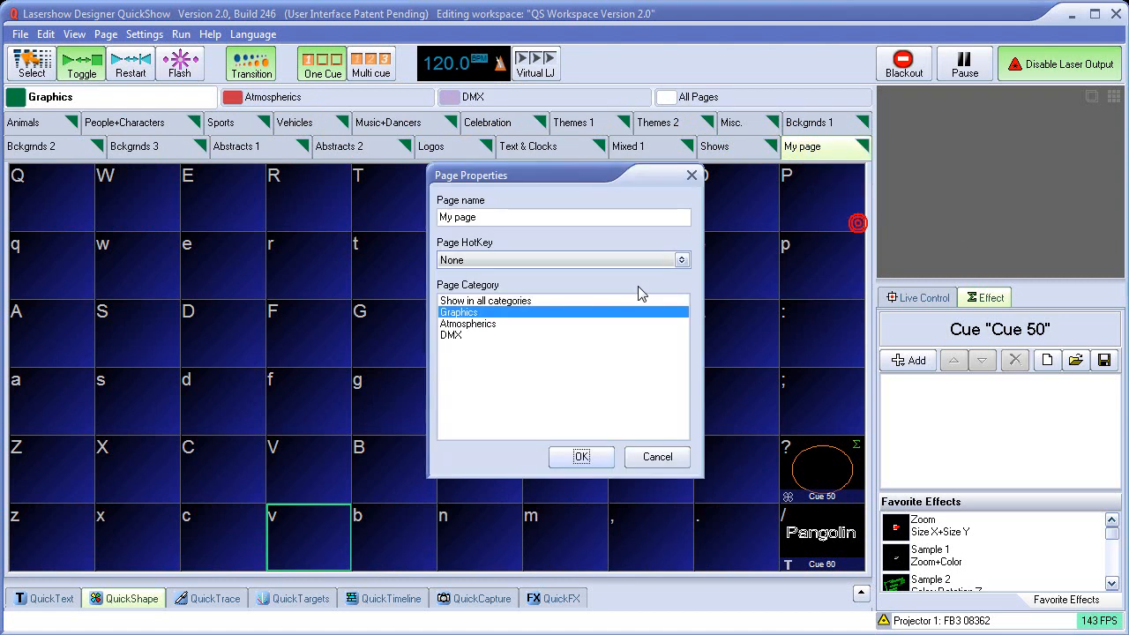
{"action": "left_click", "coordinate": [463, 335]}
{"action": "left_click", "coordinate": [580, 458]}
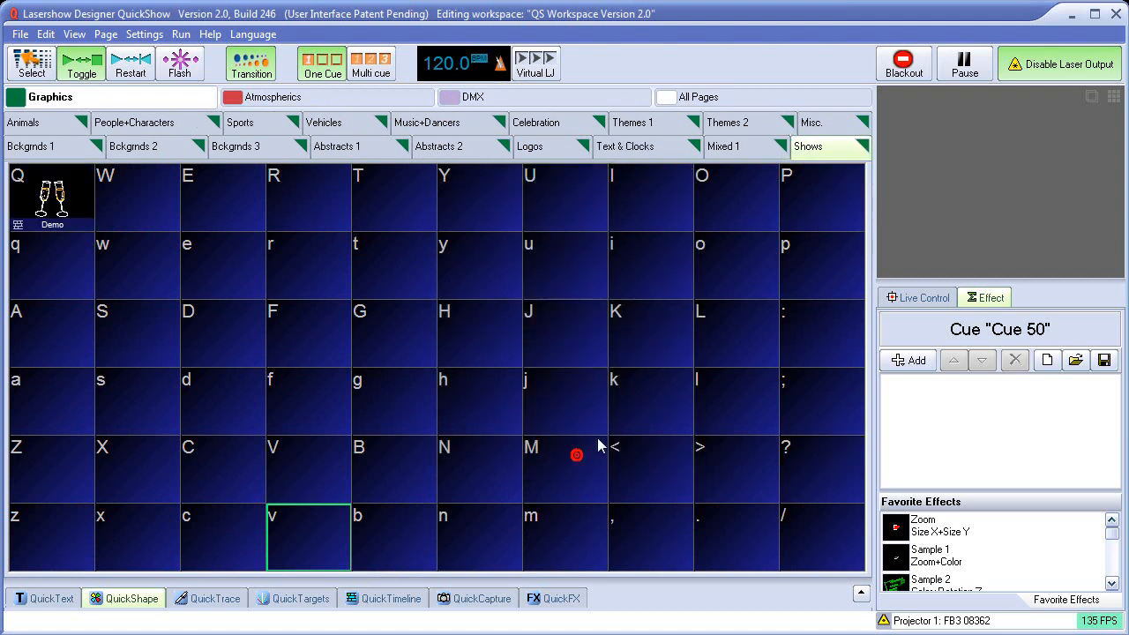
Show the pages of the DMX category and those of the Atmospherics category.
{"action": "left_click", "coordinate": [483, 102]}
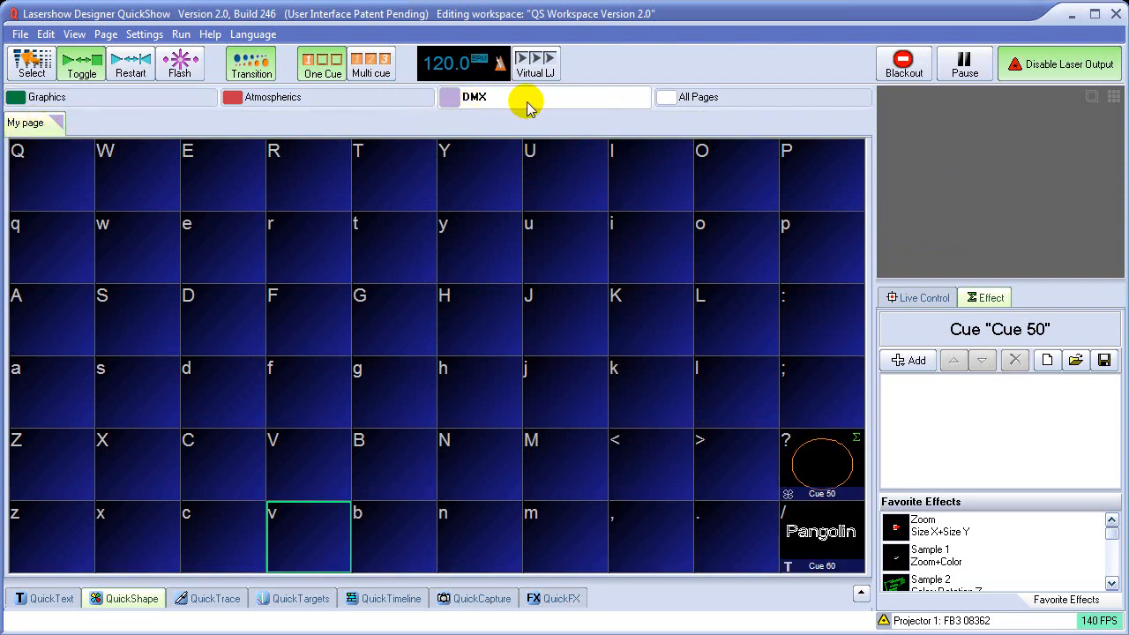
{"action": "left_click", "coordinate": [336, 103]}
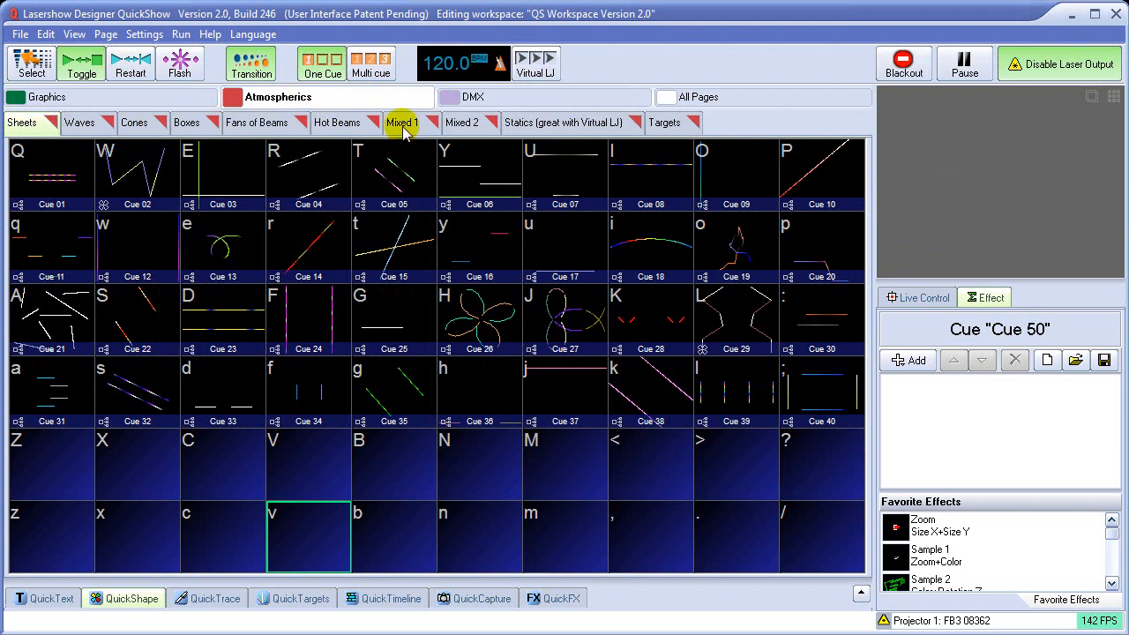
Show the pages of the Graphics, Atmospherics and DMX categories in turn, and return to the Graphics category.
{"action": "left_click", "coordinate": [119, 97]}
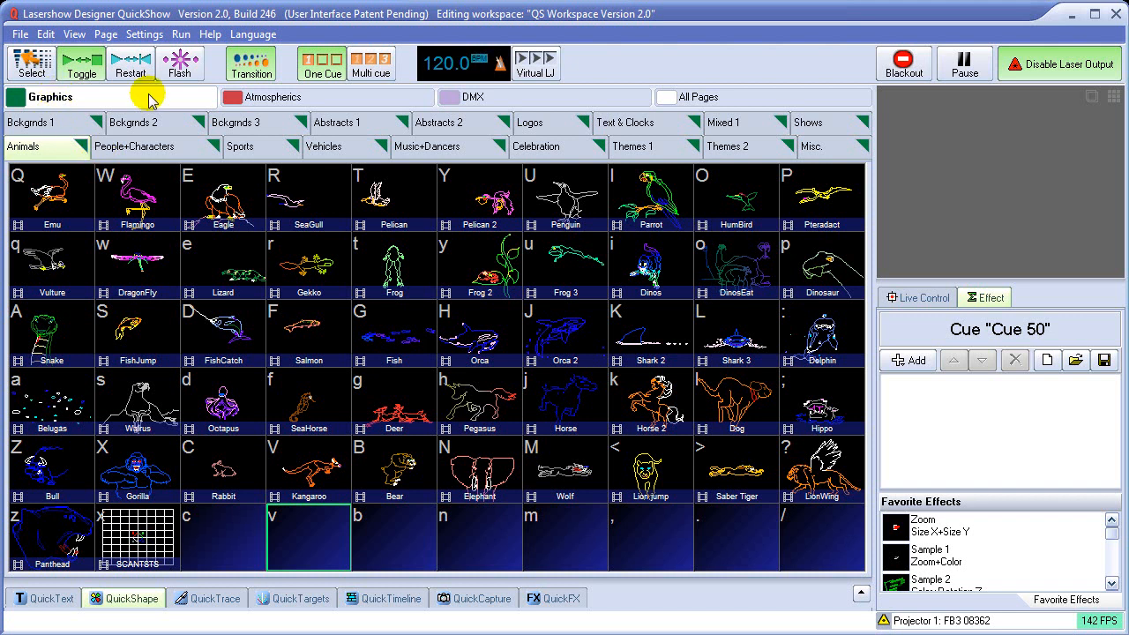
{"action": "left_click", "coordinate": [282, 95]}
{"action": "left_click", "coordinate": [507, 99]}
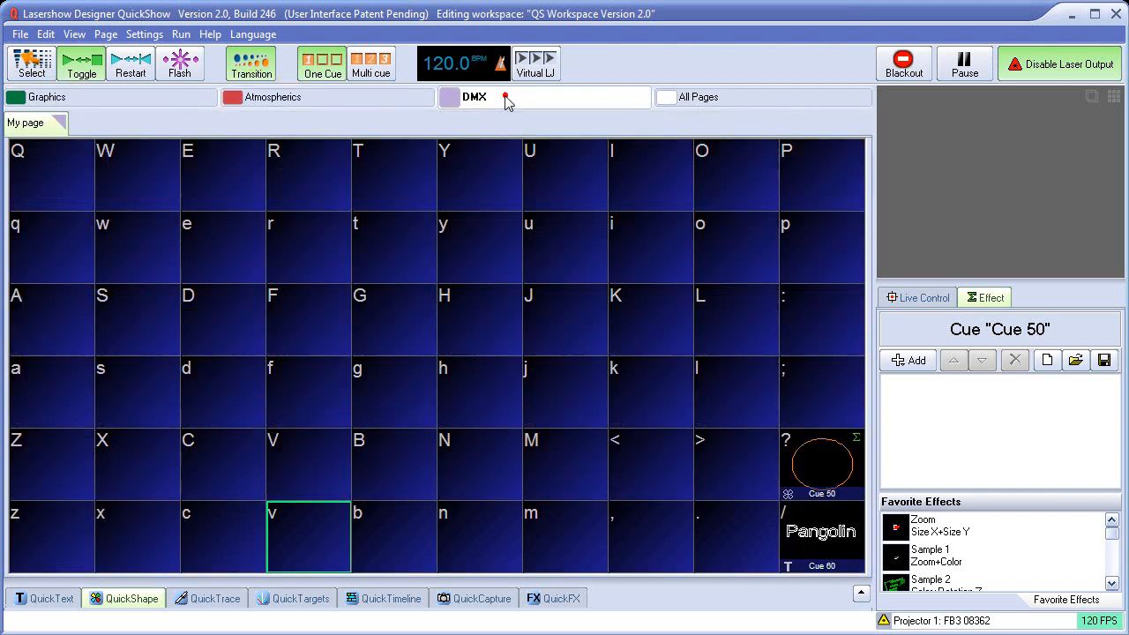
{"action": "left_click", "coordinate": [181, 97]}
Browse the Graphics pages Bckgrnds 2, Sports, Vehicles, Abstracts 1 and Abstracts 2, and finish on the Animals page.
{"action": "left_click", "coordinate": [134, 124]}
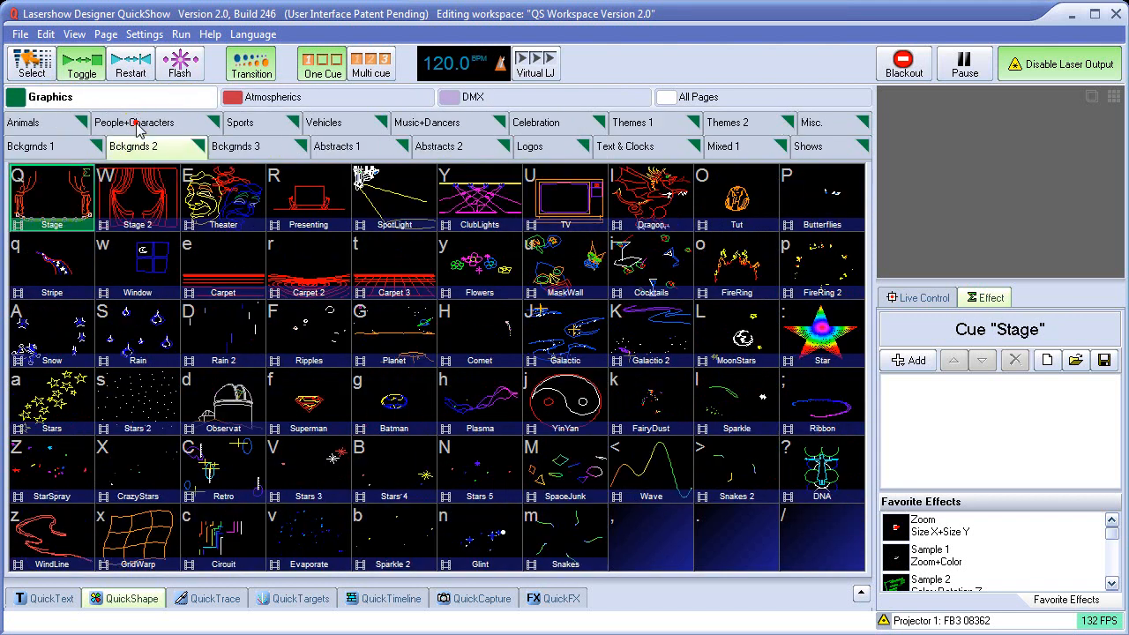
{"action": "left_click", "coordinate": [254, 120]}
{"action": "left_click", "coordinate": [326, 146]}
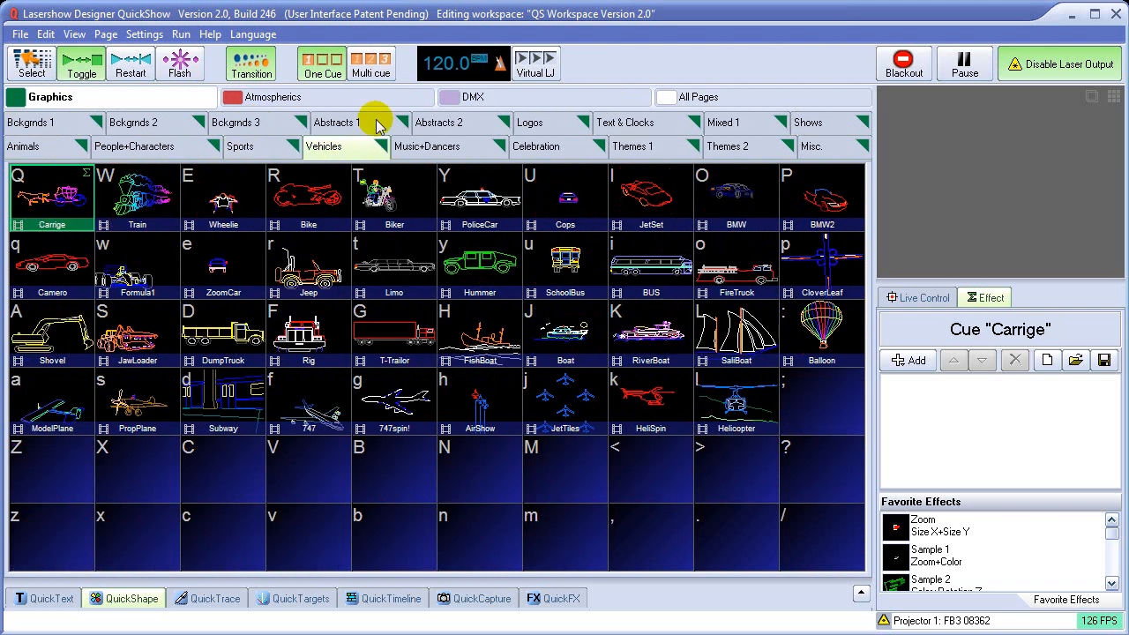
{"action": "left_click", "coordinate": [340, 123]}
{"action": "left_click", "coordinate": [463, 148]}
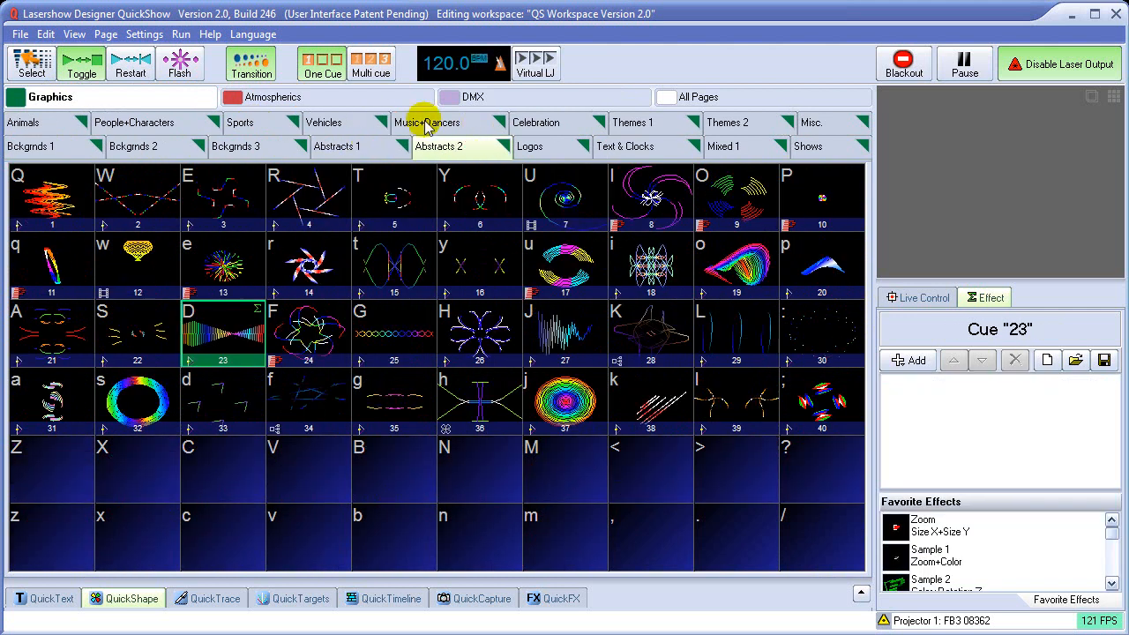
{"action": "left_click", "coordinate": [60, 127]}
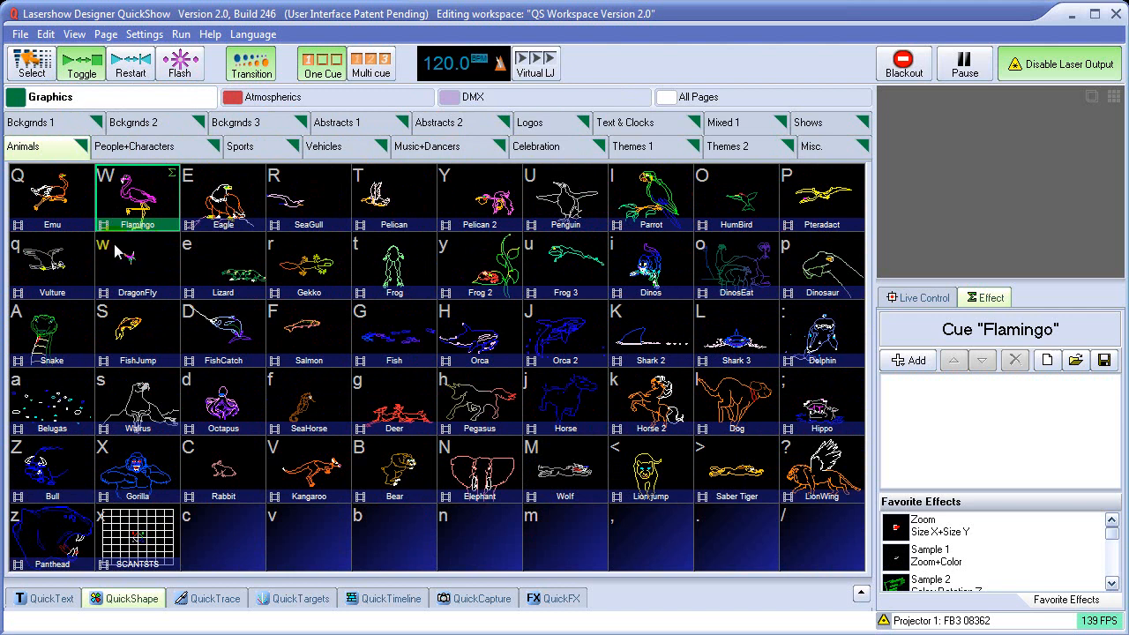
Play the Emu, Flamingo, Eagle, Lizard, Gekko and Frog cues in turn with the live controls shown, and black out the output.
{"action": "left_click", "coordinate": [63, 207]}
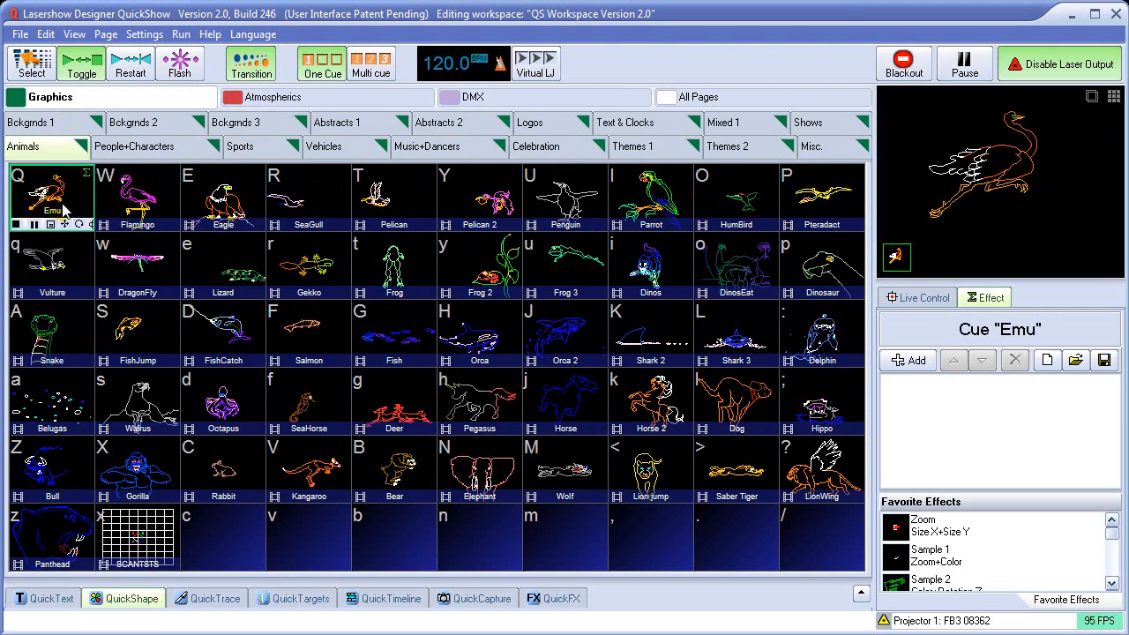
{"action": "left_click", "coordinate": [900, 298]}
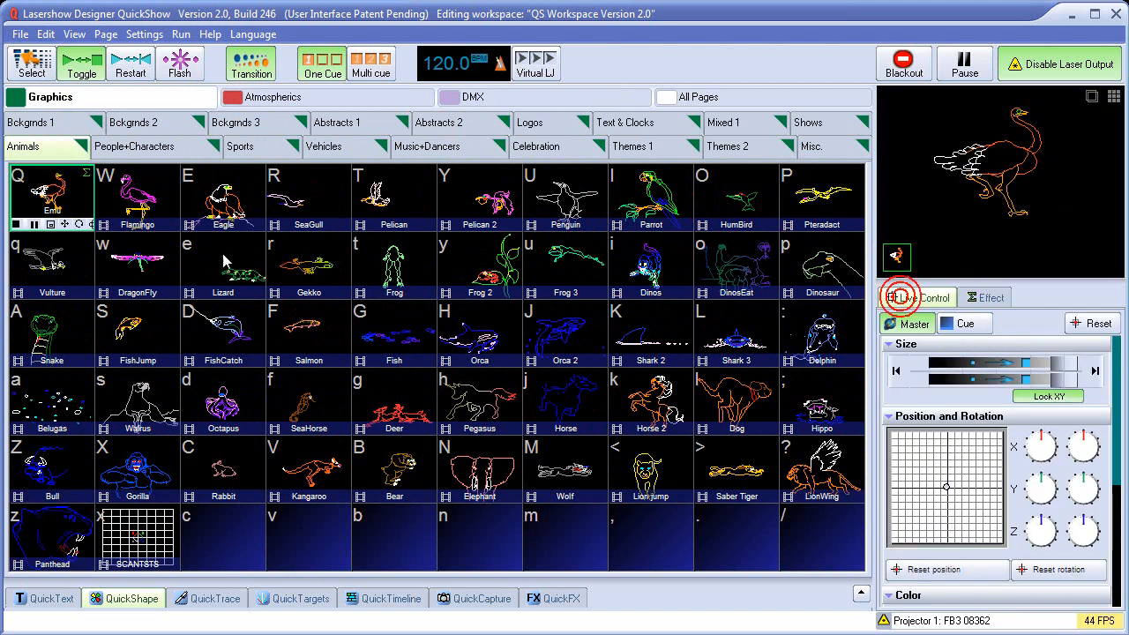
{"action": "key", "text": "w"}
{"action": "key", "text": "e"}
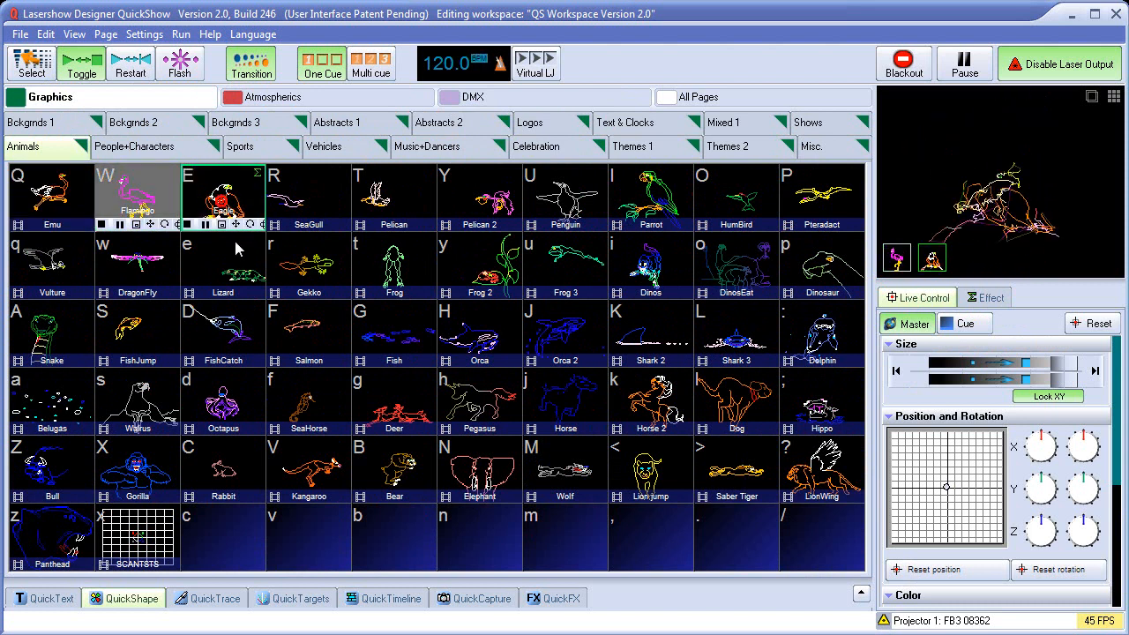
{"action": "left_click", "coordinate": [236, 249]}
{"action": "left_click", "coordinate": [320, 275]}
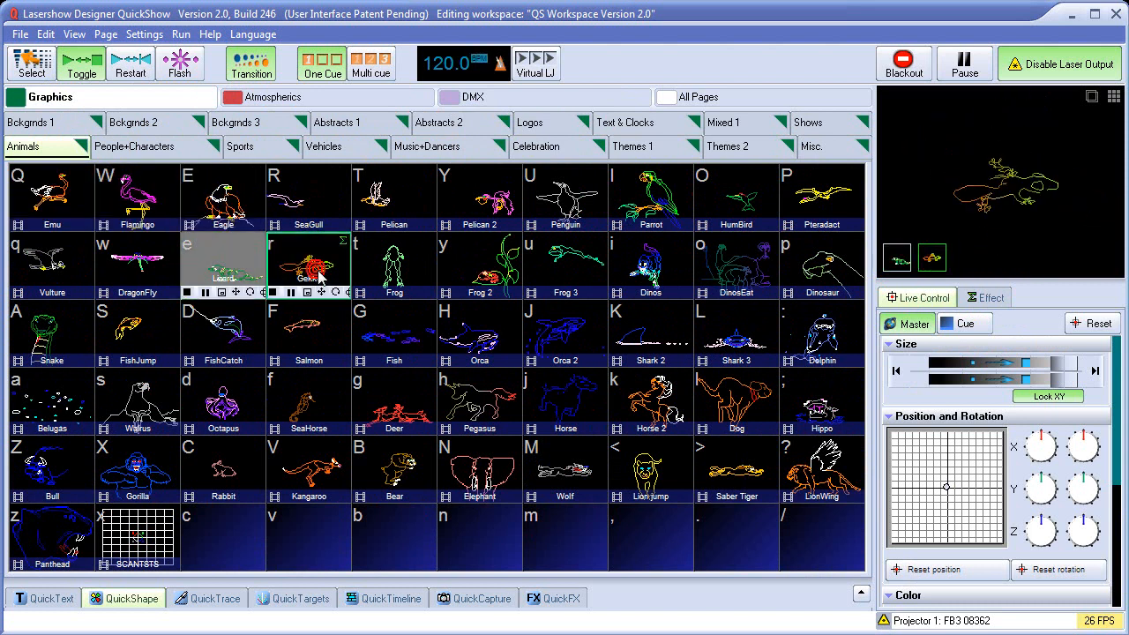
{"action": "left_click", "coordinate": [381, 273]}
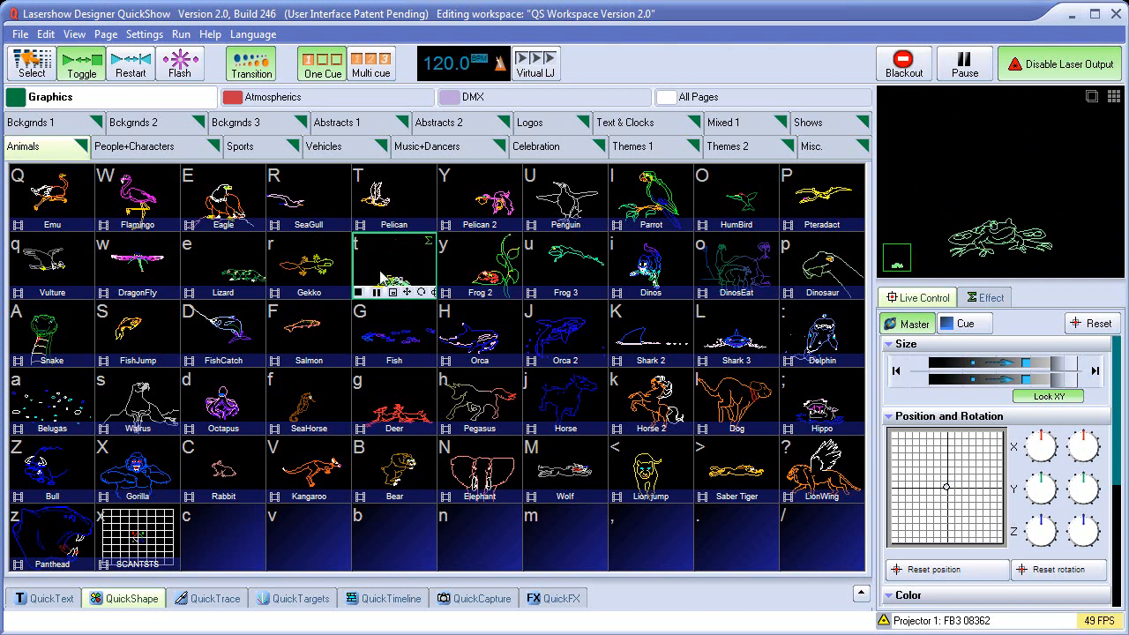
{"action": "left_click", "coordinate": [897, 70]}
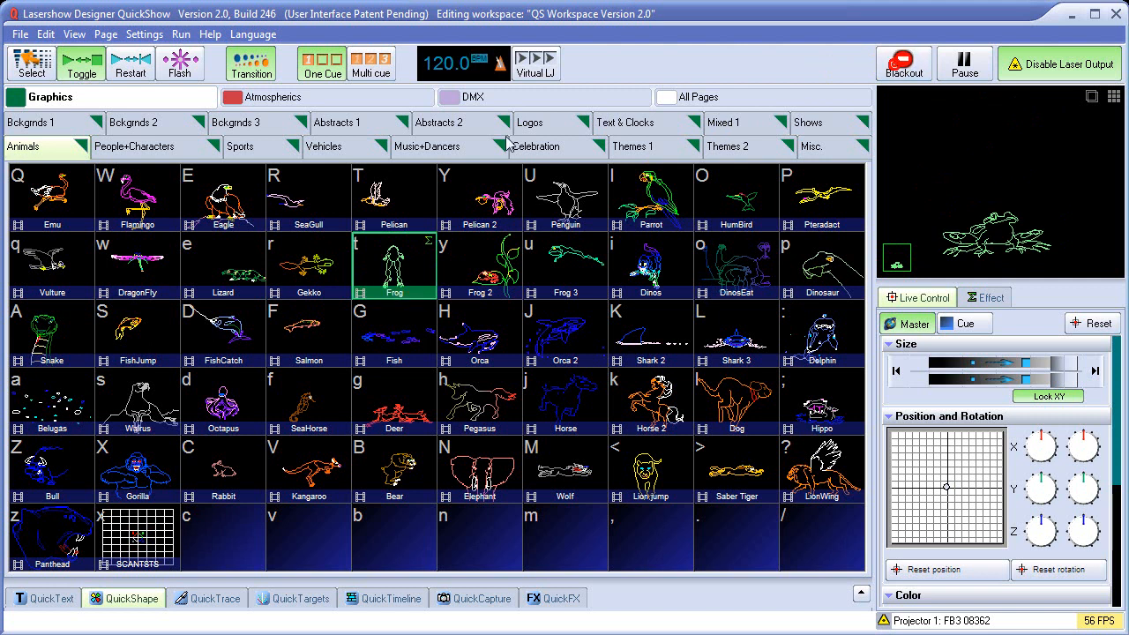
Start and stop the Frog cue twice in Toggle playback mode.
{"action": "left_click", "coordinate": [91, 71]}
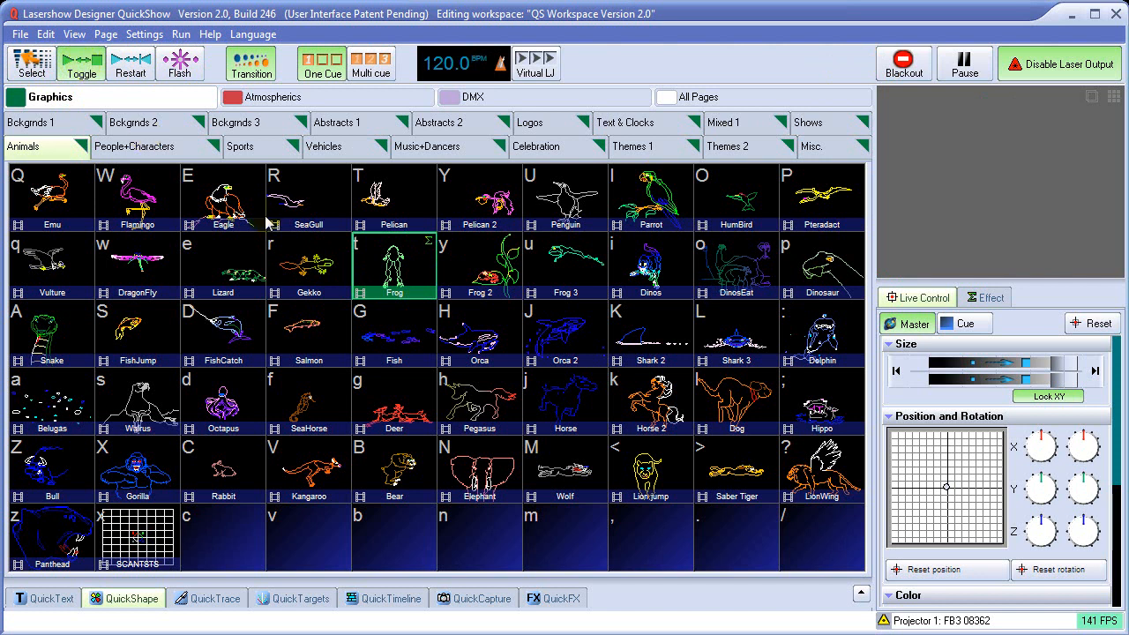
{"action": "left_click", "coordinate": [398, 275]}
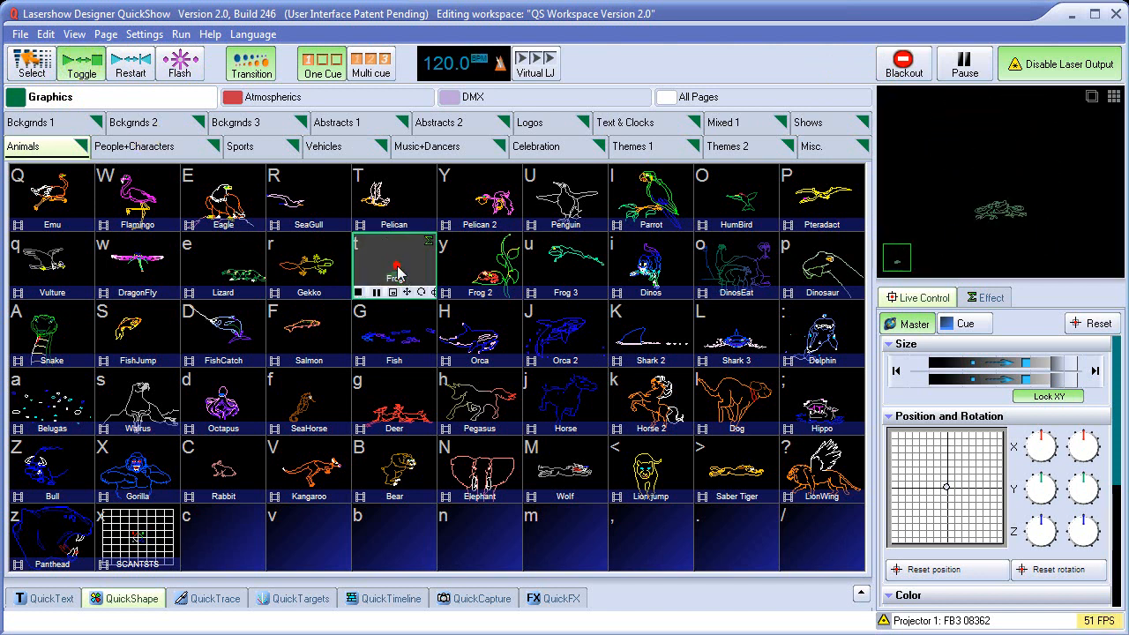
{"action": "left_click", "coordinate": [398, 274]}
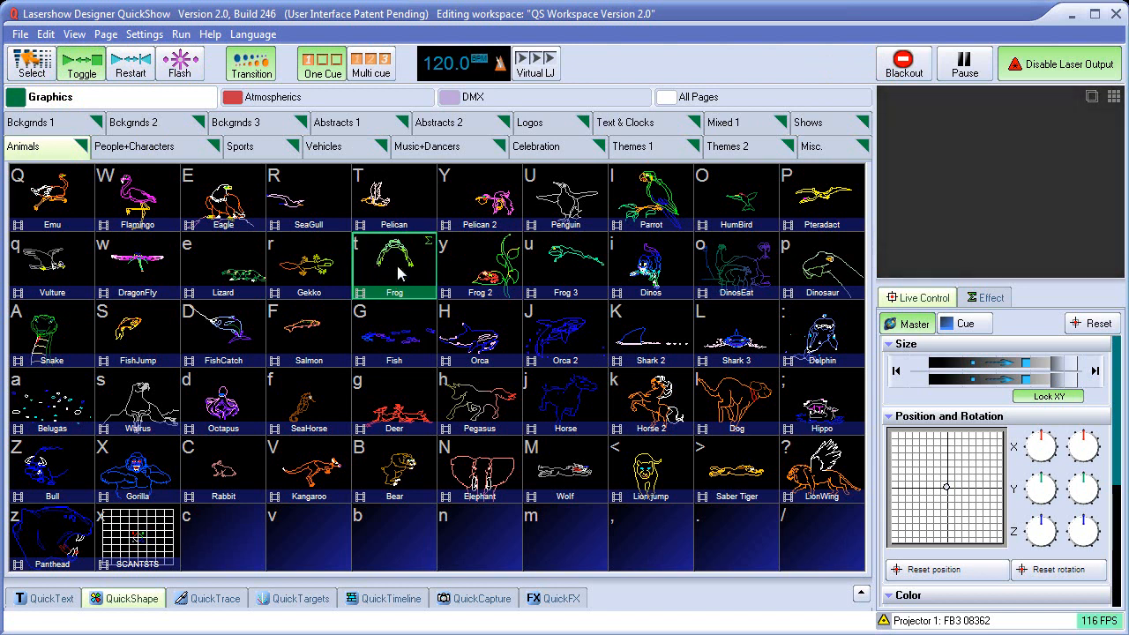
{"action": "left_click", "coordinate": [397, 275]}
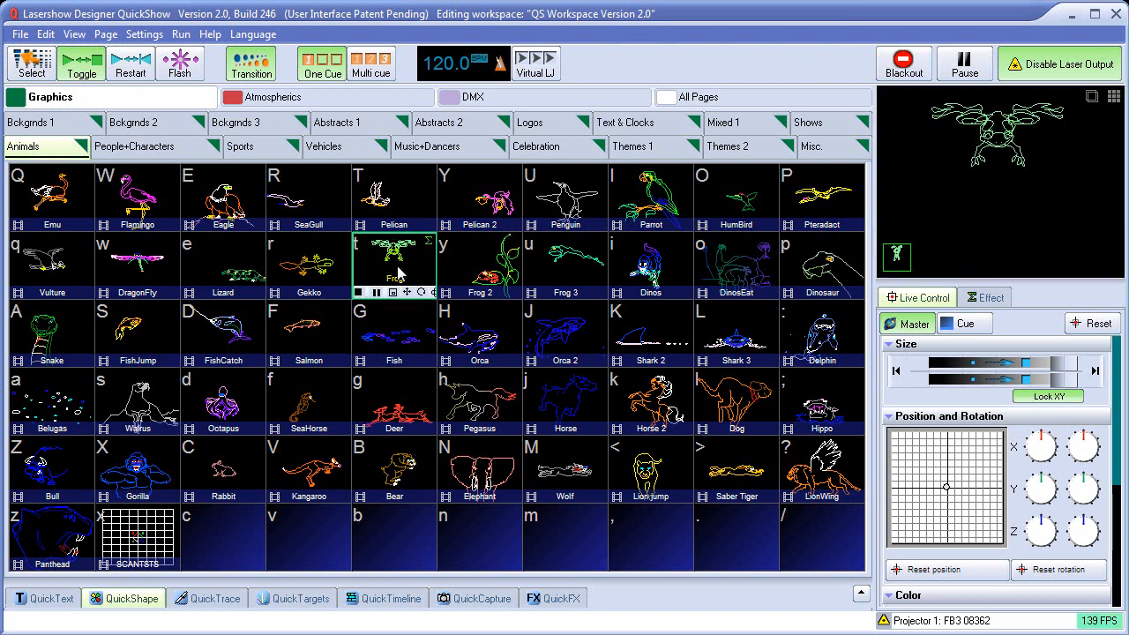
{"action": "left_click", "coordinate": [398, 274]}
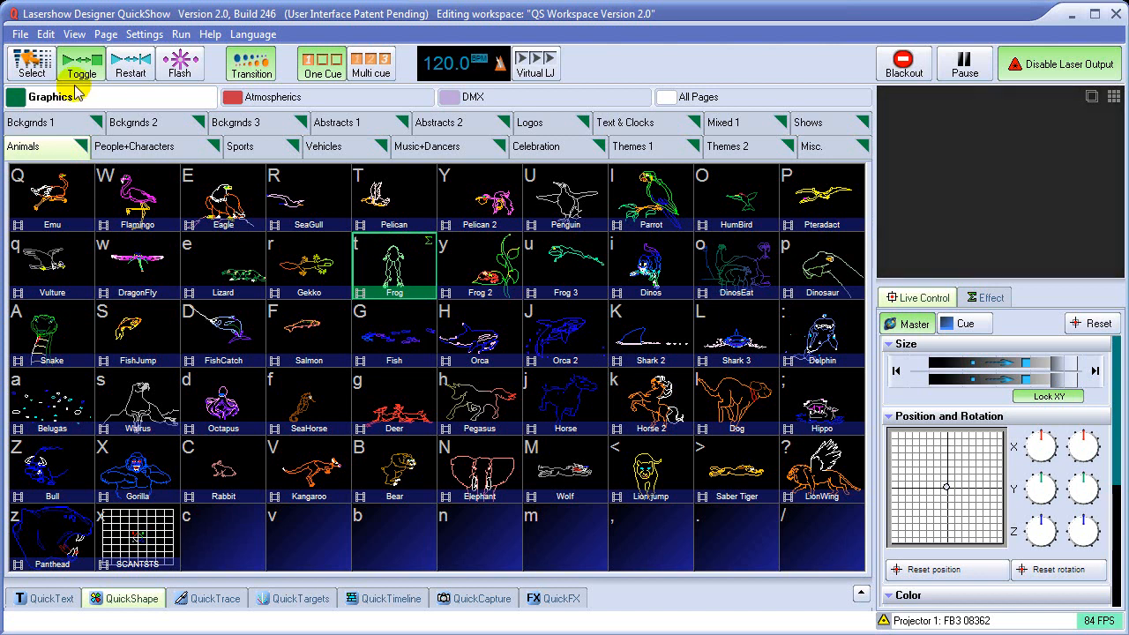
Switch cue playback to Restart mode and play the Frog cue followed by the Pelican cue.
{"action": "left_click", "coordinate": [133, 71]}
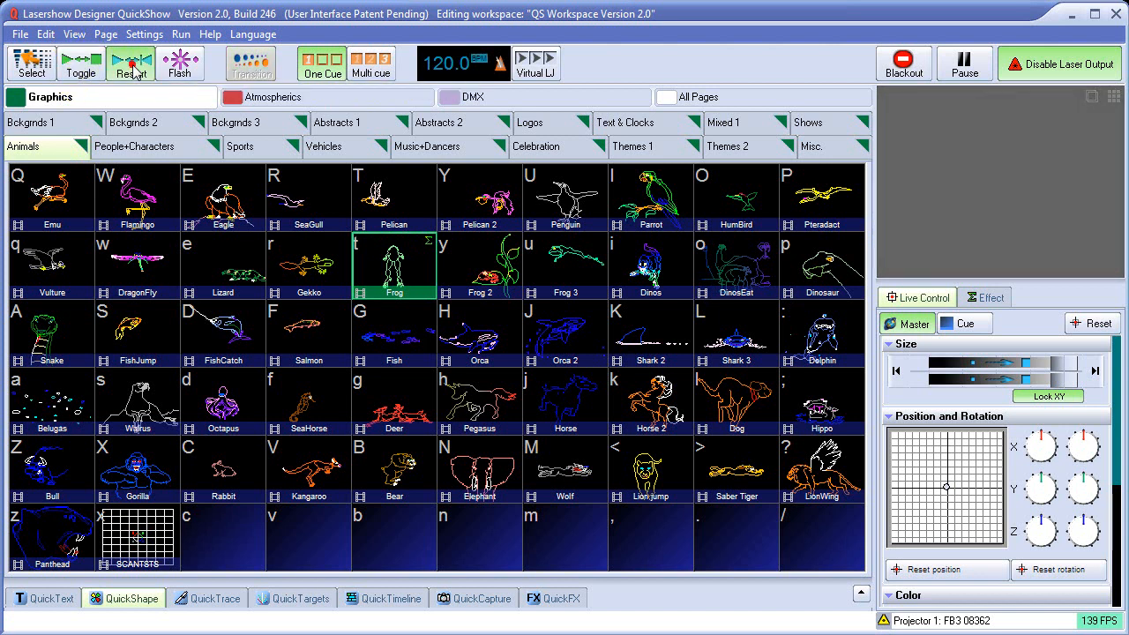
{"action": "left_click", "coordinate": [393, 274]}
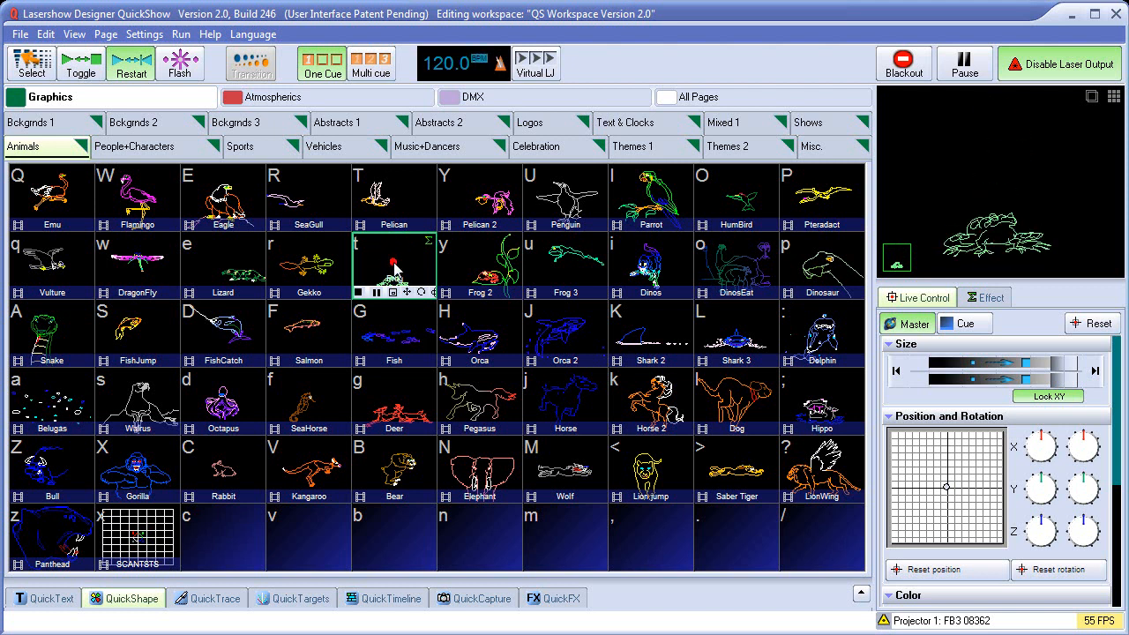
{"action": "left_click", "coordinate": [386, 206]}
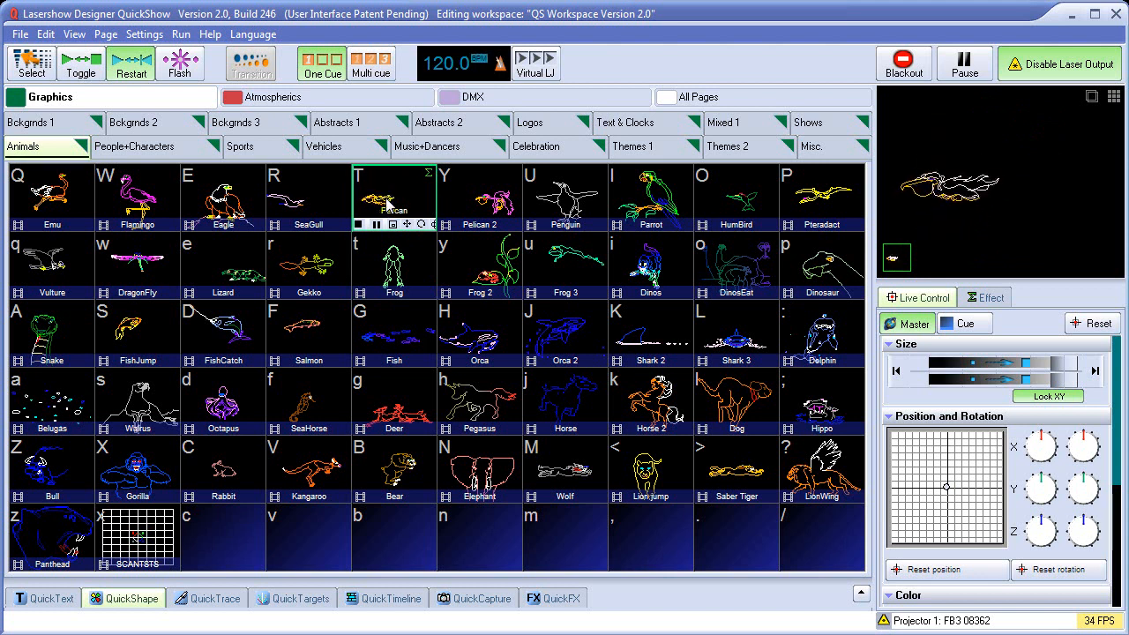
Try Flash playback mode, play the Pelican cue on the Animals page, and black out the output.
{"action": "left_click", "coordinate": [179, 62]}
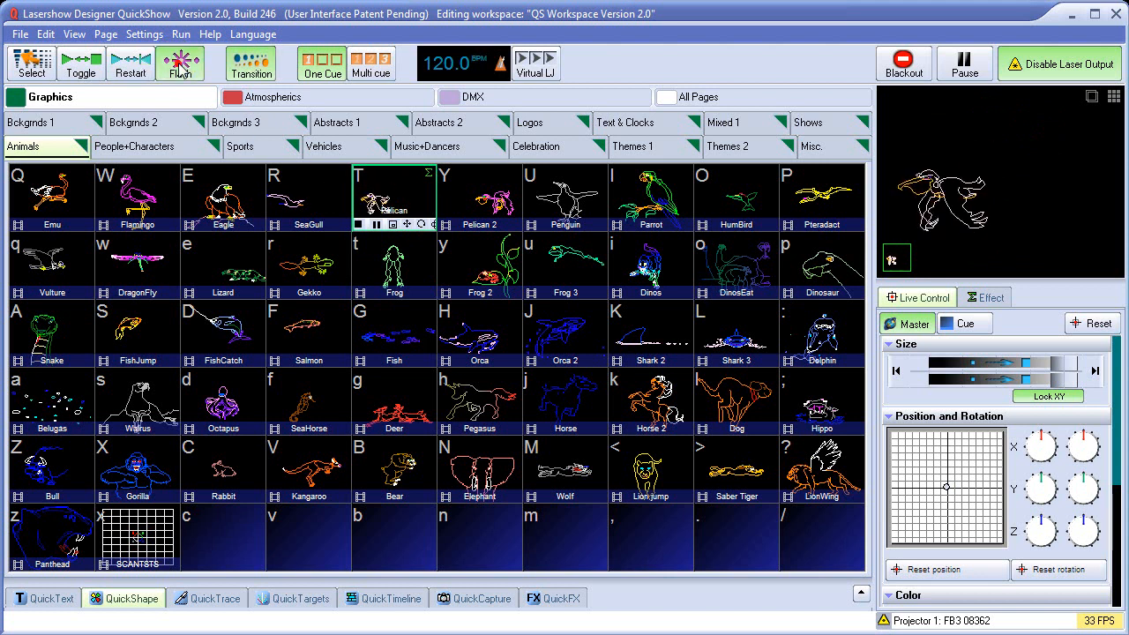
{"action": "left_click", "coordinate": [903, 64]}
{"action": "left_click", "coordinate": [391, 201]}
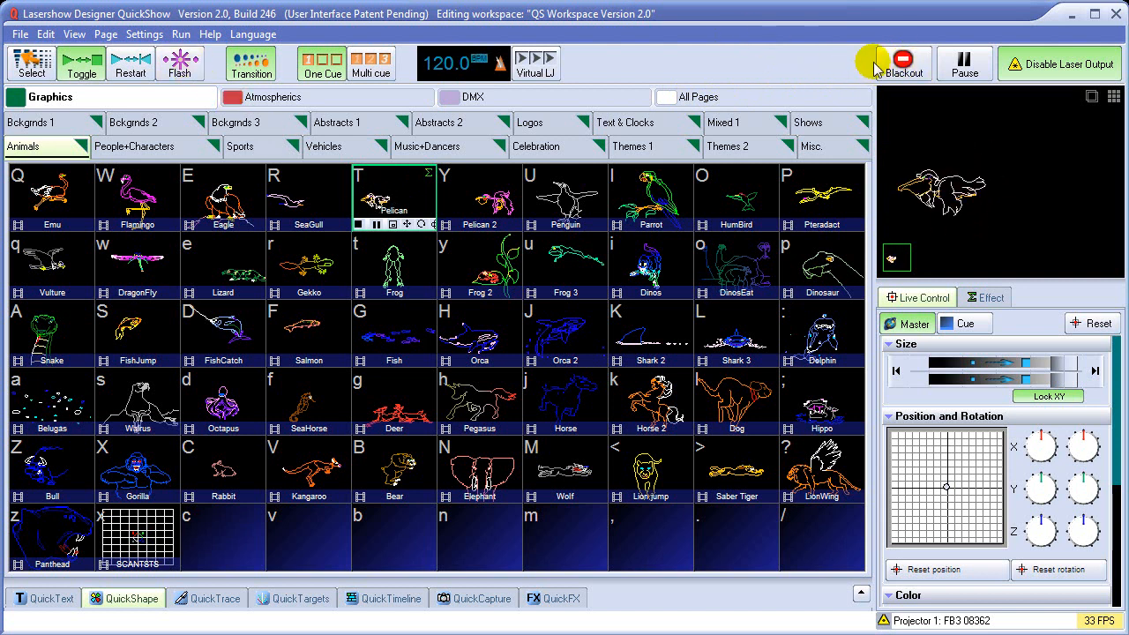
{"action": "left_click", "coordinate": [901, 62]}
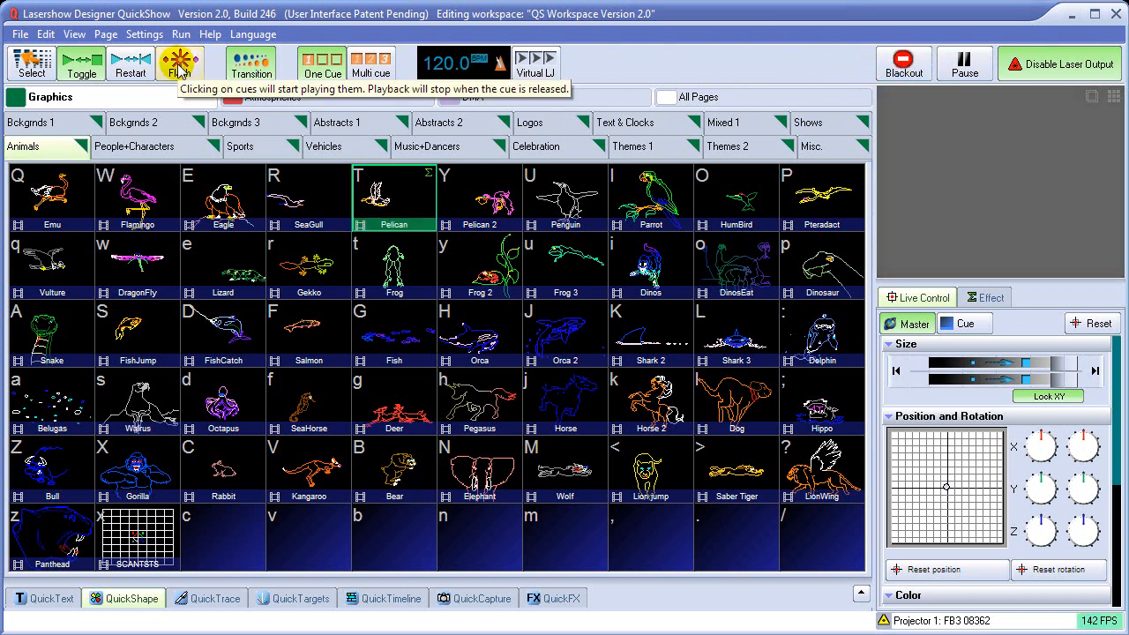
Set playback to Flash mode with Multi Cue enabled, and flash the Pelican and Frog 2 cues.
{"action": "left_click", "coordinate": [185, 69]}
{"action": "left_click", "coordinate": [371, 64]}
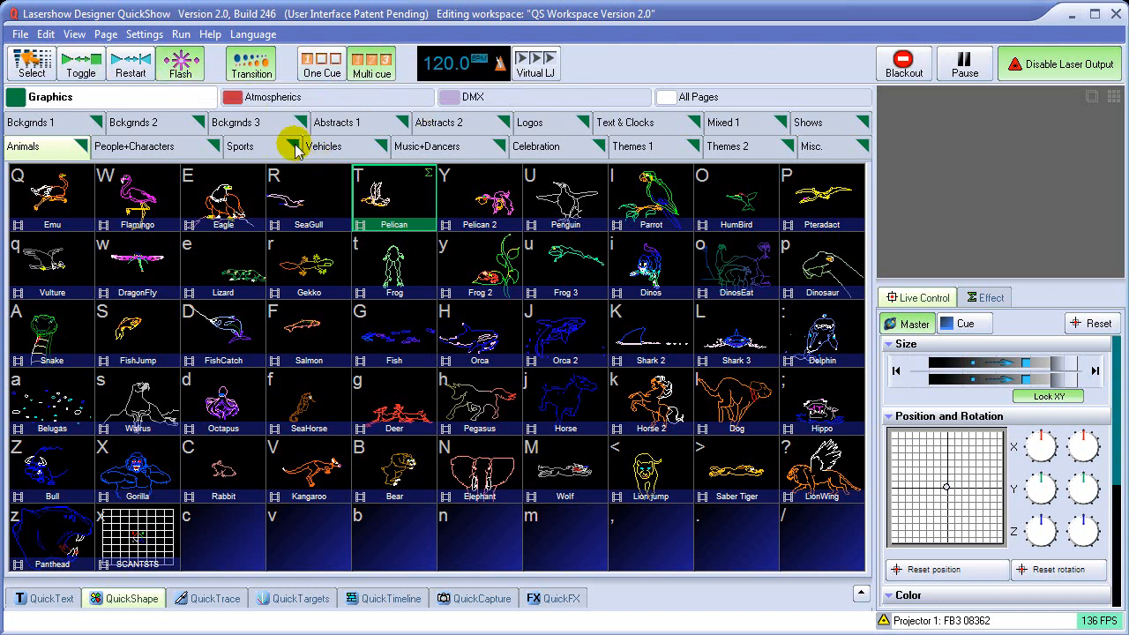
{"action": "left_click", "coordinate": [397, 201]}
{"action": "left_click", "coordinate": [472, 264]}
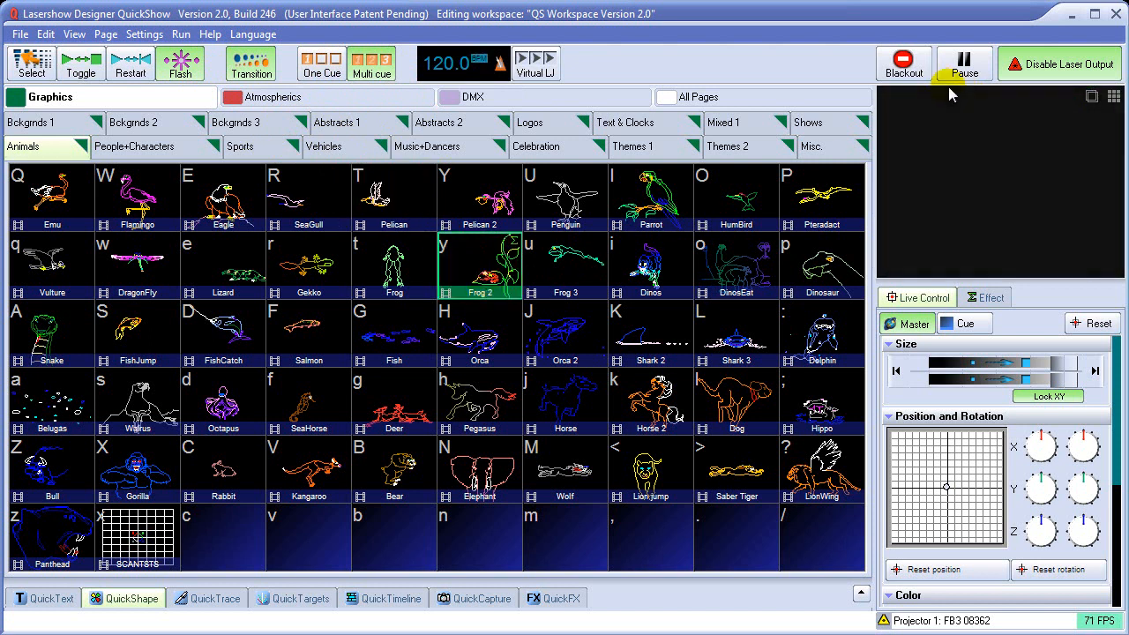
Set playback to One Cue in Flash mode, and flash the Frog 2, Gekko and DragonFly cues, ending with Frog 2.
{"action": "left_click", "coordinate": [322, 64]}
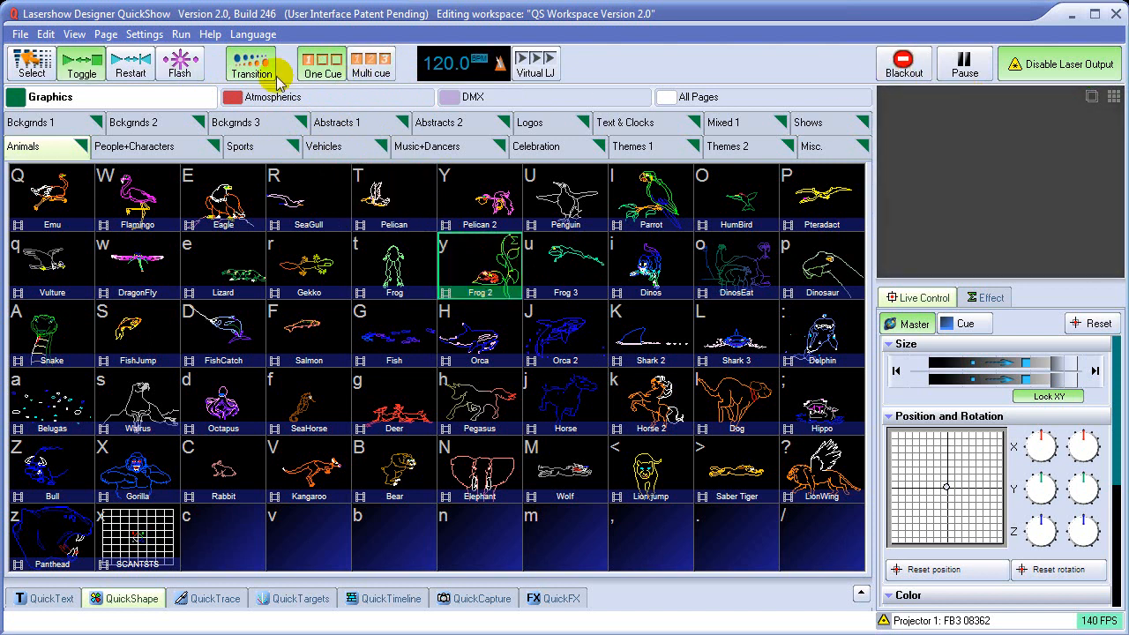
{"action": "left_click", "coordinate": [183, 71]}
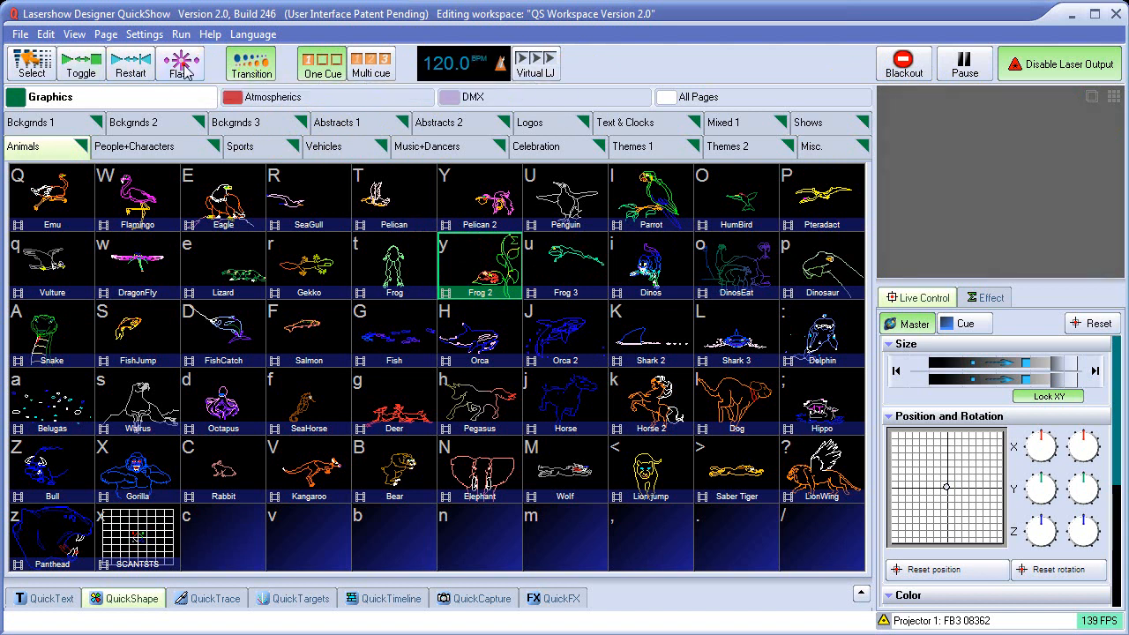
{"action": "left_click", "coordinate": [481, 272]}
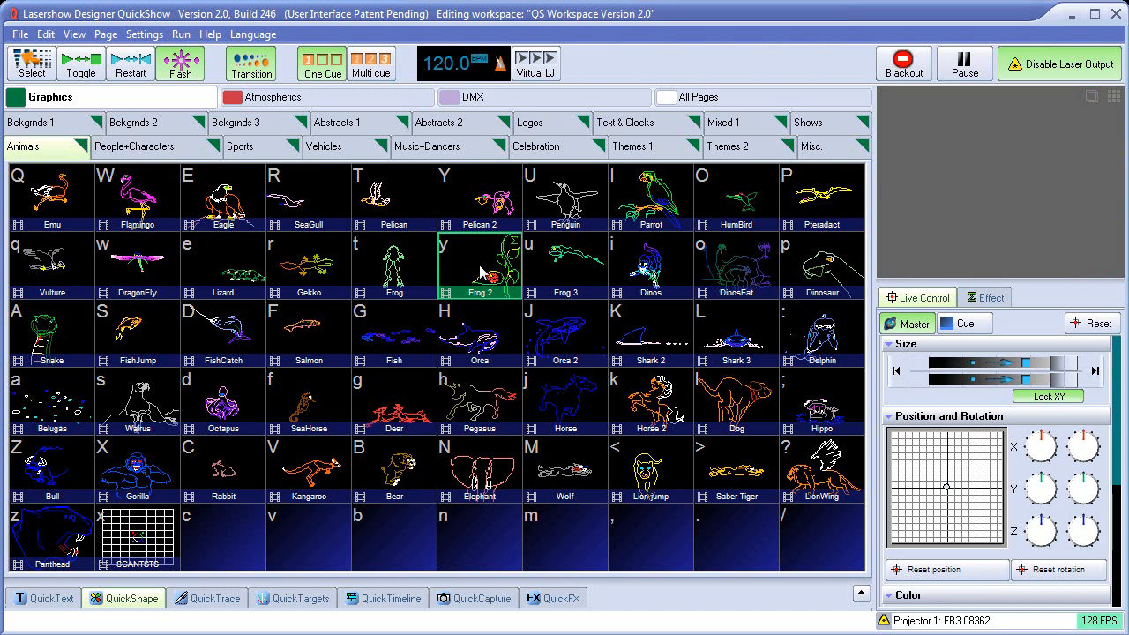
{"action": "left_click", "coordinate": [483, 273]}
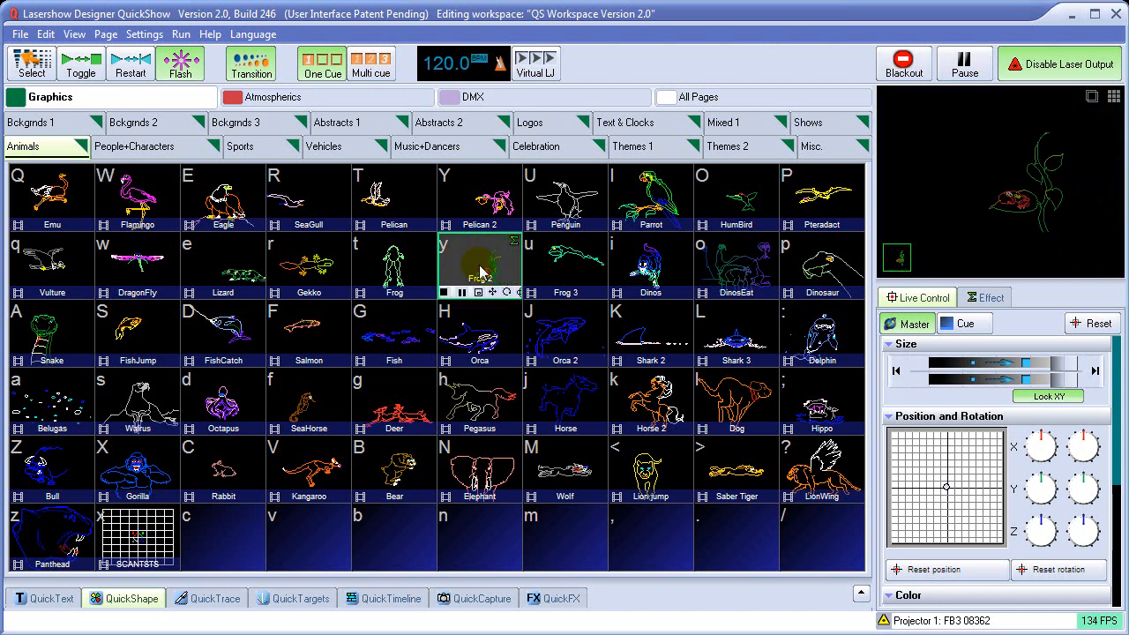
{"action": "left_click", "coordinate": [328, 267]}
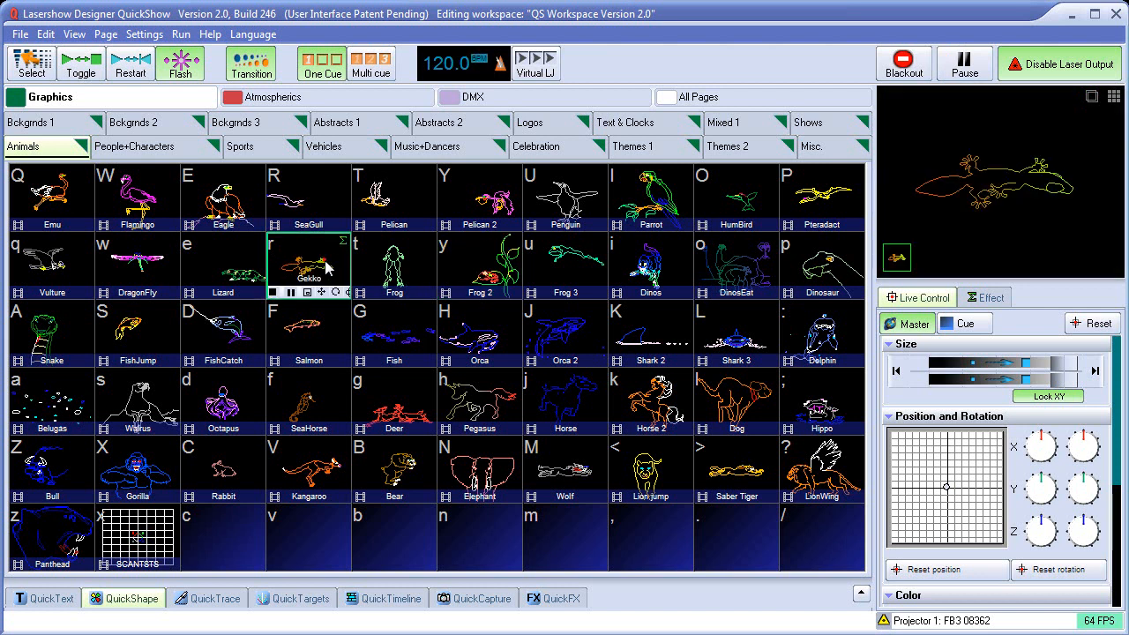
{"action": "left_click", "coordinate": [152, 263]}
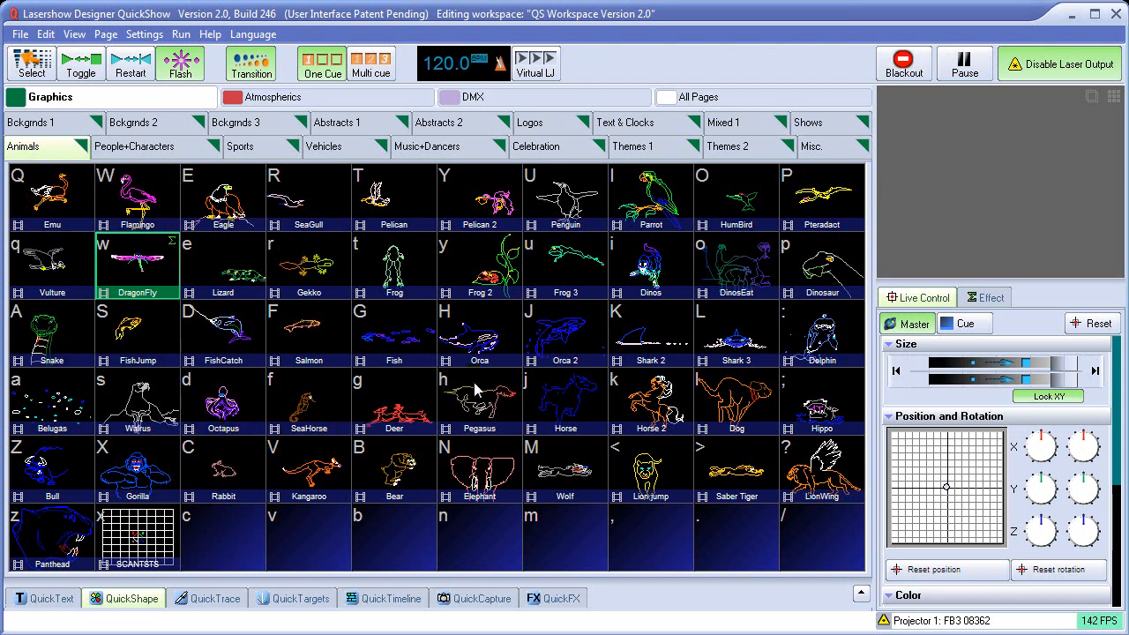
{"action": "left_click", "coordinate": [467, 273]}
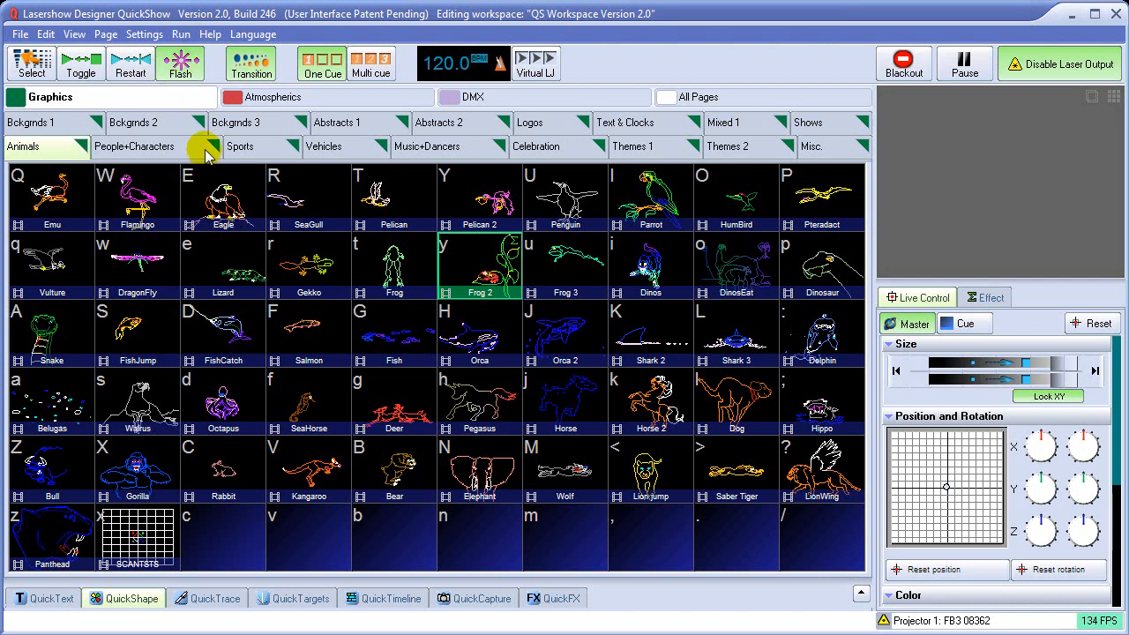
Start and stop the Lizard cue in Toggle mode, and play the Frog cue in Restart mode.
{"action": "left_click", "coordinate": [87, 71]}
{"action": "left_click", "coordinate": [234, 271]}
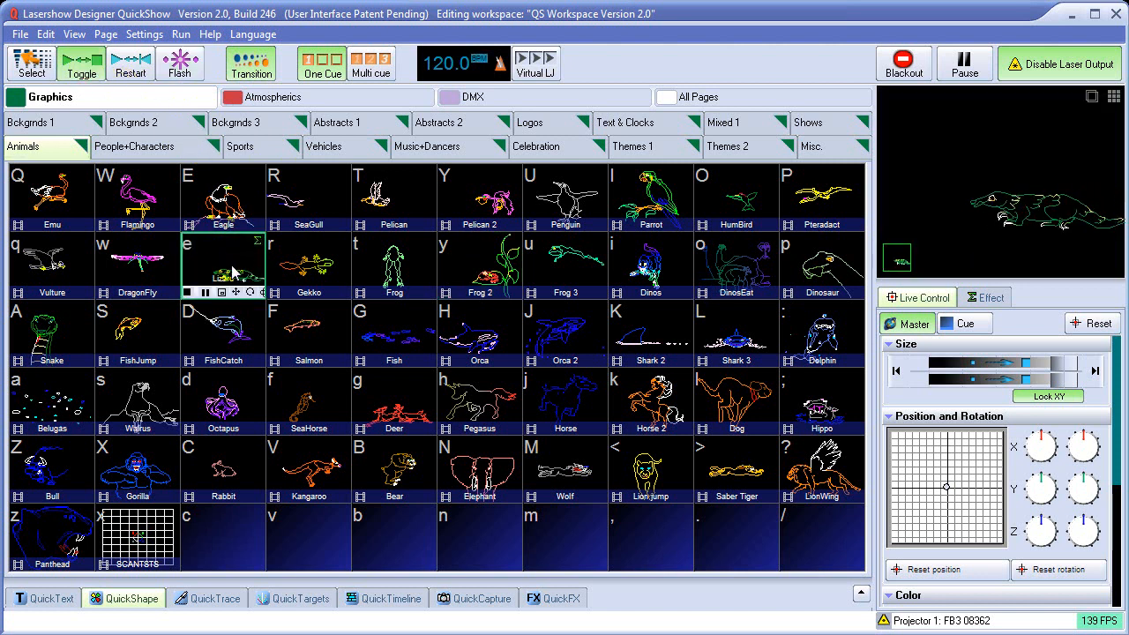
{"action": "left_click", "coordinate": [232, 272]}
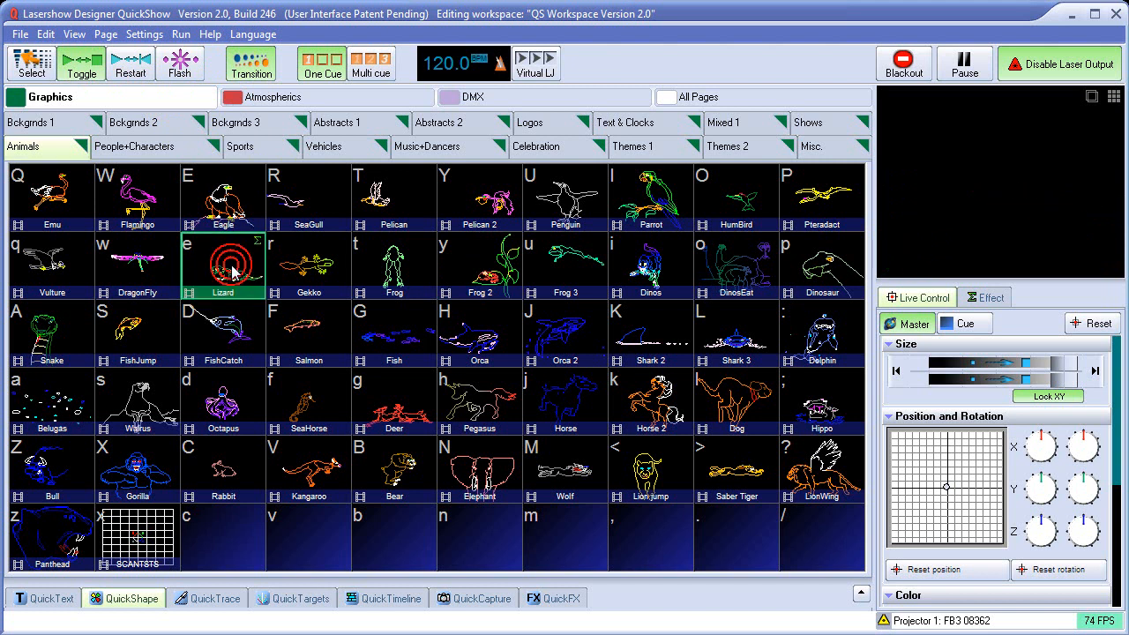
{"action": "left_click", "coordinate": [130, 63]}
{"action": "left_click", "coordinate": [394, 267]}
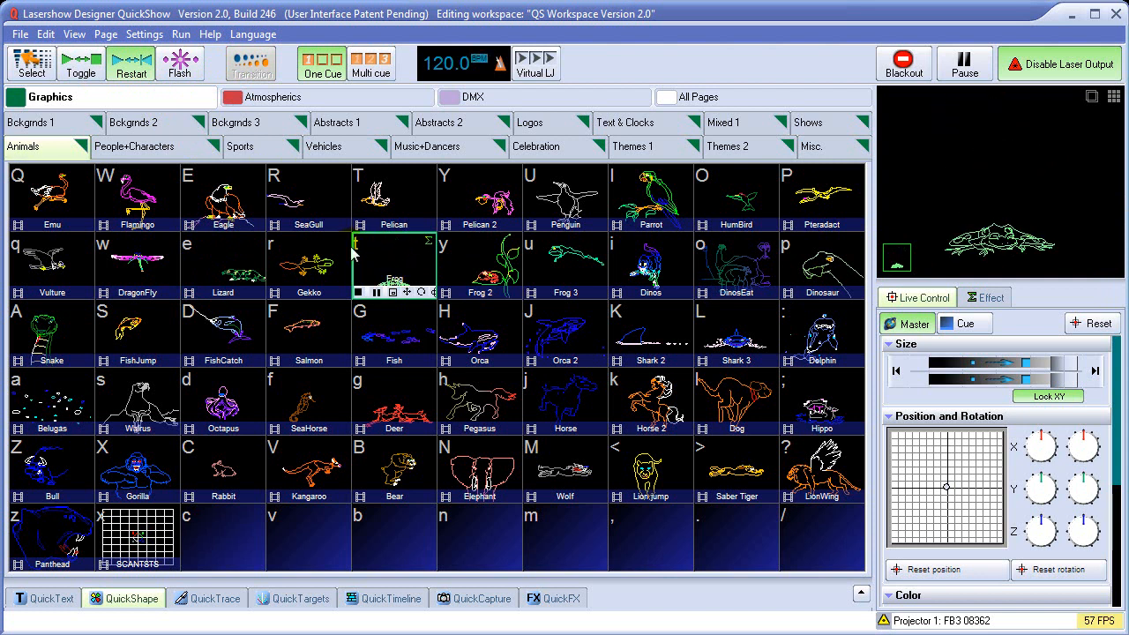
Set playback to Flash mode and flash the Frog cue repeatedly.
{"action": "left_click", "coordinate": [181, 62]}
{"action": "left_click", "coordinate": [400, 276]}
{"action": "left_click", "coordinate": [400, 276]}
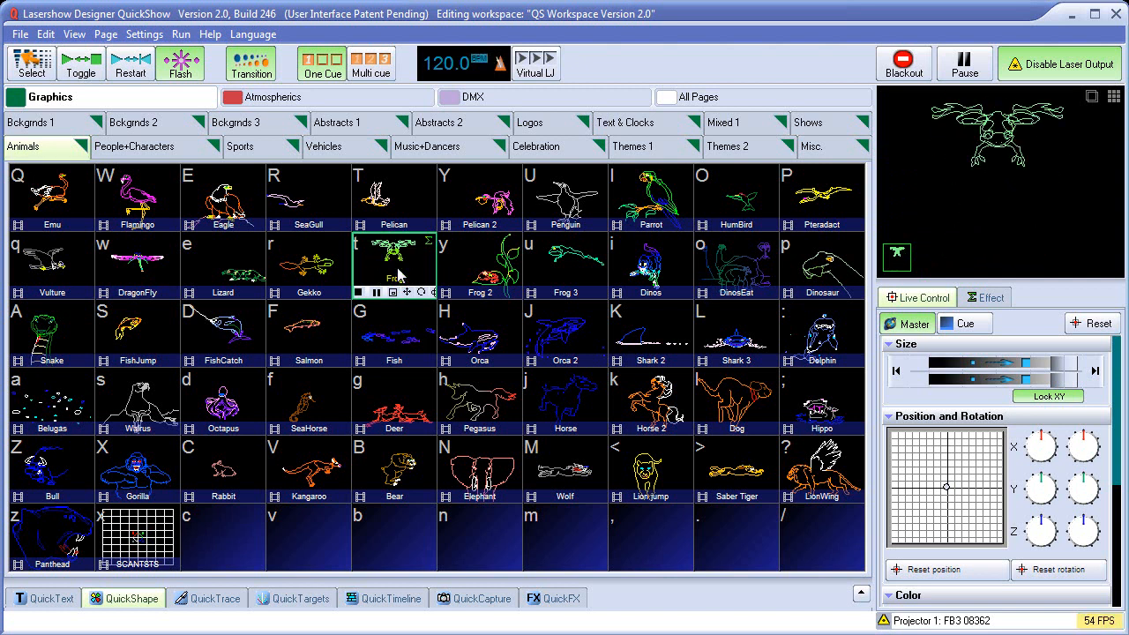
{"action": "left_click", "coordinate": [400, 276]}
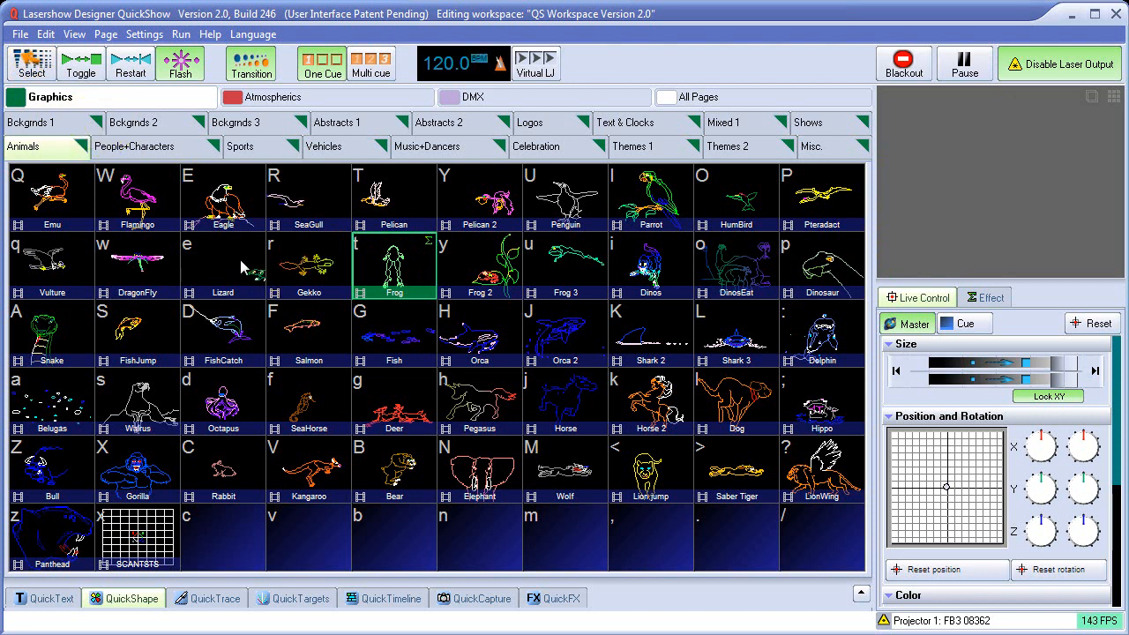
Play the Flamingo cue in Toggle mode, and select the Orca cue in Select mode without playing it.
{"action": "left_click", "coordinate": [81, 64]}
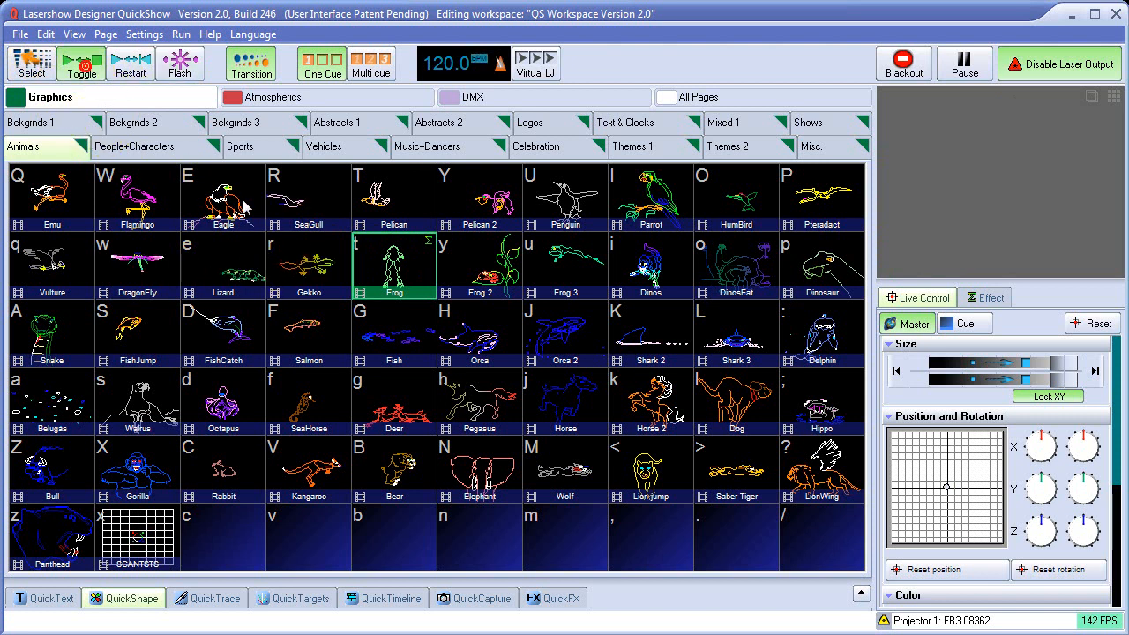
{"action": "left_click", "coordinate": [154, 206]}
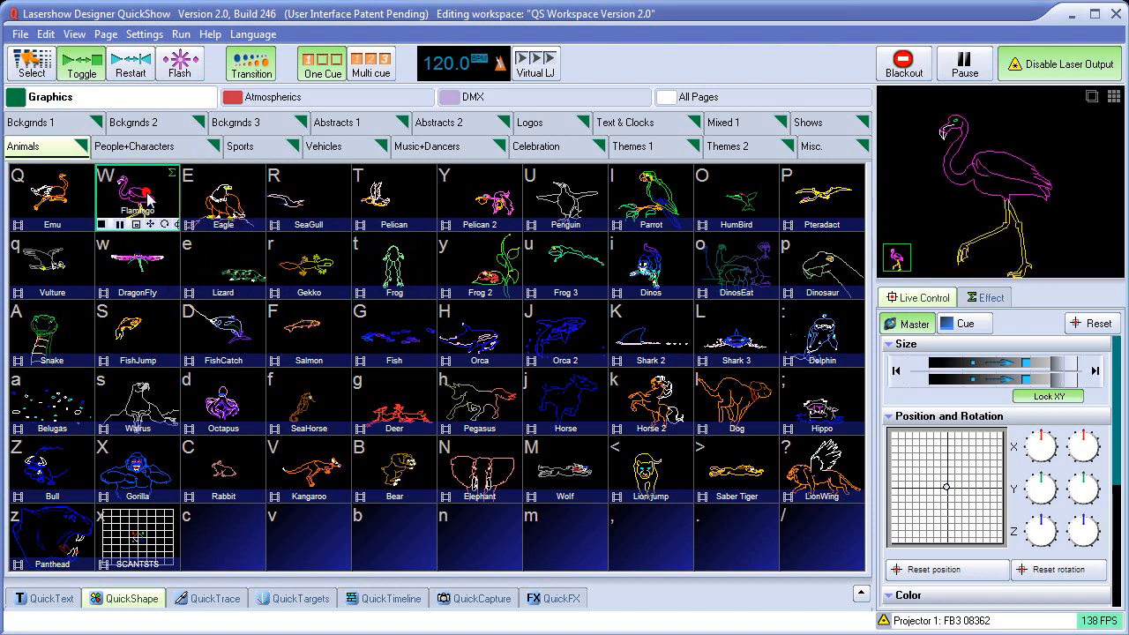
{"action": "left_click", "coordinate": [30, 62]}
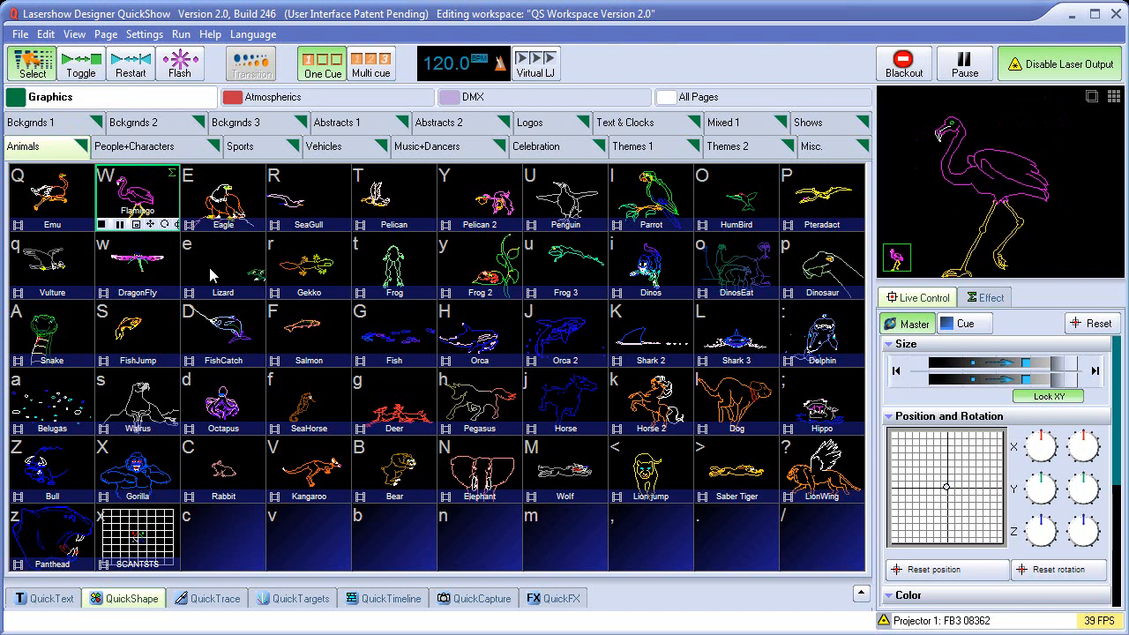
{"action": "left_click", "coordinate": [407, 349]}
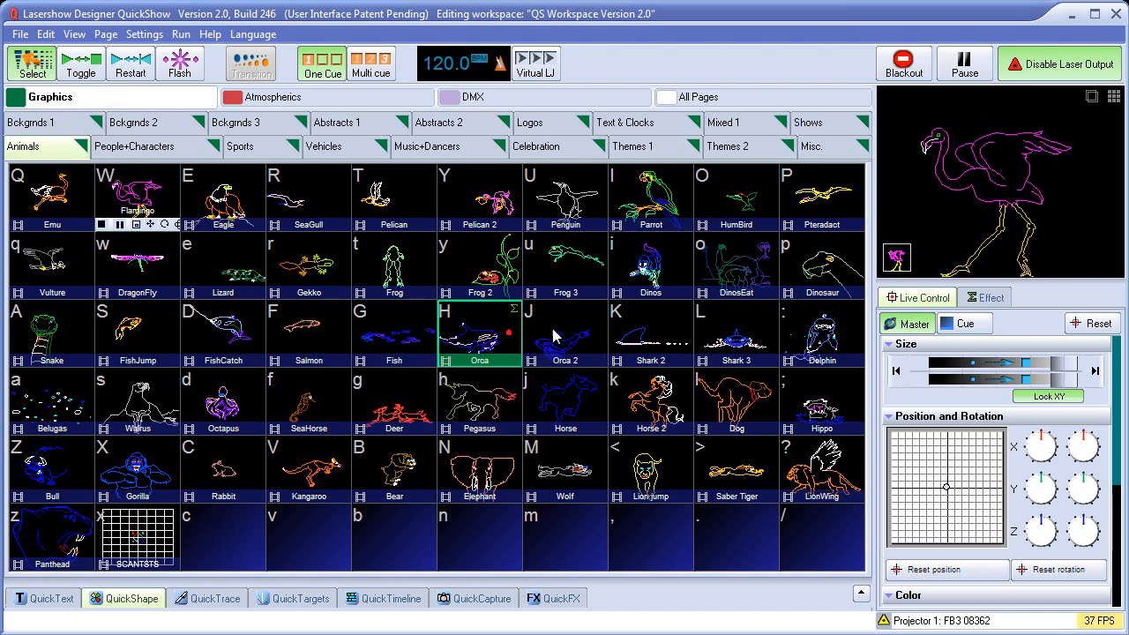
On the Themes 1 page, select the UFO, Lander and Rocket2 cues in turn without playing them.
{"action": "left_click", "coordinate": [631, 146]}
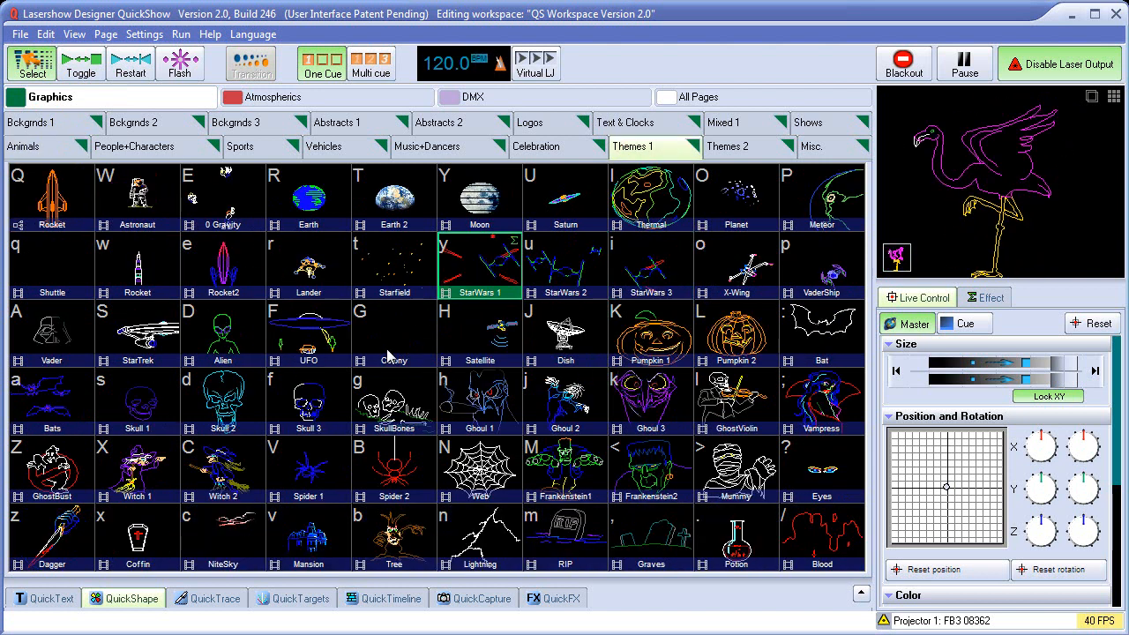
{"action": "left_click", "coordinate": [289, 331]}
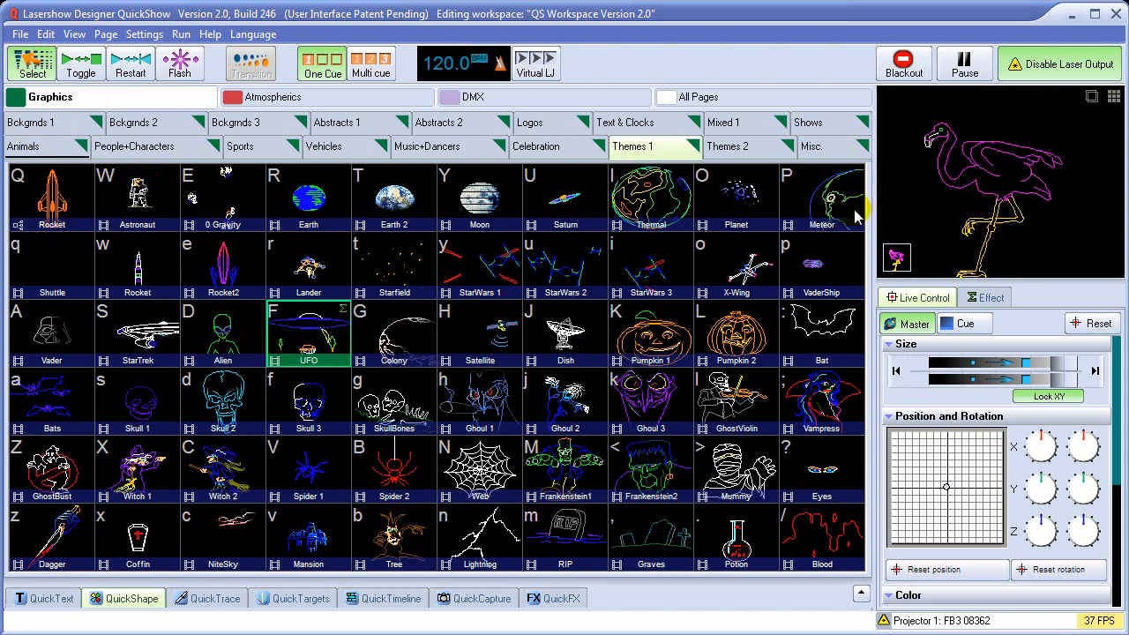
{"action": "left_click", "coordinate": [293, 290]}
{"action": "left_click", "coordinate": [225, 291]}
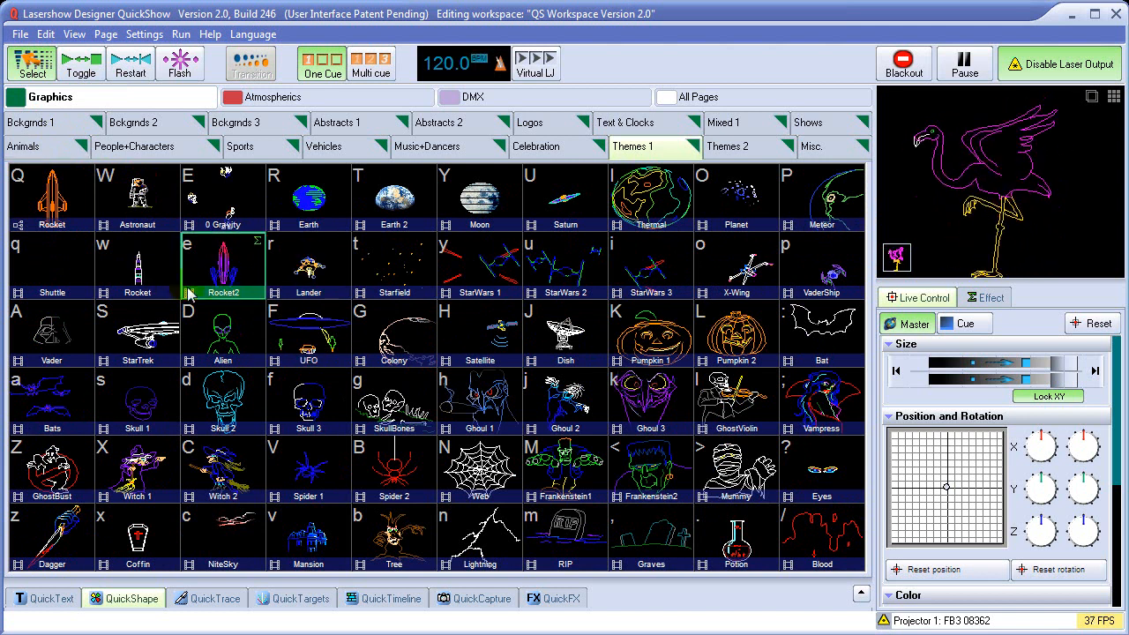
Review the general and image properties of the Rocket2 cue, and close its properties.
{"action": "right_click", "coordinate": [220, 256]}
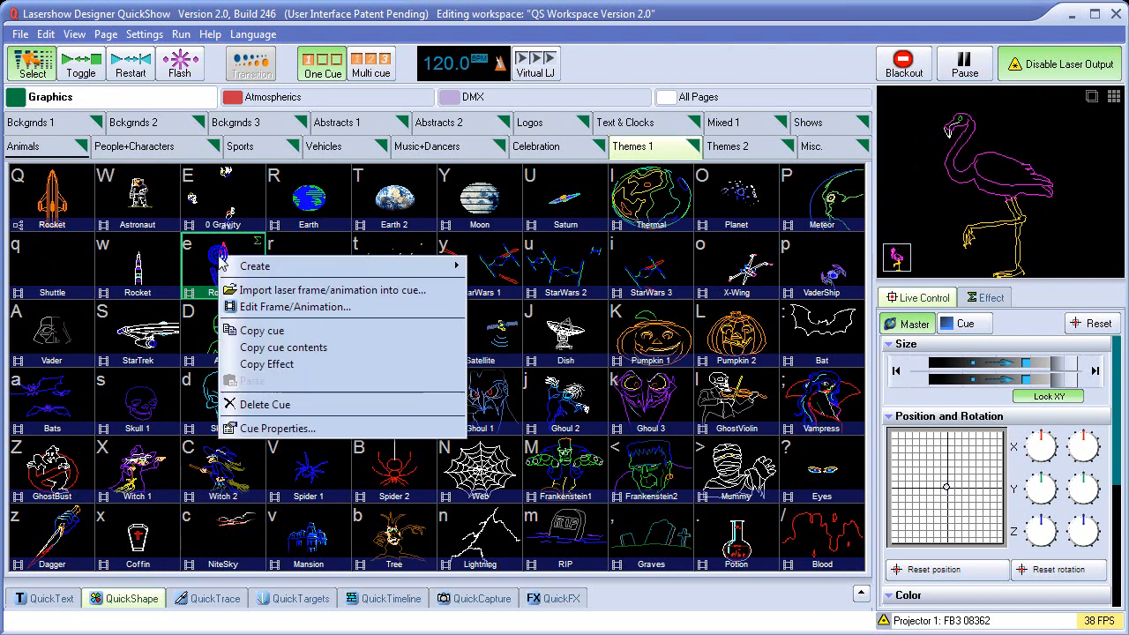
{"action": "left_click", "coordinate": [298, 433]}
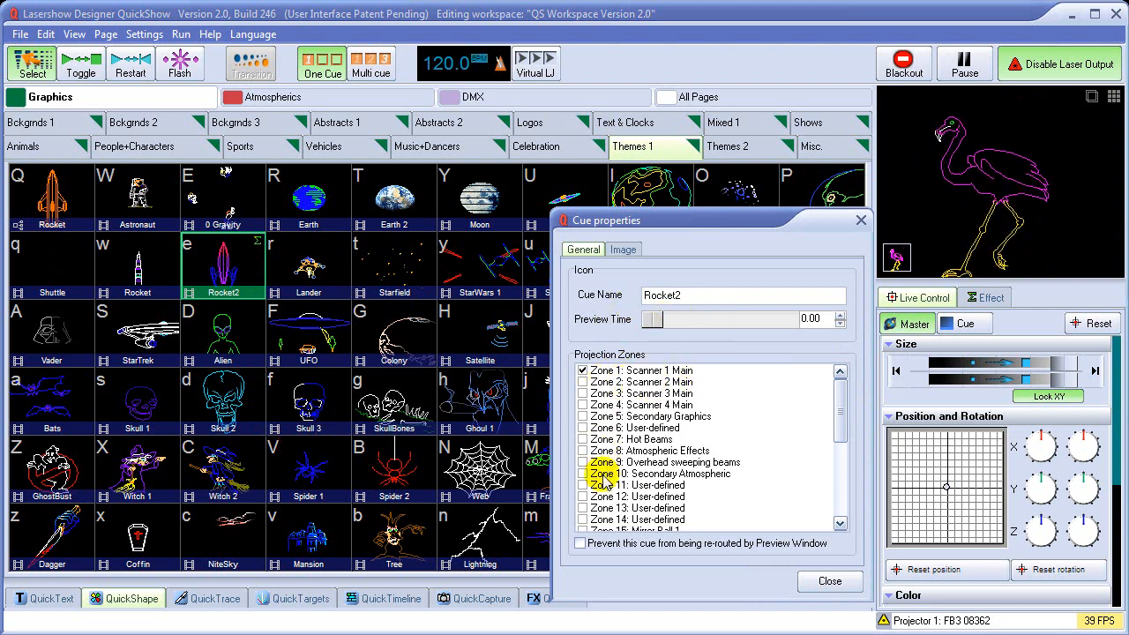
{"action": "left_click", "coordinate": [624, 246]}
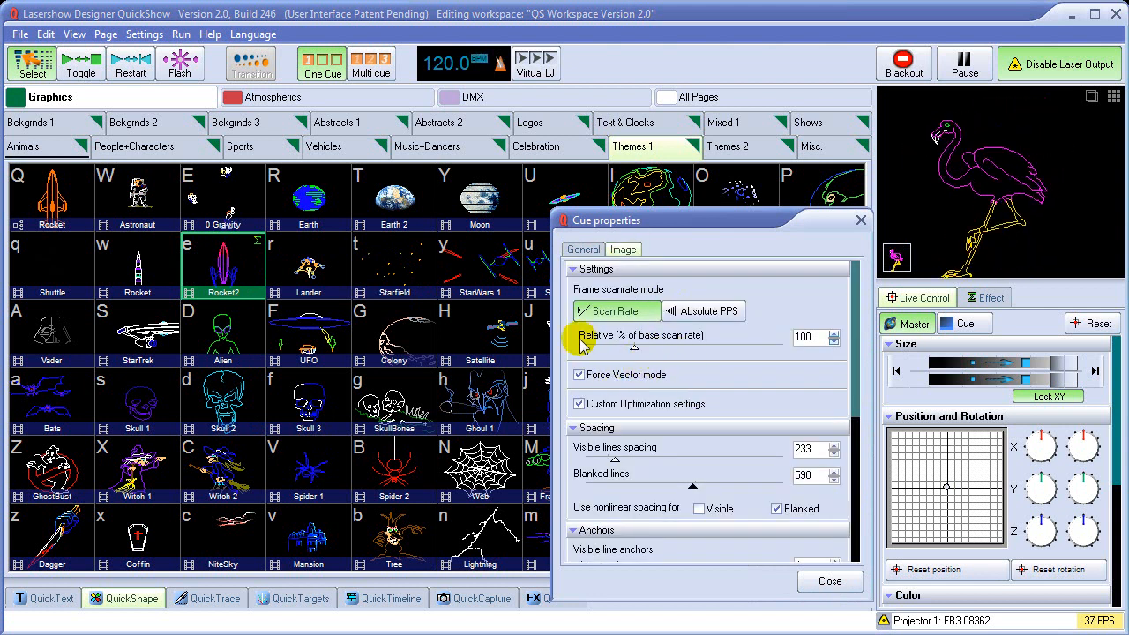
{"action": "left_click", "coordinate": [830, 580]}
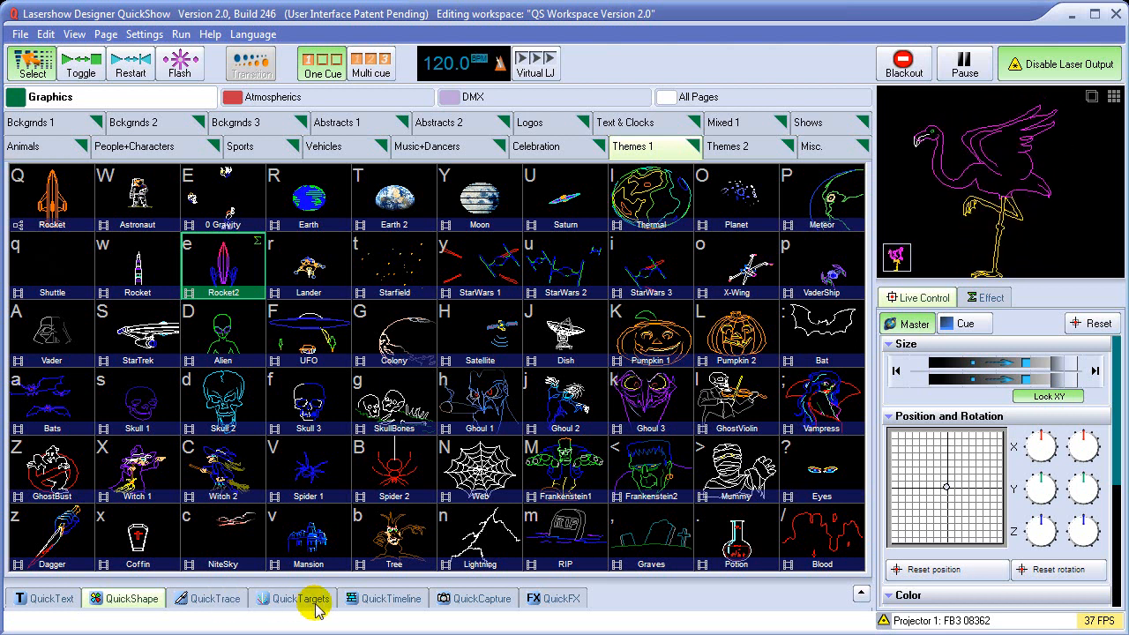
Show the QuickTimeline, and place the Rocket cue on Track 1 and the Alien cue on Track 2.
{"action": "left_click", "coordinate": [394, 599]}
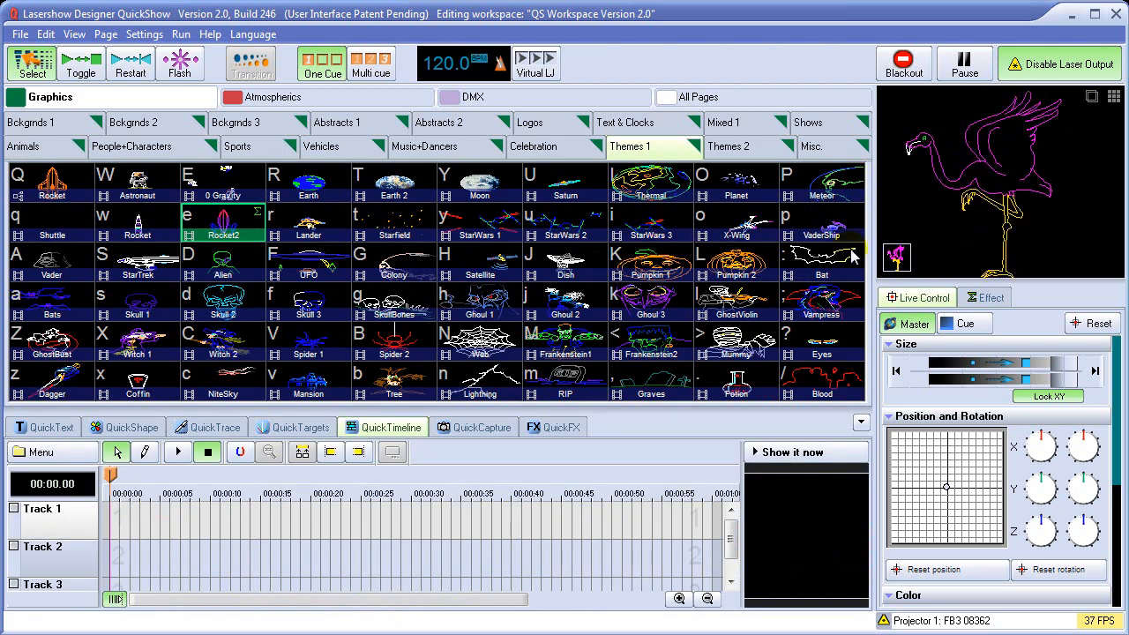
{"action": "left_click_drag", "start_coordinate": [137, 227], "coordinate": [125, 524]}
{"action": "mouse_move", "coordinate": [231, 266]}
{"action": "left_mouse_down"}
{"action": "mouse_move", "coordinate": [206, 550]}
{"action": "mouse_move", "coordinate": [168, 565]}
{"action": "left_mouse_up"}
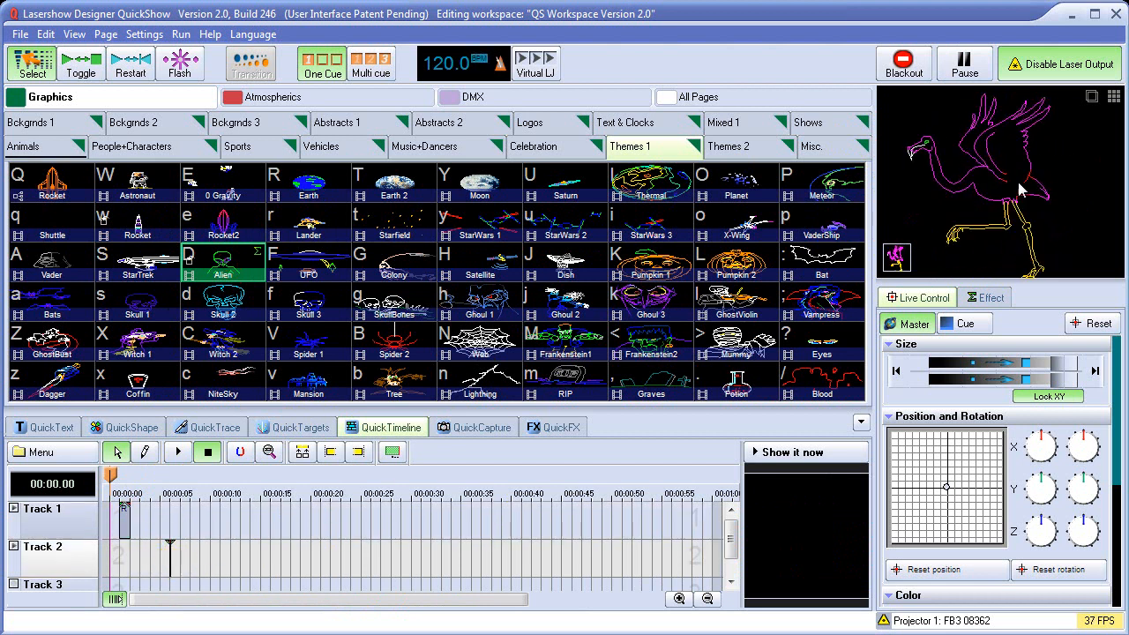
Place the Thermal cue on Track 1 near the 10-second mark, and collapse the QuickTimeline.
{"action": "left_click", "coordinate": [27, 58]}
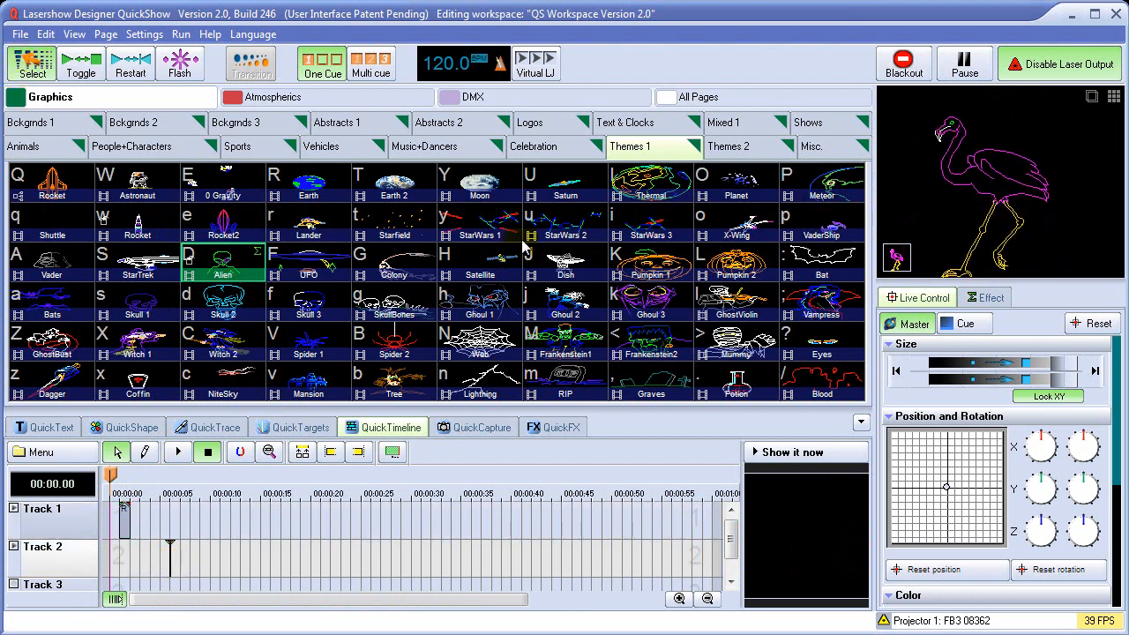
{"action": "left_click", "coordinate": [490, 228]}
{"action": "left_click", "coordinate": [657, 194]}
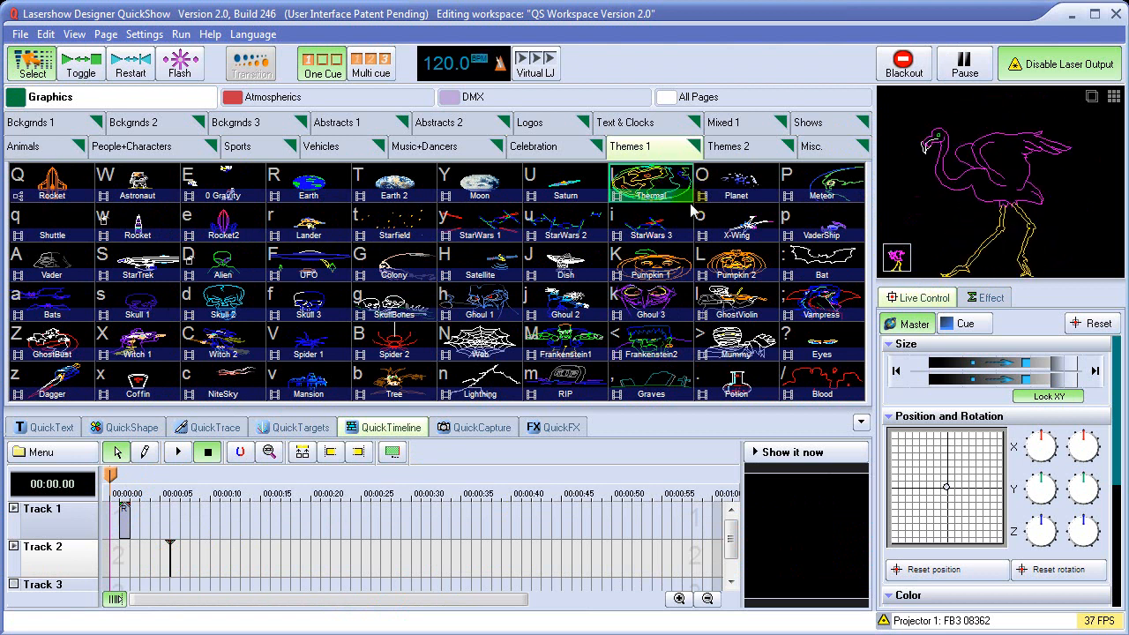
{"action": "left_click_drag", "start_coordinate": [651, 183], "coordinate": [215, 520]}
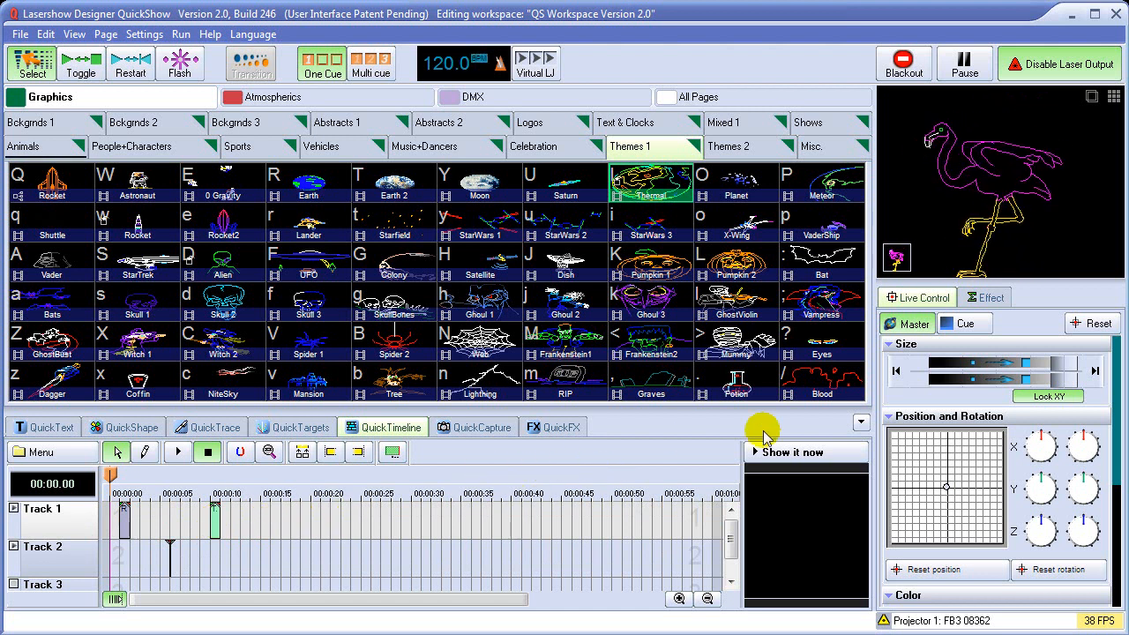
{"action": "left_click", "coordinate": [861, 422]}
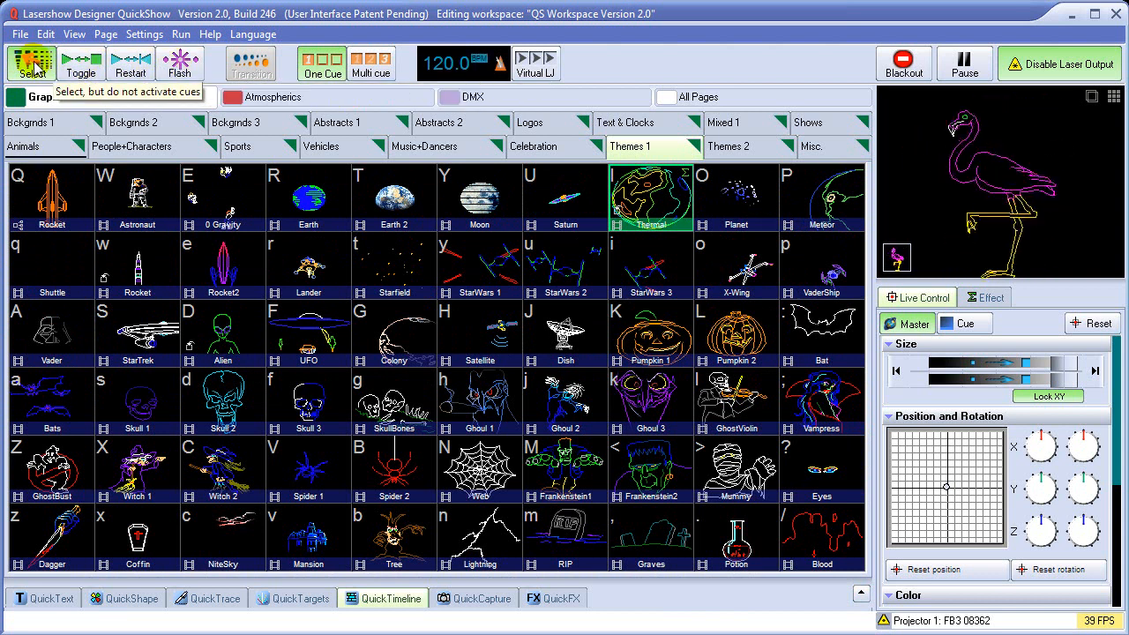
Set playback to Toggle mode, black out the output, and return to the Animals page.
{"action": "left_click", "coordinate": [81, 67]}
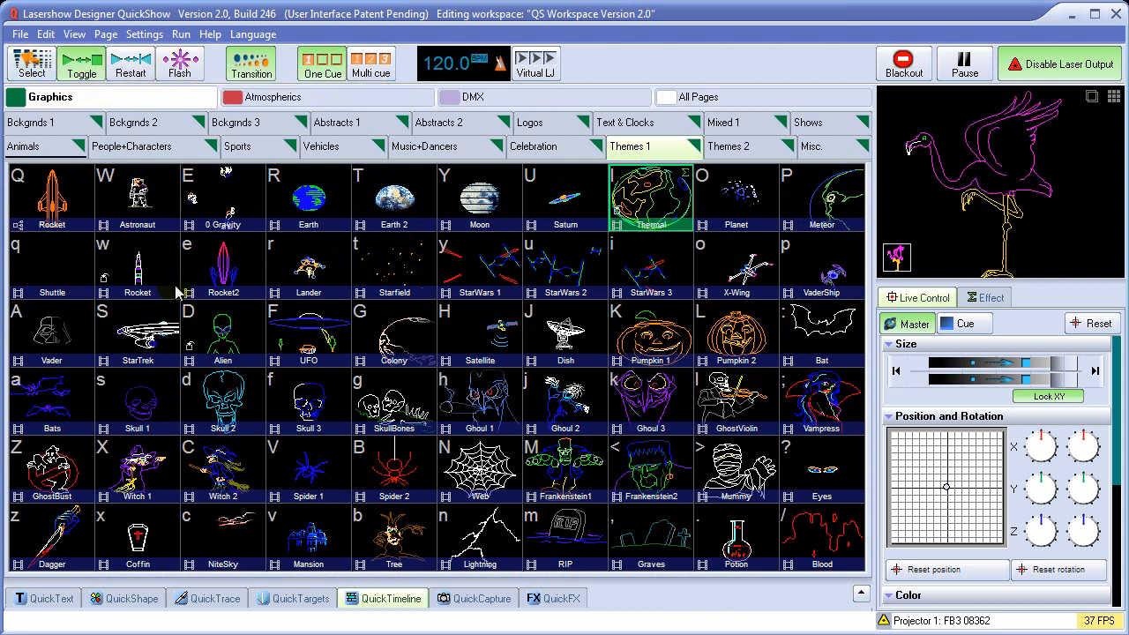
{"action": "left_click", "coordinate": [900, 61]}
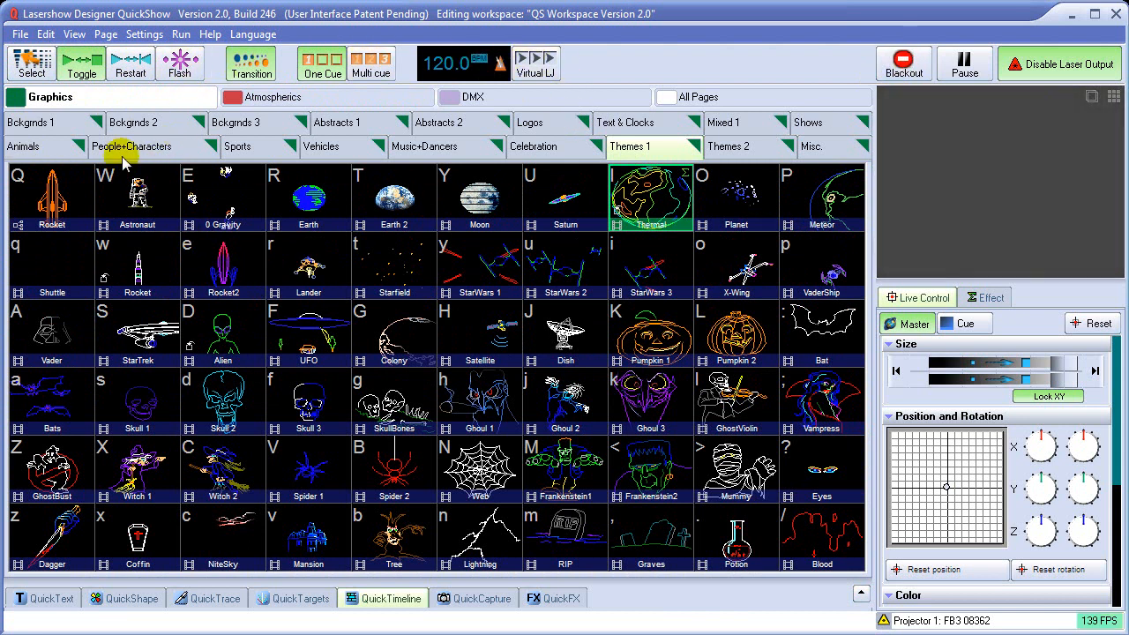
{"action": "left_click", "coordinate": [49, 147]}
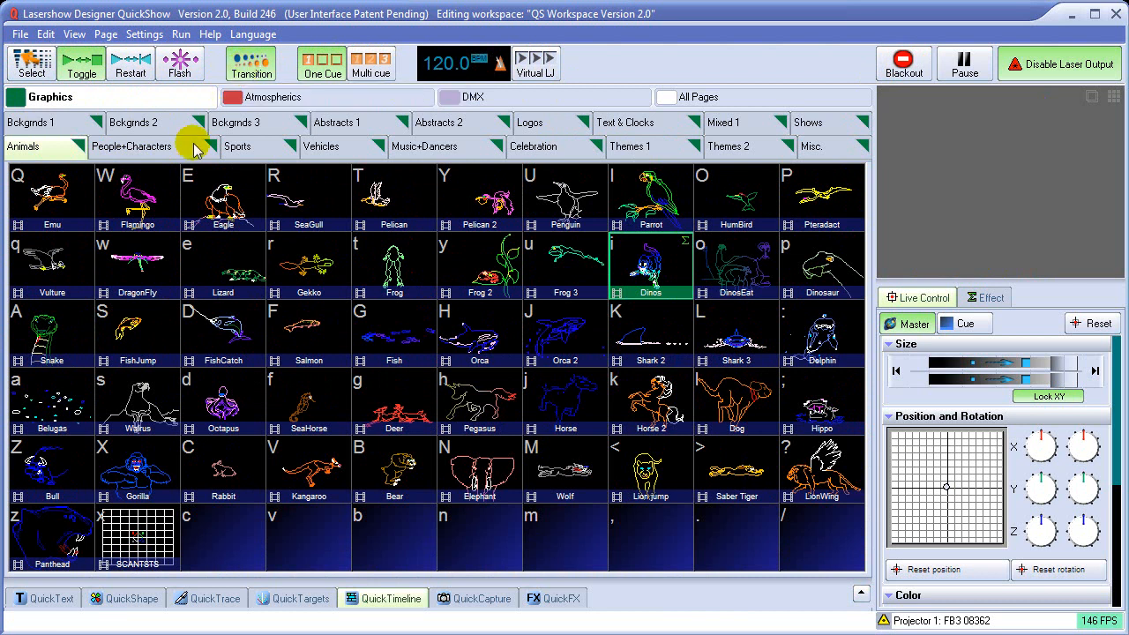
Play the Flamingo, Eagle, SeaGull, Gekko and Lizard cues in turn to demonstrate transitions between cues.
{"action": "left_click", "coordinate": [141, 205]}
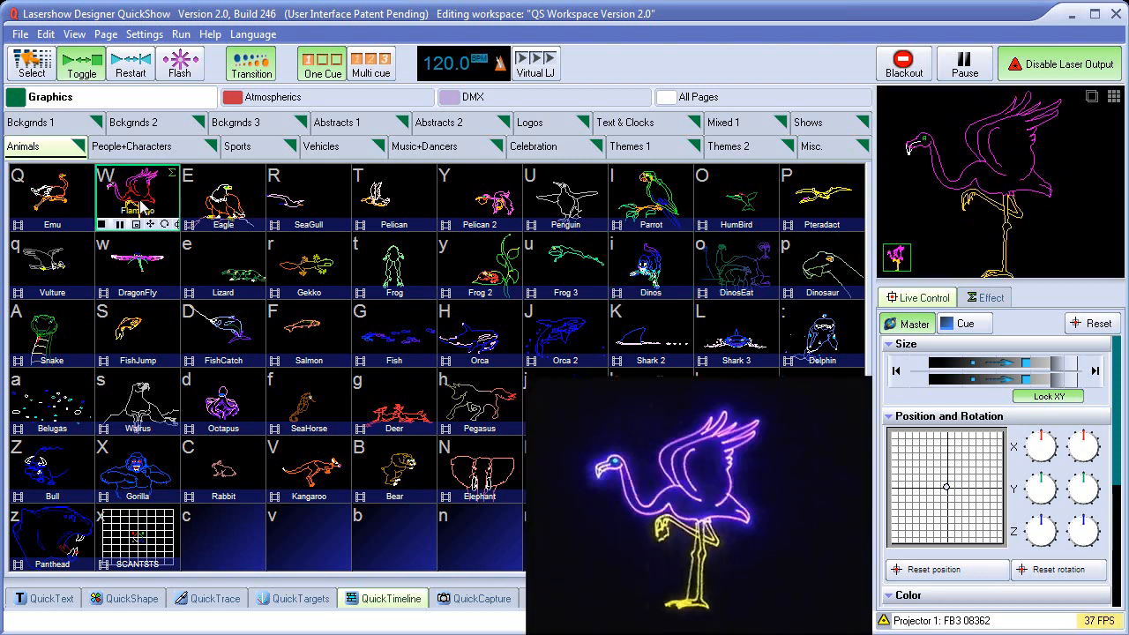
{"action": "left_click", "coordinate": [229, 205]}
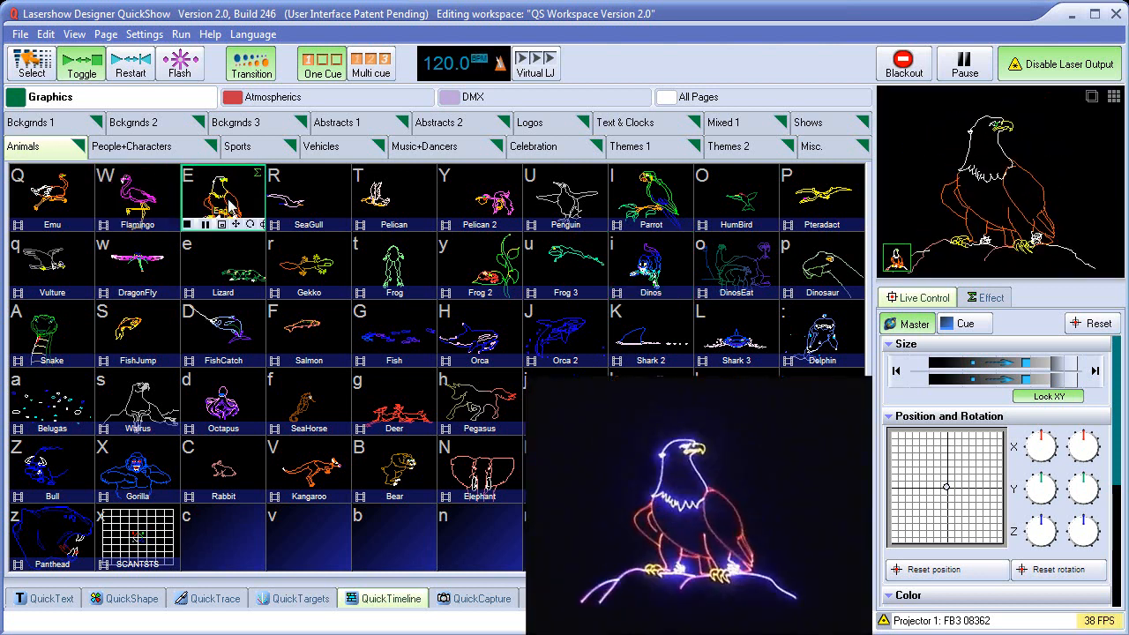
{"action": "left_click", "coordinate": [302, 205]}
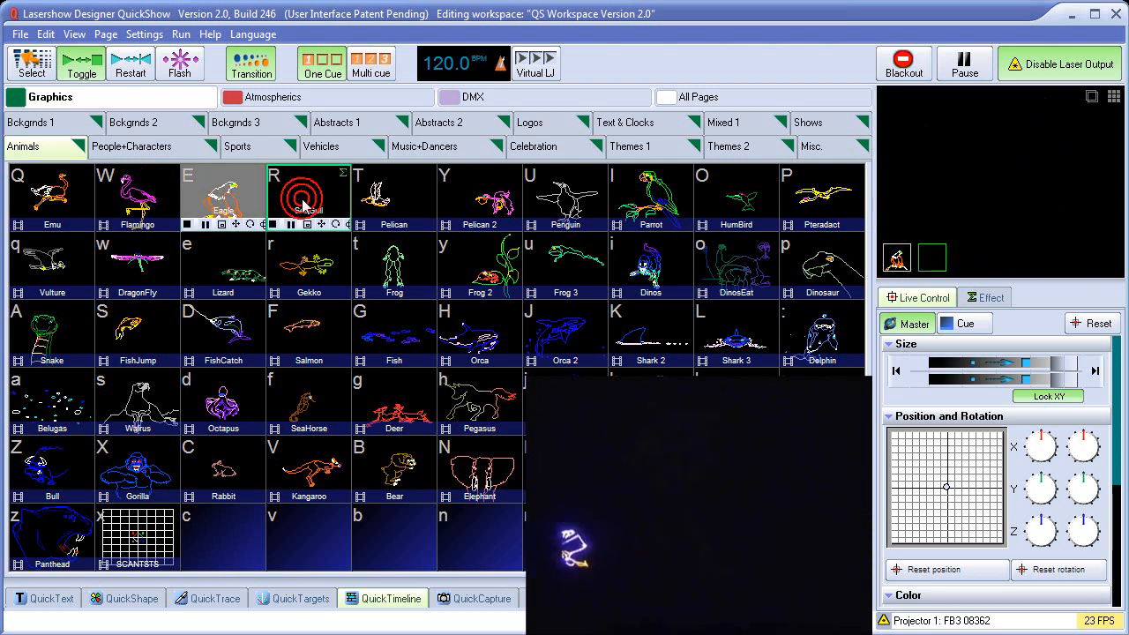
{"action": "left_click", "coordinate": [320, 273]}
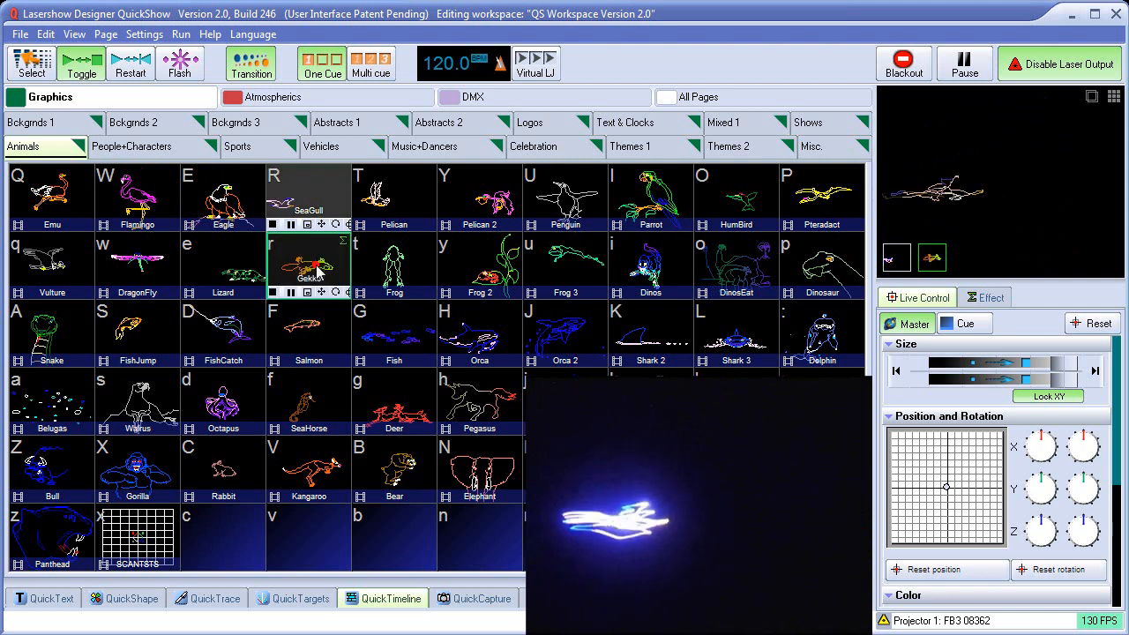
{"action": "left_click", "coordinate": [243, 276]}
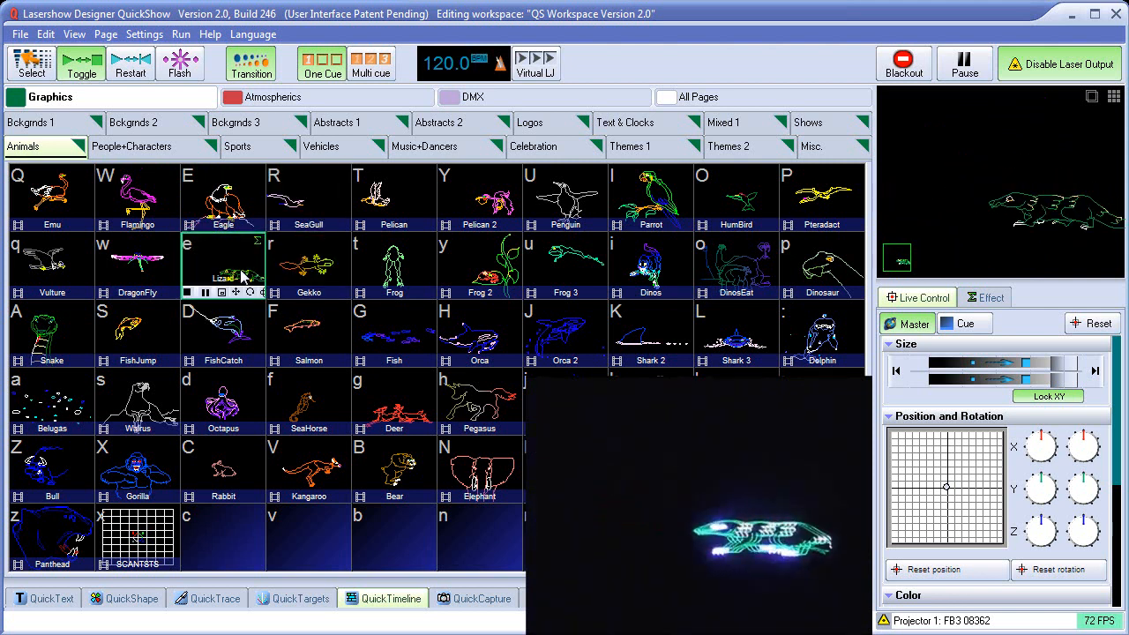
Stop the Lizard cue, and start and stop the FishCatch cue with transitions enabled.
{"action": "left_click", "coordinate": [227, 270]}
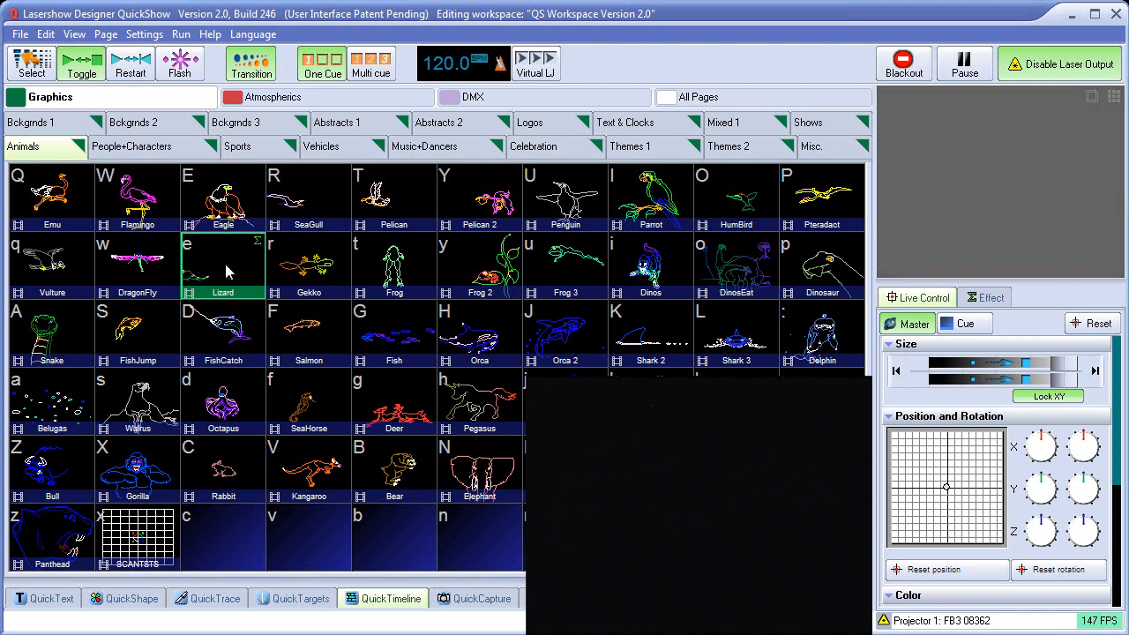
{"action": "left_click", "coordinate": [227, 339]}
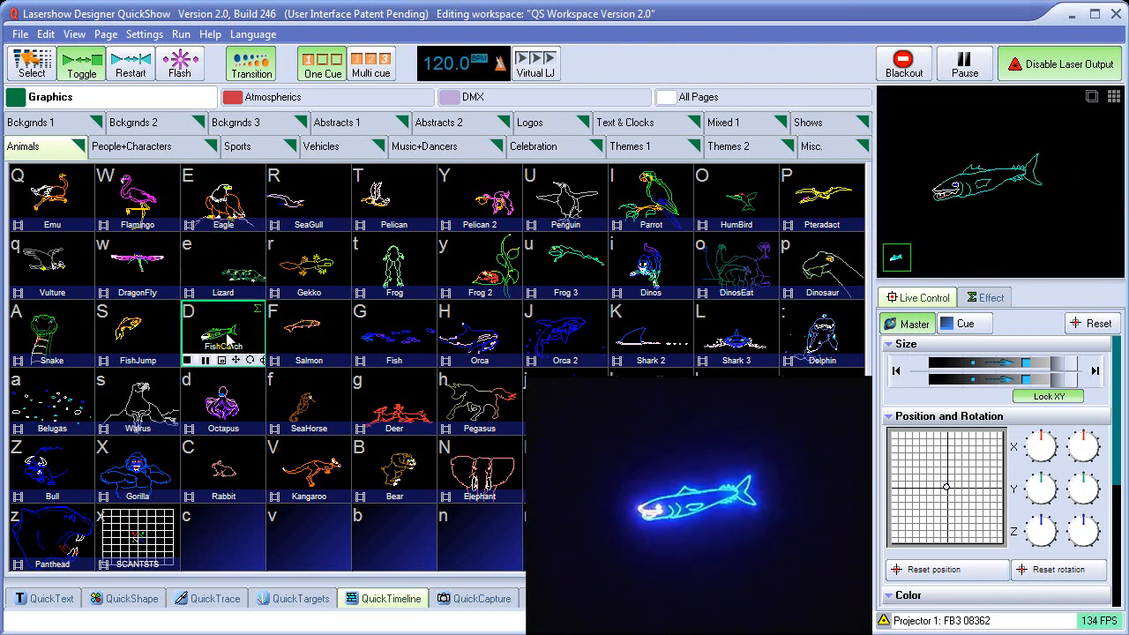
{"action": "left_click", "coordinate": [226, 340]}
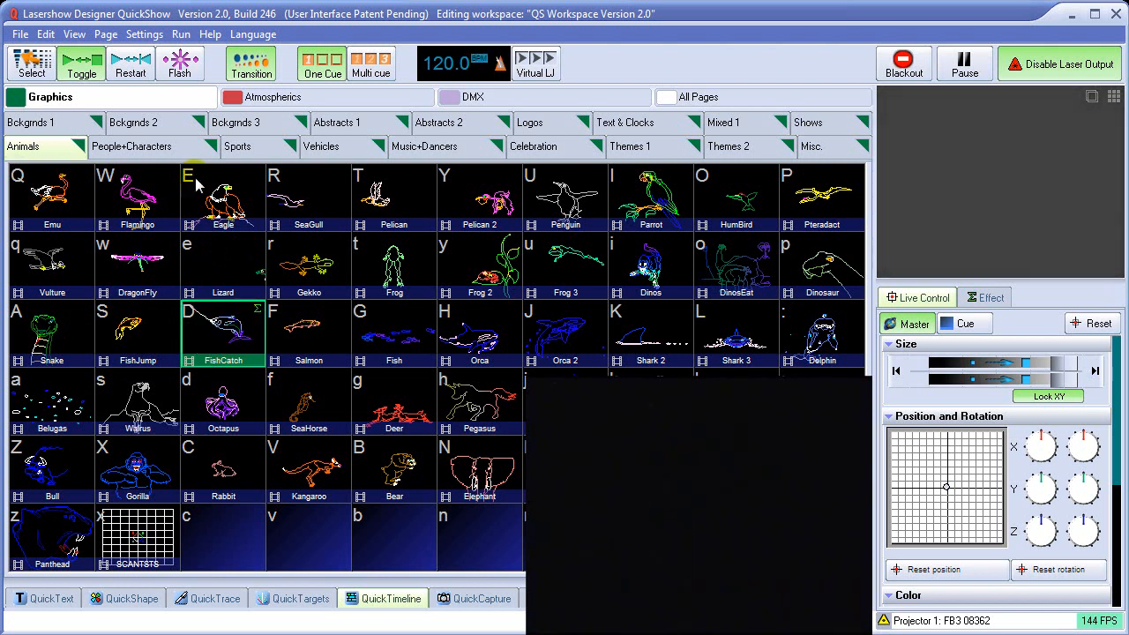
Disable transitions between cues, start and stop the Eagle cue, and play the Flamingo cue.
{"action": "left_click", "coordinate": [250, 68]}
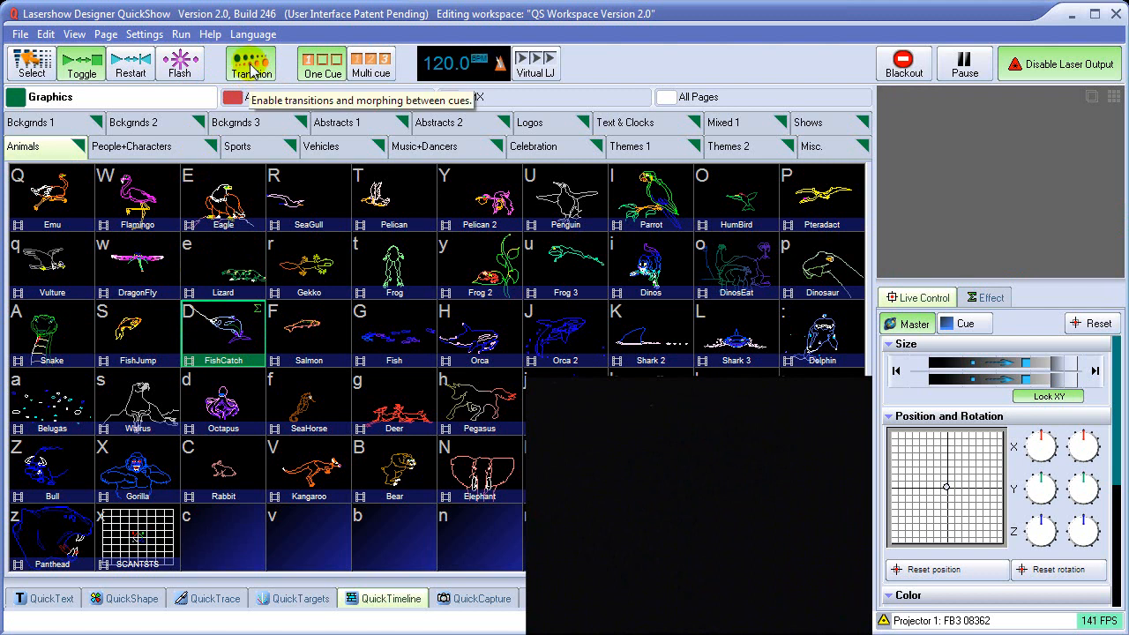
{"action": "left_click", "coordinate": [253, 69]}
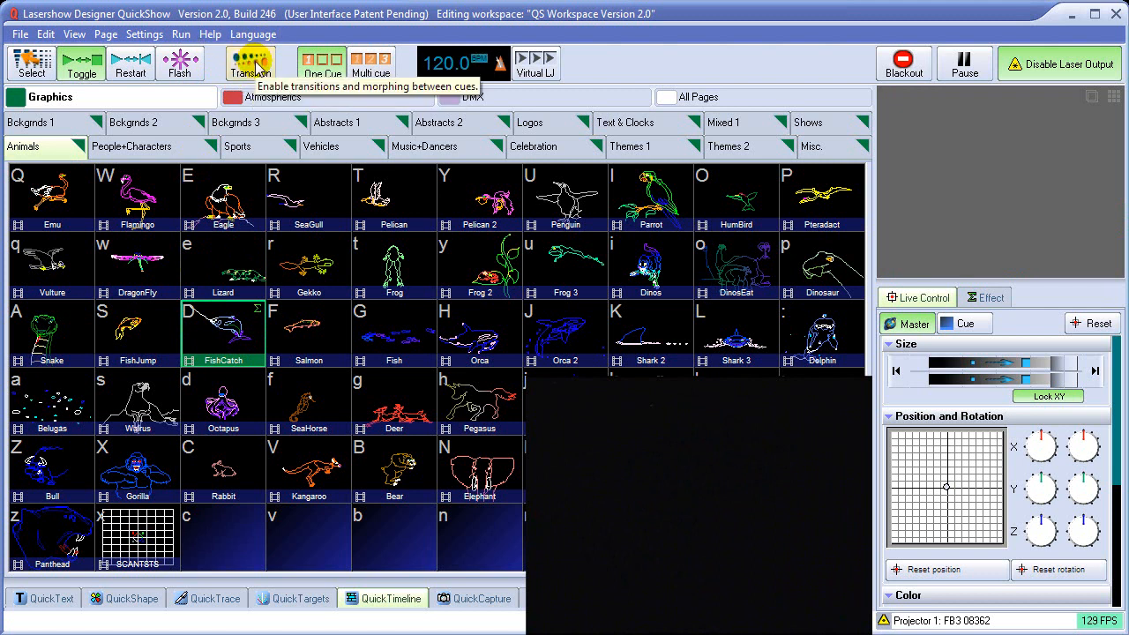
{"action": "left_click", "coordinate": [224, 201]}
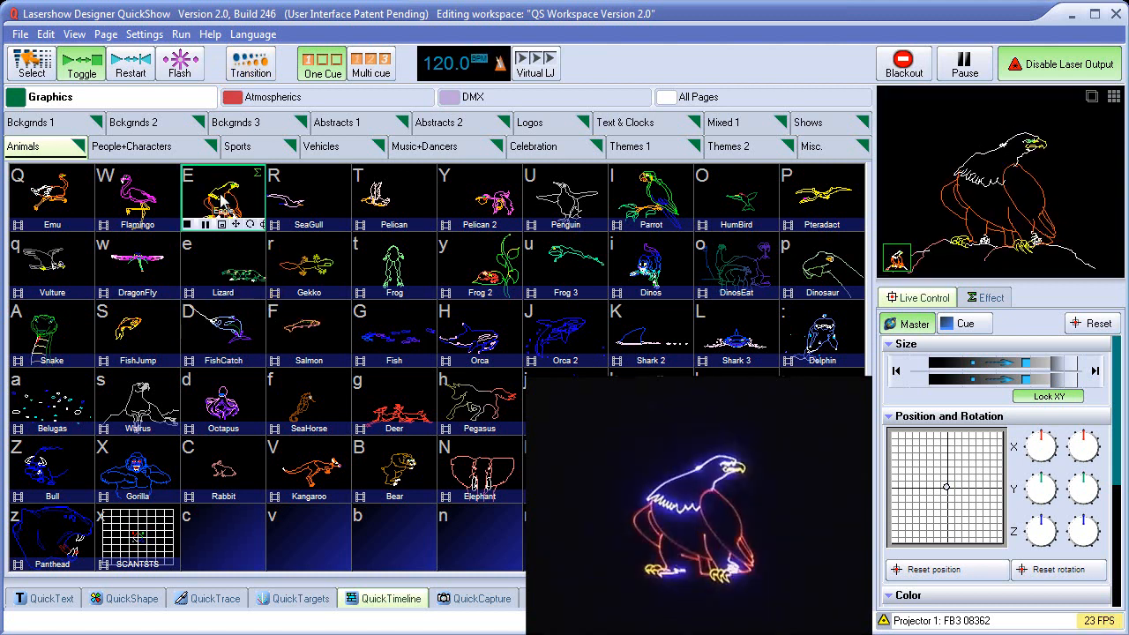
{"action": "left_click", "coordinate": [223, 201]}
{"action": "left_click", "coordinate": [223, 201]}
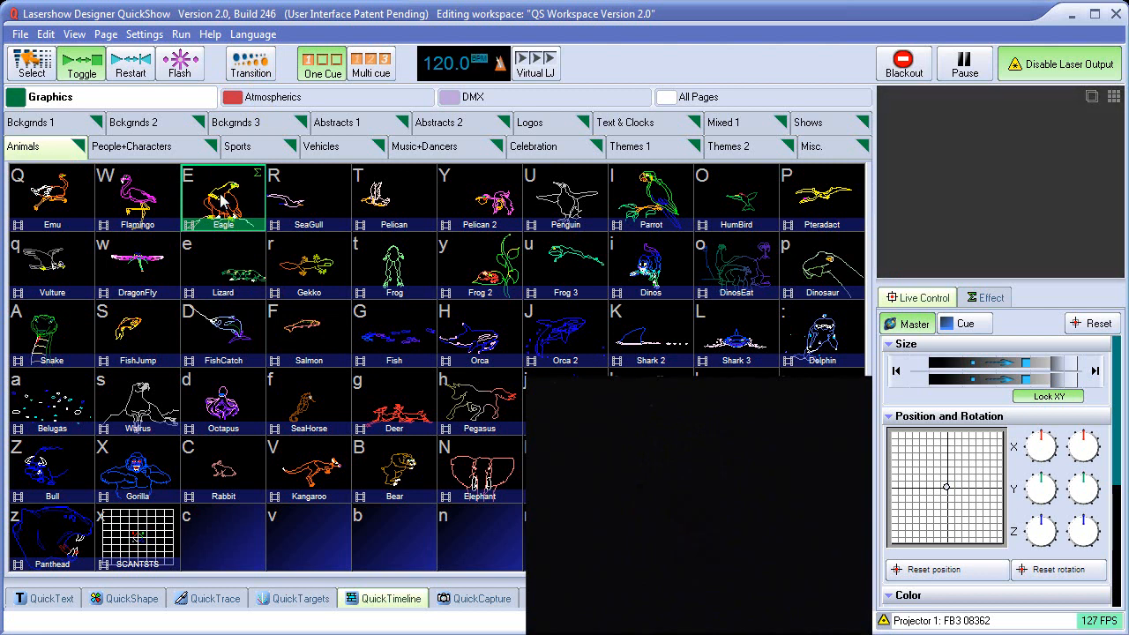
{"action": "left_click", "coordinate": [135, 206]}
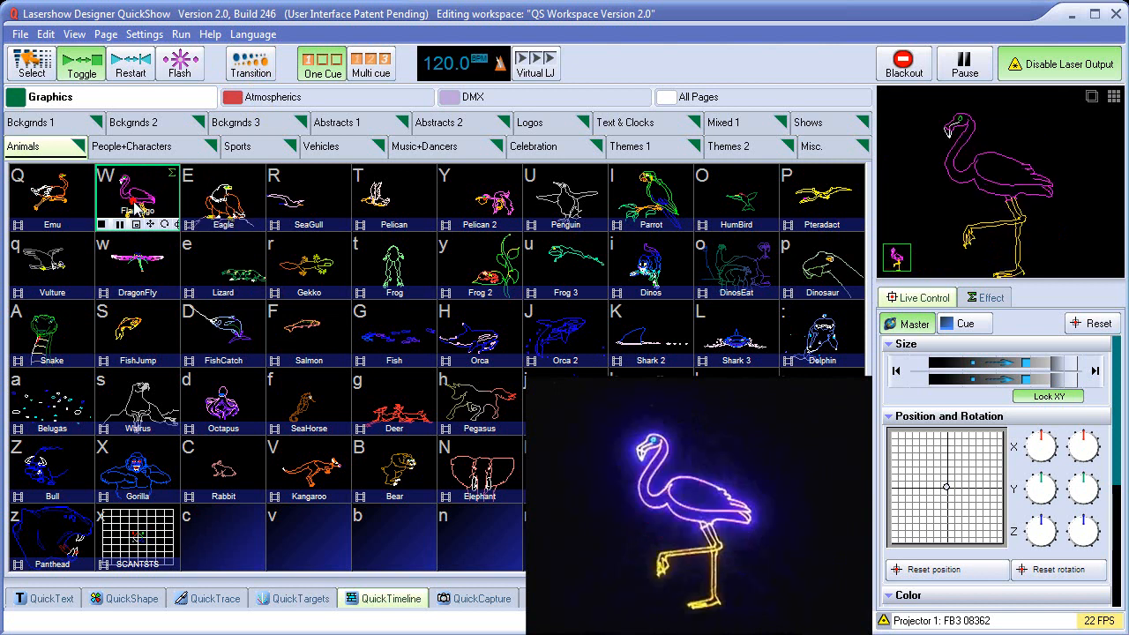
Play the Lizard, DragonFly, FishJump, FishCatch, Eagle, SeaGull and Pelican cues in turn with transitions disabled.
{"action": "left_click", "coordinate": [196, 277]}
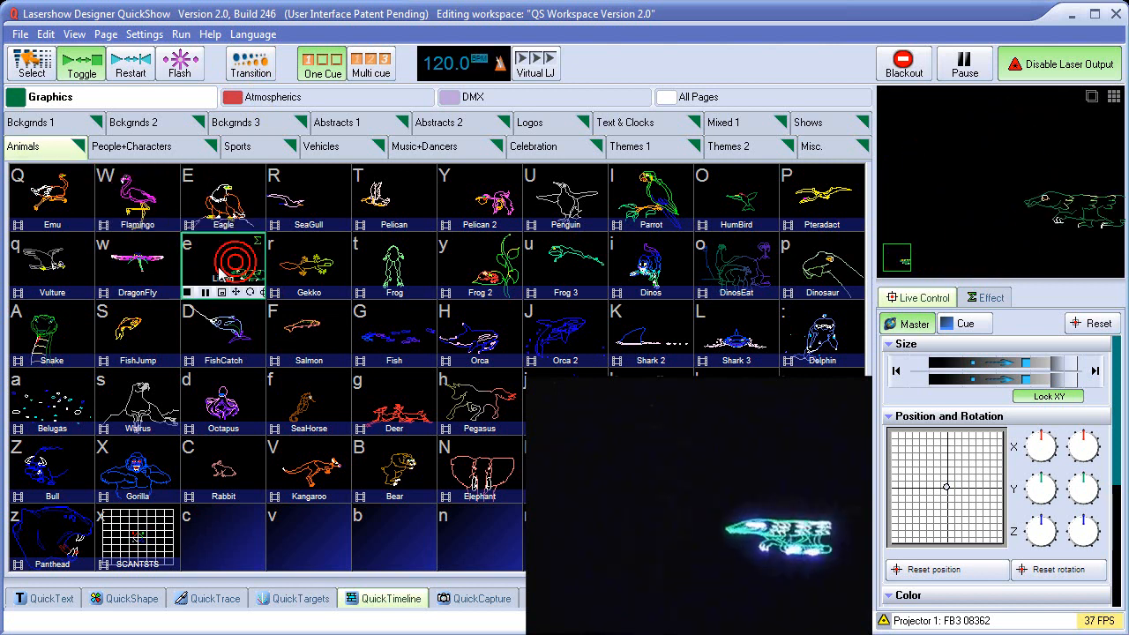
{"action": "left_click", "coordinate": [151, 267]}
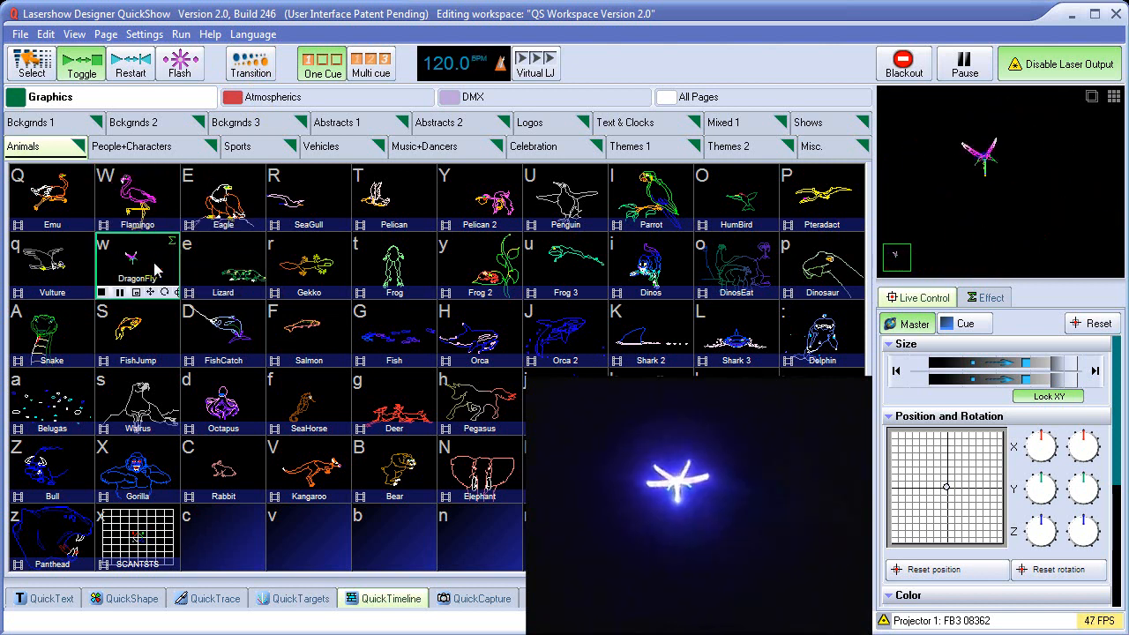
{"action": "left_click", "coordinate": [148, 346]}
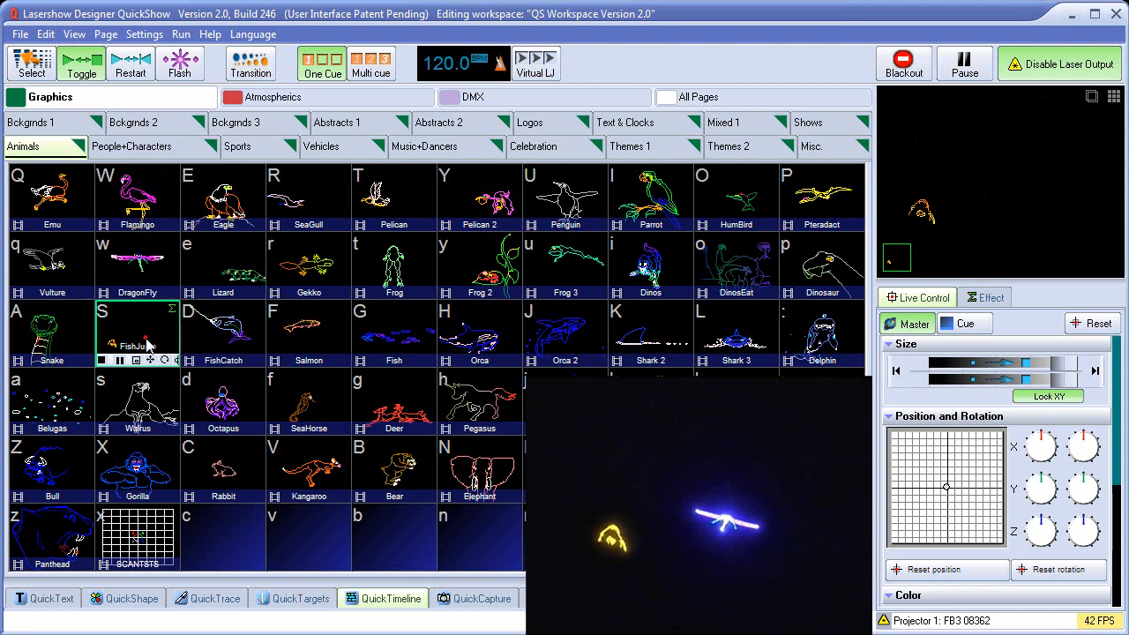
{"action": "left_click", "coordinate": [225, 344]}
{"action": "left_click", "coordinate": [220, 199]}
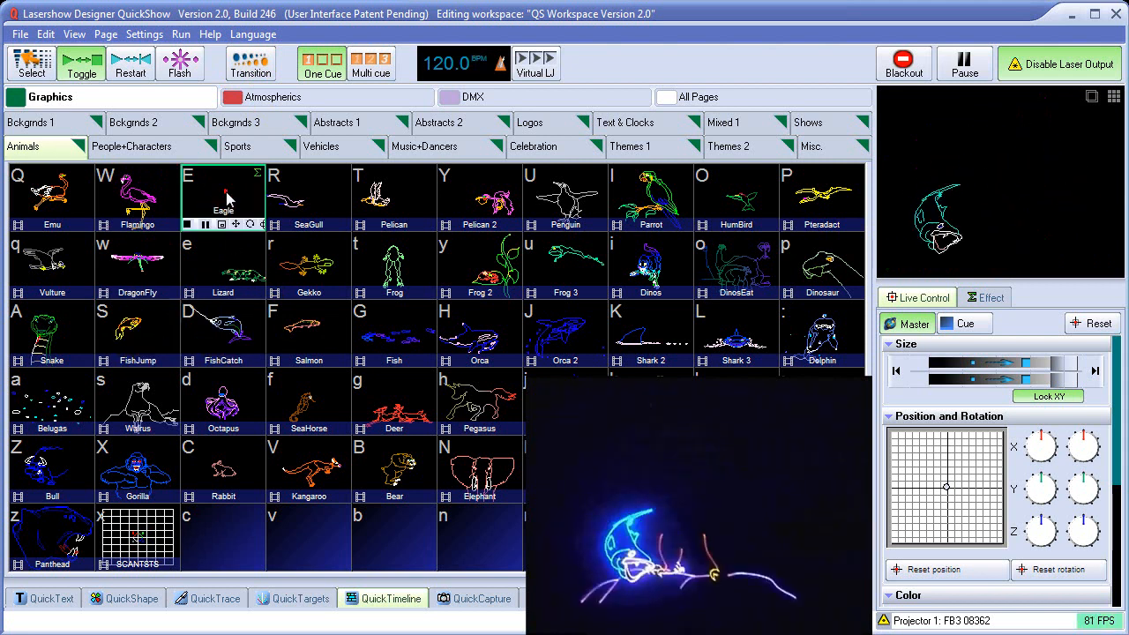
{"action": "left_click", "coordinate": [305, 203]}
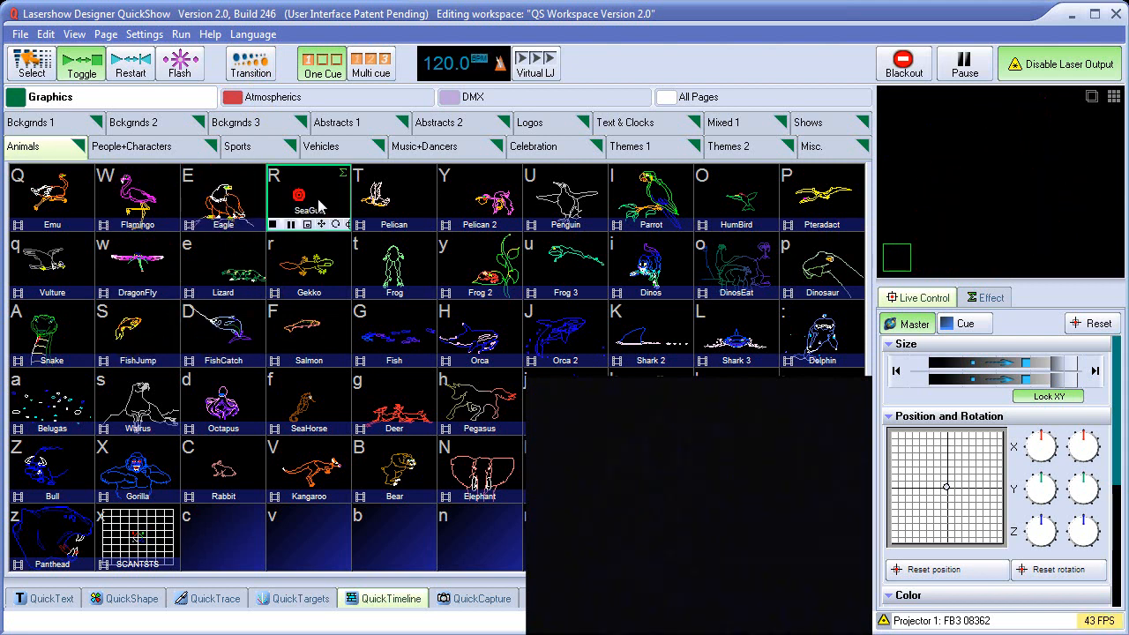
{"action": "left_click", "coordinate": [393, 205]}
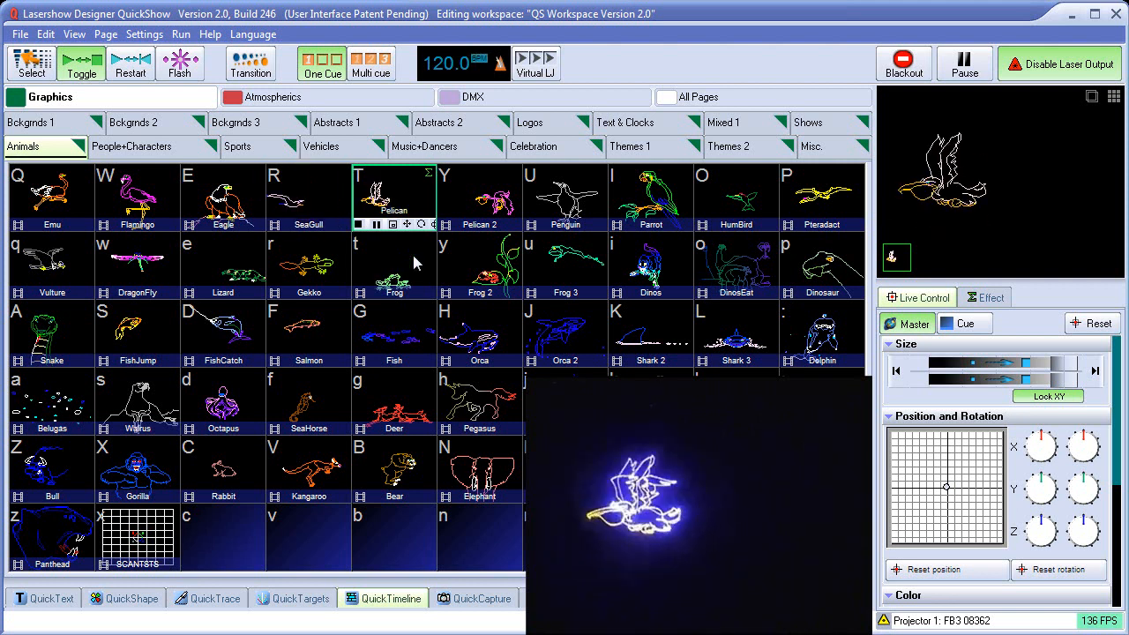
Switch back and forth between the Pelican and Pelican 2 cues without transitions, ending on Pelican 2.
{"action": "left_click", "coordinate": [499, 204]}
{"action": "left_click", "coordinate": [393, 200]}
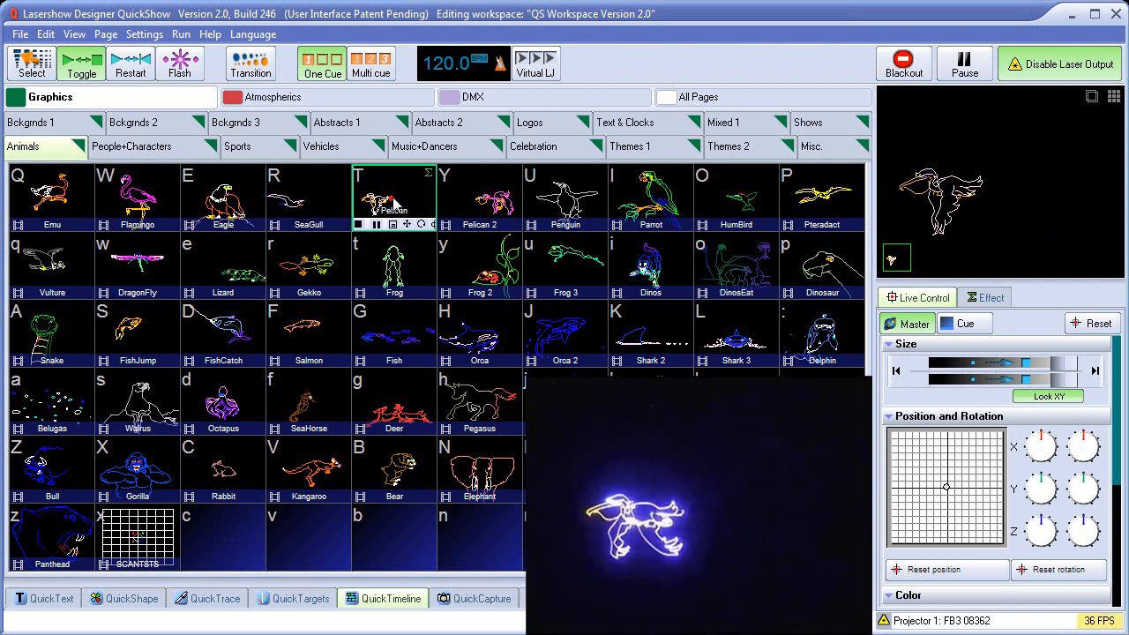
{"action": "key", "text": "t"}
{"action": "left_click", "coordinate": [414, 213]}
{"action": "left_click", "coordinate": [474, 203]}
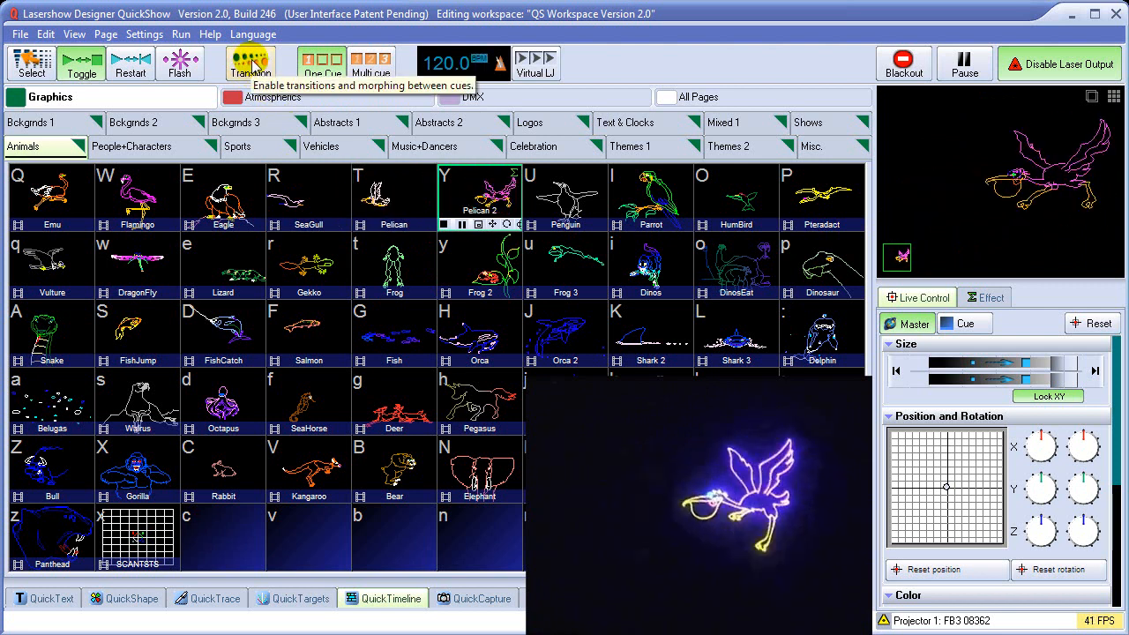
Enable transitions between cues, play Pelican and then Pelican 2, and stop and restart the Pelican 2 cue.
{"action": "left_click", "coordinate": [251, 63]}
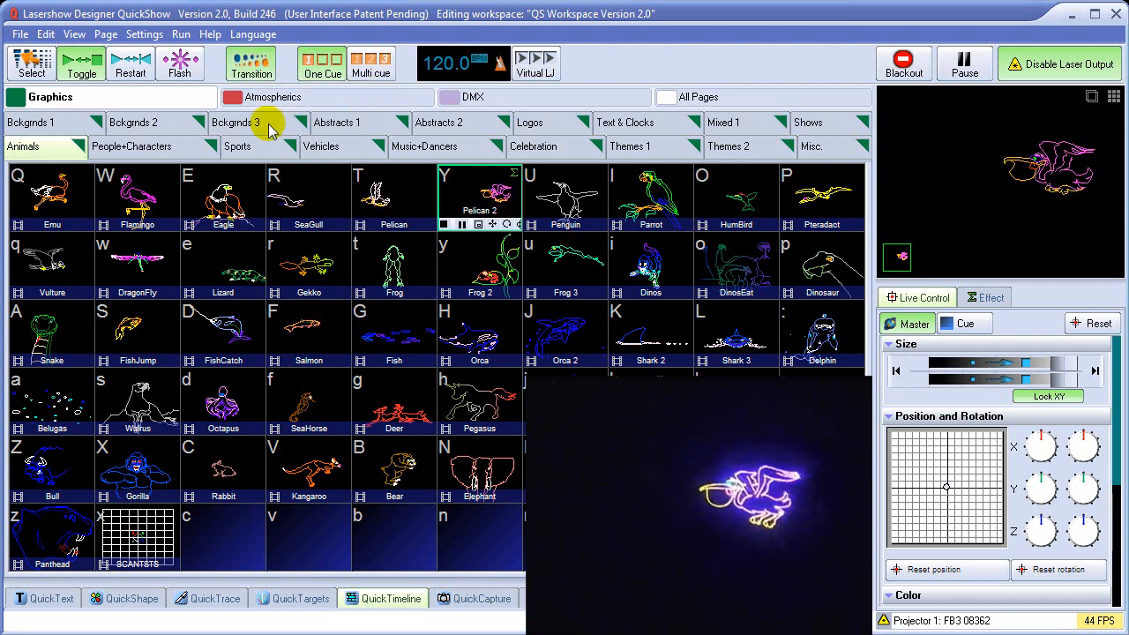
{"action": "left_click", "coordinate": [384, 200]}
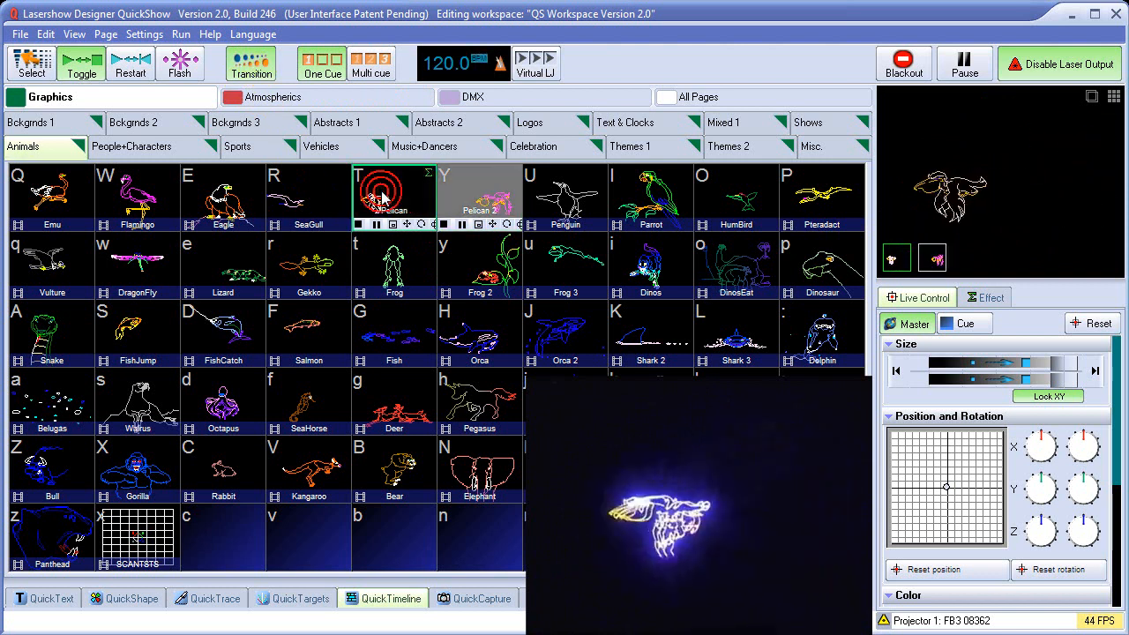
{"action": "left_click", "coordinate": [480, 203]}
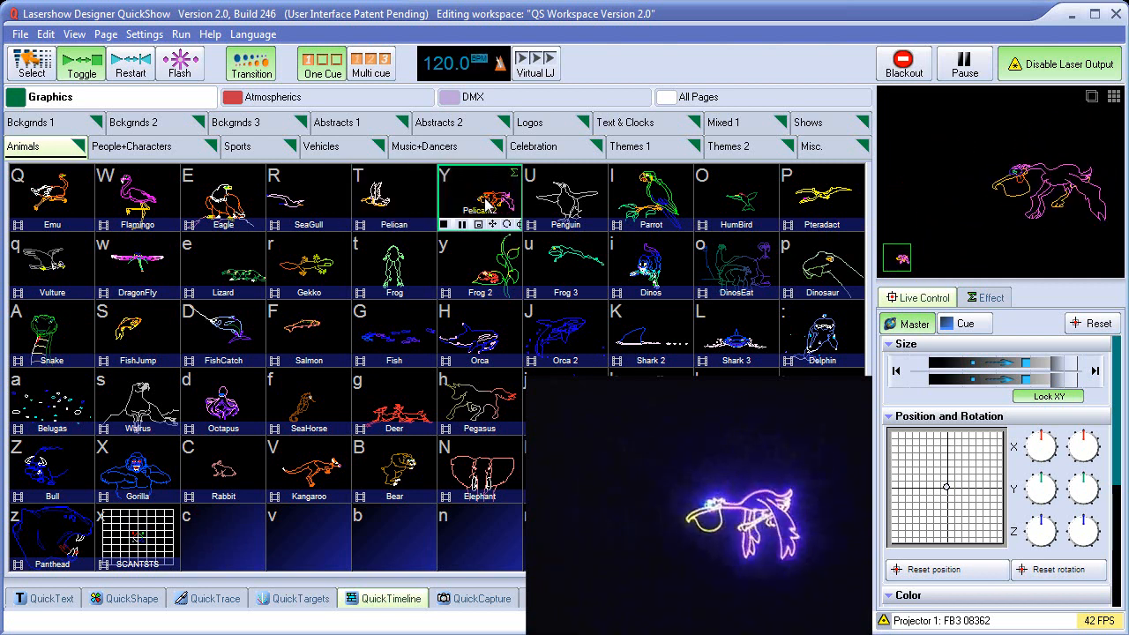
{"action": "left_click", "coordinate": [486, 204]}
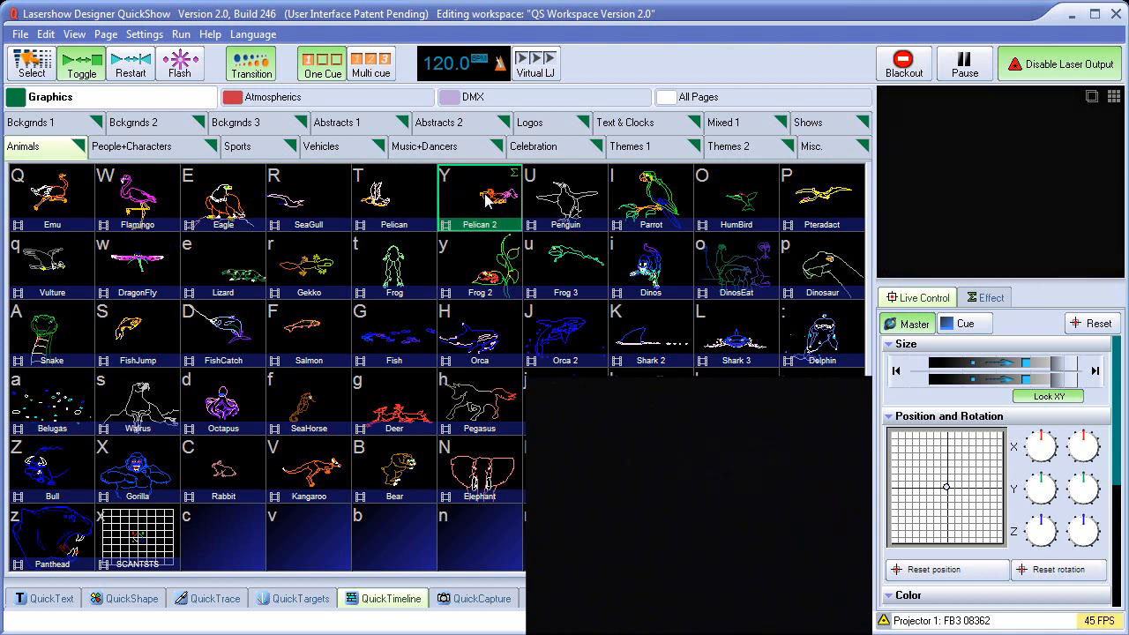
{"action": "left_click", "coordinate": [486, 202]}
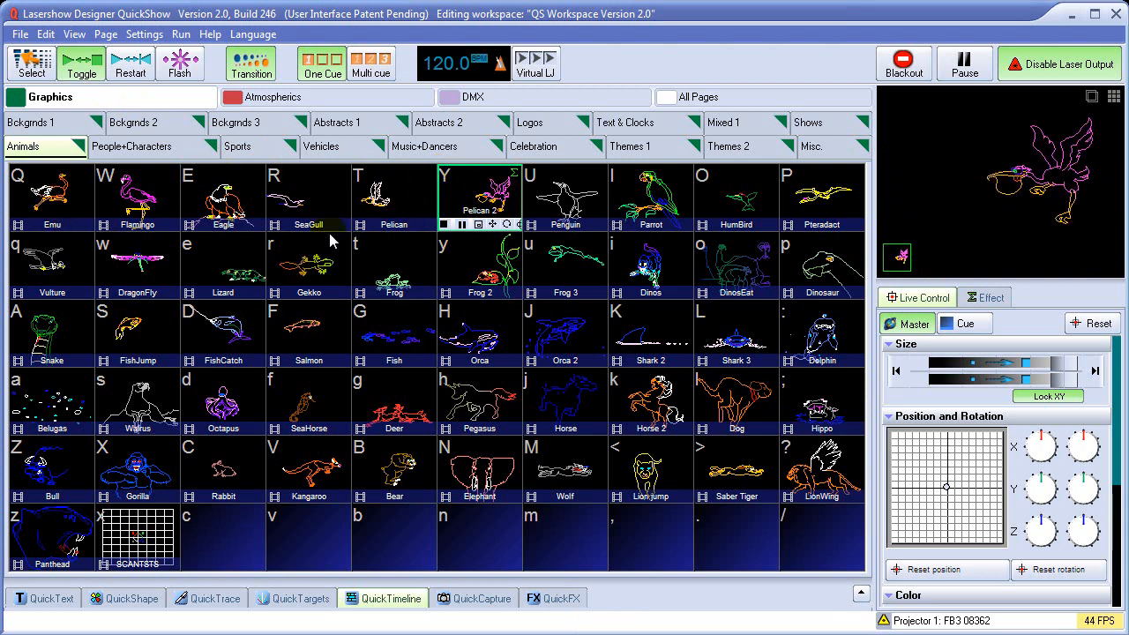
Assign F1 as the page hotkey in the Animals page properties.
{"action": "right_click", "coordinate": [50, 152]}
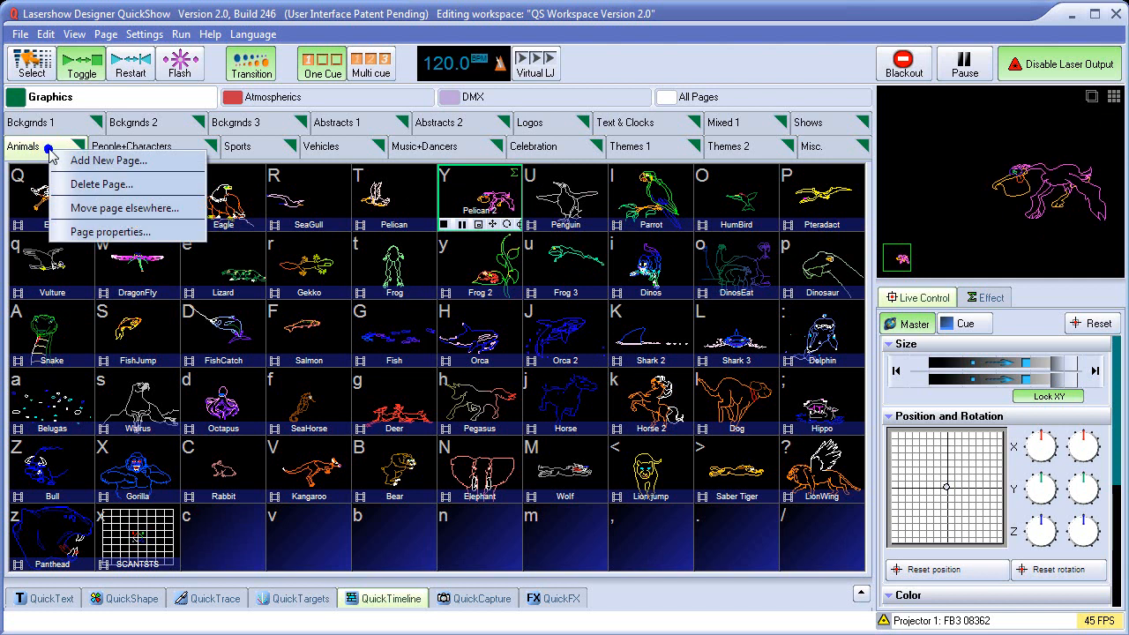
{"action": "left_click", "coordinate": [90, 232]}
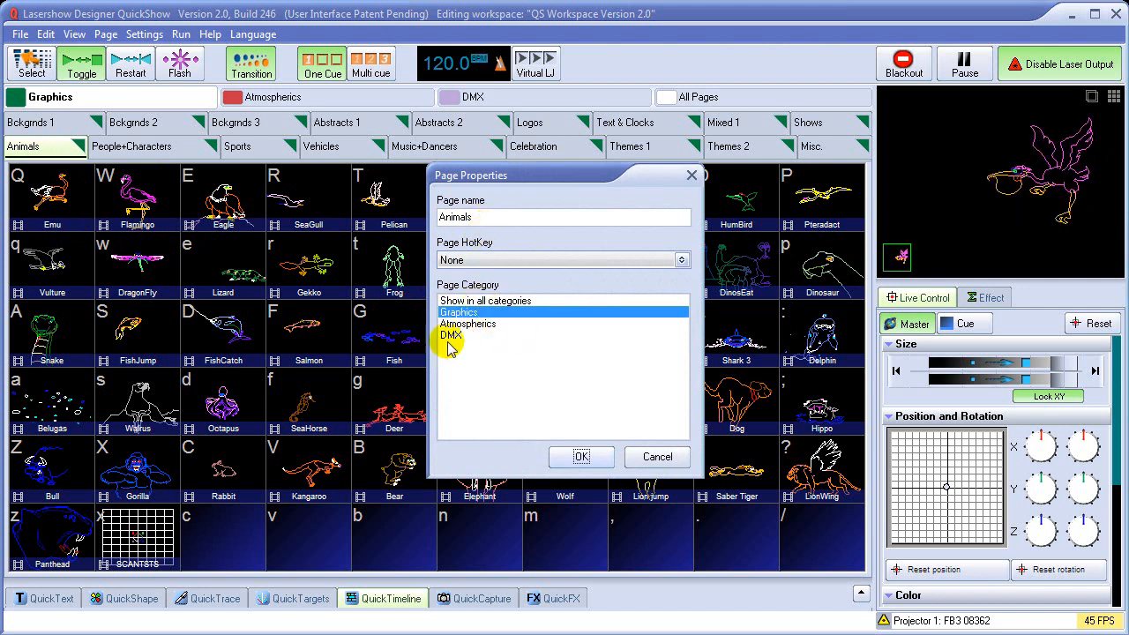
{"action": "left_click", "coordinate": [490, 259]}
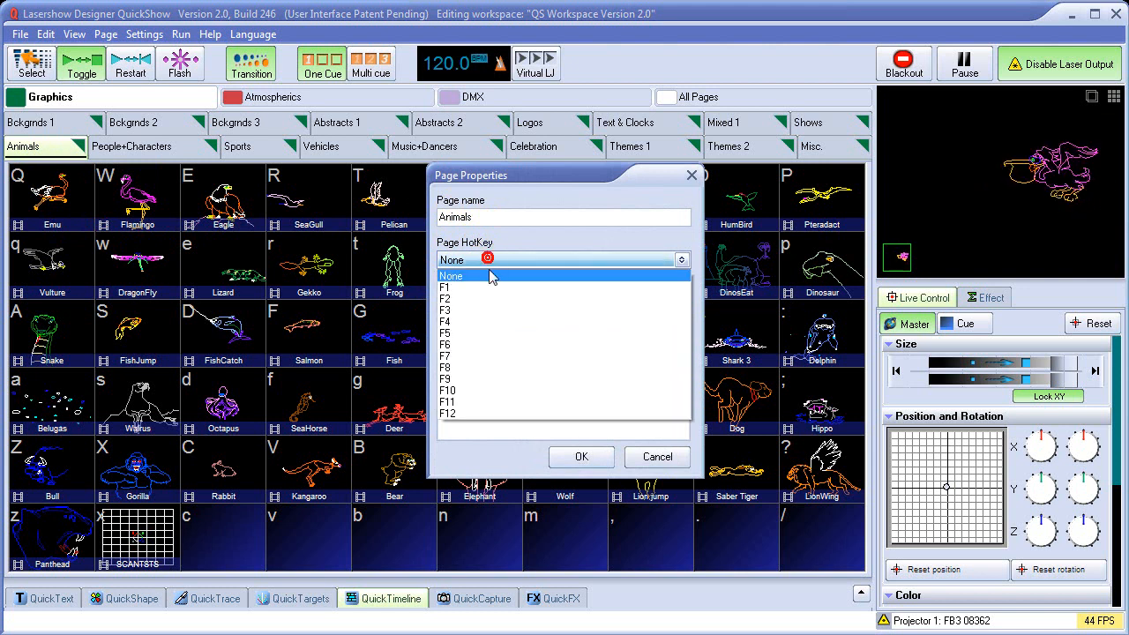
{"action": "left_click", "coordinate": [486, 286]}
{"action": "left_click", "coordinate": [579, 456]}
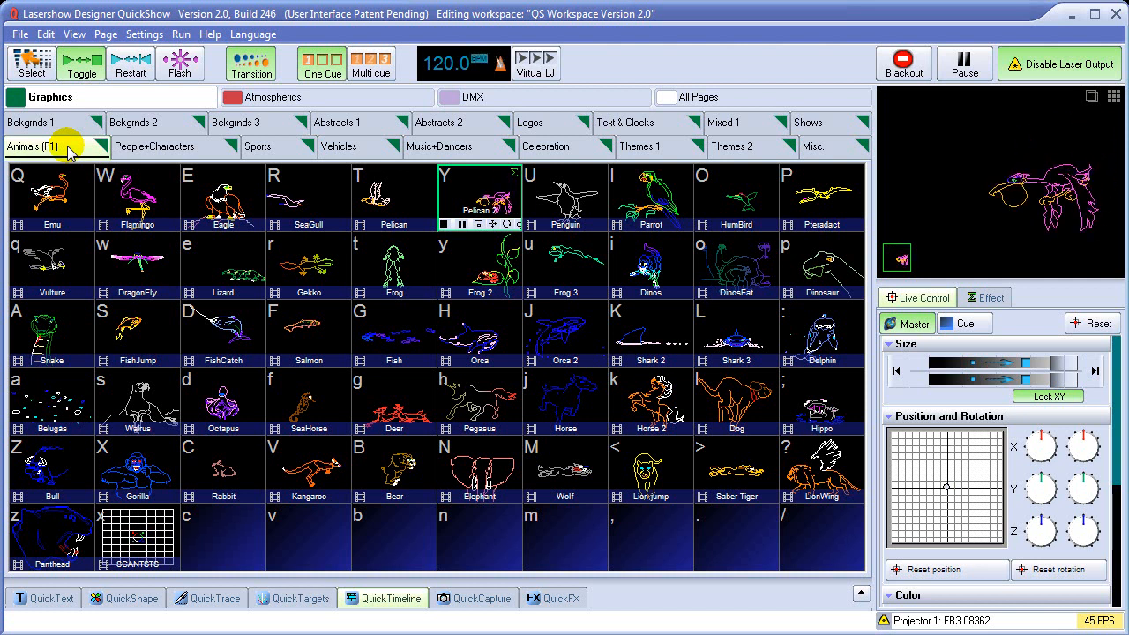
Look over the Graphics category options and the properties of the Pelican 2 cue, leaving both without changes.
{"action": "right_click", "coordinate": [135, 101]}
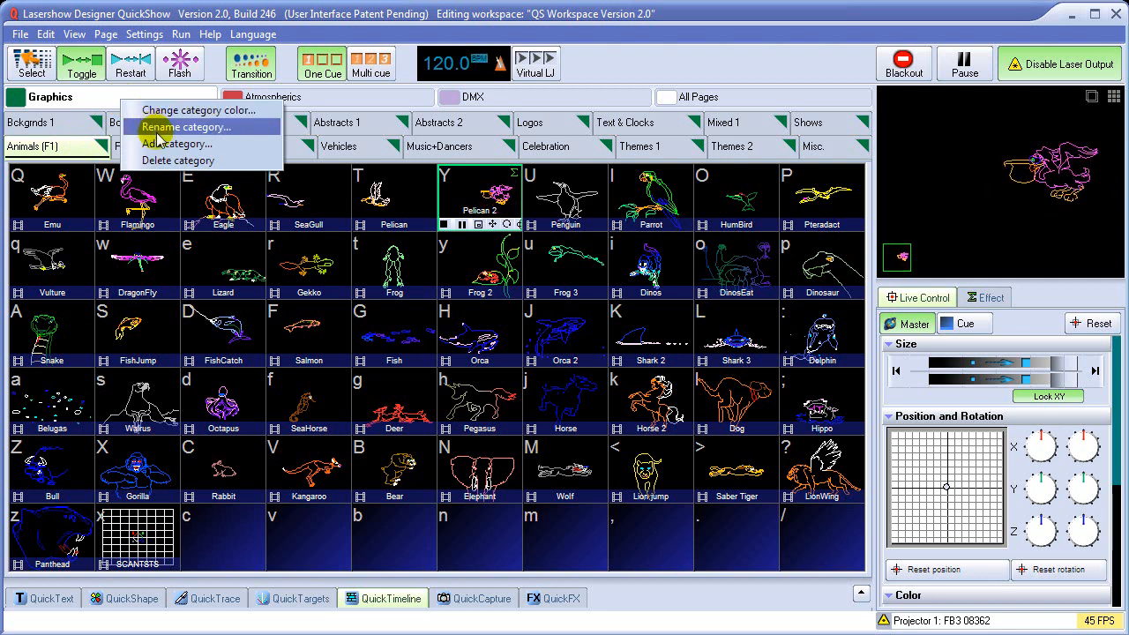
{"action": "left_click", "coordinate": [64, 101]}
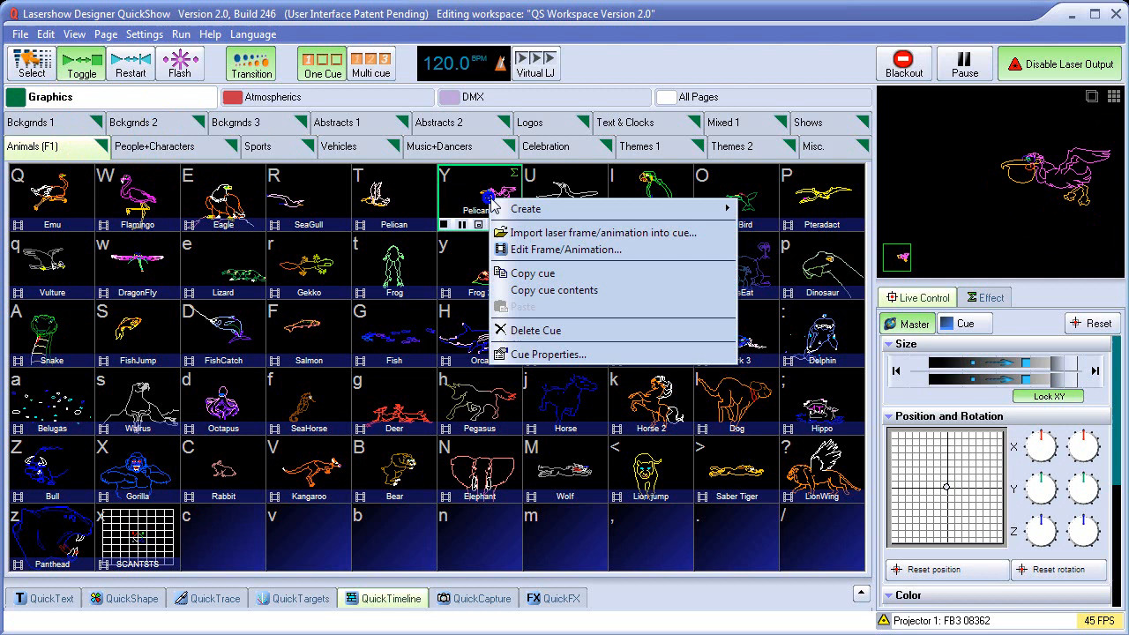
{"action": "left_click", "coordinate": [521, 353]}
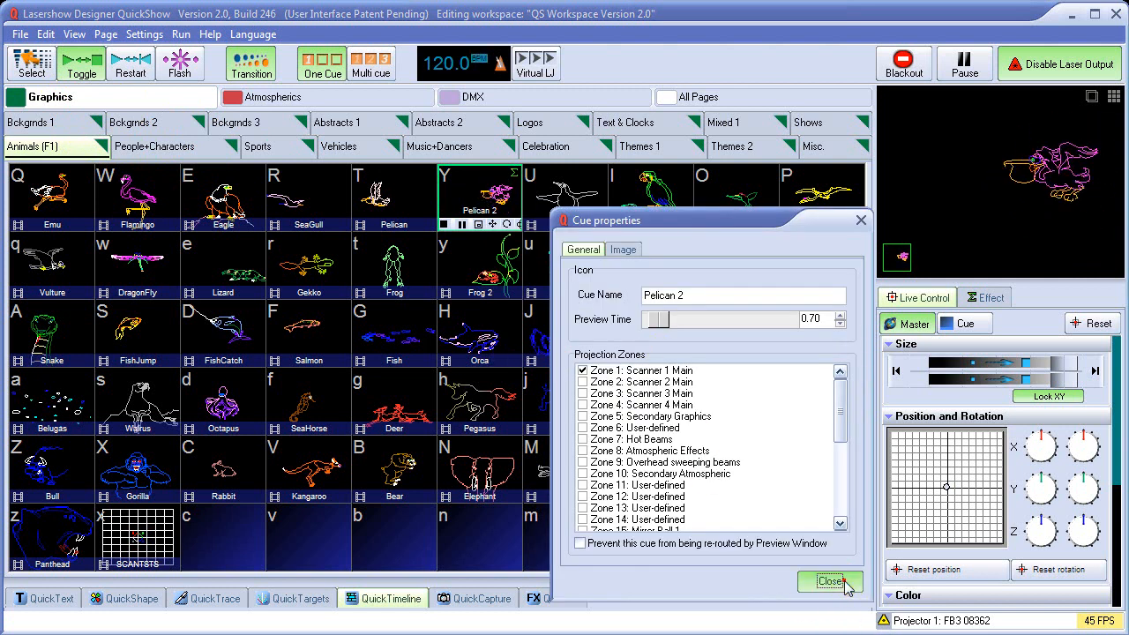
{"action": "left_click", "coordinate": [830, 582]}
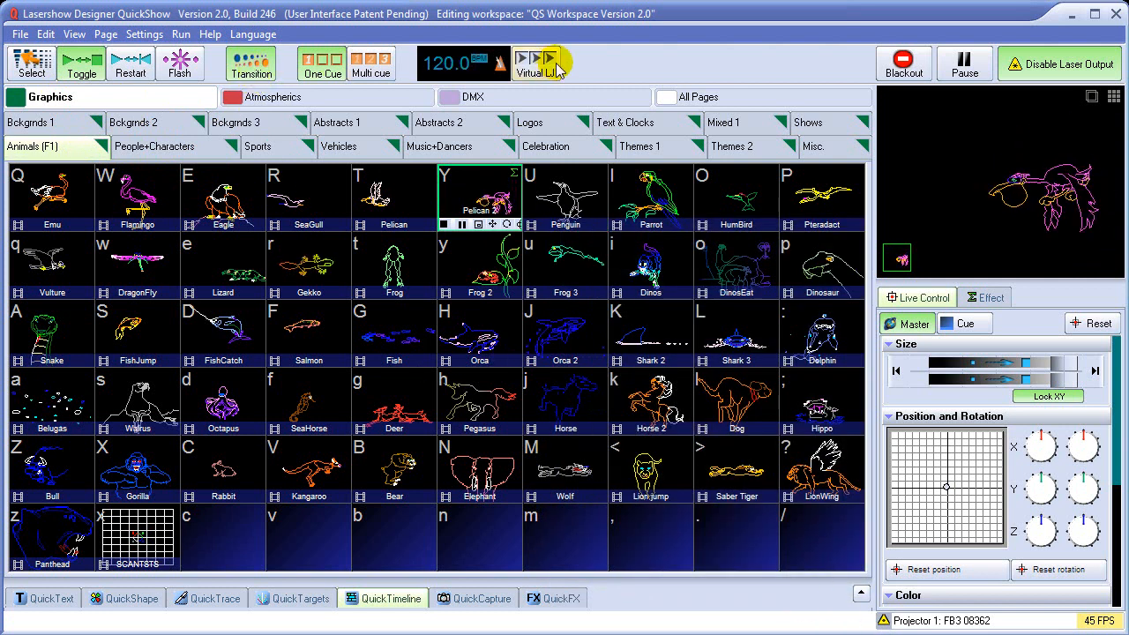
Review the available transition types and set the transition between cues to Zoom In.
{"action": "left_click", "coordinate": [252, 68]}
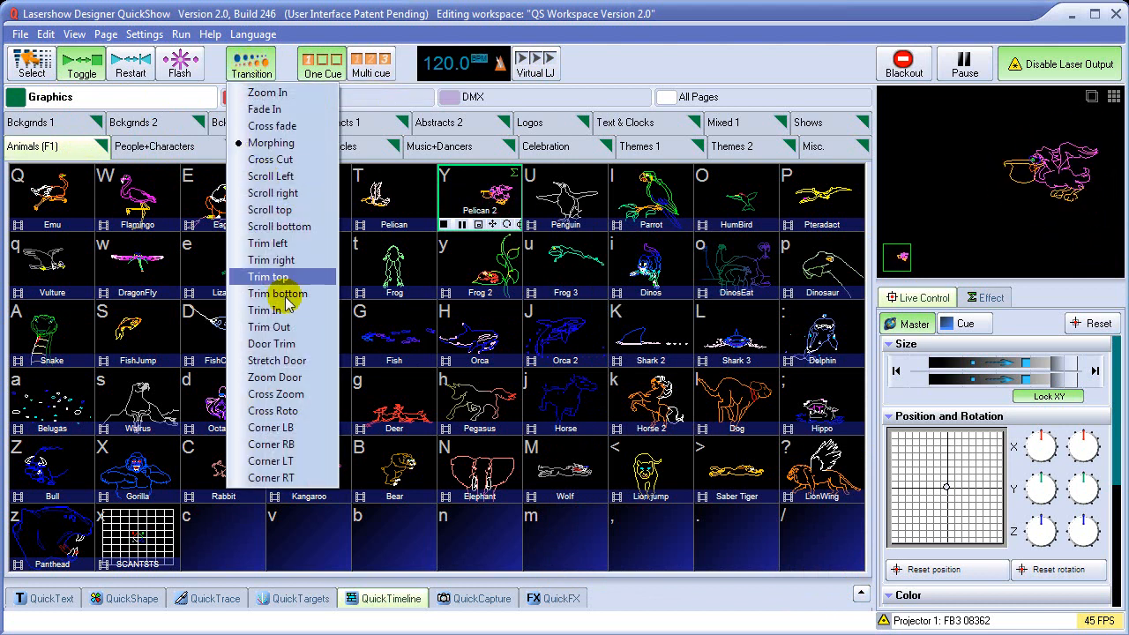
{"action": "left_click", "coordinate": [259, 73]}
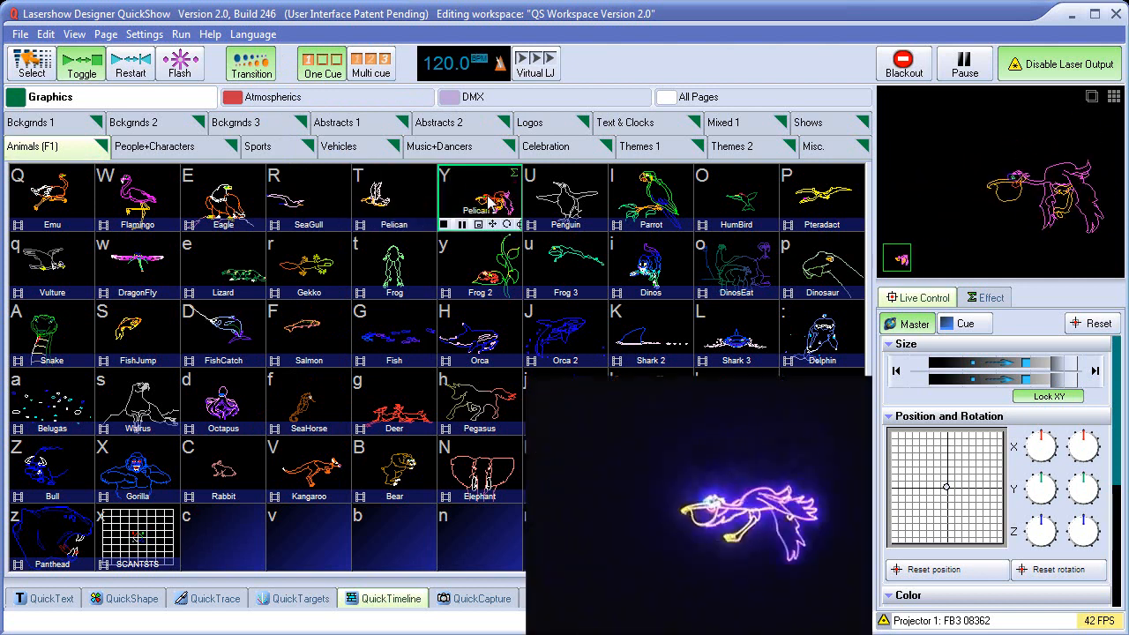
{"action": "left_click", "coordinate": [251, 65]}
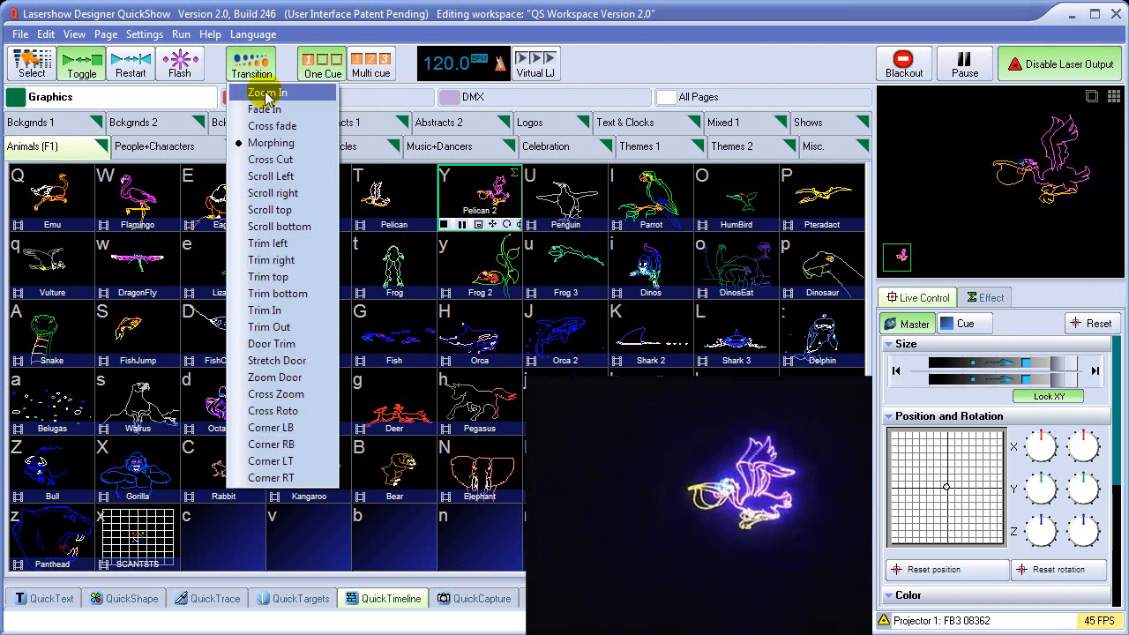
{"action": "left_click", "coordinate": [268, 93]}
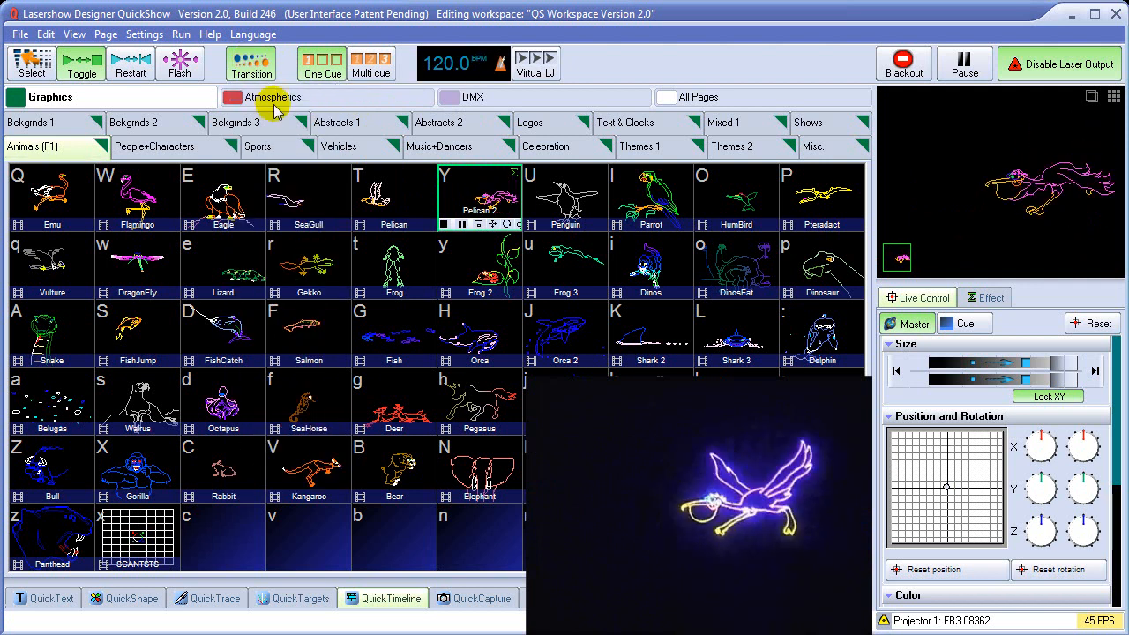
Alternate between the Pelican and Pelican 2 cues with the Zoom In transition, and trigger the Frog cue.
{"action": "left_click", "coordinate": [393, 203]}
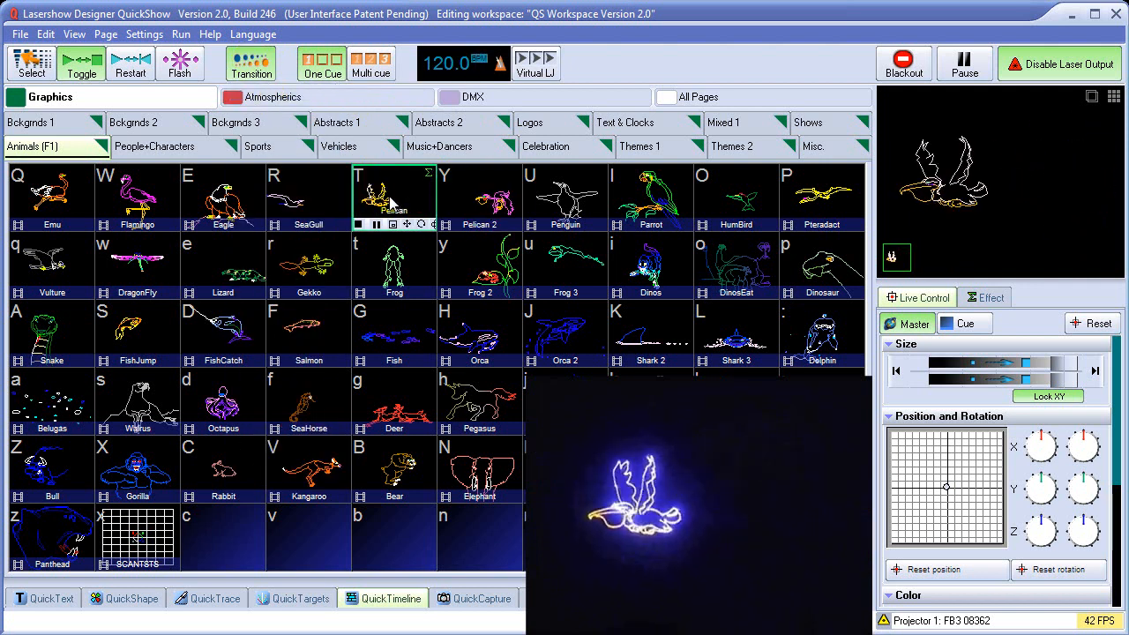
{"action": "left_click", "coordinate": [465, 205]}
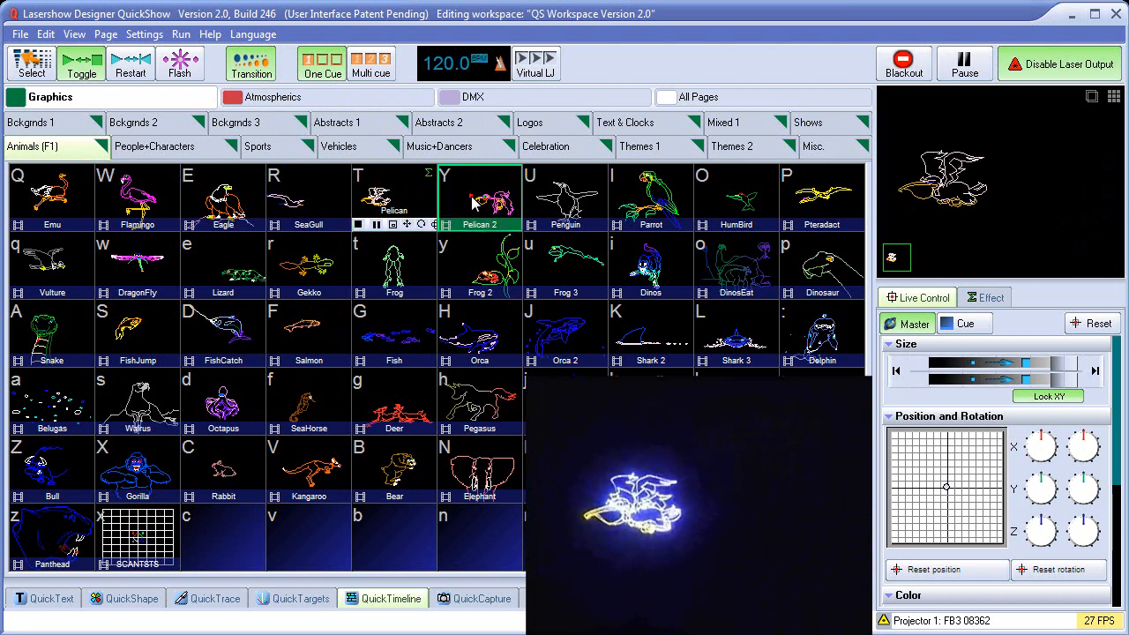
{"action": "left_click", "coordinate": [406, 206]}
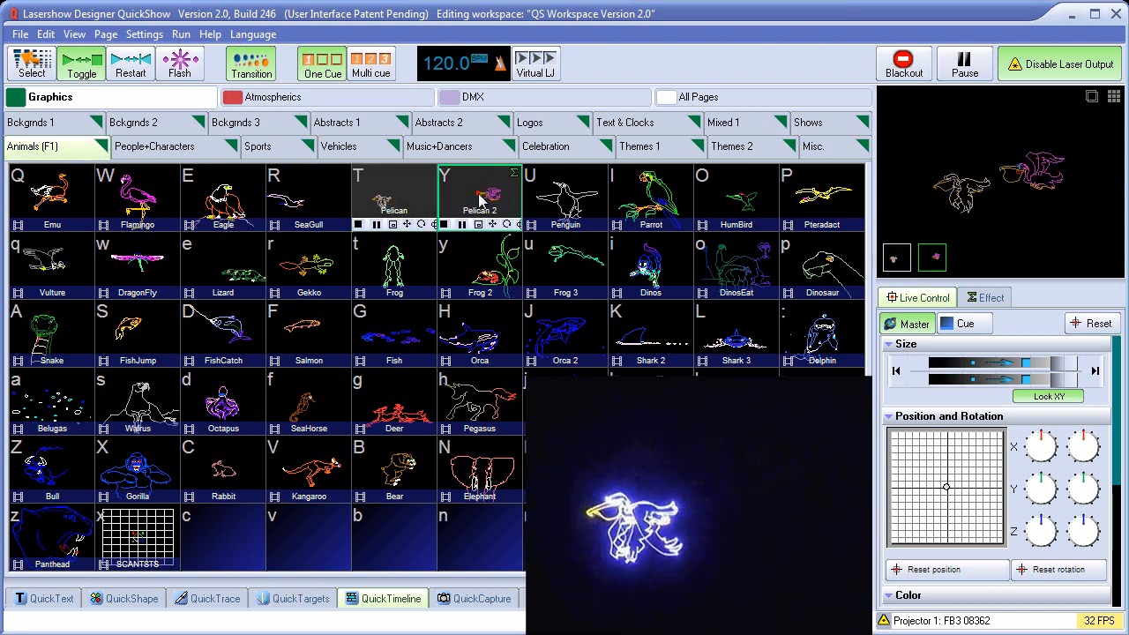
{"action": "left_click", "coordinate": [480, 199]}
{"action": "left_click", "coordinate": [409, 202]}
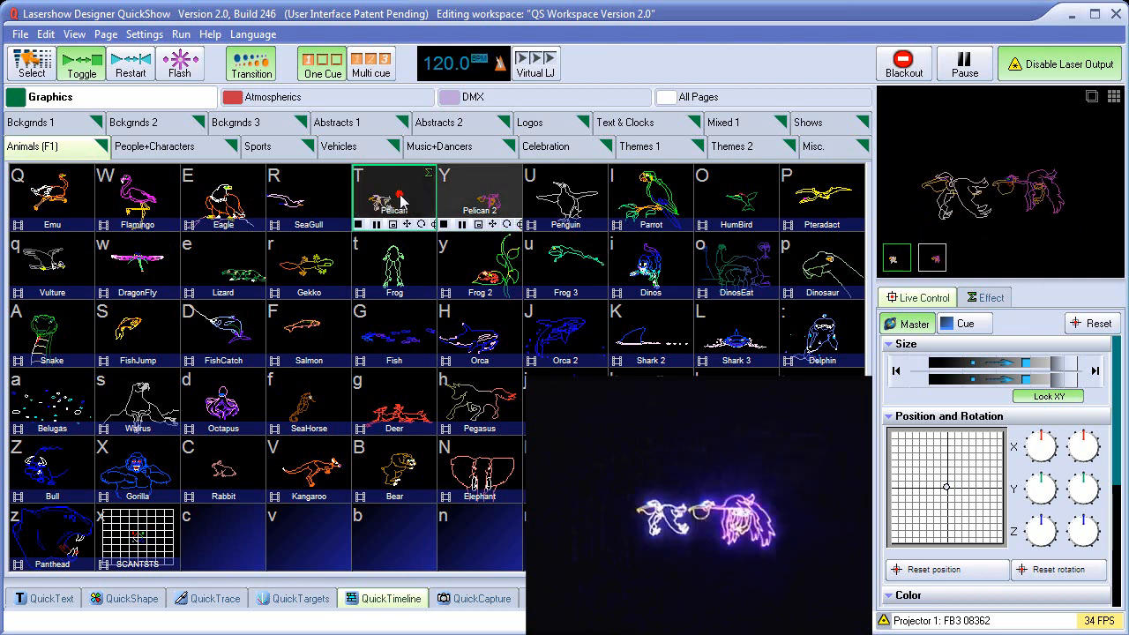
{"action": "left_click", "coordinate": [481, 202]}
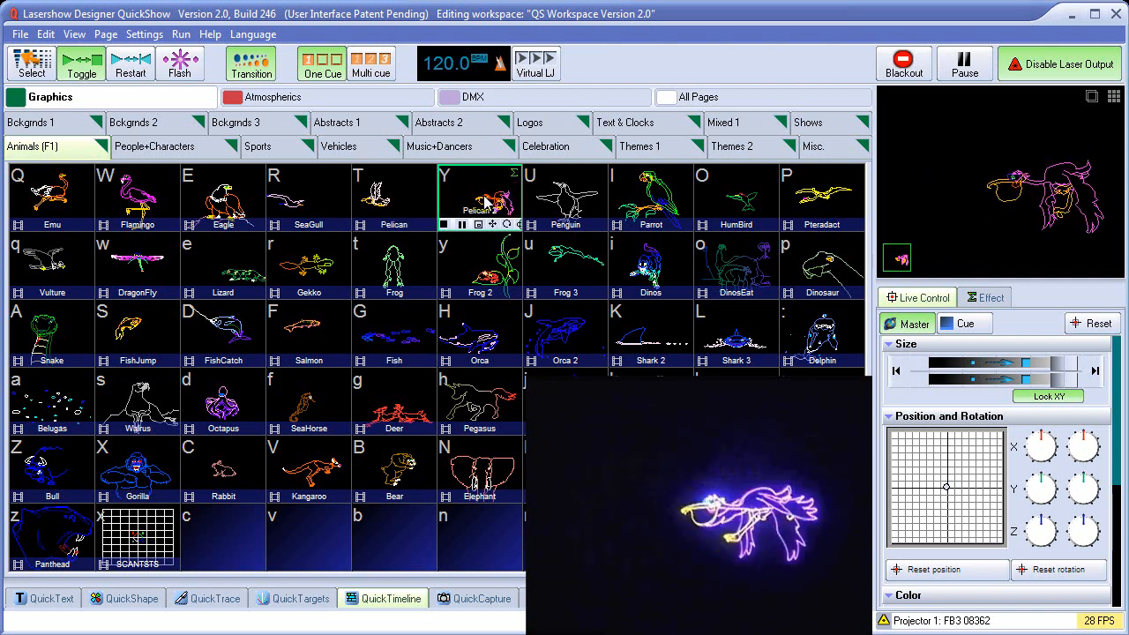
{"action": "left_click", "coordinate": [394, 265]}
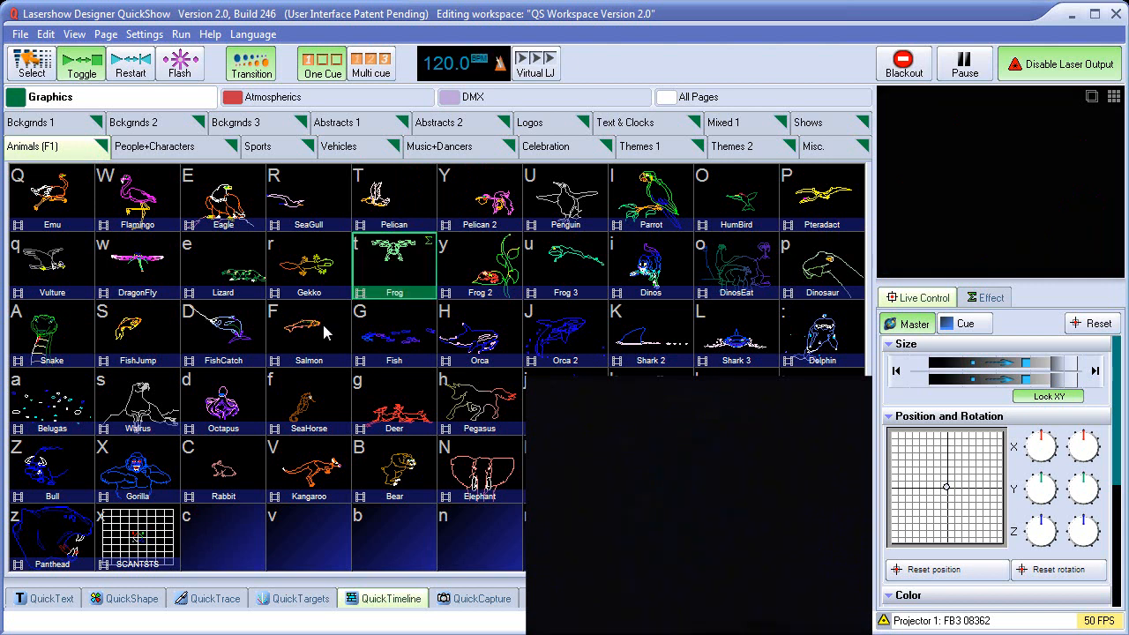
Alternate between the SCANTSTS and Gorilla cues, including the Walrus cue once, to demonstrate the Zoom In transition.
{"action": "left_click", "coordinate": [148, 541]}
{"action": "left_click", "coordinate": [150, 469]}
{"action": "left_click", "coordinate": [136, 539]}
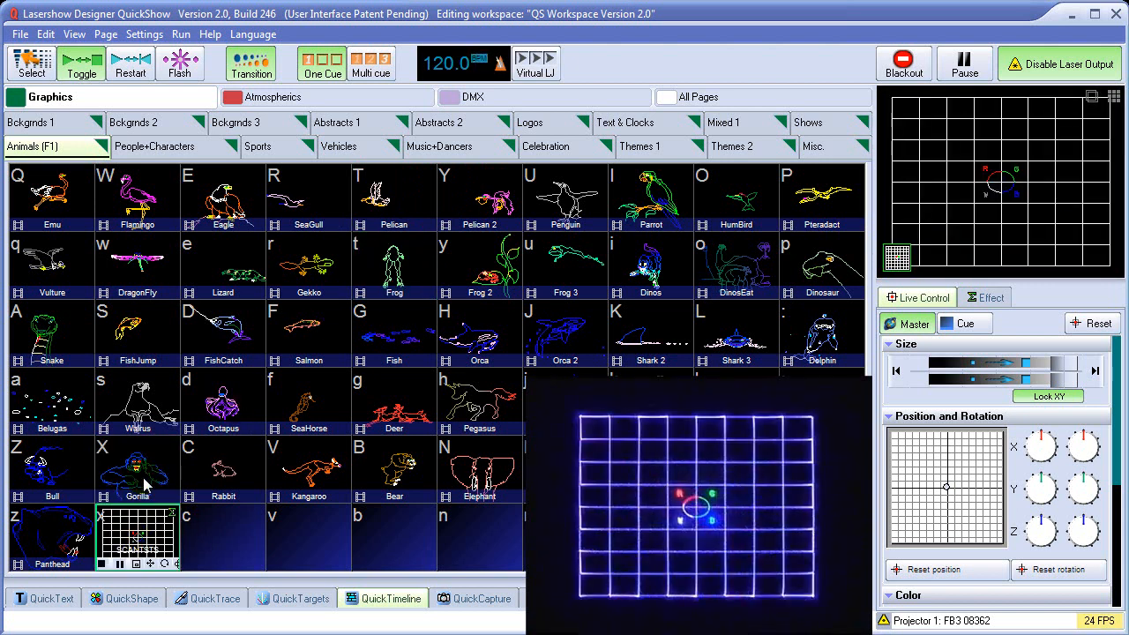
{"action": "left_click", "coordinate": [141, 470]}
{"action": "left_click", "coordinate": [138, 540]}
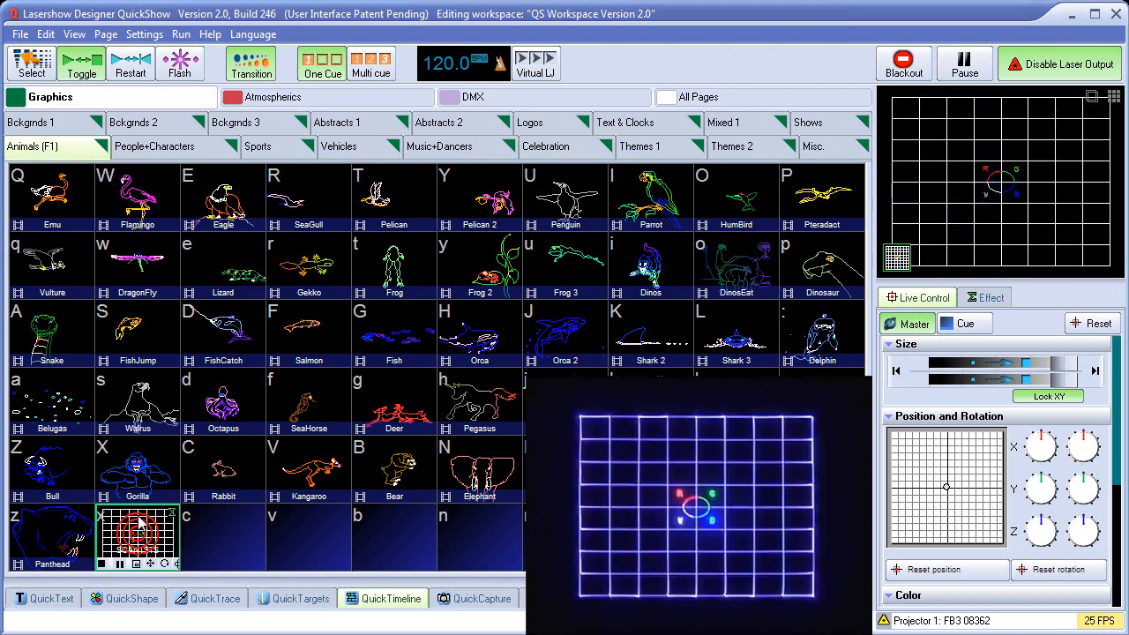
{"action": "left_click", "coordinate": [141, 475]}
{"action": "key", "text": "s"}
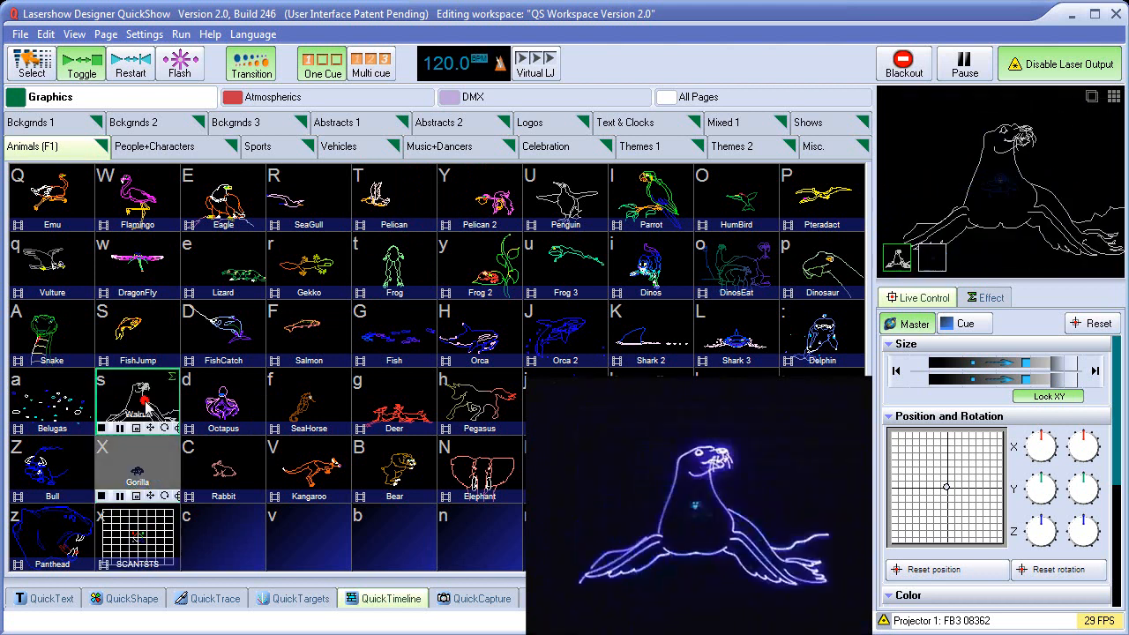
{"action": "left_click", "coordinate": [146, 465]}
{"action": "left_click", "coordinate": [146, 523]}
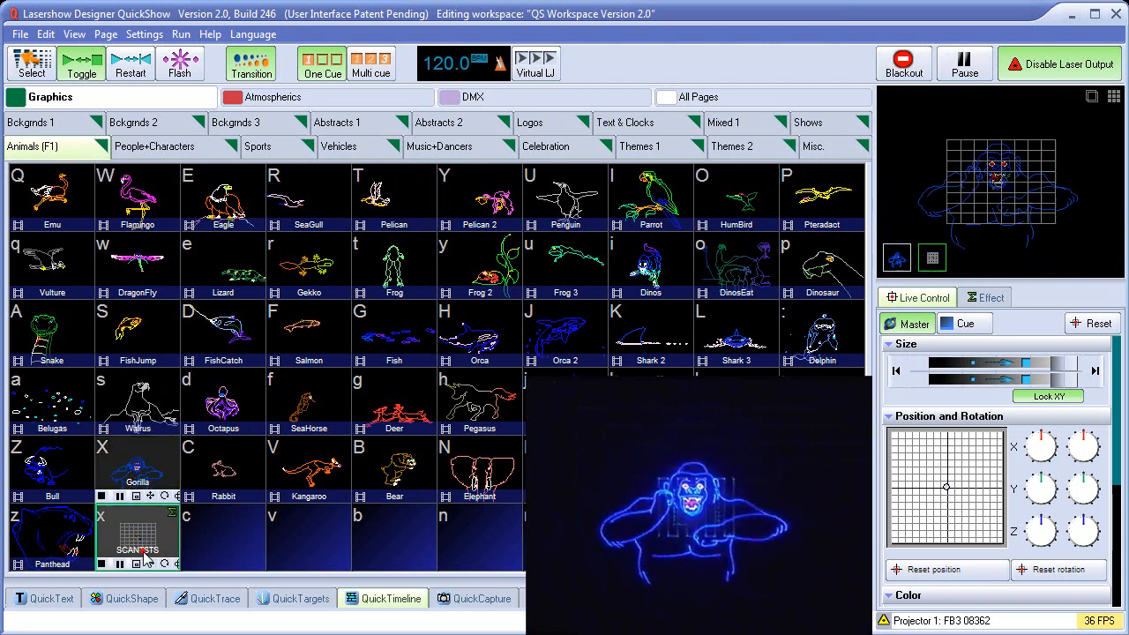
Play the Gorilla and Walrus cues with the Zoom In transition, and change the transition type to Cross fade.
{"action": "left_click", "coordinate": [139, 472]}
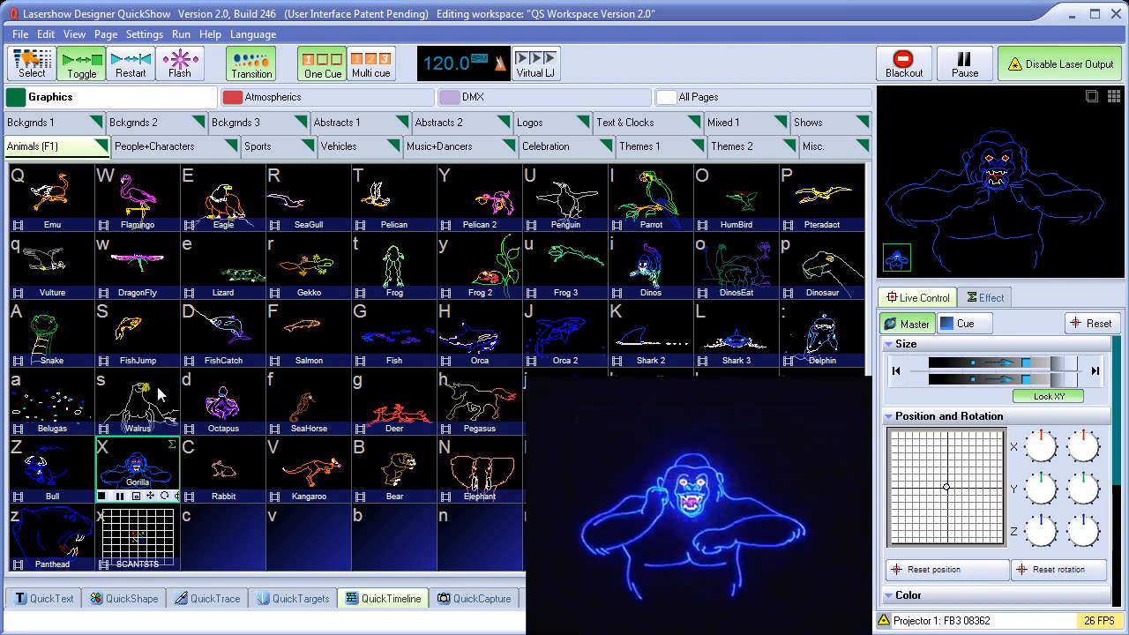
{"action": "left_click", "coordinate": [161, 394]}
{"action": "left_click", "coordinate": [252, 64]}
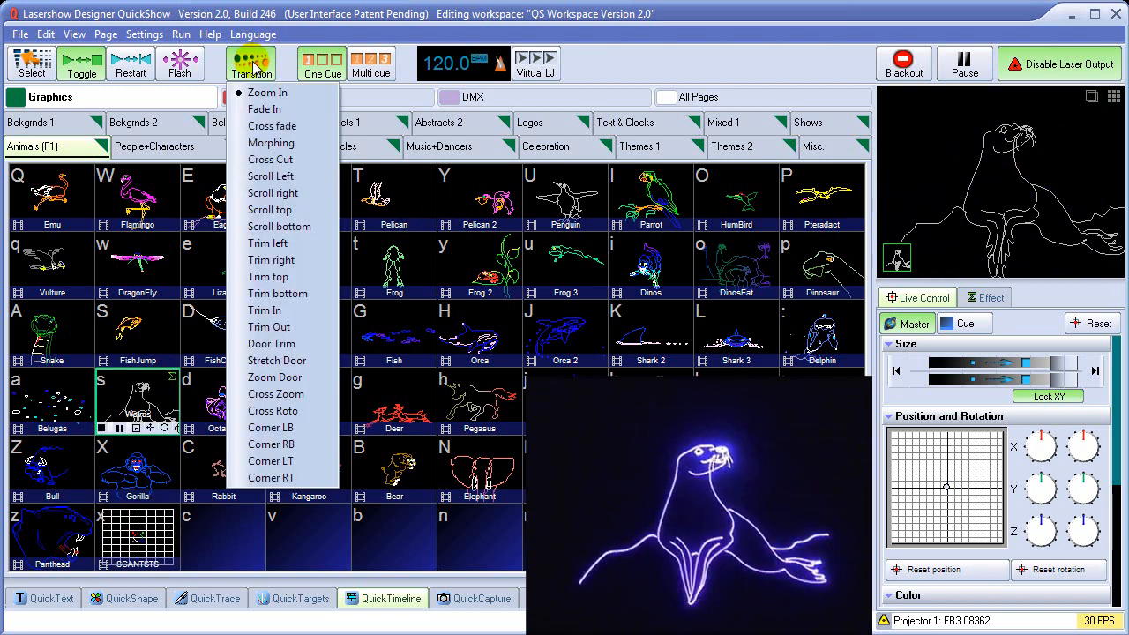
{"action": "left_click", "coordinate": [282, 129]}
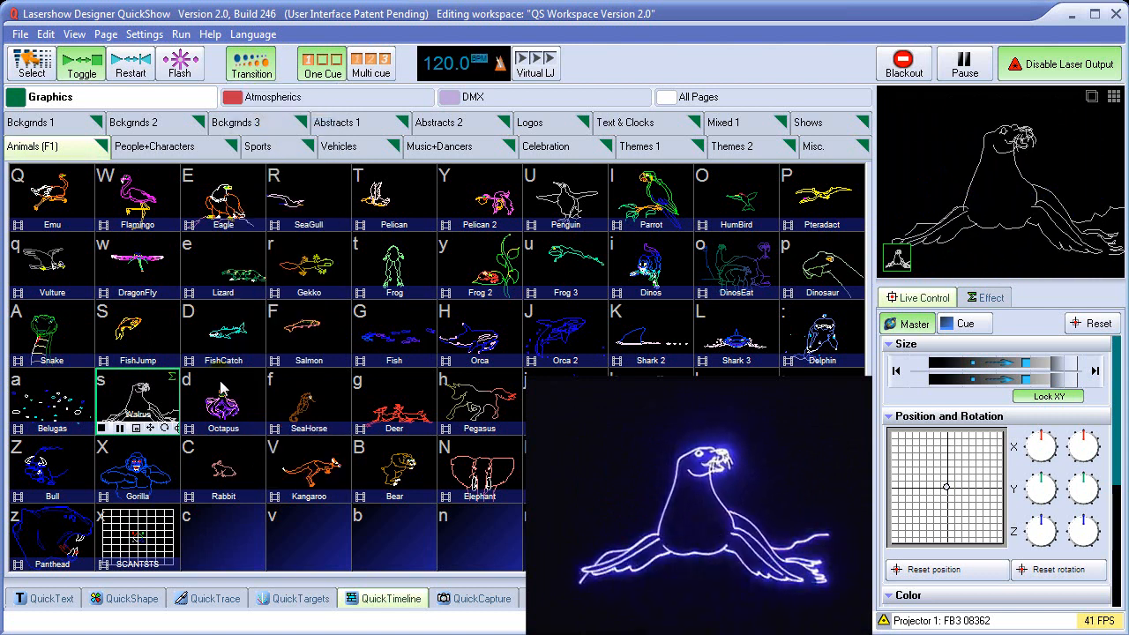
Switch among the Gorilla, Walrus and SCANTSTS cues to demonstrate the Cross fade transition, ending on Gorilla.
{"action": "left_click", "coordinate": [144, 471]}
{"action": "left_click", "coordinate": [143, 403]}
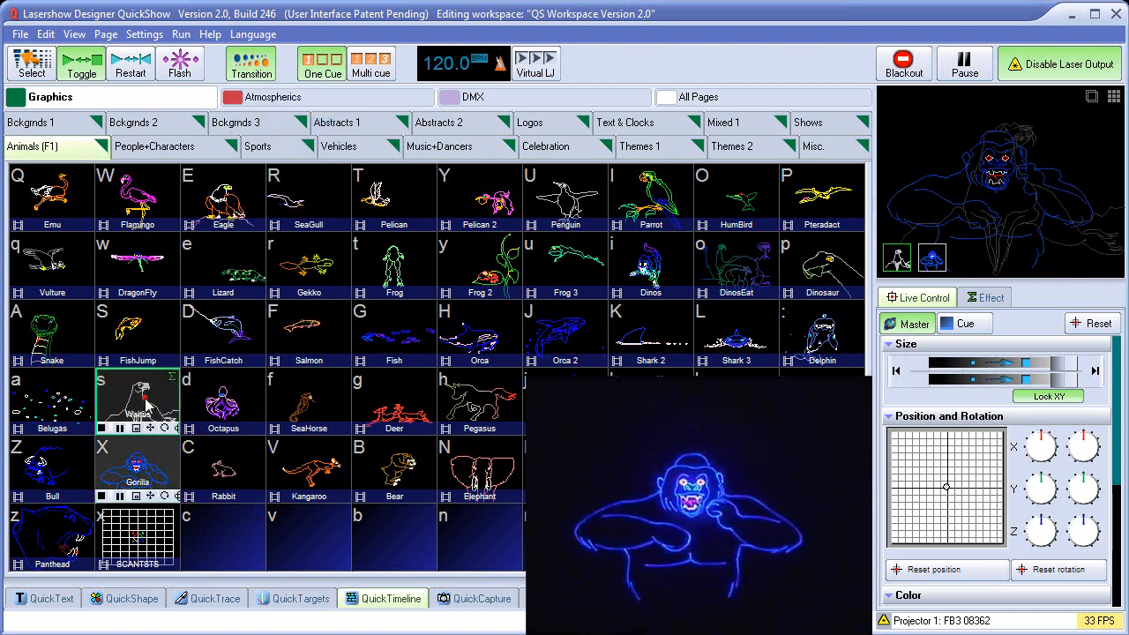
{"action": "left_click", "coordinate": [138, 470]}
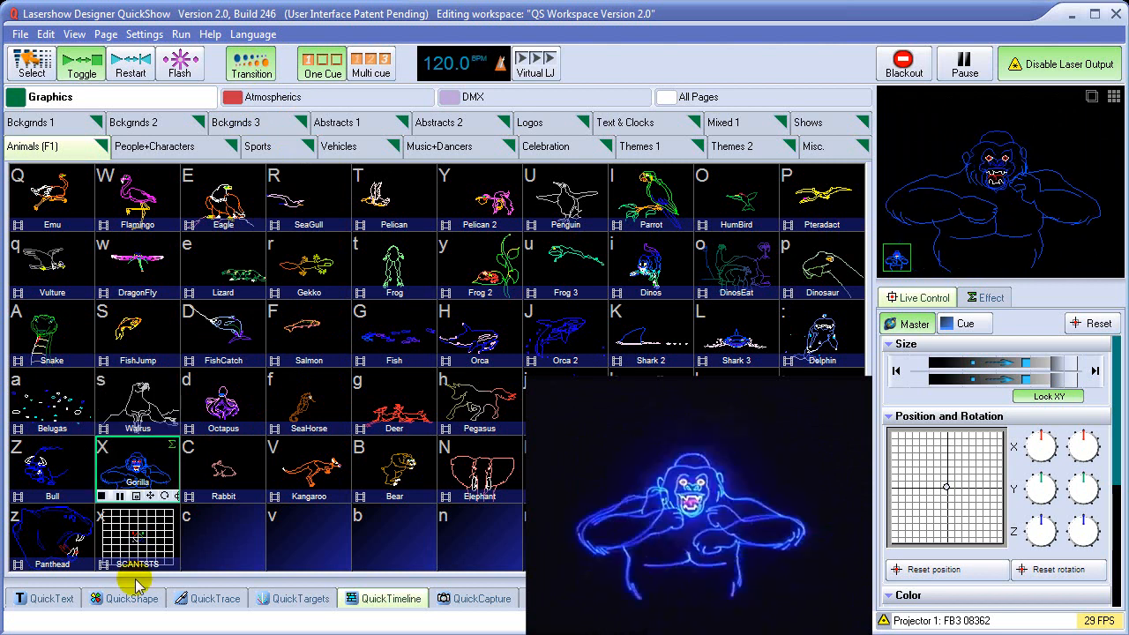
{"action": "left_click", "coordinate": [134, 552]}
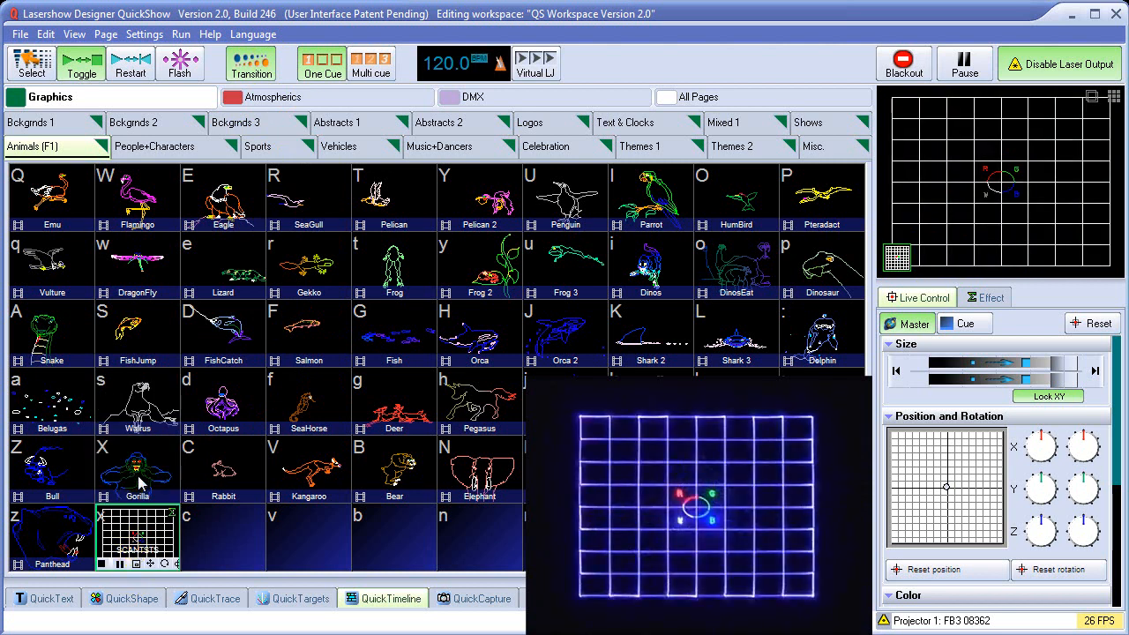
{"action": "left_click", "coordinate": [142, 481]}
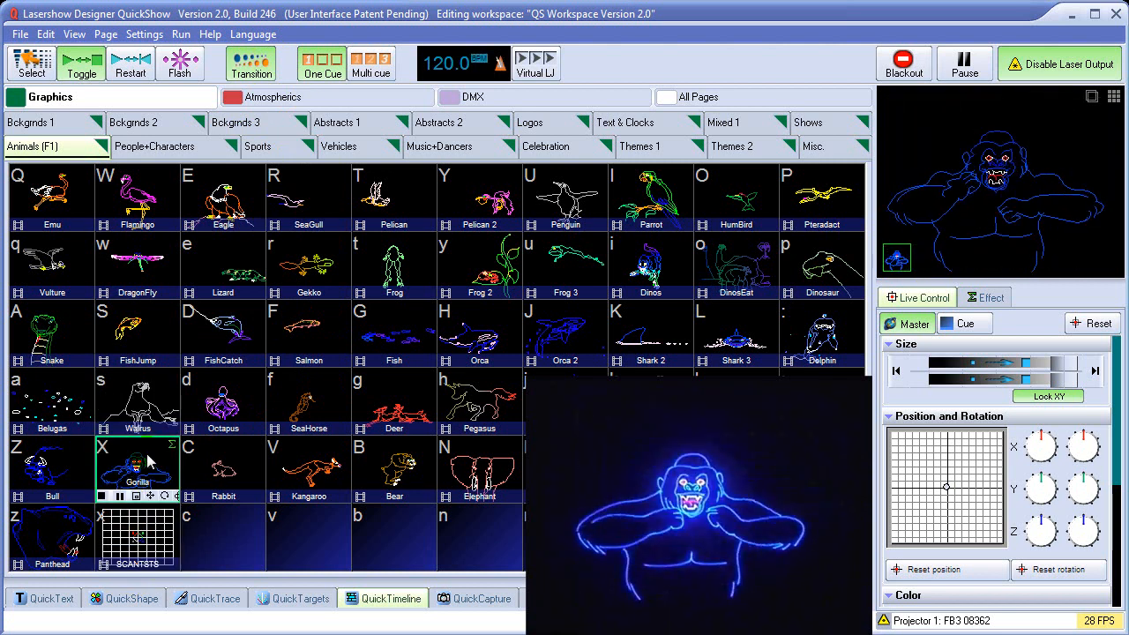
Set the transition to Cross Cut and alternate between the SCANTSTS and Gorilla cues, ending on Gorilla.
{"action": "left_click", "coordinate": [252, 59]}
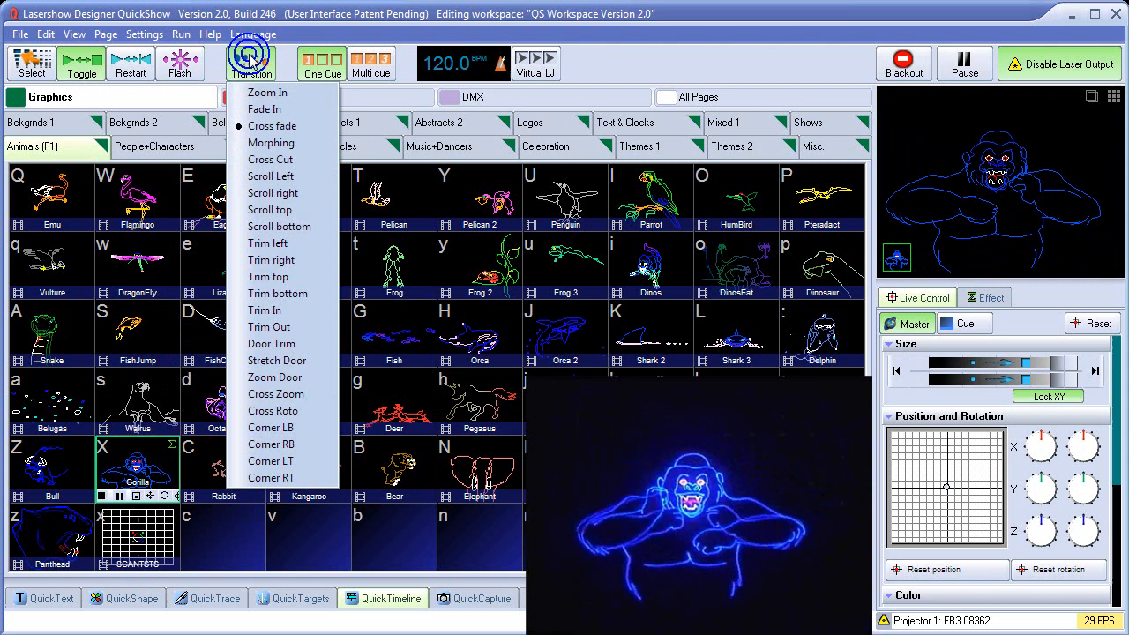
{"action": "left_click", "coordinate": [274, 160]}
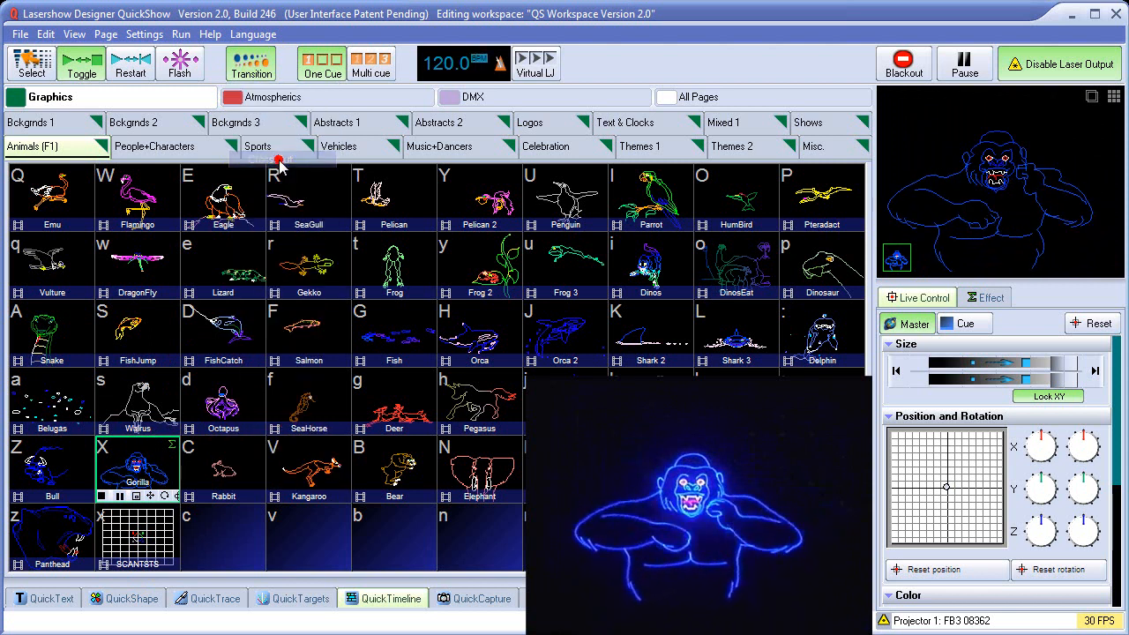
{"action": "left_click", "coordinate": [141, 556]}
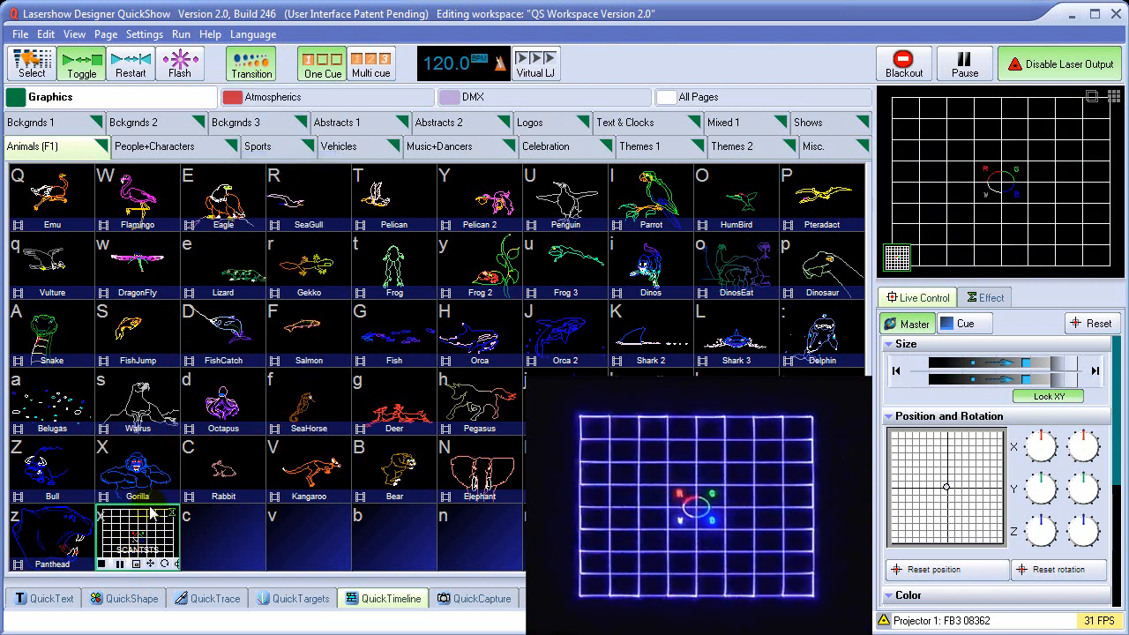
{"action": "left_click", "coordinate": [154, 474]}
{"action": "left_click", "coordinate": [152, 532]}
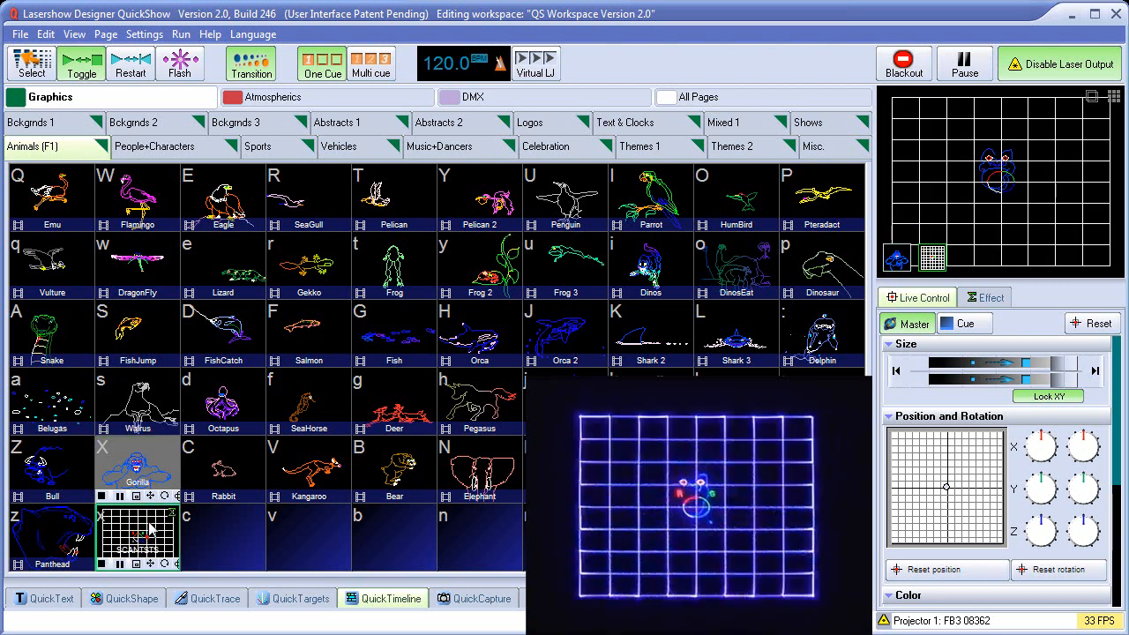
{"action": "left_click", "coordinate": [150, 479]}
Set the transition to Scroll Left and demonstrate it by switching cues, ending on SCANTSTS.
{"action": "left_click", "coordinate": [251, 63]}
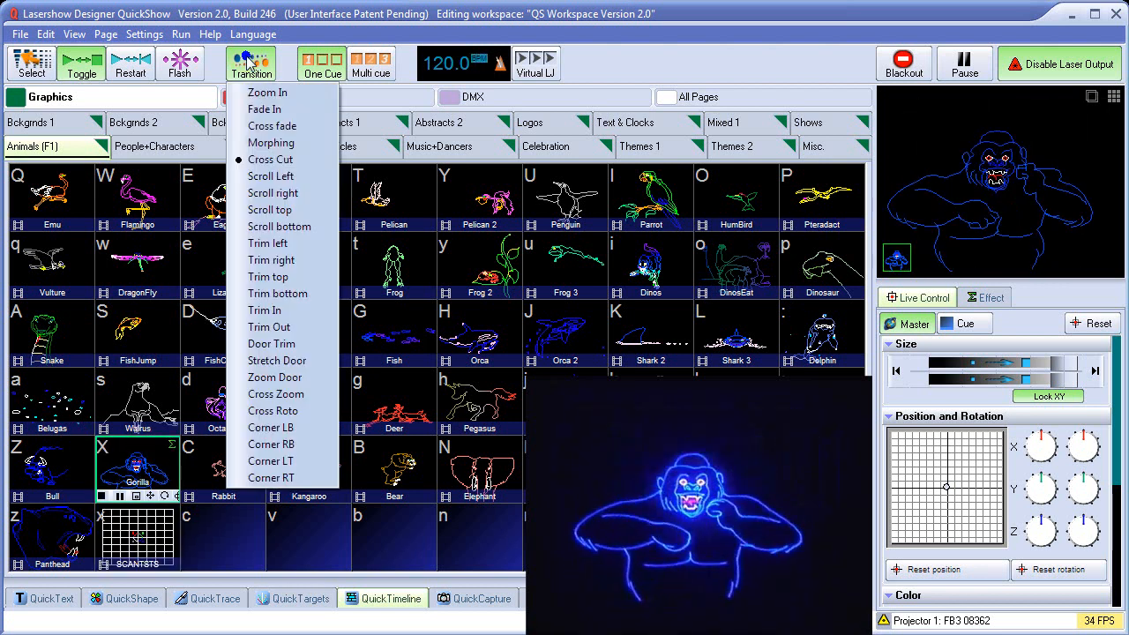
{"action": "left_click", "coordinate": [280, 175]}
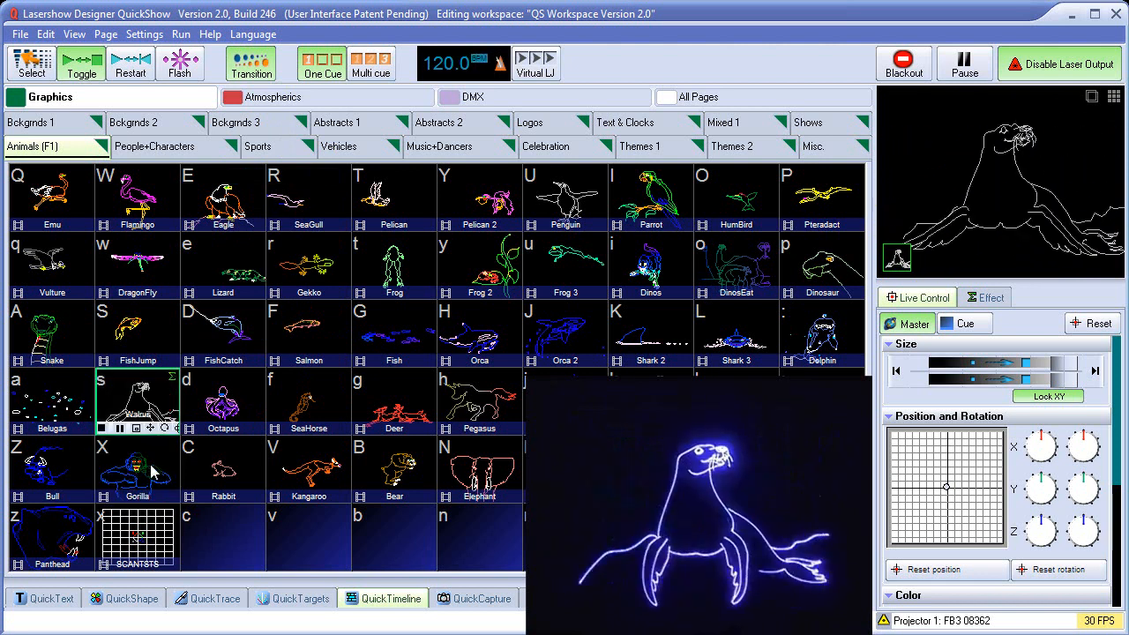
{"action": "left_click", "coordinate": [150, 556]}
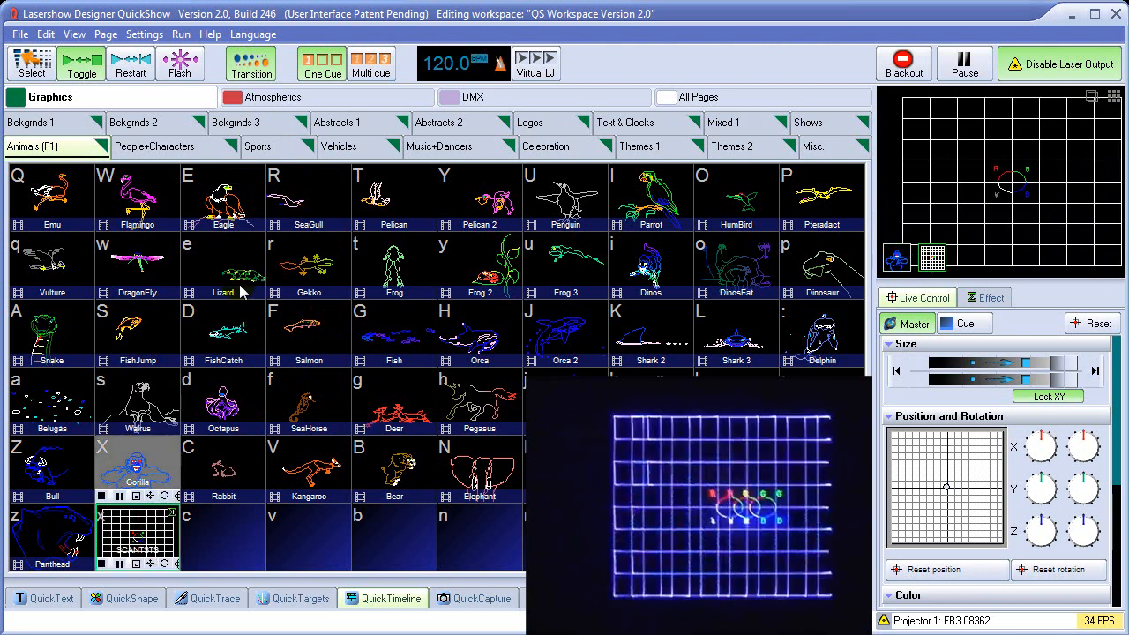
Set the transition to Trim In and demonstrate it between the Gorilla and SCANTSTS cues.
{"action": "left_click", "coordinate": [240, 62]}
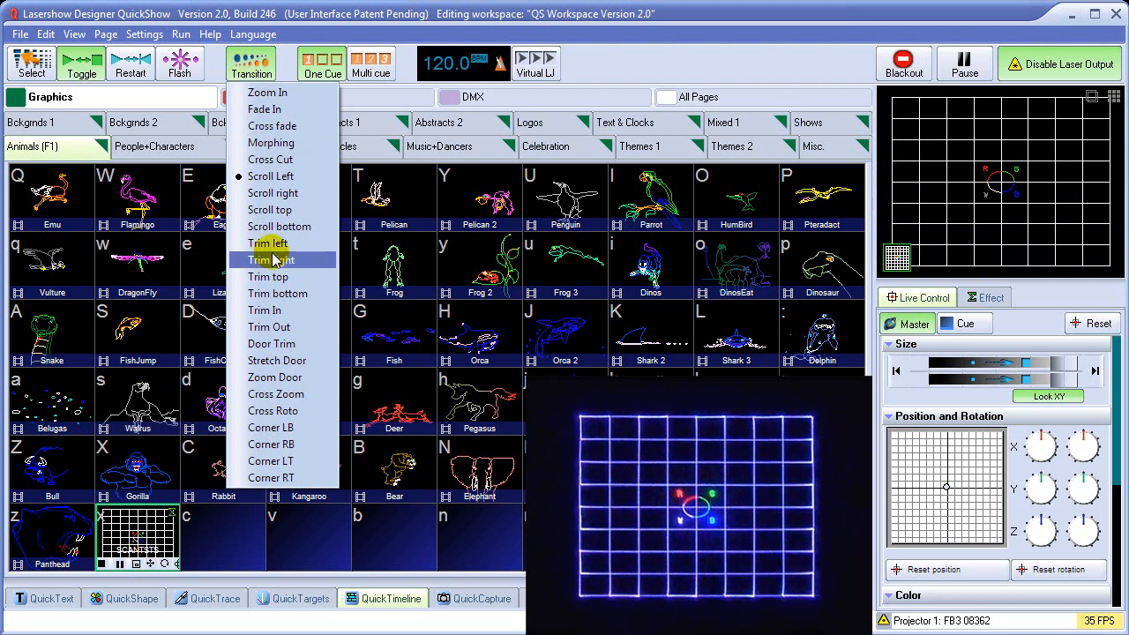
{"action": "left_click", "coordinate": [285, 310]}
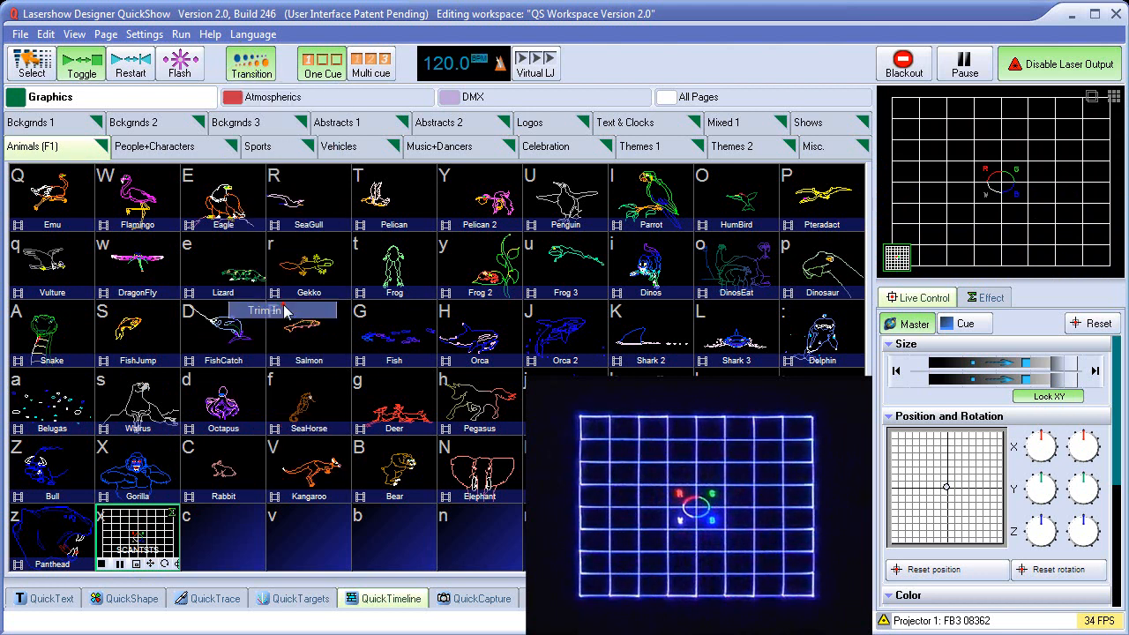
{"action": "left_click", "coordinate": [141, 481]}
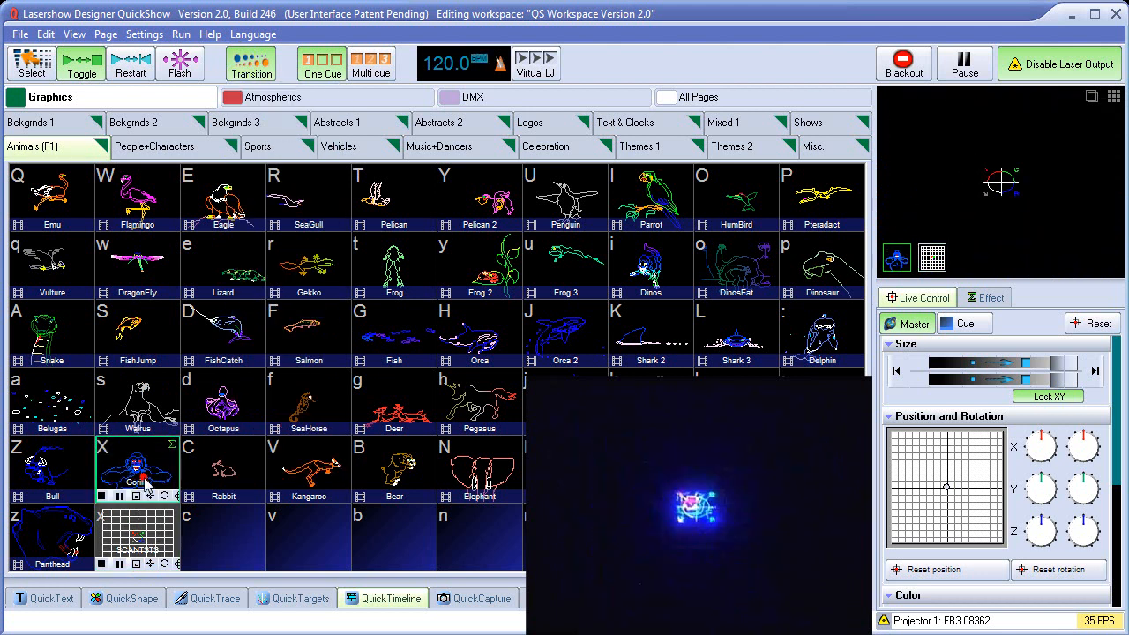
{"action": "left_click", "coordinate": [141, 544]}
Trigger Walrus, FishJump, FishCatch, Lizard, DragonFly, Flamingo, SCANTSTS and Gorilla in turn to show the Trim In transition on different cues.
{"action": "left_click", "coordinate": [146, 419]}
{"action": "left_click", "coordinate": [153, 340]}
{"action": "left_click", "coordinate": [210, 334]}
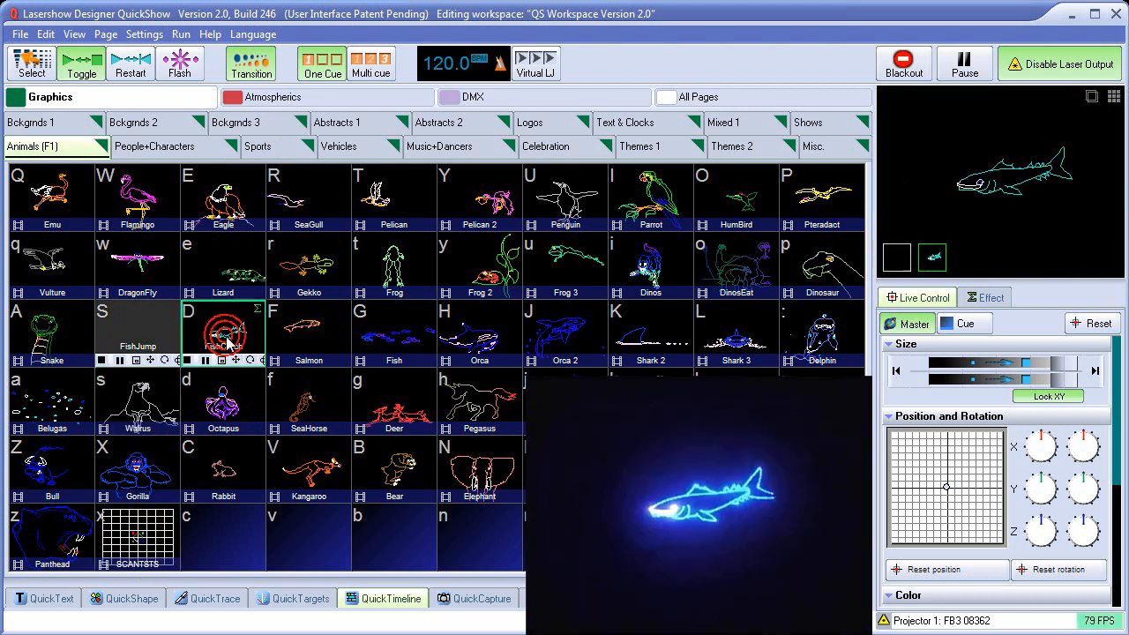
{"action": "left_click", "coordinate": [216, 271]}
{"action": "left_click", "coordinate": [139, 263]}
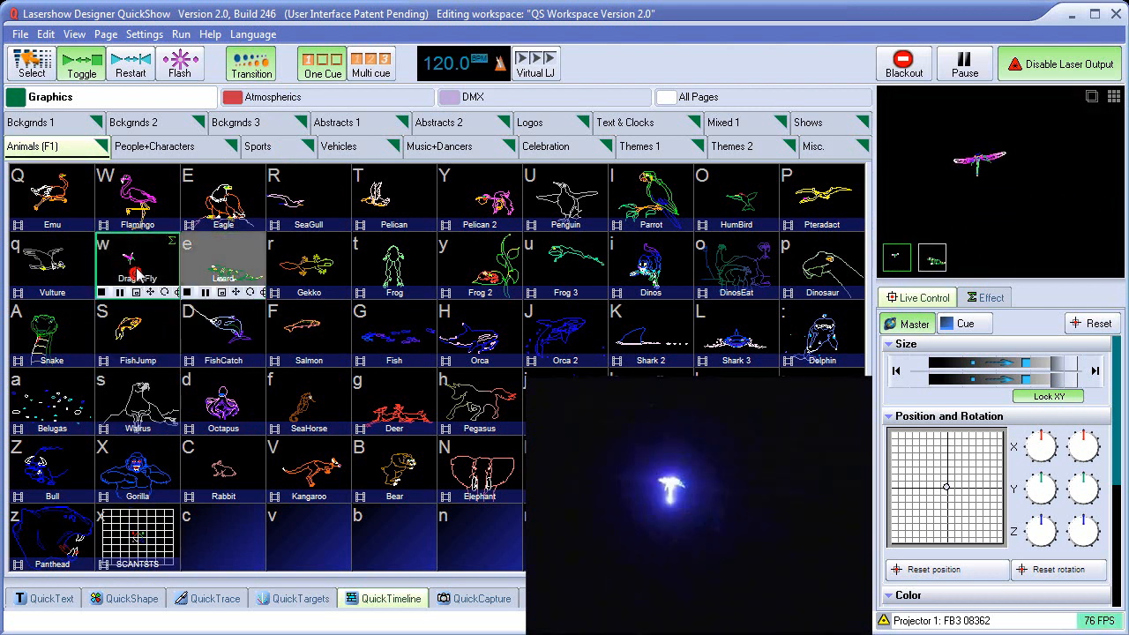
{"action": "left_click", "coordinate": [137, 202]}
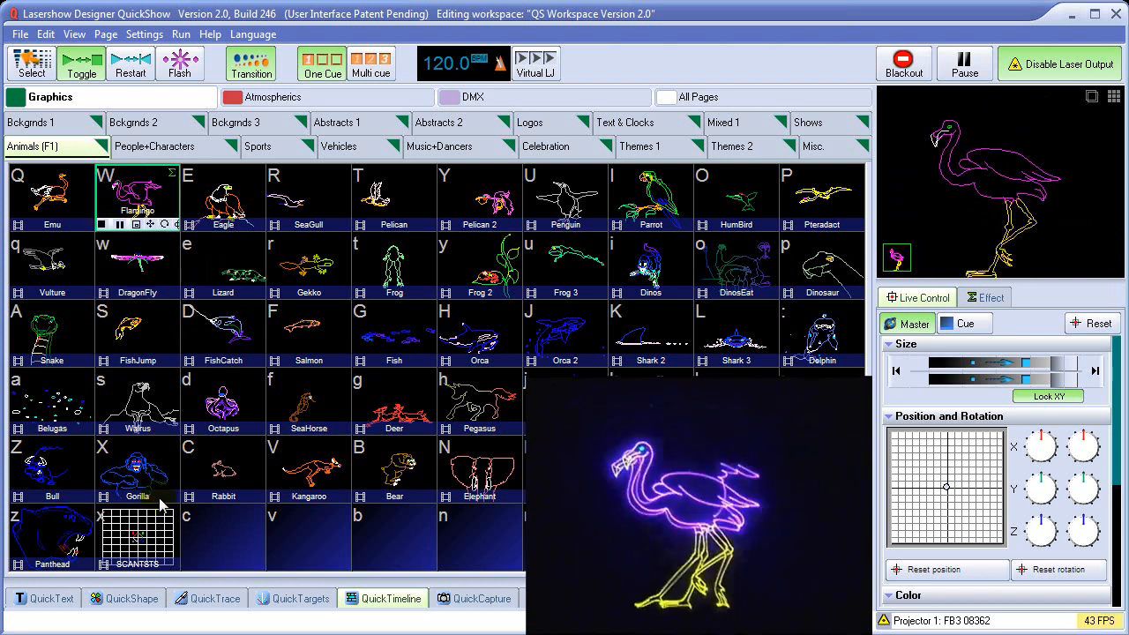
{"action": "left_click", "coordinate": [156, 535]}
{"action": "left_click", "coordinate": [137, 467]}
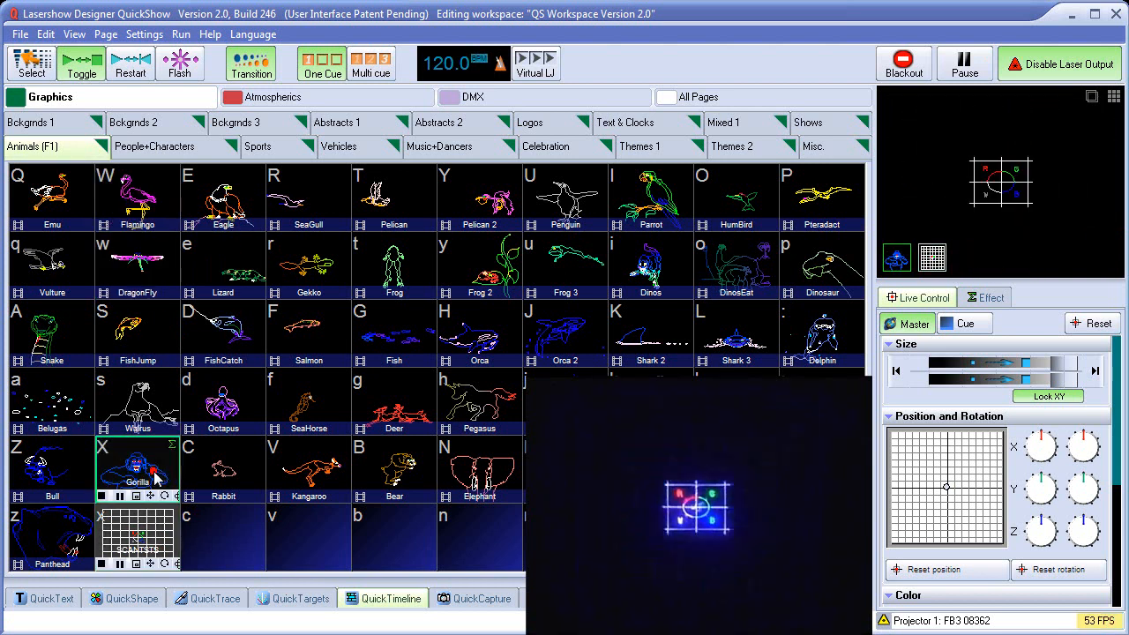
Look over the available transition types, keeping Trim In, and trigger the Flamingo cue.
{"action": "left_click", "coordinate": [244, 64]}
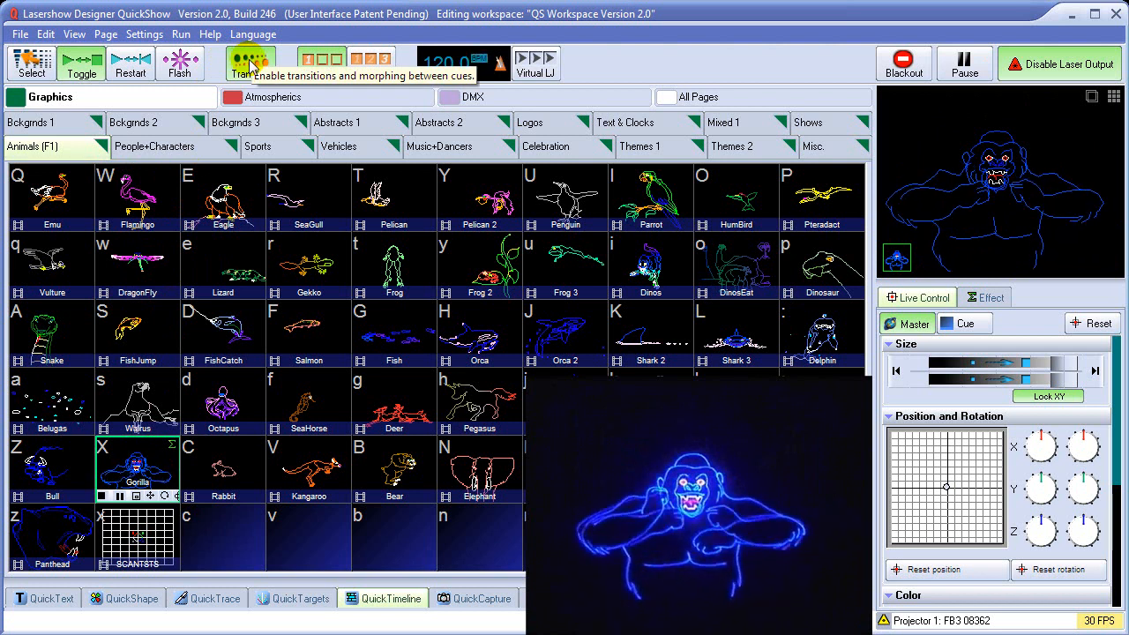
{"action": "right_click", "coordinate": [251, 63]}
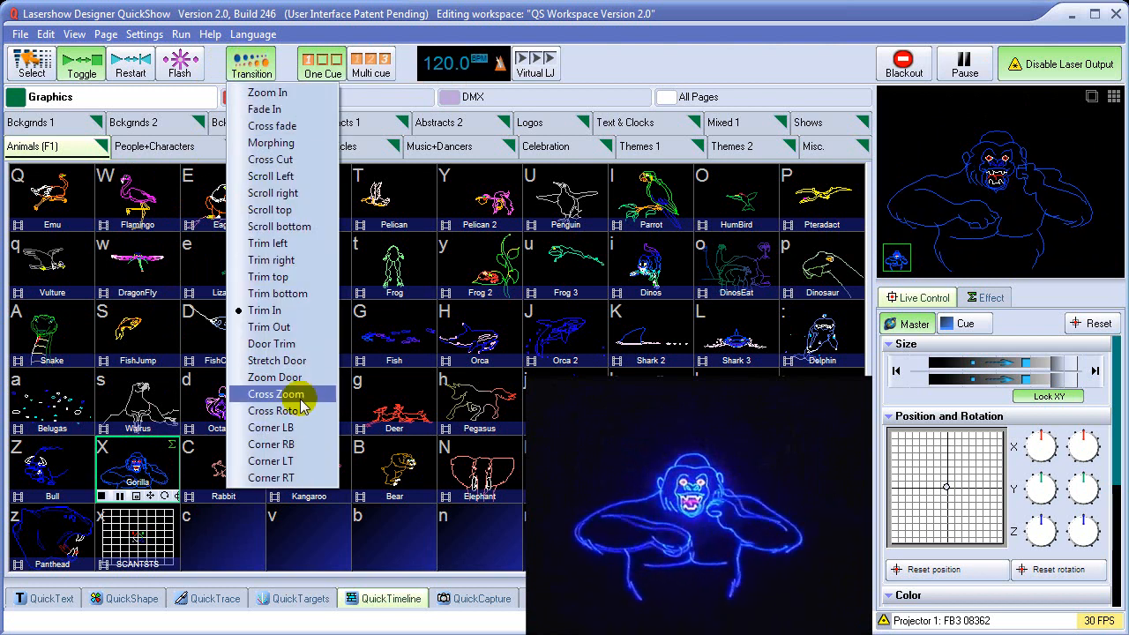
{"action": "left_click", "coordinate": [260, 72]}
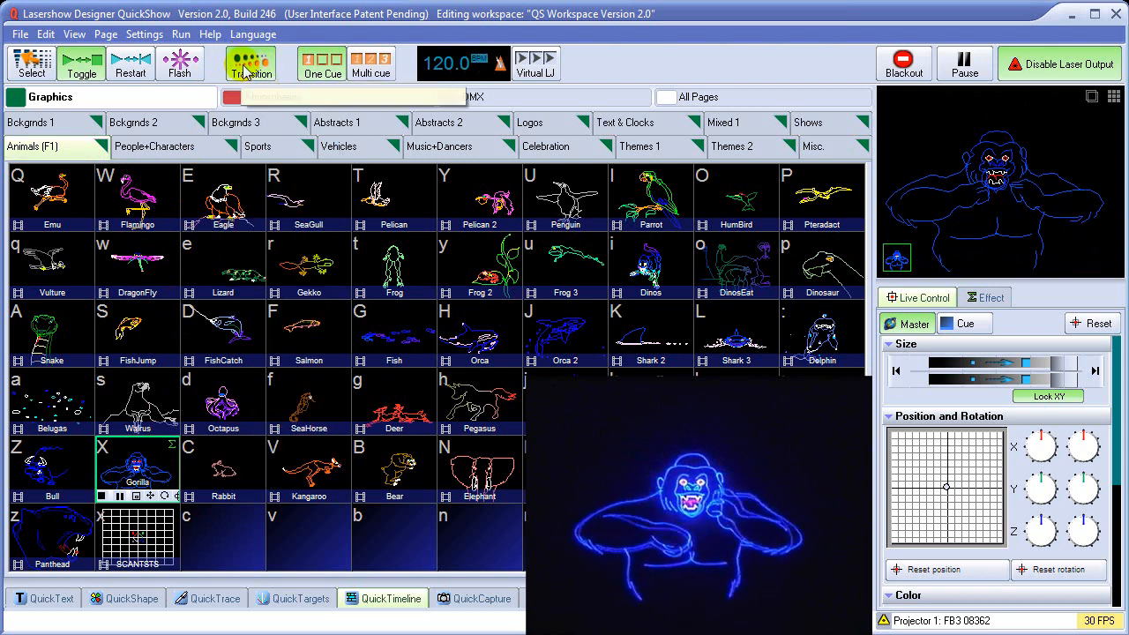
{"action": "left_click", "coordinate": [141, 205]}
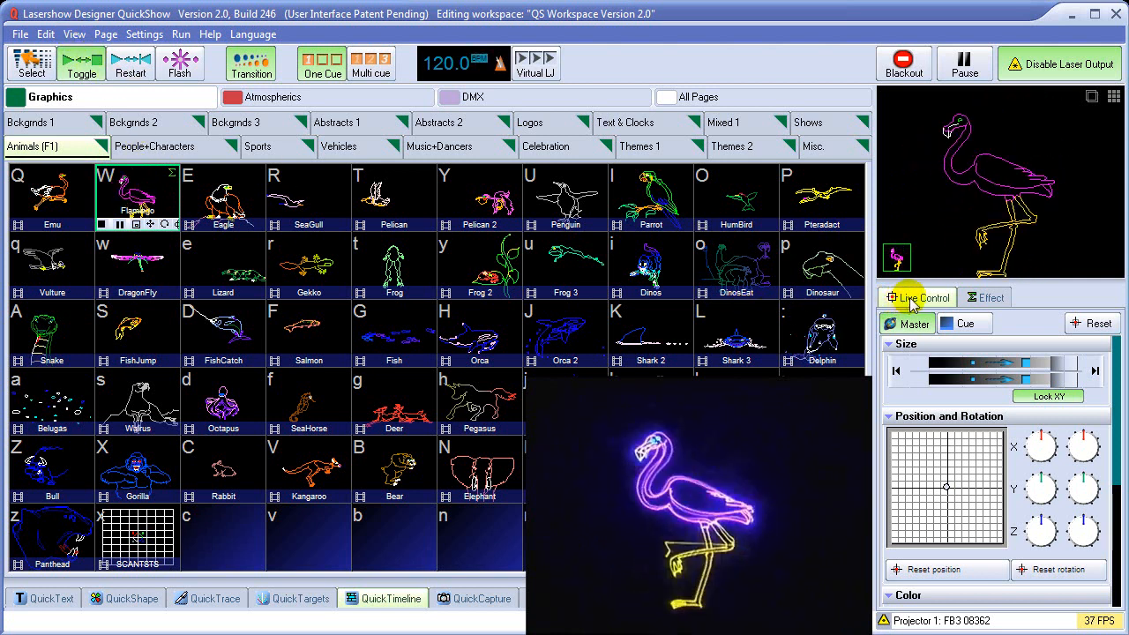
Enable display of the Dynamics settings beside Live Control and Effect, and bring up their Transition section.
{"action": "left_click", "coordinate": [995, 299]}
{"action": "left_click", "coordinate": [928, 299]}
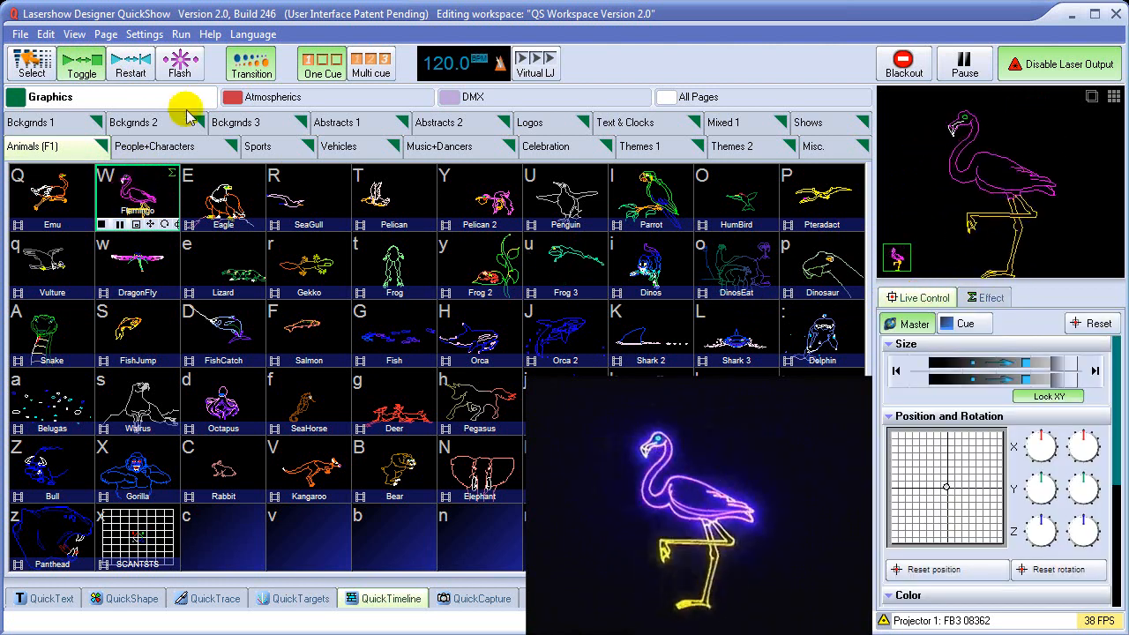
{"action": "left_click", "coordinate": [74, 35]}
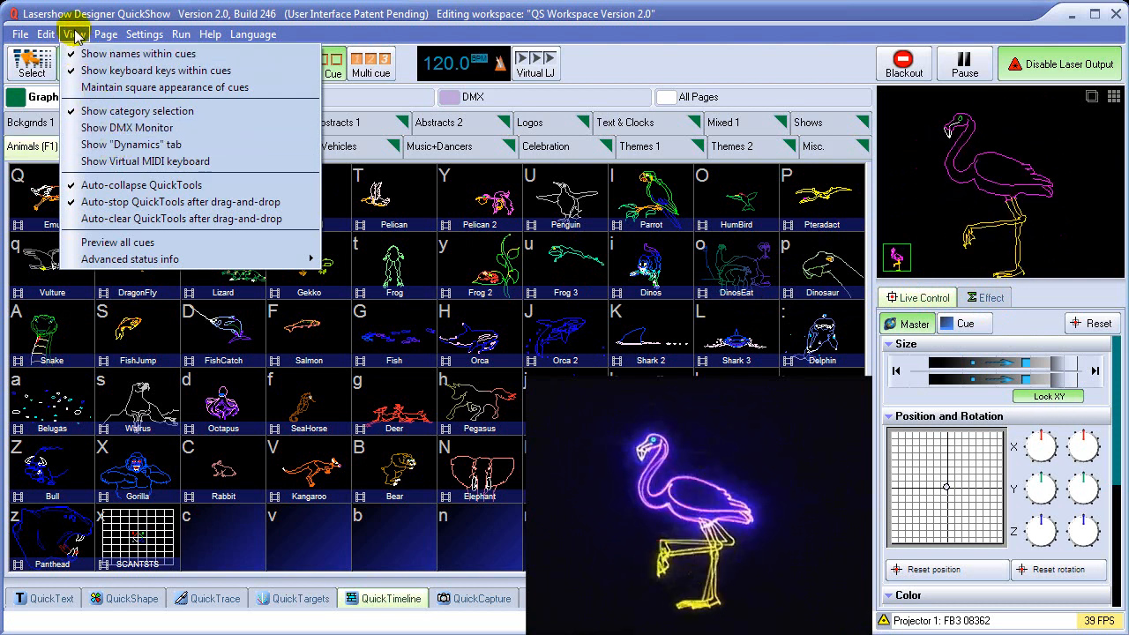
{"action": "left_click", "coordinate": [106, 147]}
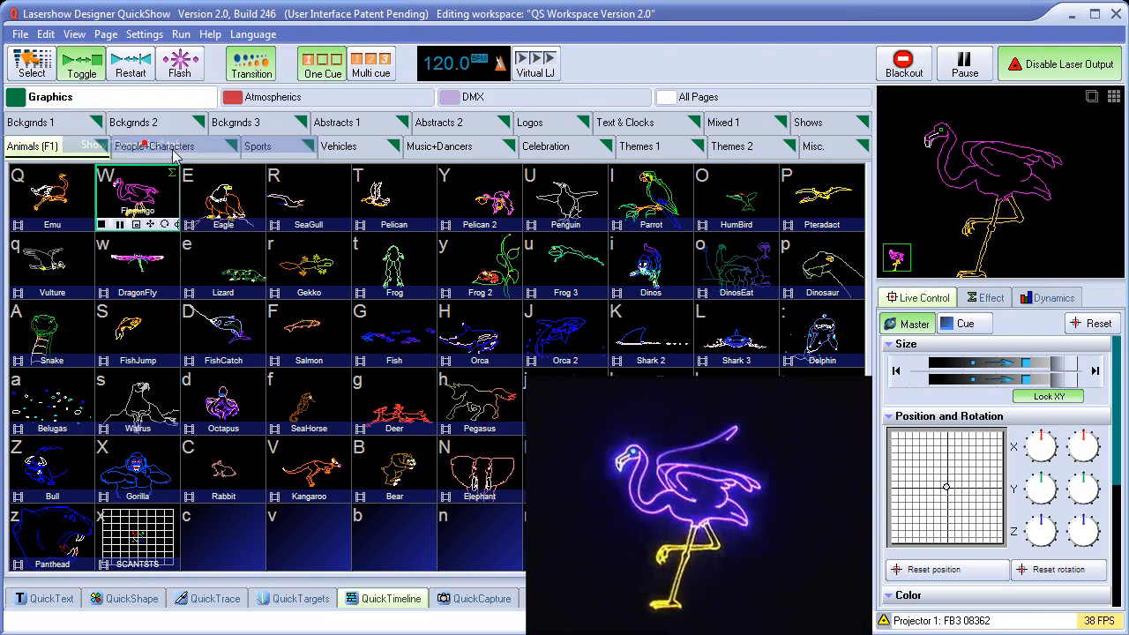
{"action": "left_click", "coordinate": [1032, 298]}
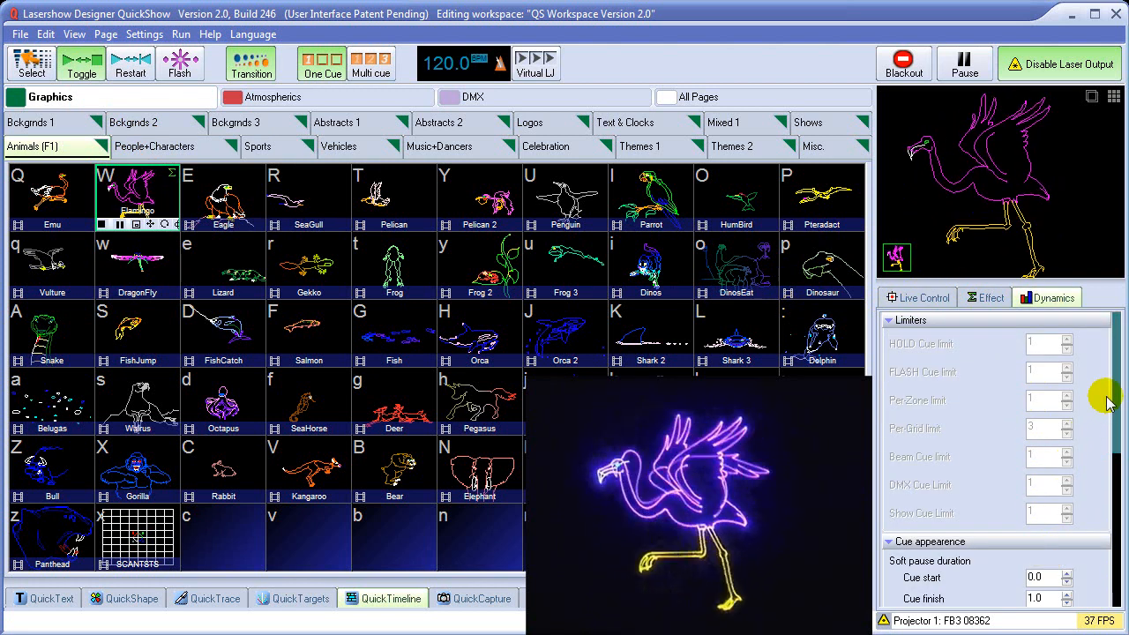
{"action": "left_click_drag", "start_coordinate": [1116, 379], "coordinate": [1119, 498]}
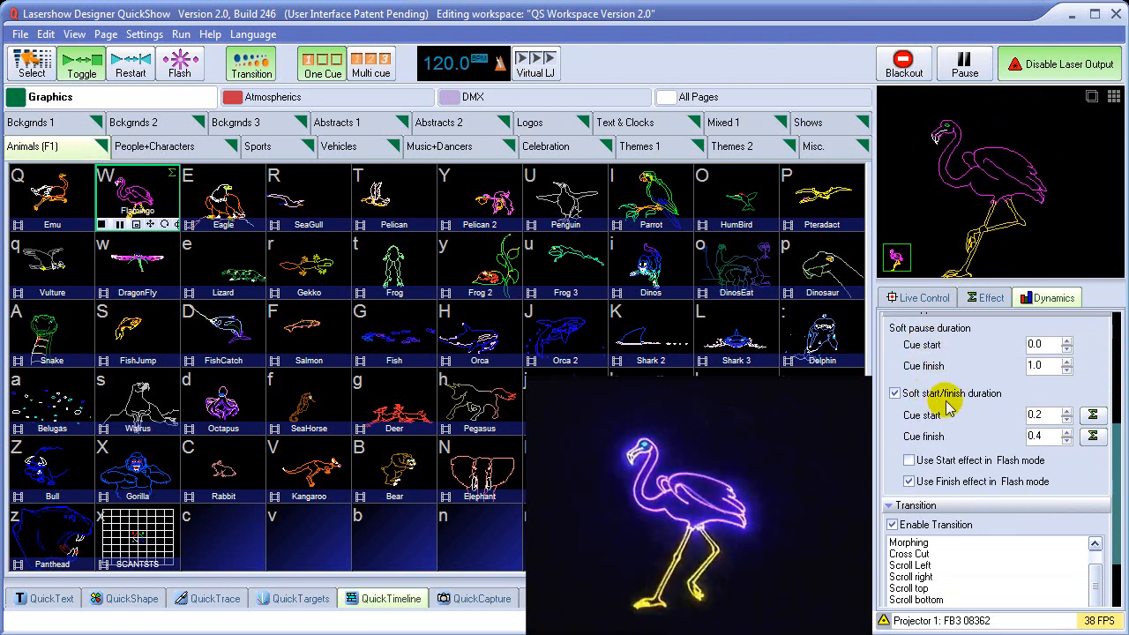
{"action": "scroll", "coordinate": [1114, 490], "scroll_direction": "down", "scroll_amount": 3}
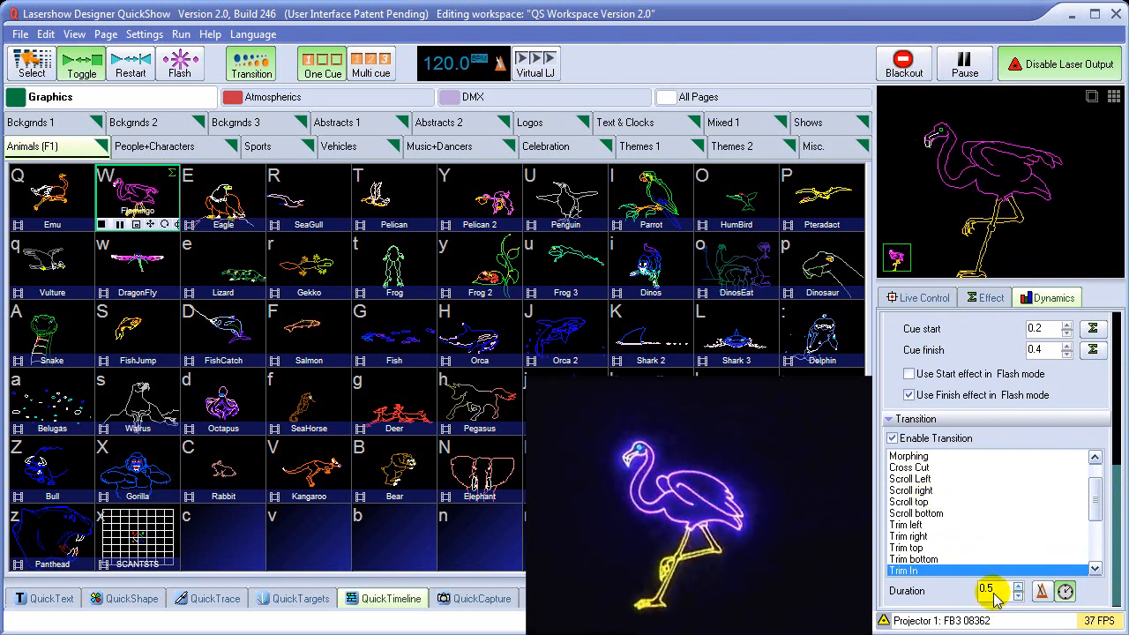
Alternate between the Eagle and Flamingo cues to show the Trim In transition speed, ending on Eagle.
{"action": "left_click", "coordinate": [226, 202]}
{"action": "left_click", "coordinate": [151, 205]}
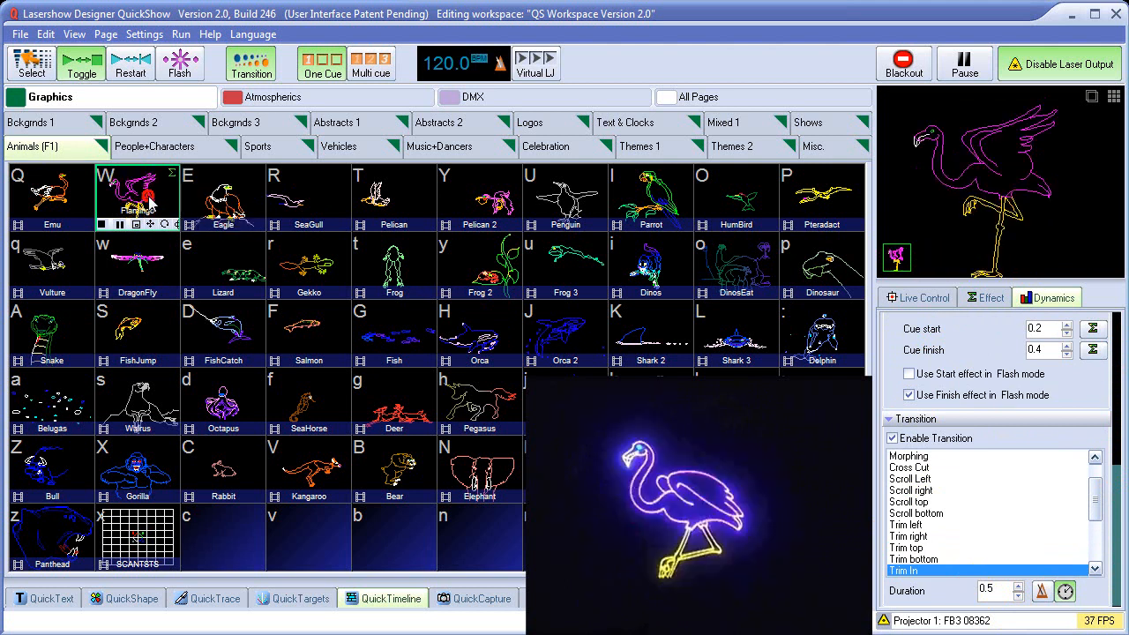
{"action": "left_click", "coordinate": [218, 202]}
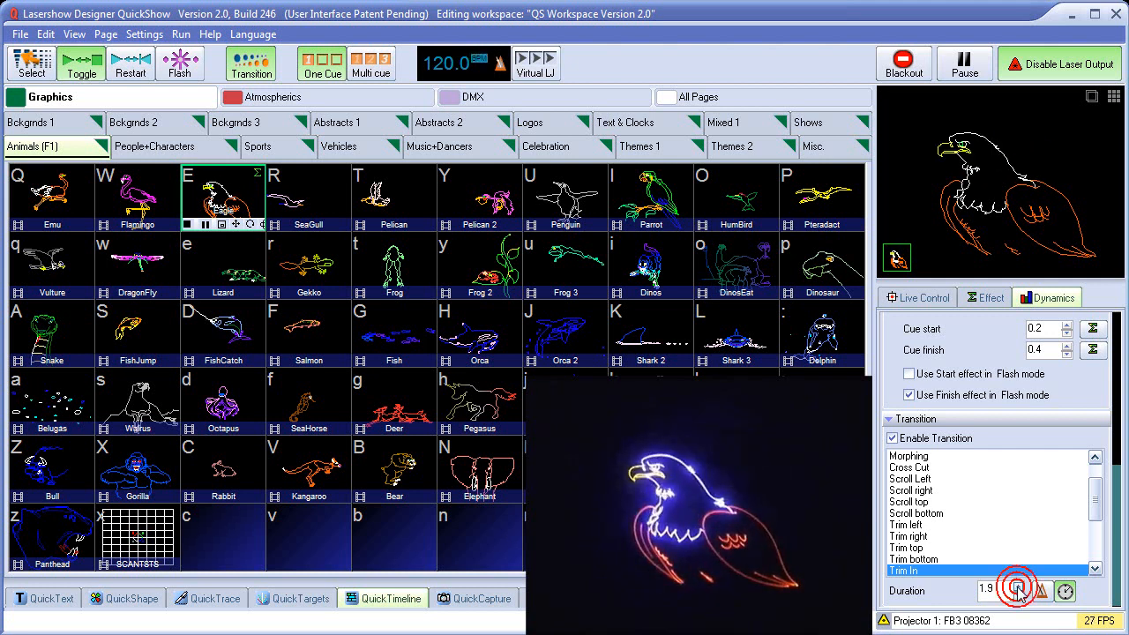
Set the transition duration to 2.0 and demonstrate the slower Trim In with the Flamingo and SCANTSTS cues.
{"action": "left_click", "coordinate": [1017, 587]}
{"action": "left_click", "coordinate": [152, 207]}
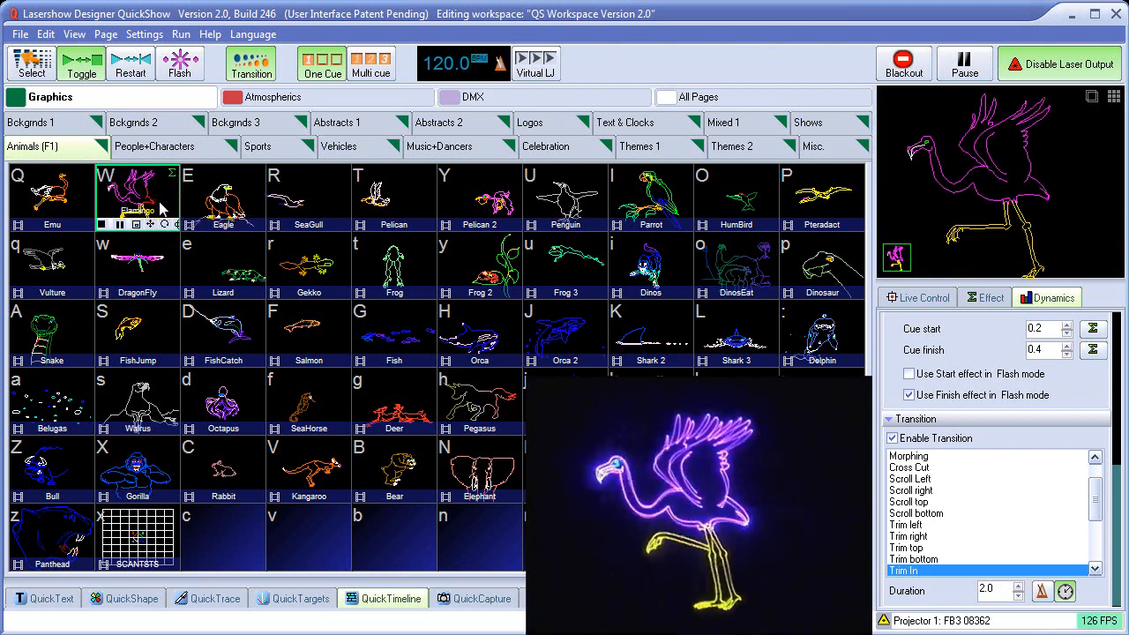
{"action": "left_click", "coordinate": [150, 542]}
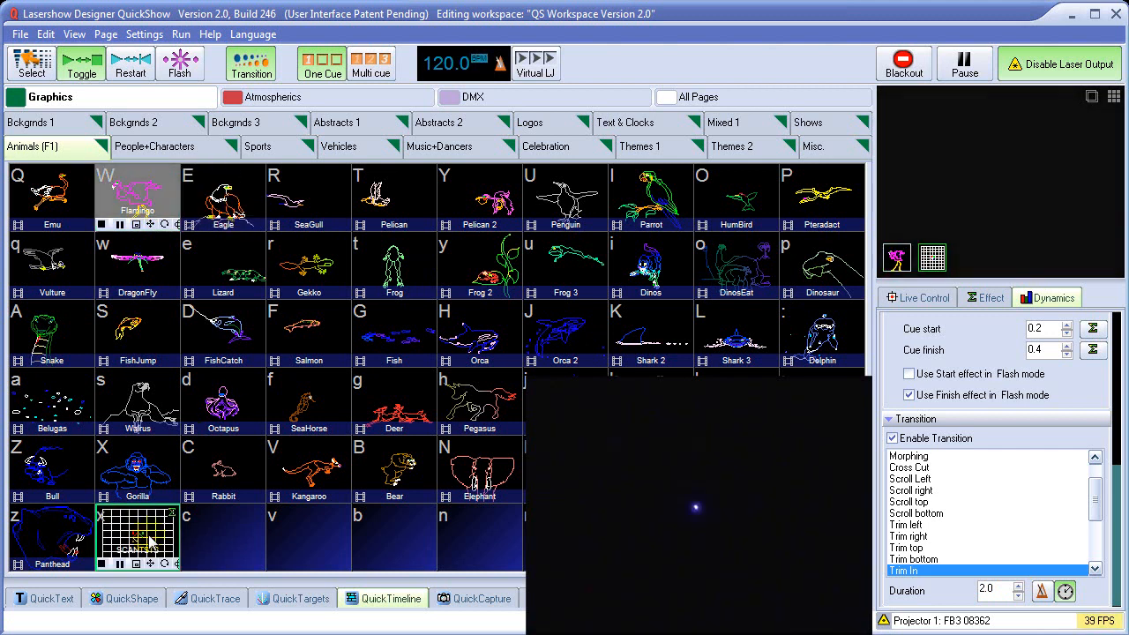
Play the Gorilla cue, change the transition type to Morphing, and demonstrate it by switching to SCANTSTS and back to Gorilla.
{"action": "left_click", "coordinate": [156, 469]}
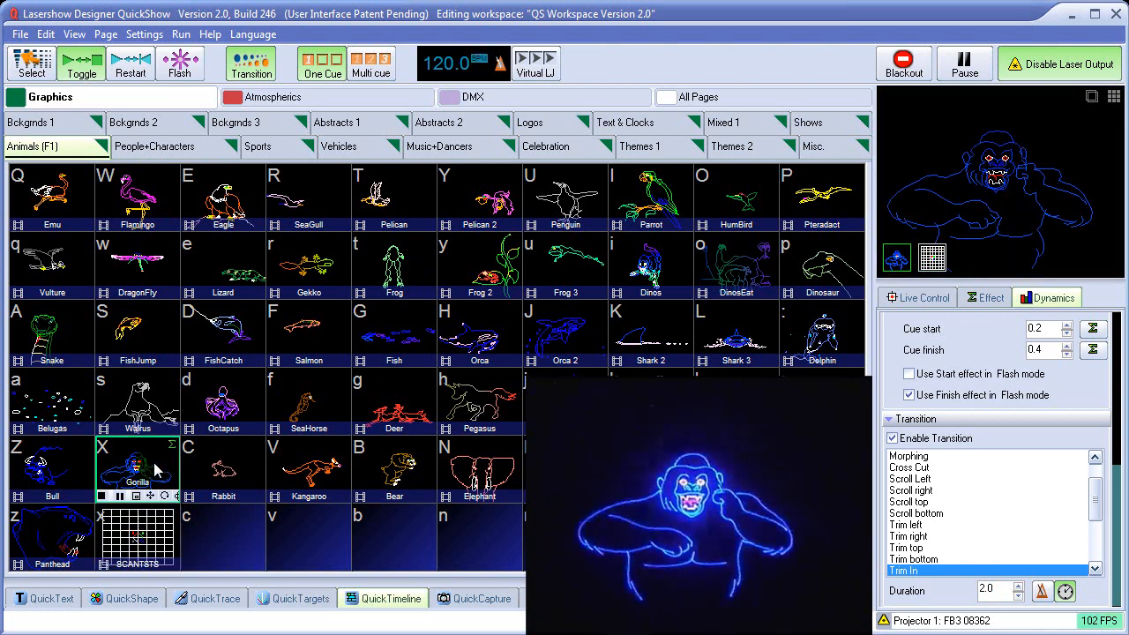
{"action": "left_click", "coordinate": [914, 457]}
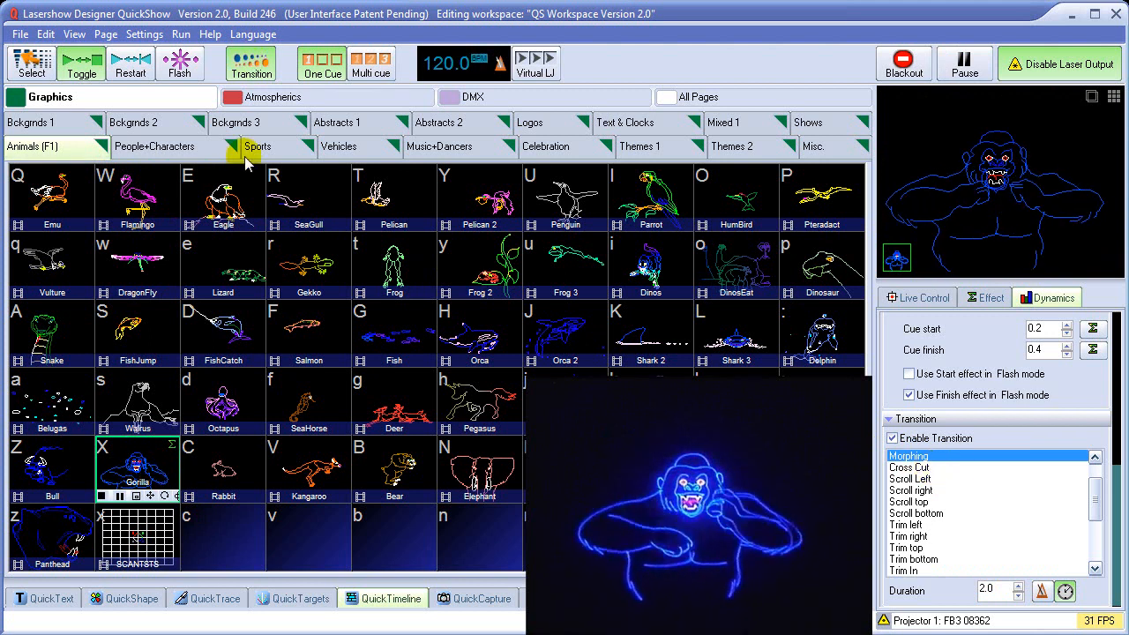
{"action": "left_click", "coordinate": [140, 538]}
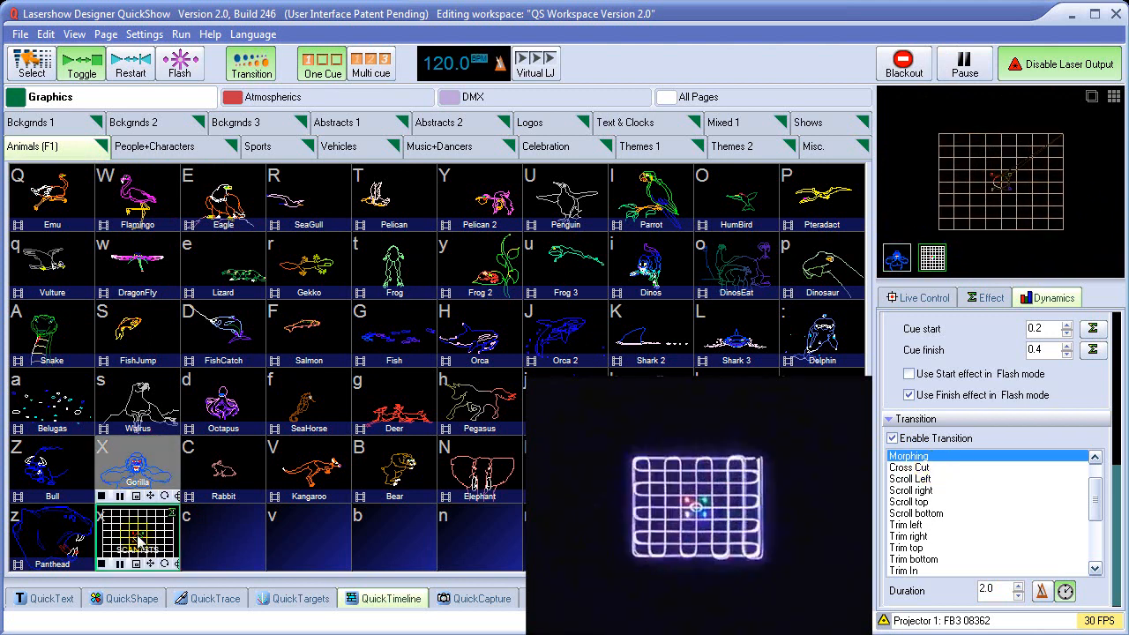
{"action": "left_click", "coordinate": [139, 479]}
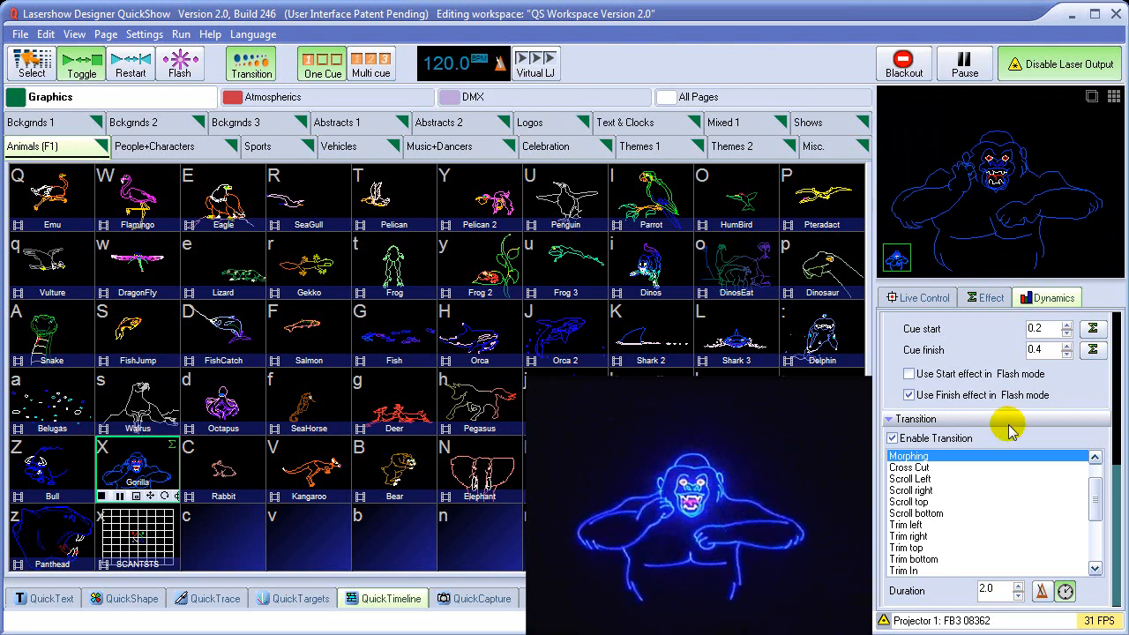
Look over the transition types, hide the Dynamics settings while toggling transitions, and bring the Dynamics settings back.
{"action": "scroll", "coordinate": [1118, 518], "scroll_direction": "up", "scroll_amount": 5}
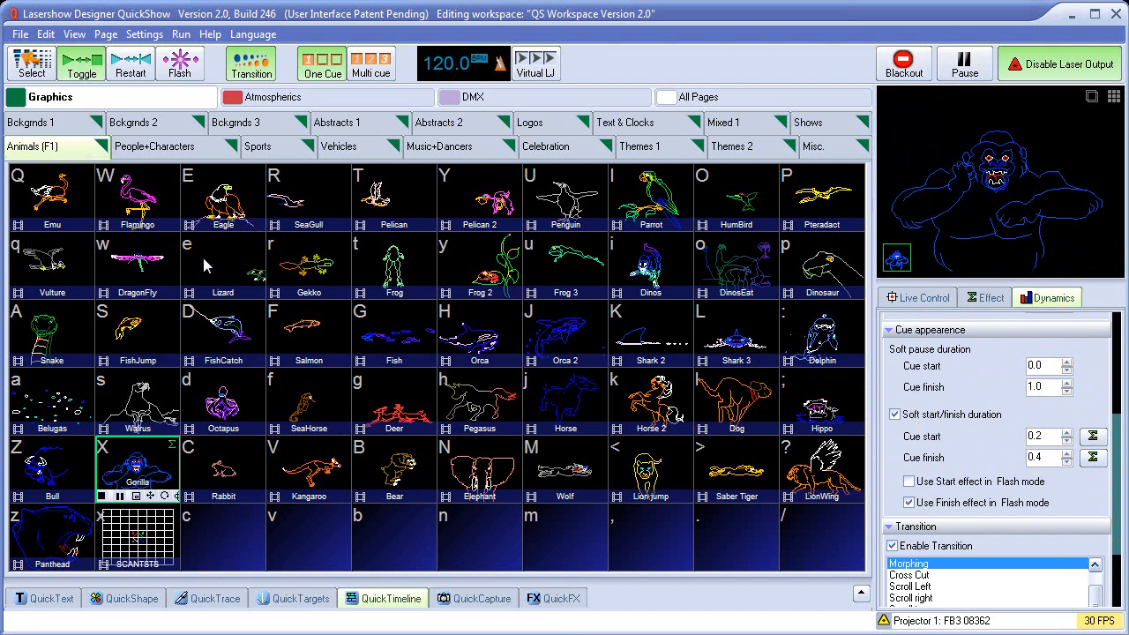
{"action": "left_click", "coordinate": [256, 62]}
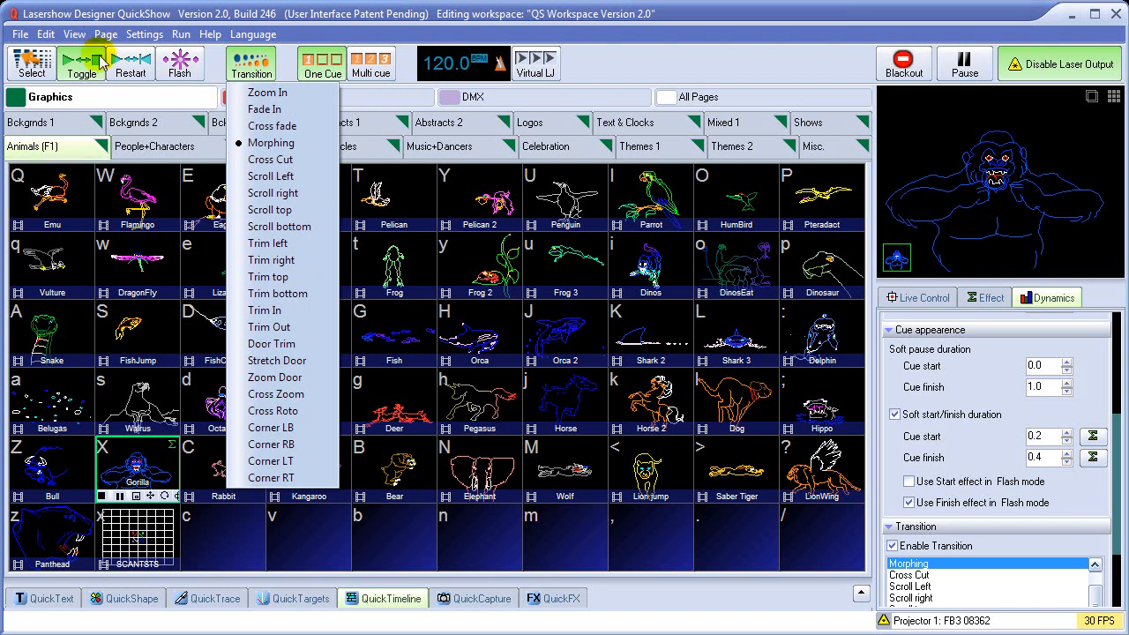
{"action": "left_click", "coordinate": [75, 35]}
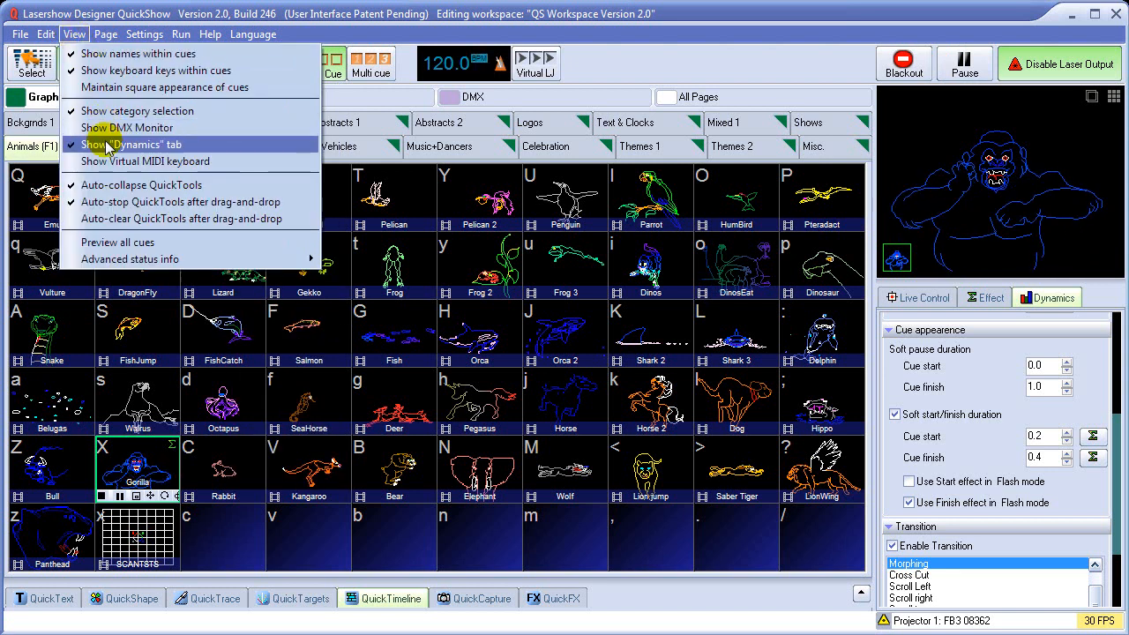
{"action": "left_click", "coordinate": [141, 146]}
{"action": "left_click", "coordinate": [251, 63]}
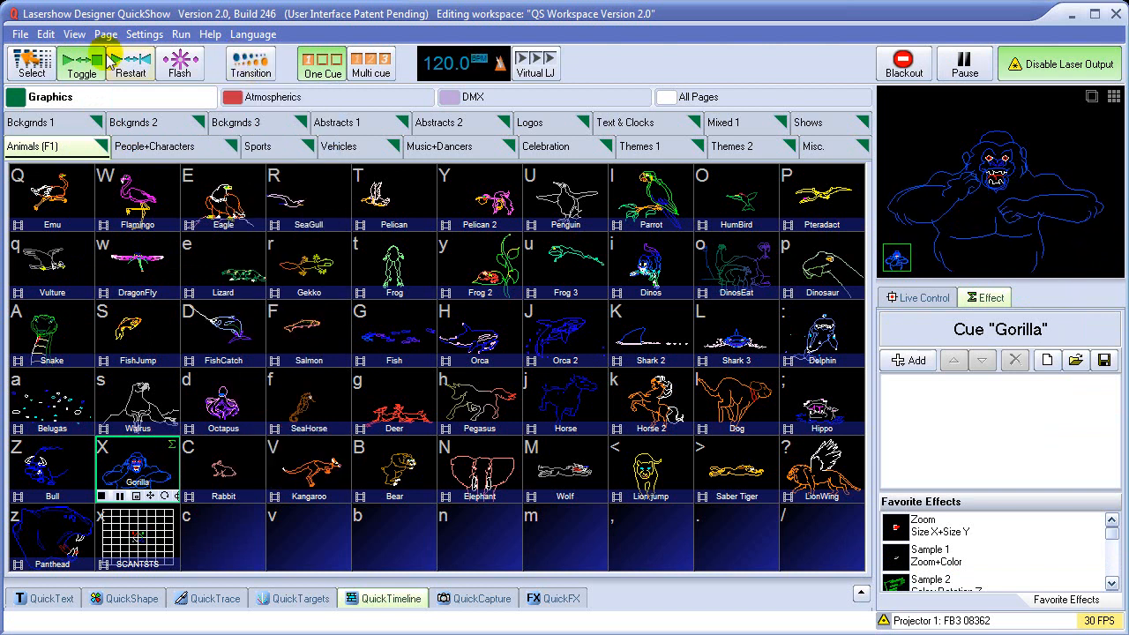
{"action": "left_click", "coordinate": [75, 35]}
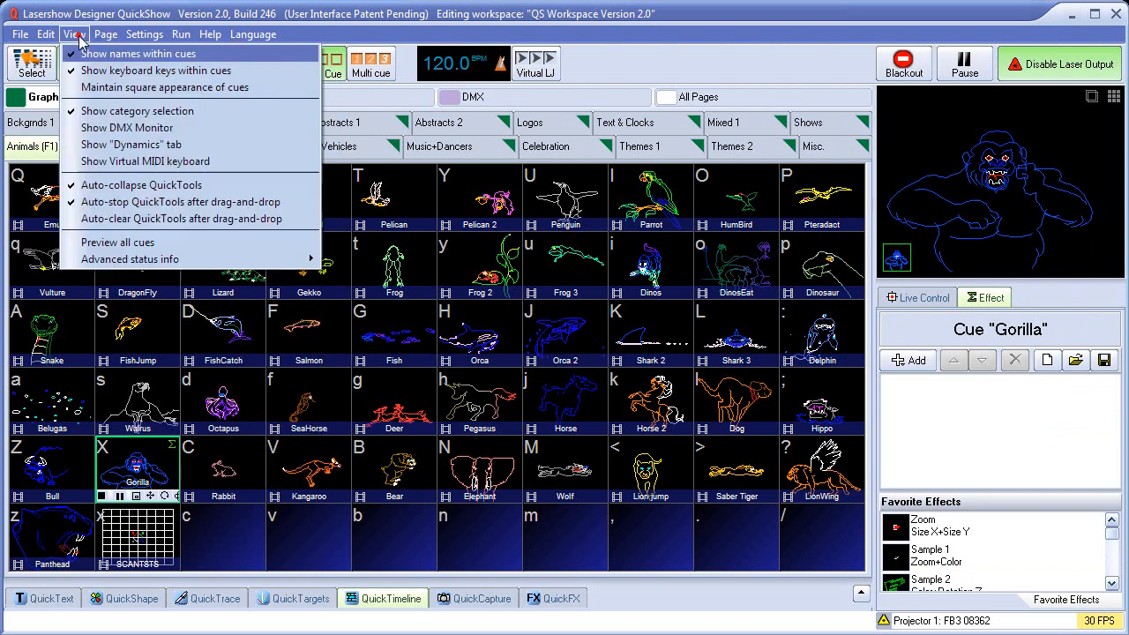
{"action": "left_click", "coordinate": [123, 144]}
{"action": "left_click", "coordinate": [1056, 300]}
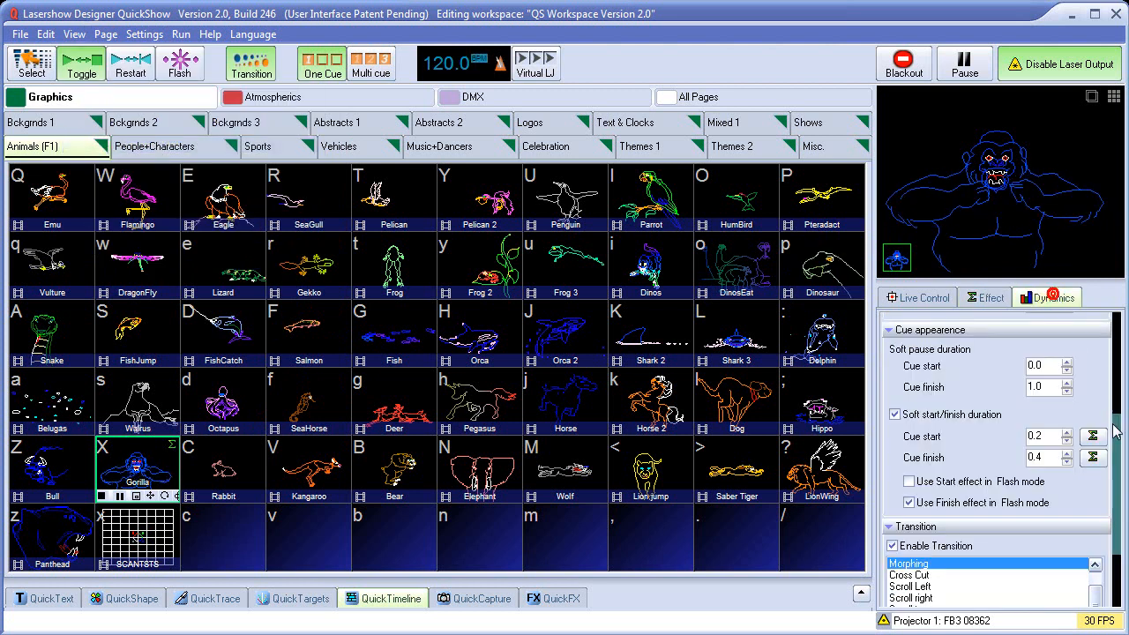
Set the transition duration to 0.5 and return to the Live Control settings.
{"action": "scroll", "coordinate": [1115, 453], "scroll_direction": "down", "scroll_amount": 5}
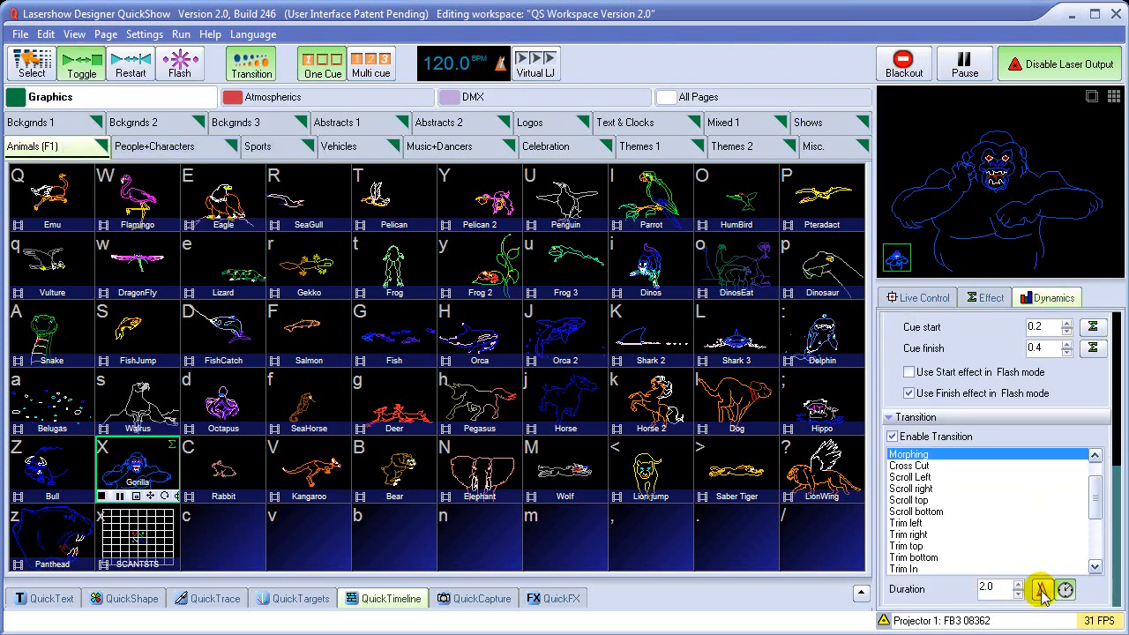
{"action": "double_click", "coordinate": [988, 587]}
{"action": "type", "text": ".5"}
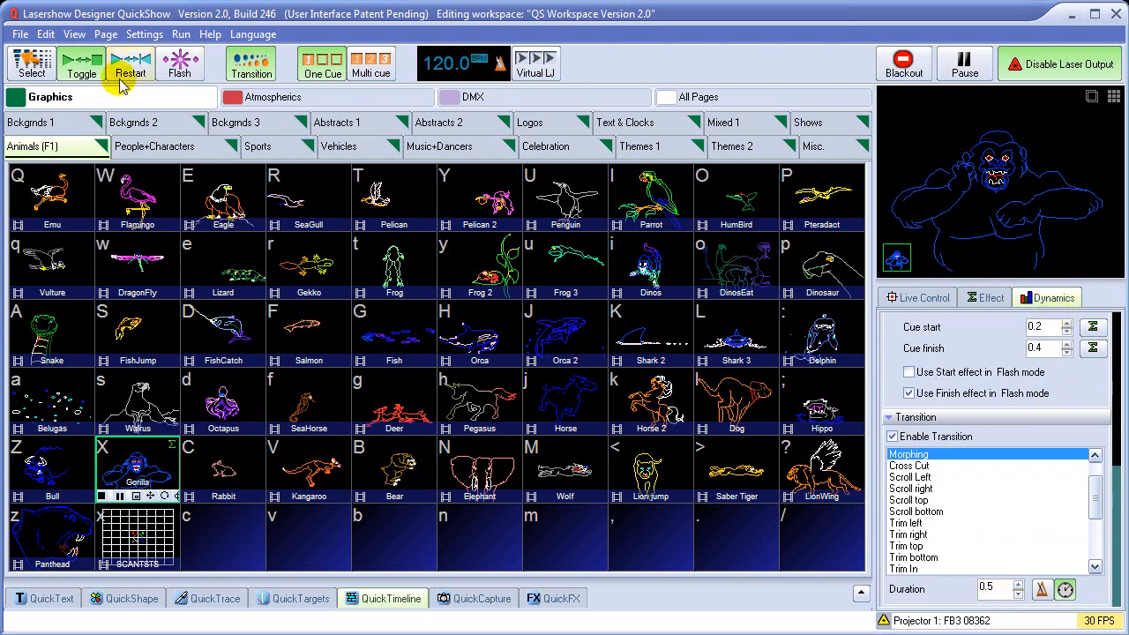
{"action": "left_click", "coordinate": [917, 297]}
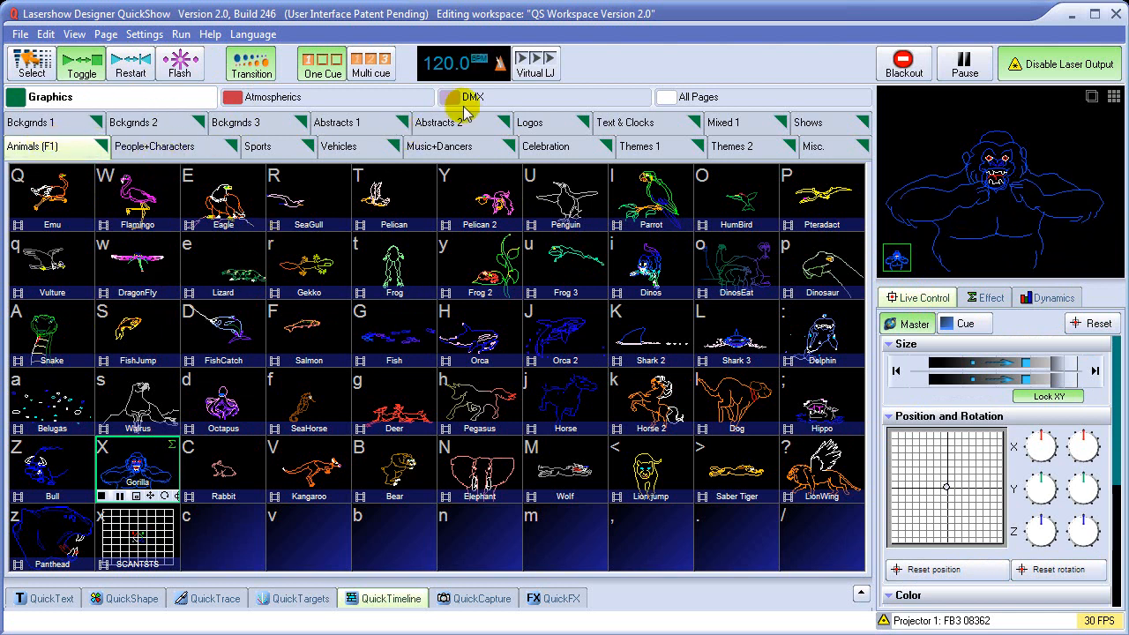
Demonstrate One Cue playback by triggering Emu, Pelican, Frog, Fish, Orca, Pegasus and Horse one after another.
{"action": "left_click", "coordinate": [62, 210]}
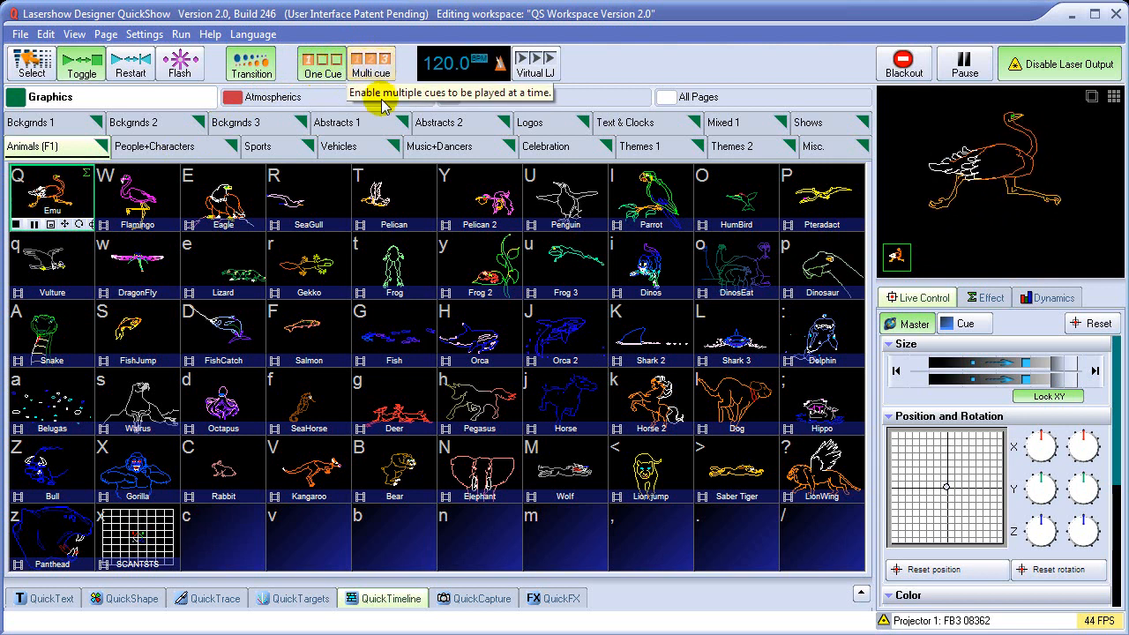
{"action": "left_click", "coordinate": [386, 203]}
{"action": "left_click", "coordinate": [414, 280]}
{"action": "left_click", "coordinate": [401, 339]}
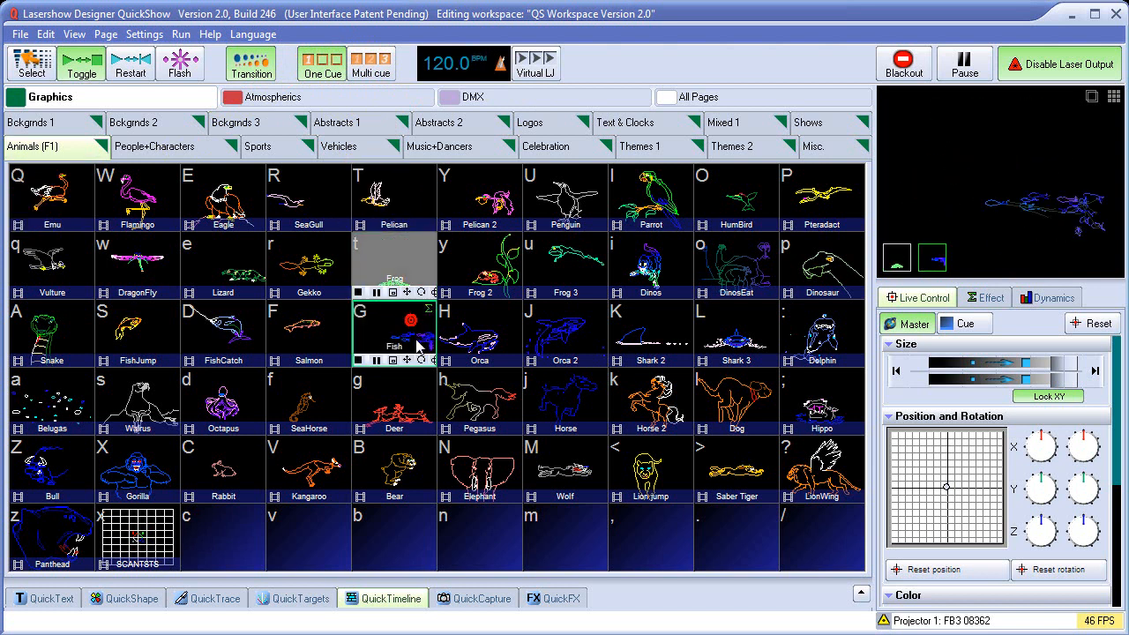
{"action": "left_click", "coordinate": [499, 365]}
{"action": "left_click", "coordinate": [461, 411]}
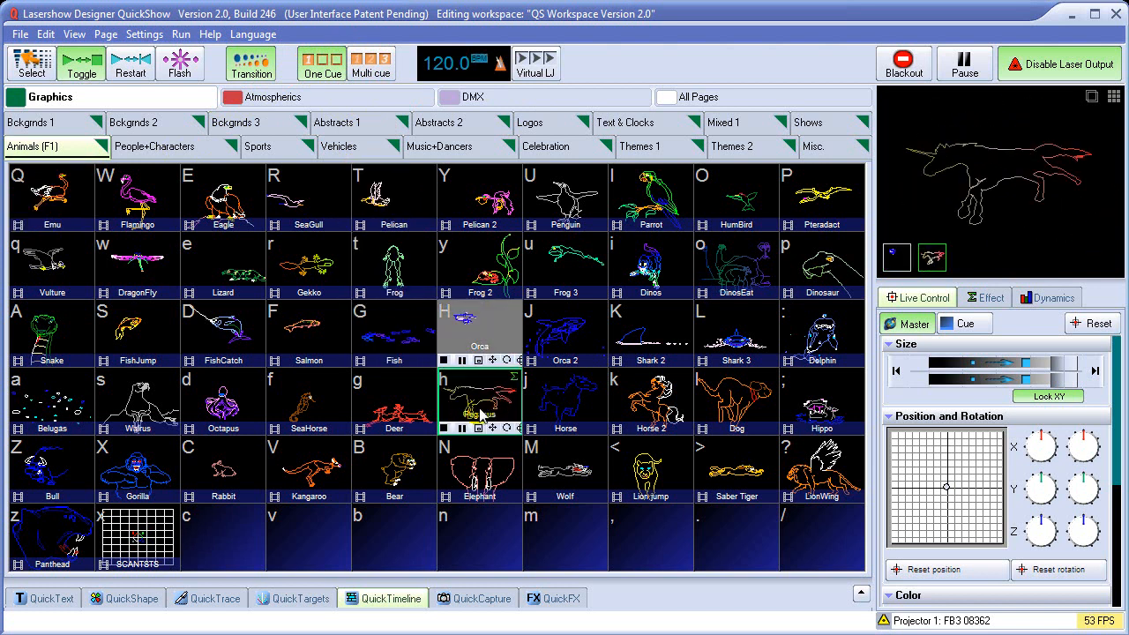
{"action": "left_click", "coordinate": [586, 408]}
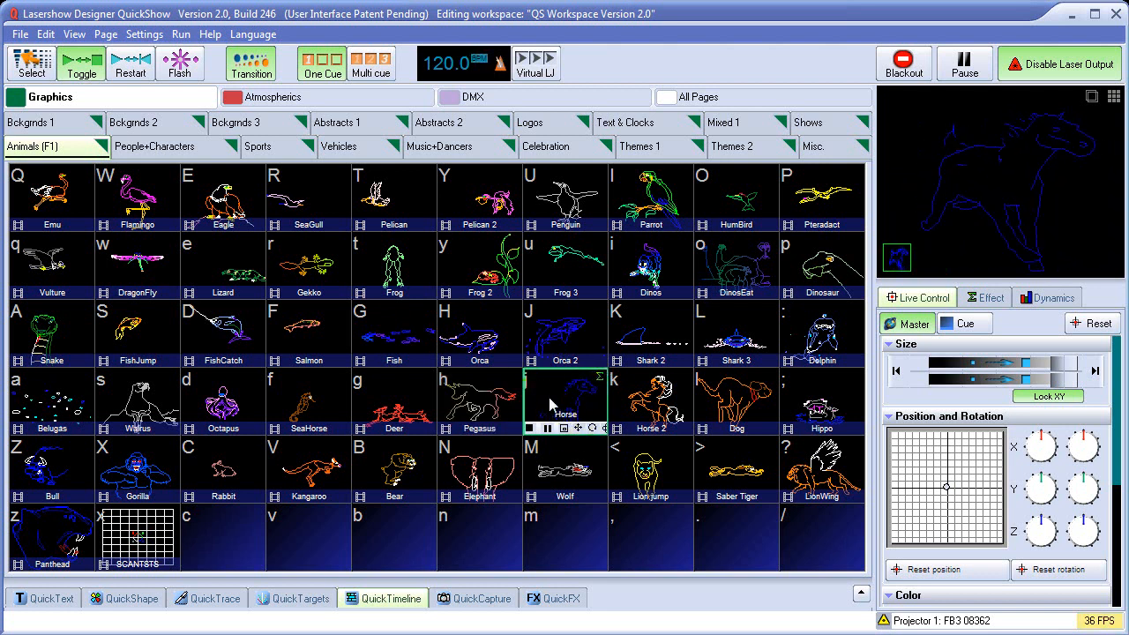
In the Atmospherics category, play the Cross Sequence and Color Sequence target cues, followed by Cue 04 from Fans of Beams.
{"action": "left_click", "coordinate": [312, 97]}
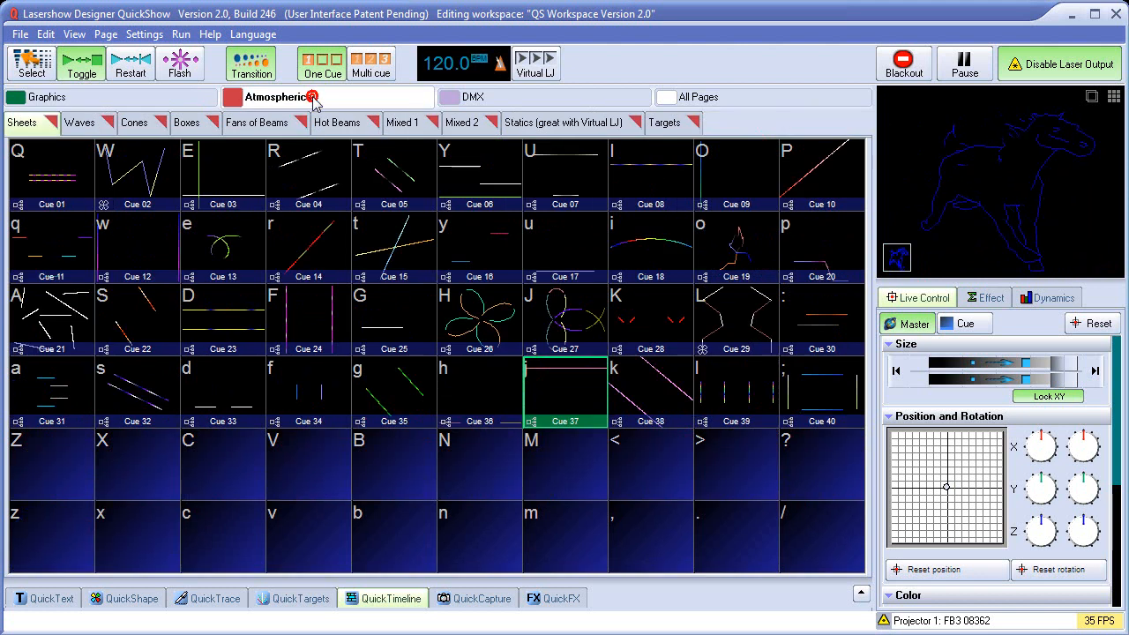
{"action": "left_click", "coordinate": [658, 129]}
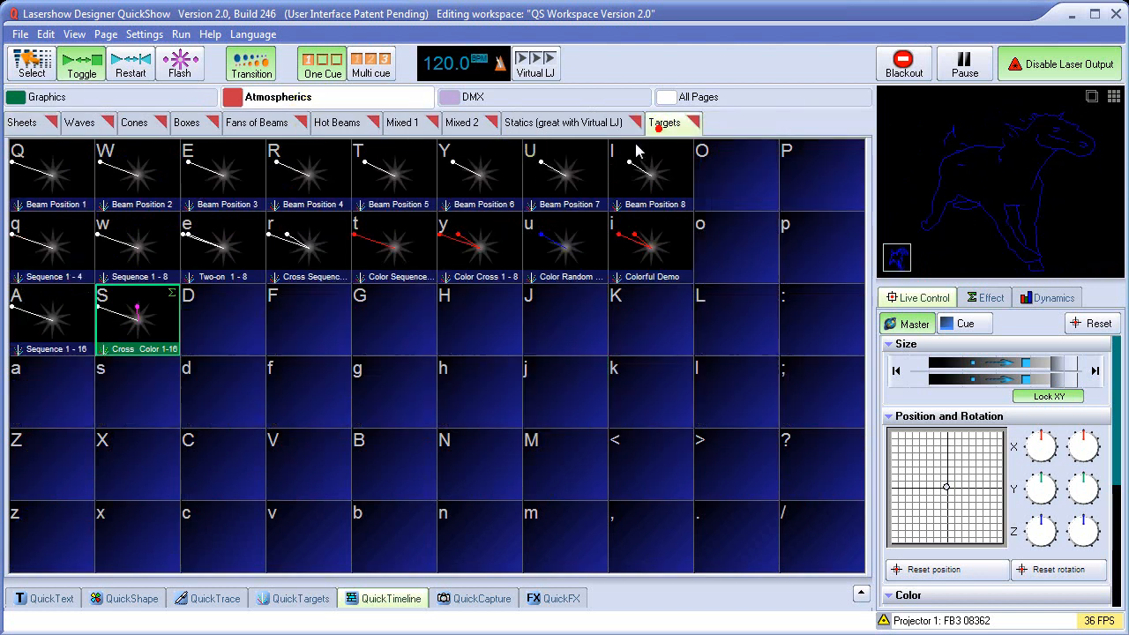
{"action": "left_click", "coordinate": [310, 253]}
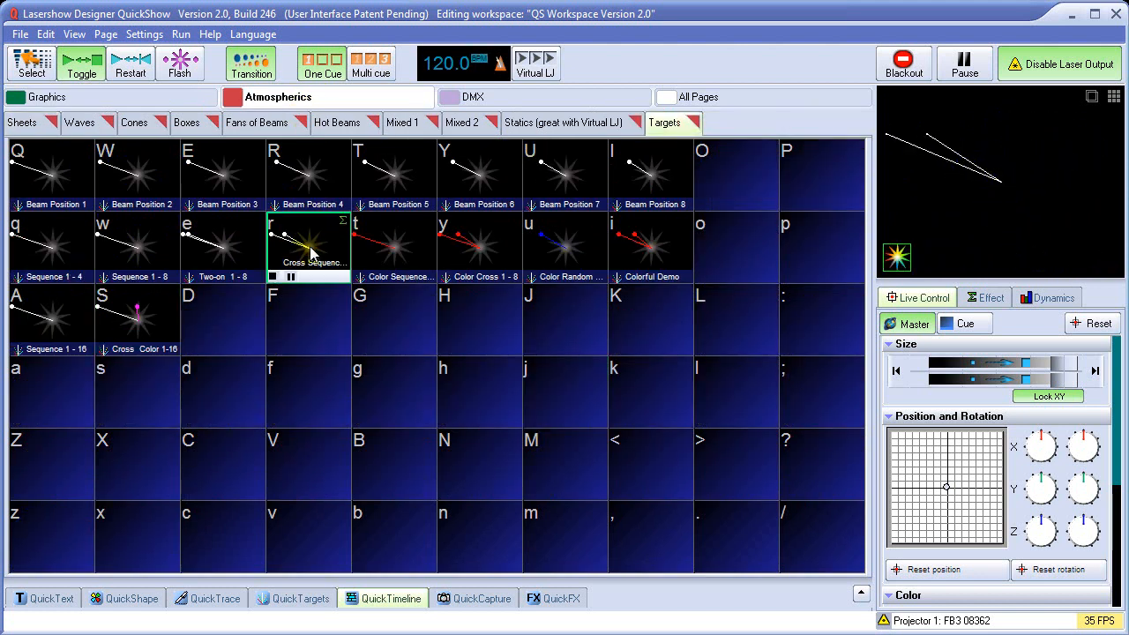
{"action": "left_click", "coordinate": [402, 256]}
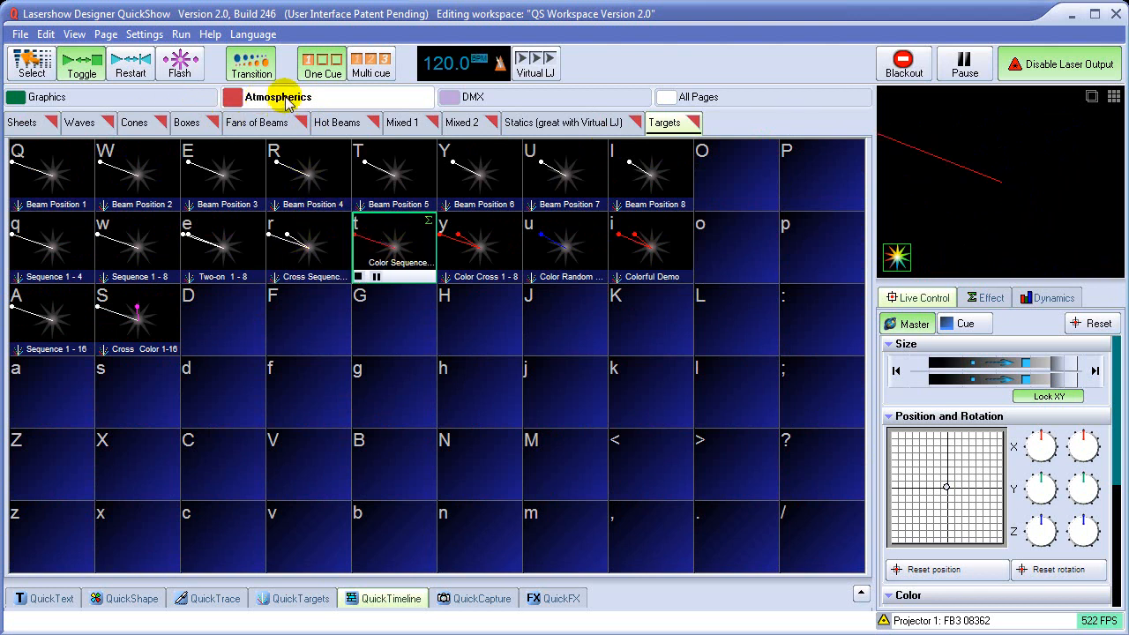
{"action": "left_click", "coordinate": [257, 123]}
{"action": "left_click", "coordinate": [307, 182]}
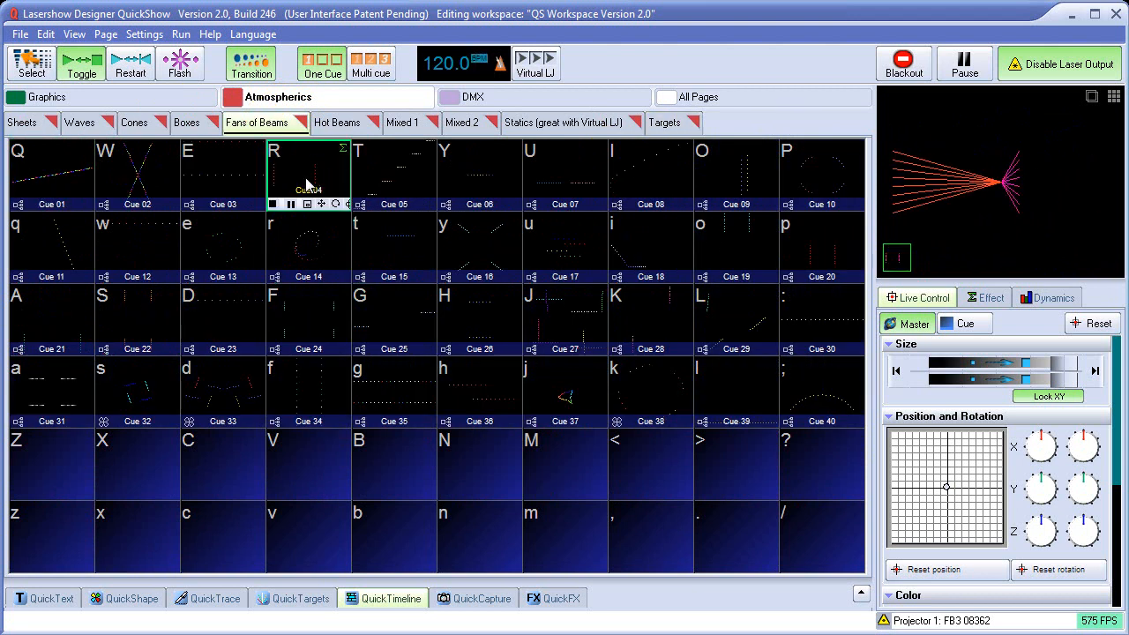
In the Graphics category's Music+Dancers page, play DrumRoll, TikiDrum and DrumKit in turn, ending on DrumRoll.
{"action": "left_click", "coordinate": [140, 97]}
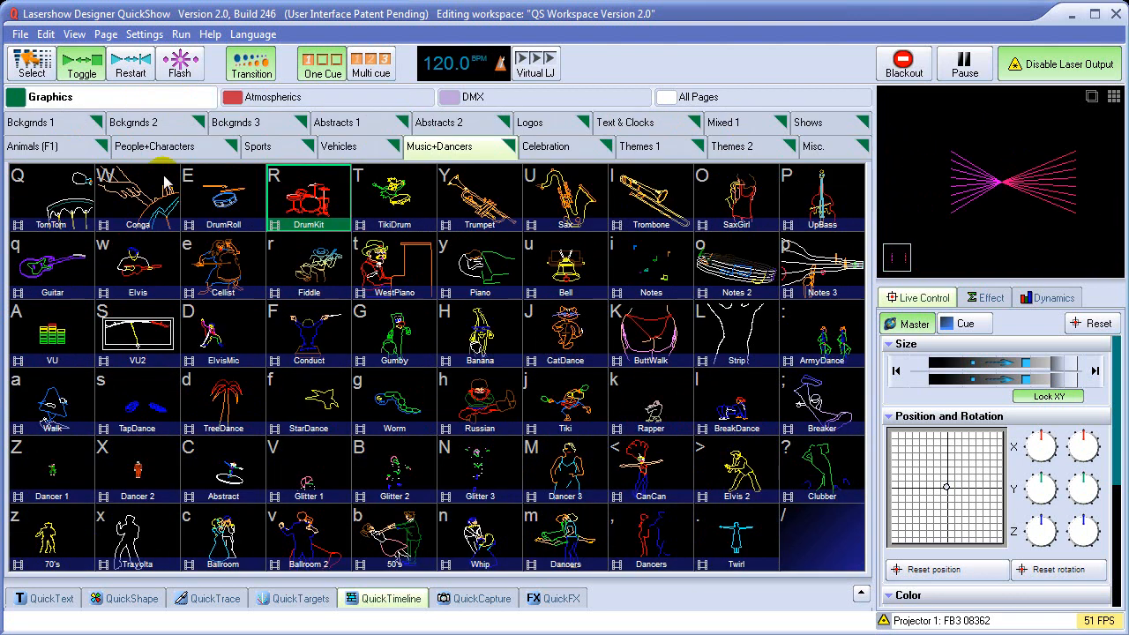
{"action": "left_click", "coordinate": [232, 206]}
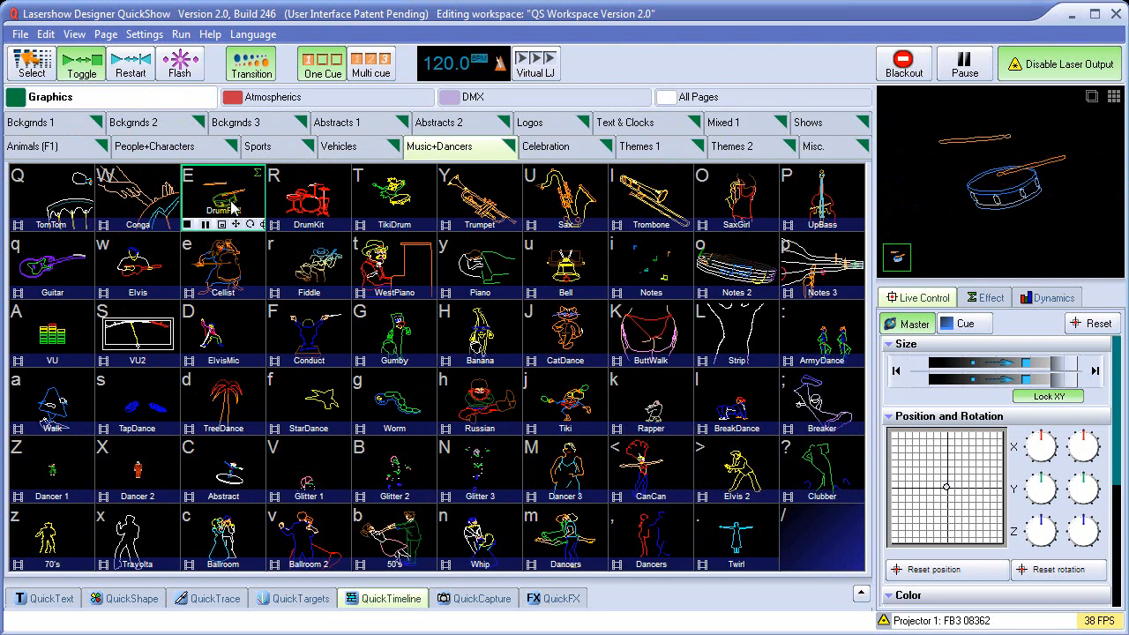
{"action": "left_click", "coordinate": [390, 604]}
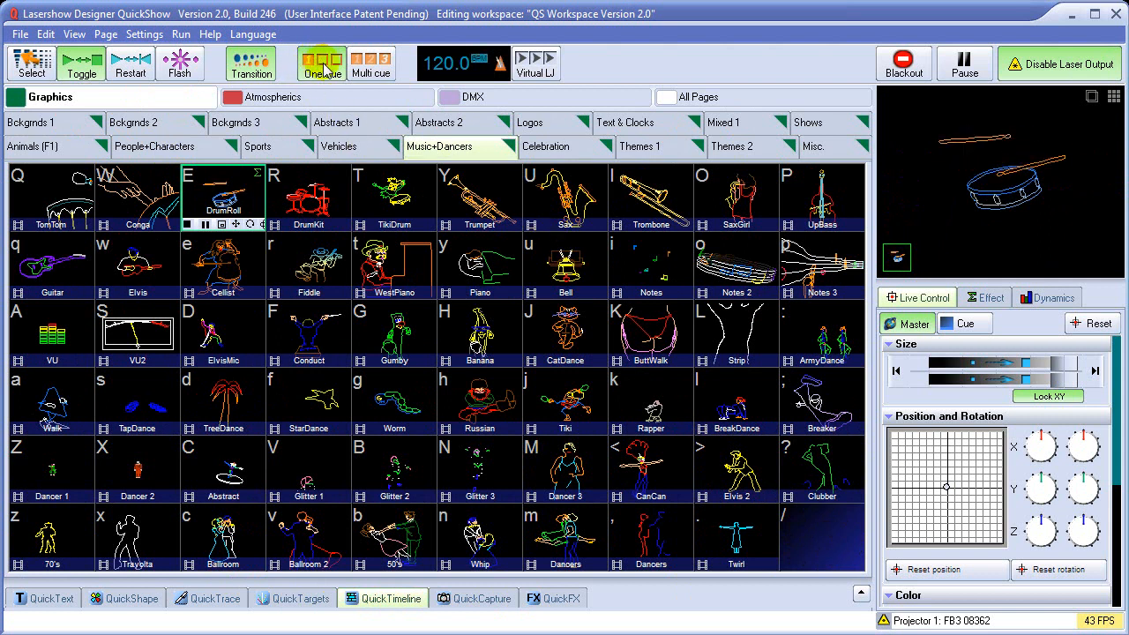
{"action": "left_click", "coordinate": [393, 198]}
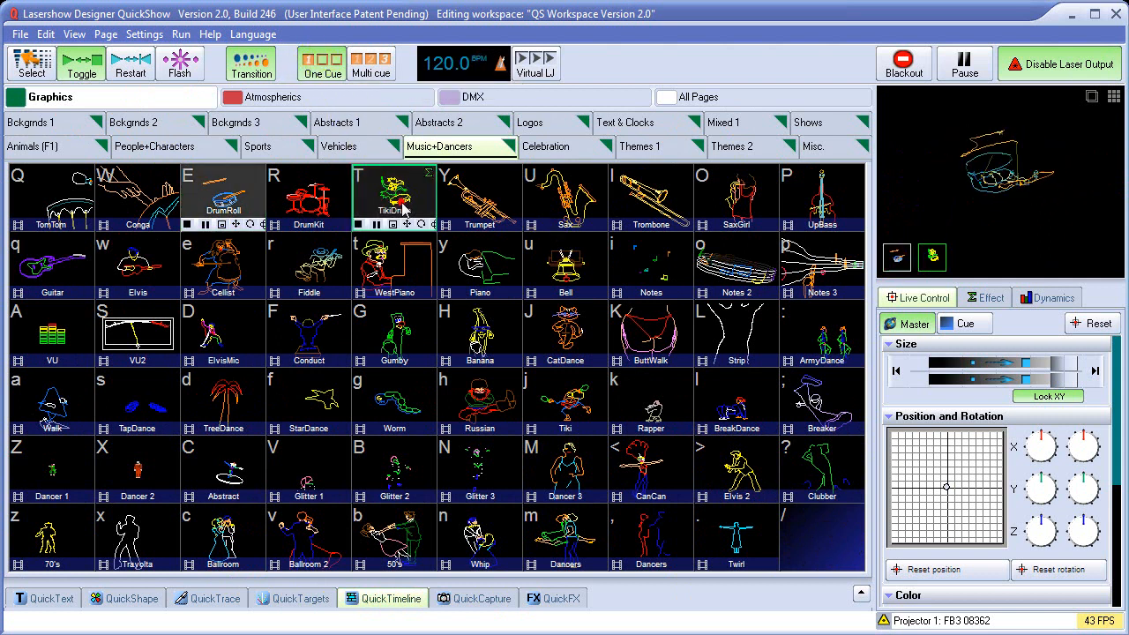
{"action": "left_click", "coordinate": [323, 202]}
{"action": "left_click", "coordinate": [249, 196]}
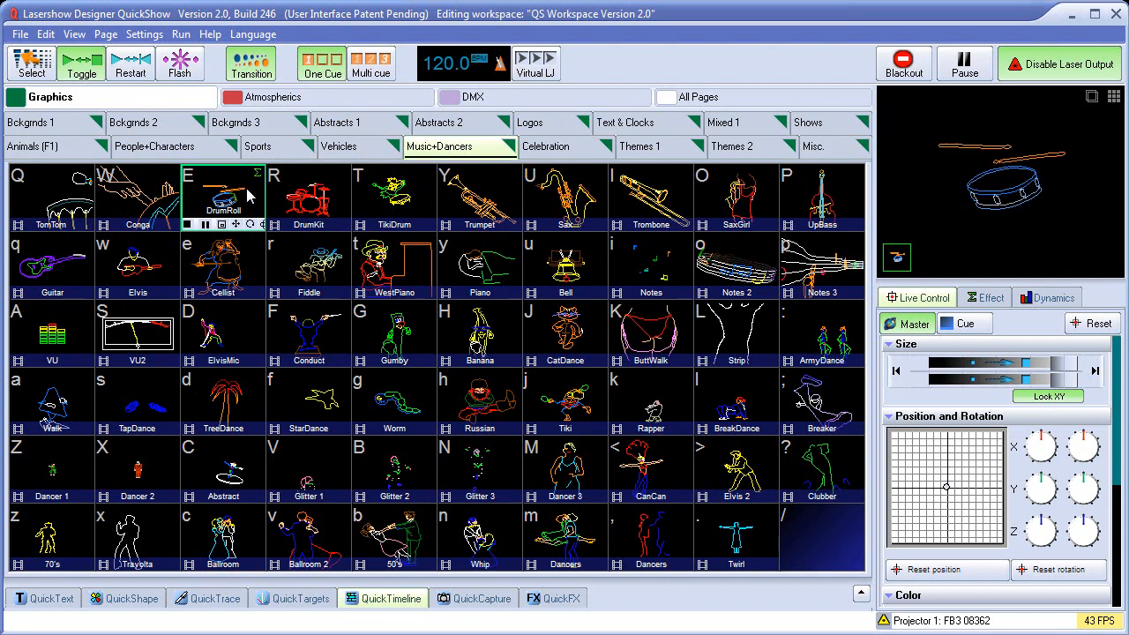
On the Animals page, enable Multi Cue playback and layer the Emu, SeaGull and Pelican cues.
{"action": "left_click", "coordinate": [49, 148]}
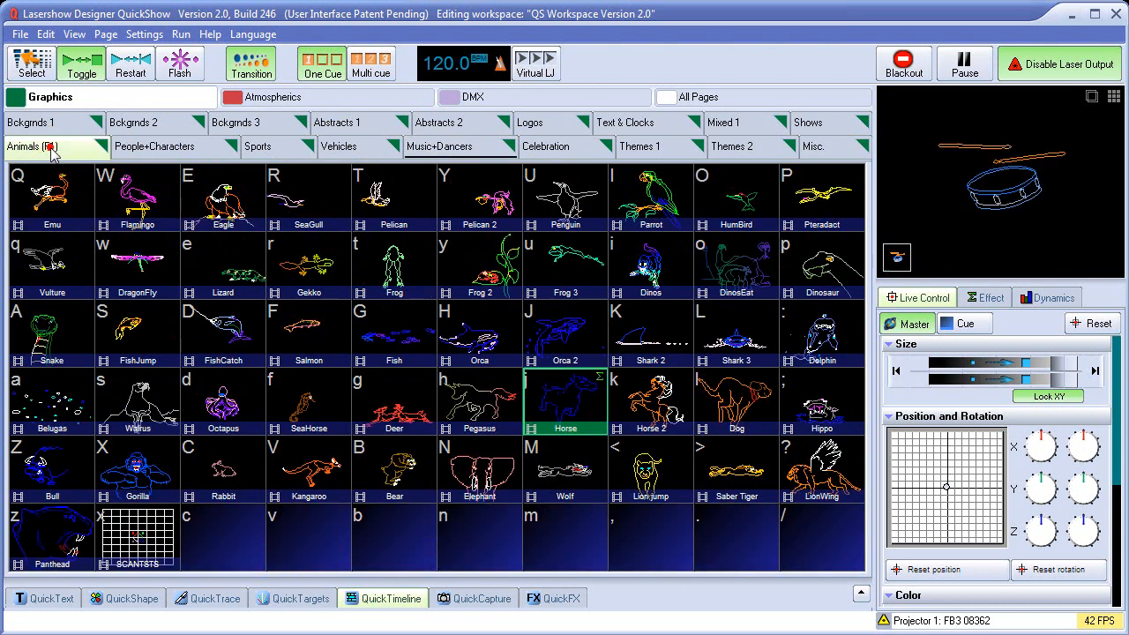
{"action": "left_click", "coordinate": [55, 201]}
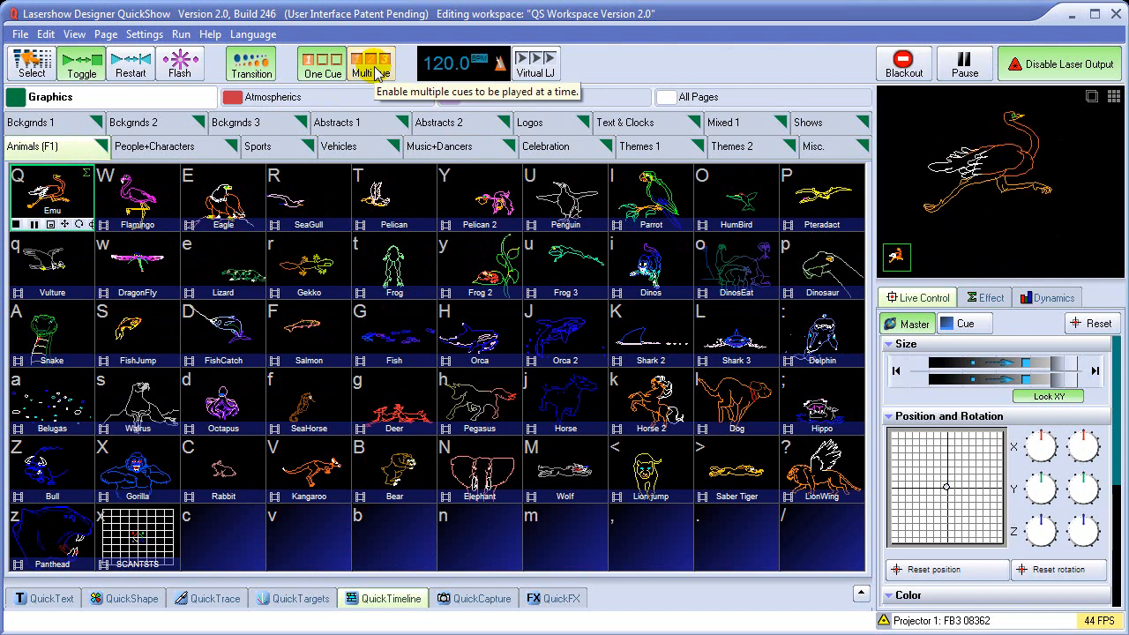
{"action": "left_click", "coordinate": [372, 70]}
{"action": "left_click", "coordinate": [55, 202]}
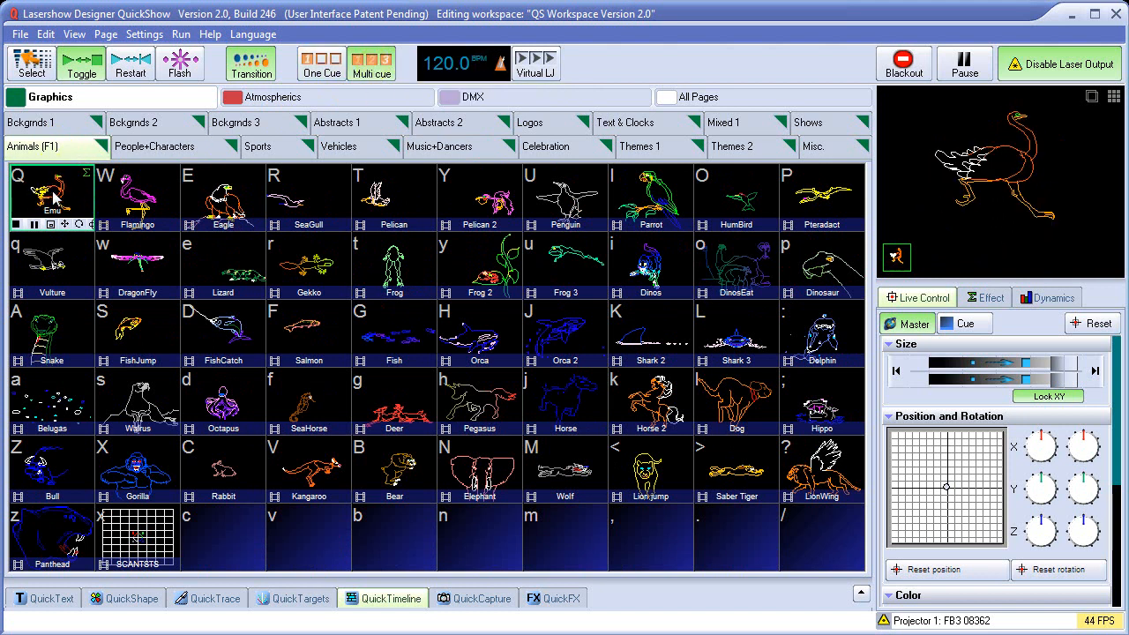
{"action": "left_click", "coordinate": [296, 209]}
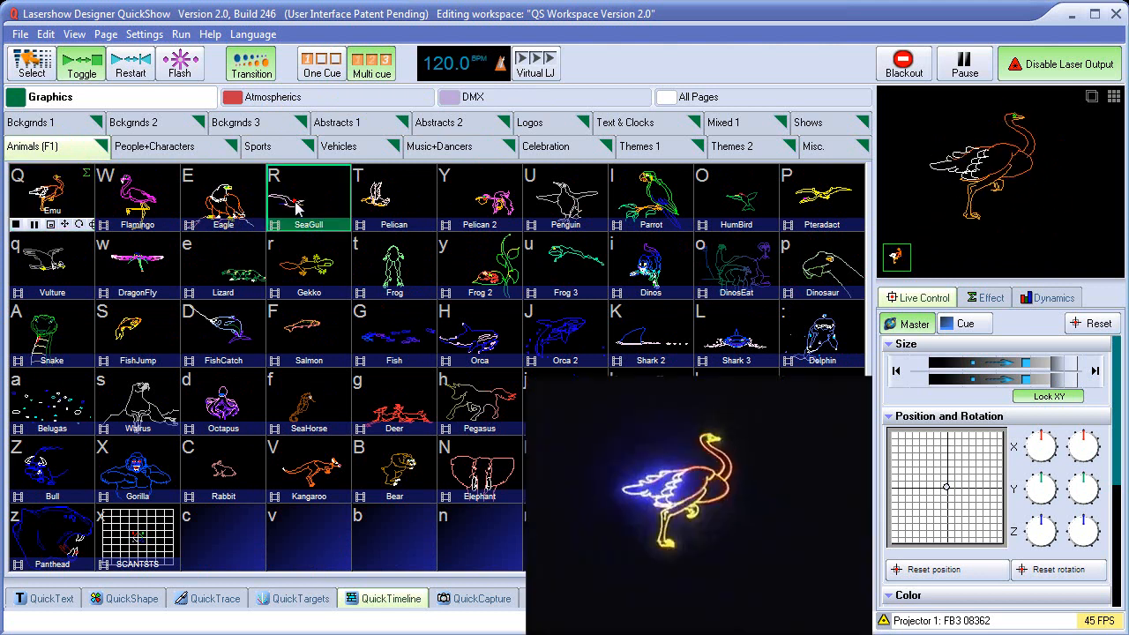
{"action": "left_click", "coordinate": [399, 202]}
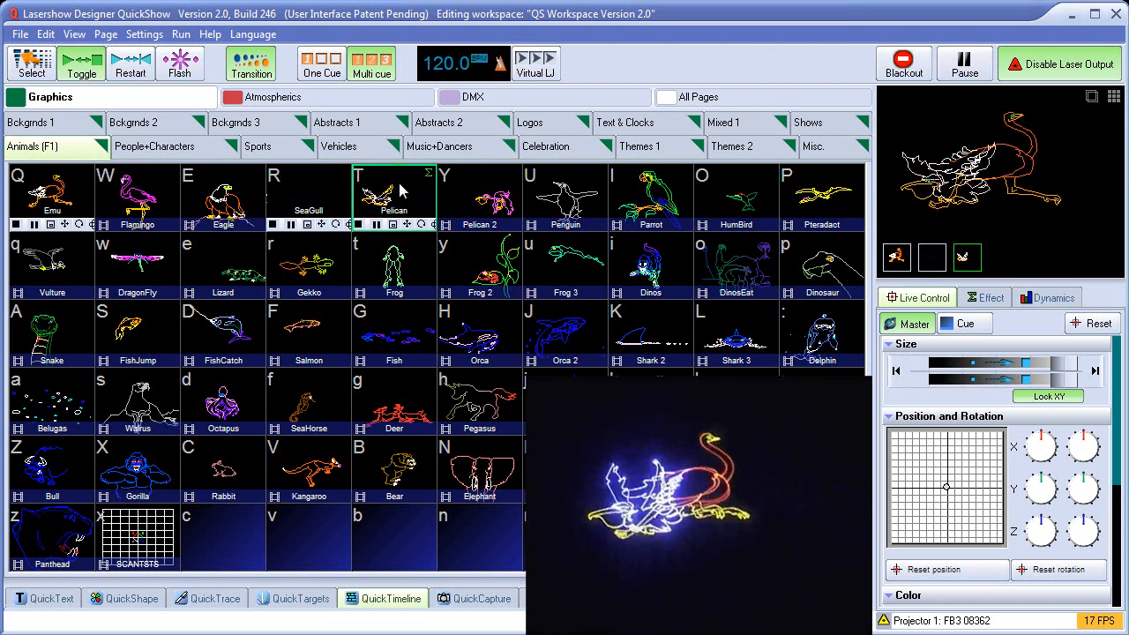
Set the Multi Cue limit to 2 per Grid.
{"action": "right_click", "coordinate": [260, 71]}
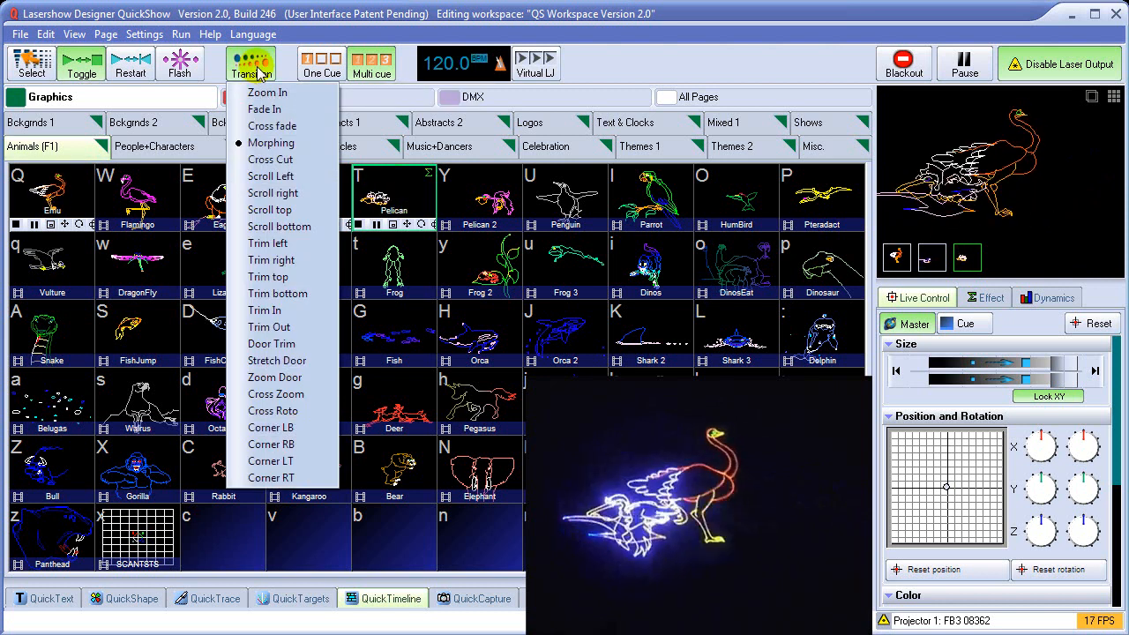
{"action": "right_click", "coordinate": [373, 63]}
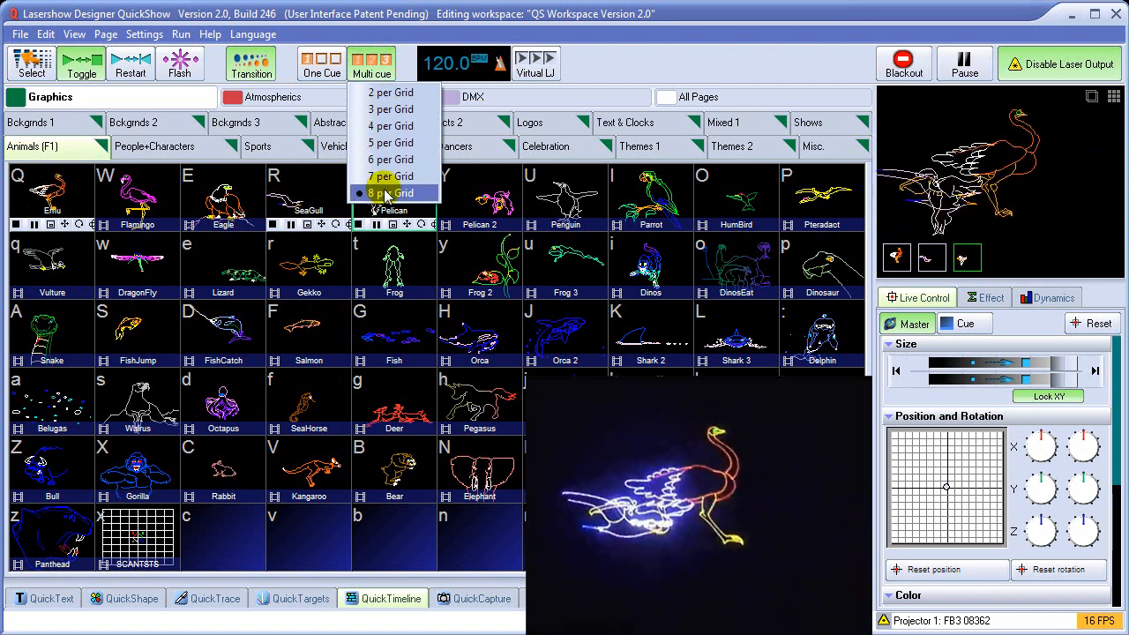
{"action": "left_click", "coordinate": [393, 94]}
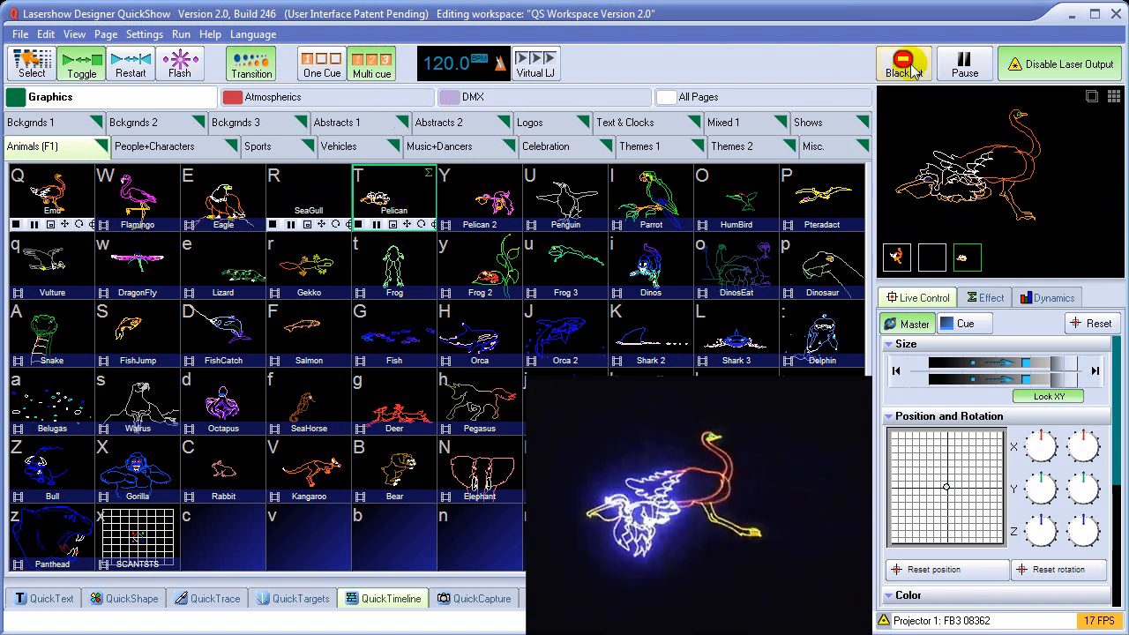
Switch to One Cue playback and play the Emu and Flamingo cues in turn on the Animals page.
{"action": "left_click", "coordinate": [322, 63]}
{"action": "left_click", "coordinate": [50, 190]}
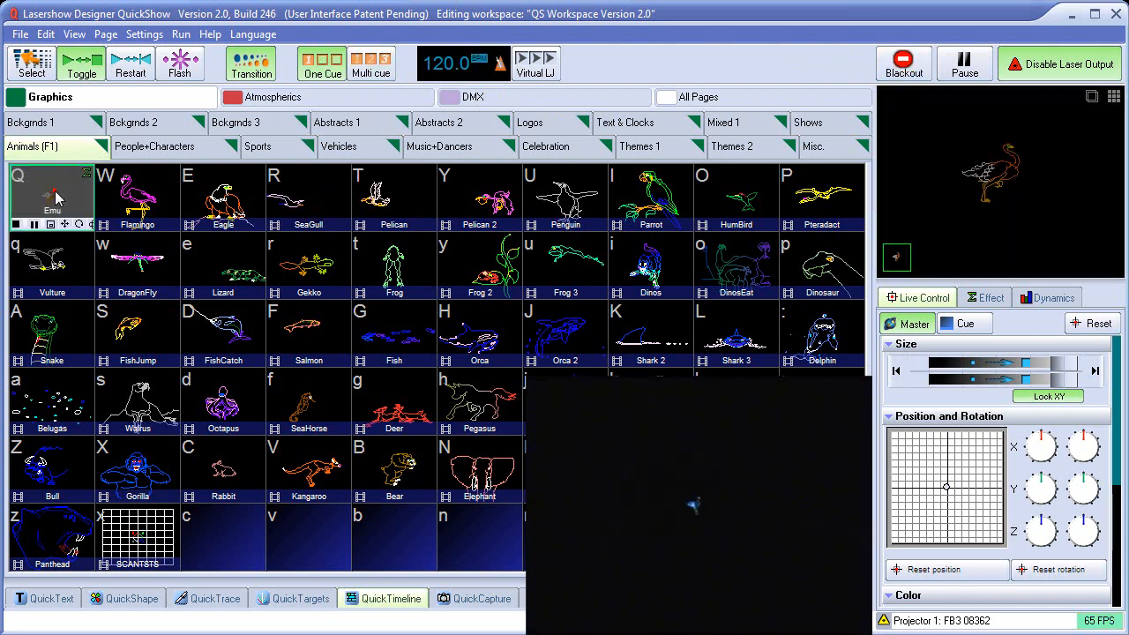
{"action": "left_click", "coordinate": [146, 201]}
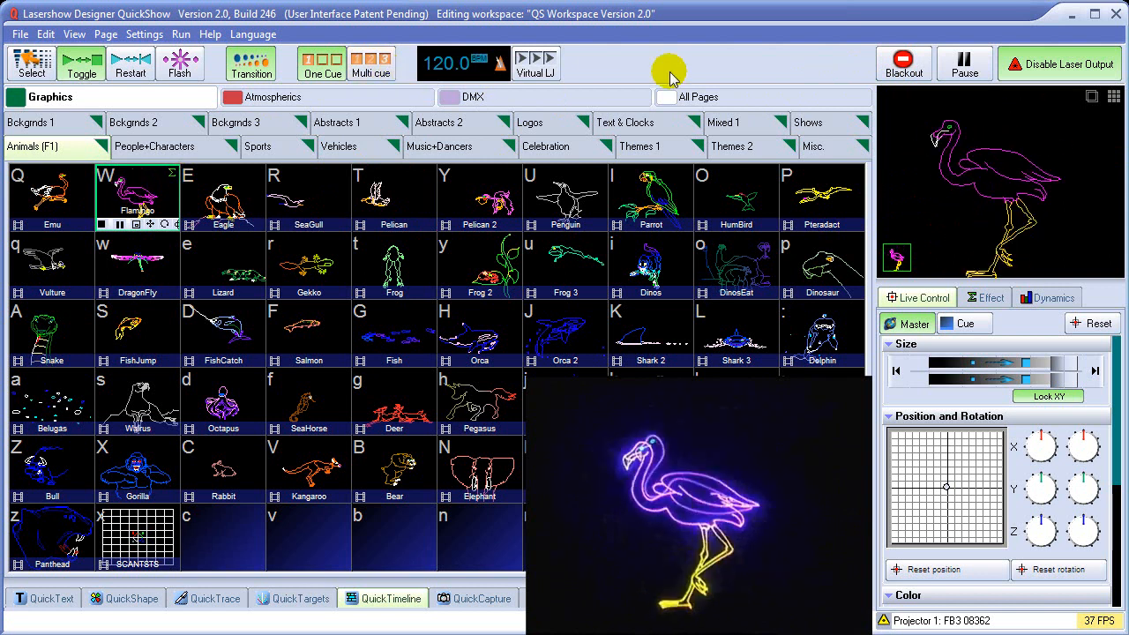
Return to Multi Cue playback with a cue limit and add Eagle, Emu, Vulture, DragonFly and Emu again in succession.
{"action": "left_click", "coordinate": [370, 65]}
{"action": "left_click", "coordinate": [390, 108]}
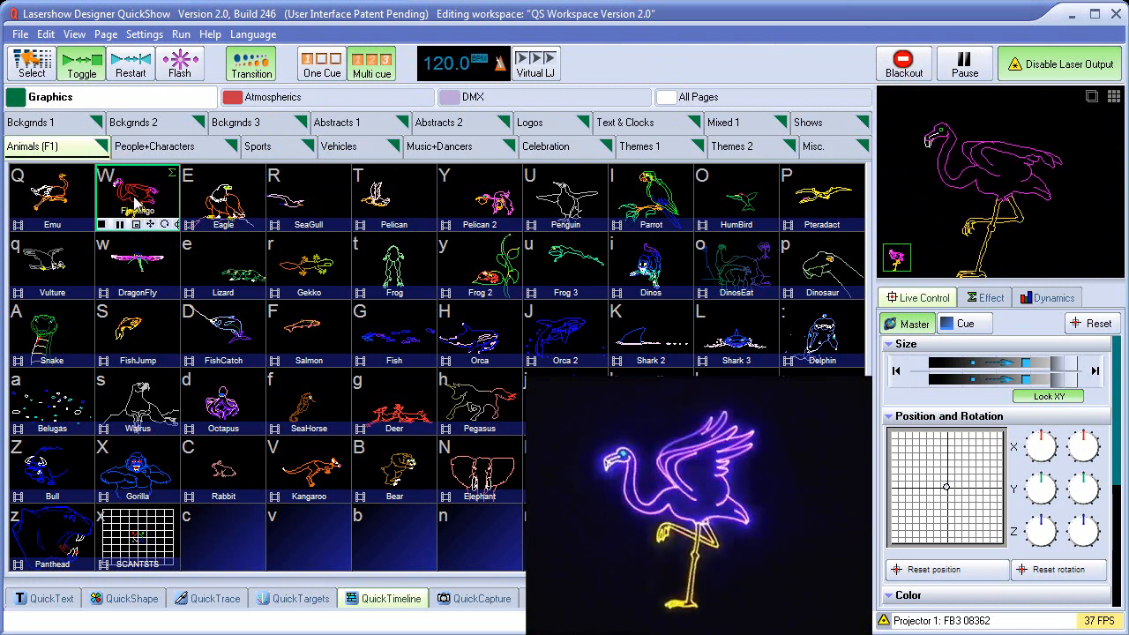
{"action": "left_click", "coordinate": [226, 208]}
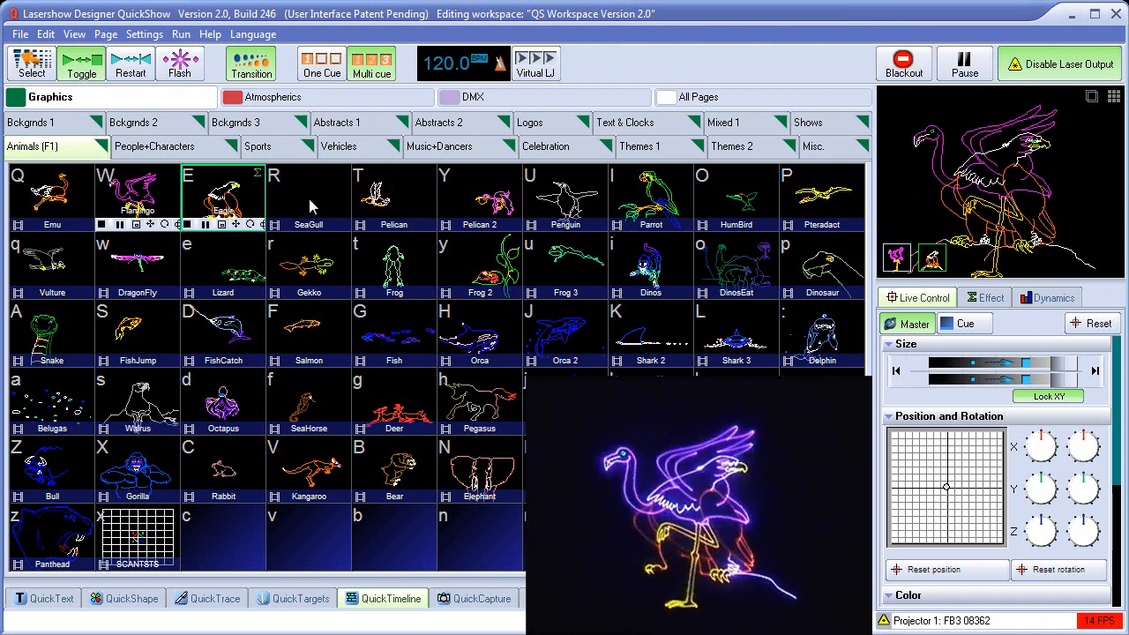
{"action": "left_click", "coordinate": [57, 209]}
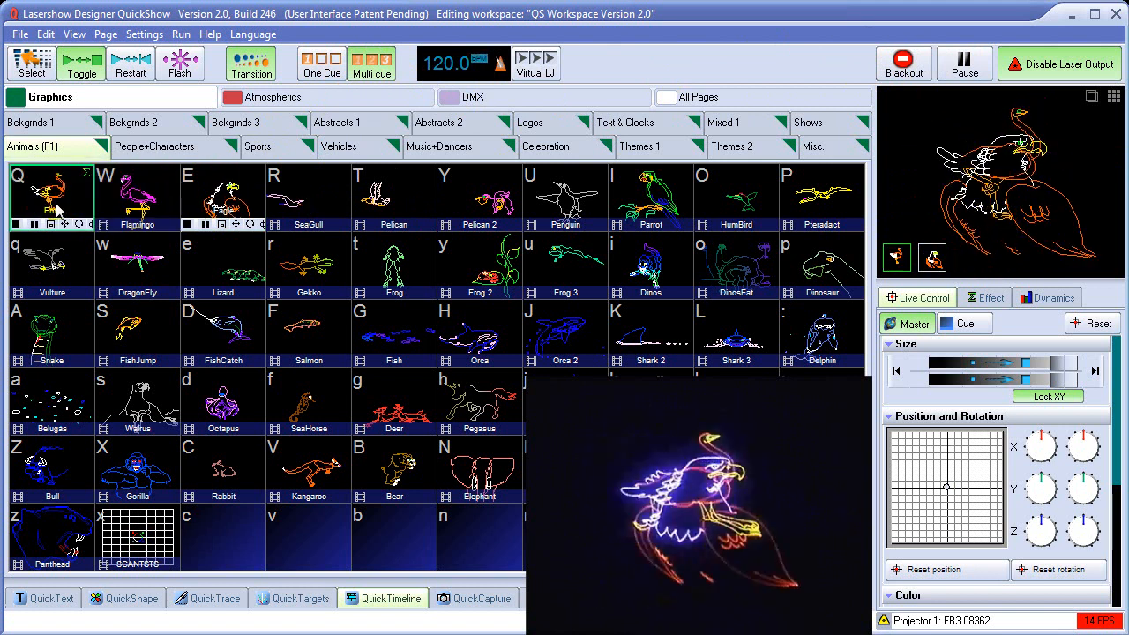
{"action": "left_click", "coordinate": [54, 262]}
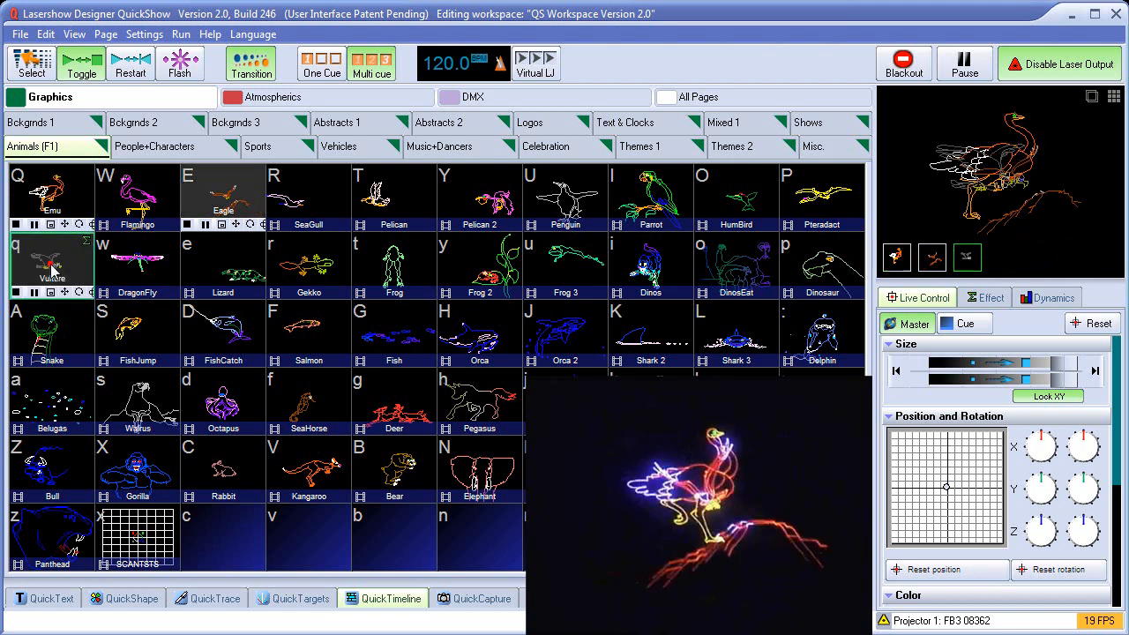
{"action": "left_click", "coordinate": [143, 275]}
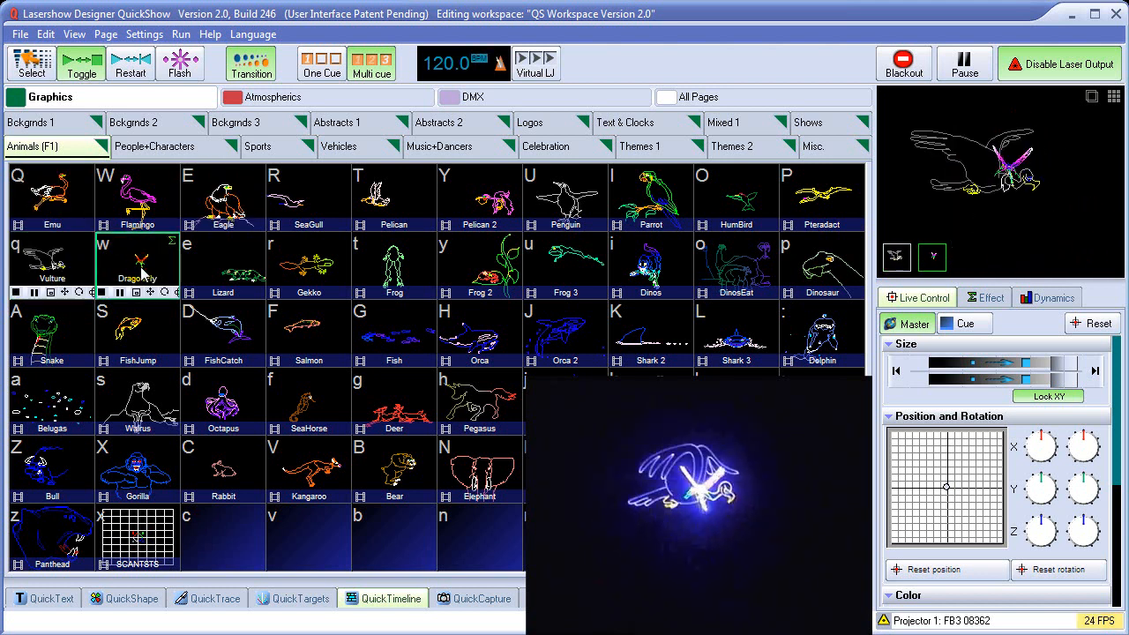
{"action": "left_click", "coordinate": [45, 205]}
Choose a Multi Cue limit option again and layer the SeaGull, Pelican and Emu cues.
{"action": "left_click", "coordinate": [371, 64]}
{"action": "left_click", "coordinate": [391, 110]}
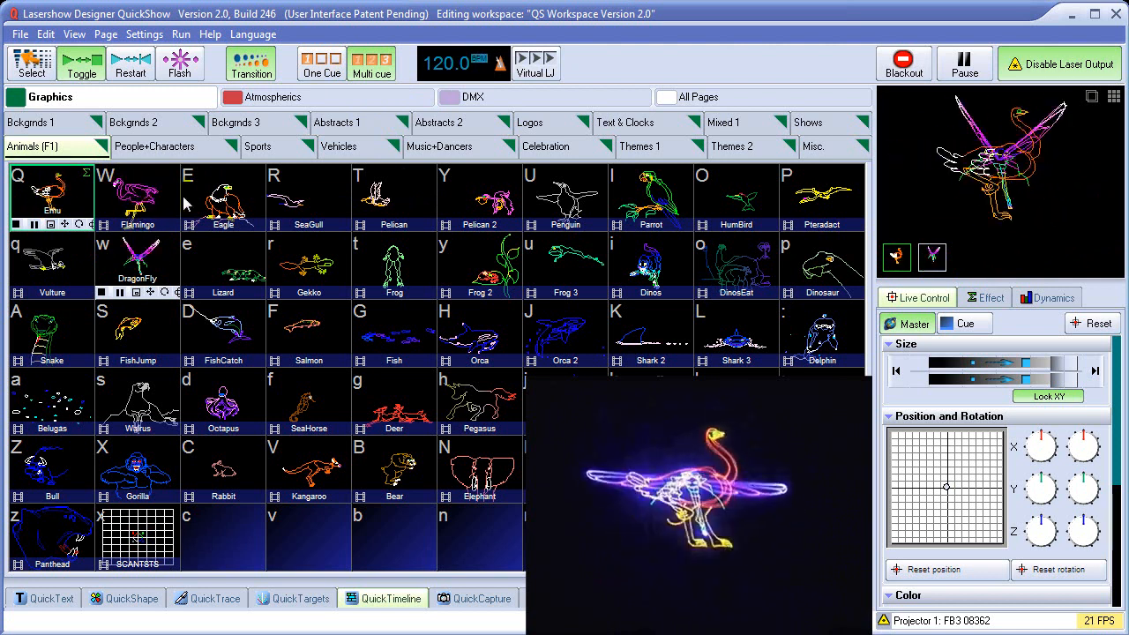
{"action": "left_click", "coordinate": [307, 198]}
{"action": "left_click", "coordinate": [391, 202]}
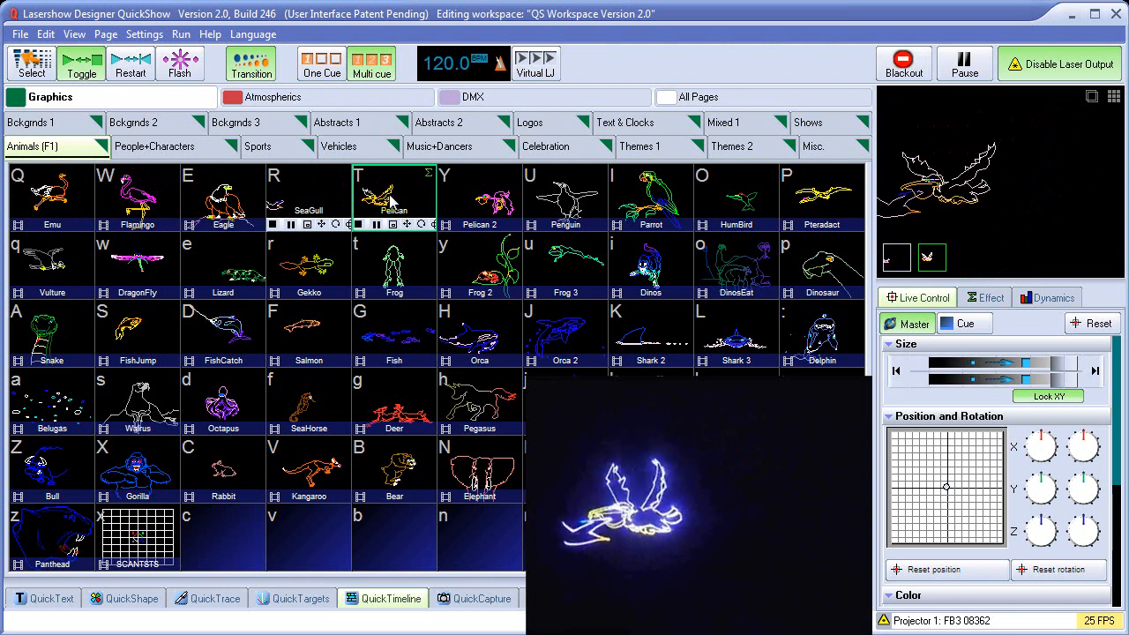
{"action": "left_click", "coordinate": [60, 206]}
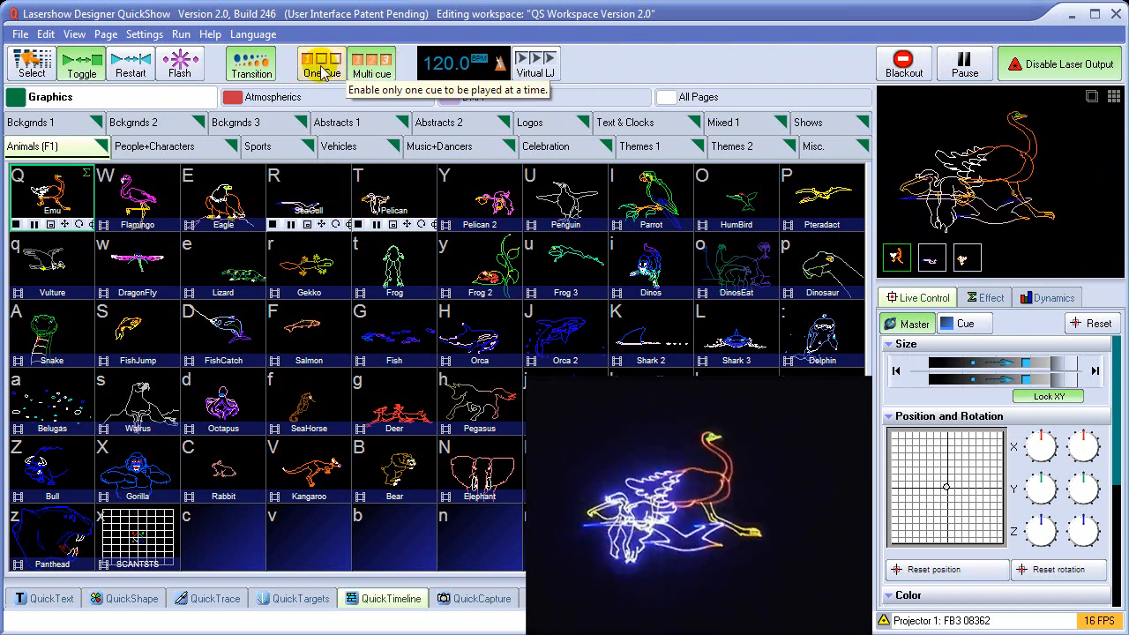
{"action": "left_click", "coordinate": [374, 75]}
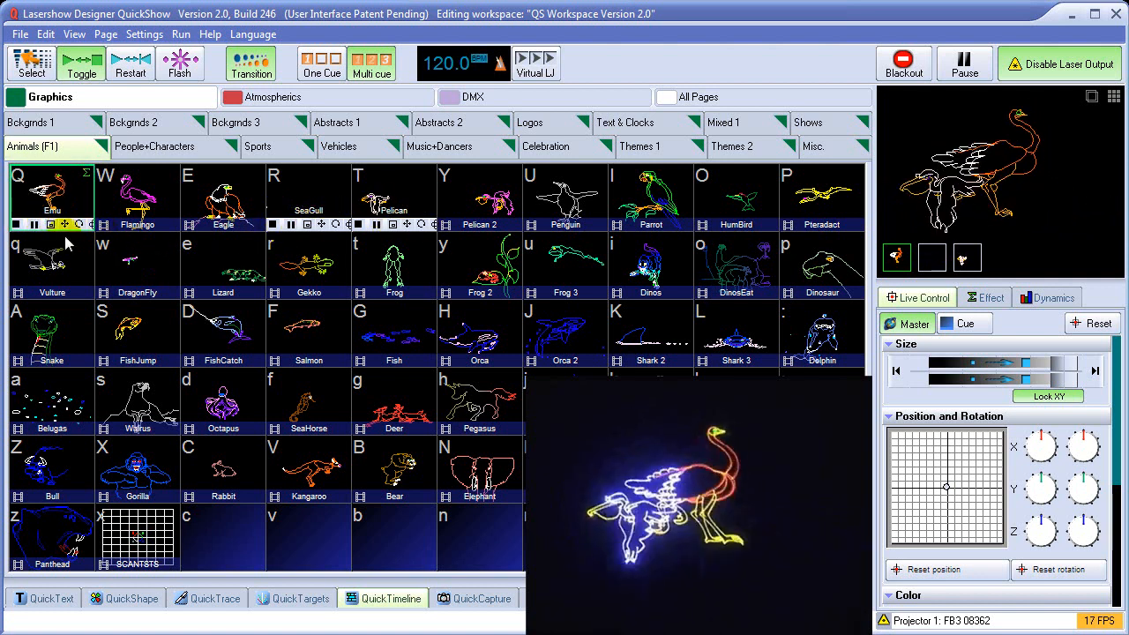
Stop only the Emu cue with its on-cue control and play it again alongside SeaGull and Pelican.
{"action": "left_click", "coordinate": [16, 225]}
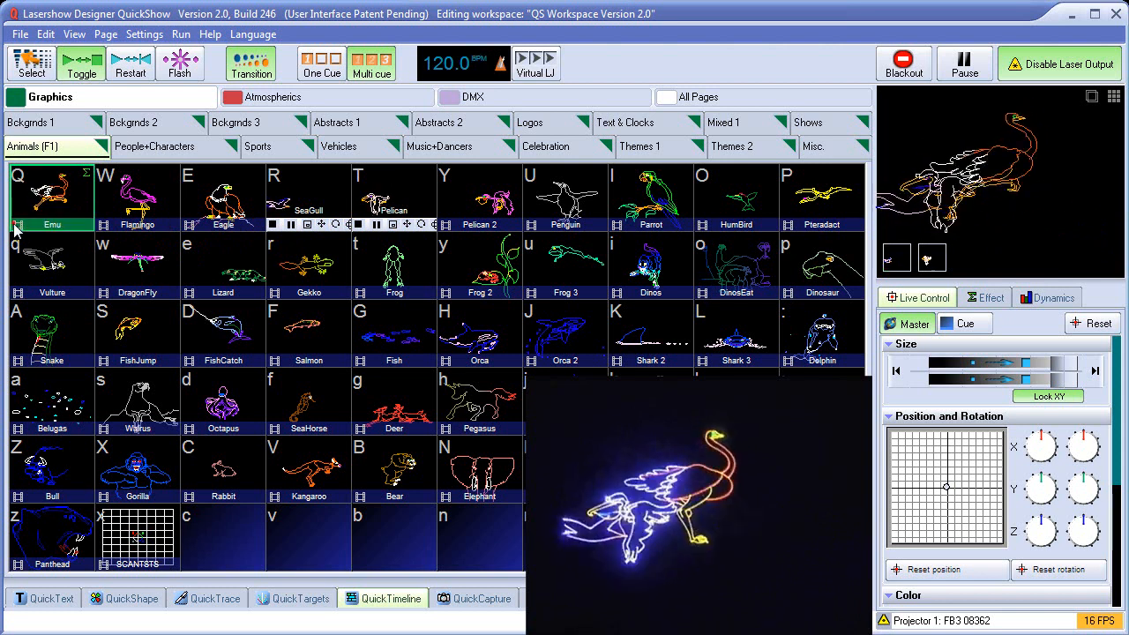
{"action": "left_click", "coordinate": [60, 196]}
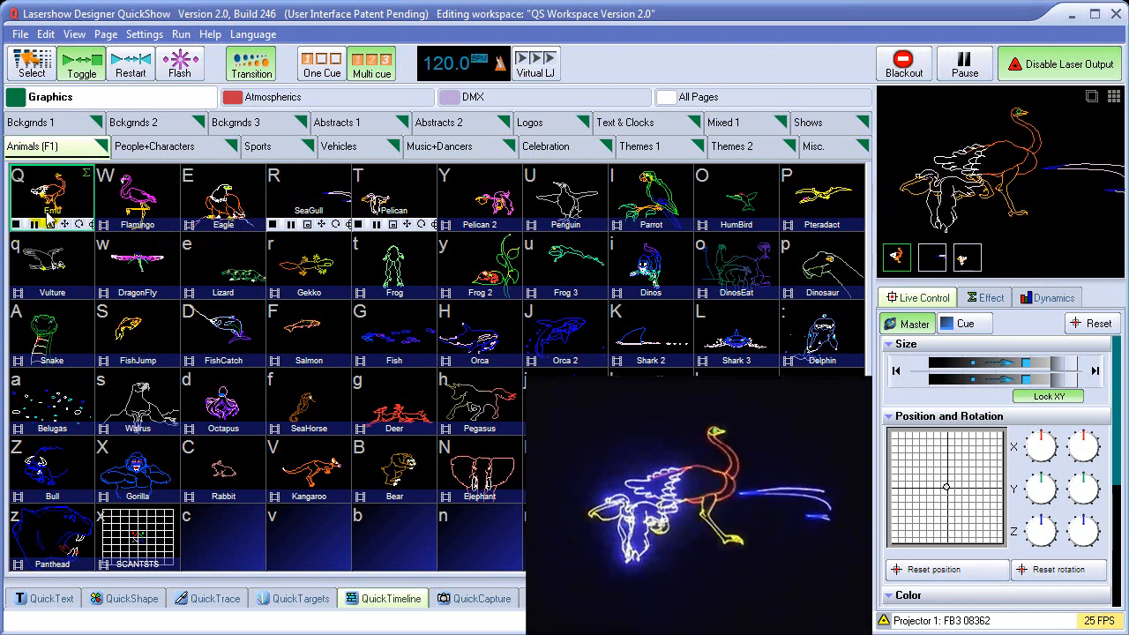
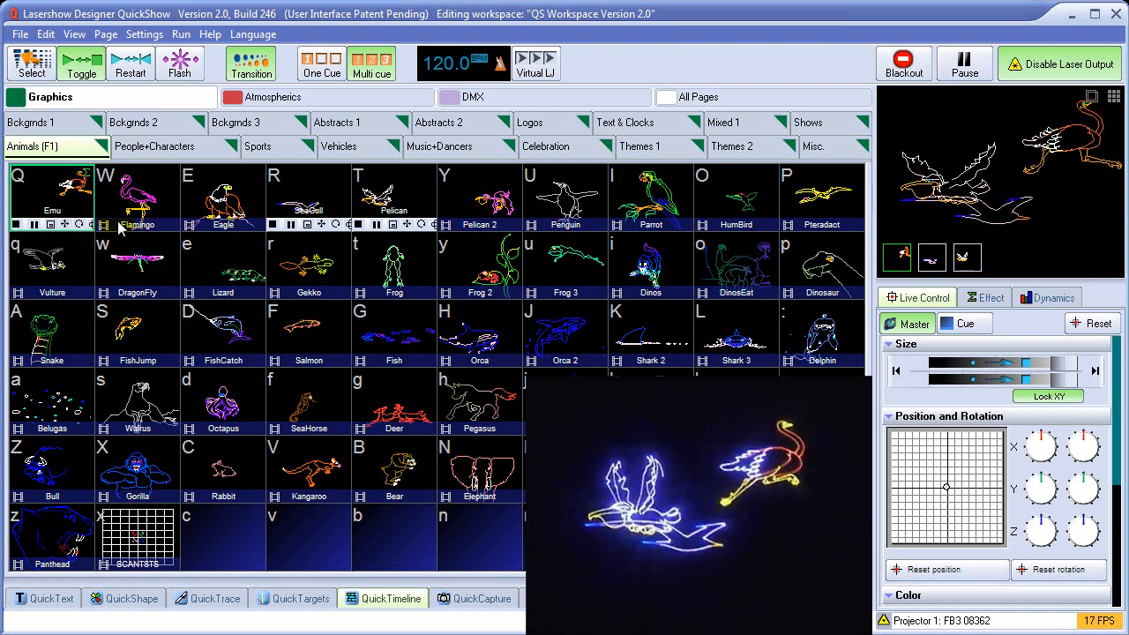
Shrink the Pelican cue and reposition the SeaGull cue individually with their on-cue controls.
{"action": "left_click", "coordinate": [391, 223]}
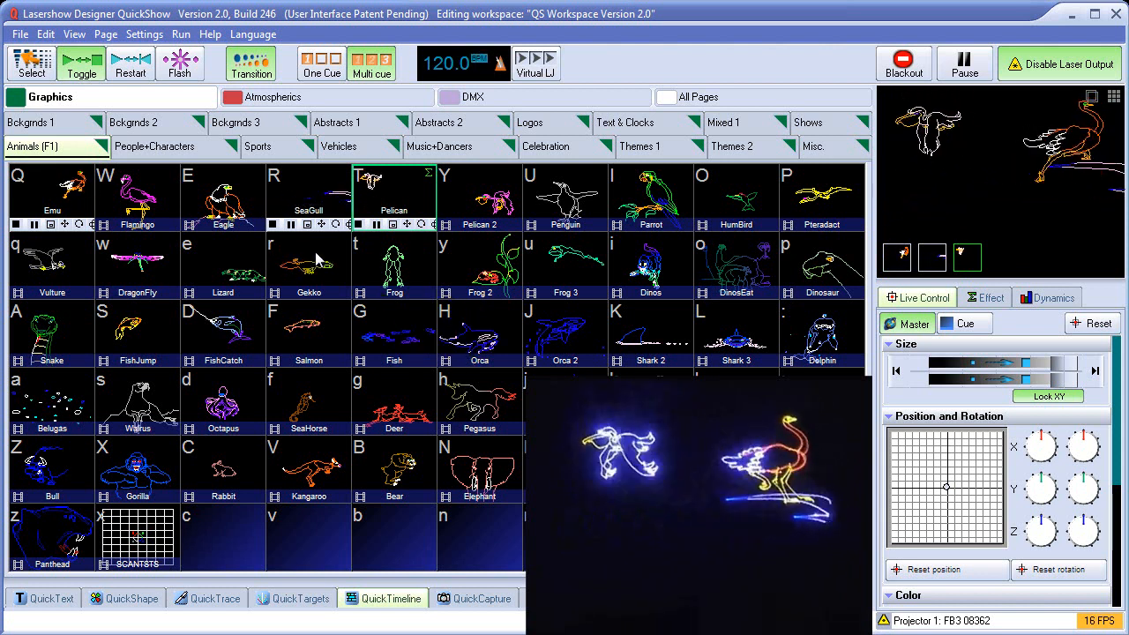
{"action": "left_click", "coordinate": [321, 221]}
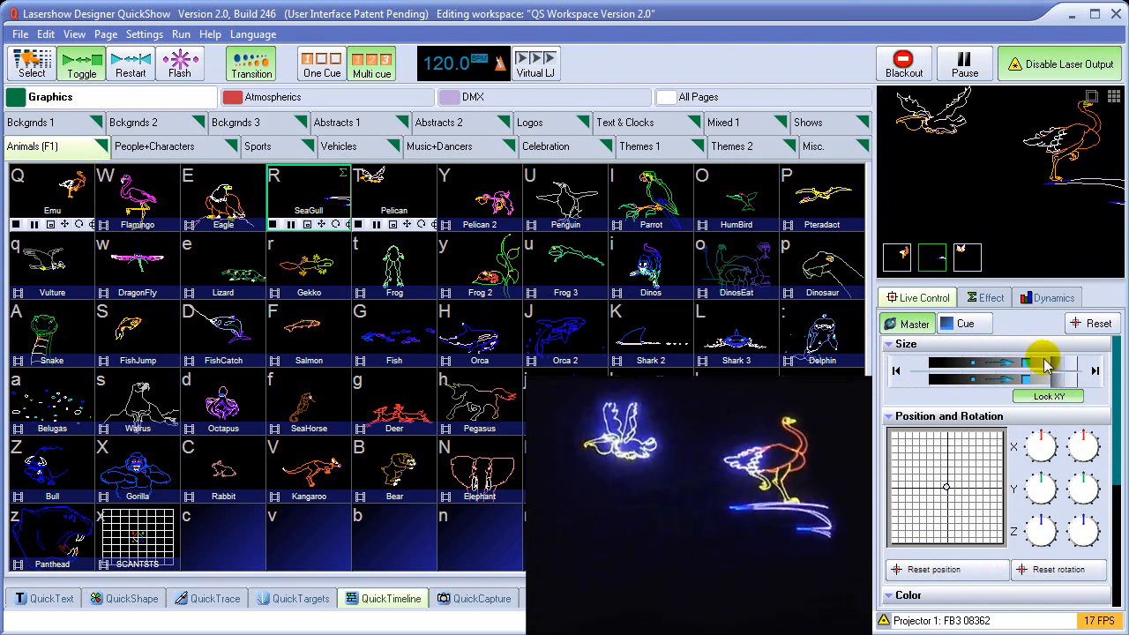
Adjust the size, position and Z rotation of all playing cues together with the Master live controls.
{"action": "mouse_move", "coordinate": [1067, 366]}
{"action": "left_mouse_down"}
{"action": "mouse_move", "coordinate": [951, 371]}
{"action": "mouse_move", "coordinate": [1084, 368]}
{"action": "mouse_move", "coordinate": [970, 377]}
{"action": "mouse_move", "coordinate": [1072, 367]}
{"action": "left_mouse_up"}
{"action": "left_click_drag", "start_coordinate": [944, 491], "coordinate": [941, 491]}
{"action": "mouse_move", "coordinate": [893, 452]}
{"action": "left_mouse_down"}
{"action": "mouse_move", "coordinate": [971, 443]}
{"action": "mouse_move", "coordinate": [953, 480]}
{"action": "mouse_move", "coordinate": [992, 467]}
{"action": "mouse_move", "coordinate": [998, 503]}
{"action": "mouse_move", "coordinate": [958, 464]}
{"action": "mouse_move", "coordinate": [928, 471]}
{"action": "mouse_move", "coordinate": [946, 476]}
{"action": "left_mouse_up"}
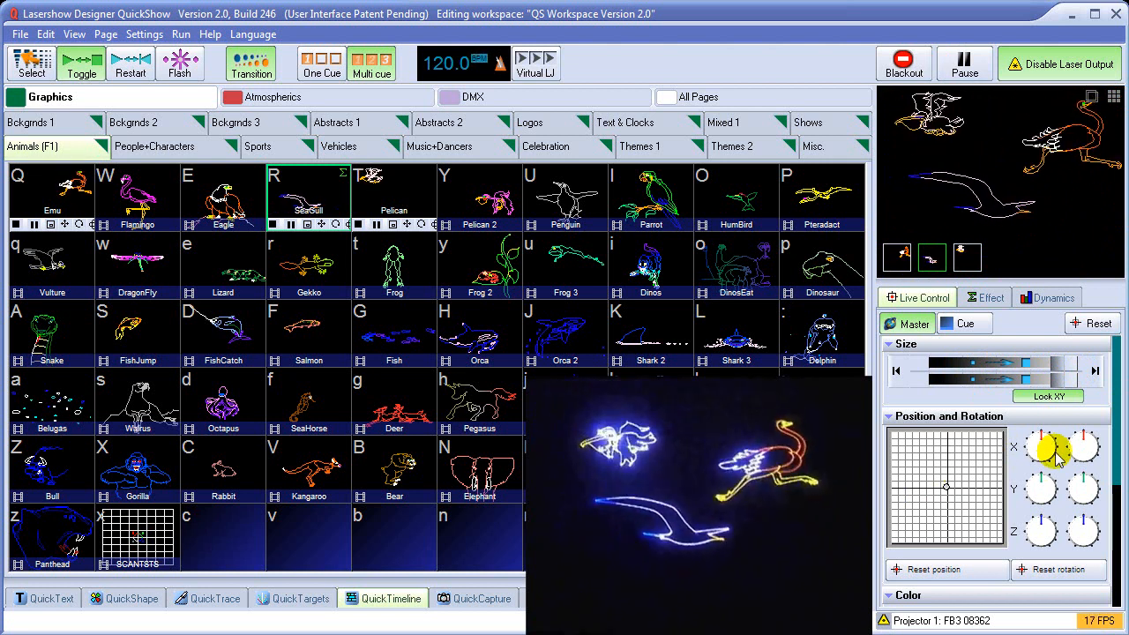
{"action": "mouse_move", "coordinate": [1038, 529]}
{"action": "left_mouse_down"}
{"action": "mouse_move", "coordinate": [1028, 512]}
{"action": "mouse_move", "coordinate": [1048, 510]}
{"action": "left_mouse_up"}
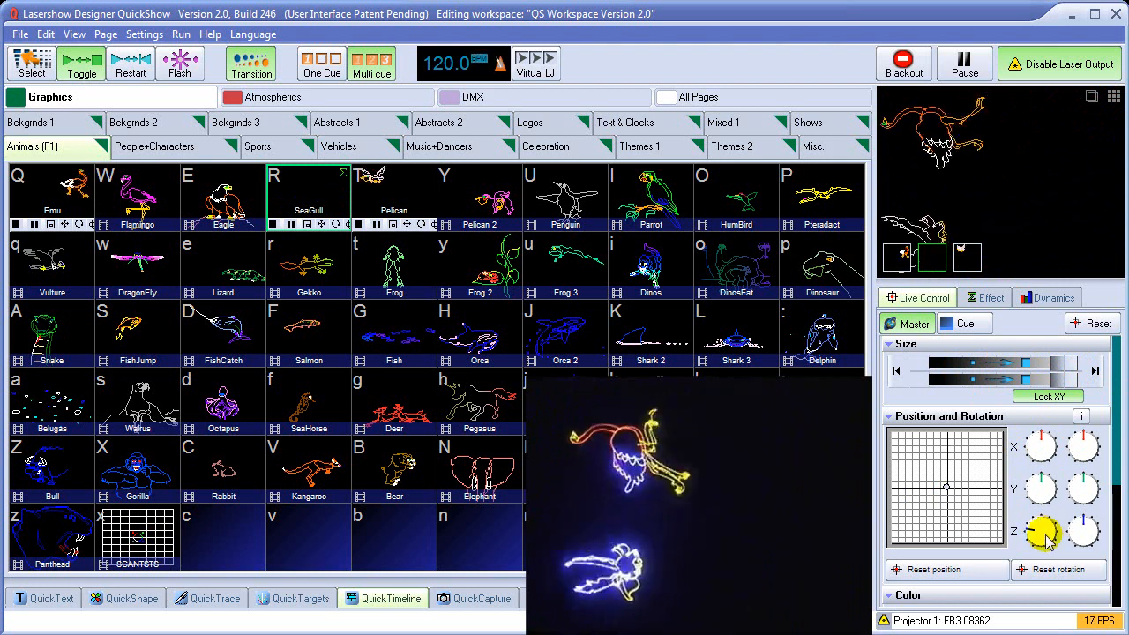
Try tilting the master image about its X axis, and reset the master X and Z angles to zero.
{"action": "right_click", "coordinate": [1041, 533]}
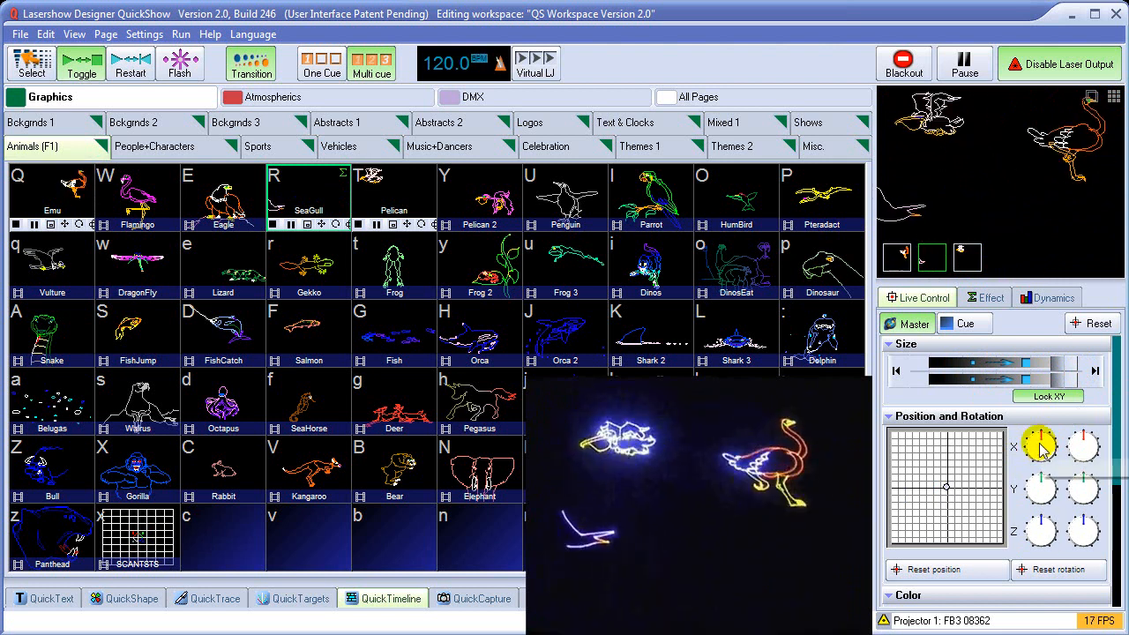
{"action": "scroll", "coordinate": [1041, 449], "scroll_direction": "down", "scroll_amount": 5}
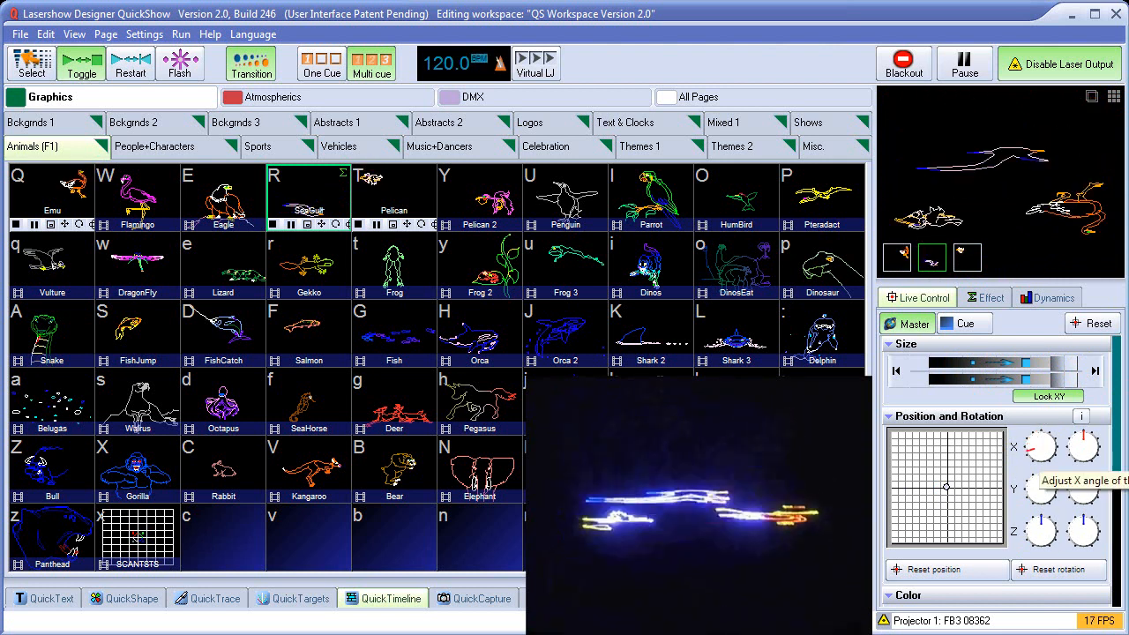
{"action": "right_click", "coordinate": [1040, 446]}
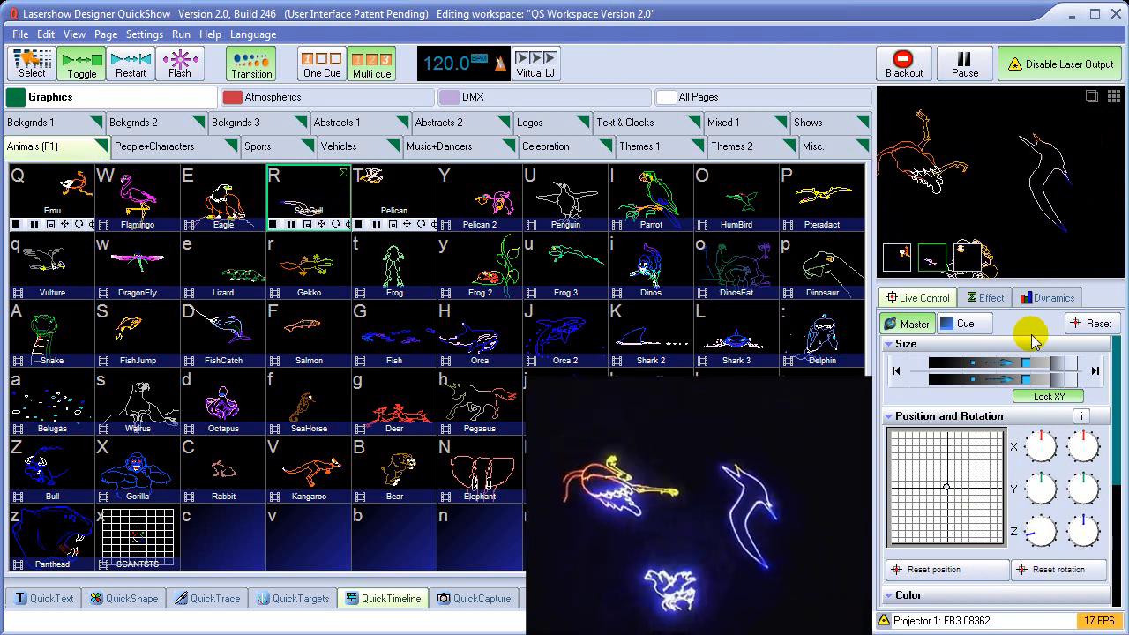
{"action": "right_click", "coordinate": [1042, 531]}
Try a continuous Z rotation with a reduced master size, then stop the rotation and restore full size.
{"action": "left_click_drag", "start_coordinate": [1084, 529], "coordinate": [1084, 524]}
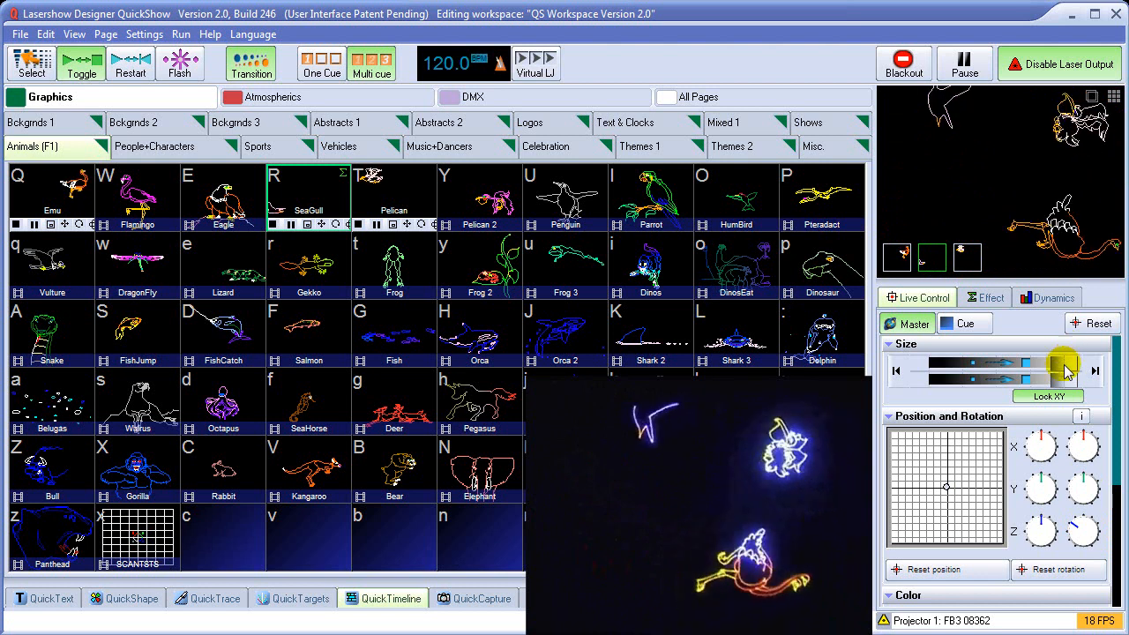
{"action": "left_click_drag", "start_coordinate": [1009, 433], "coordinate": [1024, 457]}
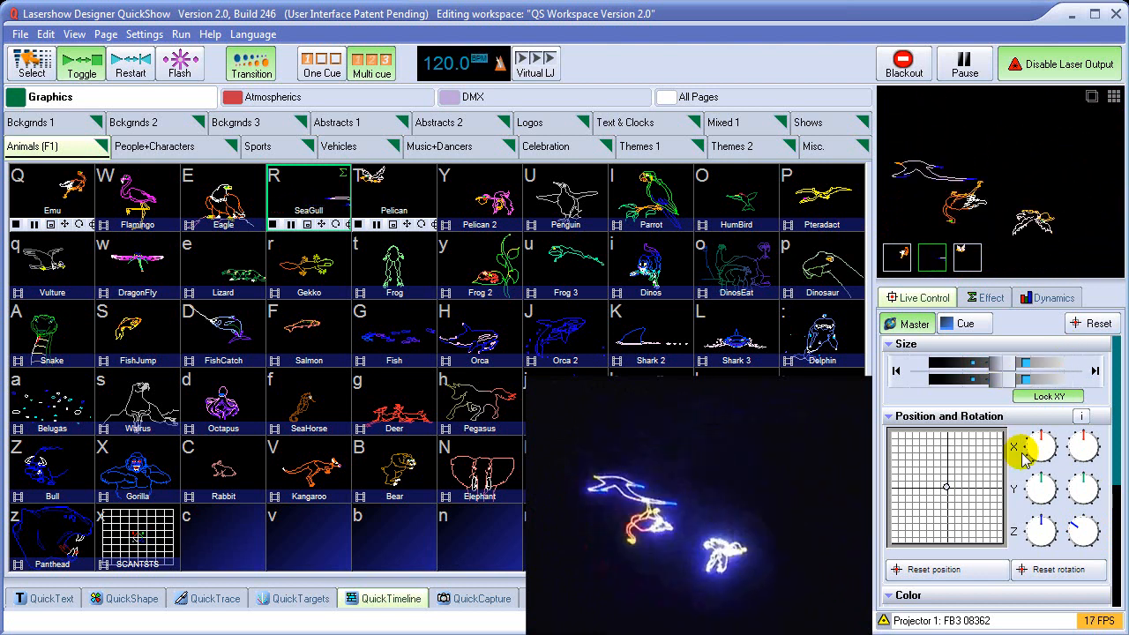
{"action": "left_click", "coordinate": [1088, 528]}
{"action": "left_click_drag", "start_coordinate": [1013, 375], "coordinate": [1107, 384]}
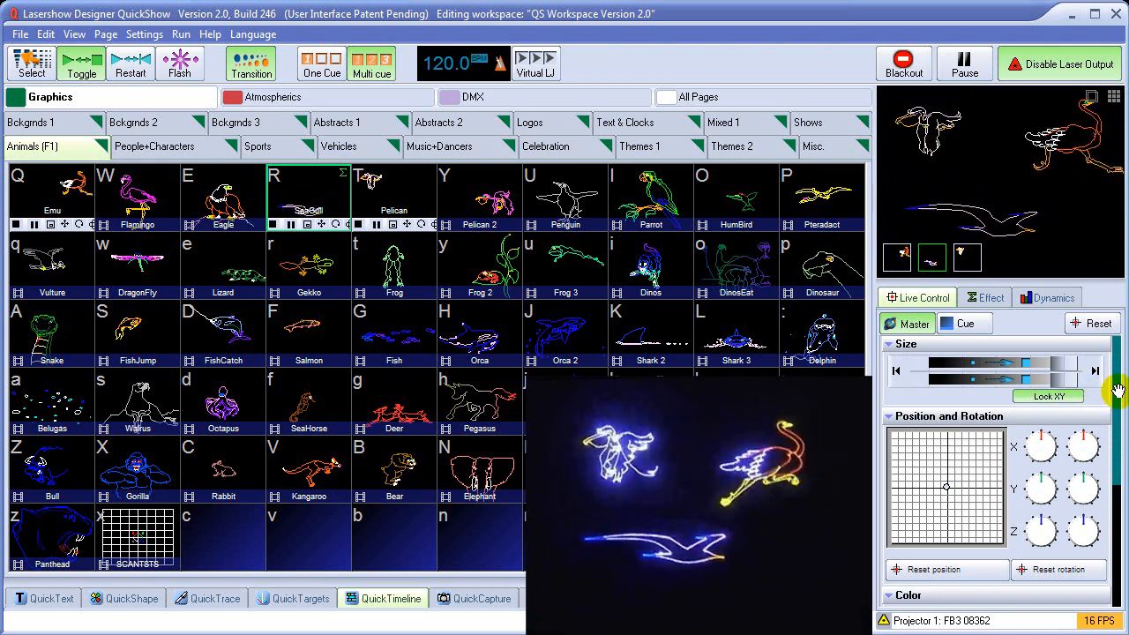
Try a purple master color and a lower brightness on the running cues, restoring color to Norm. and brightness to 100%.
{"action": "left_click_drag", "start_coordinate": [1116, 390], "coordinate": [1117, 523]}
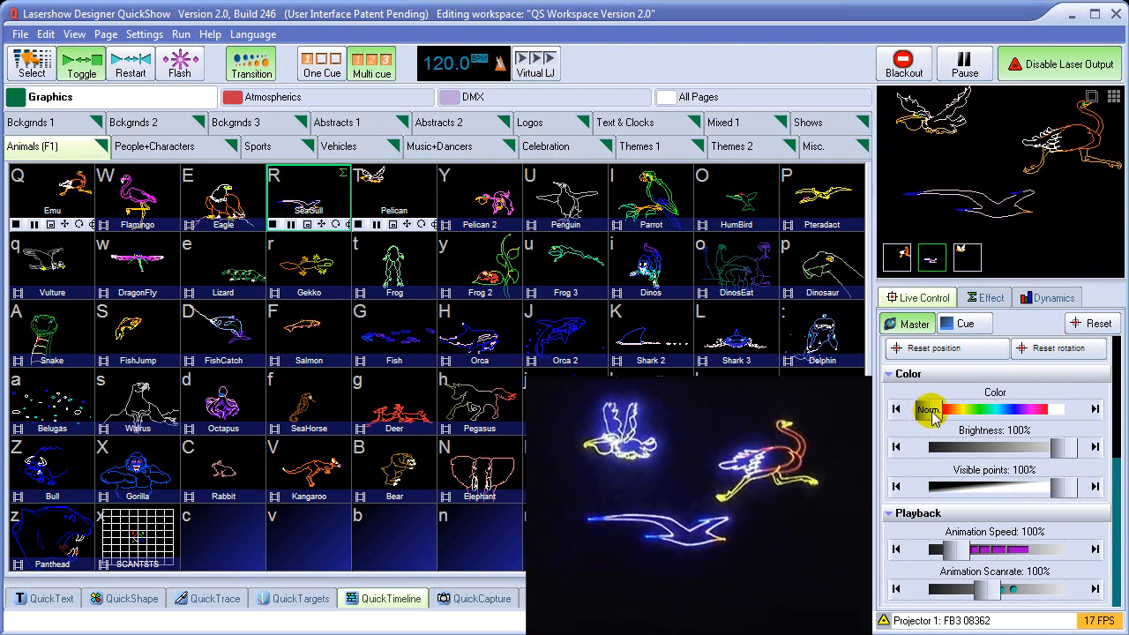
{"action": "left_click_drag", "start_coordinate": [945, 416], "coordinate": [957, 419]}
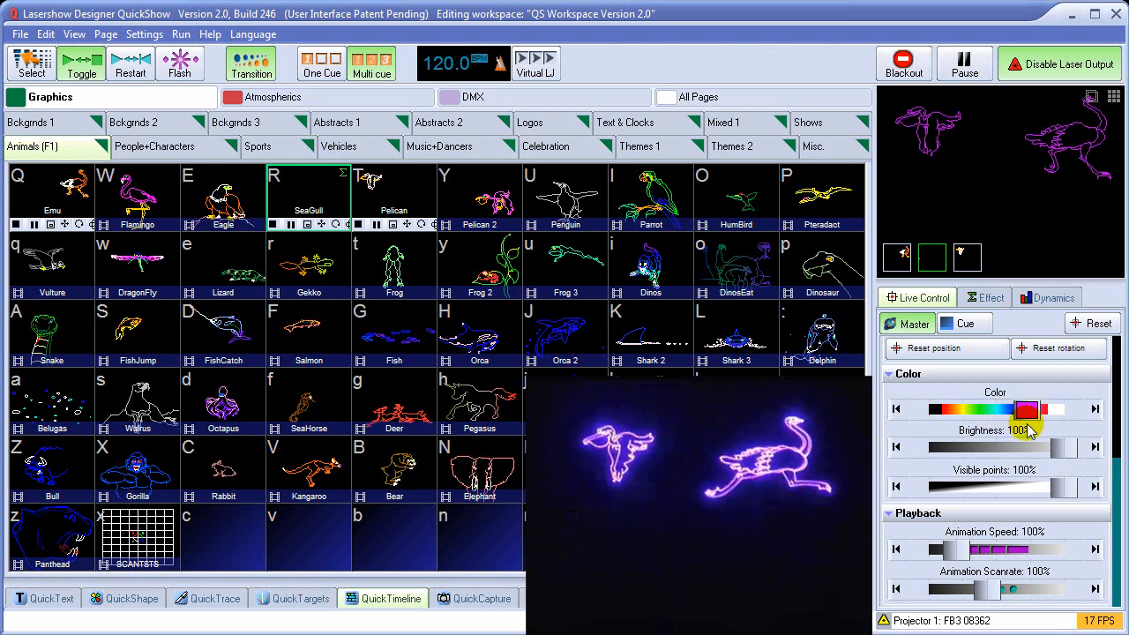
{"action": "left_click_drag", "start_coordinate": [1017, 432], "coordinate": [930, 413]}
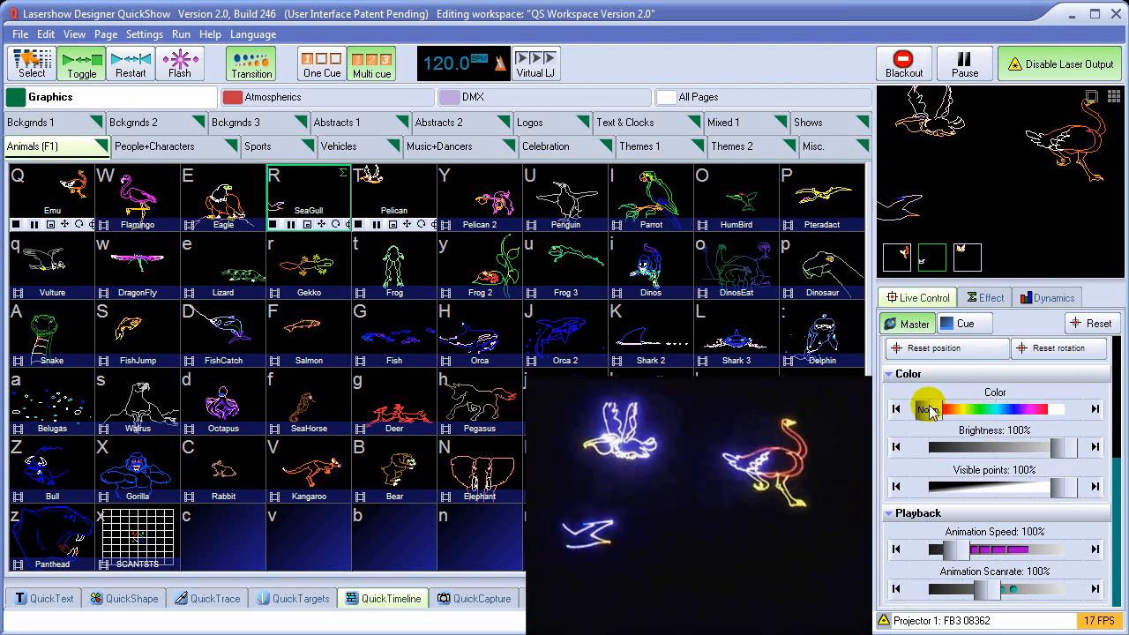
{"action": "mouse_move", "coordinate": [1062, 447]}
{"action": "left_mouse_down"}
{"action": "mouse_move", "coordinate": [1050, 457]}
{"action": "mouse_move", "coordinate": [922, 448]}
{"action": "mouse_move", "coordinate": [1057, 450]}
{"action": "mouse_move", "coordinate": [1059, 460]}
{"action": "left_mouse_up"}
{"action": "left_click_drag", "start_coordinate": [953, 454], "coordinate": [951, 451]}
{"action": "left_click_drag", "start_coordinate": [1061, 452], "coordinate": [1103, 489]}
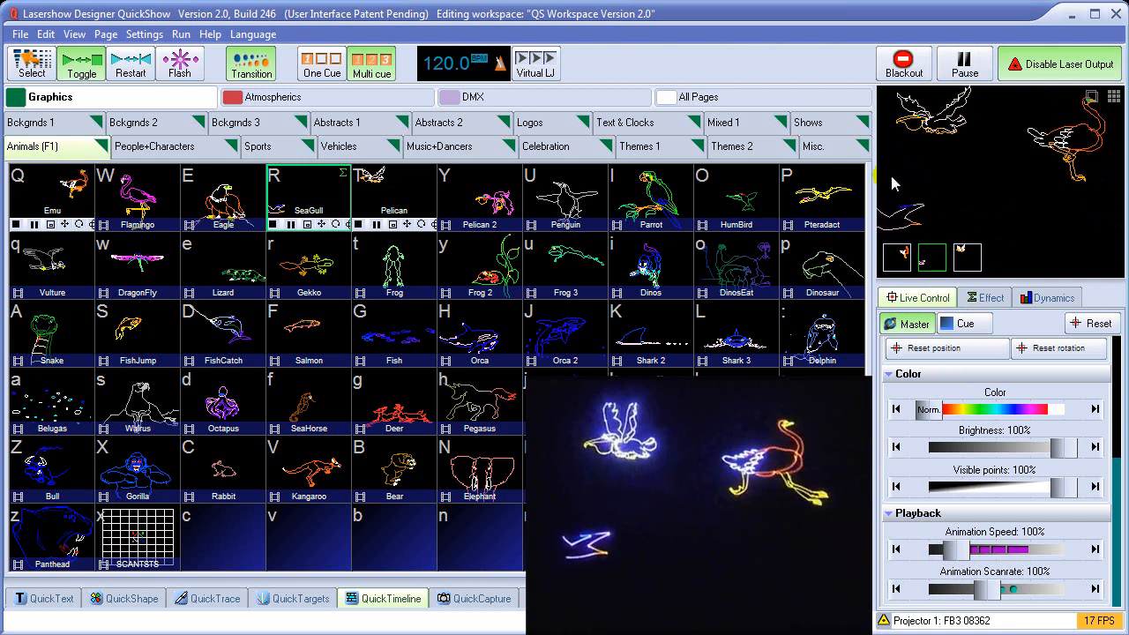
Try animation speeds of 400% and 25% and scanrates of 25% and 196%, restoring both settings to 100%.
{"action": "left_click_drag", "start_coordinate": [953, 550], "coordinate": [1078, 552]}
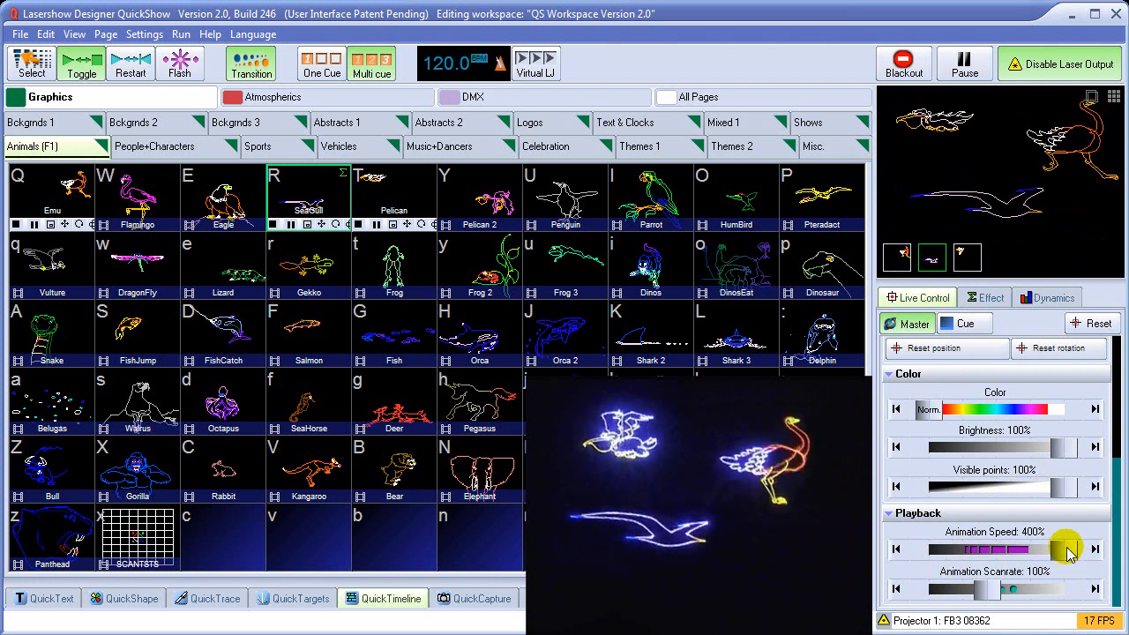
{"action": "left_click_drag", "start_coordinate": [1068, 549], "coordinate": [920, 552]}
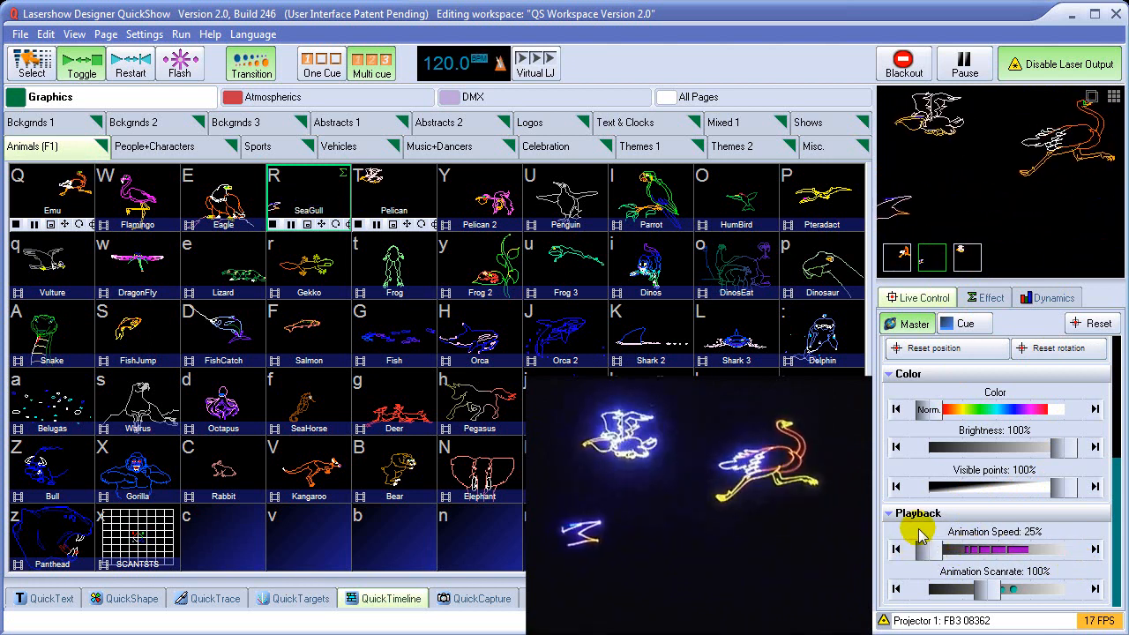
{"action": "left_click", "coordinate": [973, 550]}
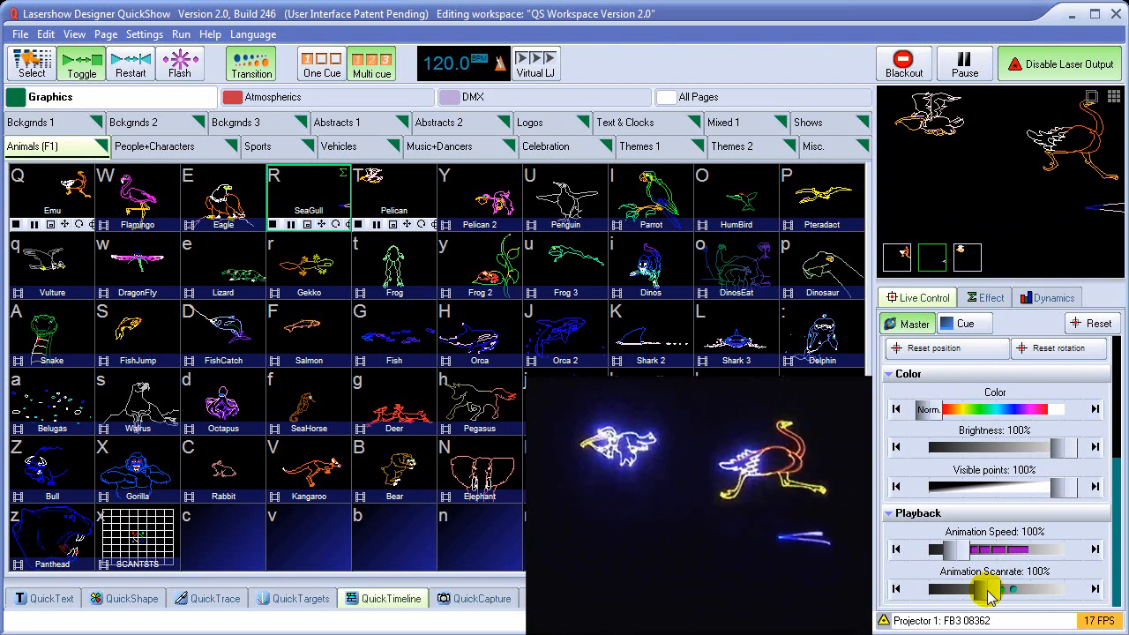
{"action": "left_click_drag", "start_coordinate": [988, 594], "coordinate": [961, 598]}
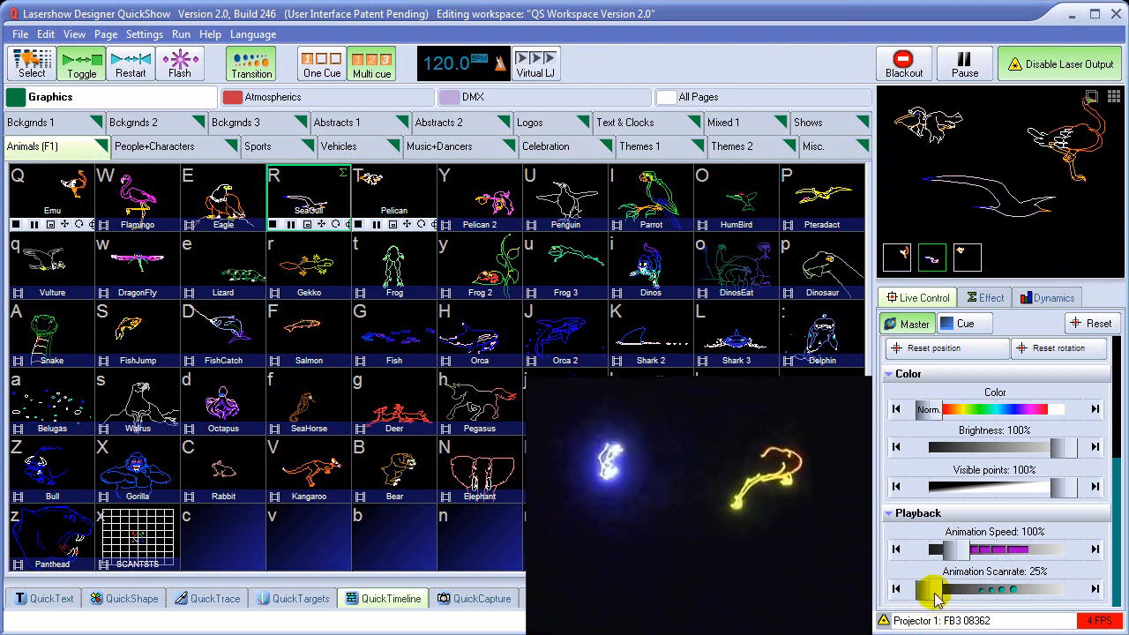
{"action": "left_click_drag", "start_coordinate": [933, 596], "coordinate": [1063, 597]}
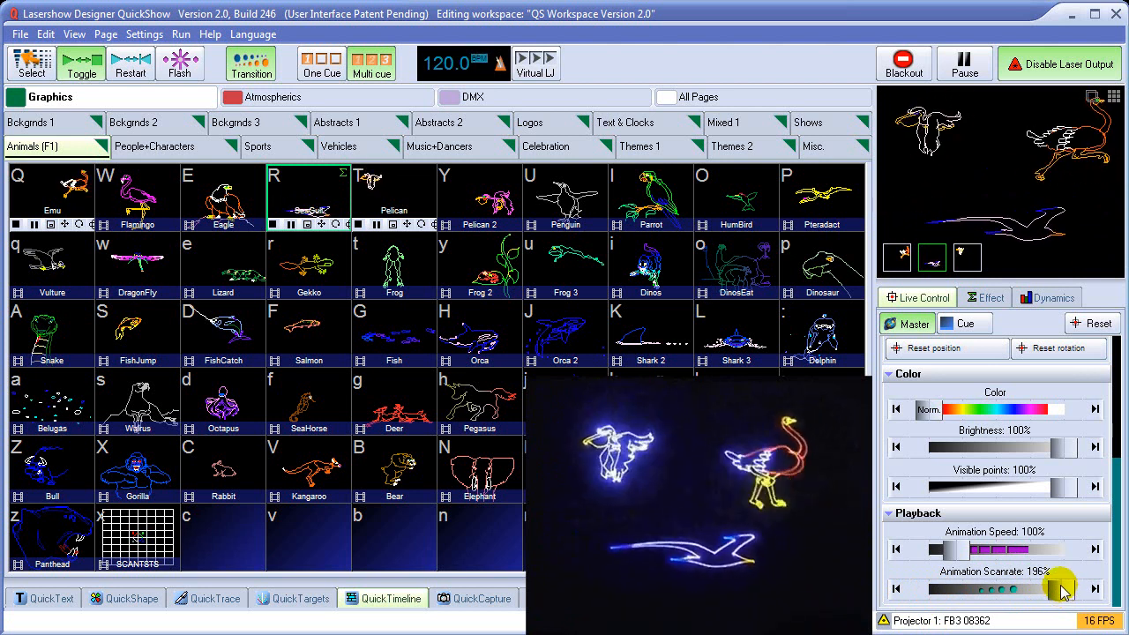
{"action": "left_click_drag", "start_coordinate": [1057, 593], "coordinate": [1028, 598]}
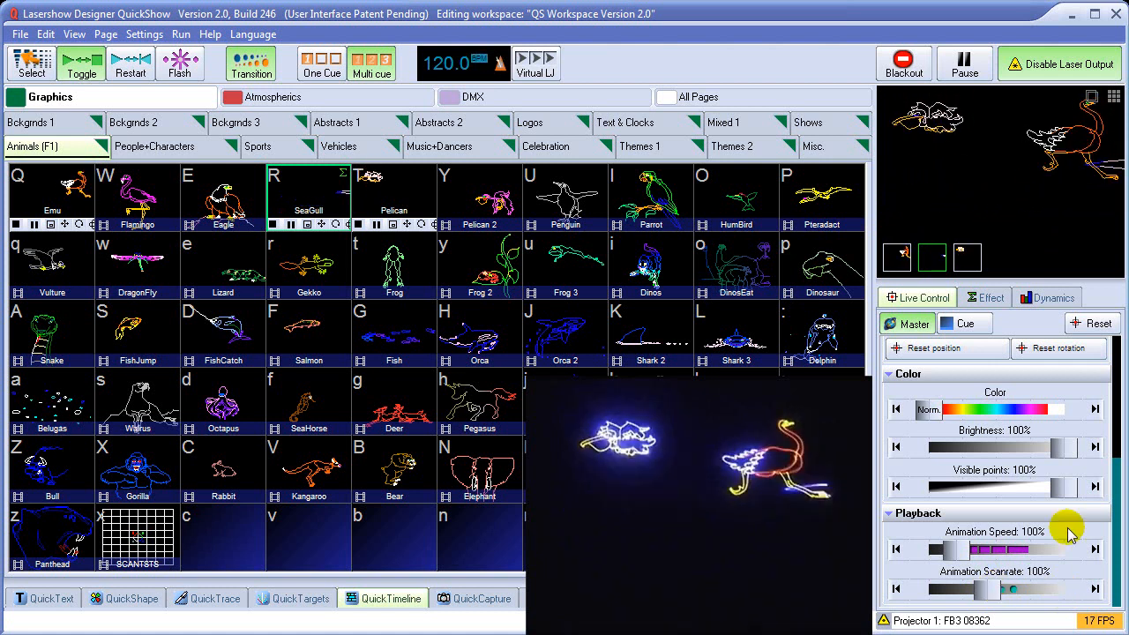
Try shrinking the overall image and moving it toward the upper-left of the projection, resetting the size and recentering the position.
{"action": "left_click_drag", "start_coordinate": [1115, 557], "coordinate": [1116, 425]}
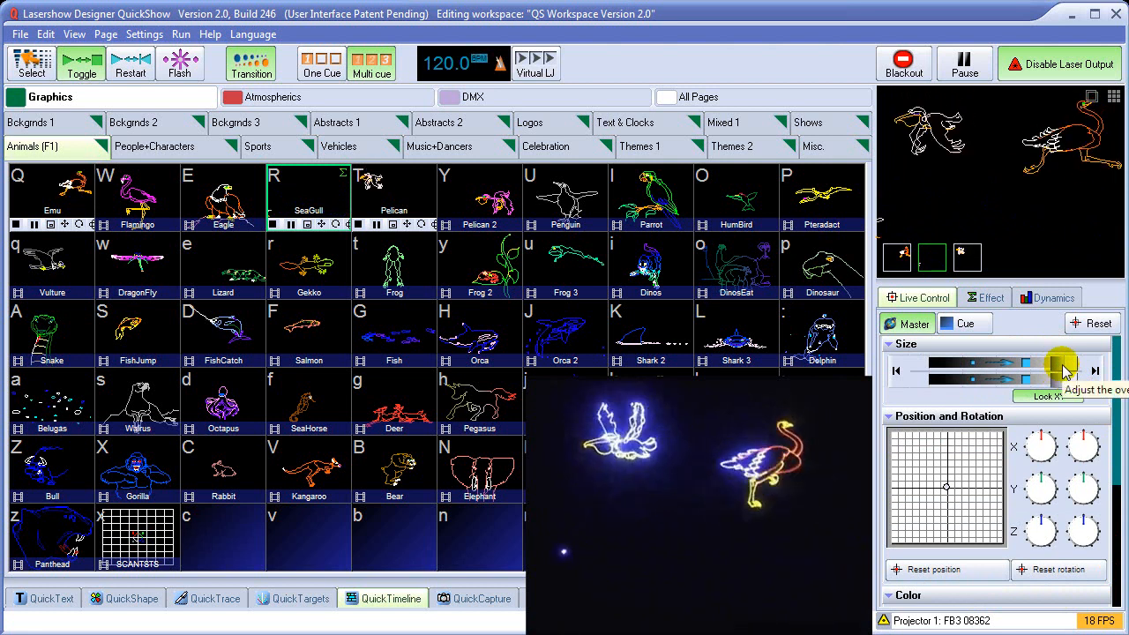
{"action": "left_click_drag", "start_coordinate": [1063, 370], "coordinate": [955, 366]}
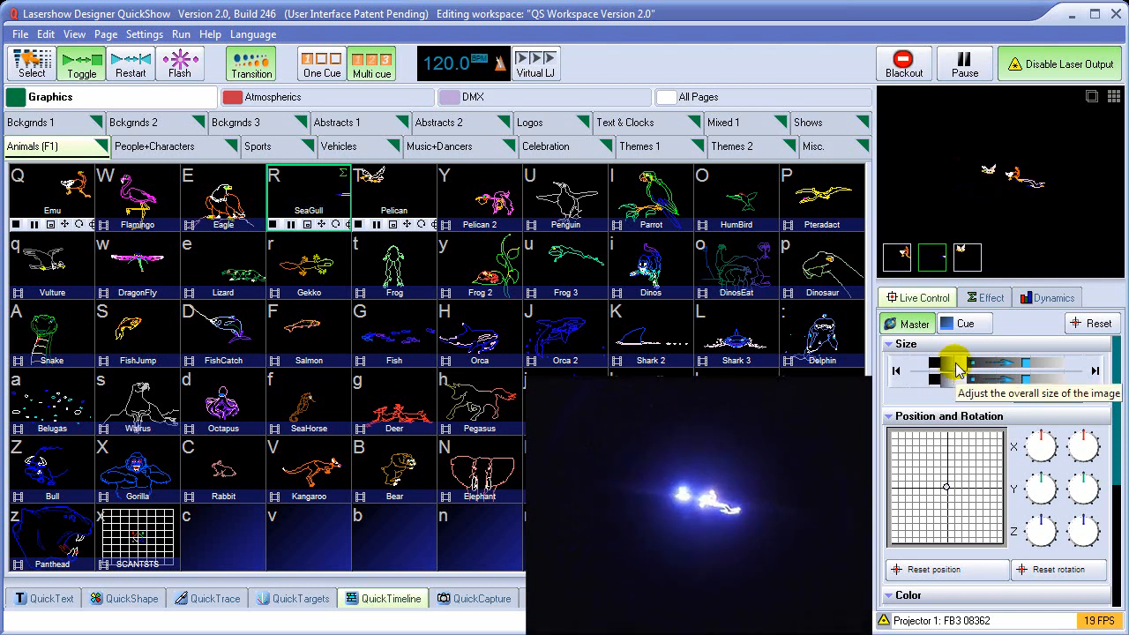
{"action": "right_click", "coordinate": [956, 364]}
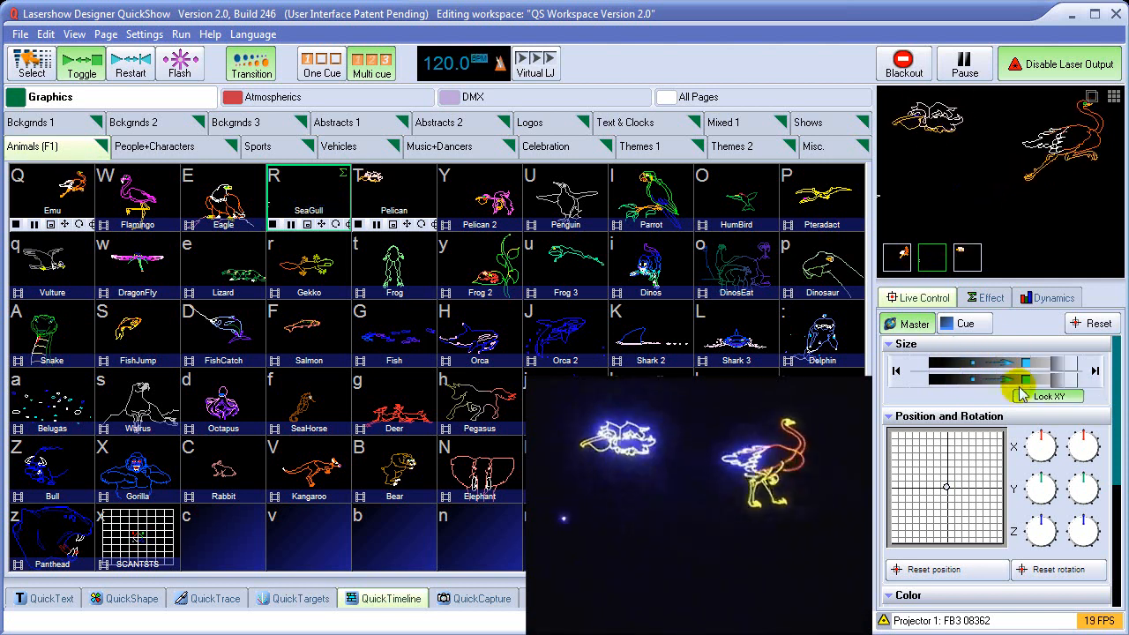
{"action": "mouse_move", "coordinate": [950, 461]}
{"action": "left_mouse_down"}
{"action": "mouse_move", "coordinate": [946, 488]}
{"action": "mouse_move", "coordinate": [913, 451]}
{"action": "left_mouse_up"}
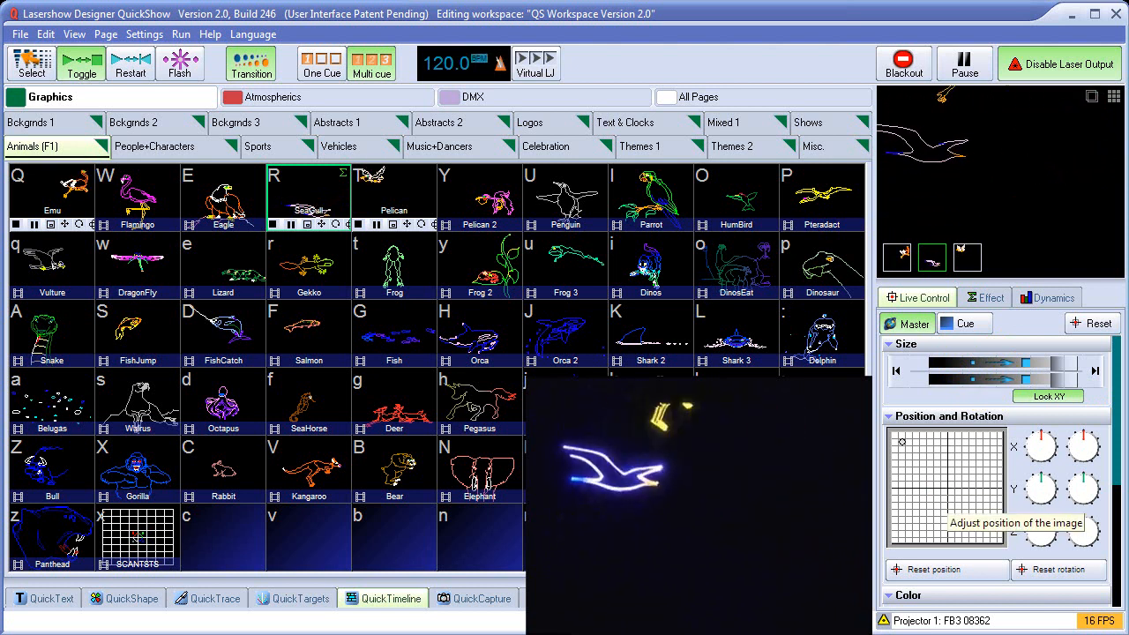
{"action": "left_click_drag", "start_coordinate": [978, 515], "coordinate": [936, 489]}
{"action": "left_click", "coordinate": [937, 475]}
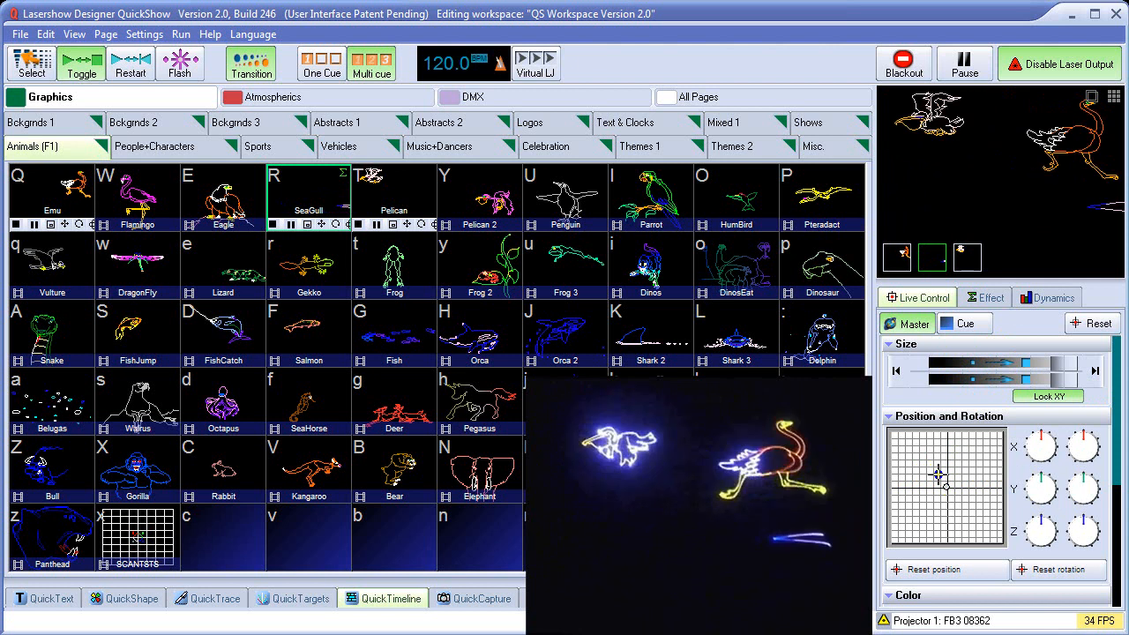
Try spinning the master image continuously about its Z axis, then reset that rotation.
{"action": "left_click", "coordinate": [1083, 527]}
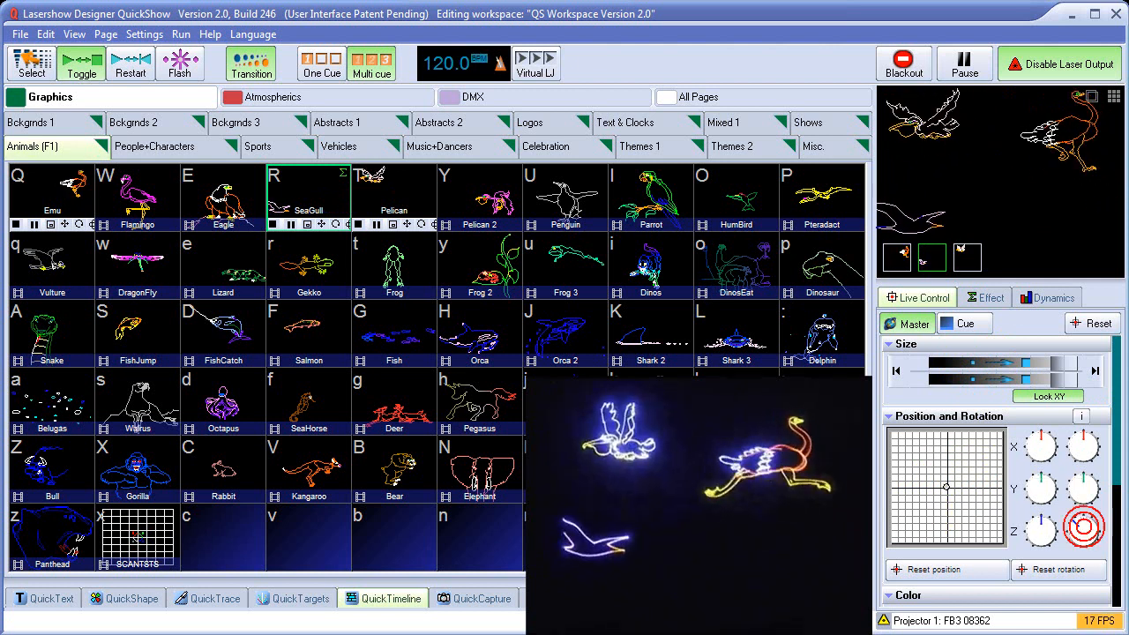
{"action": "left_click_drag", "start_coordinate": [1084, 527], "coordinate": [1075, 522]}
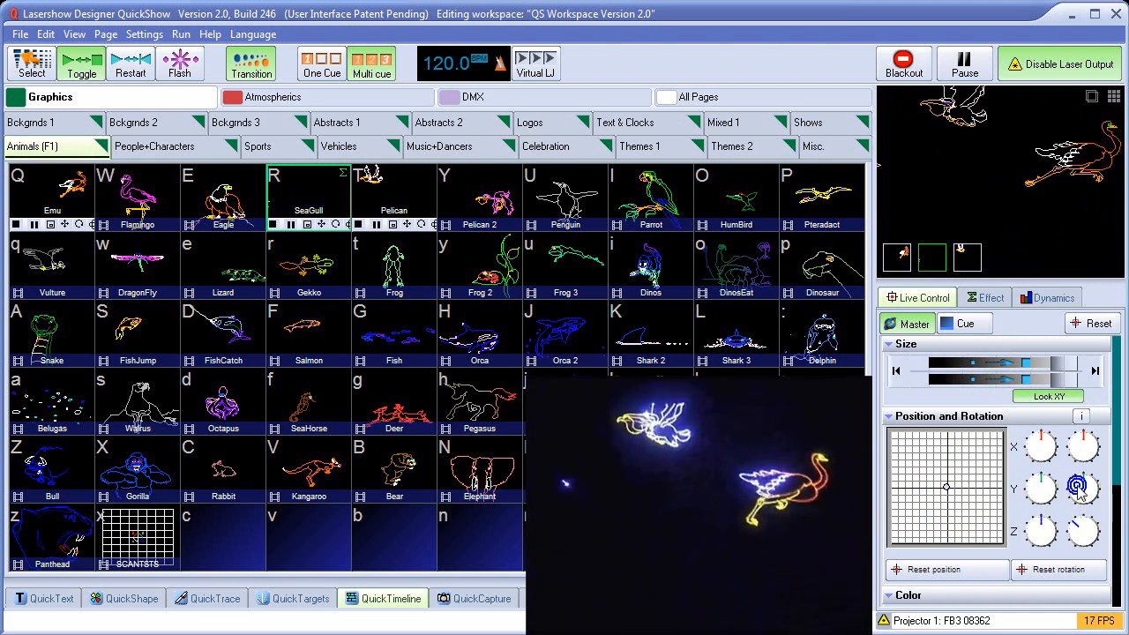
{"action": "right_click", "coordinate": [1080, 530]}
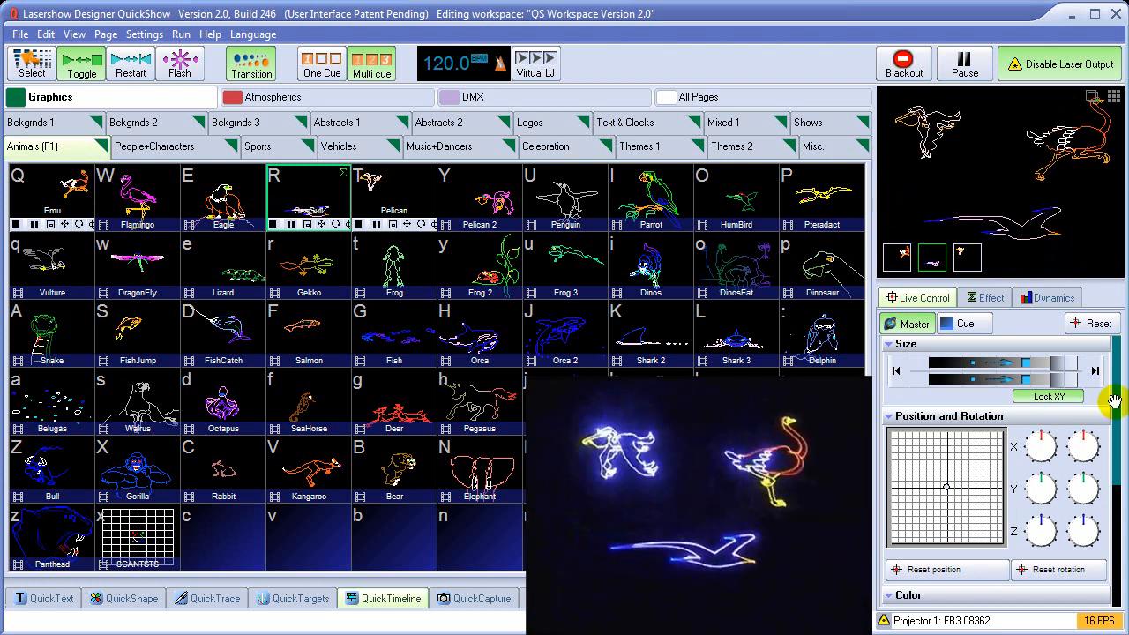
Offset the master image up and to the left with a Z rotation, then reset both rotation and position.
{"action": "left_click", "coordinate": [1055, 569]}
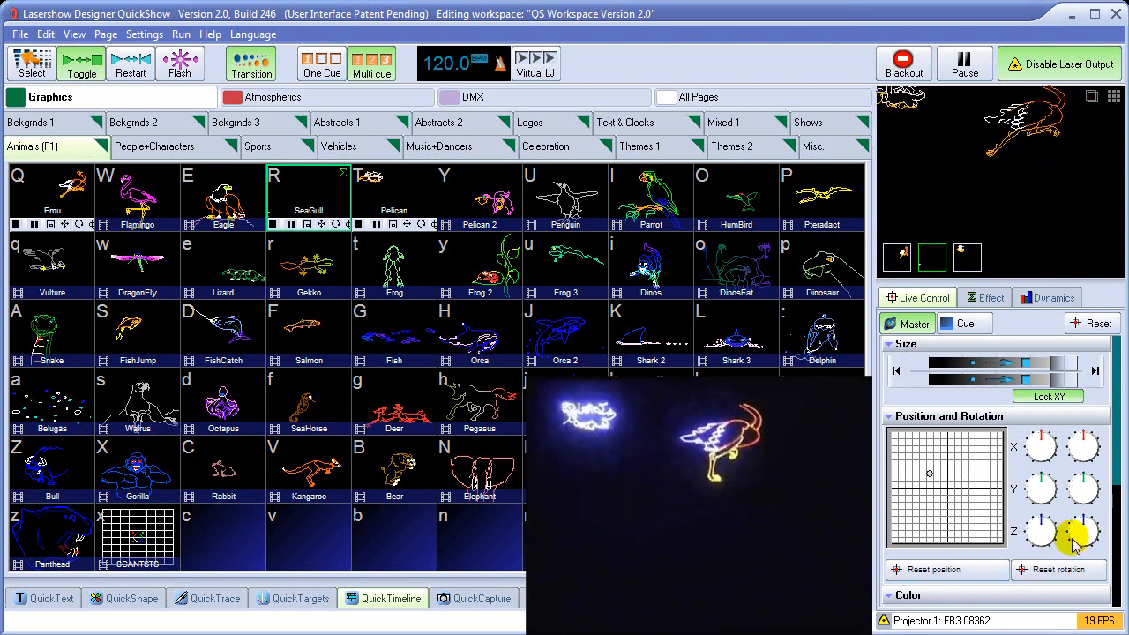
{"action": "left_click_drag", "start_coordinate": [1083, 523], "coordinate": [1066, 535]}
{"action": "left_click", "coordinate": [1066, 572]}
{"action": "left_click", "coordinate": [968, 573]}
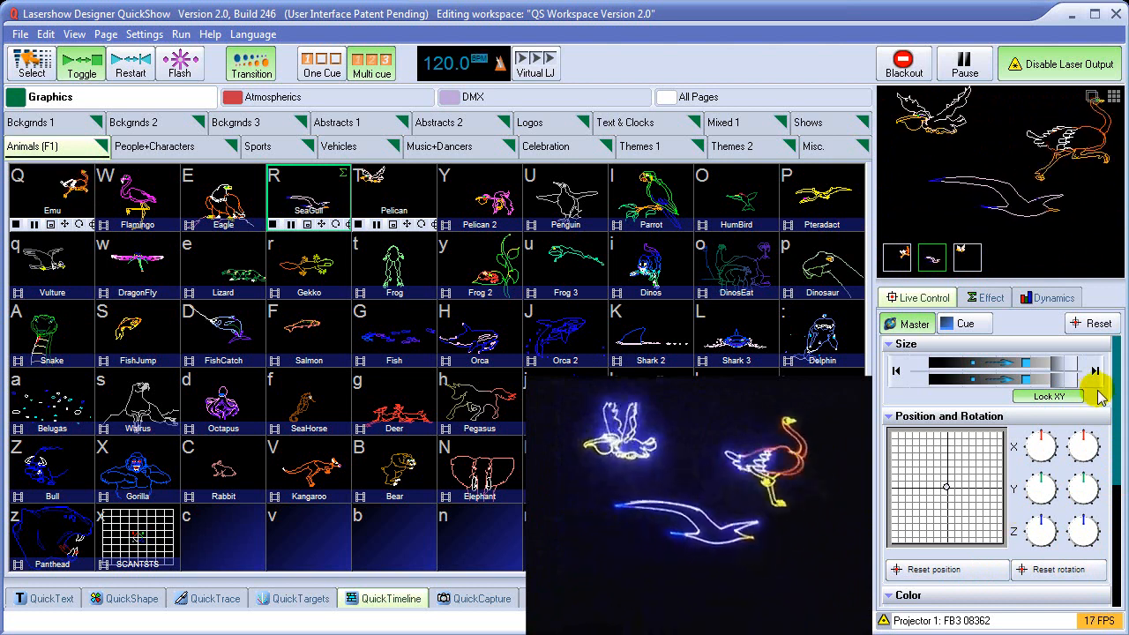
Zoom the master image out automatically to its smallest size, then zoom it back in to full size.
{"action": "left_click_drag", "start_coordinate": [1021, 373], "coordinate": [937, 381]}
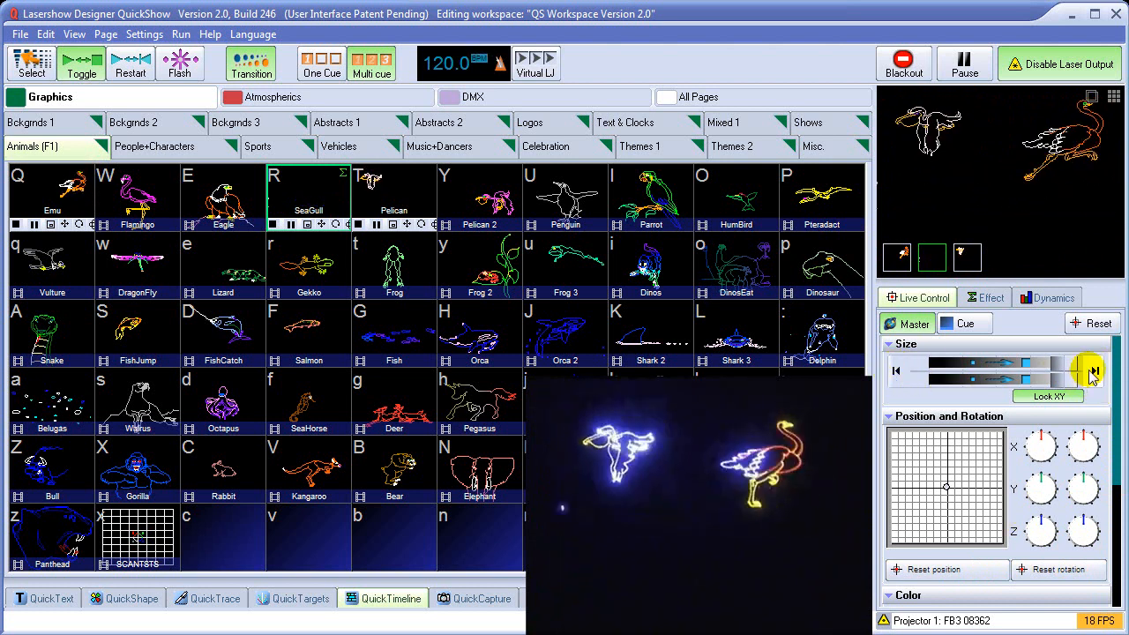
{"action": "left_click", "coordinate": [897, 372]}
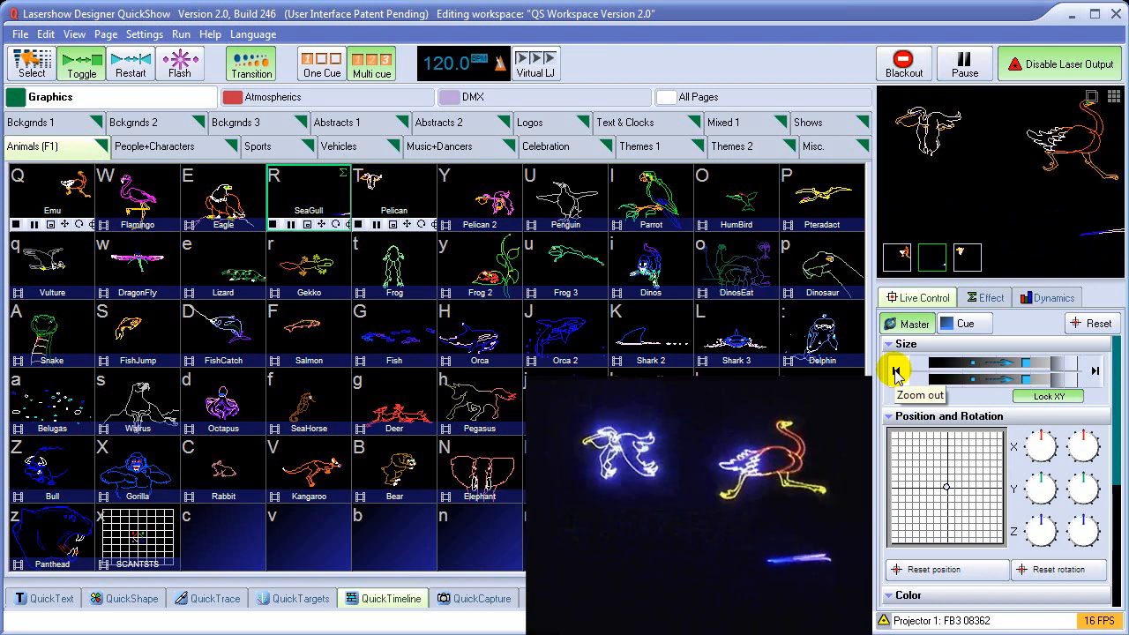
{"action": "left_click", "coordinate": [896, 372]}
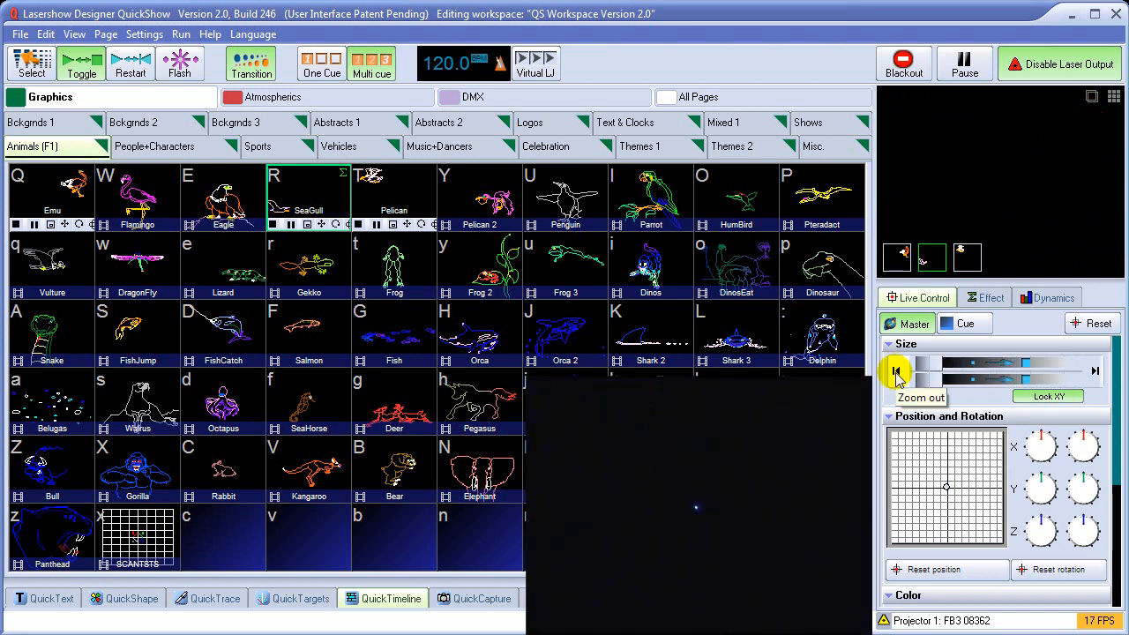
{"action": "left_click", "coordinate": [1095, 373]}
{"action": "left_click_drag", "start_coordinate": [1095, 373], "coordinate": [1094, 372]}
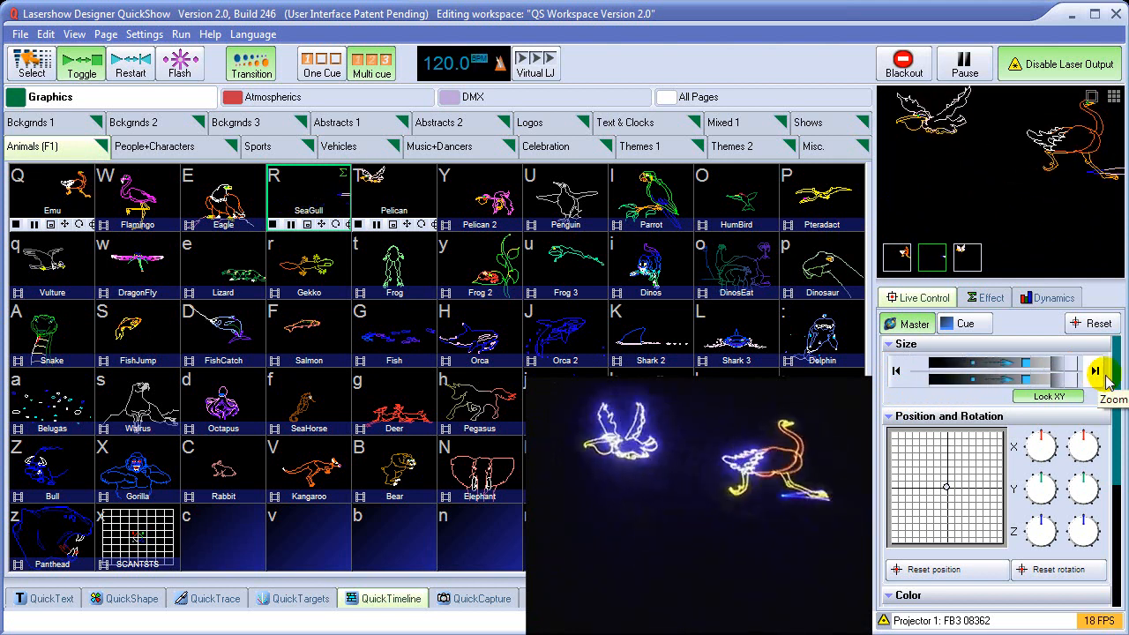
Fade the master brightness to 0% and back to 100%, and sweep the color to white and back to Norm.
{"action": "scroll", "coordinate": [1115, 372], "scroll_direction": "down", "scroll_amount": 5}
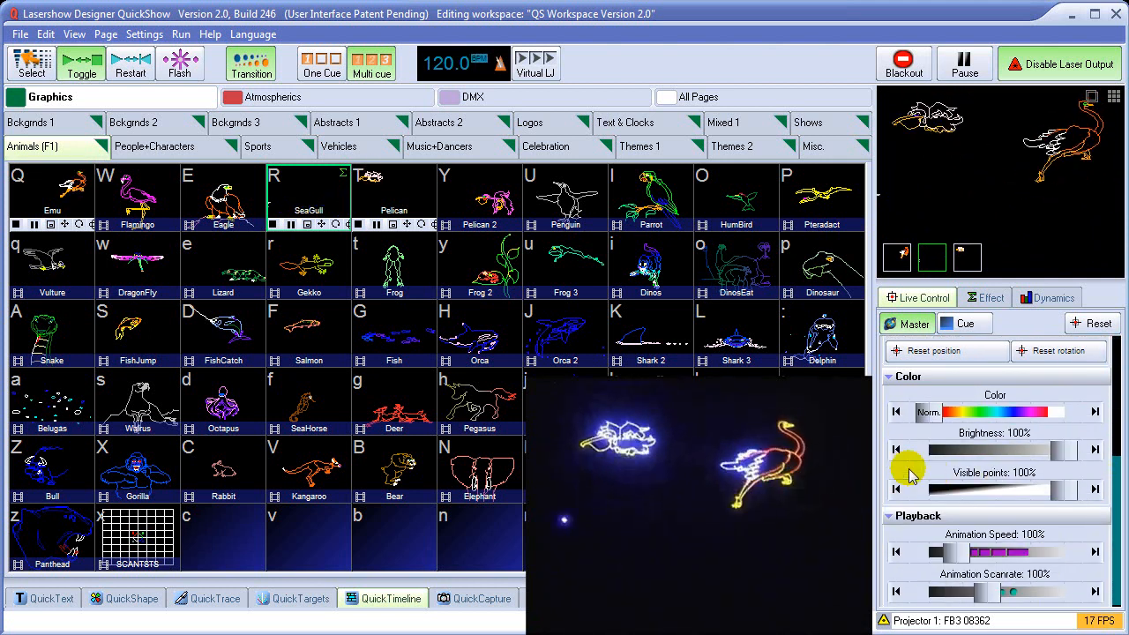
{"action": "left_click_drag", "start_coordinate": [897, 452], "coordinate": [898, 453]}
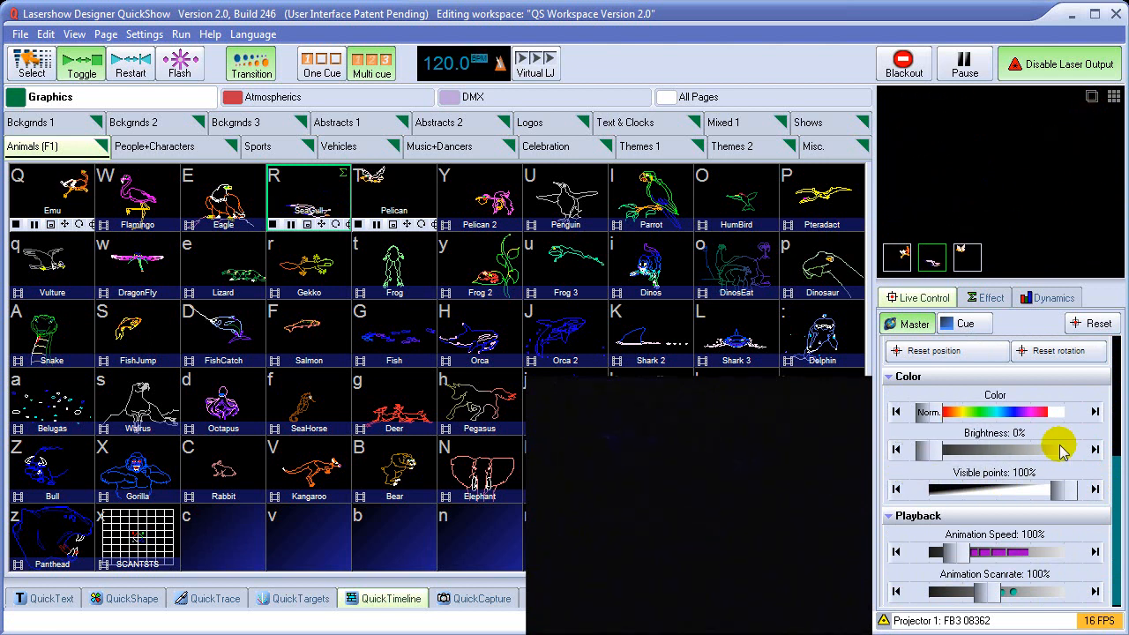
{"action": "left_click_drag", "start_coordinate": [1099, 450], "coordinate": [1101, 453]}
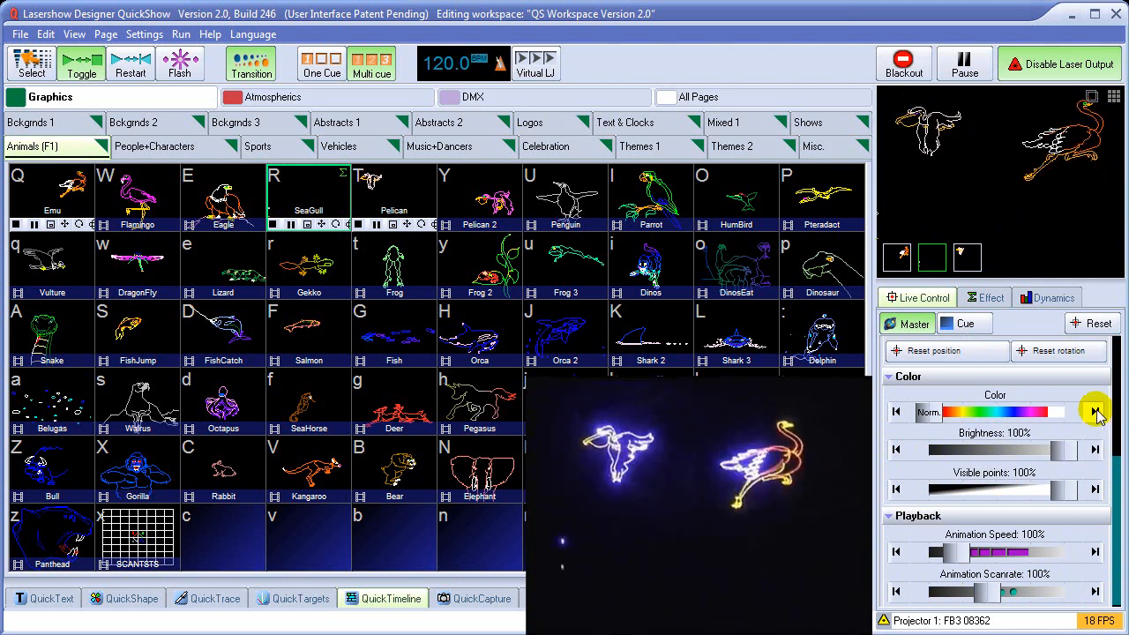
{"action": "left_click", "coordinate": [1094, 413]}
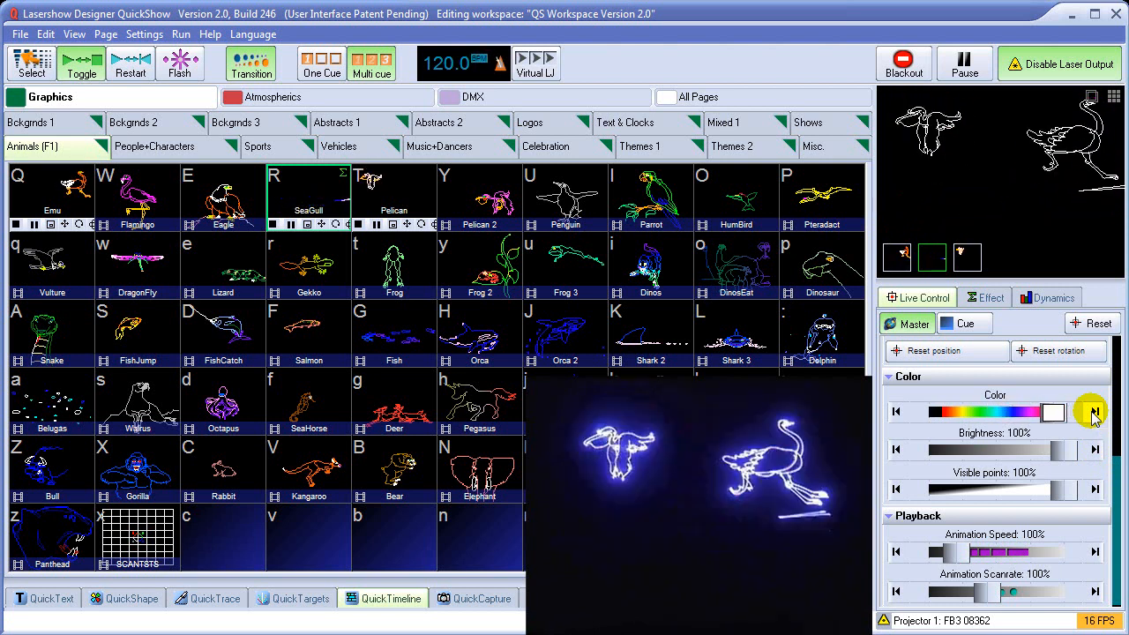
{"action": "left_click_drag", "start_coordinate": [1036, 425], "coordinate": [919, 427]}
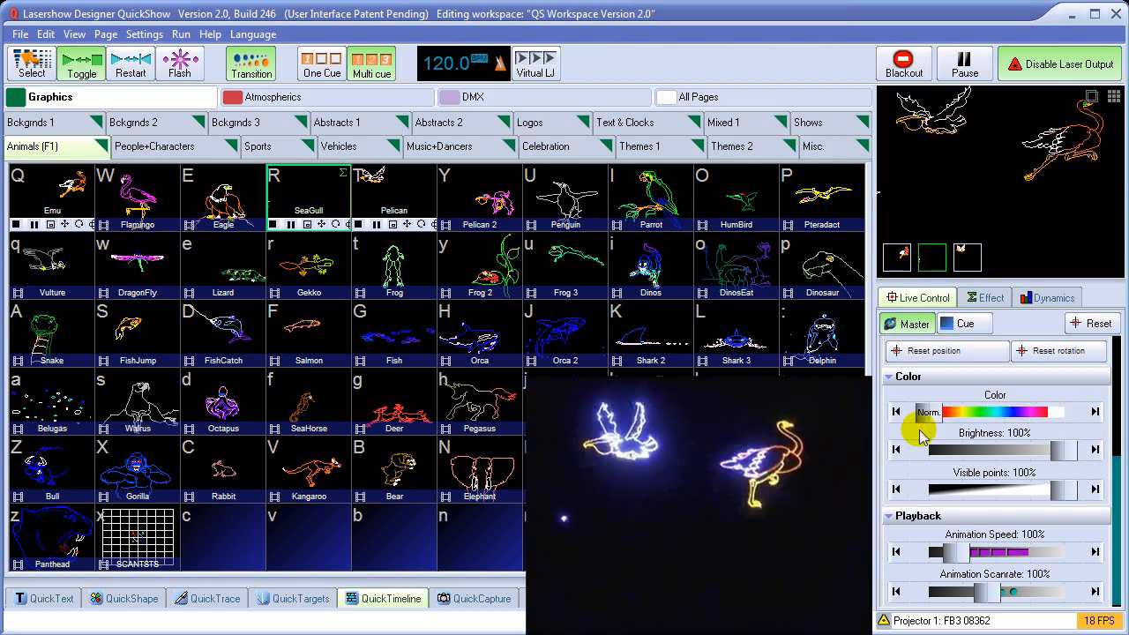
{"action": "left_click_drag", "start_coordinate": [1025, 403], "coordinate": [1030, 404]}
{"action": "right_click", "coordinate": [1035, 410]}
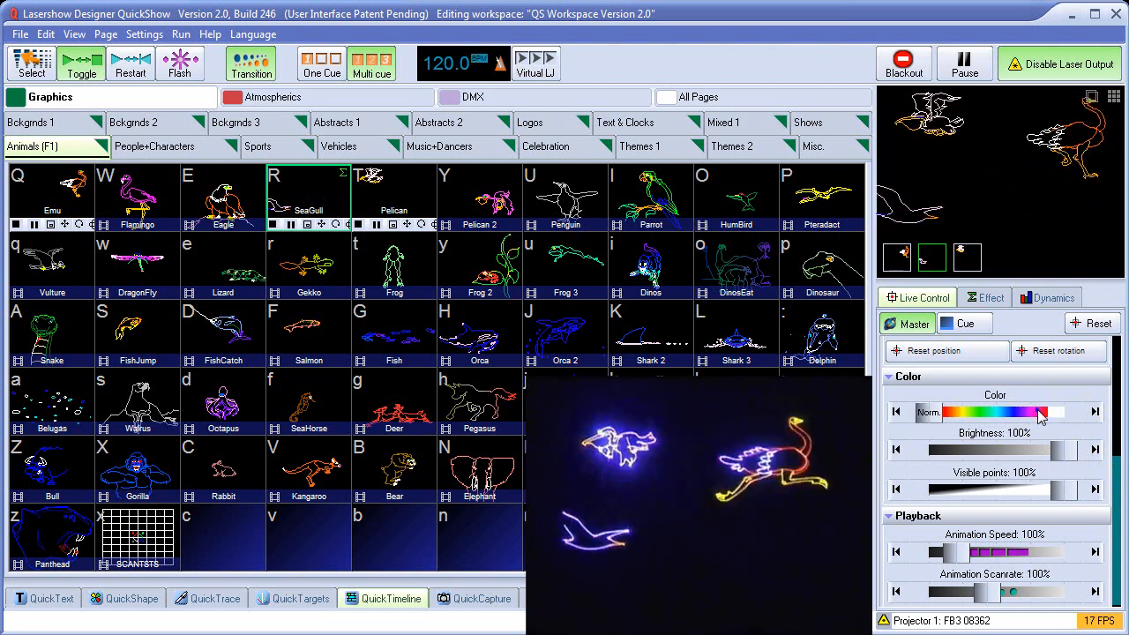
{"action": "left_click_drag", "start_coordinate": [1117, 550], "coordinate": [1114, 419]}
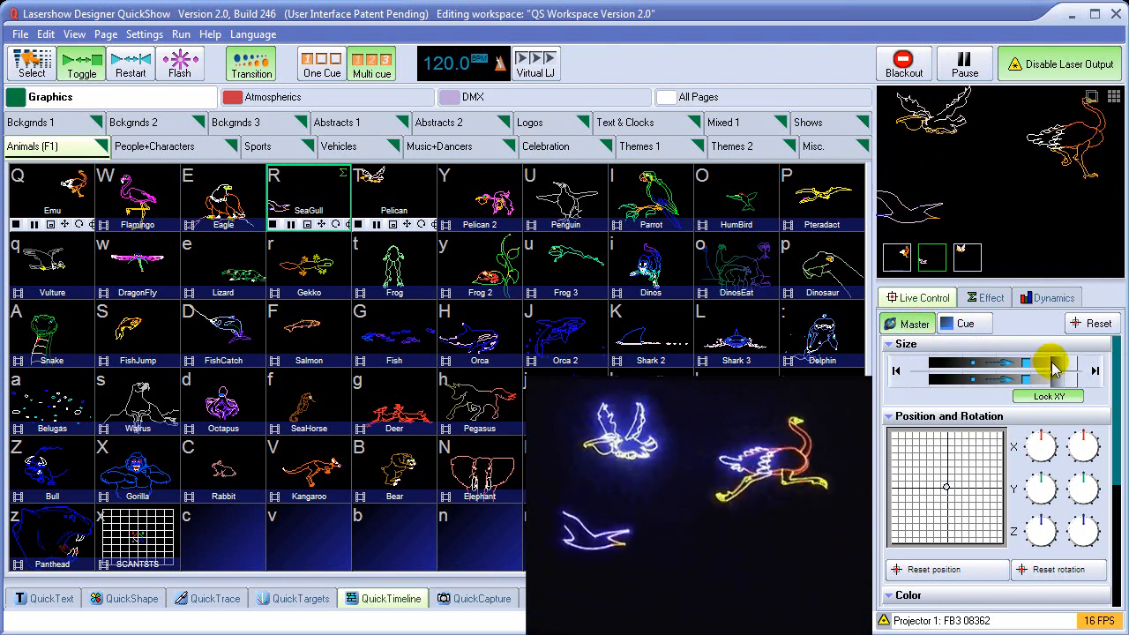
{"action": "mouse_move", "coordinate": [1058, 371]}
{"action": "left_mouse_down"}
{"action": "mouse_move", "coordinate": [969, 367]}
{"action": "mouse_move", "coordinate": [1078, 368]}
{"action": "left_mouse_up"}
{"action": "left_click_drag", "start_coordinate": [1037, 369], "coordinate": [1092, 369]}
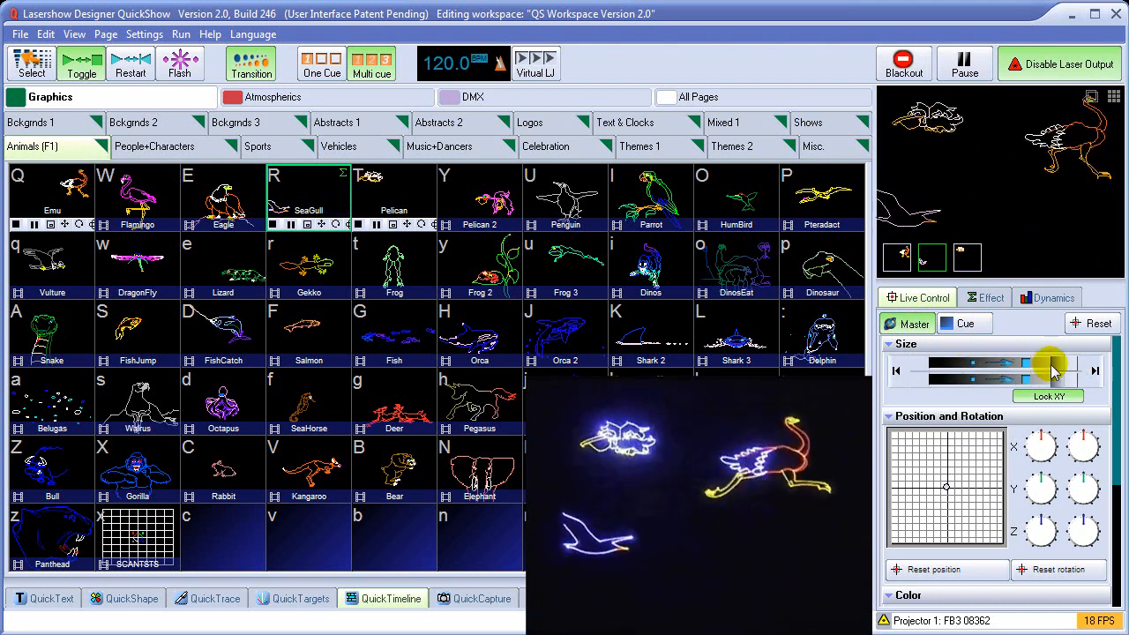
Target the running Emu with the cue-level live controls and shrink it.
{"action": "left_click", "coordinate": [965, 323]}
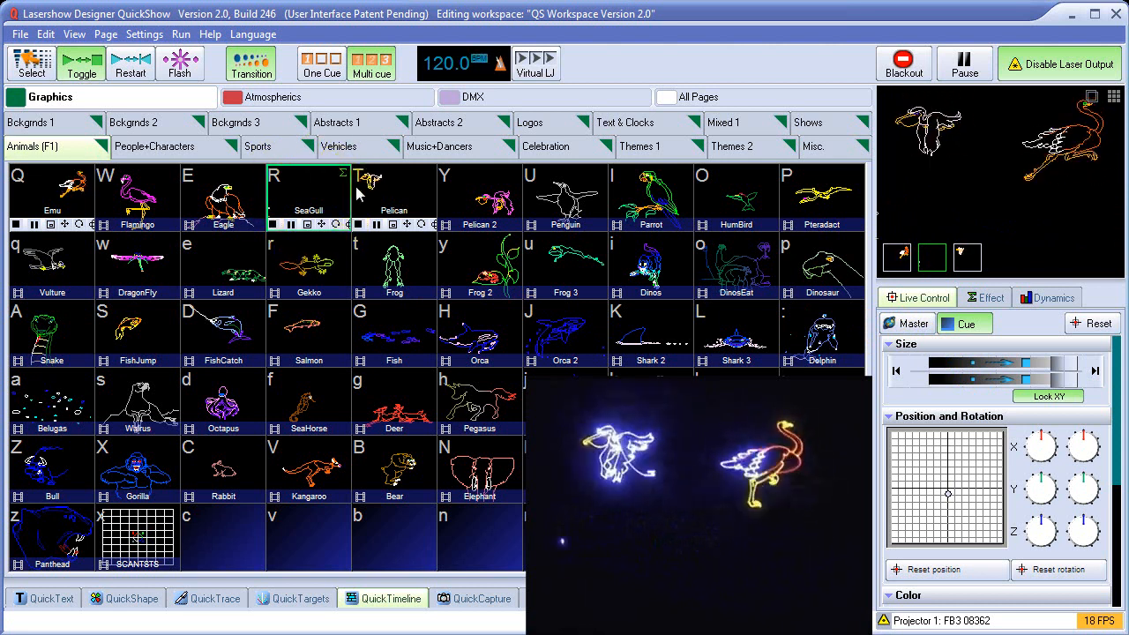
{"action": "left_click", "coordinate": [899, 260]}
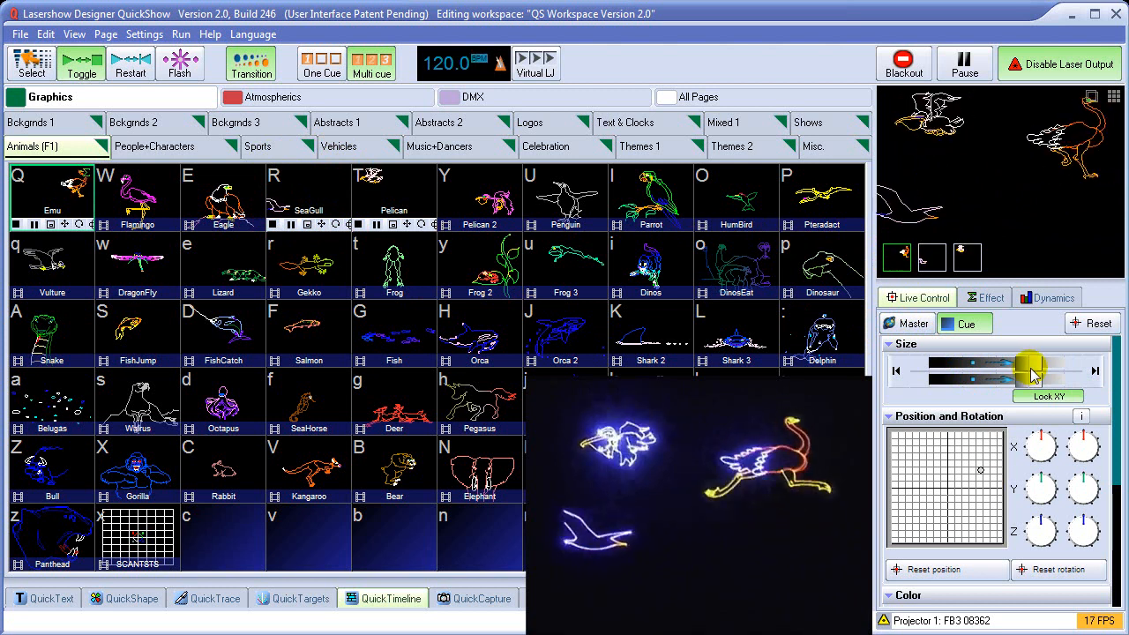
{"action": "mouse_move", "coordinate": [1022, 377]}
{"action": "left_mouse_down"}
{"action": "mouse_move", "coordinate": [945, 365]}
{"action": "mouse_move", "coordinate": [1036, 366]}
{"action": "mouse_move", "coordinate": [935, 365]}
{"action": "mouse_move", "coordinate": [1058, 363]}
{"action": "mouse_move", "coordinate": [933, 365]}
{"action": "mouse_move", "coordinate": [1041, 367]}
{"action": "mouse_move", "coordinate": [949, 367]}
{"action": "mouse_move", "coordinate": [1008, 379]}
{"action": "left_mouse_up"}
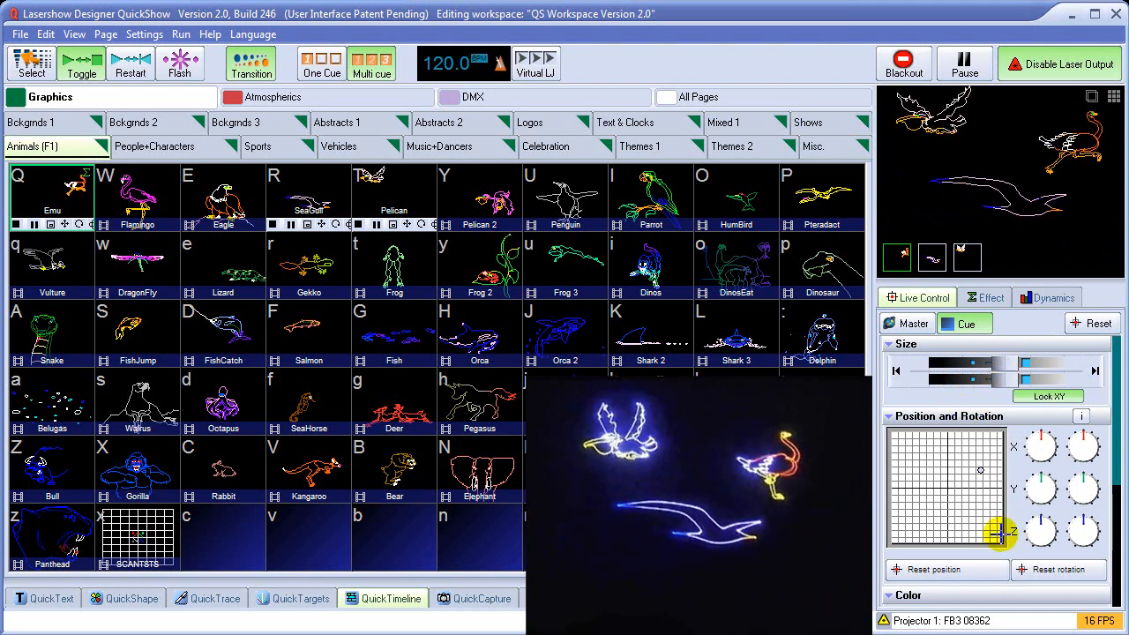
Set the Emu cue's color to teal and its brightness to 42%.
{"action": "left_click_drag", "start_coordinate": [1119, 397], "coordinate": [1115, 490]}
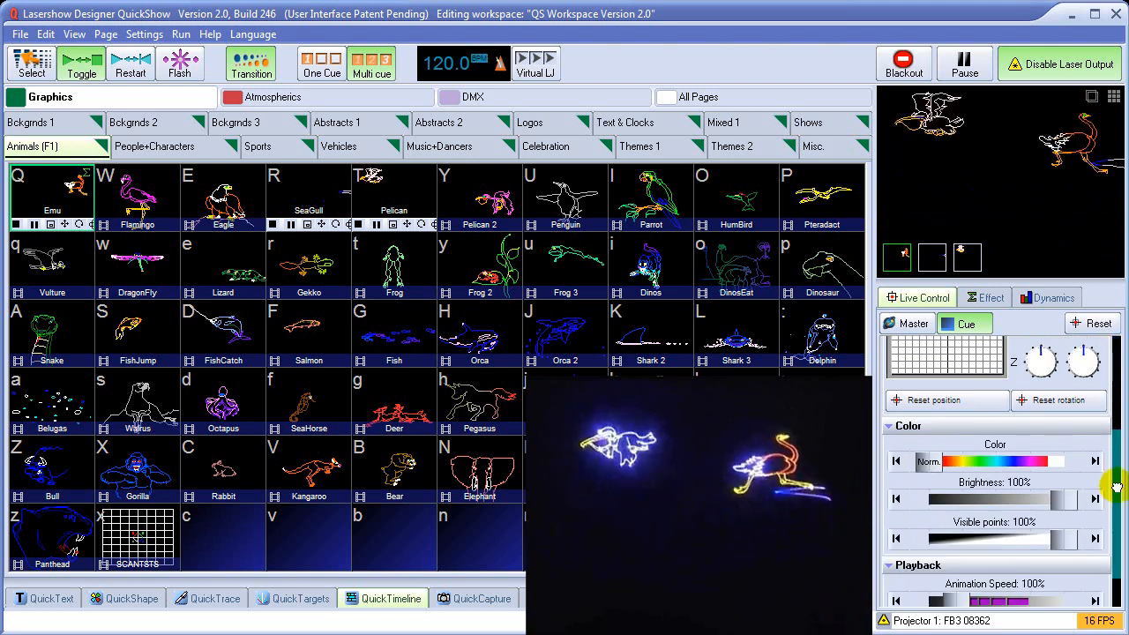
{"action": "left_click_drag", "start_coordinate": [982, 459], "coordinate": [994, 459]}
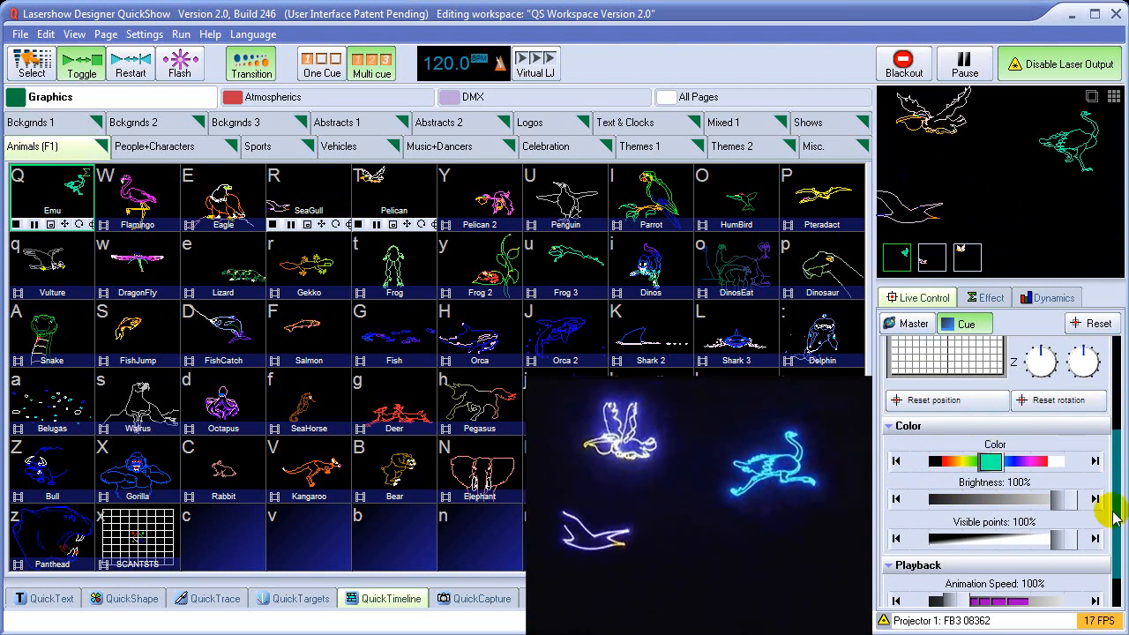
{"action": "left_click_drag", "start_coordinate": [1070, 503], "coordinate": [983, 500]}
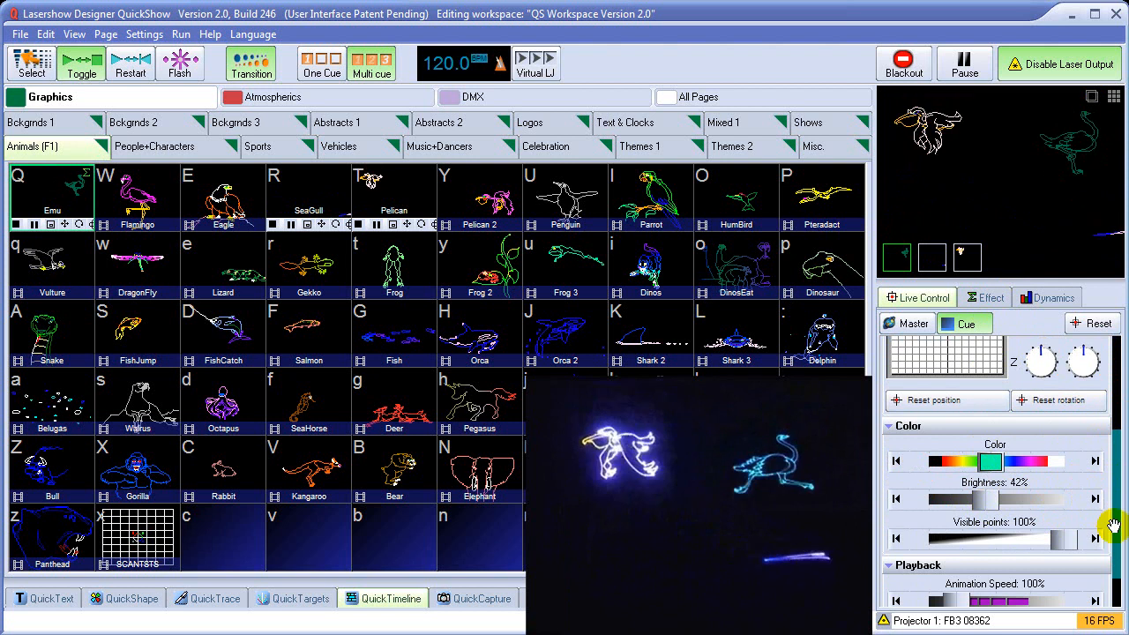
Reposition the Emu to the lower right of the projection area, comparing the master live controls with its own cue controls.
{"action": "left_click_drag", "start_coordinate": [1116, 527], "coordinate": [1114, 410]}
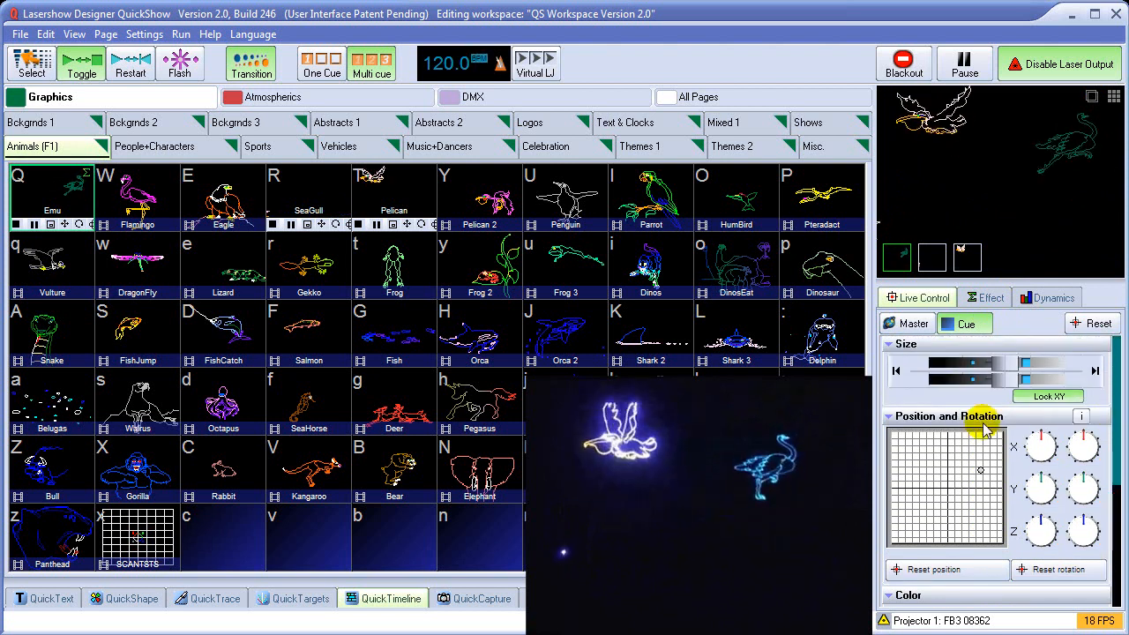
{"action": "mouse_move", "coordinate": [978, 471]}
{"action": "left_mouse_down"}
{"action": "mouse_move", "coordinate": [917, 497]}
{"action": "mouse_move", "coordinate": [976, 483]}
{"action": "mouse_move", "coordinate": [980, 467]}
{"action": "left_mouse_up"}
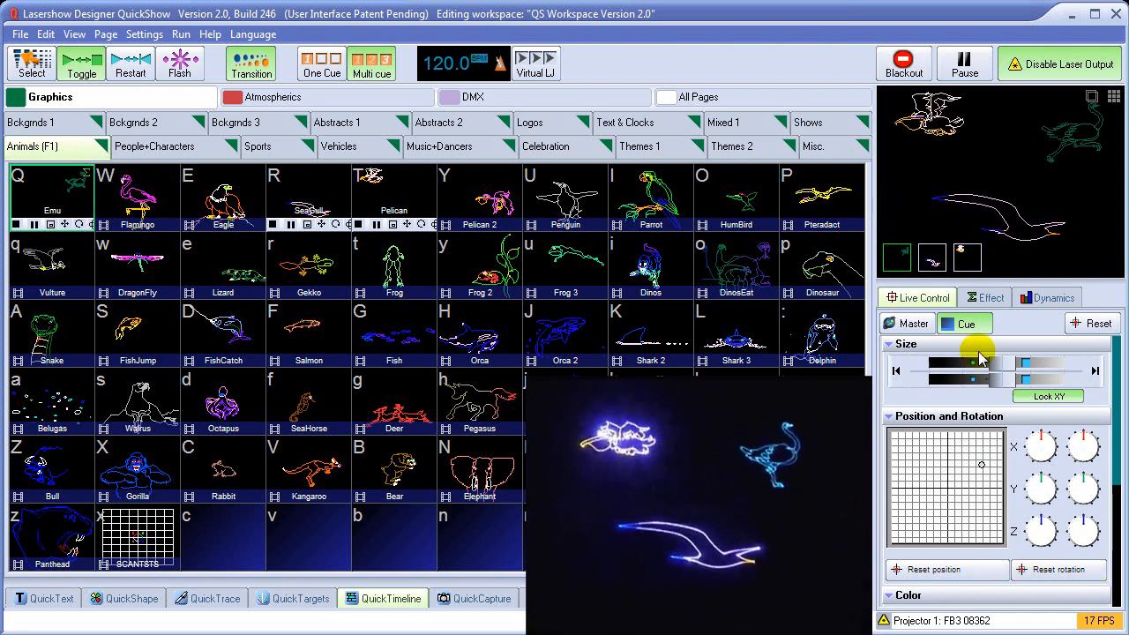
{"action": "left_click", "coordinate": [918, 324]}
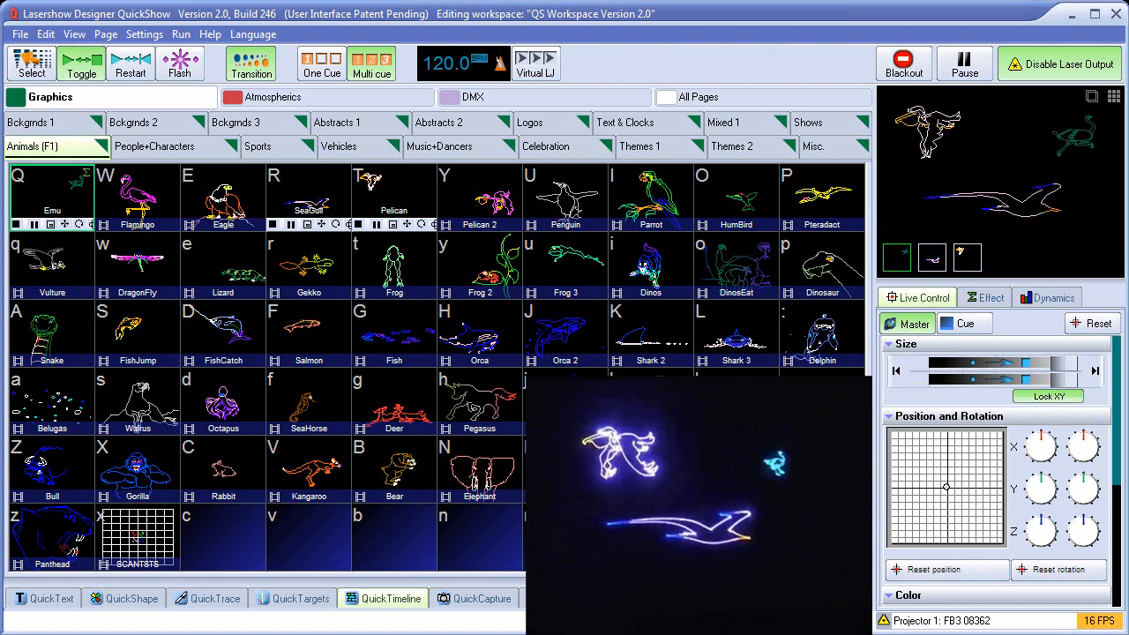
{"action": "left_click", "coordinate": [957, 325]}
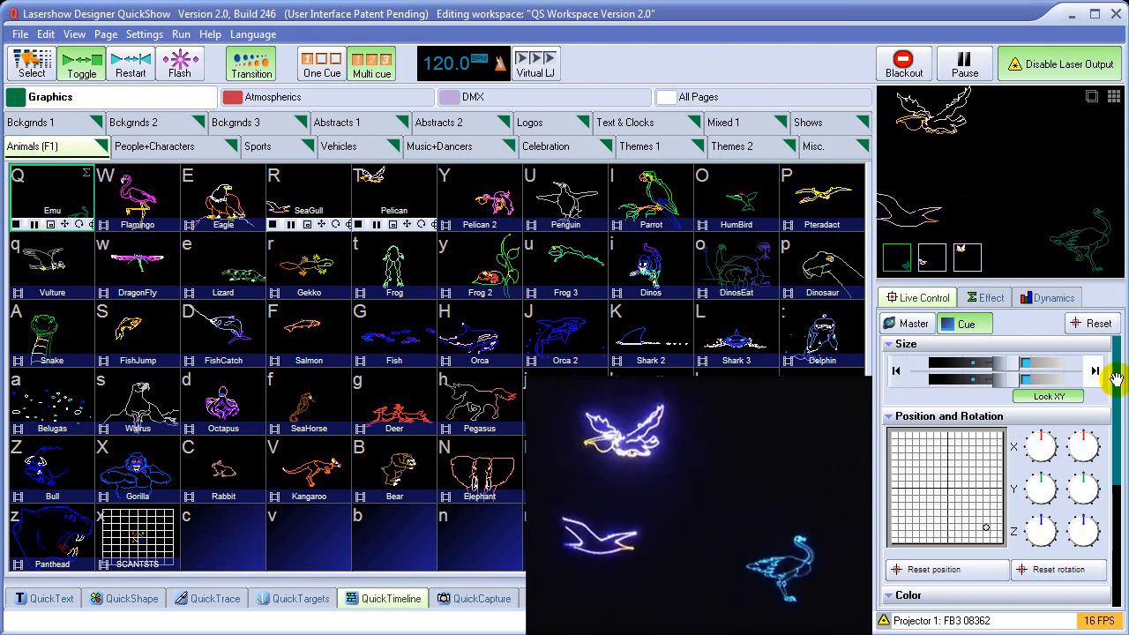
Restore the Emu cue's brightness to 100% and its color to Norm.
{"action": "scroll", "coordinate": [988, 472], "scroll_direction": "down", "scroll_amount": 5}
{"action": "left_click_drag", "start_coordinate": [981, 448], "coordinate": [1089, 447]}
{"action": "left_click", "coordinate": [995, 411]}
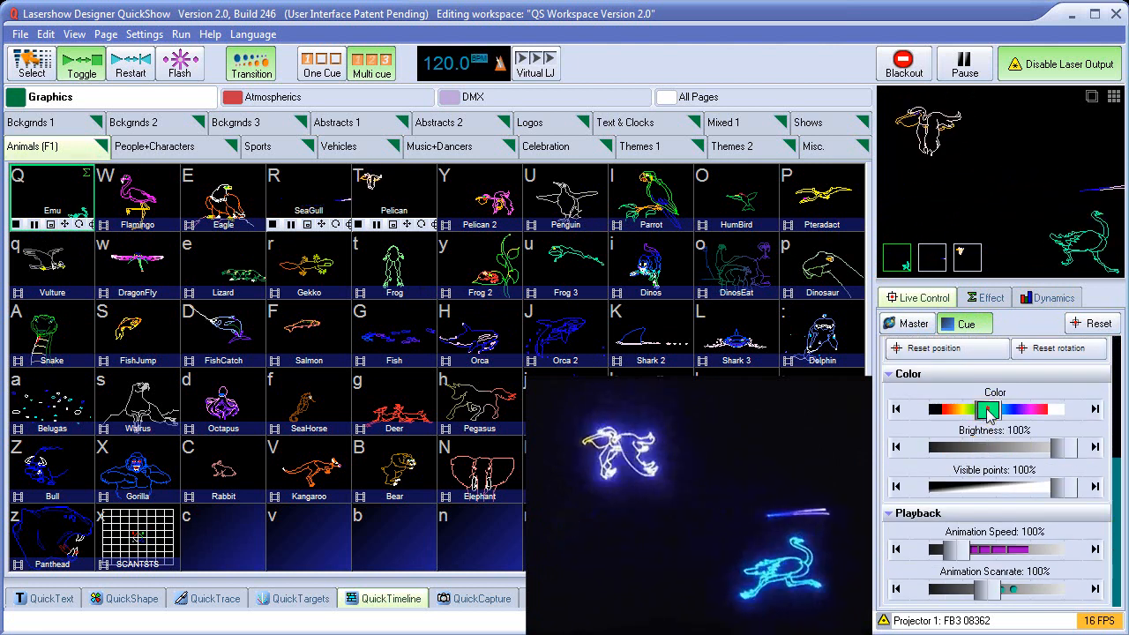
{"action": "left_click", "coordinate": [917, 416]}
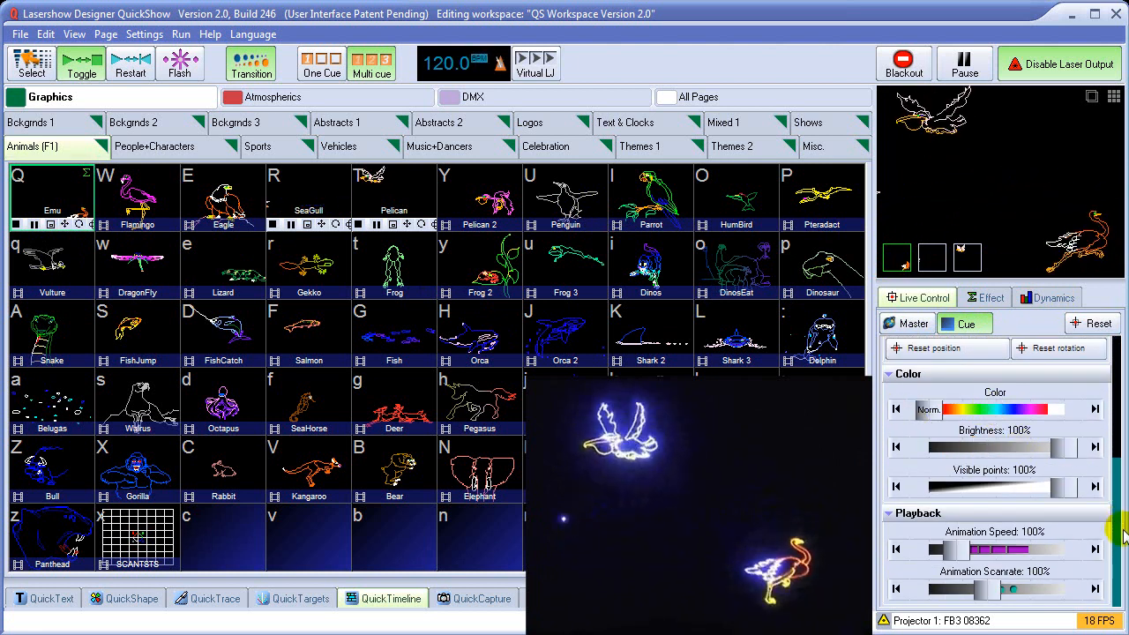
{"action": "left_click_drag", "start_coordinate": [1116, 532], "coordinate": [1088, 389]}
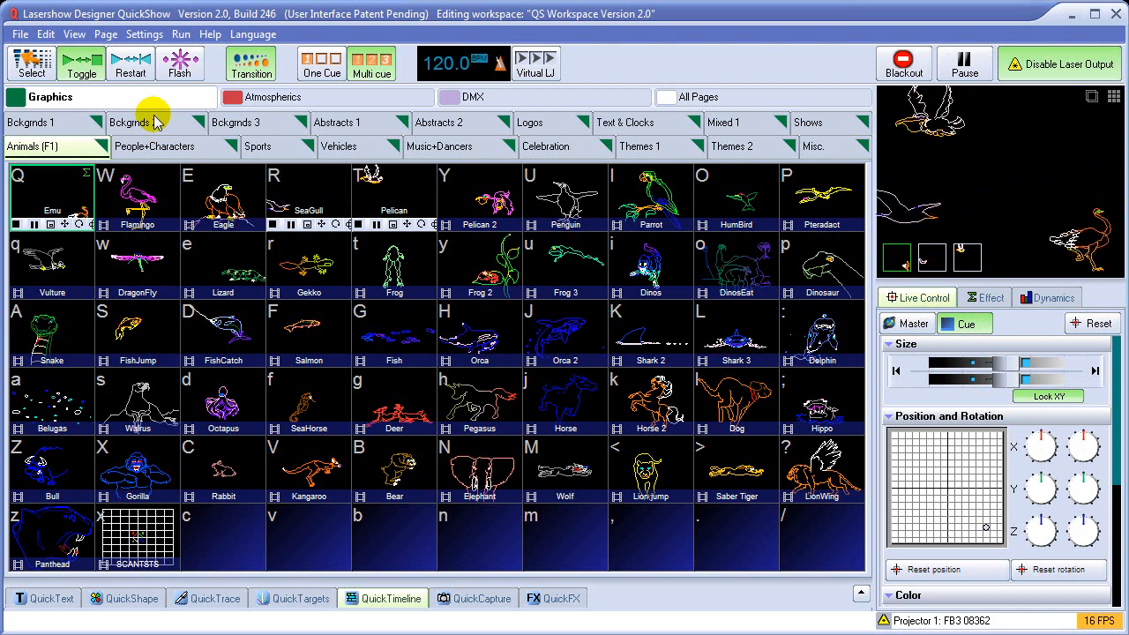
Run Quick Setup with the Beginner user level, keeping the existing projector choices on the remaining pages.
{"action": "left_click", "coordinate": [144, 34]}
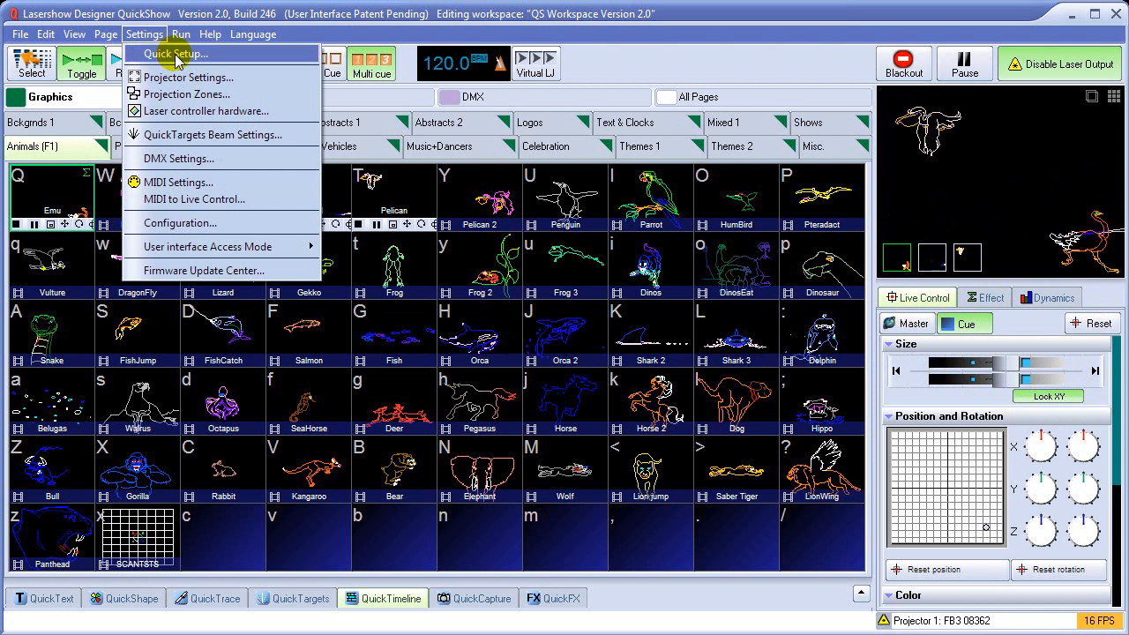
{"action": "left_click", "coordinate": [176, 54]}
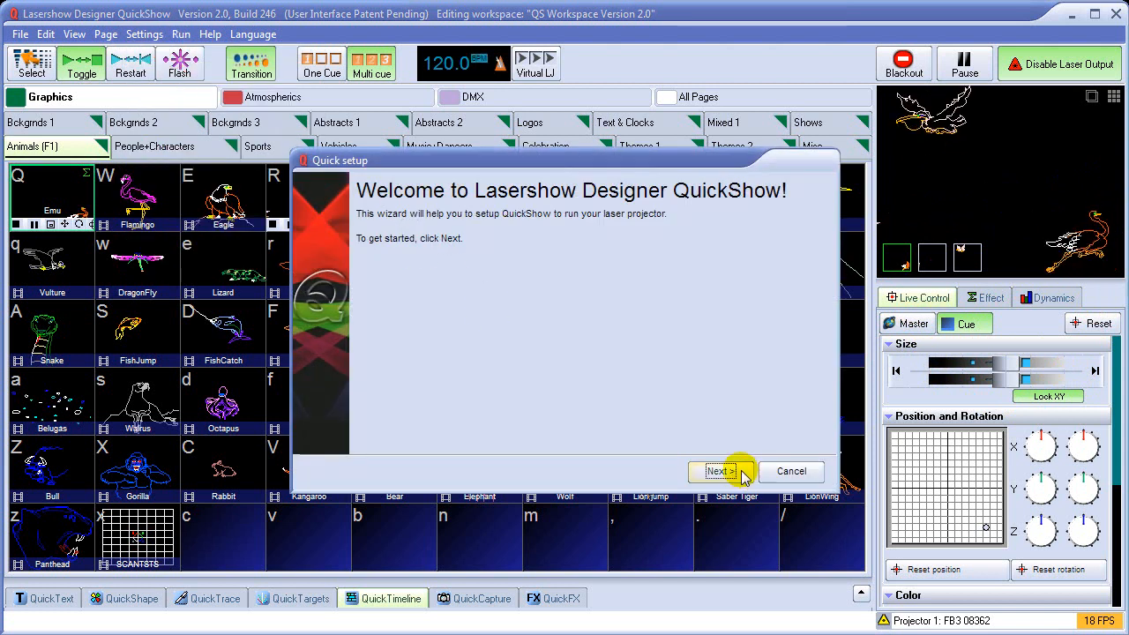
{"action": "left_click", "coordinate": [738, 470]}
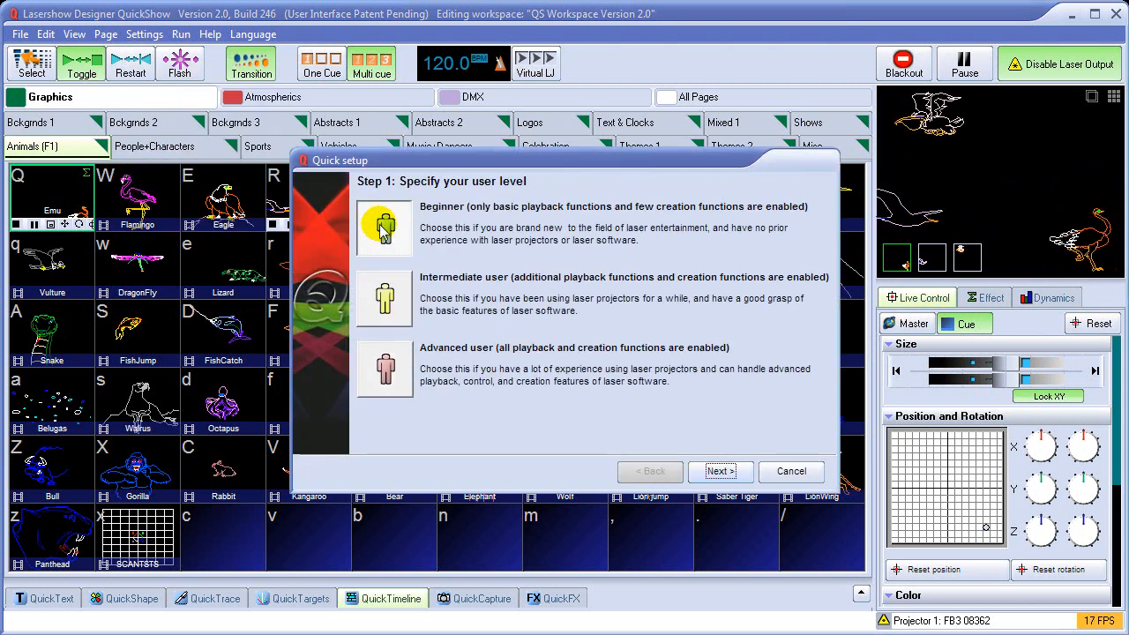
{"action": "left_click", "coordinate": [415, 214]}
{"action": "left_click", "coordinate": [719, 472]}
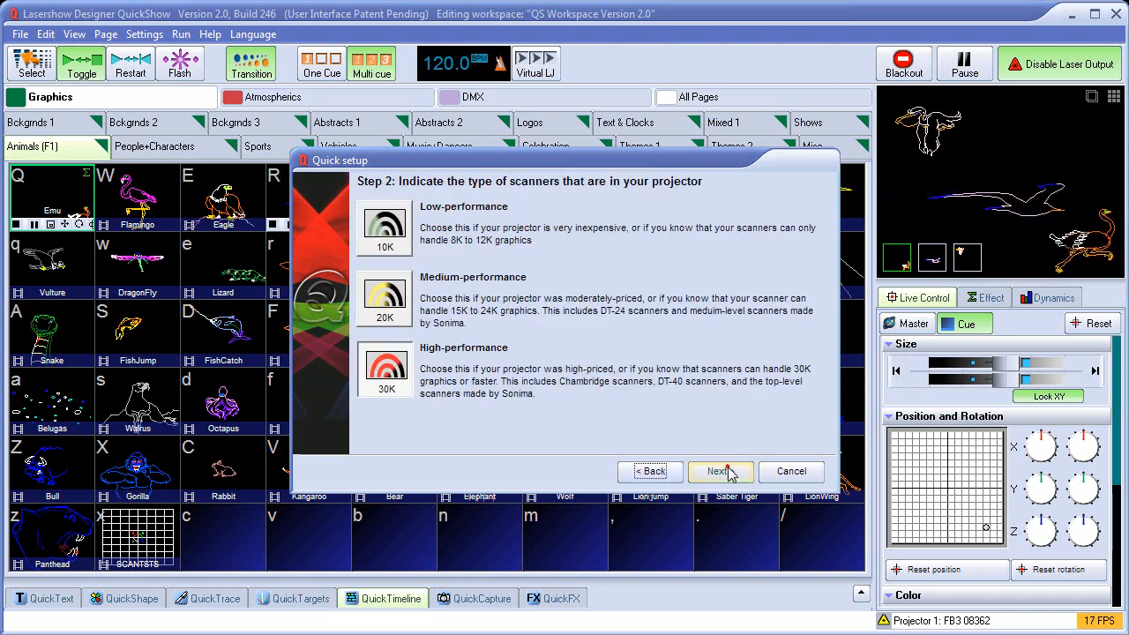
{"action": "left_click", "coordinate": [720, 471]}
{"action": "left_click", "coordinate": [720, 471]}
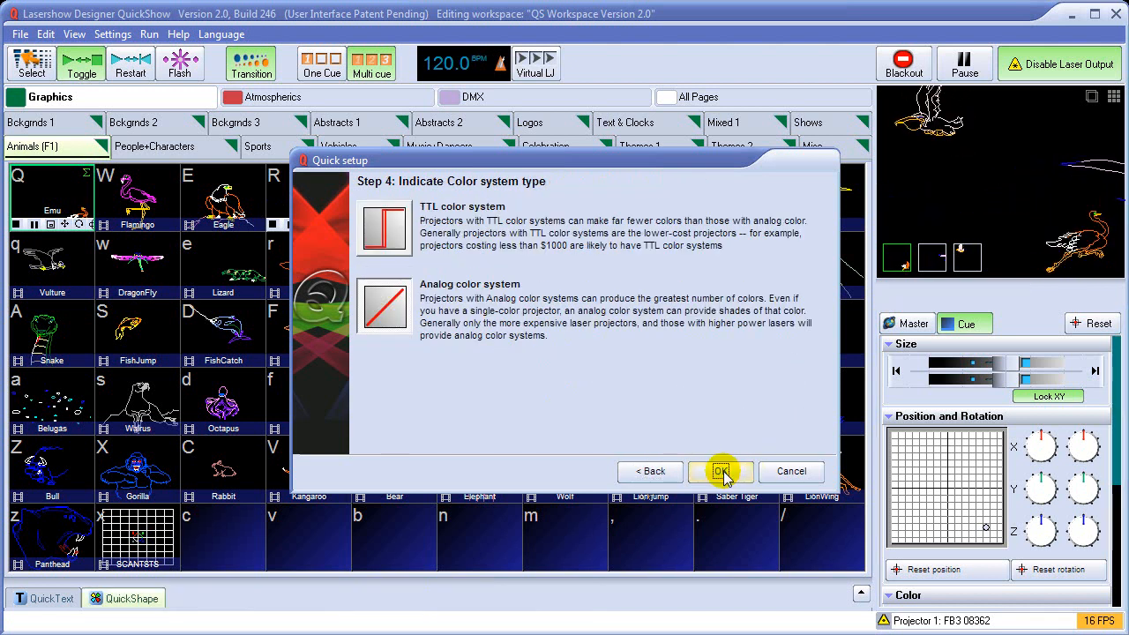
{"action": "left_click", "coordinate": [720, 471]}
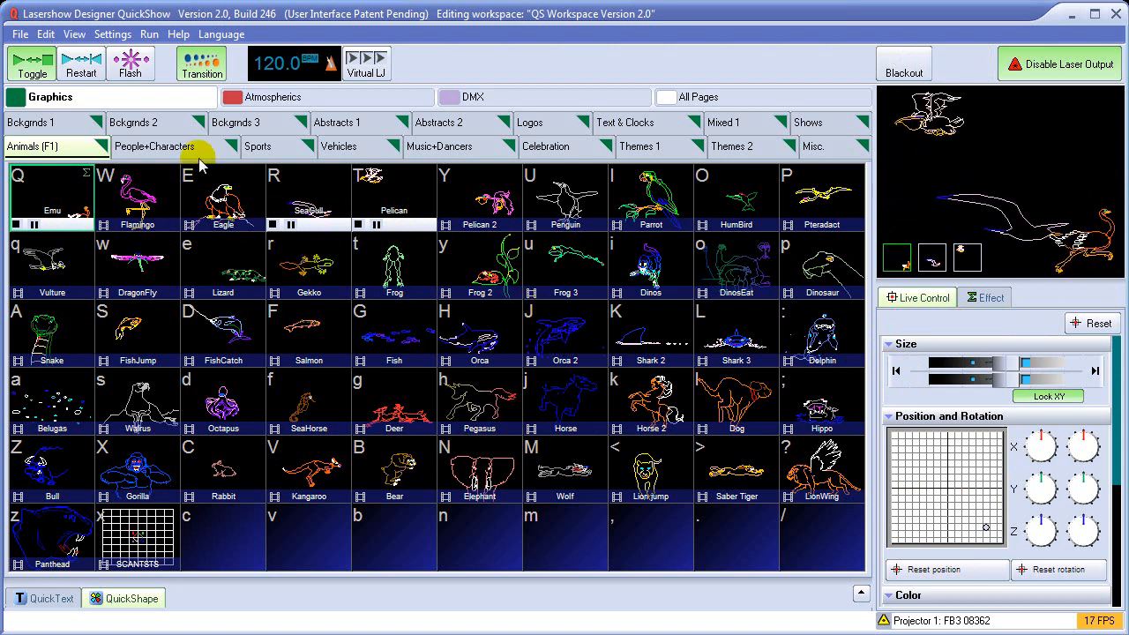
Run Quick Setup again with the Advanced user level, keeping the existing projector choices on the remaining pages.
{"action": "left_click", "coordinate": [127, 36]}
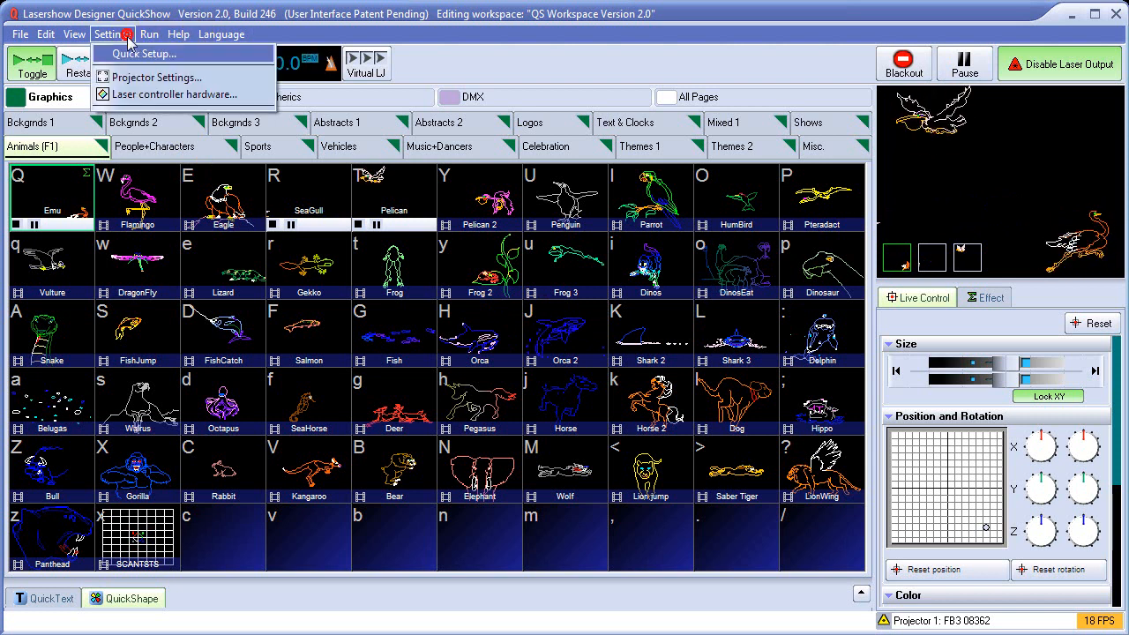
{"action": "left_click", "coordinate": [127, 56]}
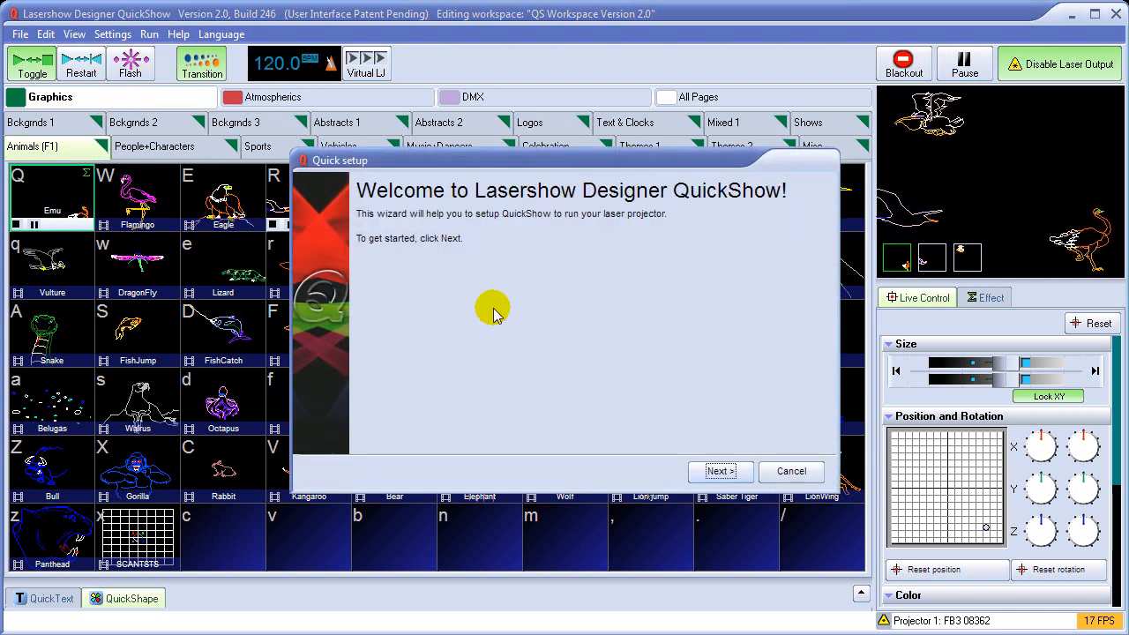
{"action": "left_click", "coordinate": [725, 471]}
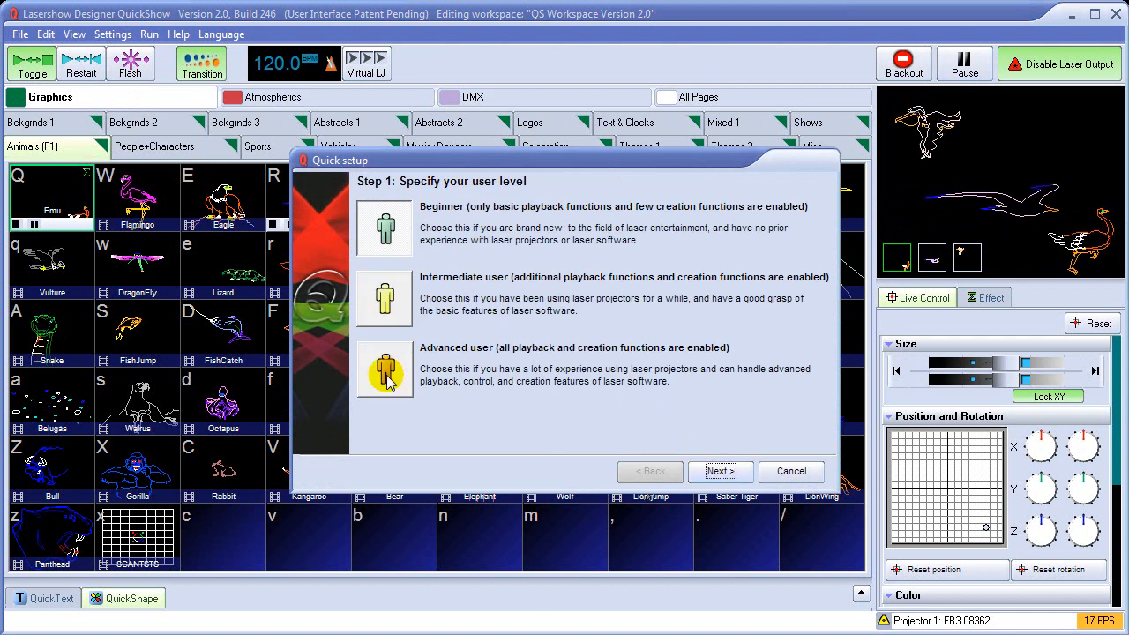
{"action": "left_click", "coordinate": [388, 378]}
{"action": "left_click", "coordinate": [711, 477]}
{"action": "left_click", "coordinate": [716, 475]}
{"action": "left_click", "coordinate": [719, 475]}
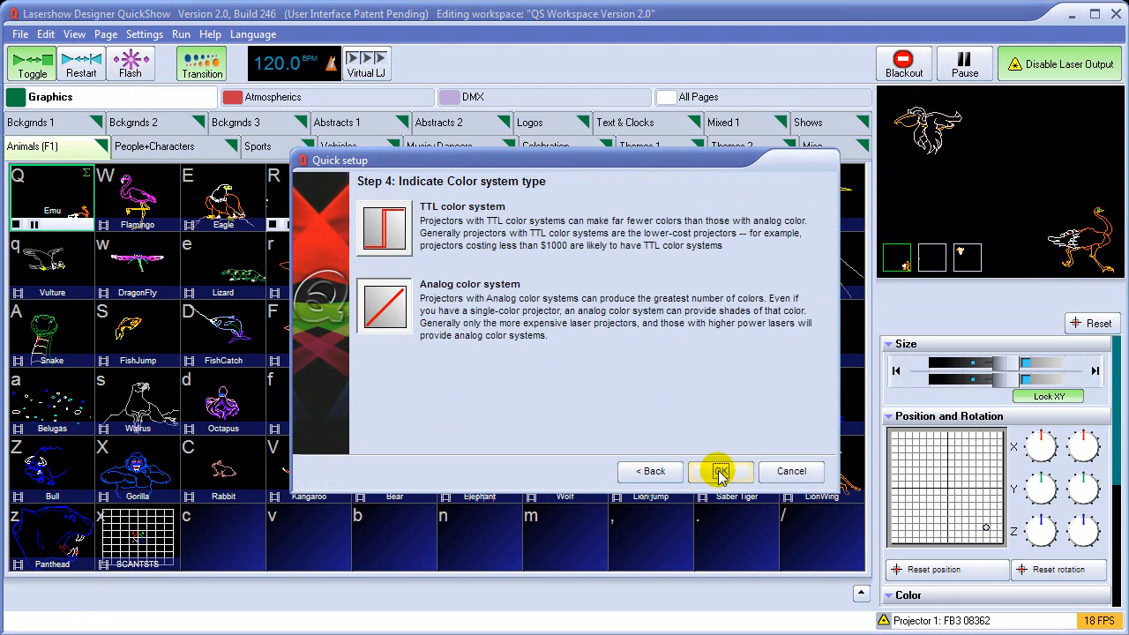
{"action": "left_click", "coordinate": [721, 475]}
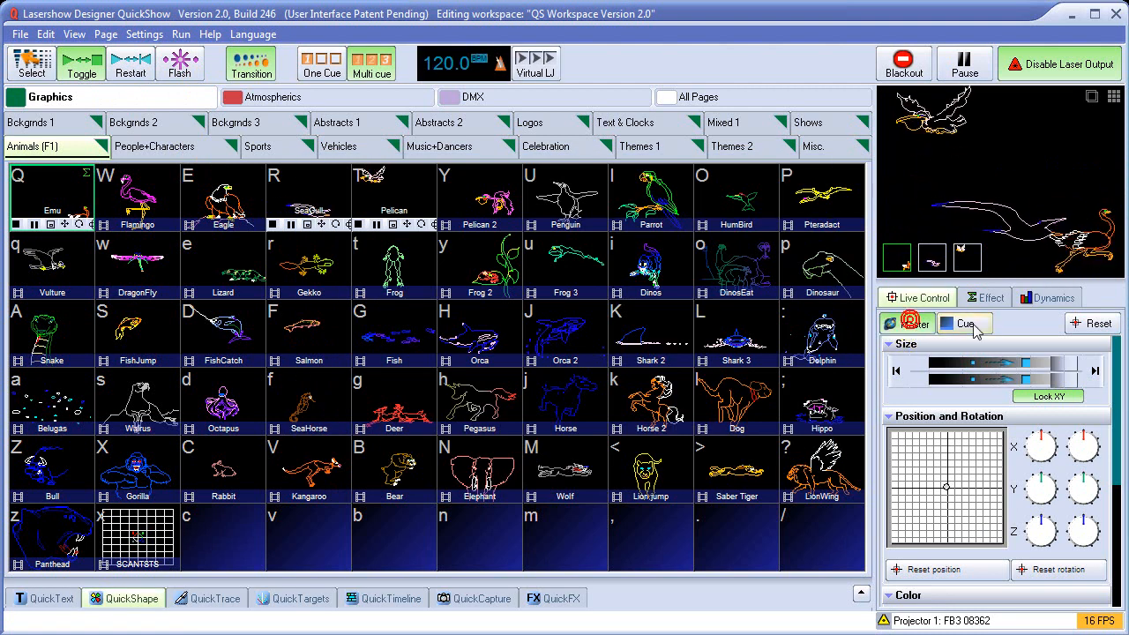
Switch the live controls back and forth between Cue and Master, ending on Master.
{"action": "left_click", "coordinate": [981, 324]}
{"action": "left_click", "coordinate": [904, 324]}
{"action": "left_click", "coordinate": [966, 325]}
{"action": "left_click", "coordinate": [911, 325]}
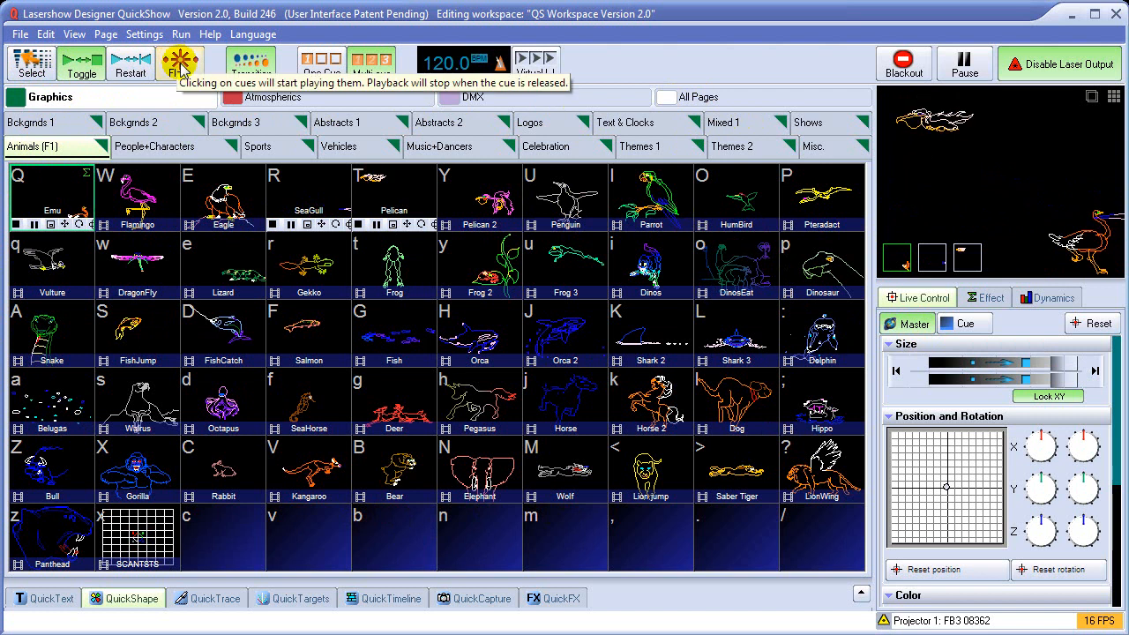
Set playback to Multi cue and select the SeaGull and then the Pelican from the running-cue thumbnails.
{"action": "left_click", "coordinate": [385, 68]}
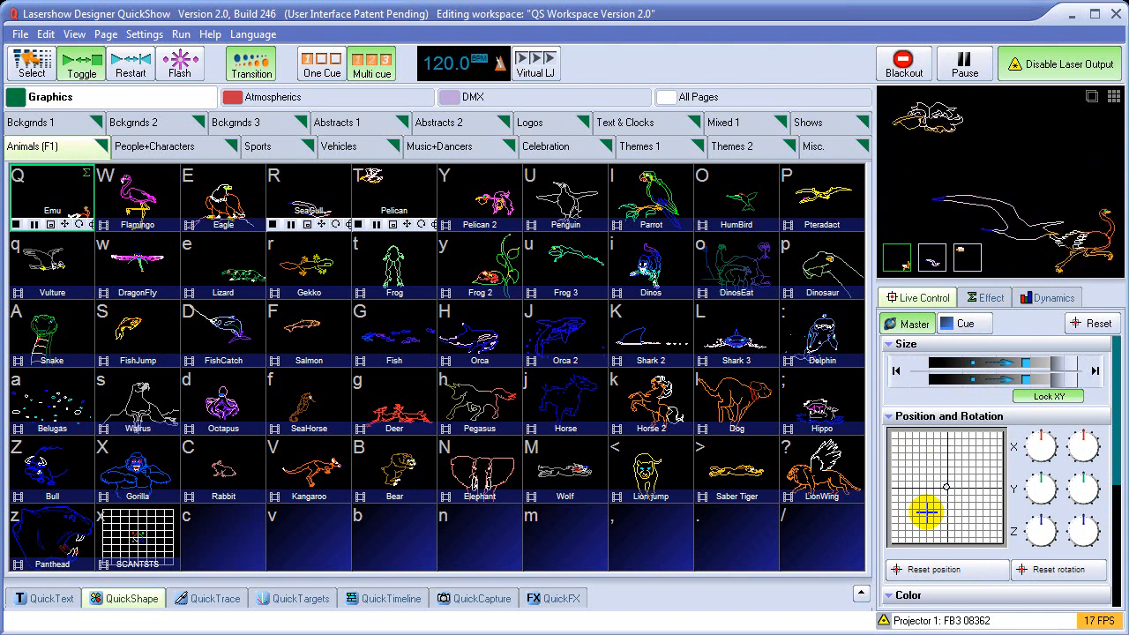
{"action": "left_click", "coordinate": [934, 263]}
{"action": "left_click", "coordinate": [970, 261]}
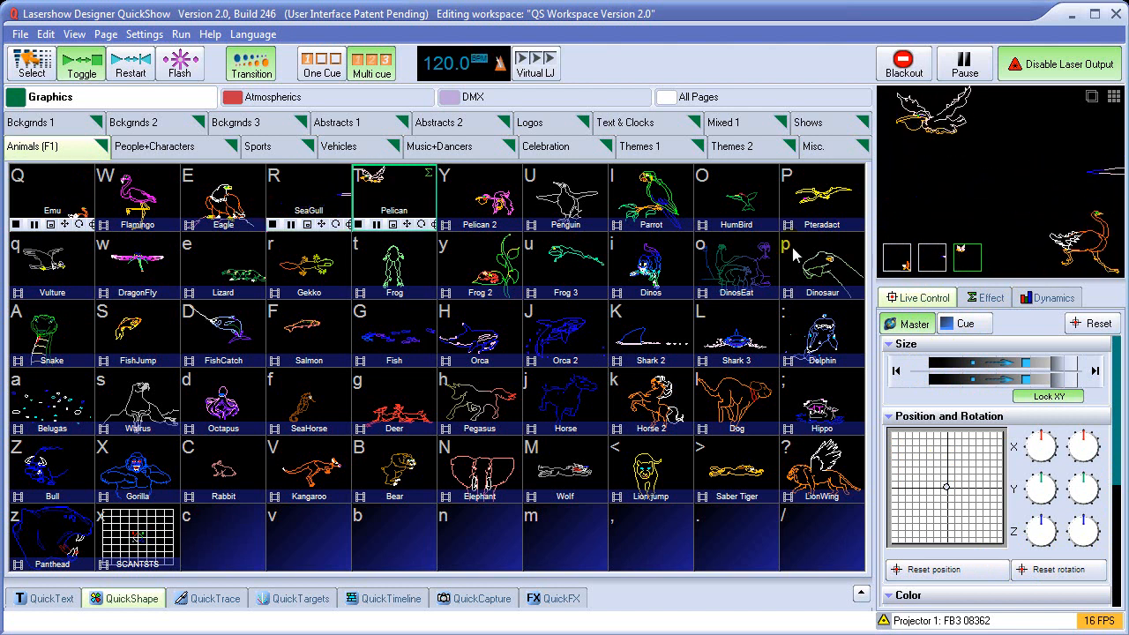
Start cue 12 from Abstracts 2 and Fireworks 2 from Celebration, and return to the running Emu on the Animals page.
{"action": "left_click", "coordinate": [461, 124]}
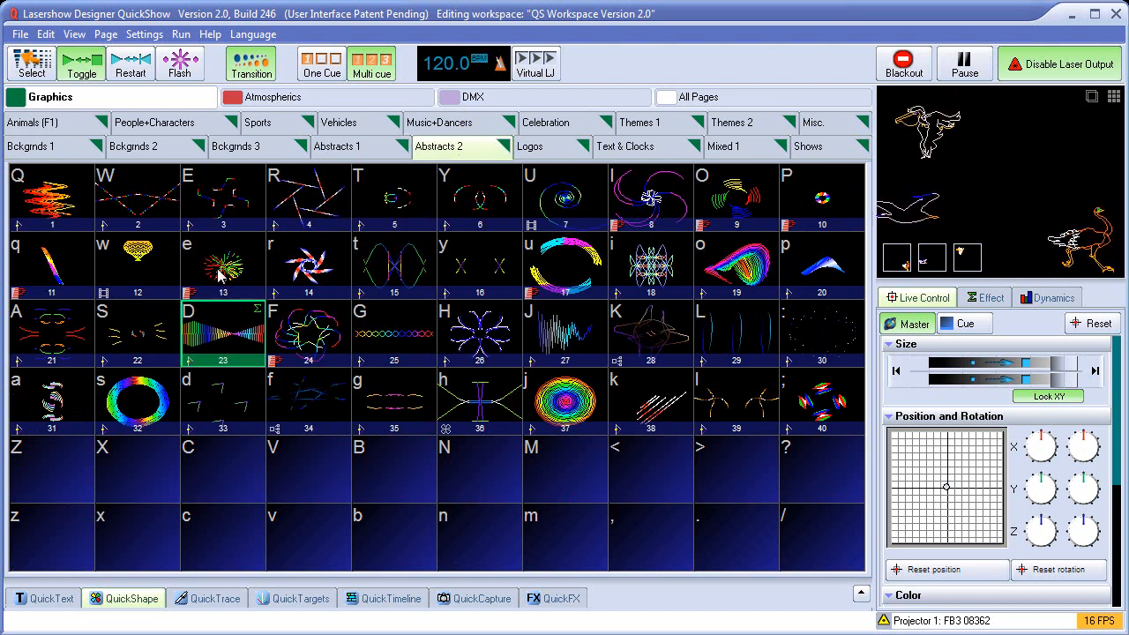
{"action": "left_click", "coordinate": [144, 276]}
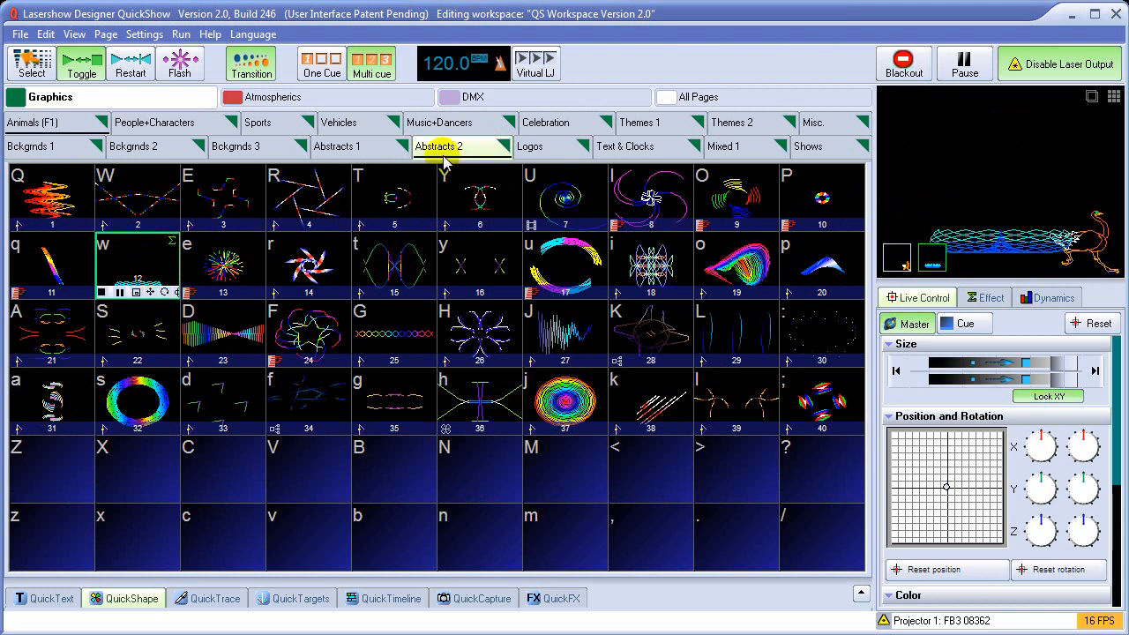
{"action": "left_click", "coordinate": [572, 129]}
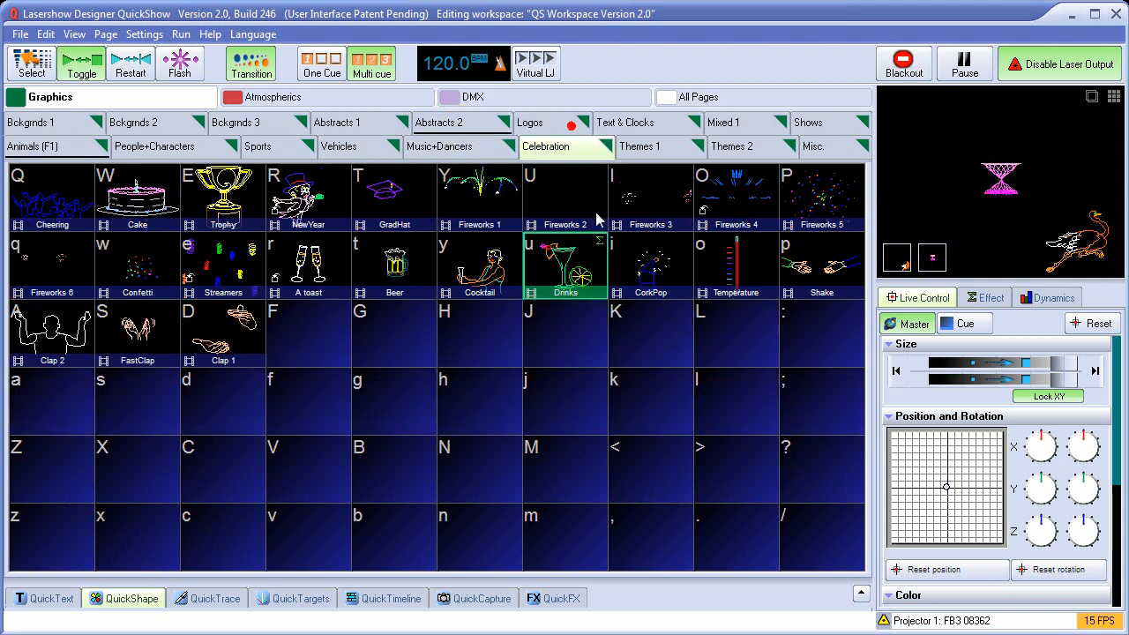
{"action": "left_click", "coordinate": [567, 208]}
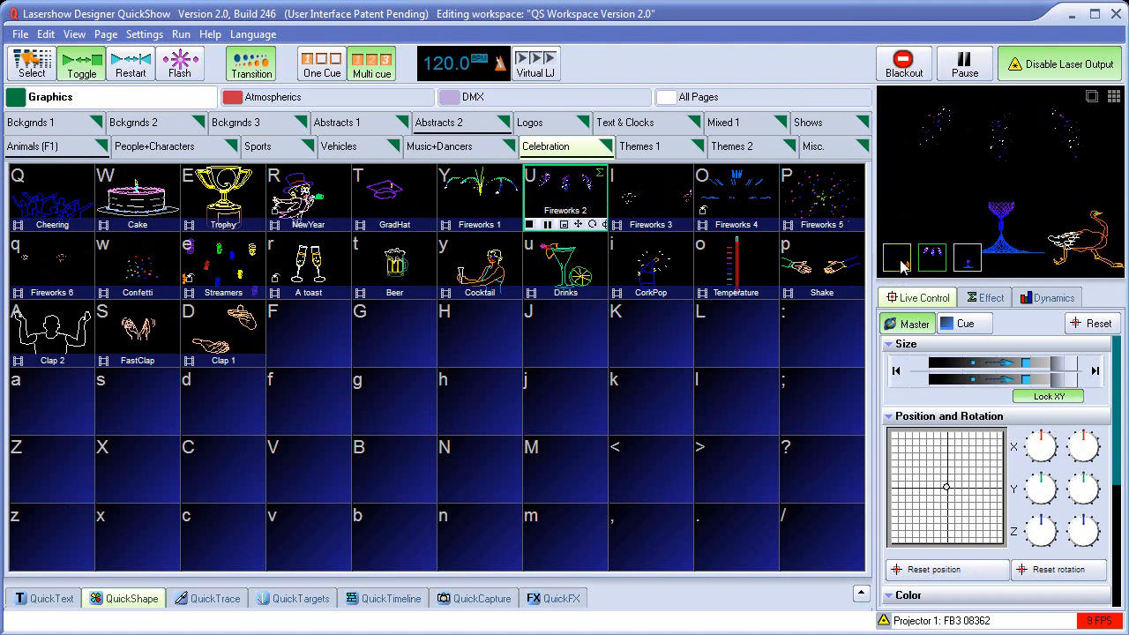
{"action": "key", "text": "F1"}
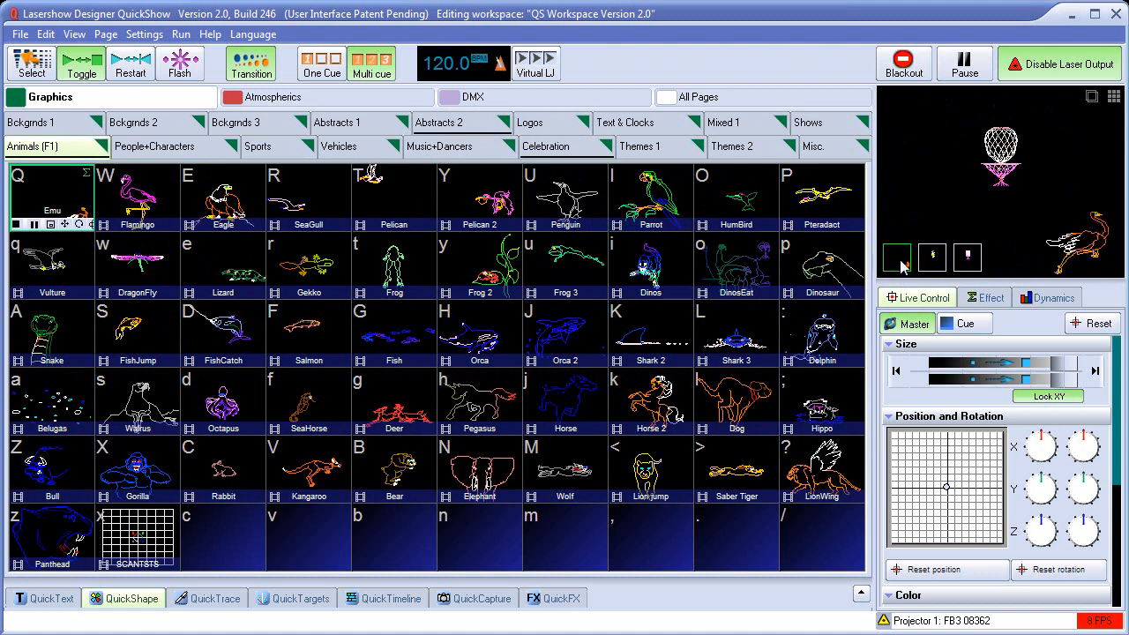
Select the running Fireworks 2 and cue 12 from the running-cue thumbnails, and revisit the Animals and Abstracts 2 pages.
{"action": "left_click", "coordinate": [937, 262]}
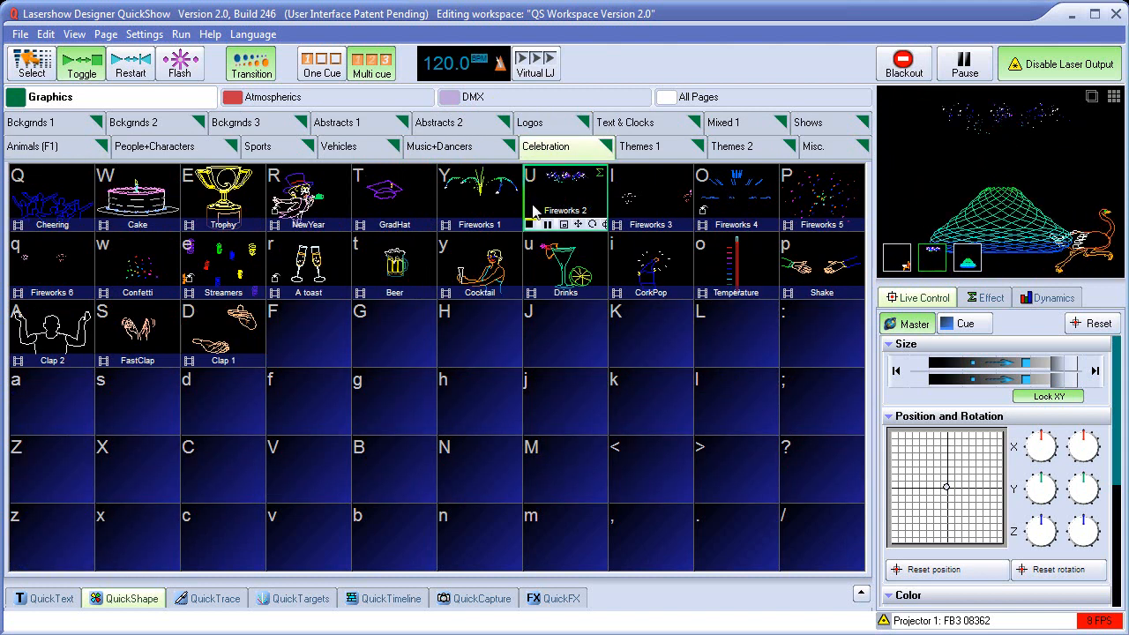
{"action": "left_click", "coordinate": [974, 263]}
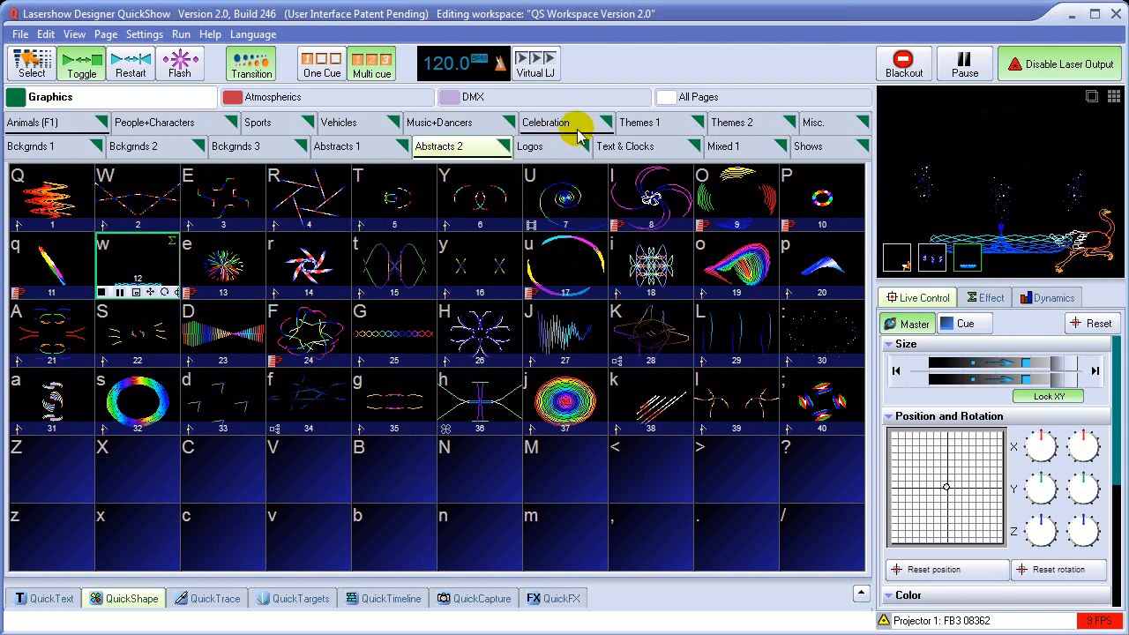
{"action": "left_click", "coordinate": [51, 123]}
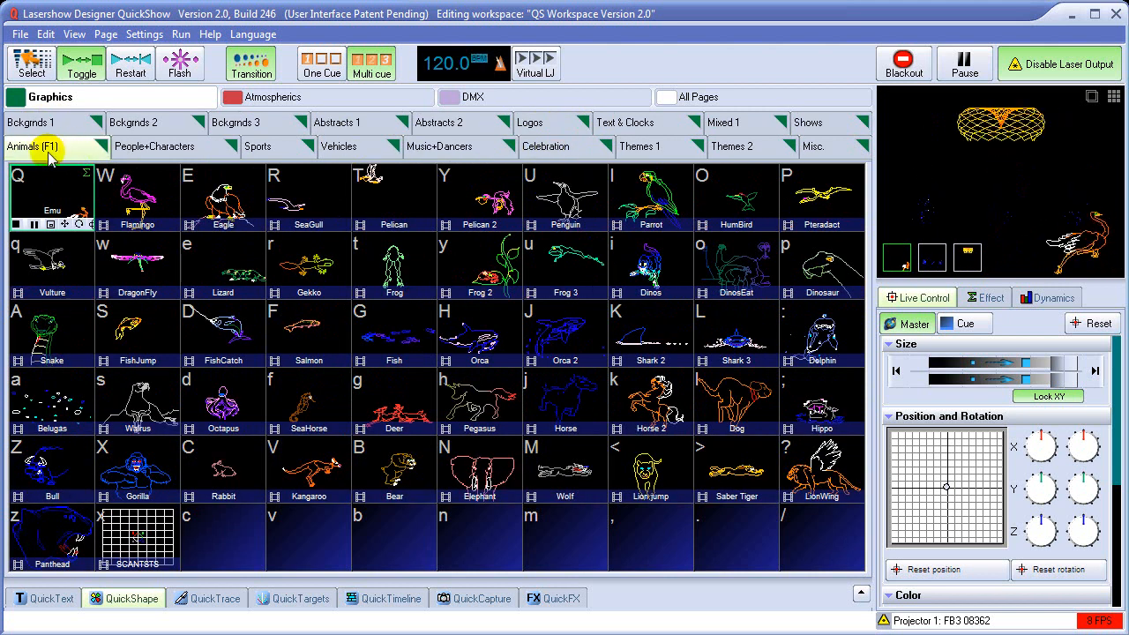
{"action": "left_click", "coordinate": [460, 126]}
{"action": "left_click", "coordinate": [131, 267]}
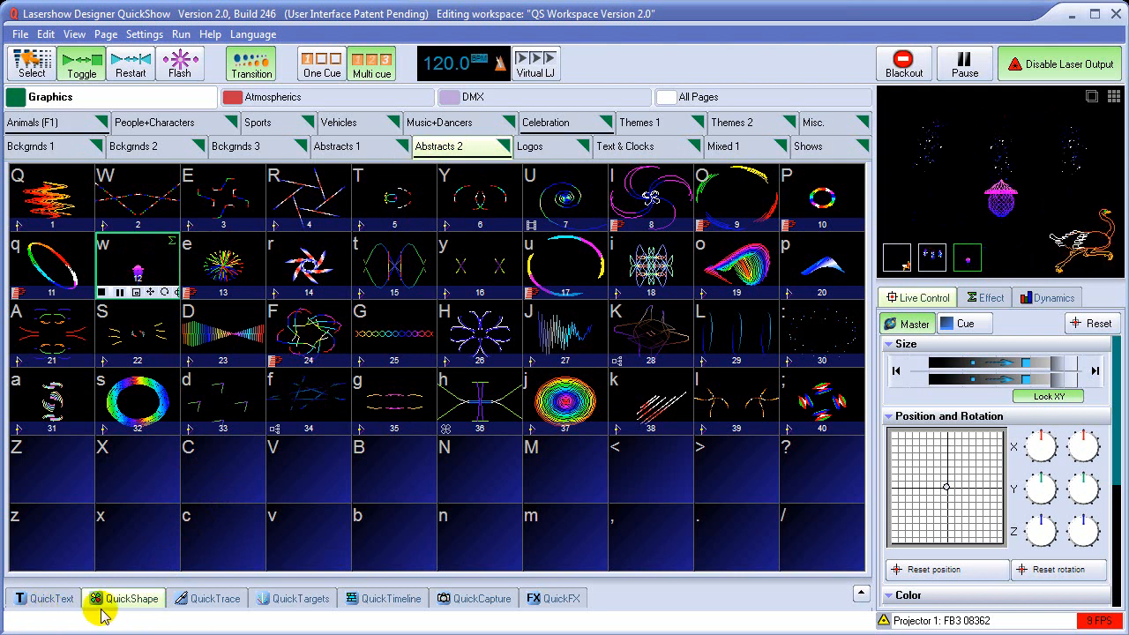
Apply the B V and Chop effects from QuickFX at Master level, and turn B V off again.
{"action": "left_click", "coordinate": [561, 599]}
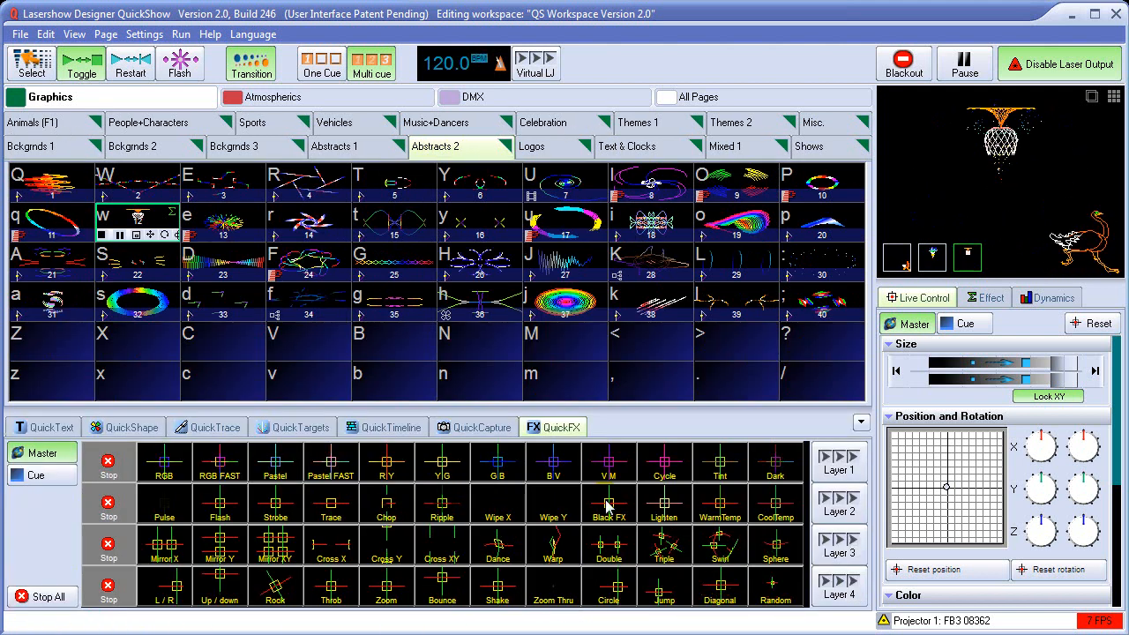
{"action": "left_click", "coordinate": [553, 470]}
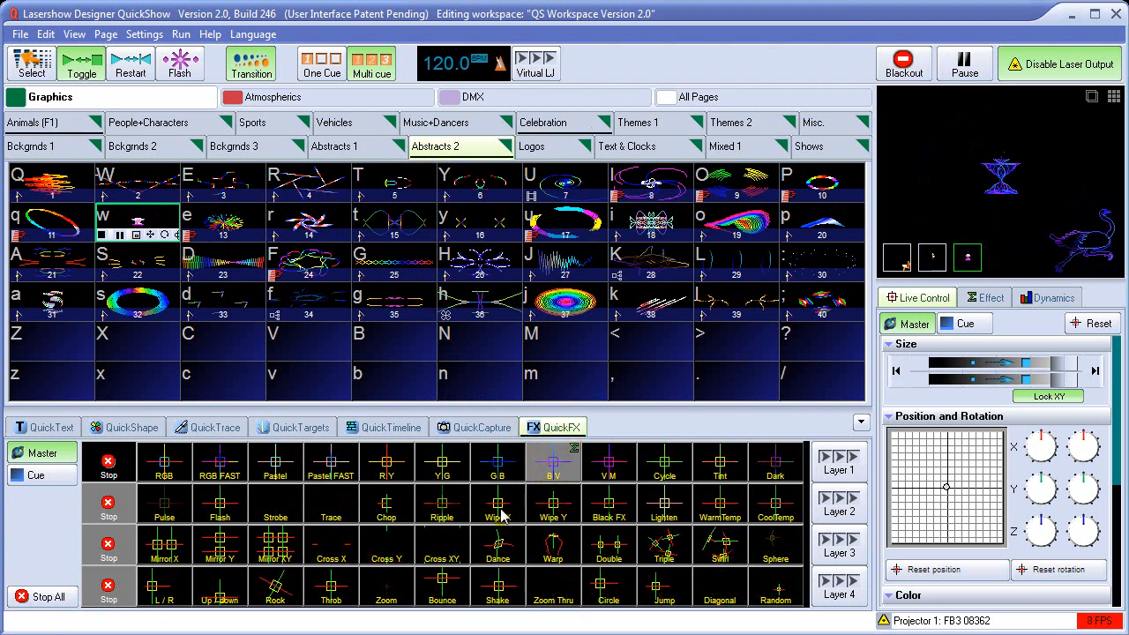
{"action": "left_click", "coordinate": [392, 507]}
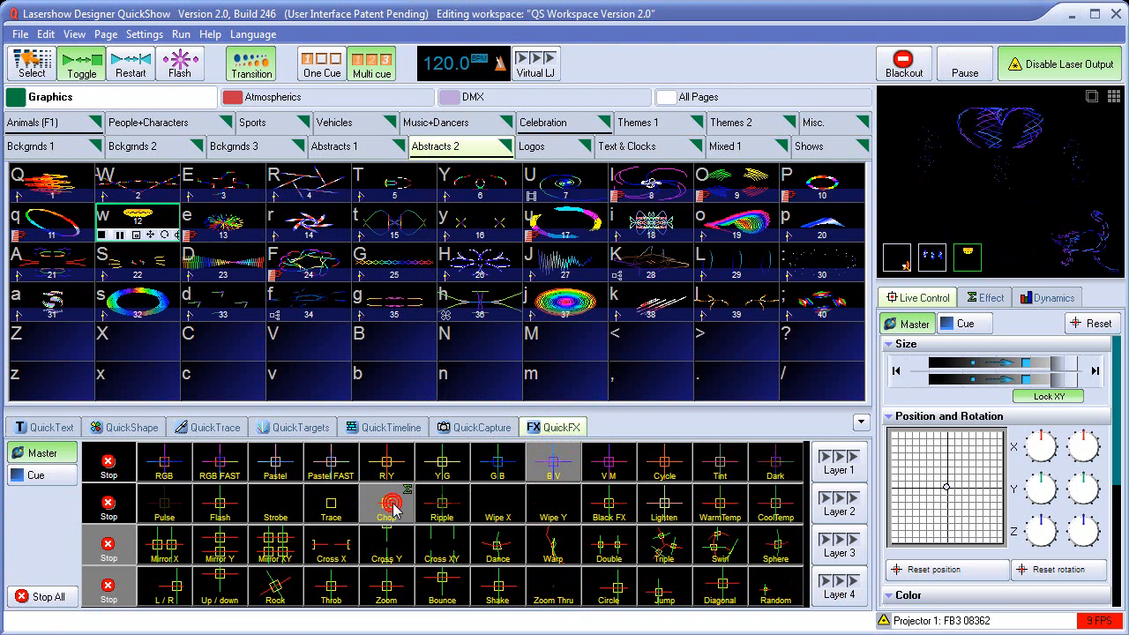
{"action": "left_click", "coordinate": [554, 461]}
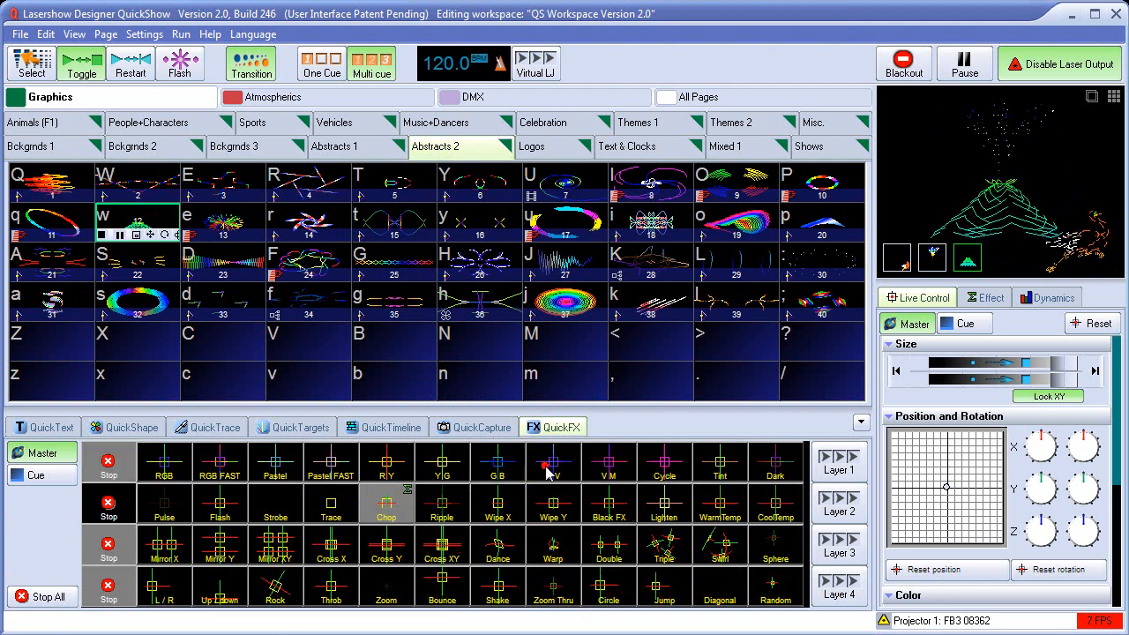
Stop the Chop effect running on QuickFX Layer 2 and collapse the QuickFX area.
{"action": "left_click", "coordinate": [861, 424]}
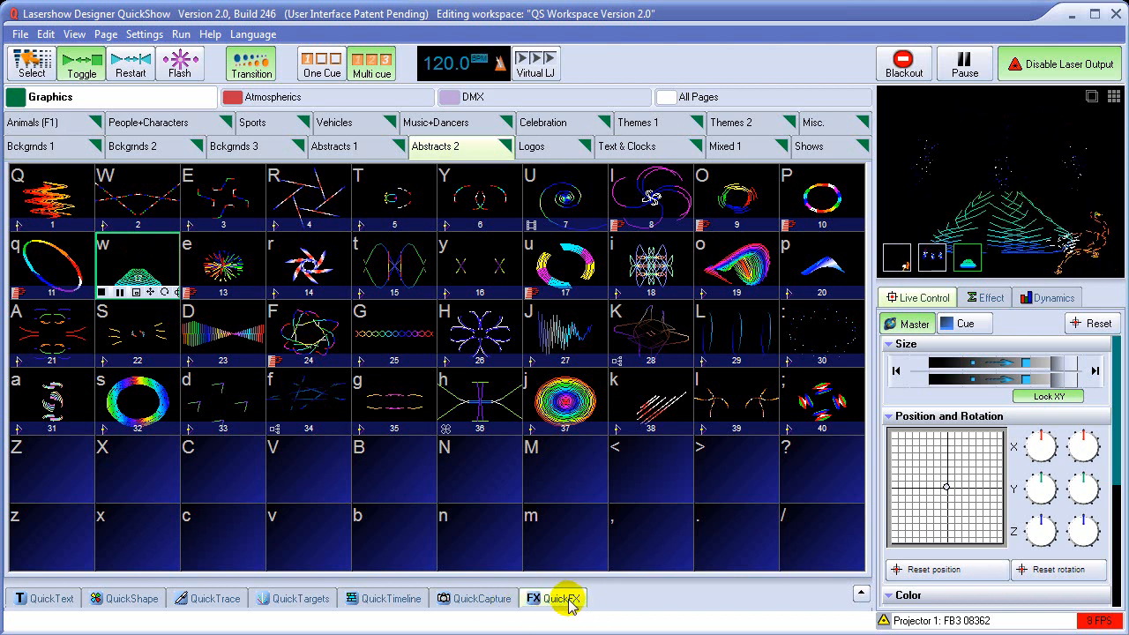
{"action": "left_click", "coordinate": [569, 605]}
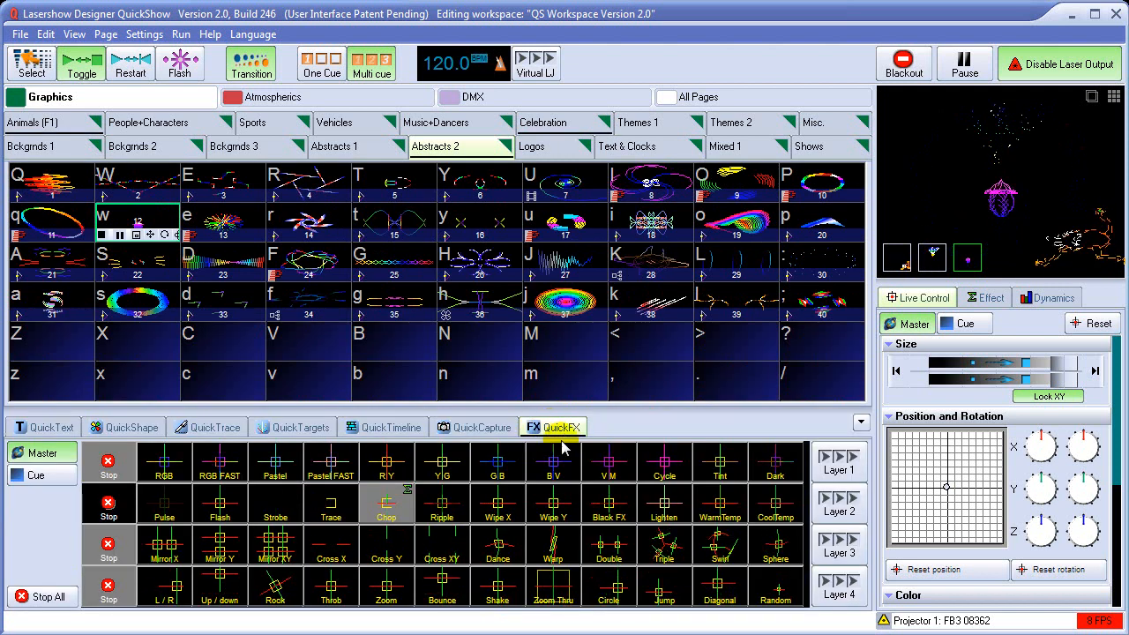
{"action": "left_click", "coordinate": [107, 507]}
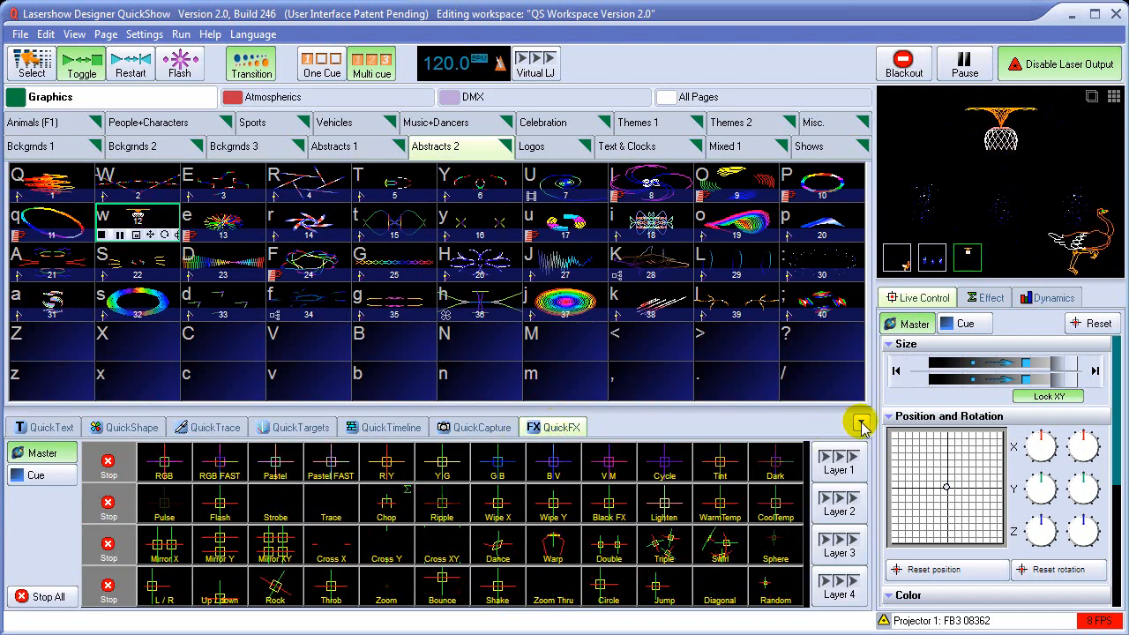
{"action": "left_click", "coordinate": [861, 423]}
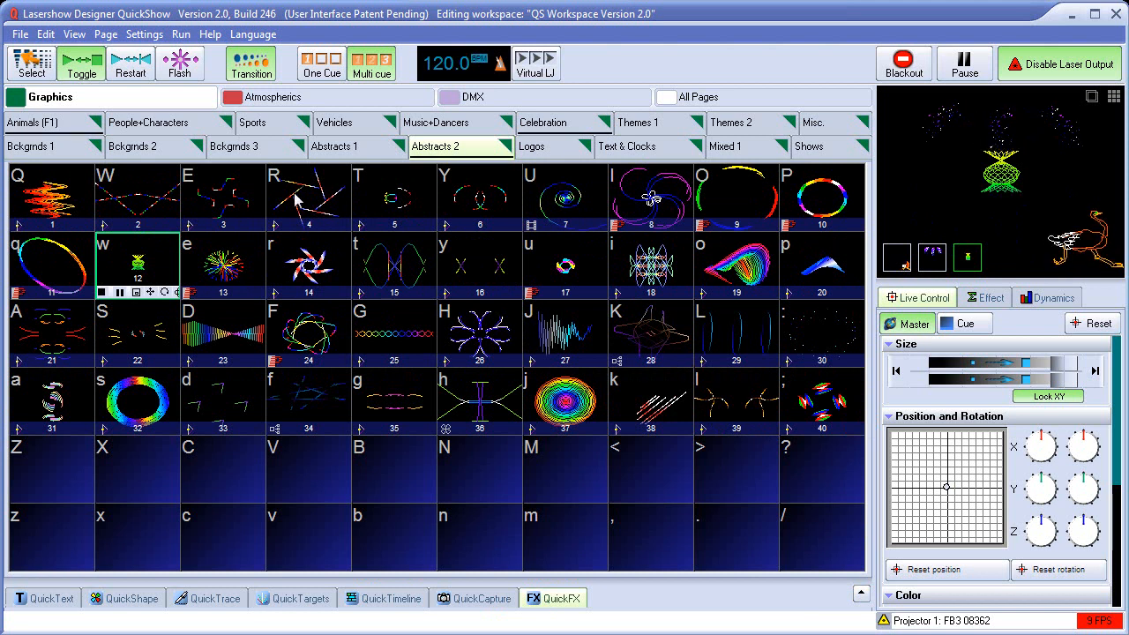
Black out all running cues and start the SCANTSTS cue from the Animals page in One Cue mode.
{"action": "left_click", "coordinate": [906, 74]}
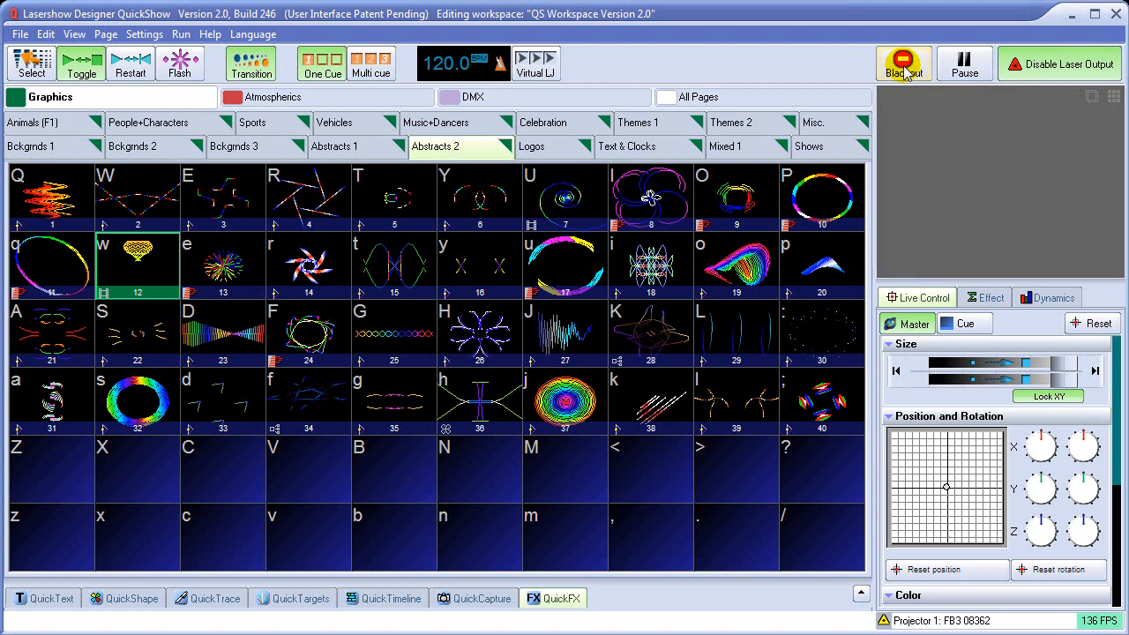
{"action": "left_click", "coordinate": [33, 122]}
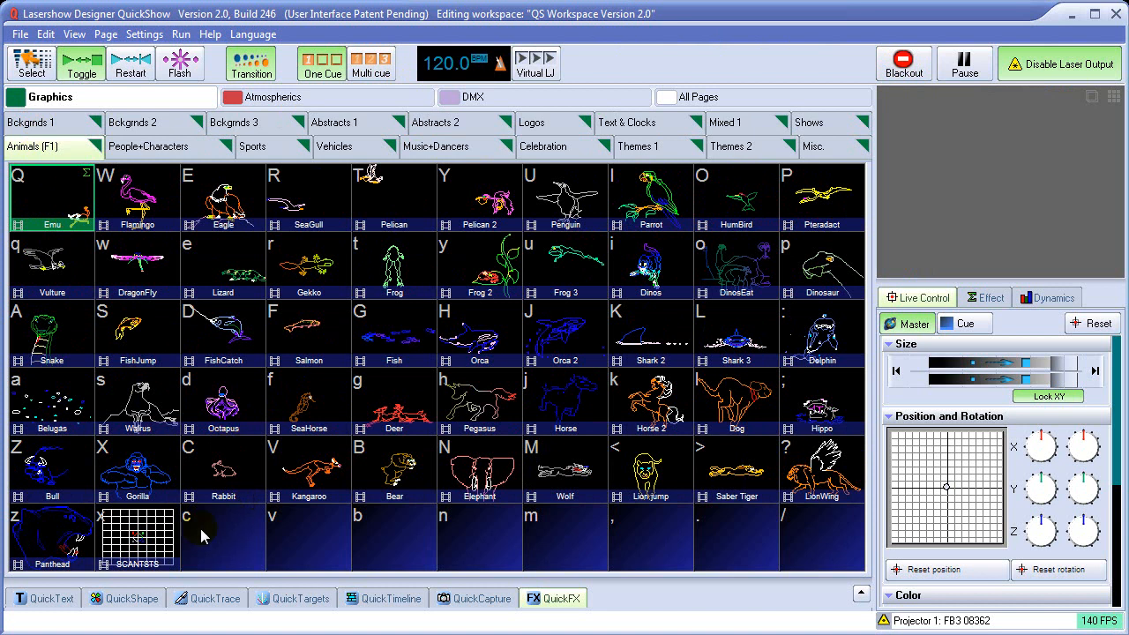
{"action": "left_click", "coordinate": [138, 551]}
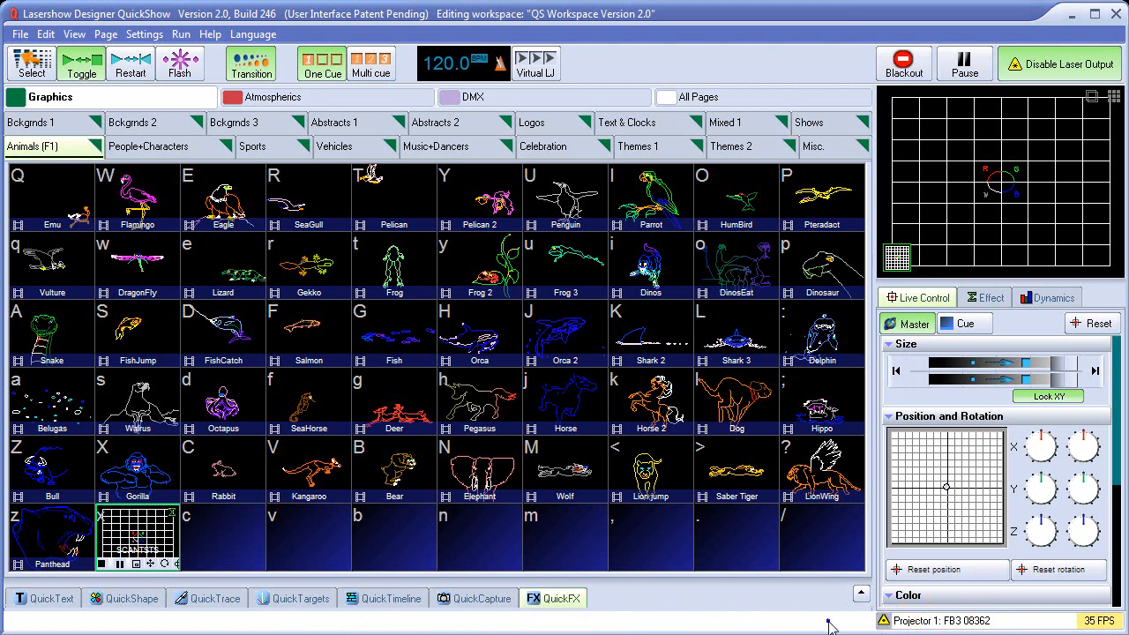
Add a new Demo Projector beside Projector 1 and confirm the addition.
{"action": "left_click", "coordinate": [921, 622]}
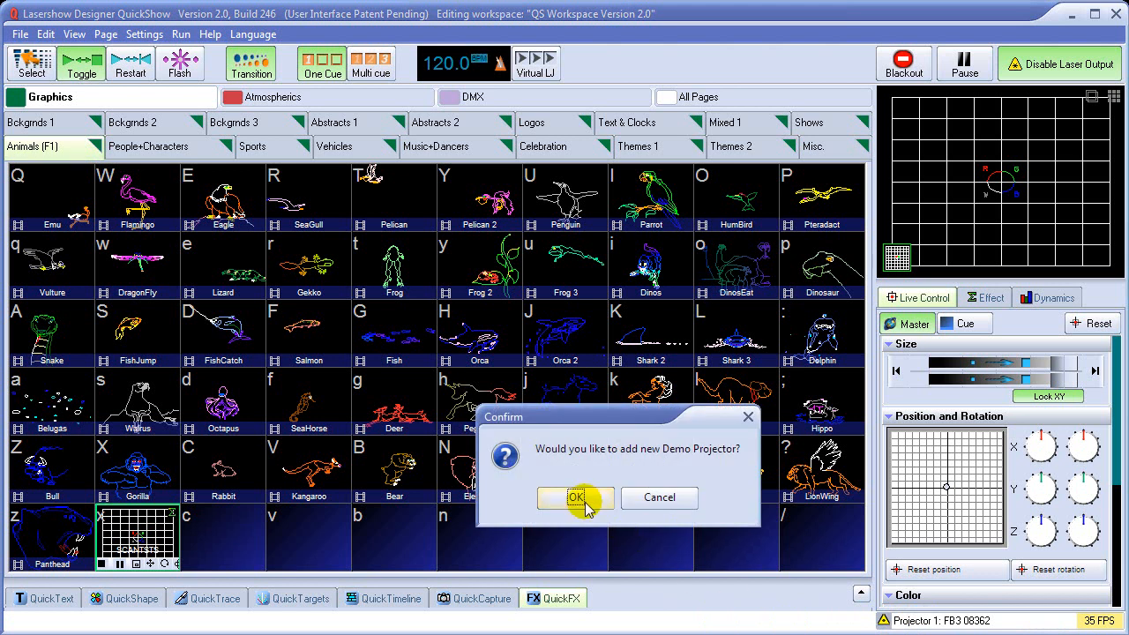
{"action": "left_click", "coordinate": [580, 499]}
{"action": "left_click", "coordinate": [582, 499]}
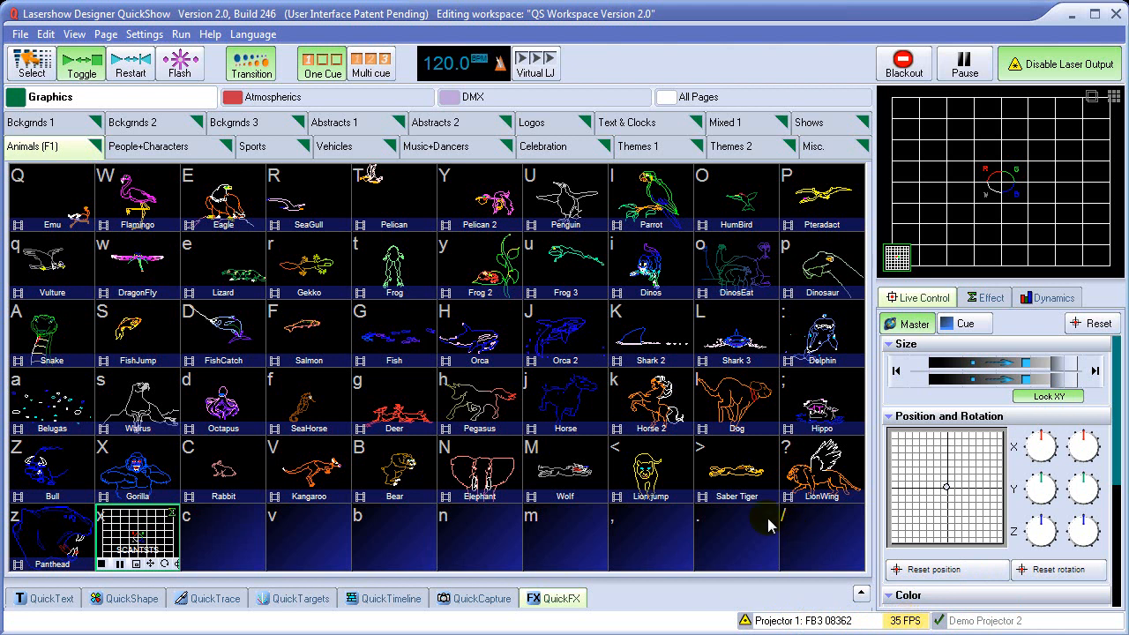
Run the Rabbit cue and return to SCANTSTS to compare their frame rates on Projector 1.
{"action": "left_click", "coordinate": [231, 475]}
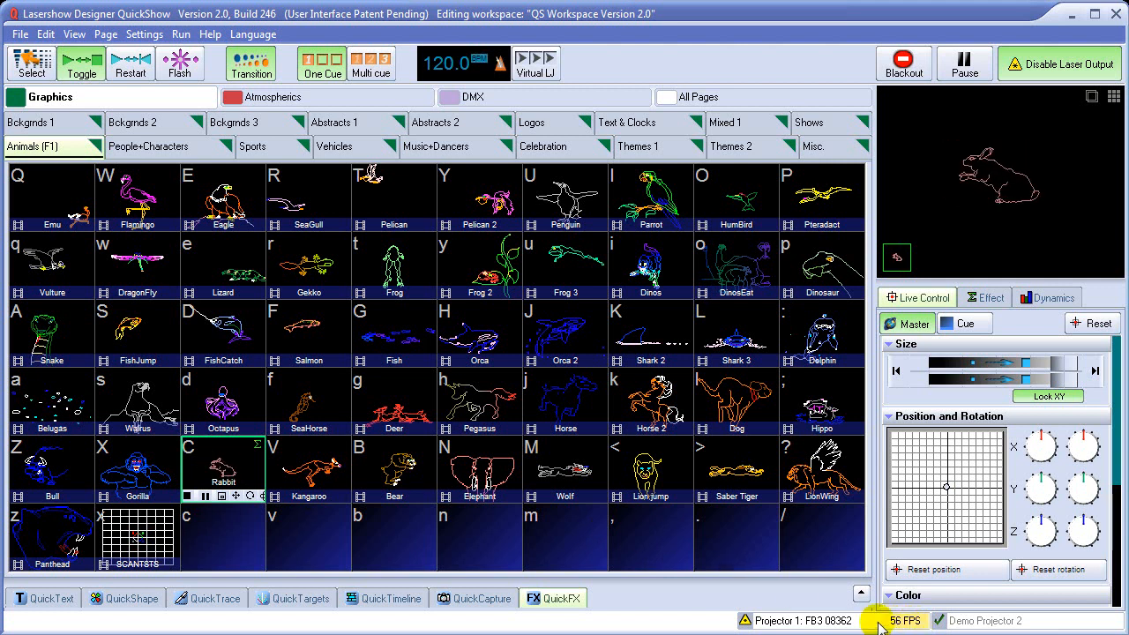
{"action": "left_click", "coordinate": [129, 533]}
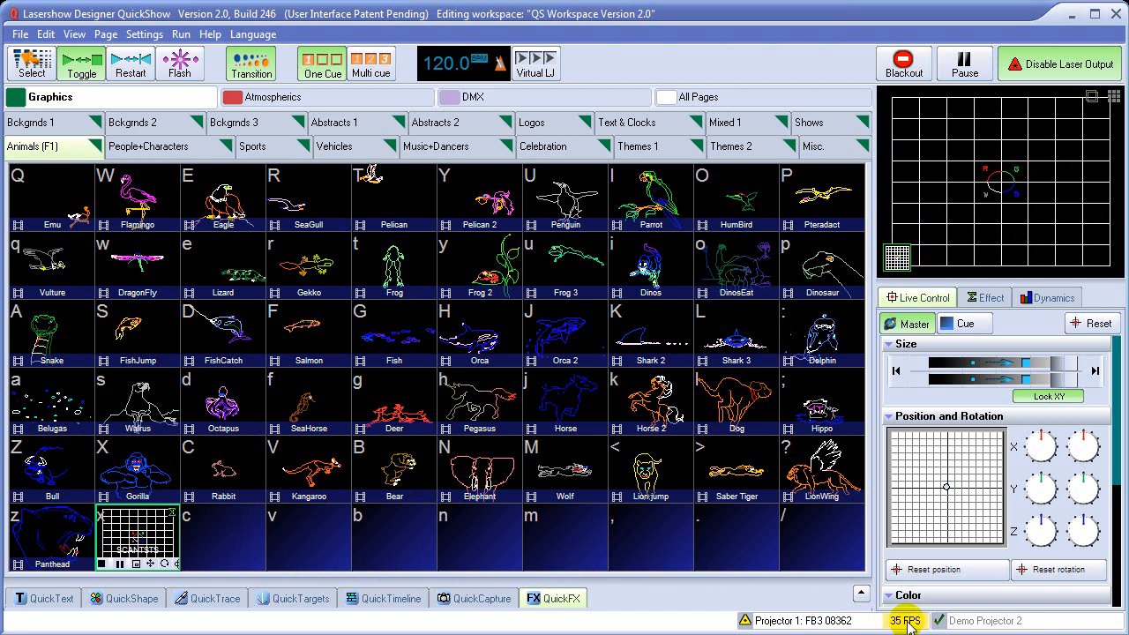
Set Projector 1's default scan rate to 20000 PPS in the projector settings and accept the change.
{"action": "left_click", "coordinate": [146, 35]}
{"action": "left_click", "coordinate": [155, 78]}
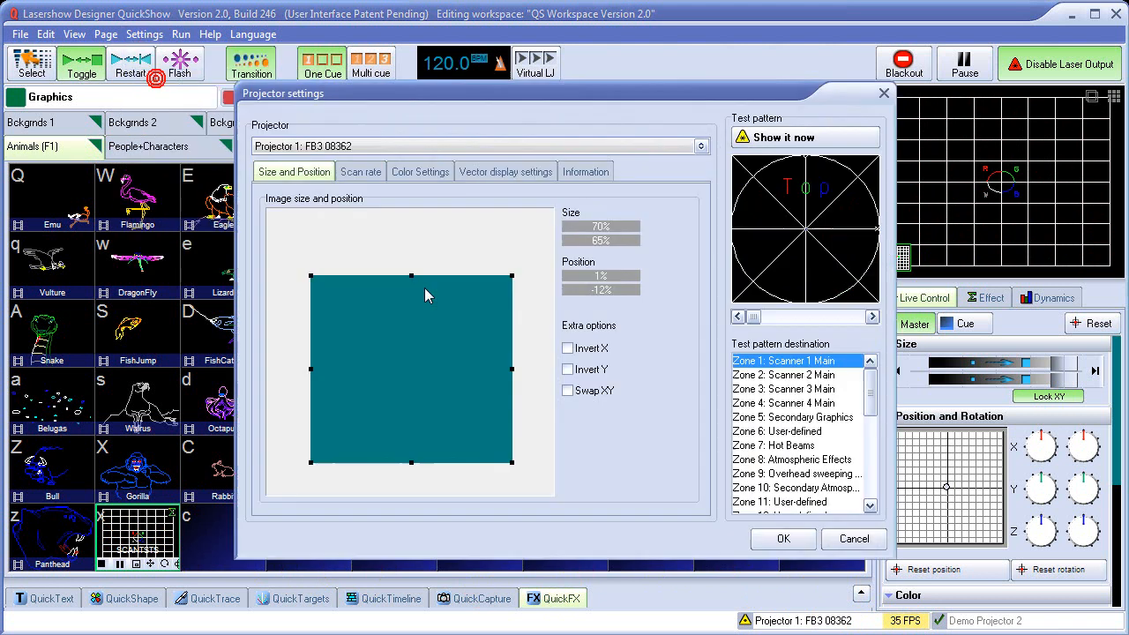
{"action": "left_click", "coordinate": [362, 172]}
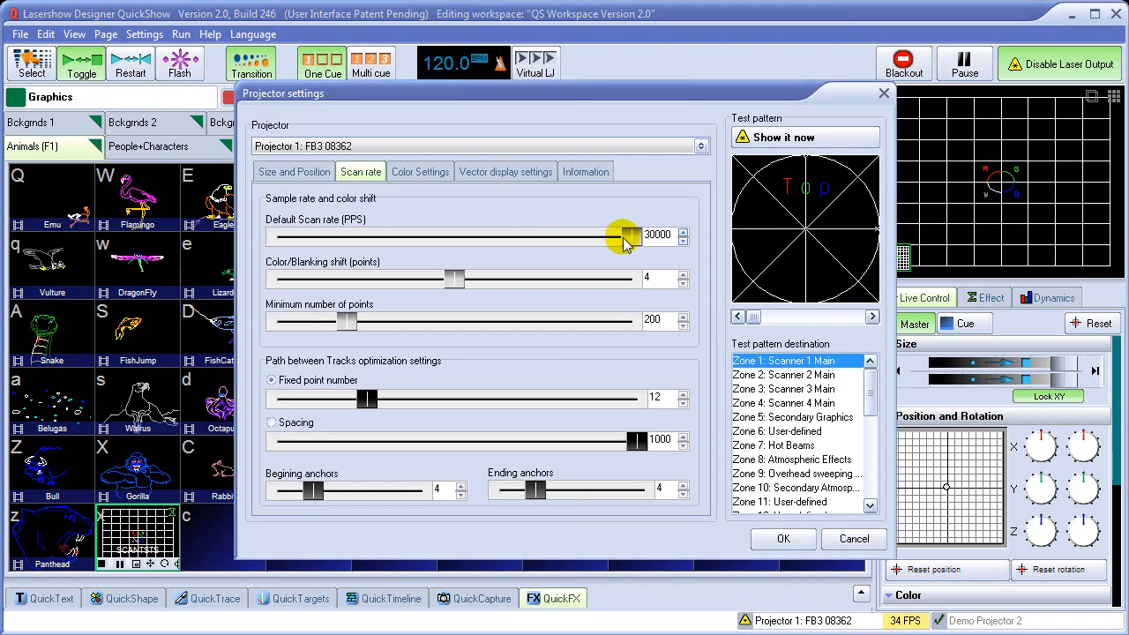
{"action": "left_click_drag", "start_coordinate": [630, 241], "coordinate": [503, 272]}
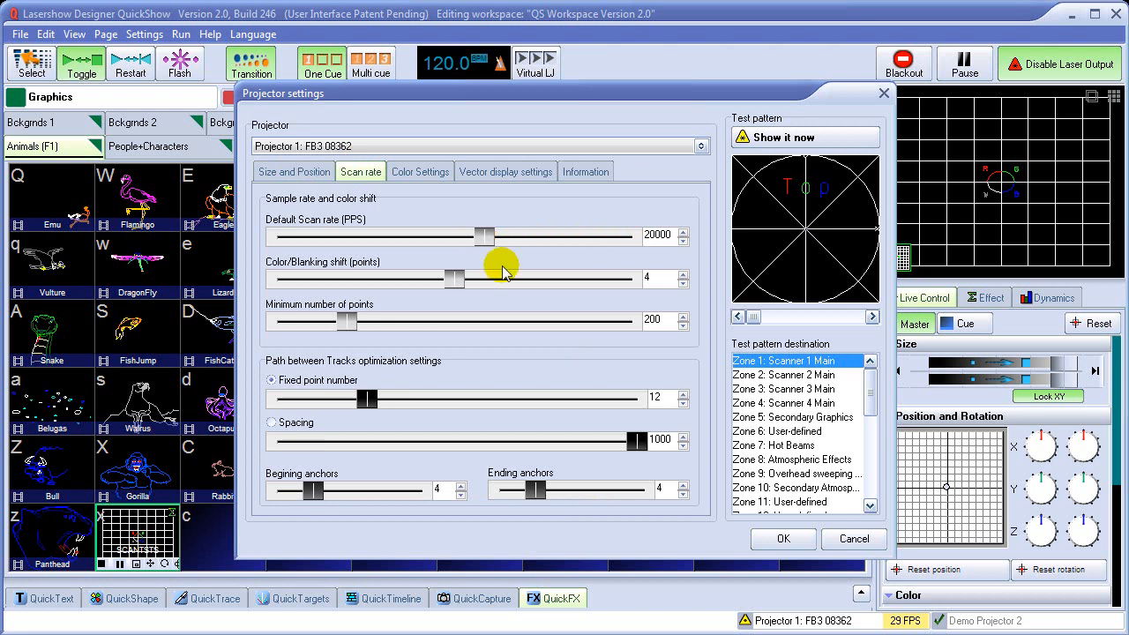
{"action": "left_click", "coordinate": [783, 539]}
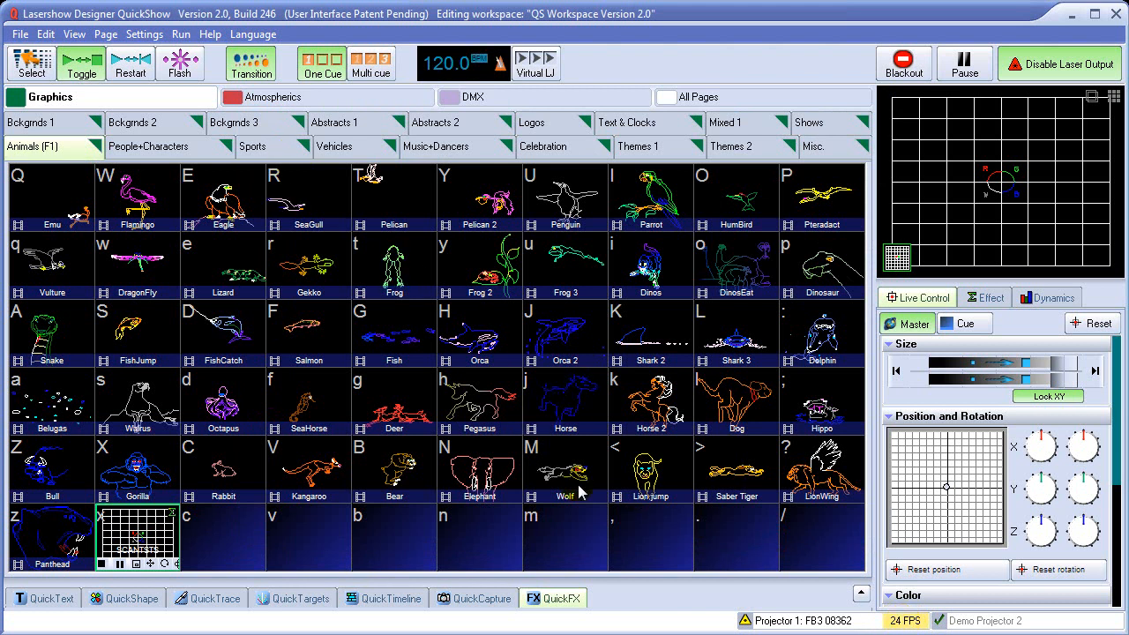
Set playback to Multi cue, briefly run the Frog cue alongside SCANTSTS, and stop SCANTSTS.
{"action": "left_click", "coordinate": [370, 67]}
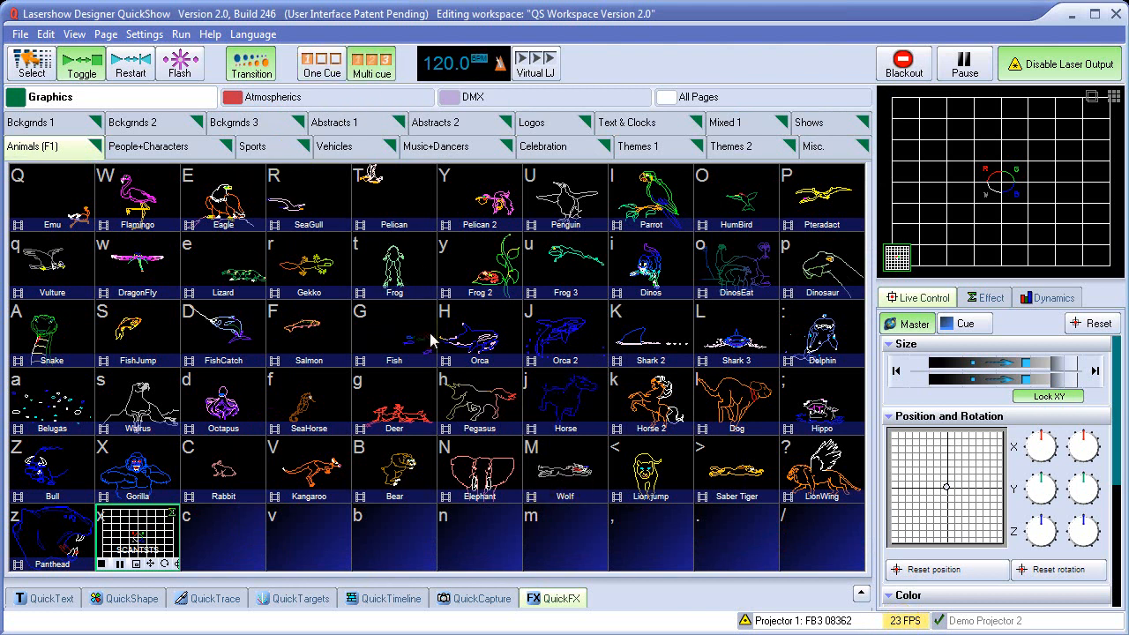
{"action": "left_click", "coordinate": [394, 273]}
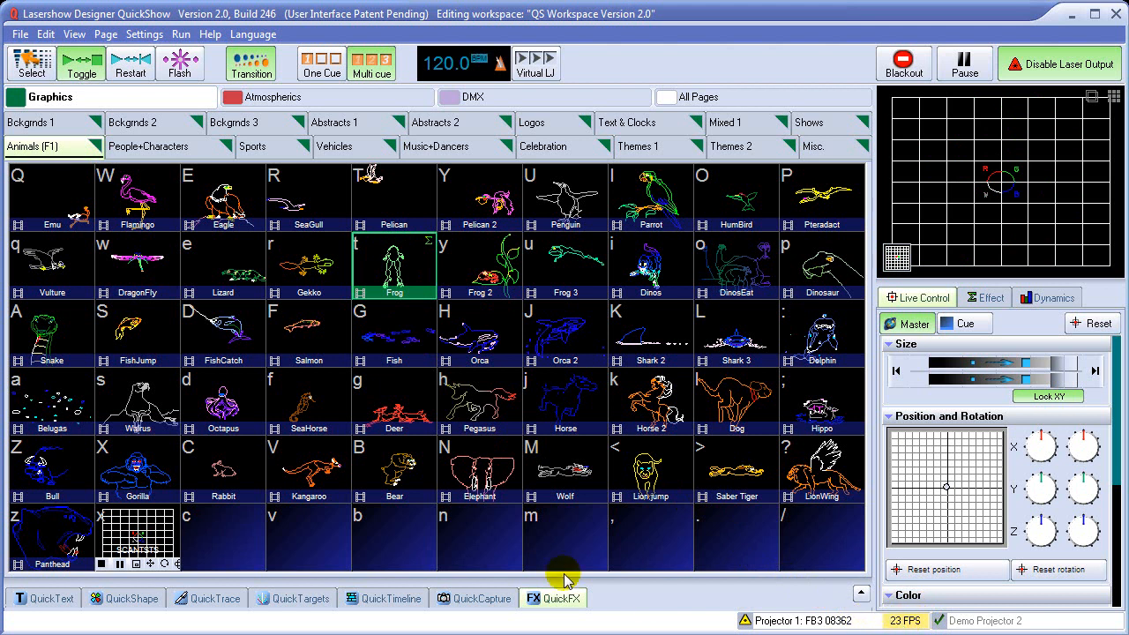
{"action": "left_click", "coordinate": [152, 534]}
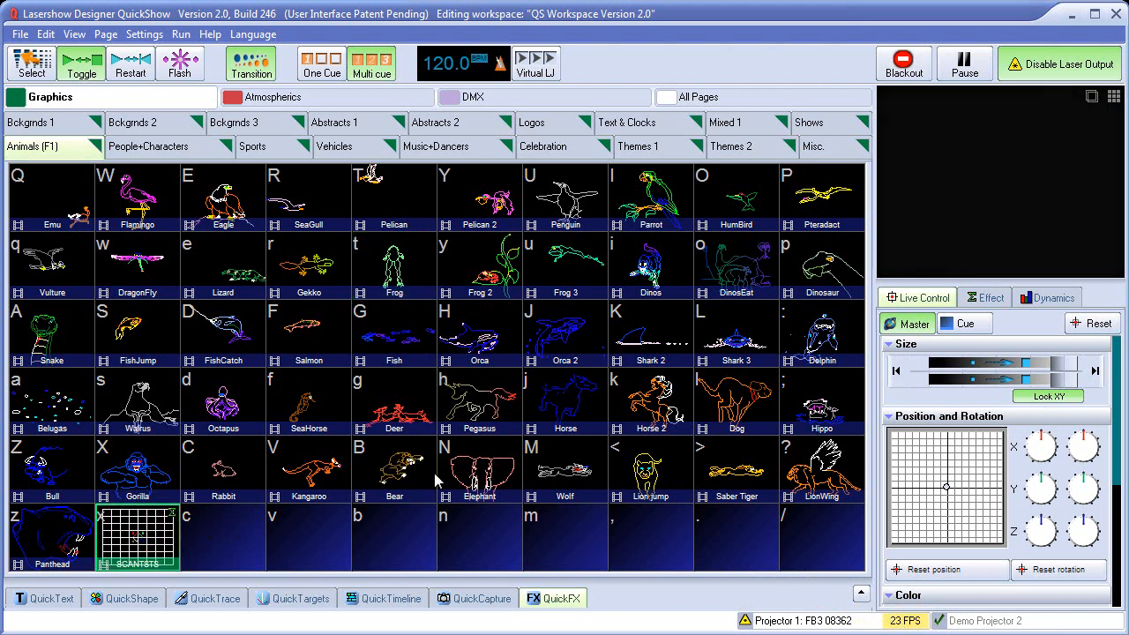
Run the Rabbit cue on its own, stop it, and start SCANTSTS again.
{"action": "left_click", "coordinate": [226, 469]}
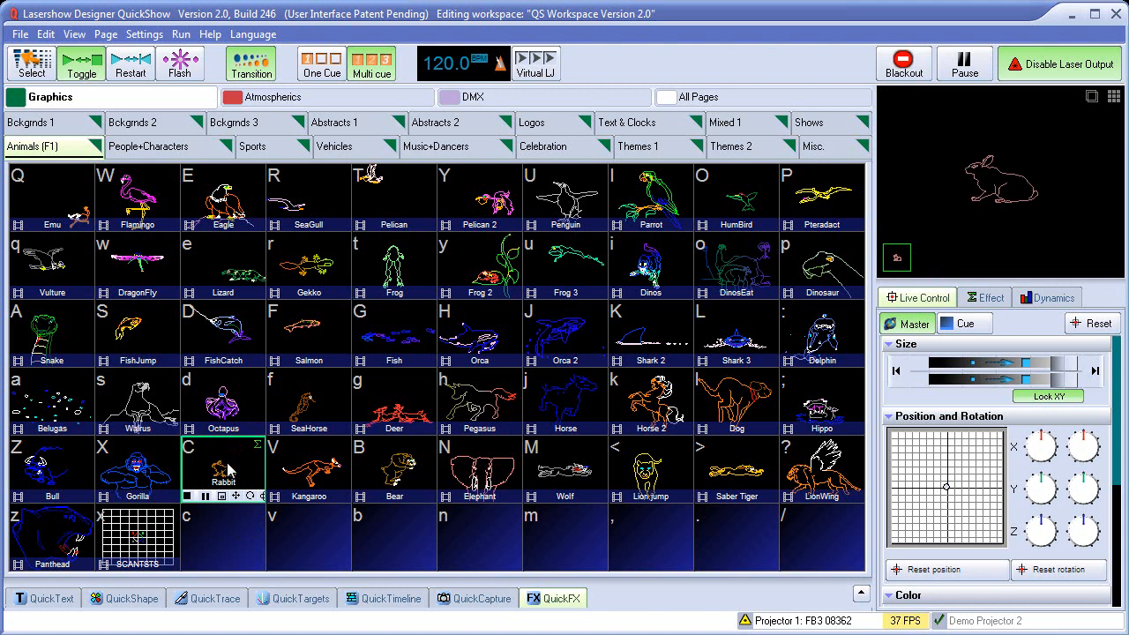
{"action": "left_click", "coordinate": [228, 469]}
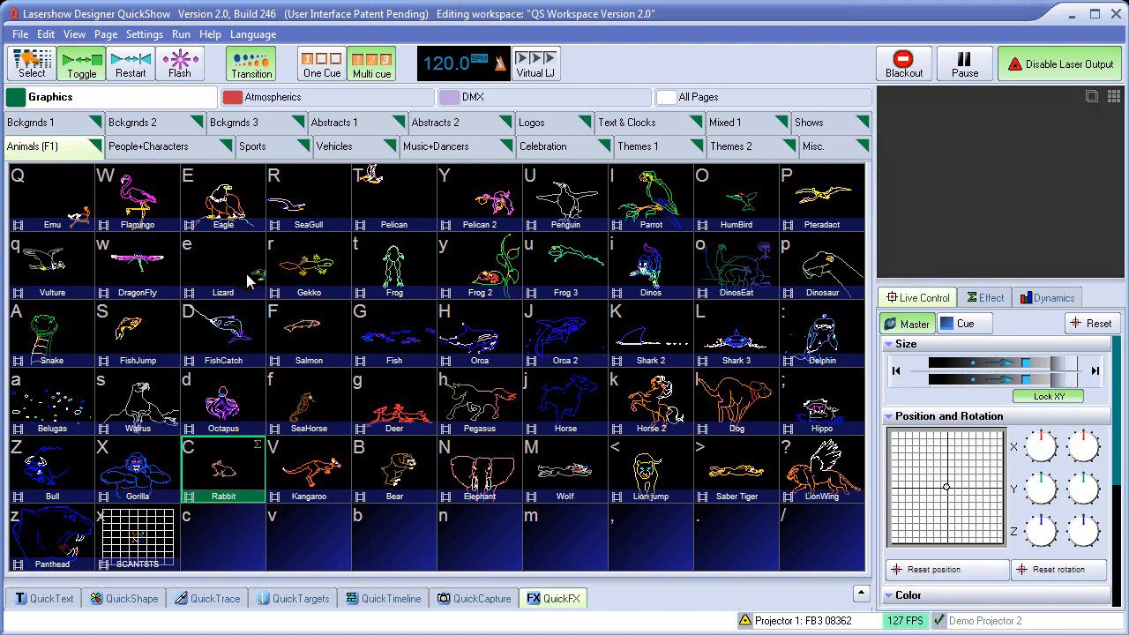
{"action": "left_click", "coordinate": [131, 543]}
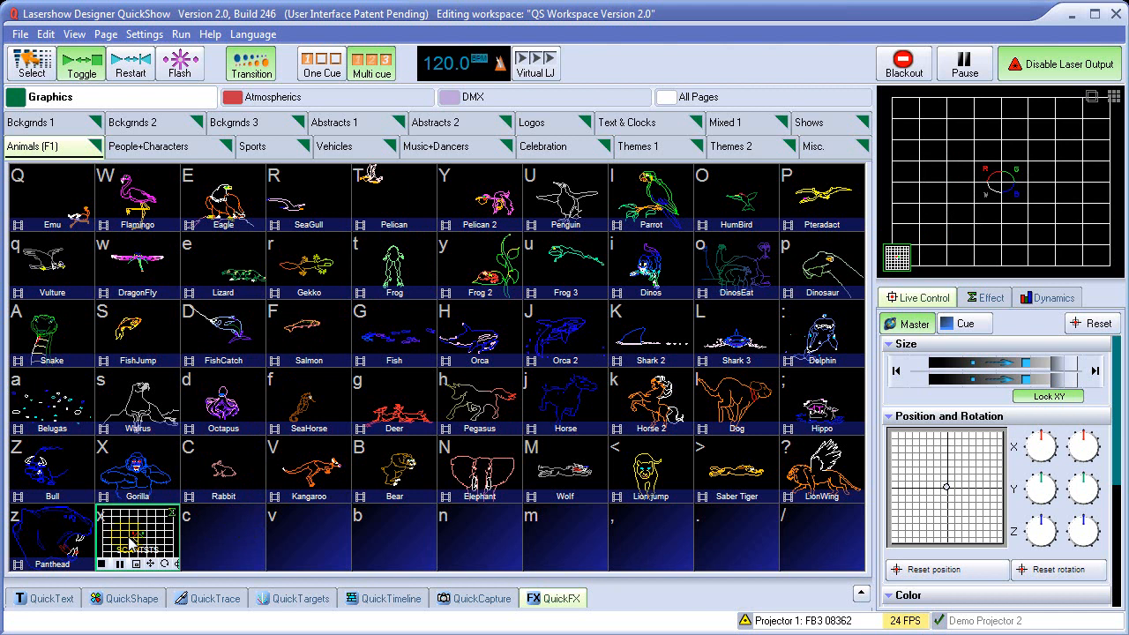
Switch Projector 1's frame-rate readout to the number of points, and briefly run the Fish cue alongside SCANTSTS.
{"action": "left_click", "coordinate": [904, 623]}
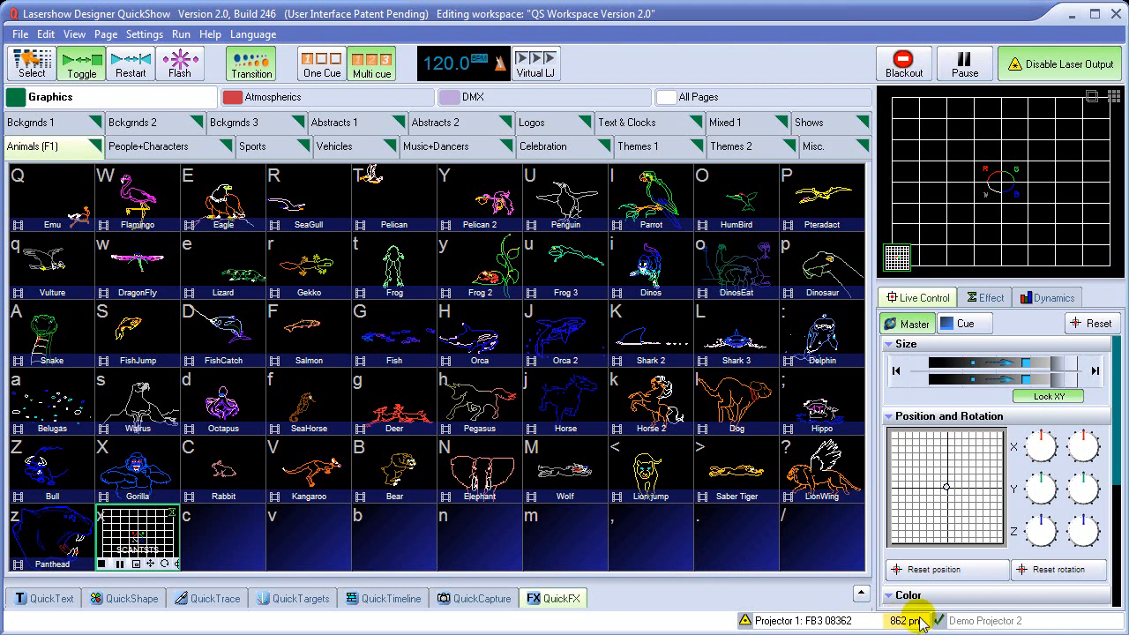
{"action": "left_click", "coordinate": [395, 346]}
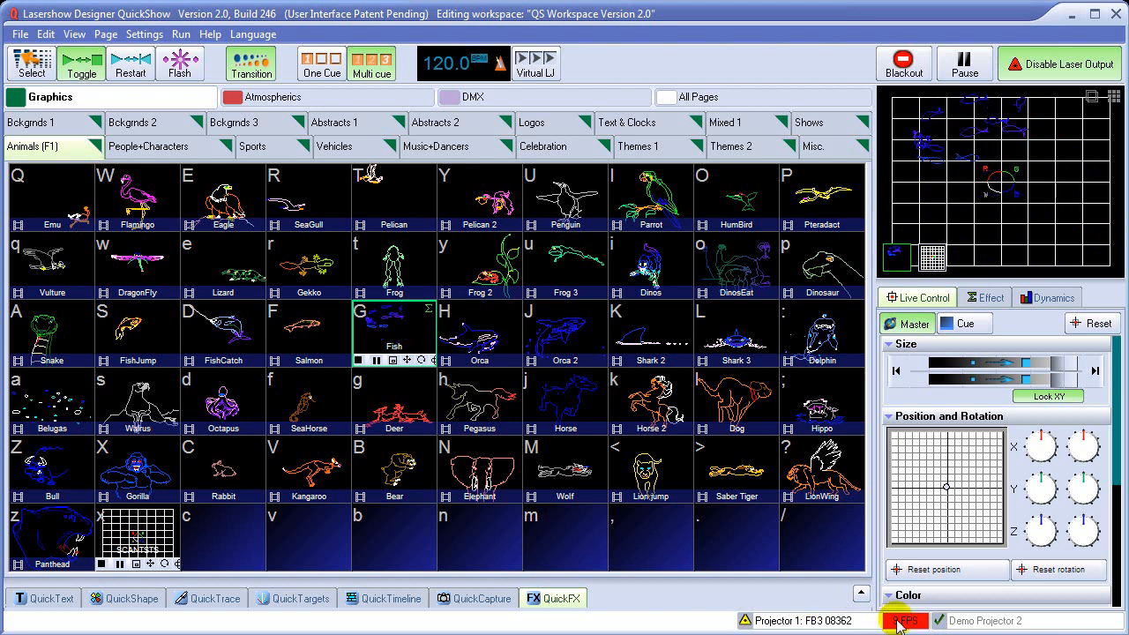
{"action": "left_click", "coordinate": [399, 343]}
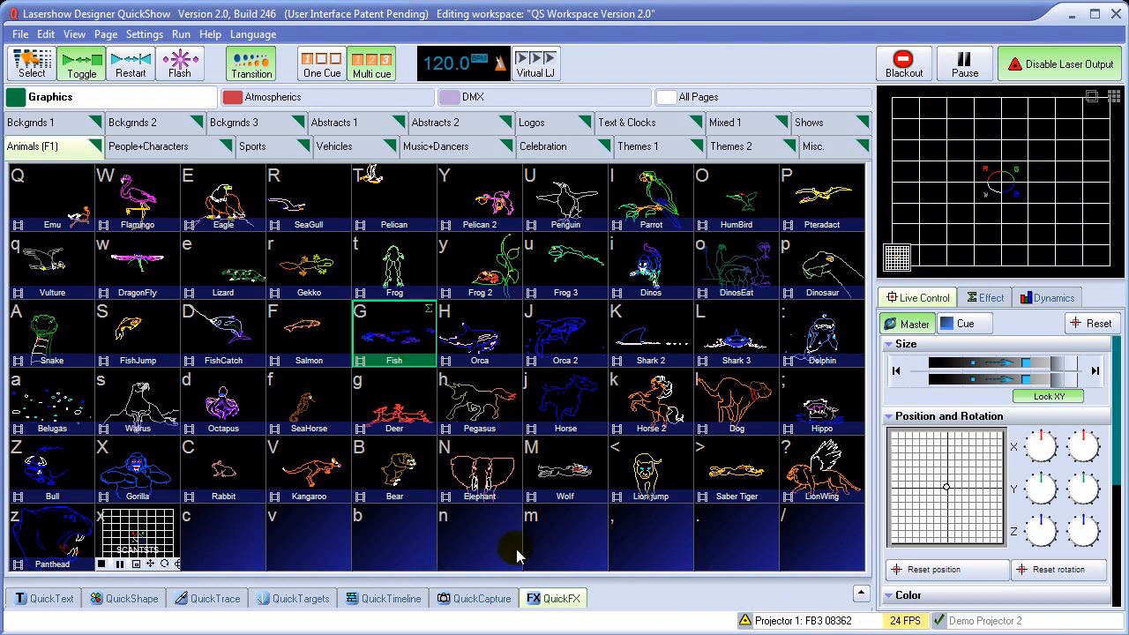
Set Projector 1's default scan rate to 29000 PPS in the projector settings and accept the change.
{"action": "left_click", "coordinate": [144, 33]}
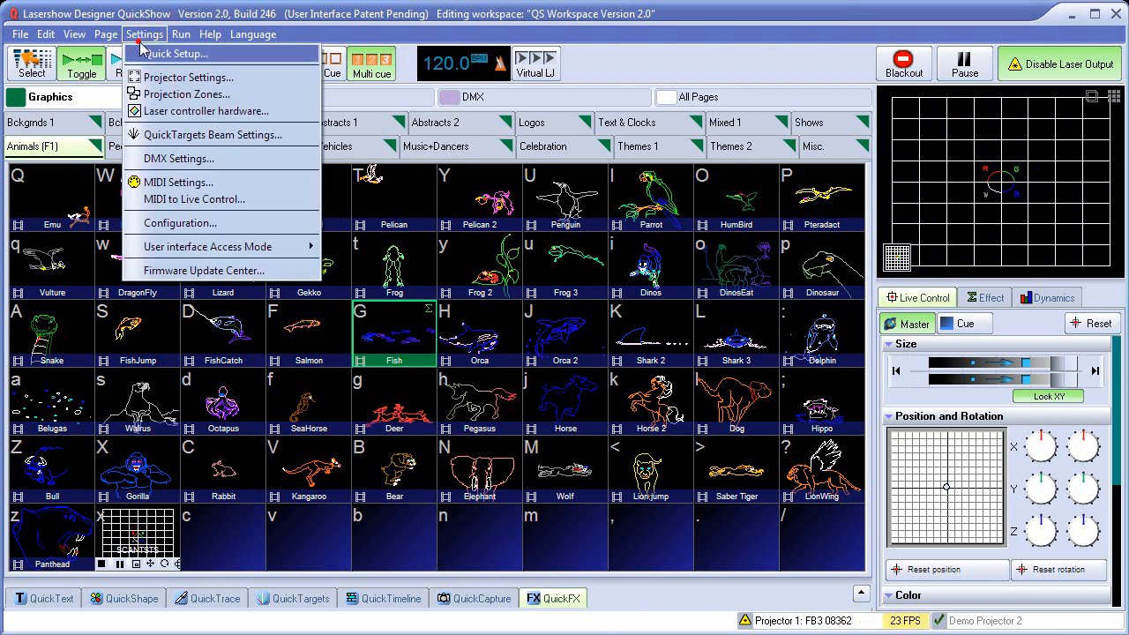
{"action": "left_click", "coordinate": [181, 78]}
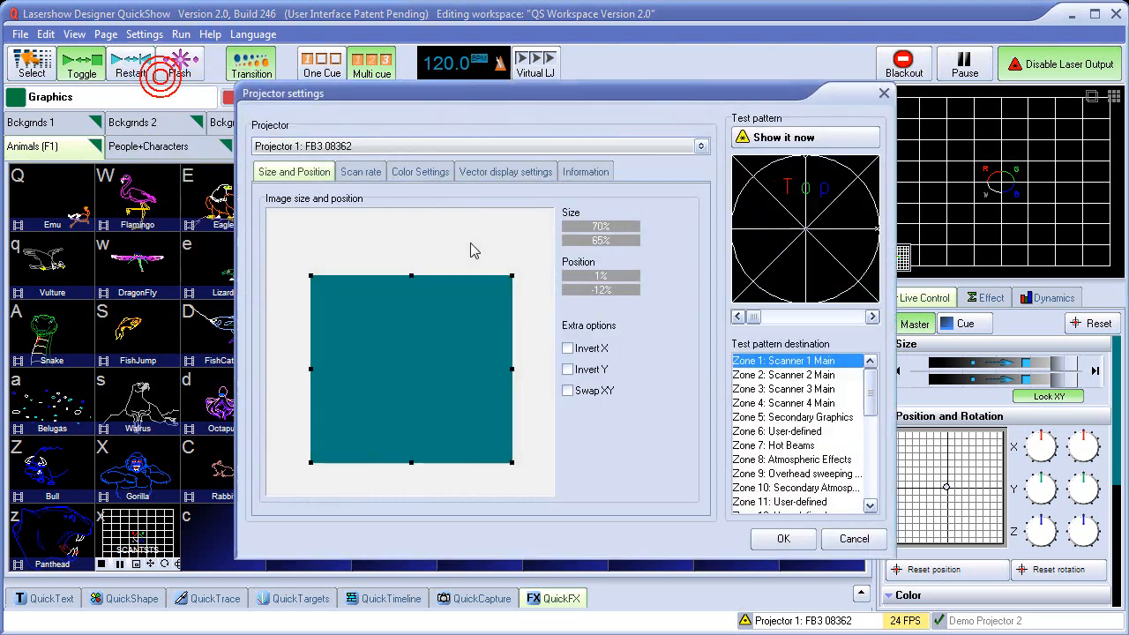
{"action": "left_click", "coordinate": [362, 172]}
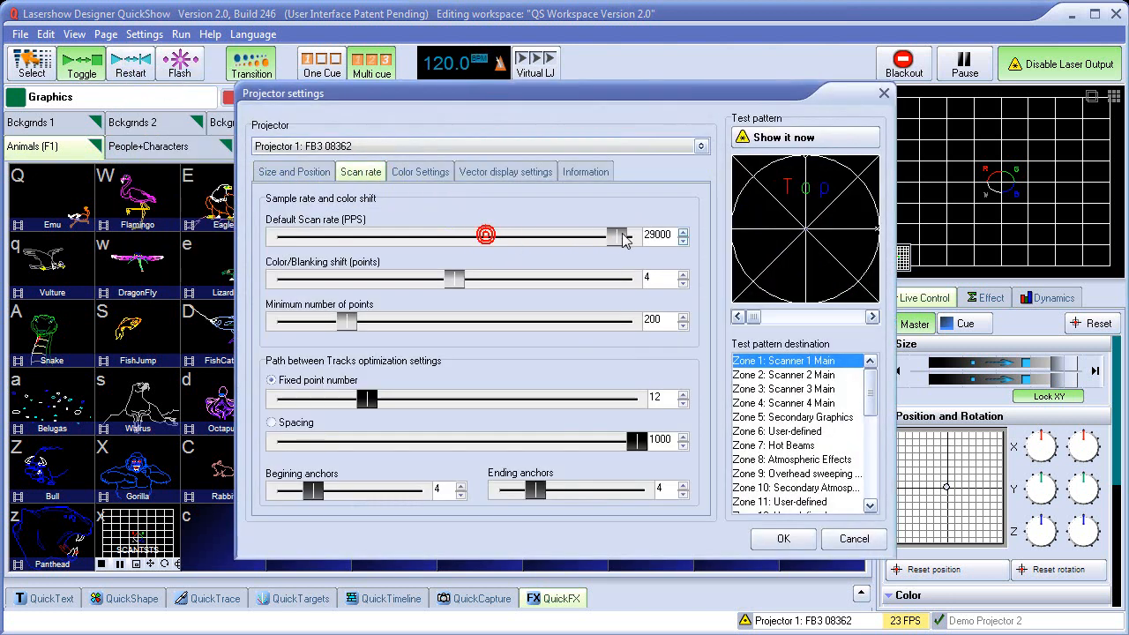
{"action": "left_click", "coordinate": [785, 537]}
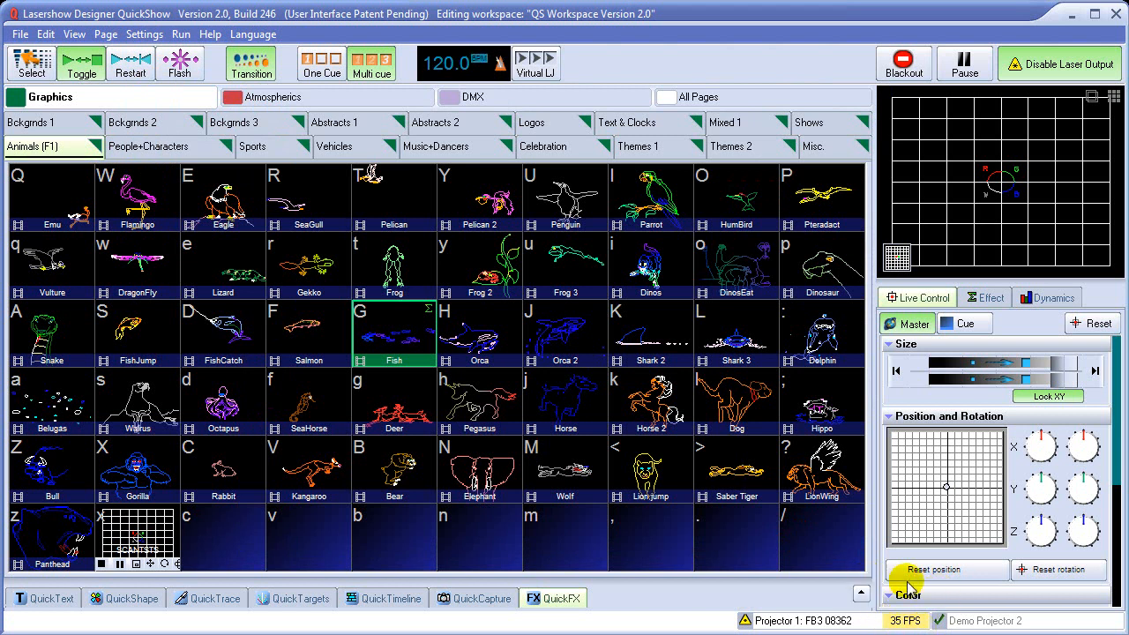
Run the Fish and Eagle cues alongside SCANTSTS, and black out all running cues.
{"action": "left_click", "coordinate": [388, 343]}
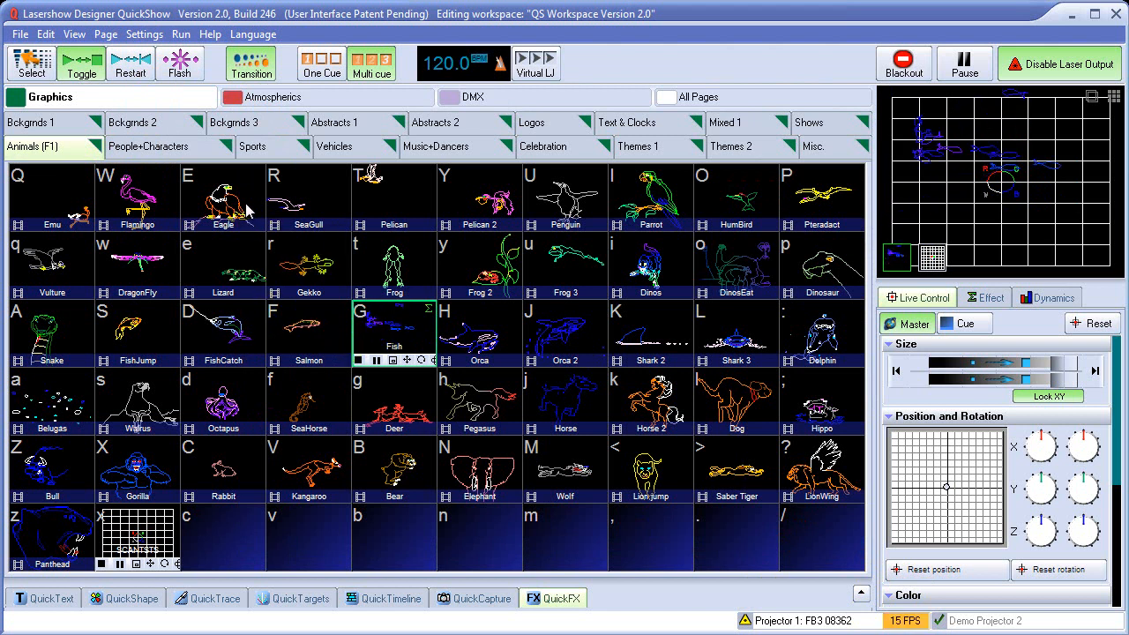
{"action": "left_click", "coordinate": [225, 187]}
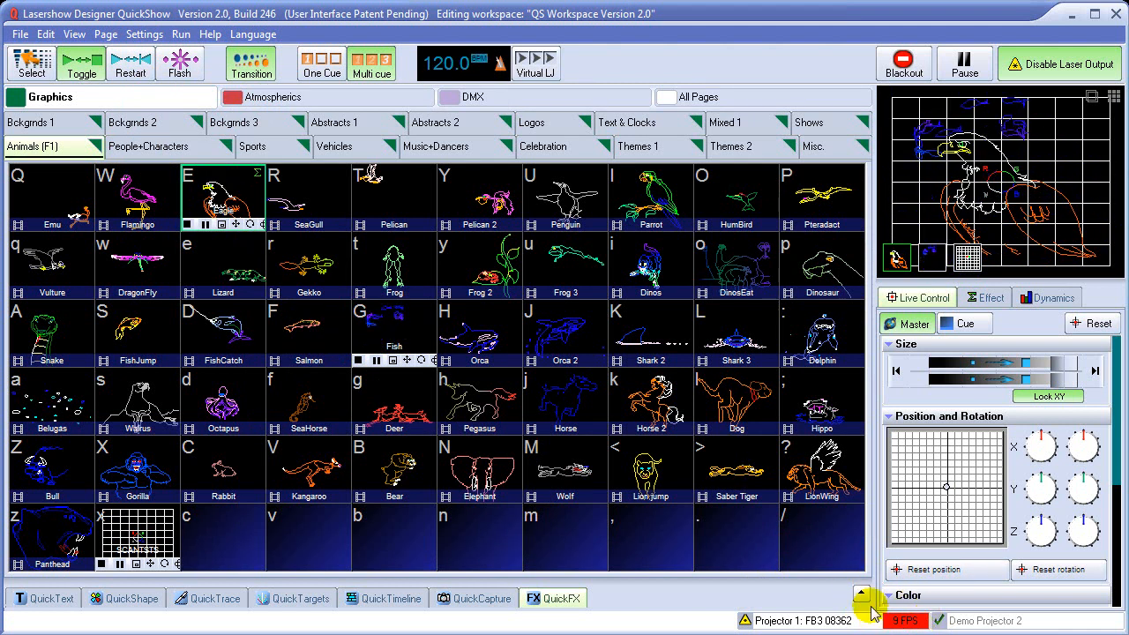
{"action": "left_click", "coordinate": [905, 64]}
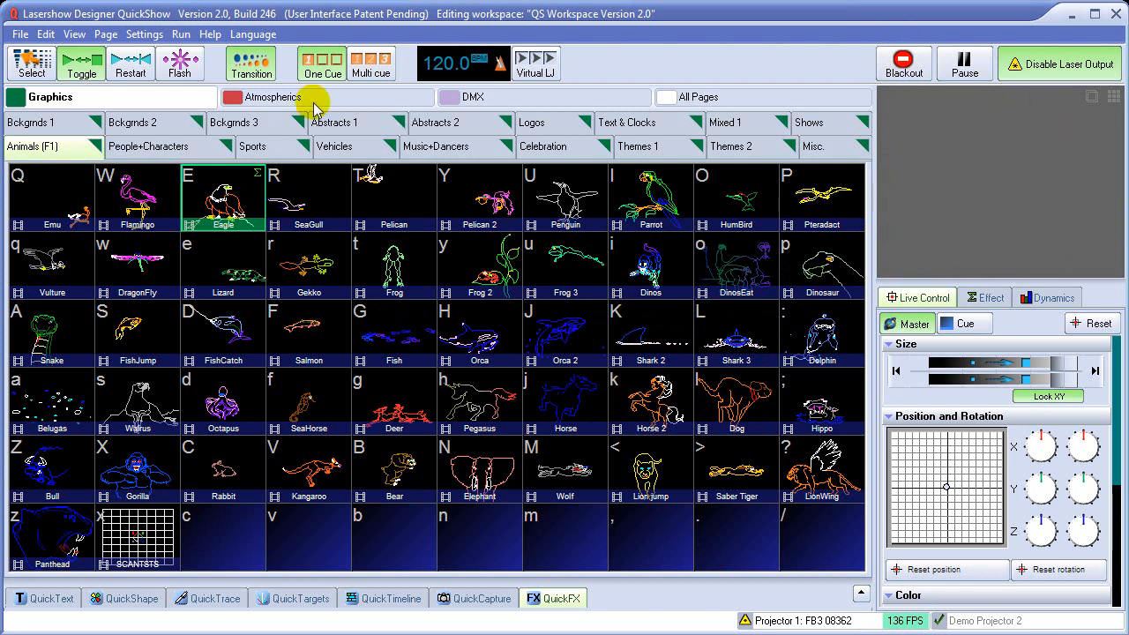
Set playback back to Multi cue and run the Emu cue.
{"action": "left_click", "coordinate": [379, 71]}
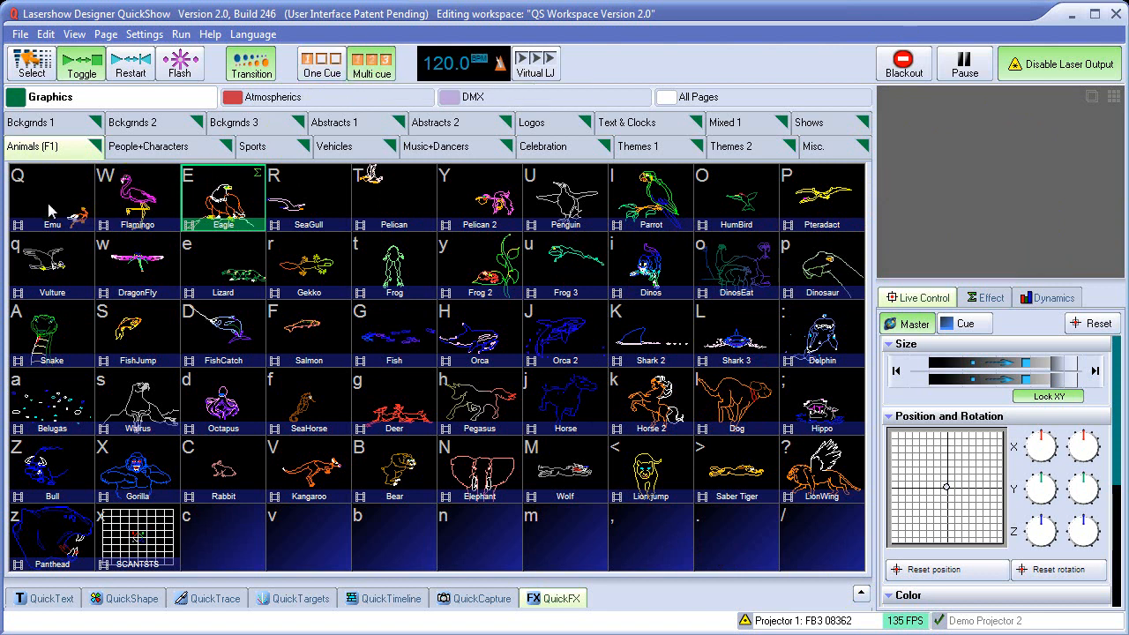
{"action": "left_click", "coordinate": [78, 217]}
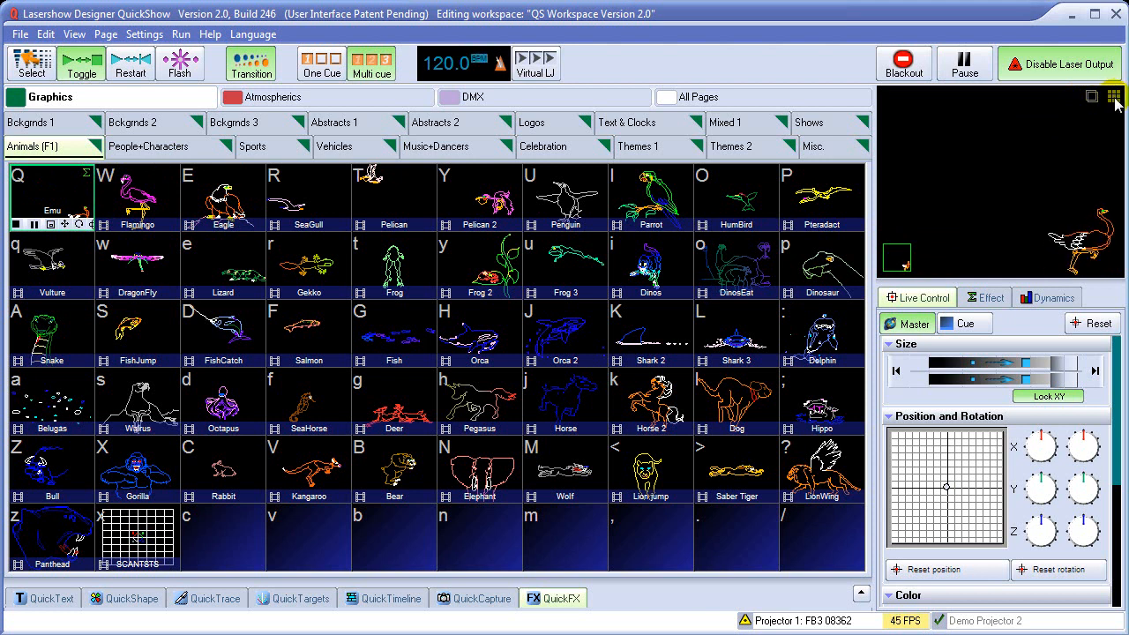
Show the preview as a grid of projection zones and run the Parrot cue in zone 8, Atmospheric Effects.
{"action": "left_click", "coordinate": [1114, 97]}
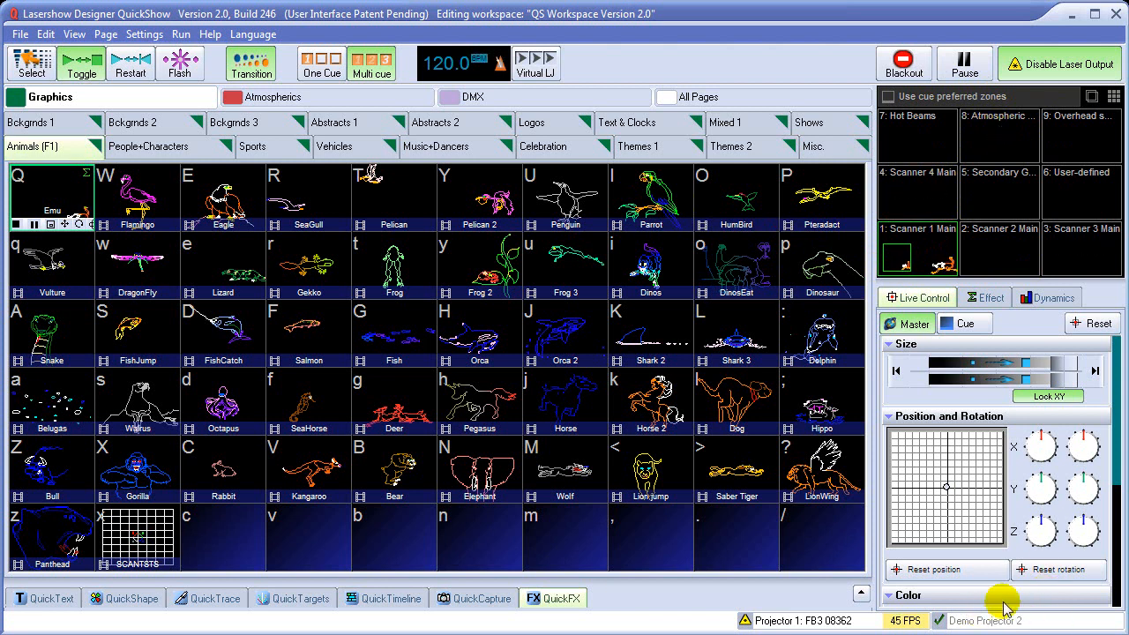
{"action": "left_click", "coordinate": [994, 136]}
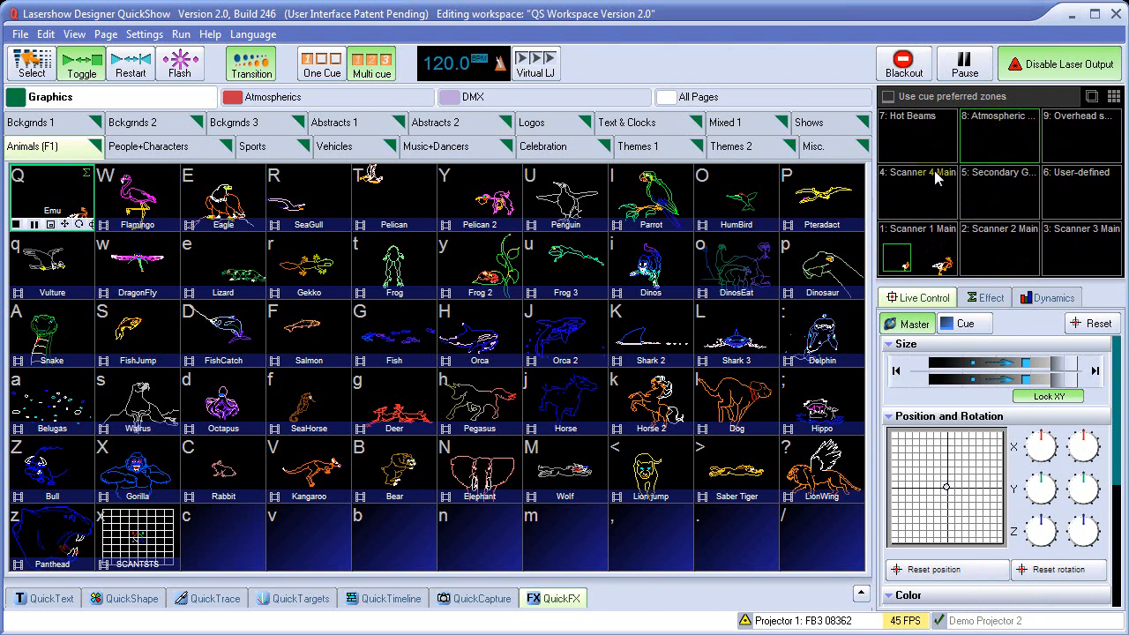
{"action": "left_click", "coordinate": [648, 205]}
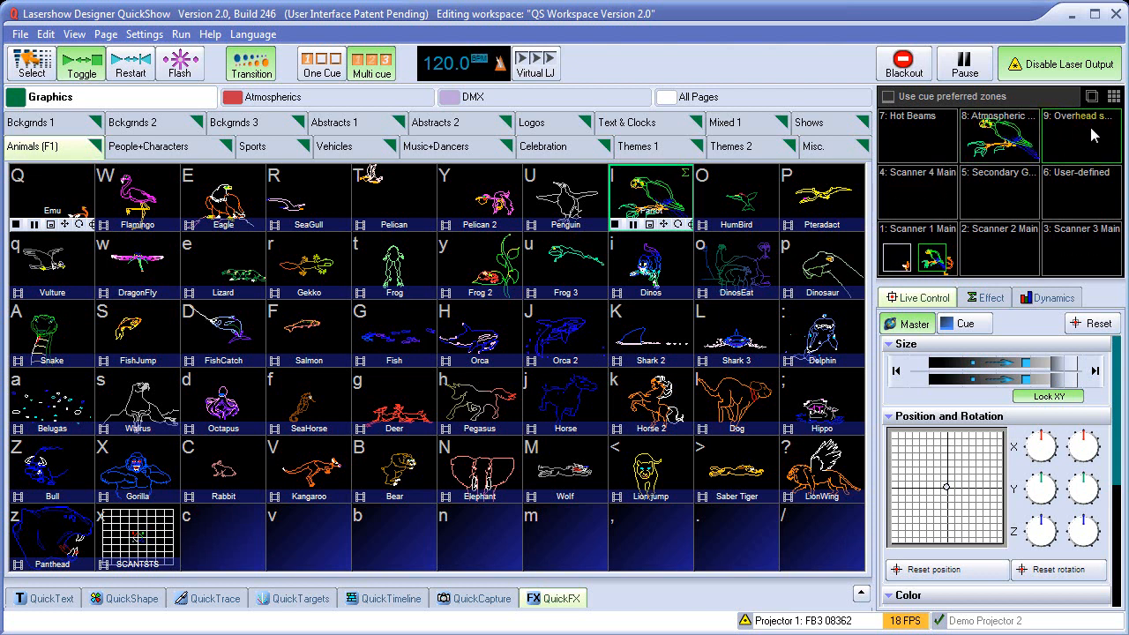
Select zone 9, Overhead sweeping beams, and run Cue 05 from the Waves page of the Atmospherics category in it.
{"action": "left_click", "coordinate": [247, 98]}
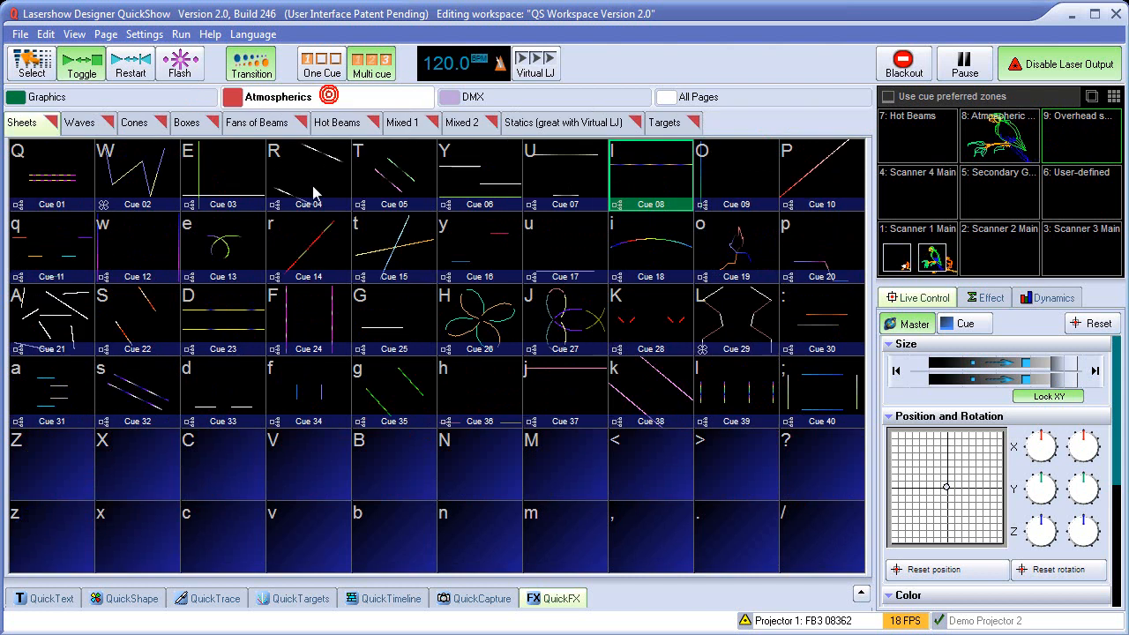
{"action": "left_click", "coordinate": [79, 123]}
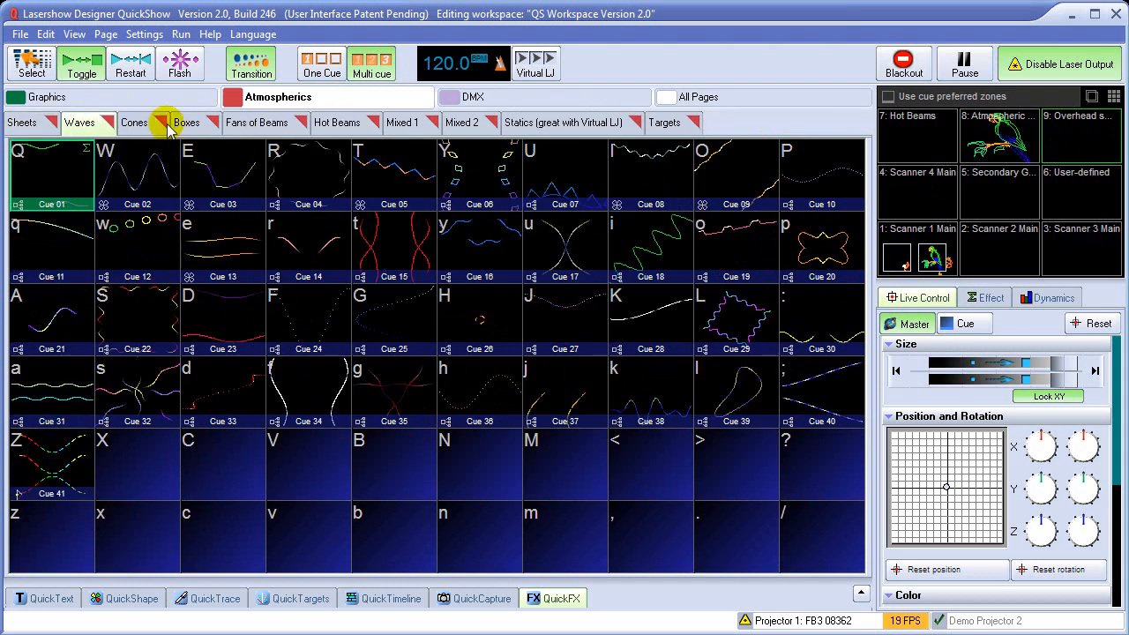
{"action": "left_click", "coordinate": [176, 126]}
{"action": "left_click", "coordinate": [81, 121]}
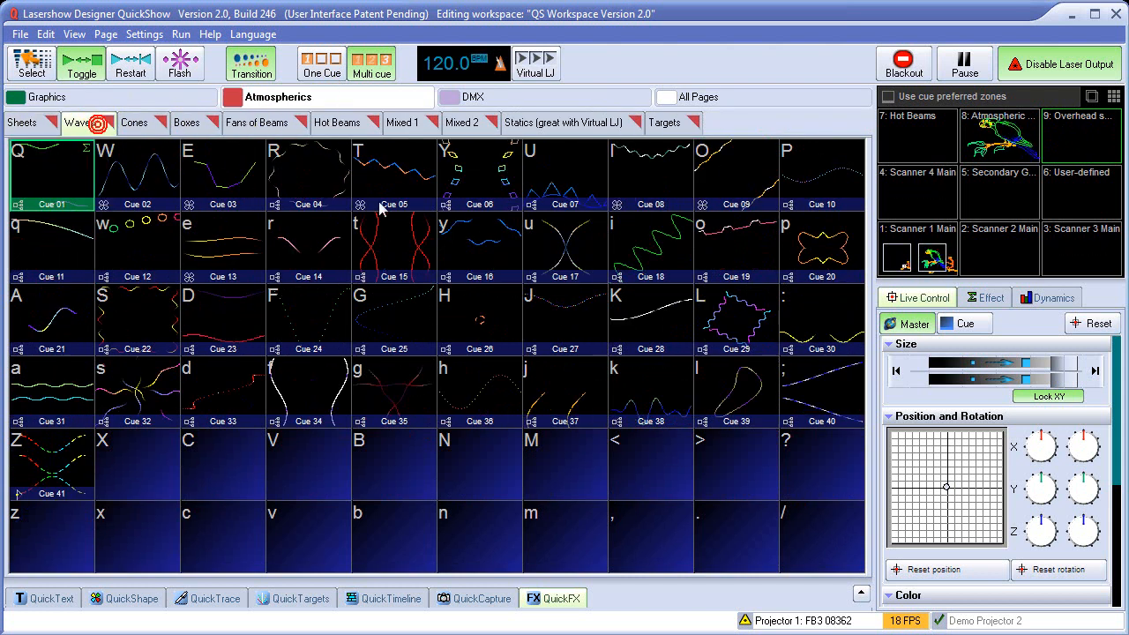
{"action": "left_click", "coordinate": [389, 186]}
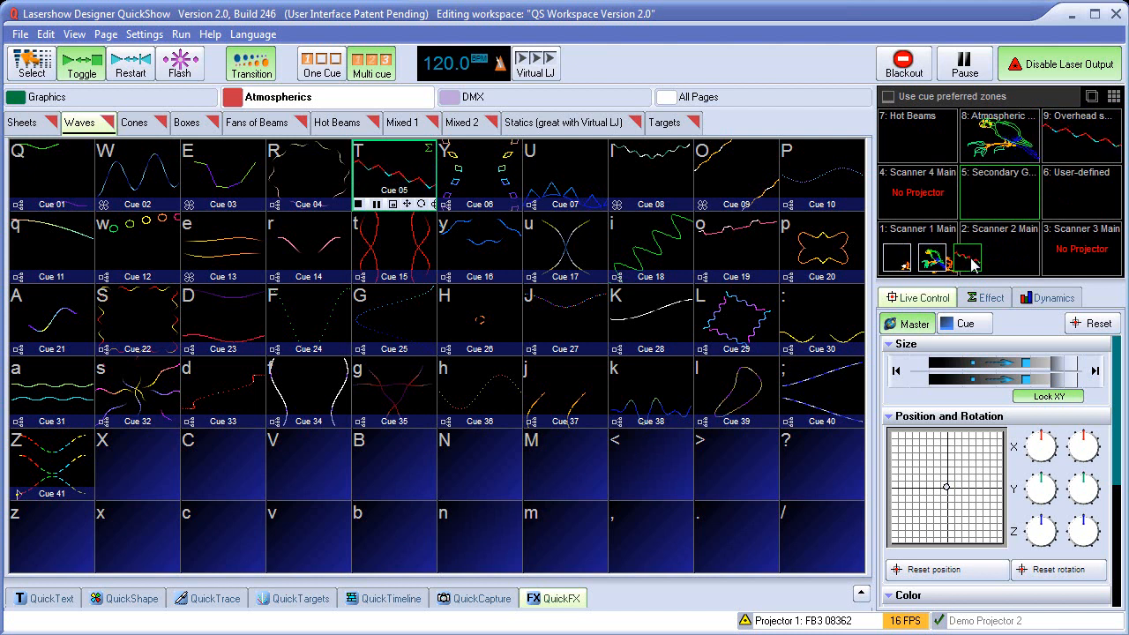
Run Waves Cue 34 and Cue 13 in zone 5, Secondary Graphics, and black out all running cues.
{"action": "key", "text": "f"}
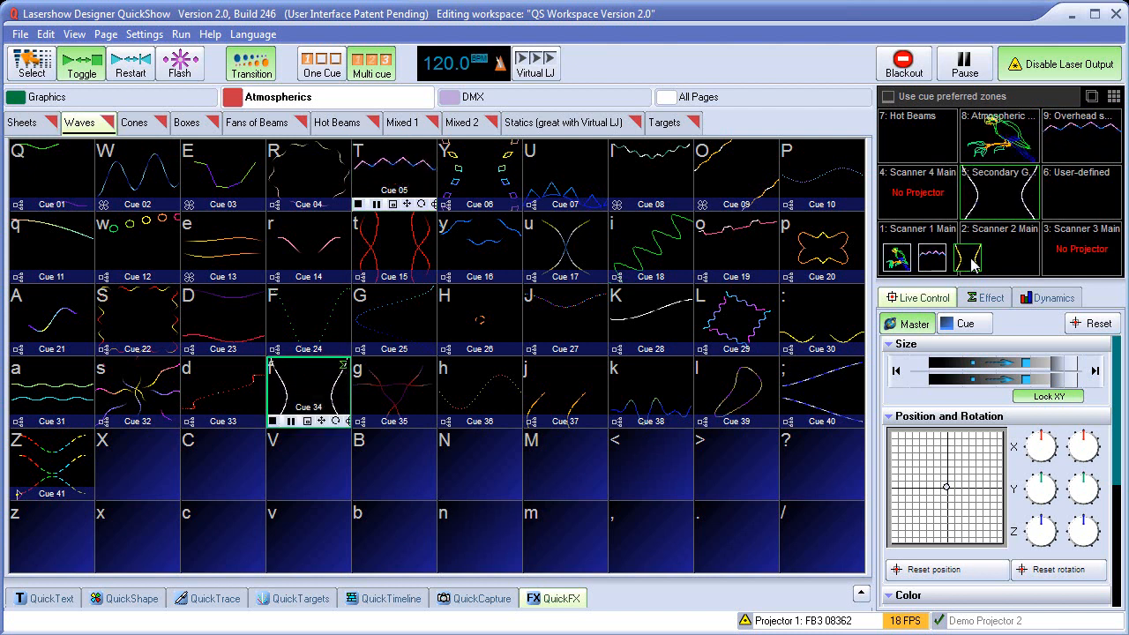
{"action": "key", "text": "e"}
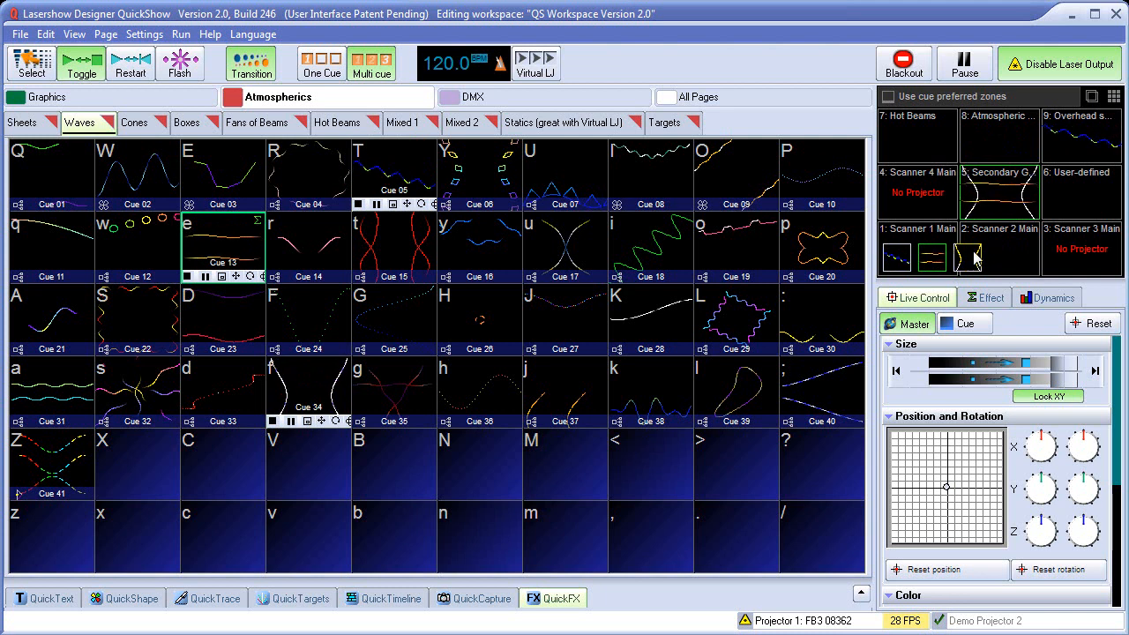
{"action": "left_click", "coordinate": [904, 67]}
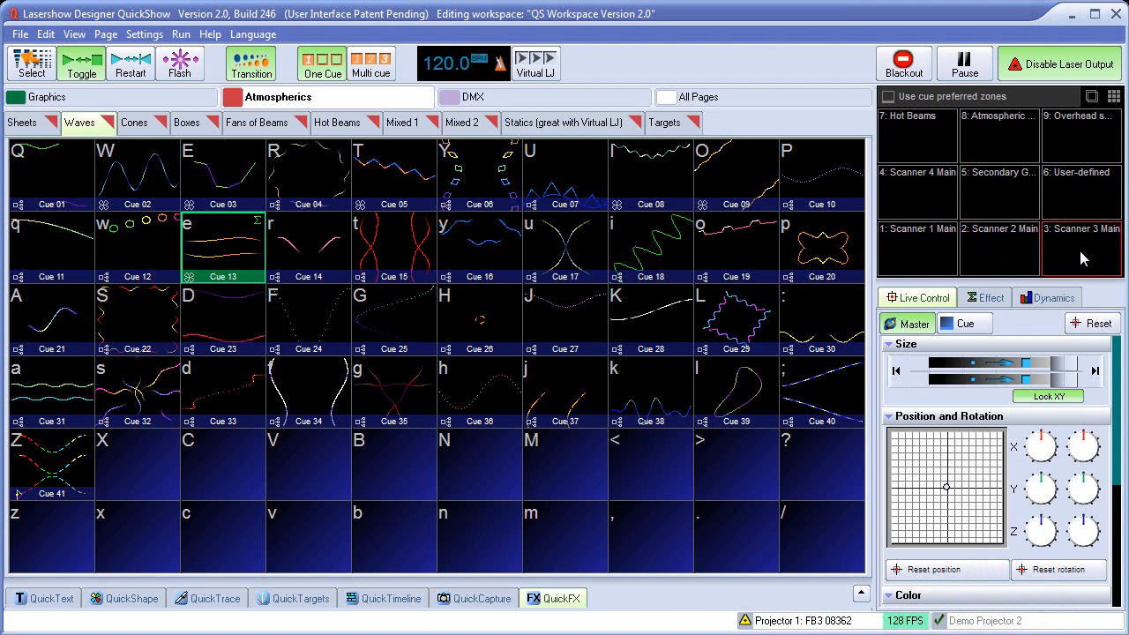
Try to run Waves Cue 20, Cue 10 and Cue 09 in zone 3, Scanner 3 Main.
{"action": "left_click", "coordinate": [825, 251]}
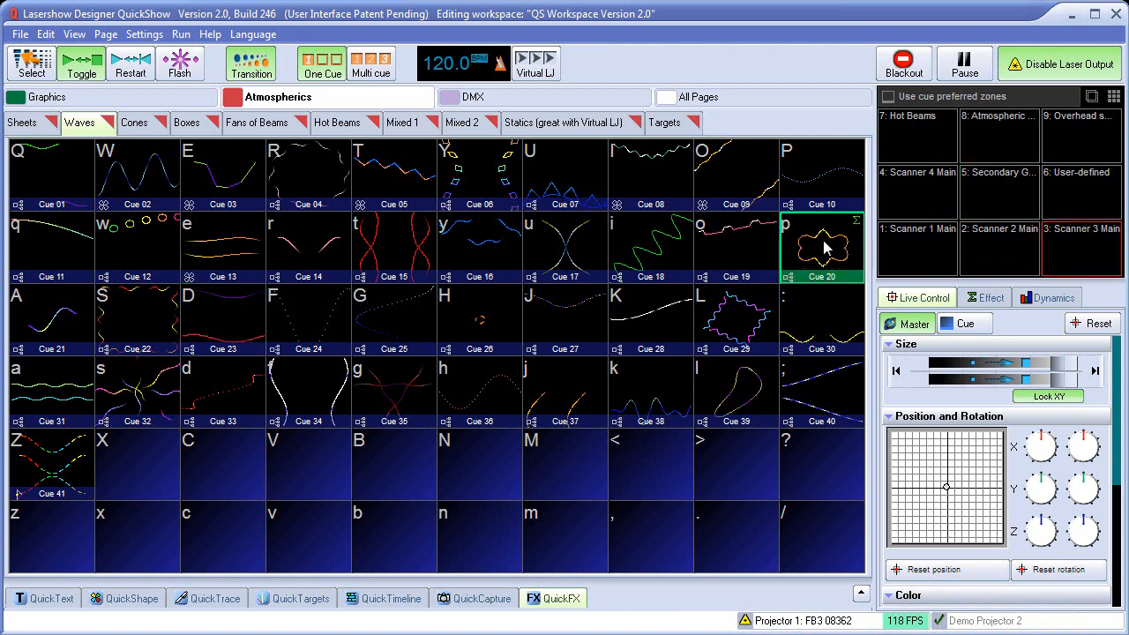
{"action": "left_click", "coordinate": [796, 183]}
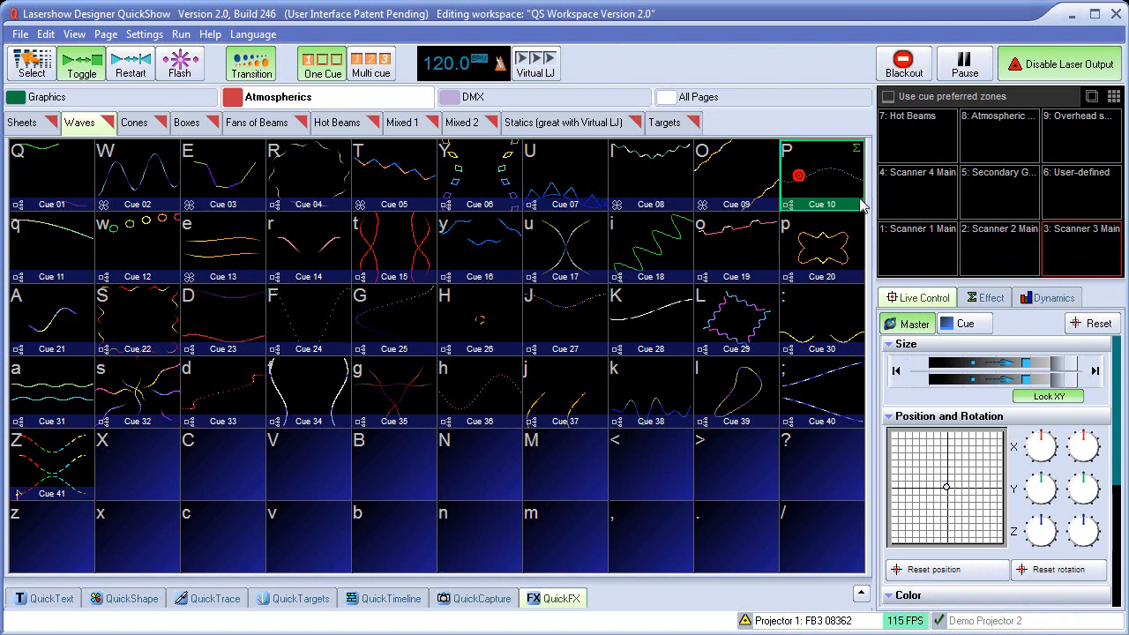
{"action": "left_click", "coordinate": [741, 187]}
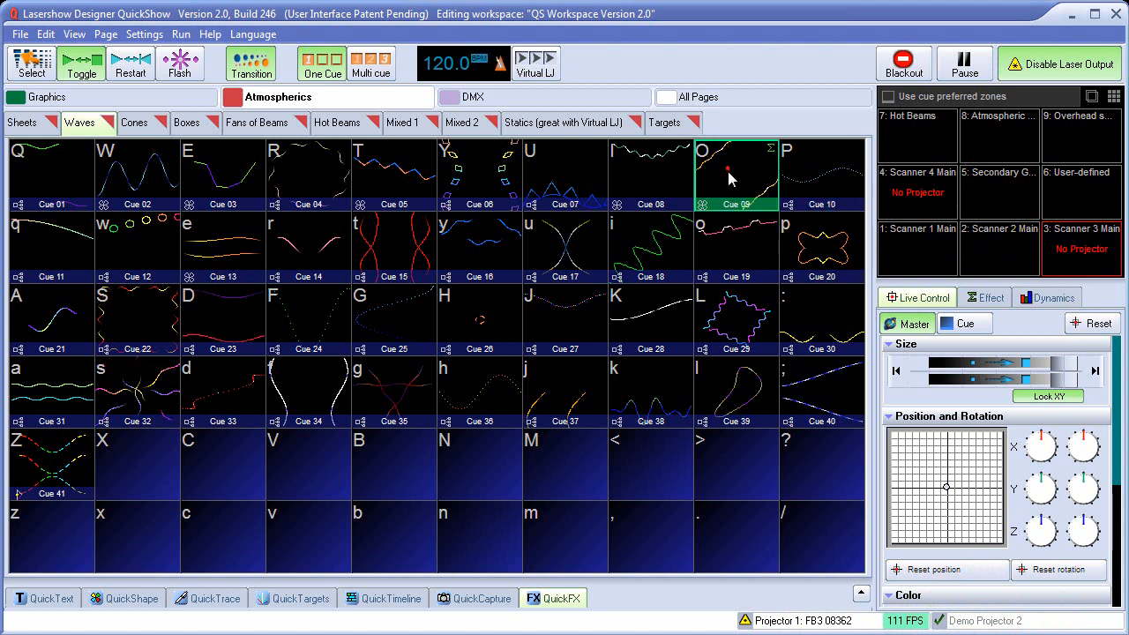
Run Waves Cue 20 in zone 5, Secondary Graphics, and check its assigned projection zones in the cue properties.
{"action": "left_click", "coordinate": [1002, 197]}
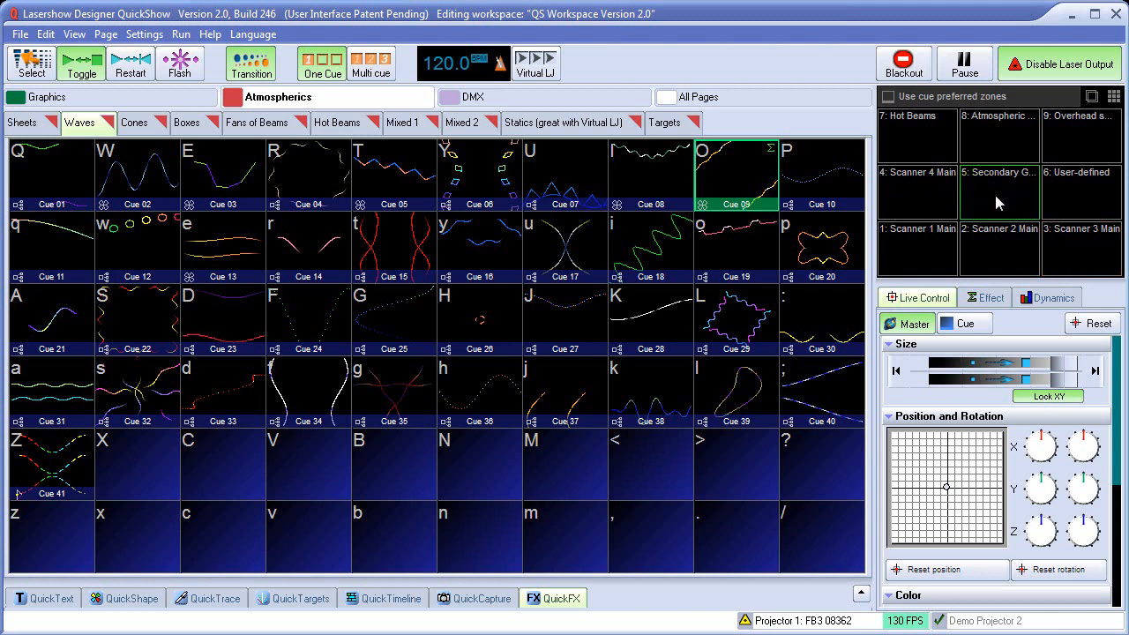
{"action": "left_click", "coordinate": [821, 256]}
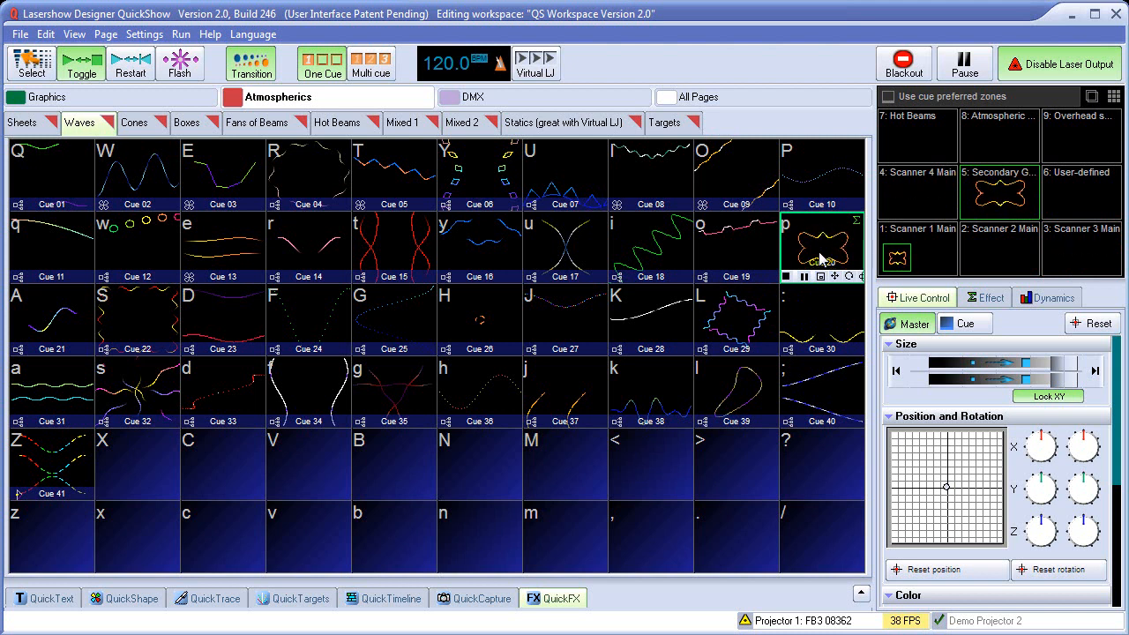
{"action": "right_click", "coordinate": [818, 250]}
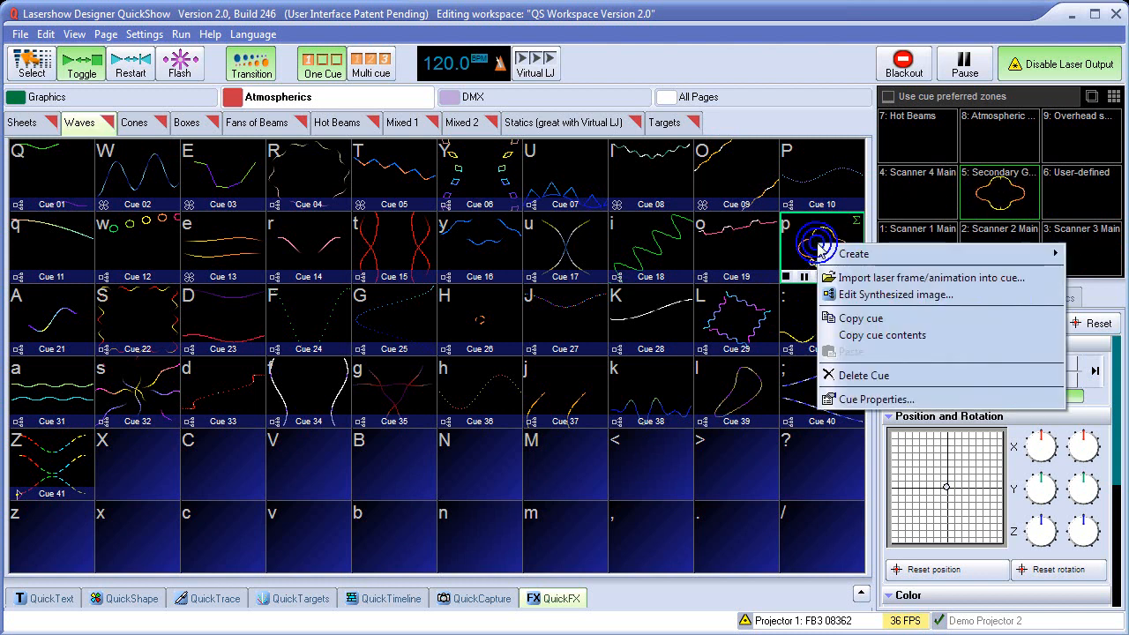
{"action": "left_click", "coordinate": [872, 400]}
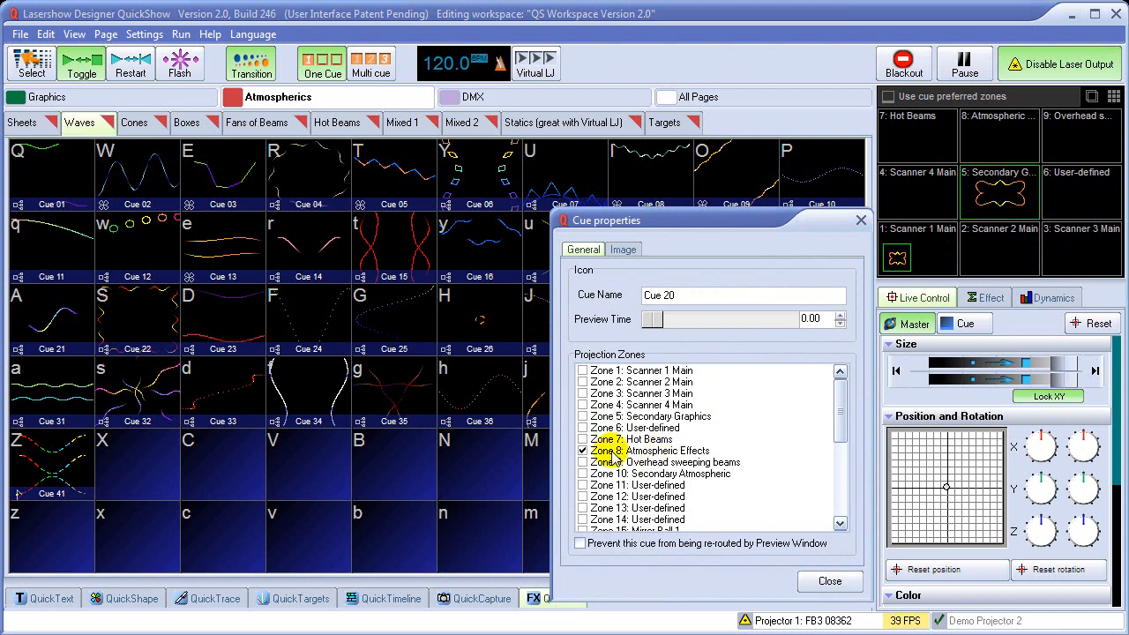
{"action": "left_click", "coordinate": [830, 580]}
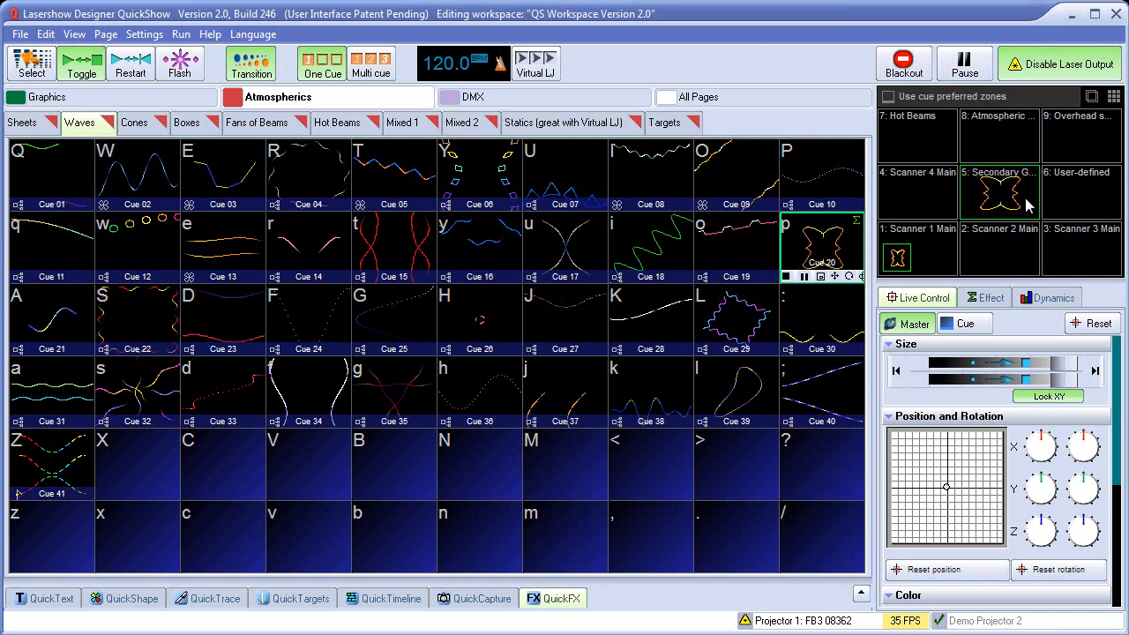
Run Cue 20 in zone 6, and with cue preferred zones enabled run Waves Cues 07, 06, 05, 15, 16, 26, 27, 28 and 29.
{"action": "left_click", "coordinate": [816, 247]}
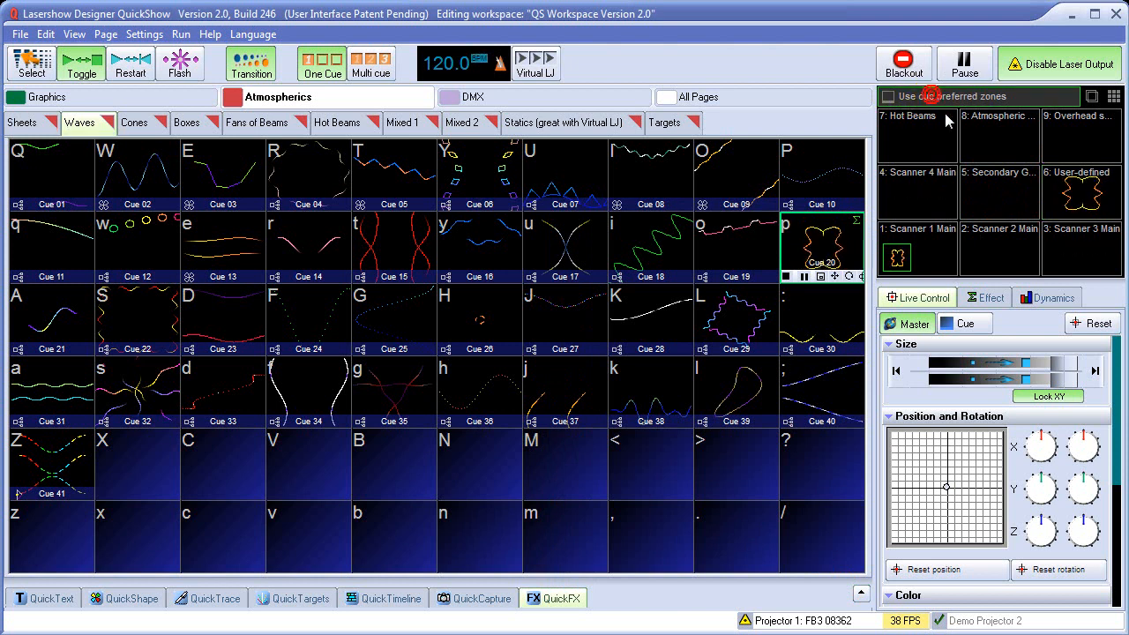
{"action": "left_click", "coordinate": [536, 195]}
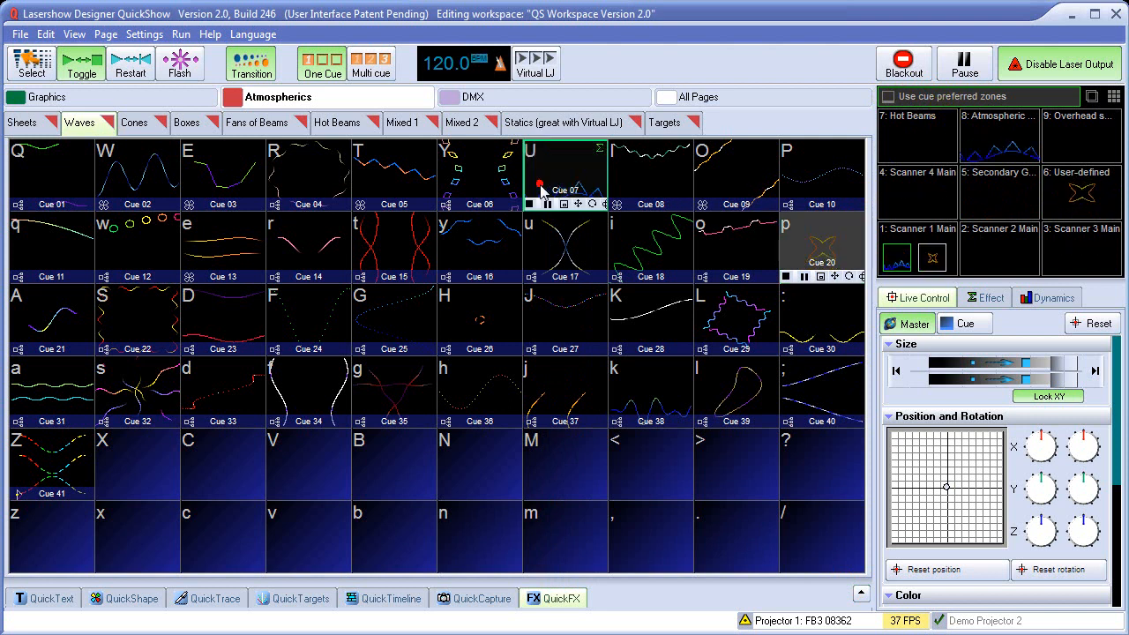
{"action": "left_click", "coordinate": [486, 188]}
{"action": "left_click", "coordinate": [423, 189]}
{"action": "left_click", "coordinate": [414, 243]}
{"action": "left_click", "coordinate": [466, 255]}
{"action": "left_click", "coordinate": [469, 313]}
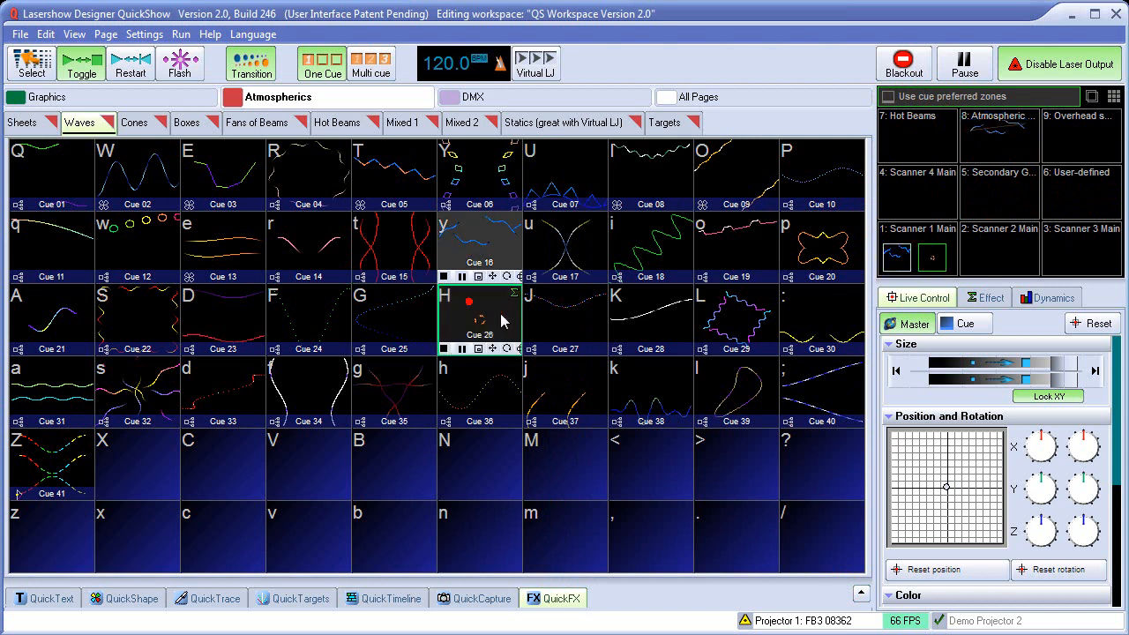
{"action": "left_click", "coordinate": [589, 330]}
{"action": "left_click", "coordinate": [653, 323]}
{"action": "left_click", "coordinate": [736, 319]}
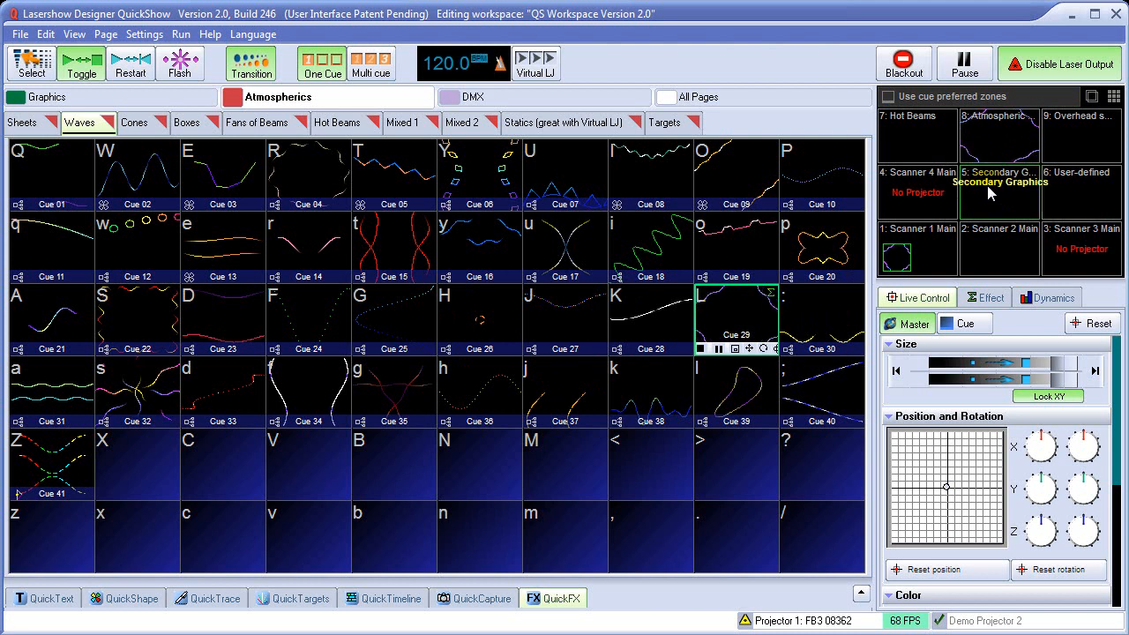
Override the preferred zones by selecting zone 5, Secondary Graphics, and run Waves Cue 25 and Cue 34 there.
{"action": "left_click", "coordinate": [388, 325]}
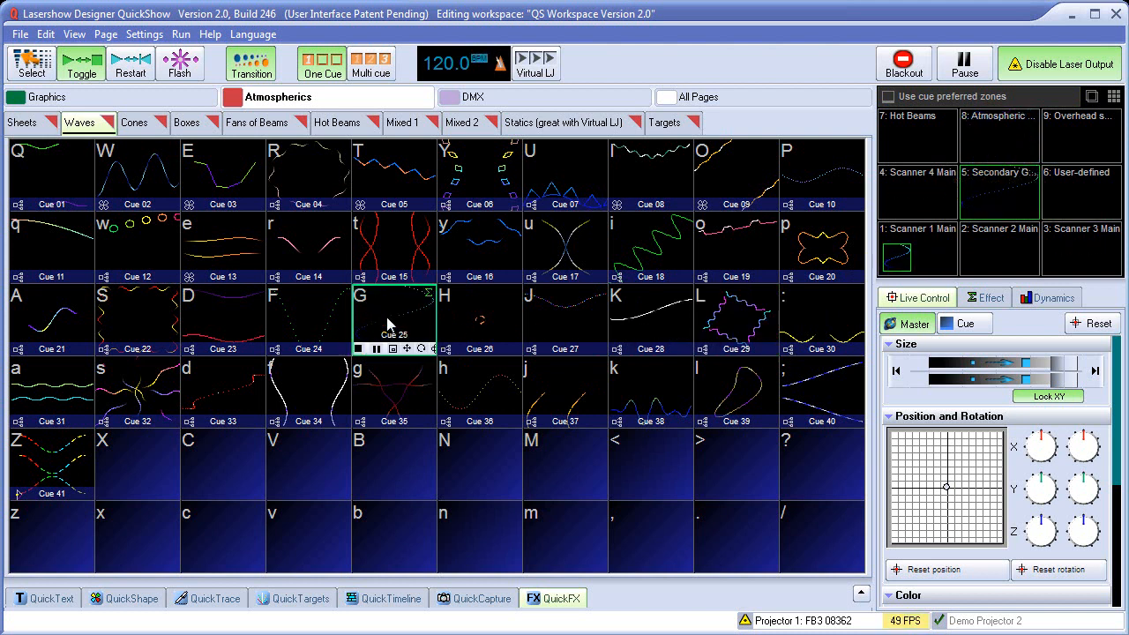
{"action": "left_click", "coordinate": [317, 398]}
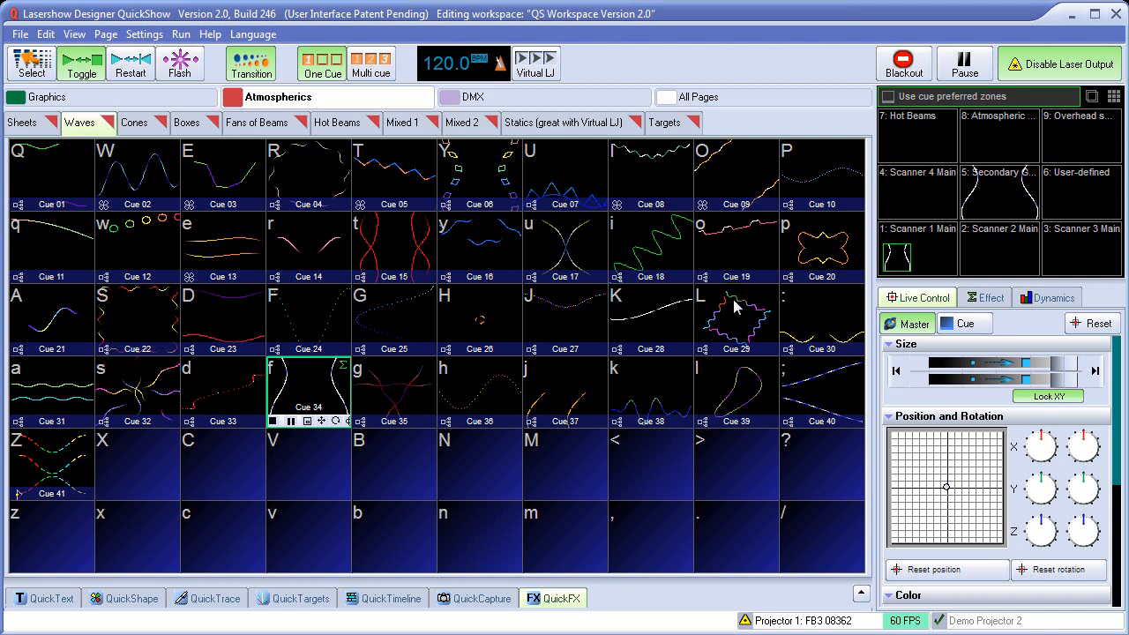
Re-enable cue preferred zones and run Waves Cue 26, Cue 15 and Cue 14.
{"action": "left_click", "coordinate": [483, 322]}
{"action": "left_click", "coordinate": [394, 247]}
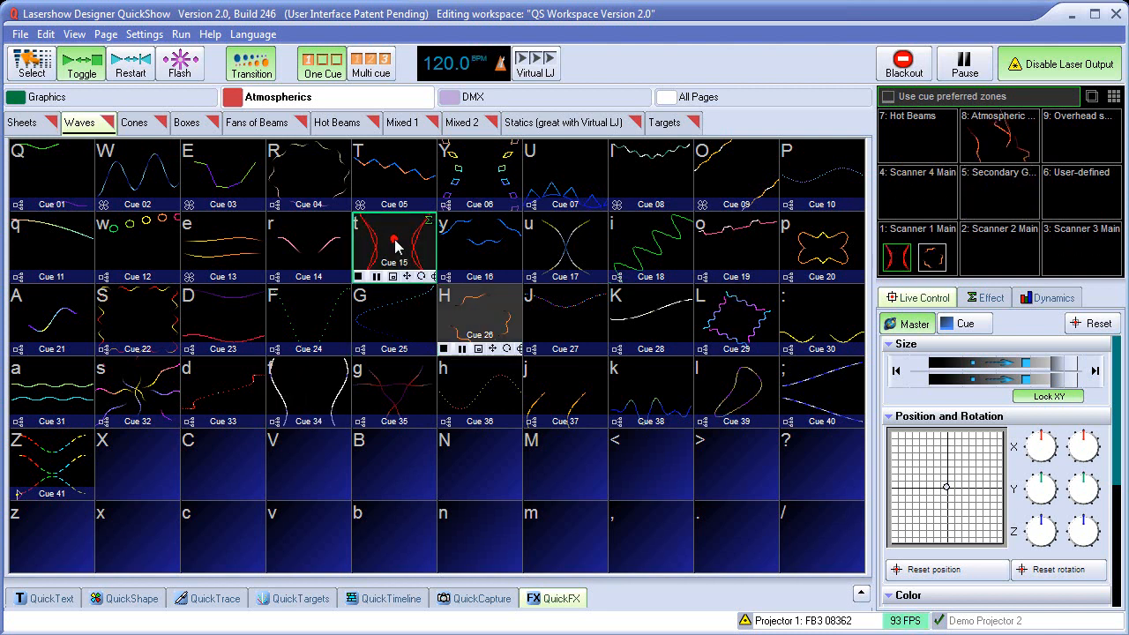
{"action": "left_click", "coordinate": [307, 247]}
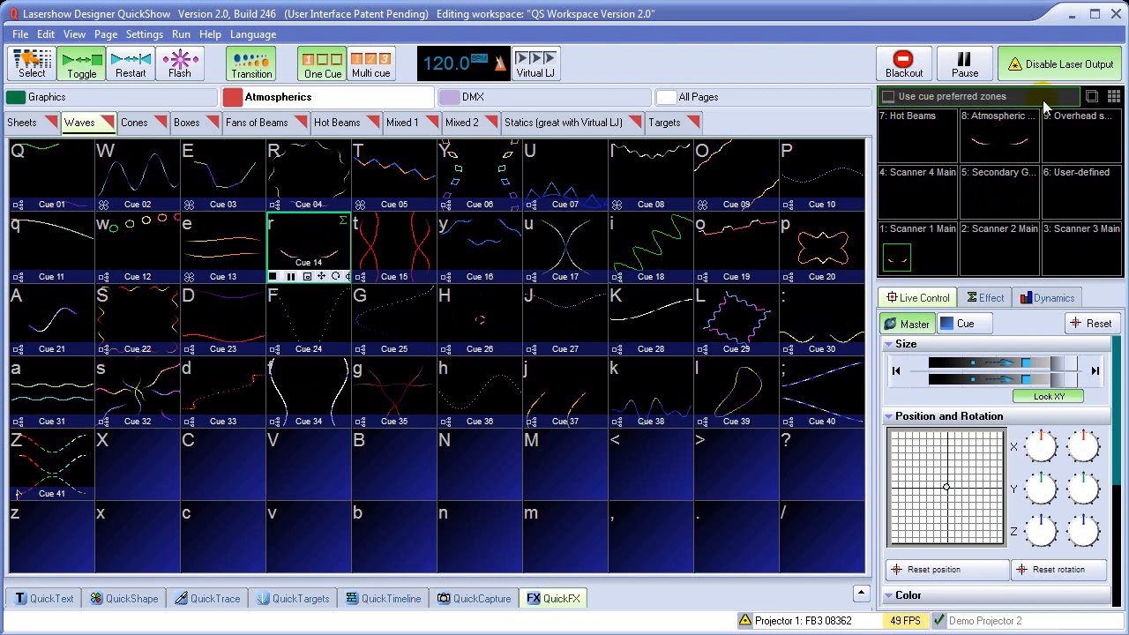
Switch the preview to the single view and back to the zone grid, and run Waves Cues 16, 17, 18 and 19.
{"action": "left_click", "coordinate": [1091, 97]}
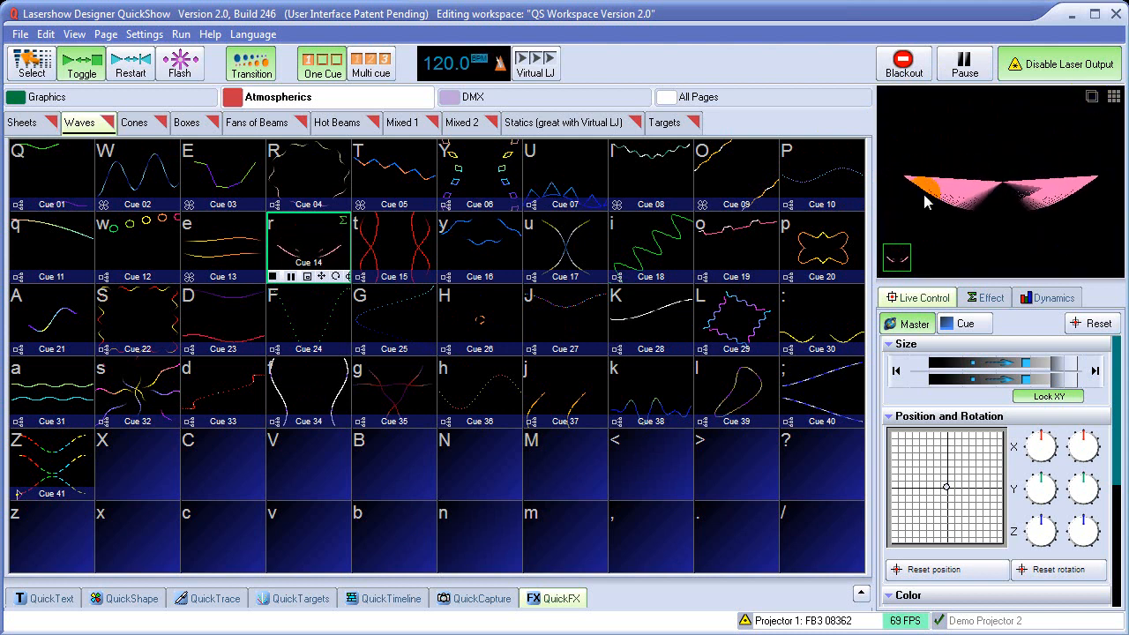
{"action": "left_click", "coordinate": [1115, 97]}
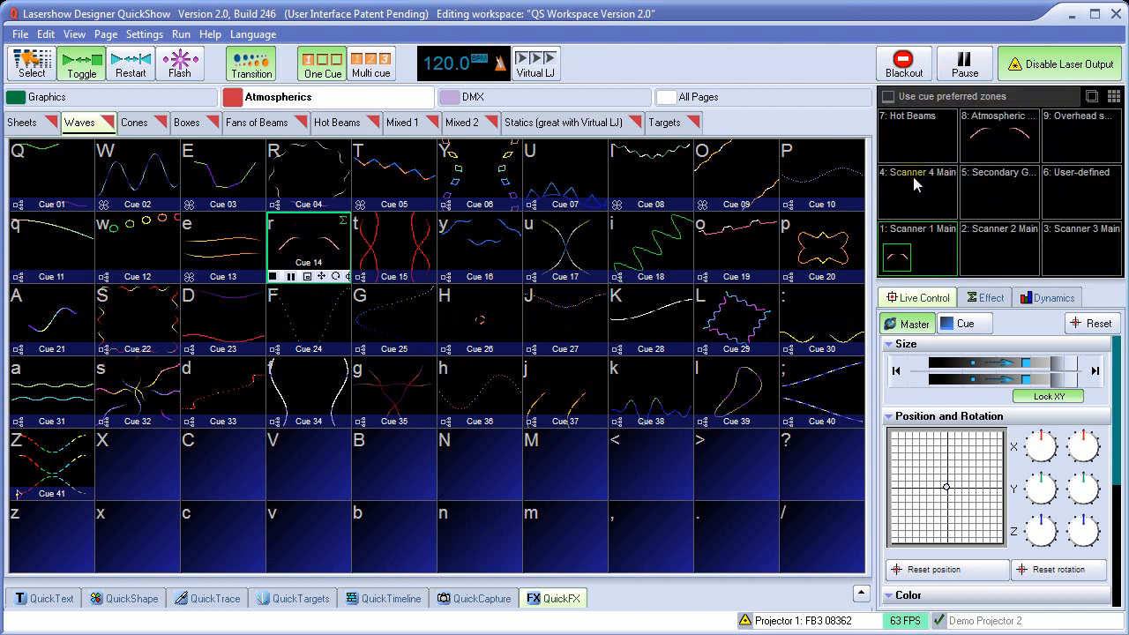
{"action": "left_click", "coordinate": [492, 251]}
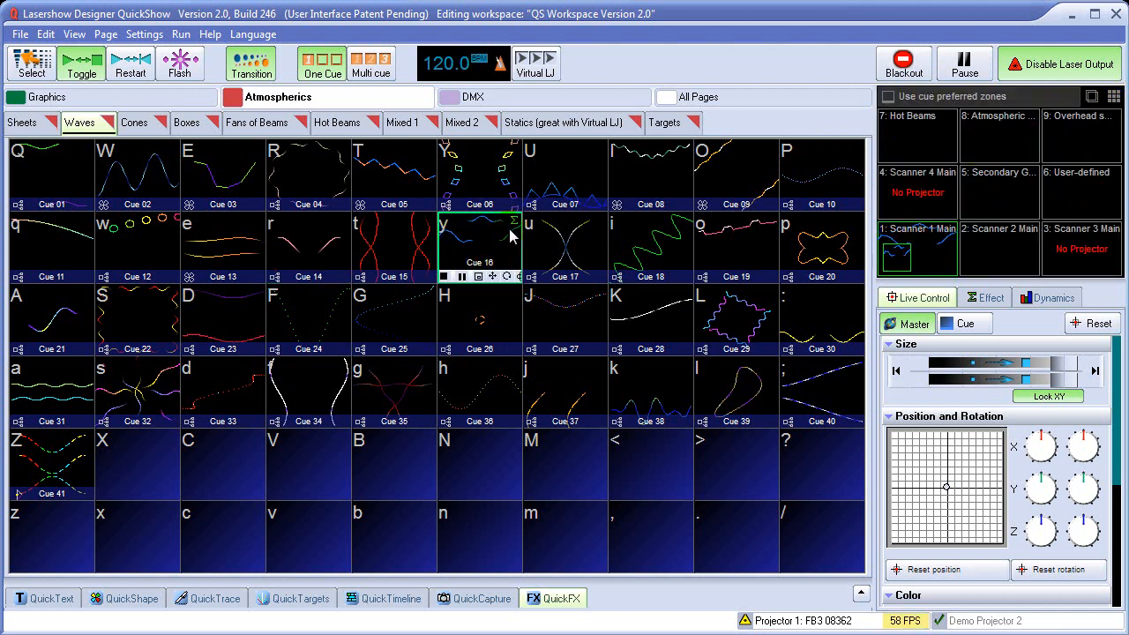
{"action": "left_click", "coordinate": [567, 249]}
{"action": "left_click", "coordinate": [649, 245]}
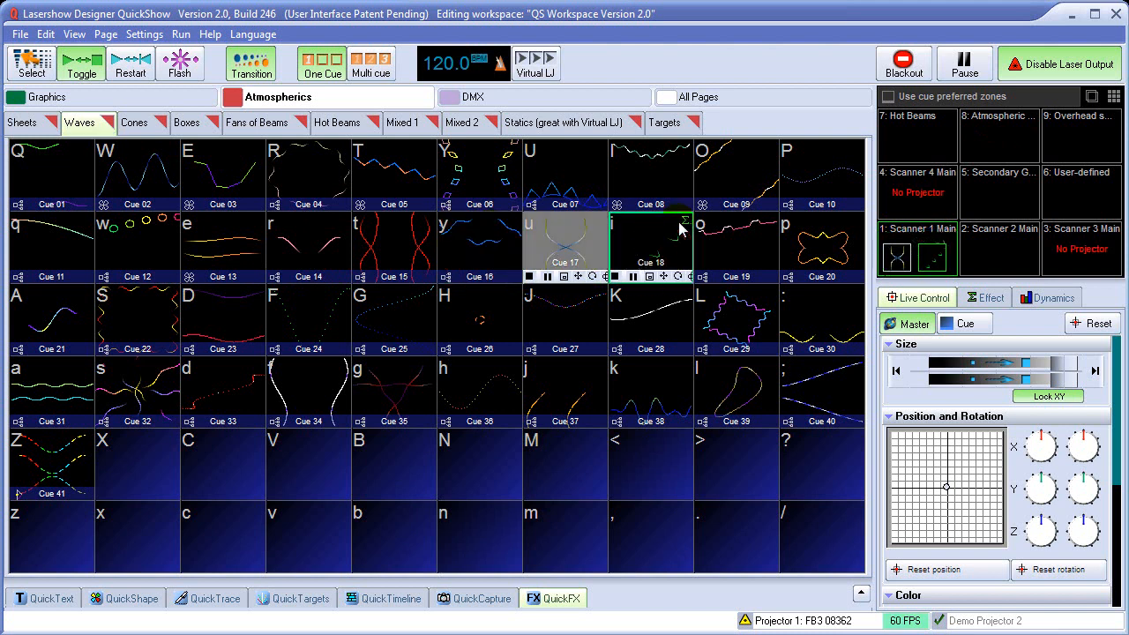
{"action": "left_click", "coordinate": [756, 256]}
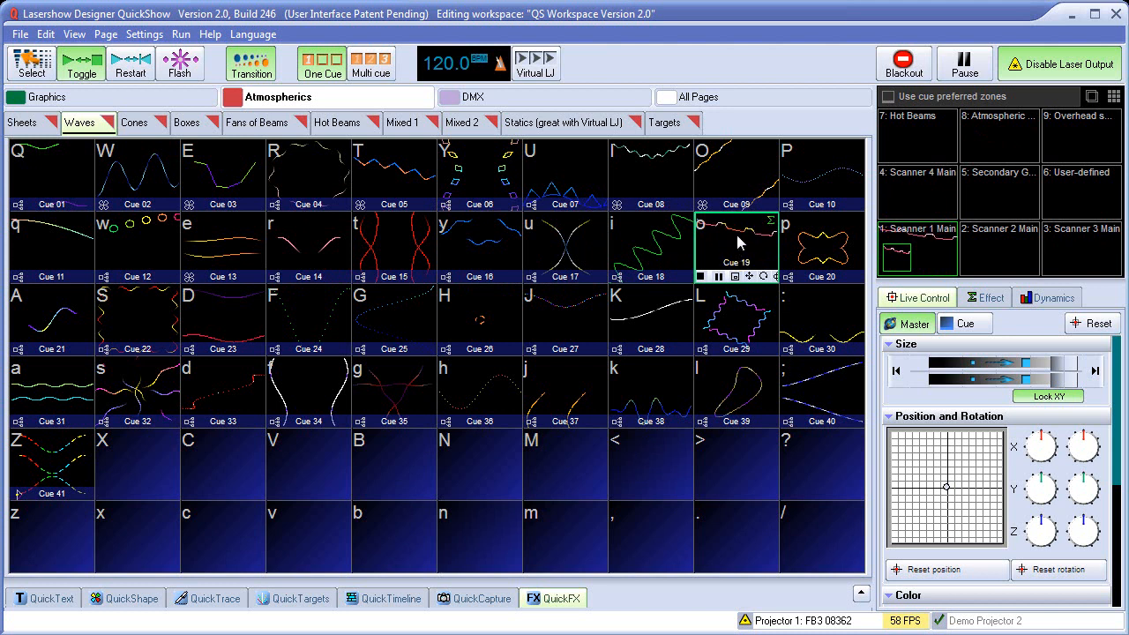
Show the single large preview and run Waves Cues 06, 05, 04, 03, 13 and 14.
{"action": "left_click", "coordinate": [1091, 96]}
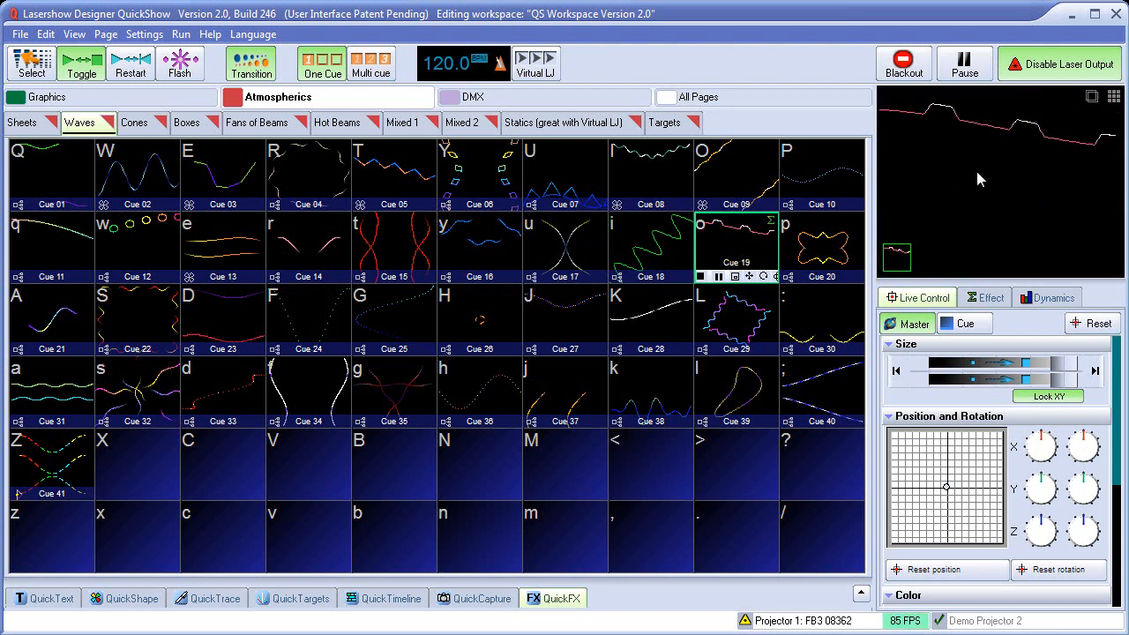
{"action": "left_click", "coordinate": [471, 188]}
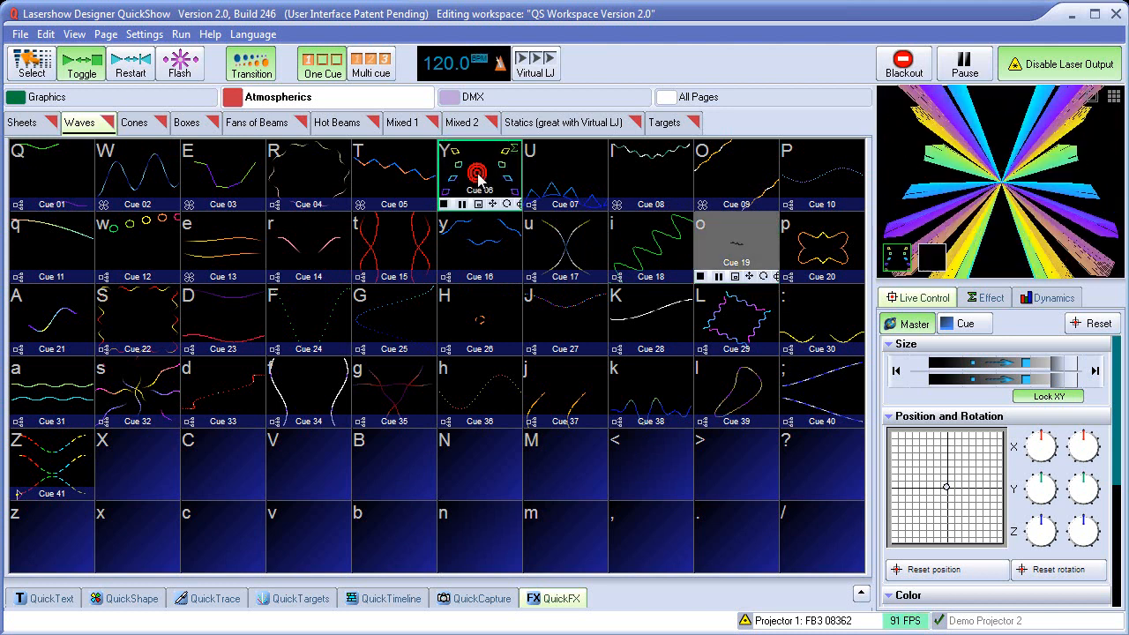
{"action": "left_click", "coordinate": [388, 181]}
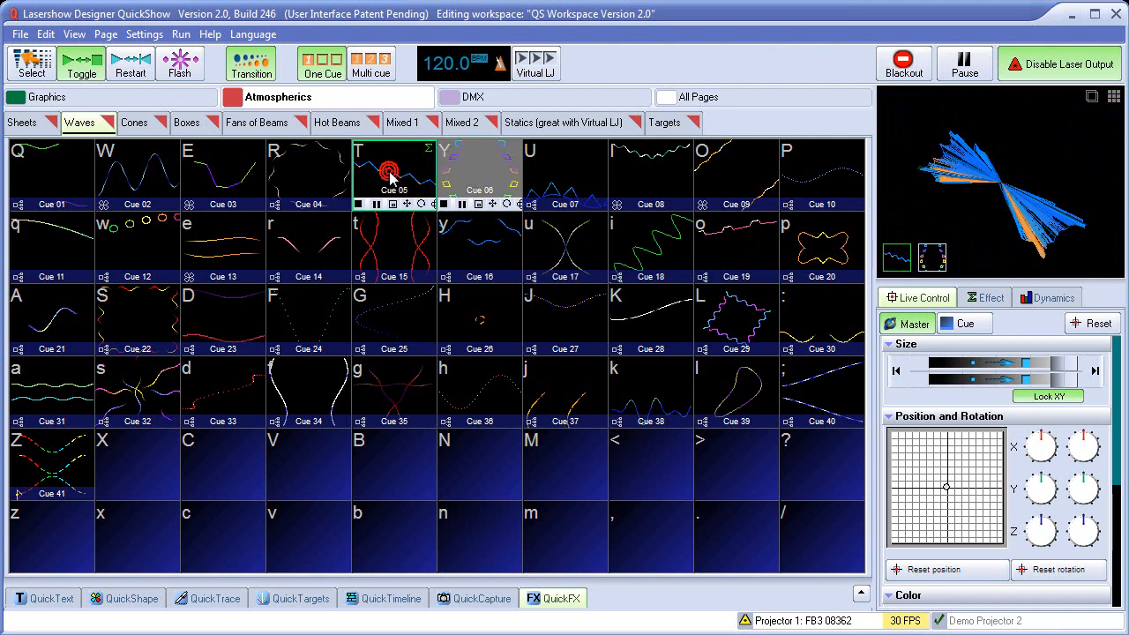
{"action": "left_click", "coordinate": [311, 179]}
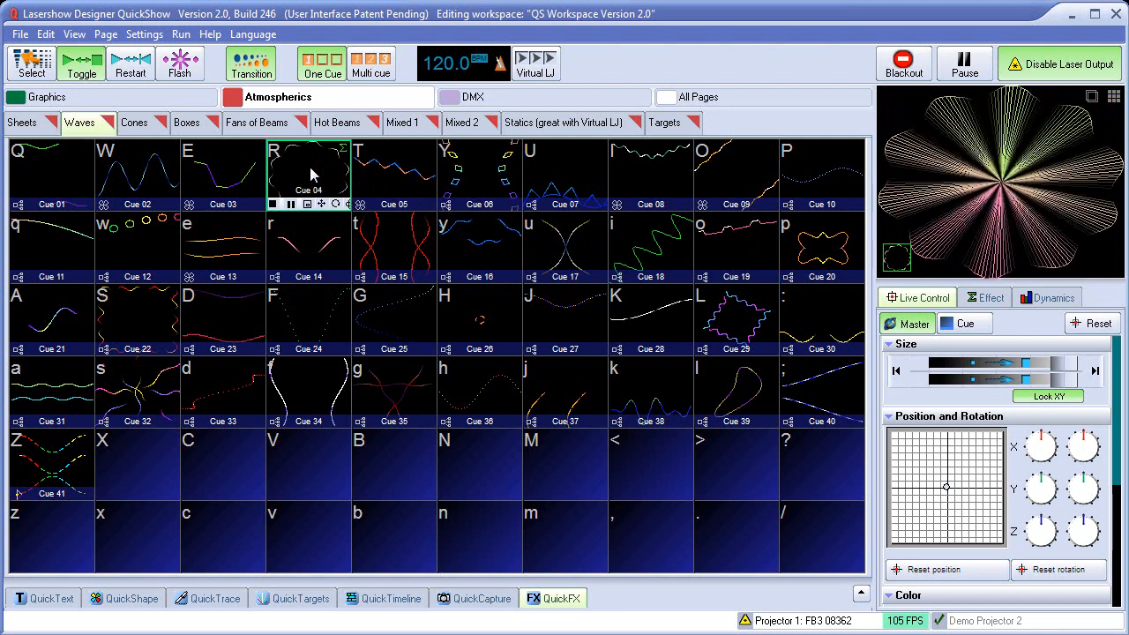
{"action": "left_click", "coordinate": [251, 176]}
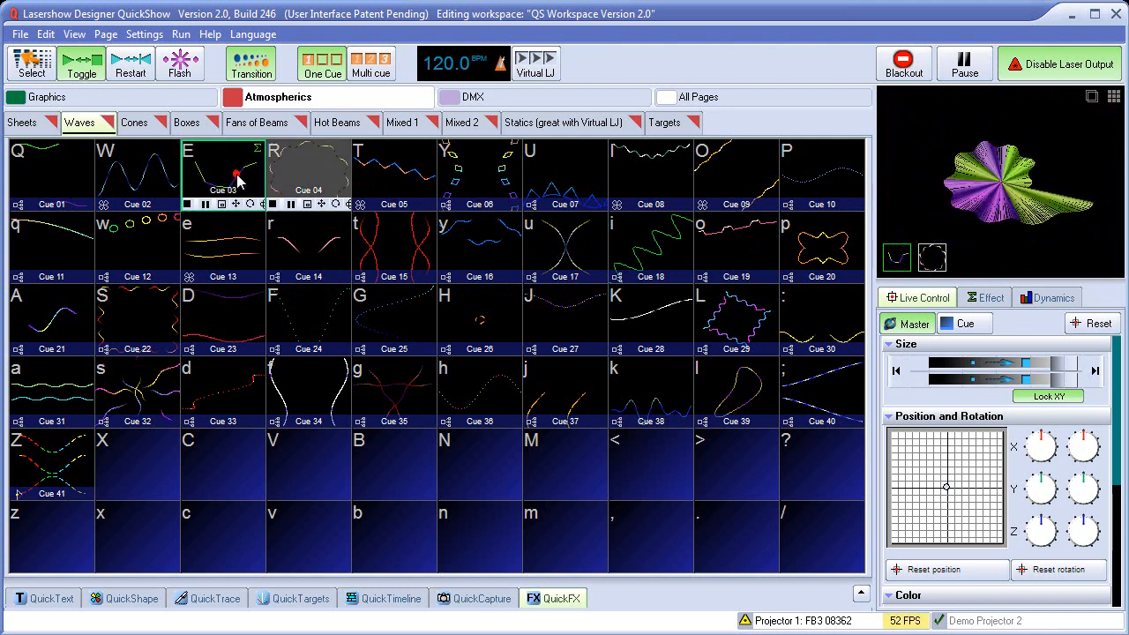
{"action": "left_click", "coordinate": [240, 245]}
{"action": "left_click", "coordinate": [272, 268]}
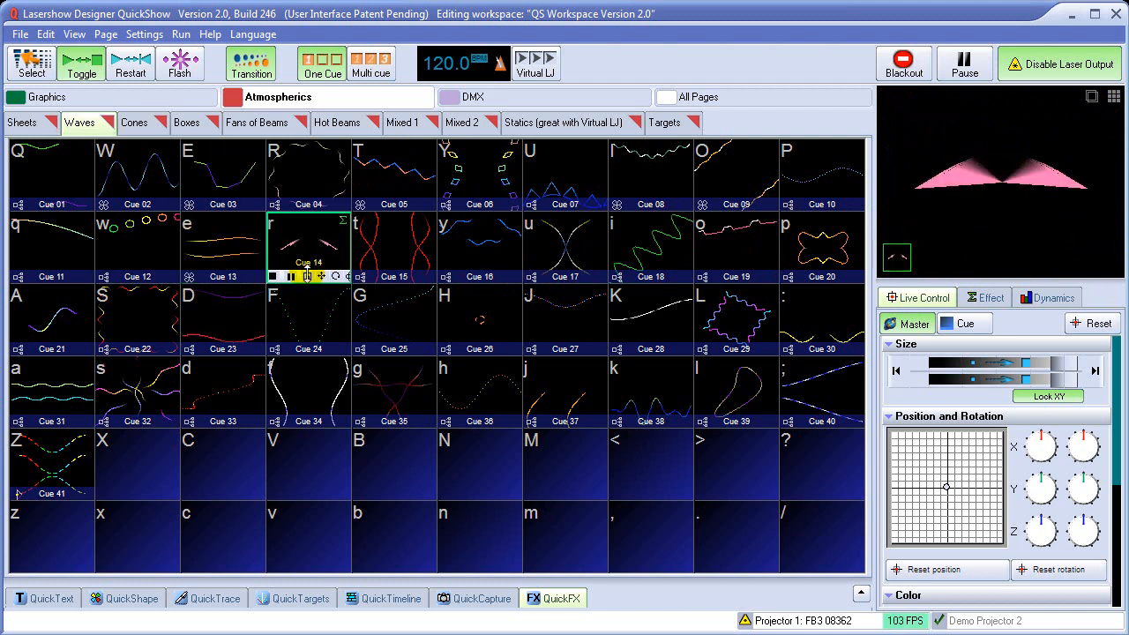
Run the Dino and Sylvester cues from the People+Characters page of the Graphics category.
{"action": "left_click", "coordinate": [112, 98]}
{"action": "left_click", "coordinate": [304, 192]}
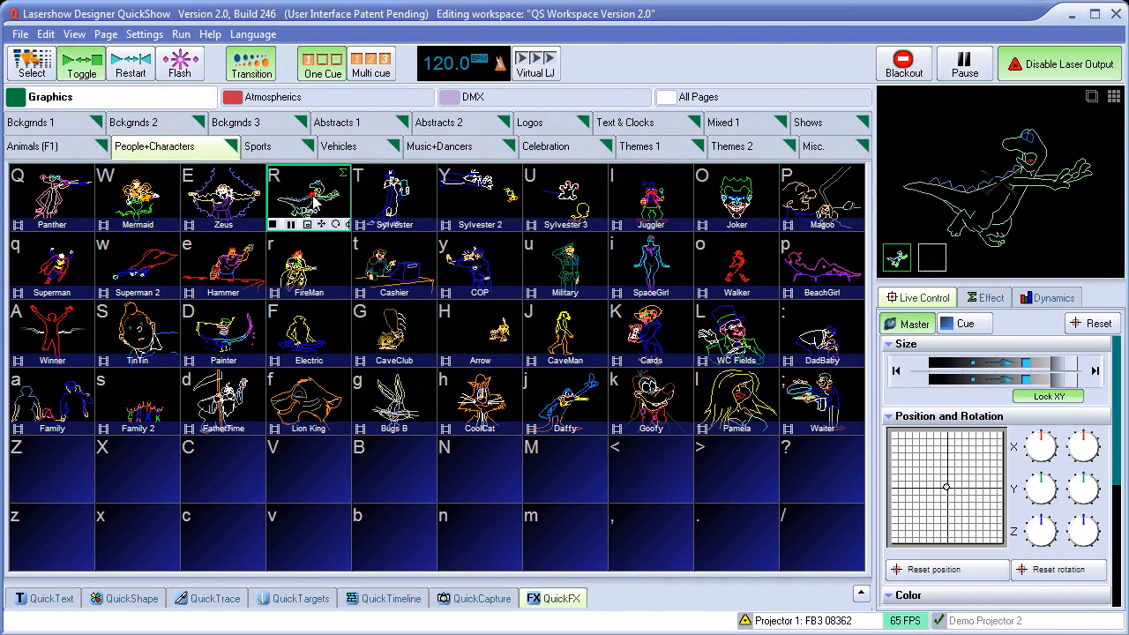
{"action": "left_click", "coordinate": [394, 220]}
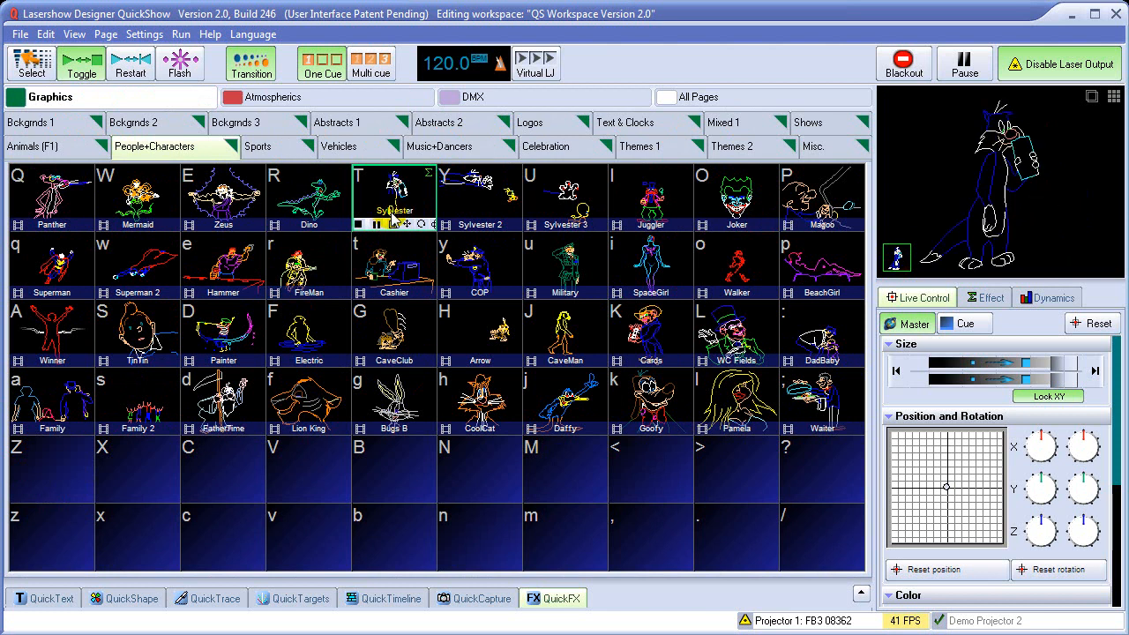
Show the projection zone grid in the preview and run Waves Cue 07 from the Atmospherics category.
{"action": "left_click", "coordinate": [1113, 96]}
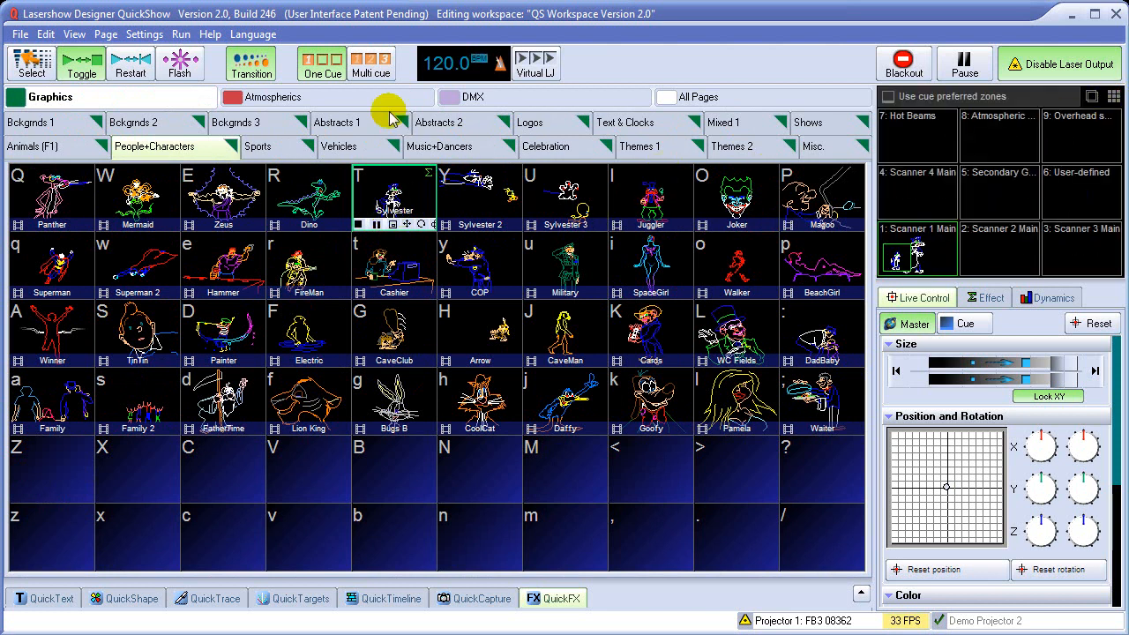
{"action": "left_click", "coordinate": [344, 97]}
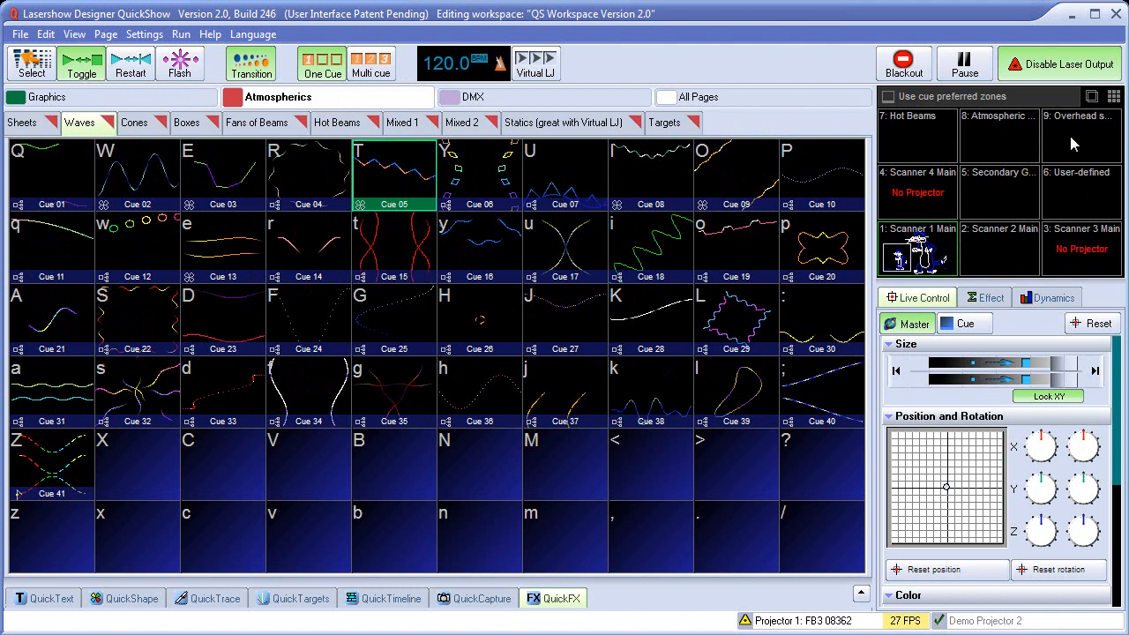
{"action": "left_click", "coordinate": [569, 179]}
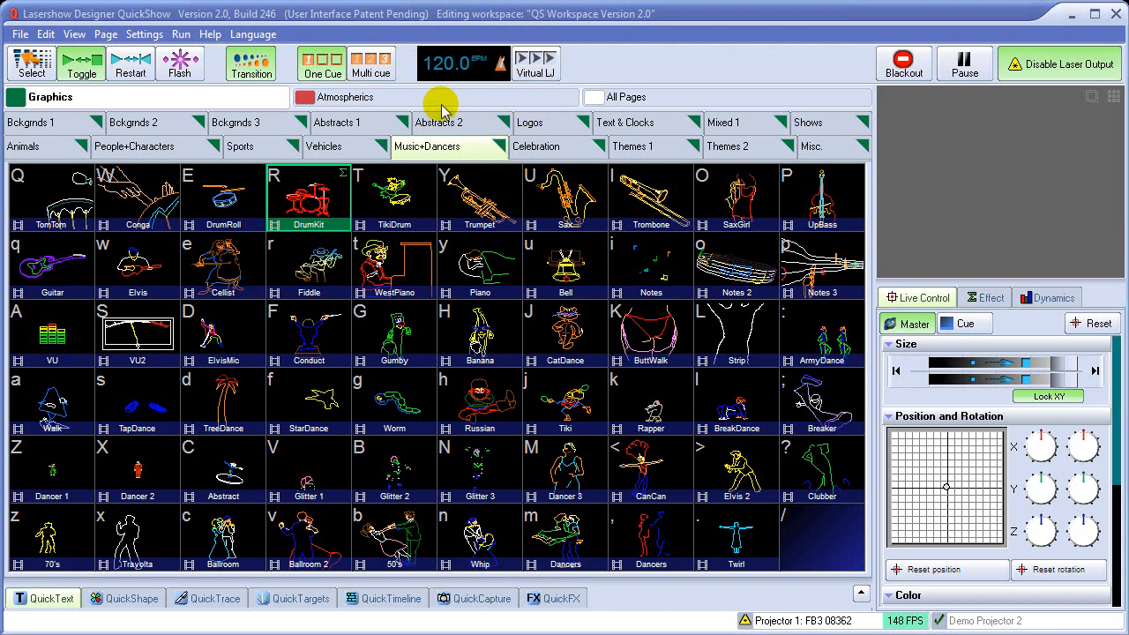
Run the Music+Dancers cues TomTom, Conga, DrumRoll, Cellist, StarDance, Gumby and Banana.
{"action": "left_click", "coordinate": [64, 202]}
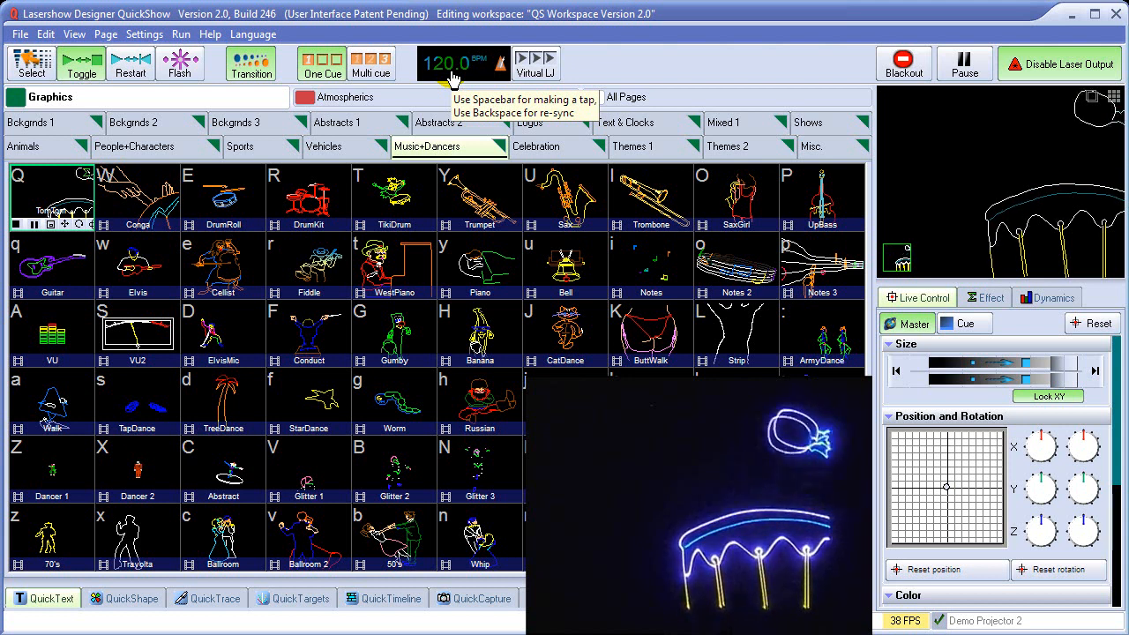
{"action": "left_click", "coordinate": [163, 210]}
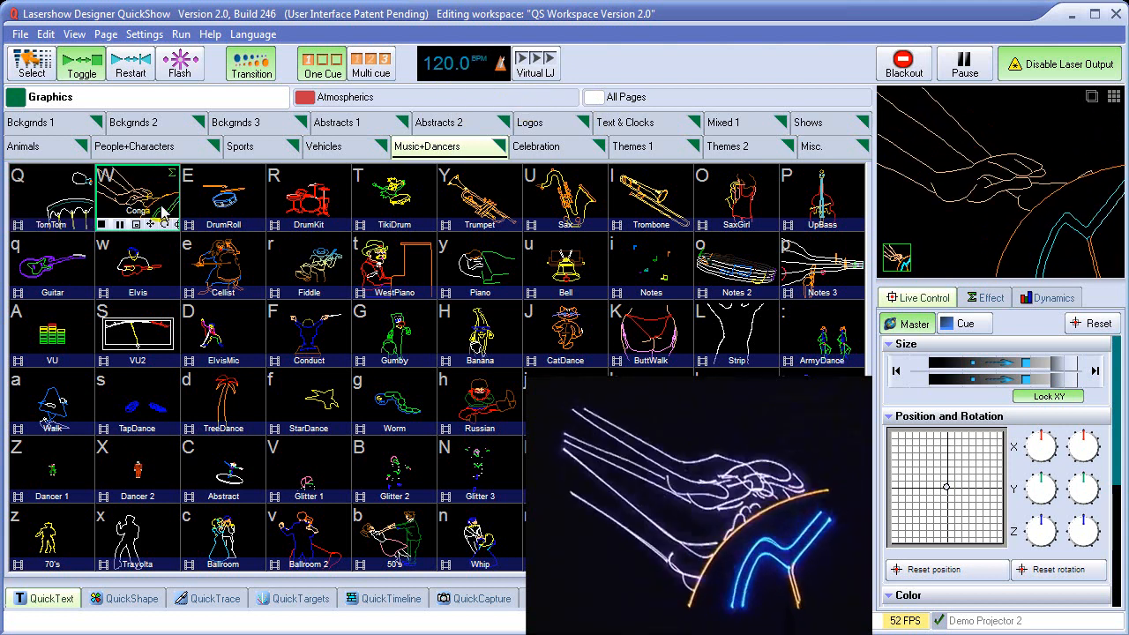
{"action": "left_click", "coordinate": [231, 205]}
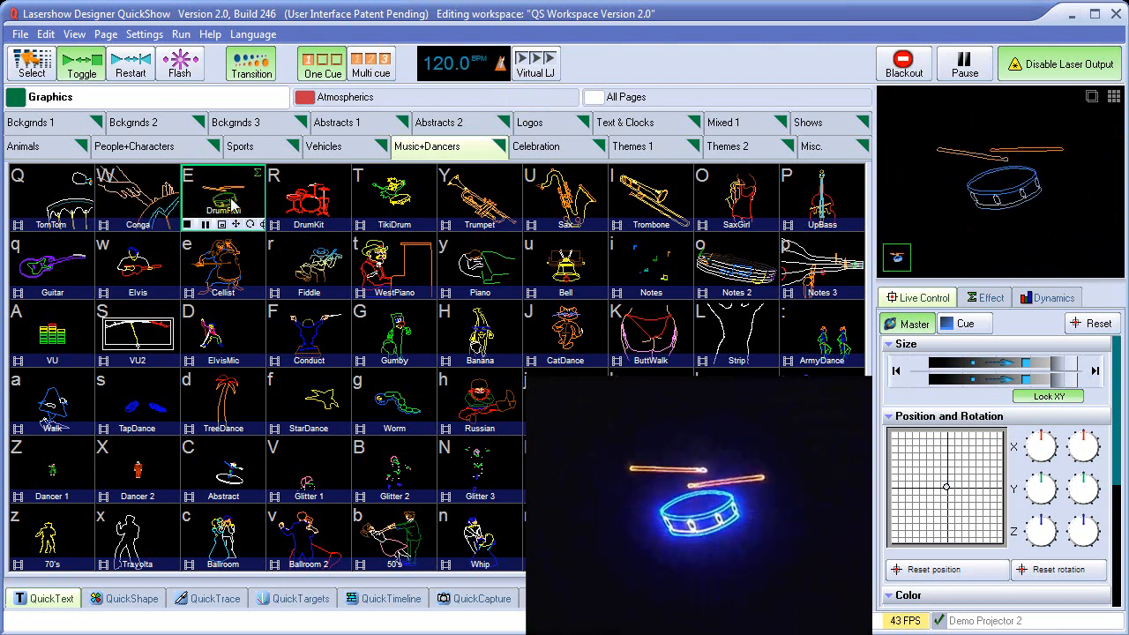
{"action": "left_click", "coordinate": [238, 261]}
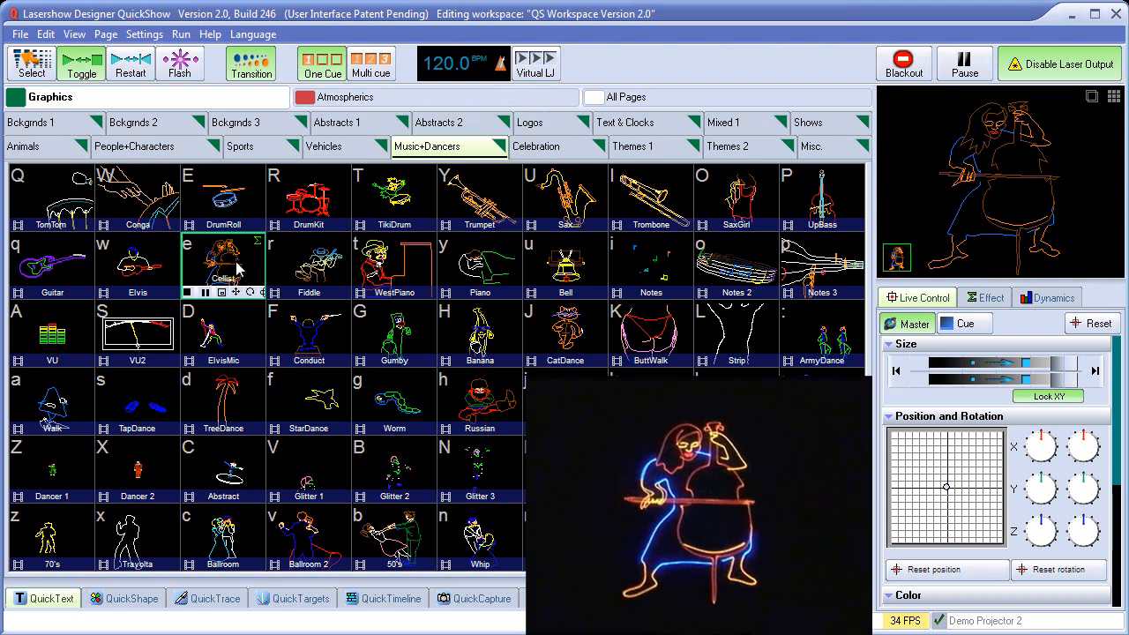
{"action": "left_click", "coordinate": [324, 404]}
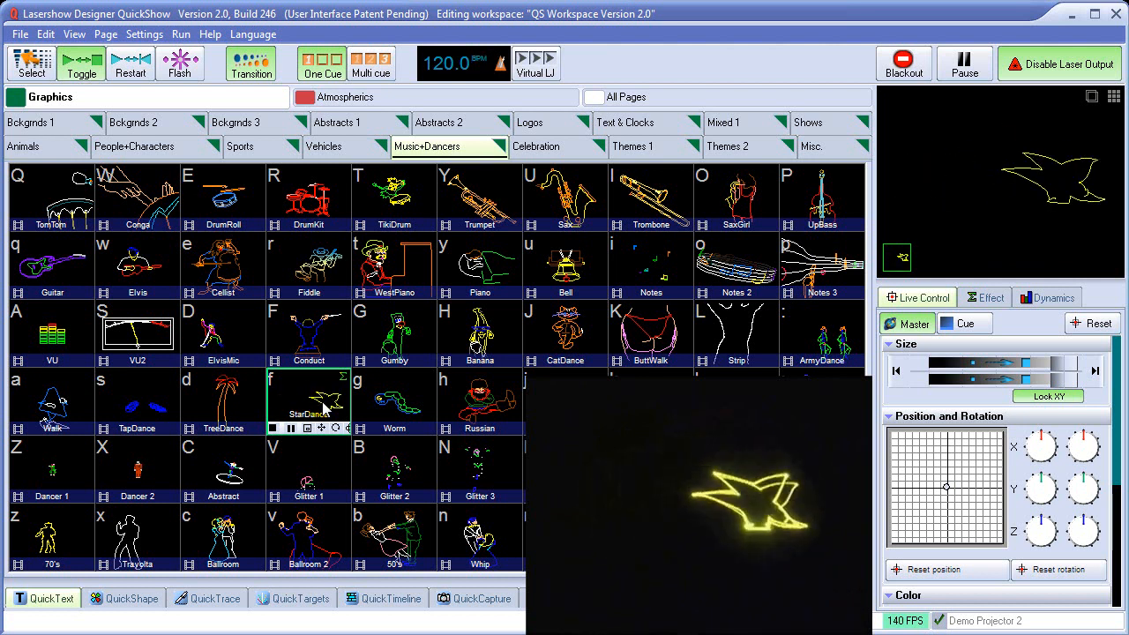
{"action": "left_click", "coordinate": [404, 340]}
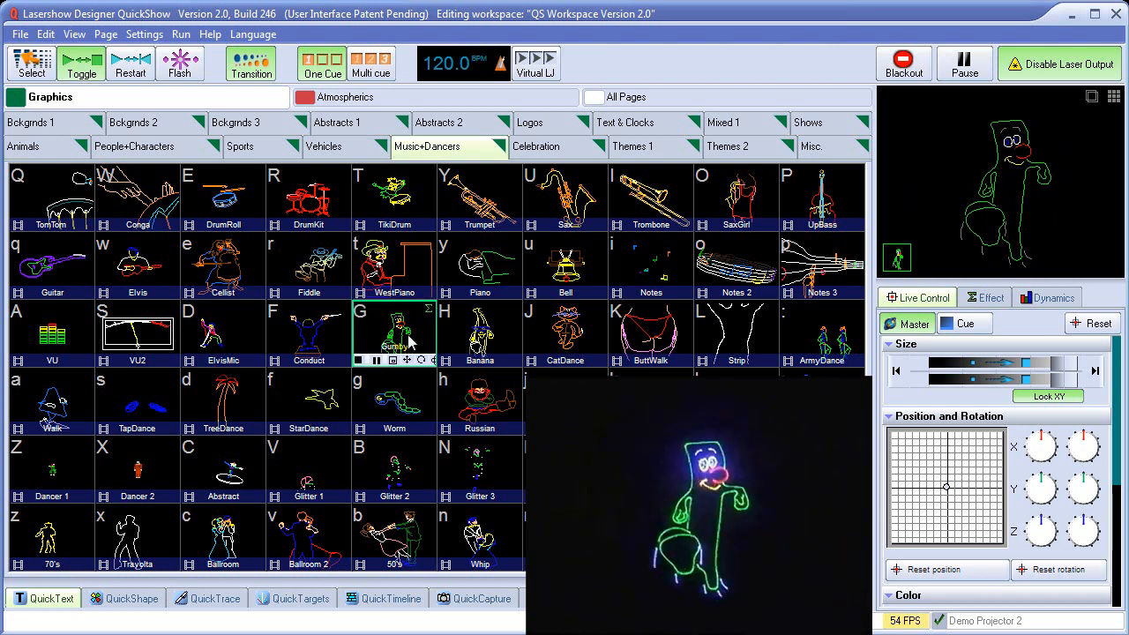
{"action": "left_click", "coordinate": [485, 342]}
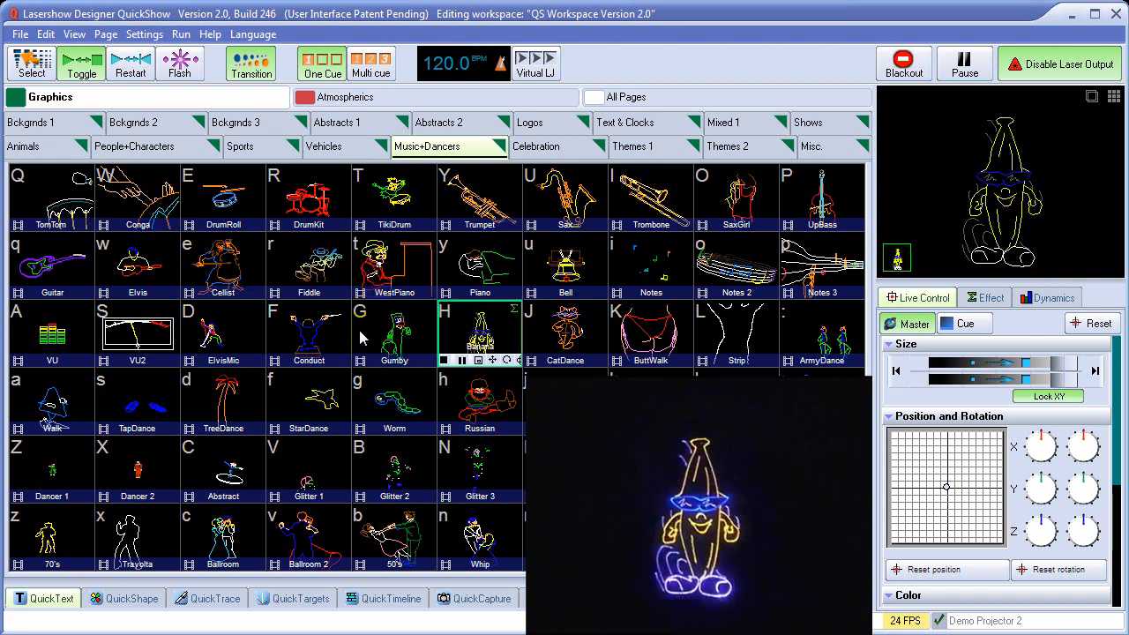
Run Cones Cue 01, Hot Beams Cue 12 and the Targets cue Sequence 1 - 8 from the Atmospherics category.
{"action": "left_click", "coordinate": [368, 103]}
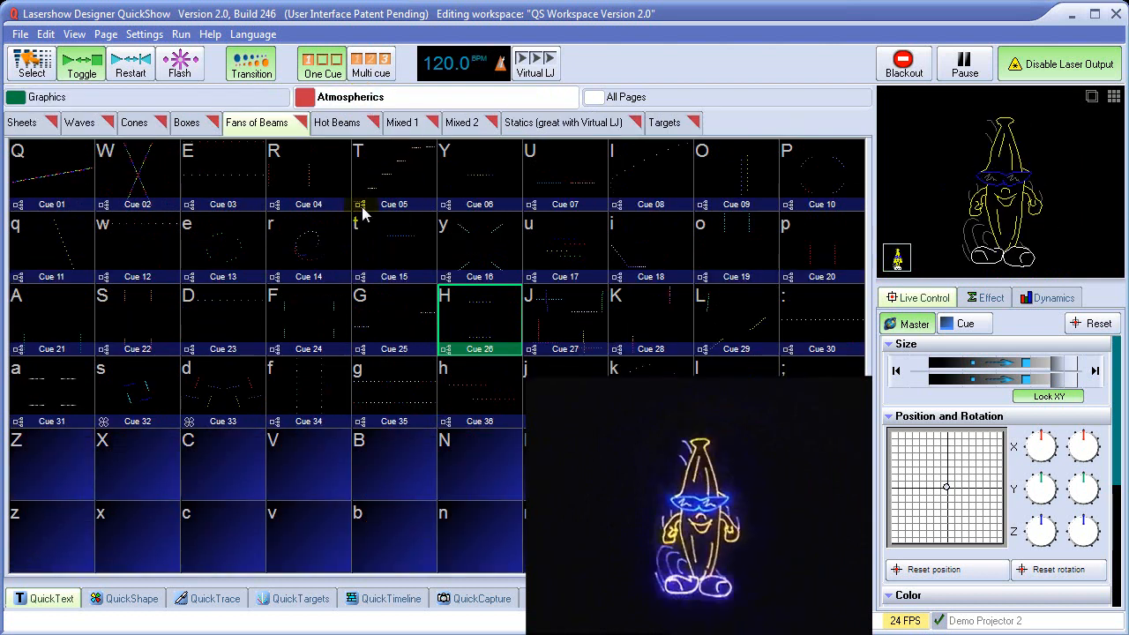
{"action": "left_click", "coordinate": [134, 123]}
{"action": "left_click", "coordinate": [53, 177]}
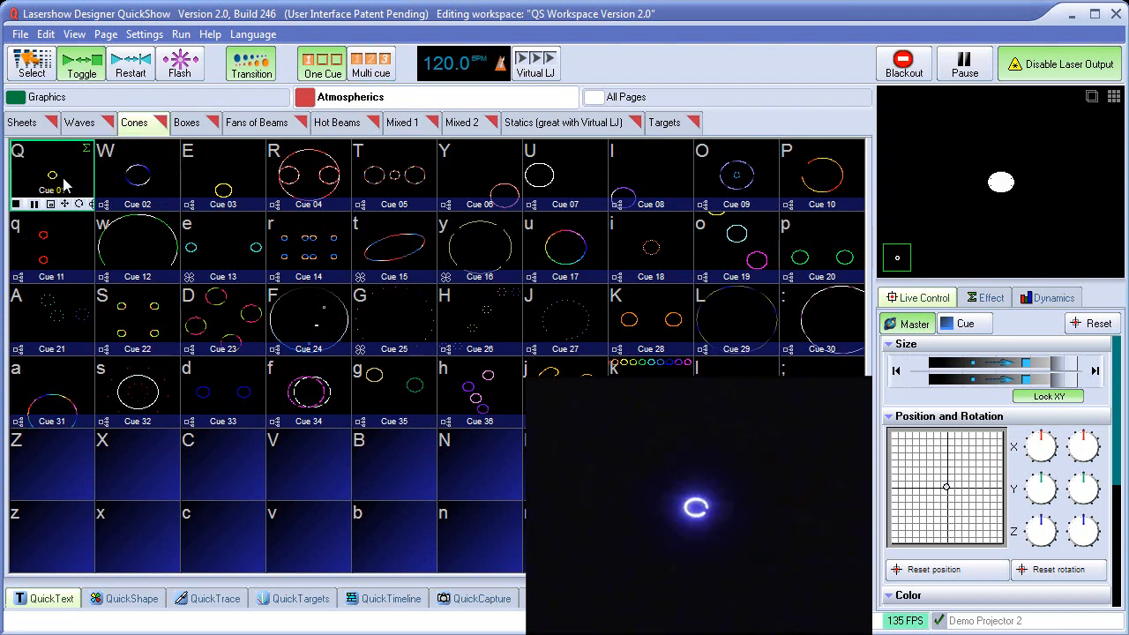
{"action": "left_click", "coordinate": [340, 124]}
{"action": "left_click", "coordinate": [129, 258]}
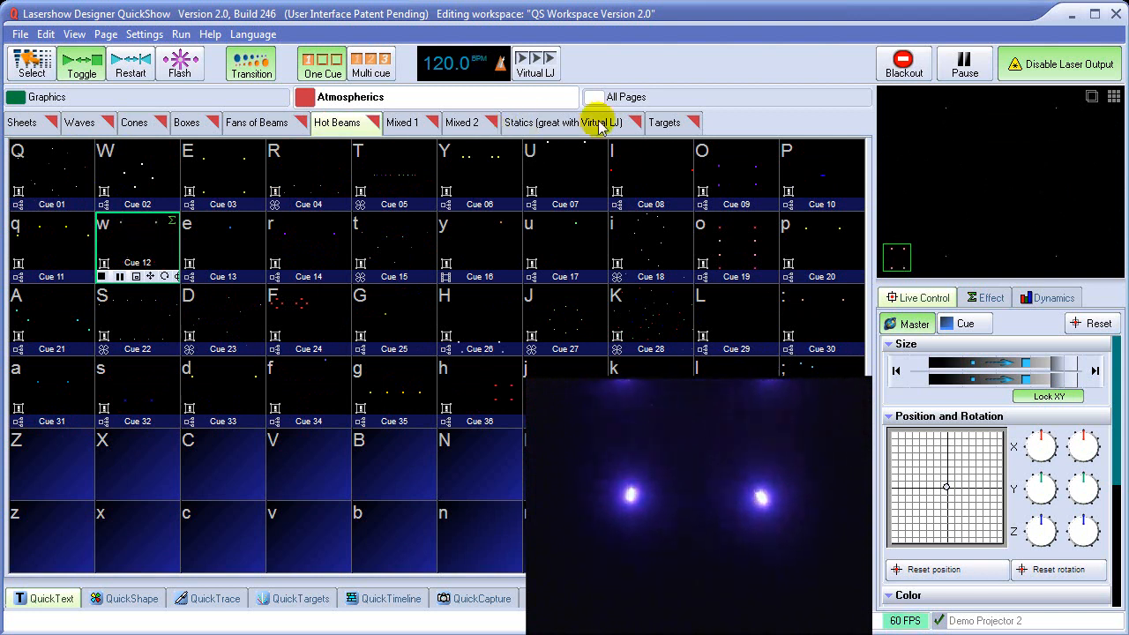
{"action": "left_click", "coordinate": [665, 122]}
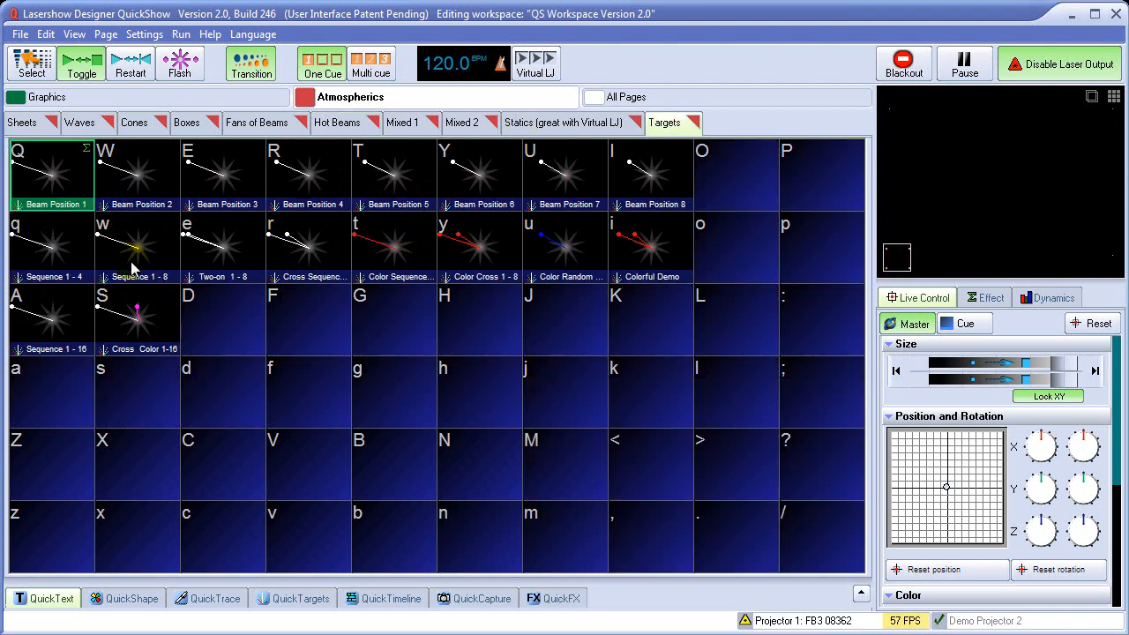
{"action": "left_click", "coordinate": [139, 254]}
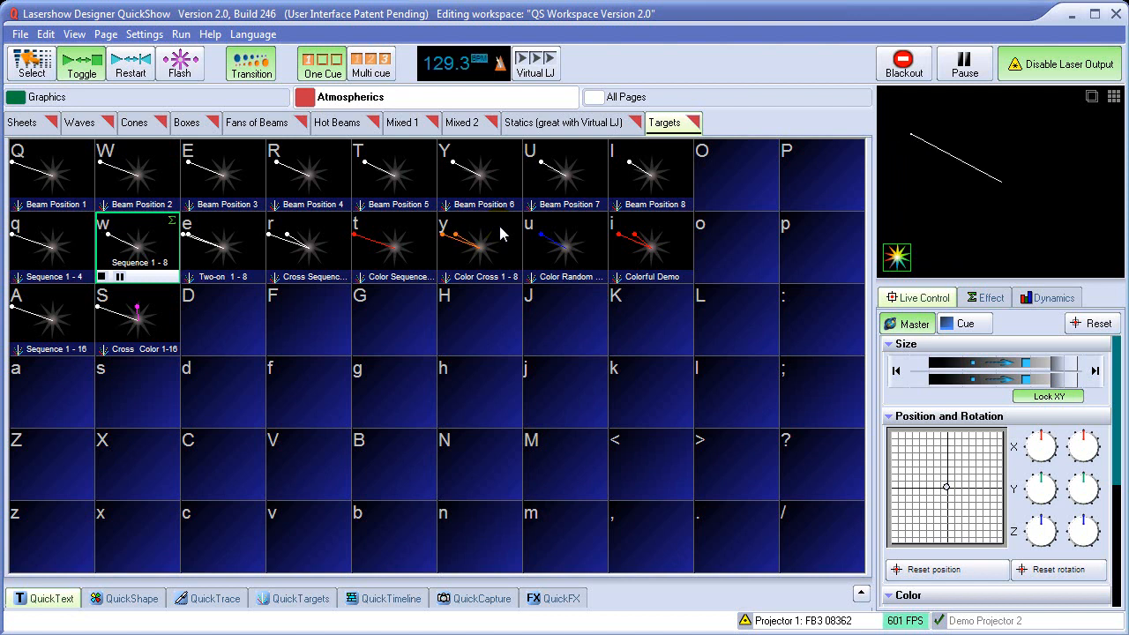
Run the Gumby and TomTom cues from the Music+Dancers page of the Graphics category.
{"action": "left_click", "coordinate": [127, 104]}
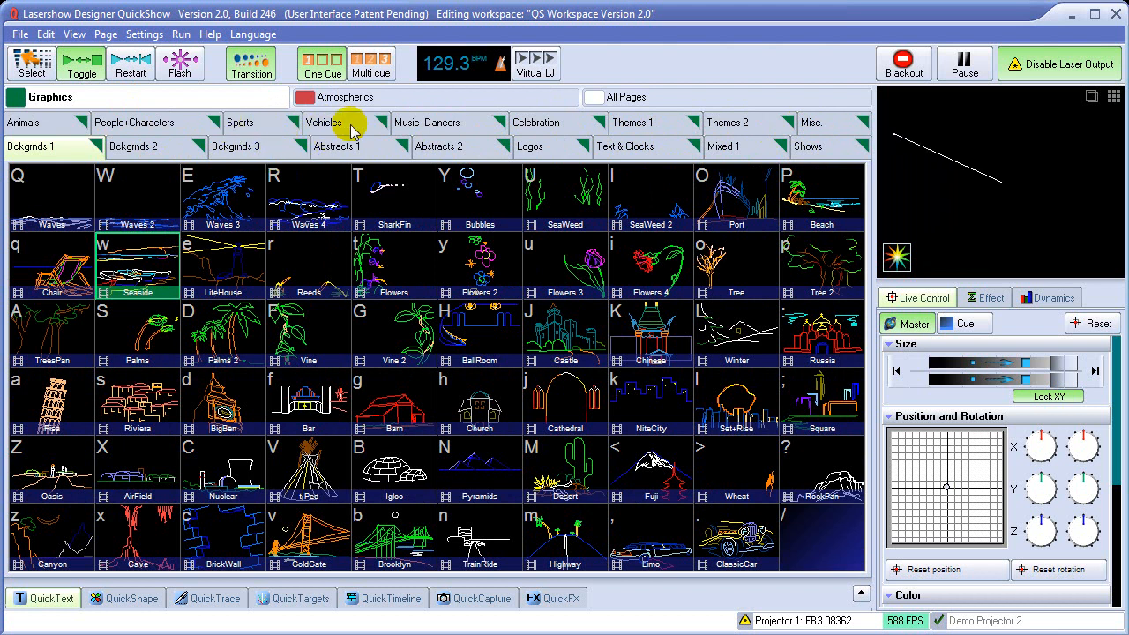
{"action": "left_click", "coordinate": [395, 131]}
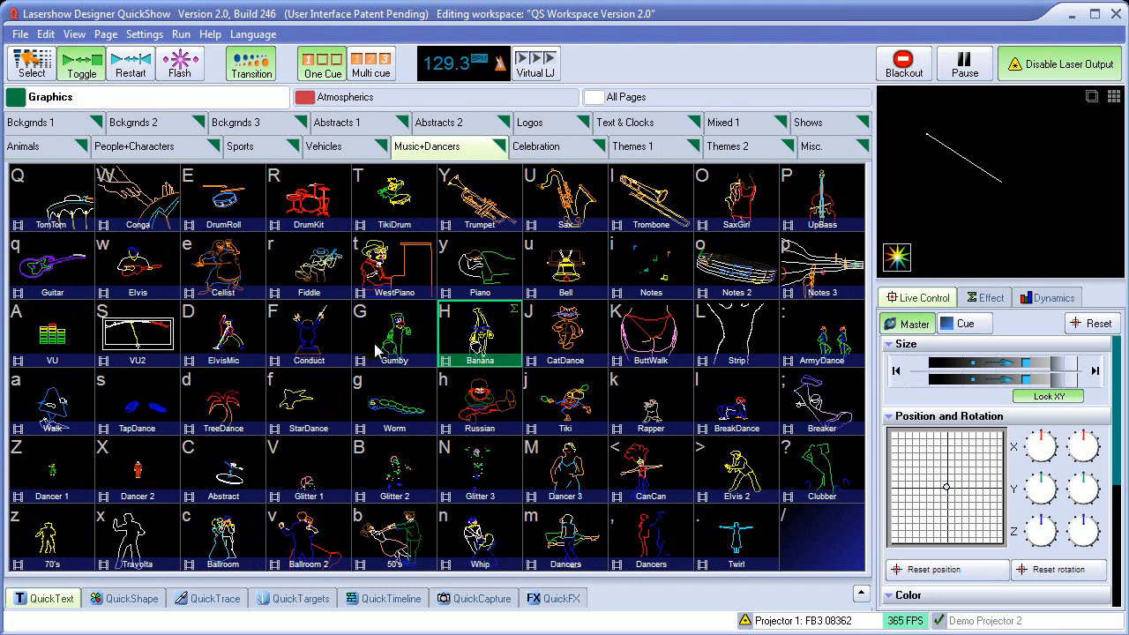
{"action": "left_click", "coordinate": [412, 355]}
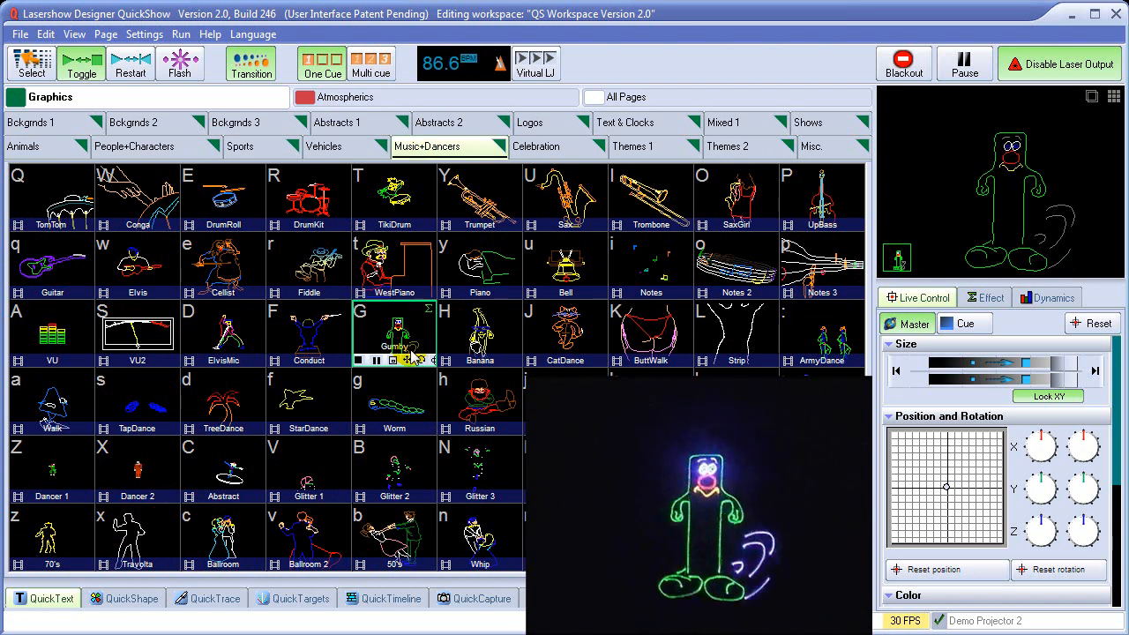
{"action": "left_click", "coordinate": [67, 209]}
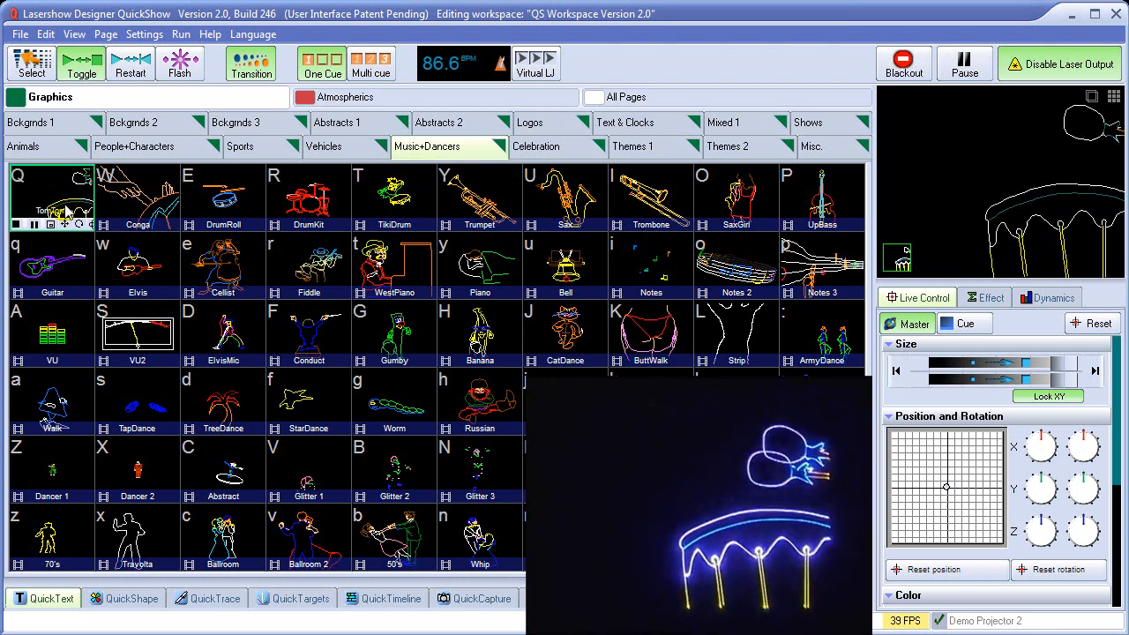
Return to the Atmospherics category and run Cue 01 on the Cones page.
{"action": "left_click", "coordinate": [363, 101]}
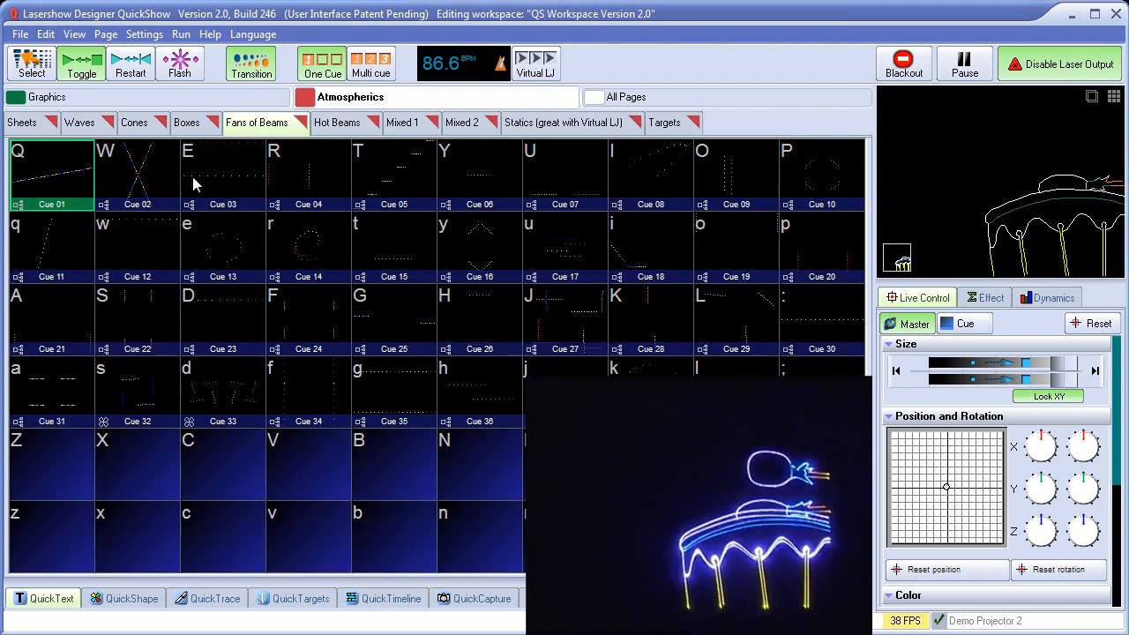
{"action": "left_click", "coordinate": [22, 123]}
{"action": "left_click", "coordinate": [92, 127]}
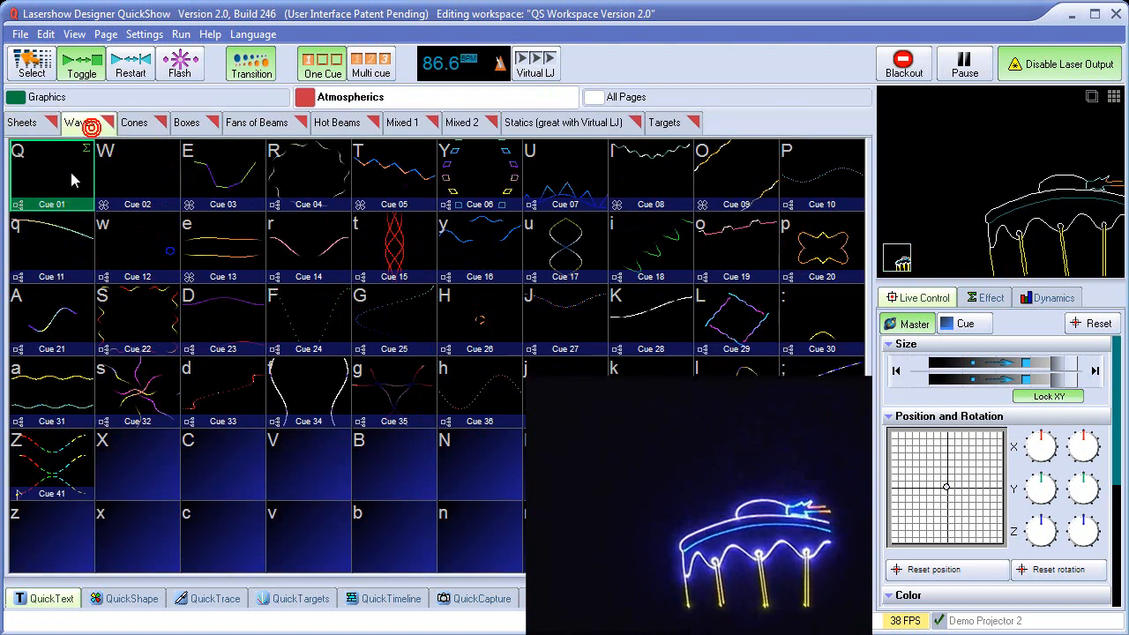
{"action": "left_click", "coordinate": [144, 122]}
{"action": "left_click", "coordinate": [61, 177]}
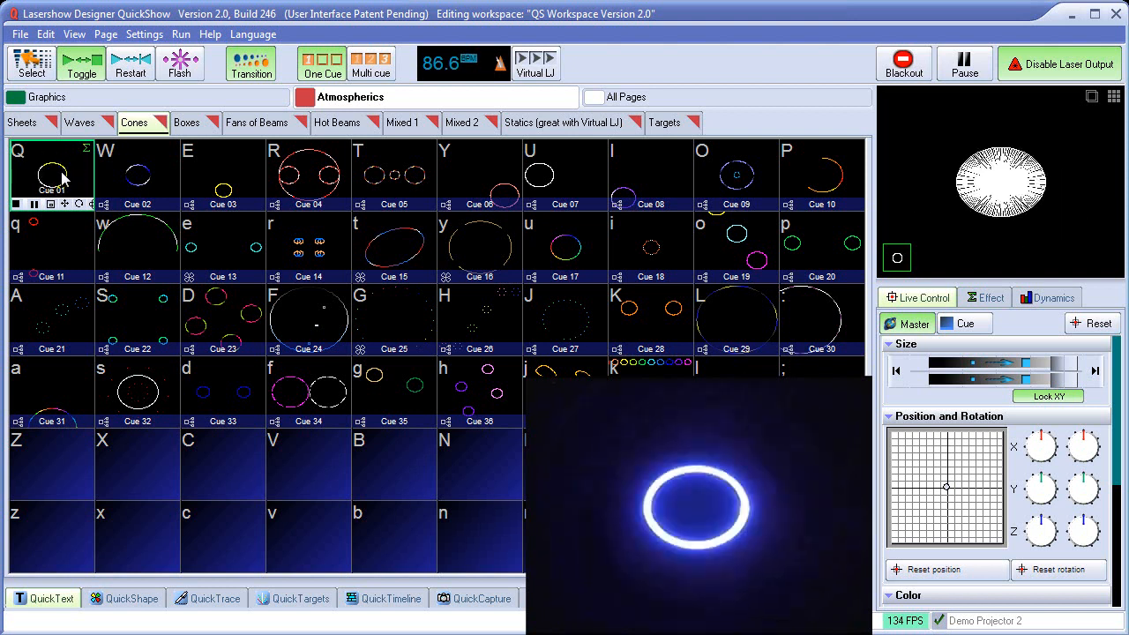
Open the TomTom cue from the Music+Dancers page of the Graphics category for frame and animation editing.
{"action": "left_click", "coordinate": [141, 99]}
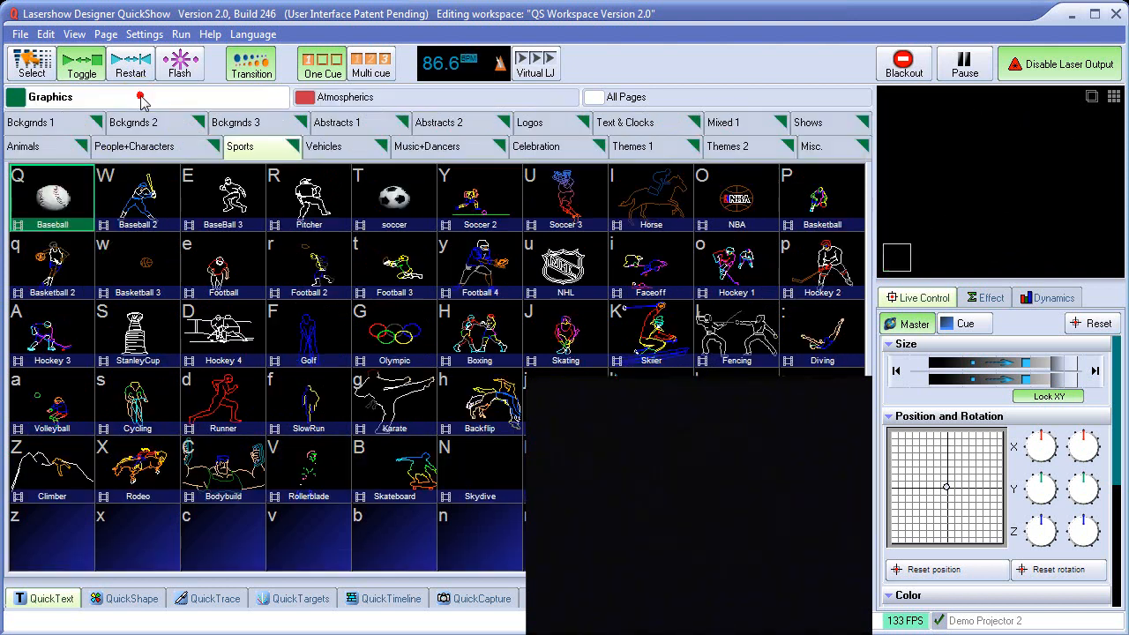
{"action": "left_click", "coordinate": [151, 154]}
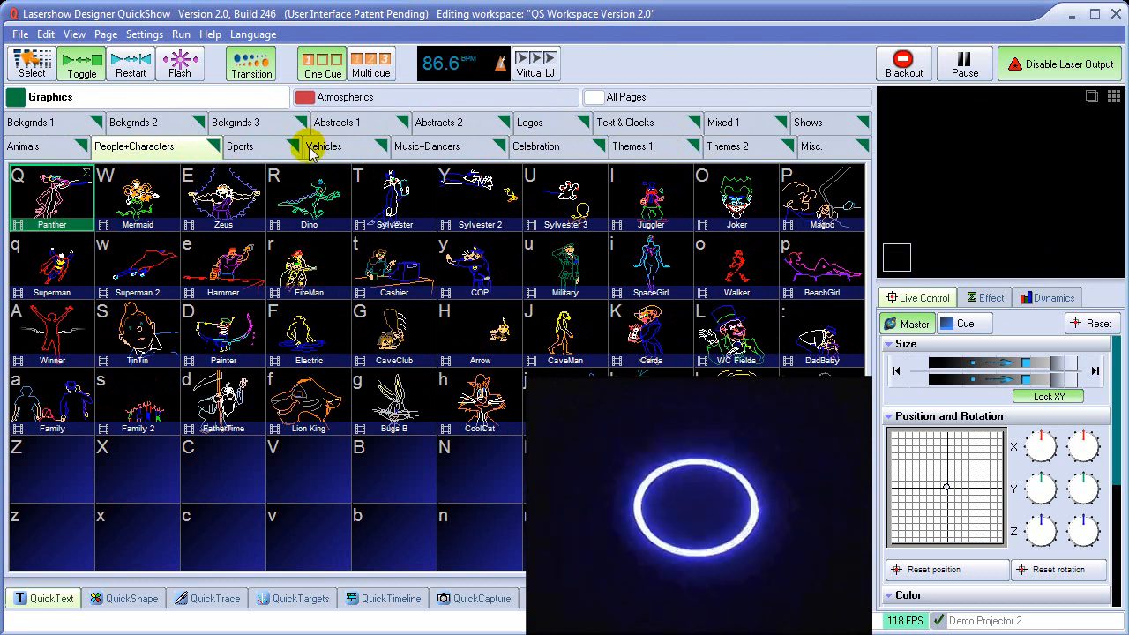
{"action": "left_click", "coordinate": [429, 146]}
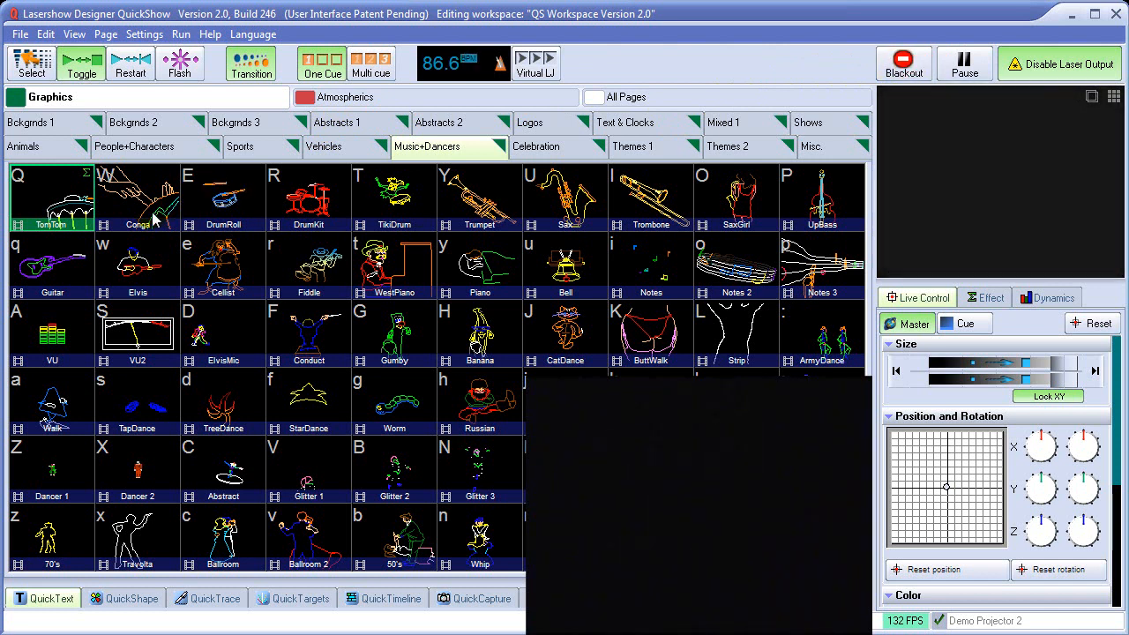
{"action": "right_click", "coordinate": [69, 201]}
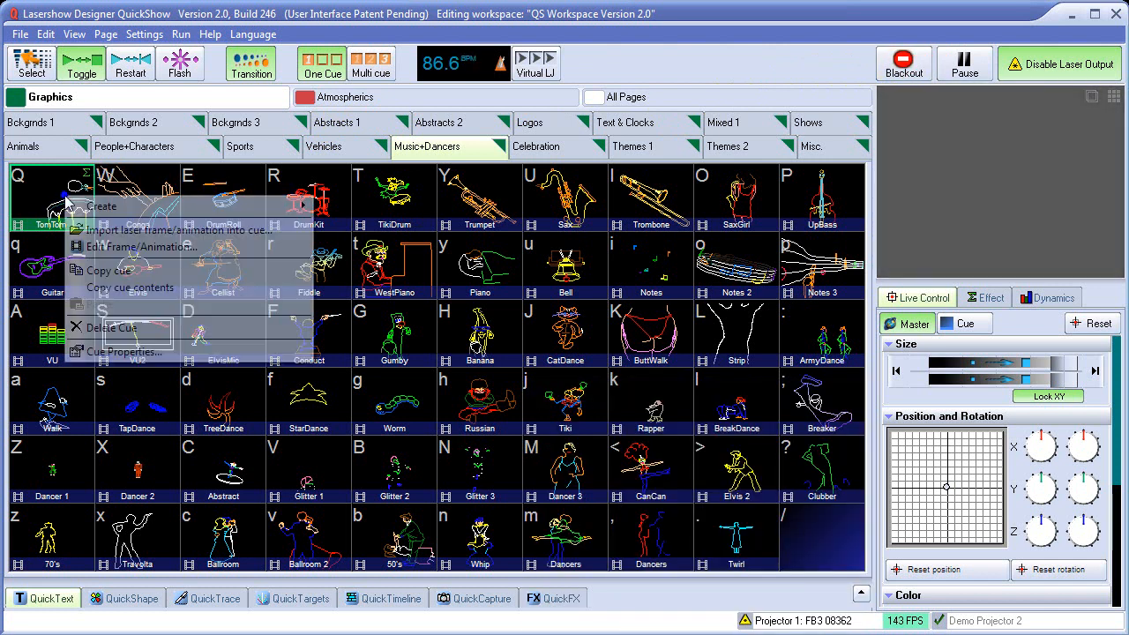
{"action": "left_click", "coordinate": [139, 247]}
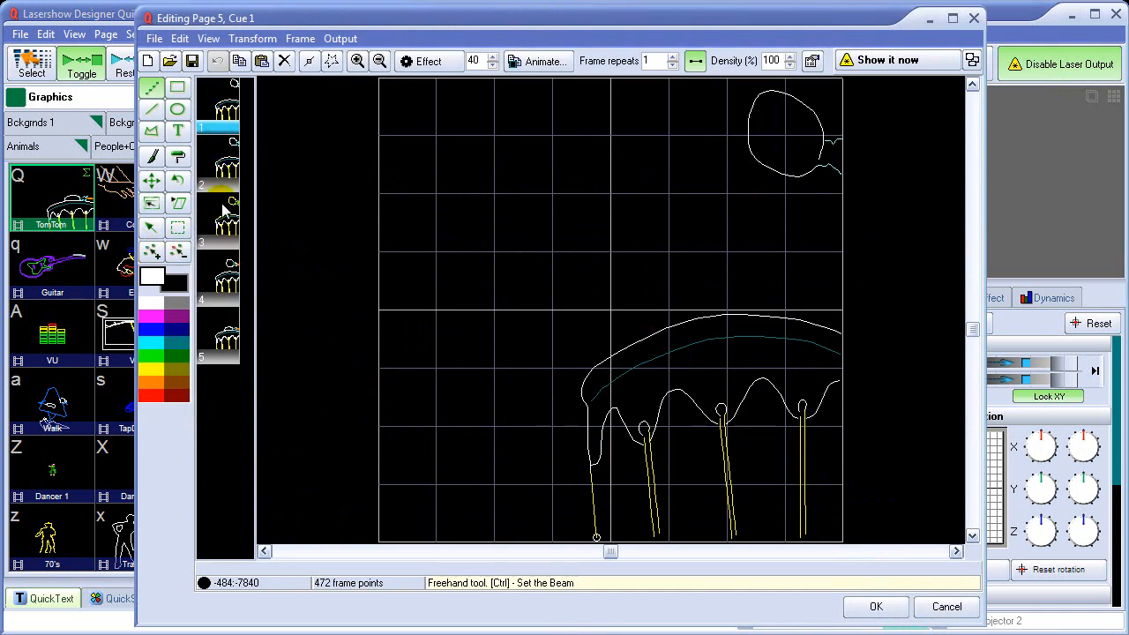
Step through all five TomTom animation frames forward and back to the first, and close the frame editor.
{"action": "left_click", "coordinate": [221, 173]}
{"action": "left_click", "coordinate": [222, 231]}
{"action": "left_click", "coordinate": [225, 283]}
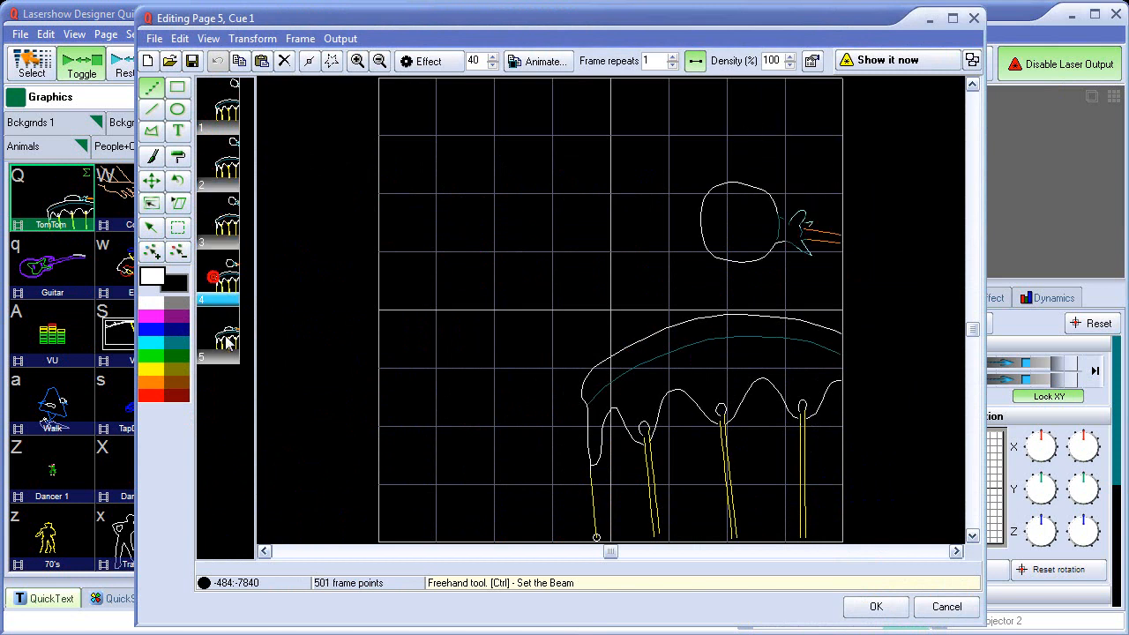
{"action": "left_click", "coordinate": [228, 344]}
{"action": "left_click", "coordinate": [225, 285]}
{"action": "left_click", "coordinate": [224, 227]}
{"action": "left_click", "coordinate": [222, 172]}
{"action": "left_click", "coordinate": [221, 113]}
{"action": "left_click", "coordinate": [876, 606]}
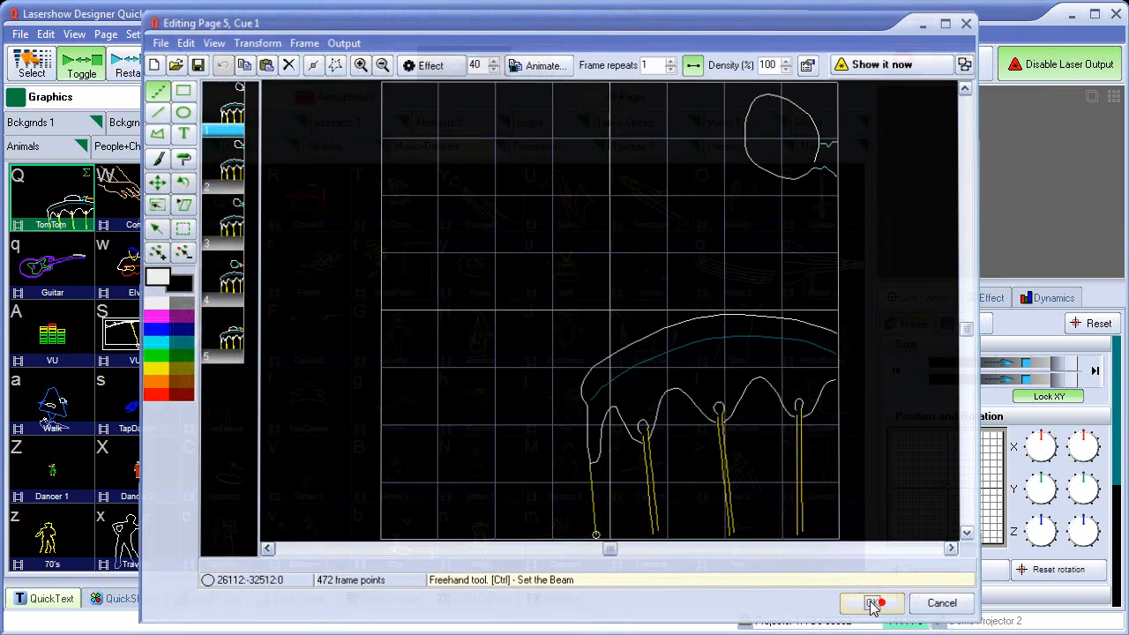
Review the TomTom cue's image animation properties, including its beat timing, and close the properties.
{"action": "right_click", "coordinate": [55, 201]}
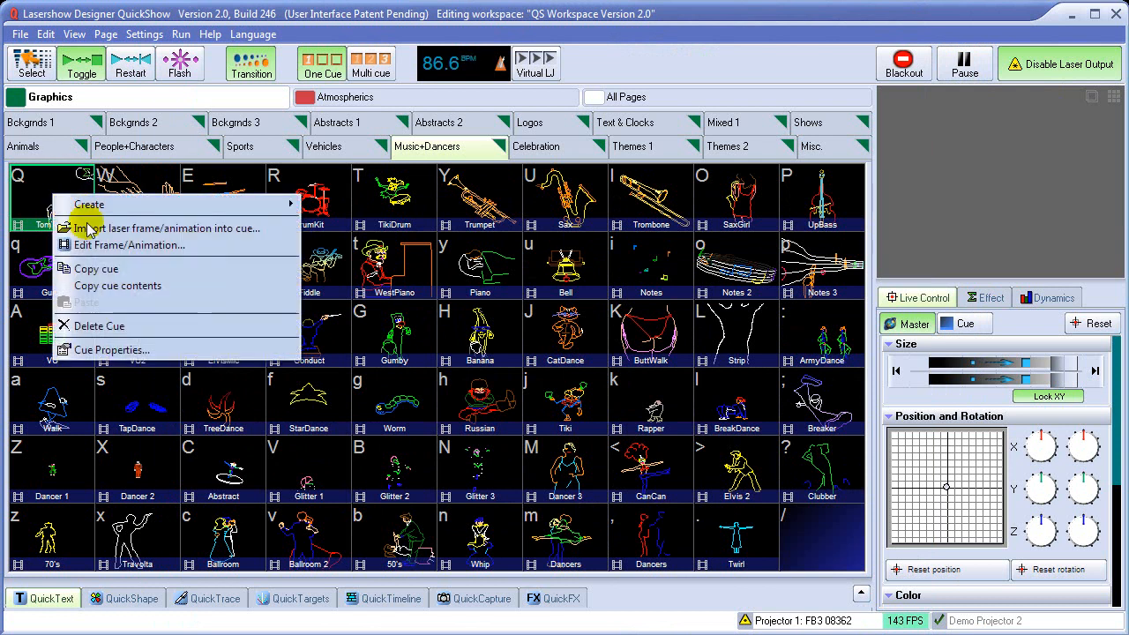
{"action": "left_click", "coordinate": [111, 350]}
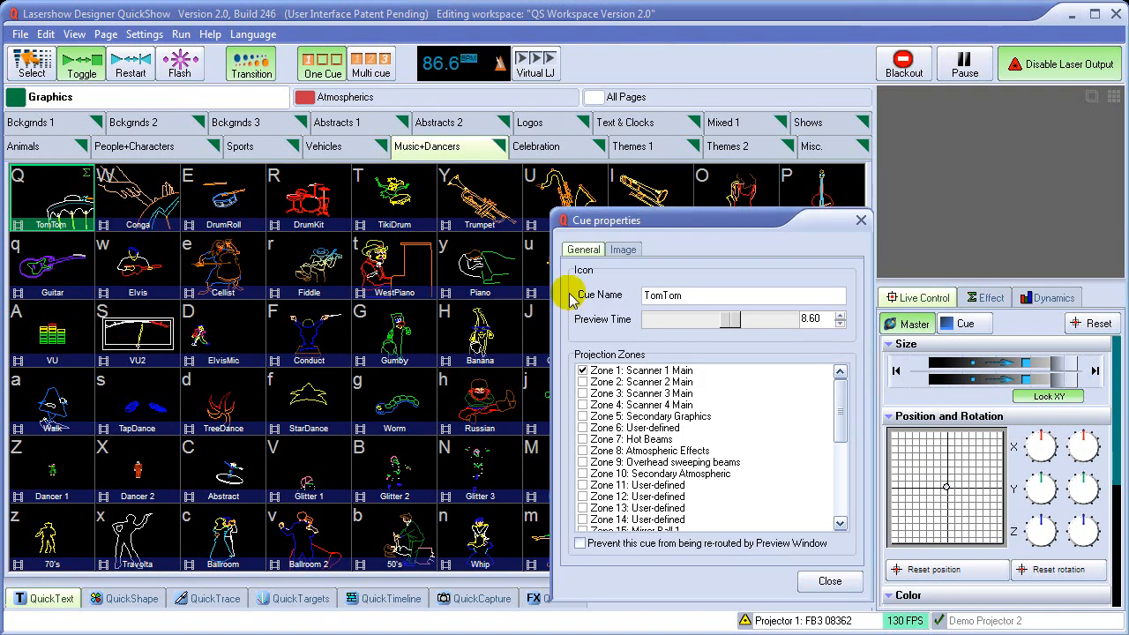
{"action": "left_click", "coordinate": [623, 251]}
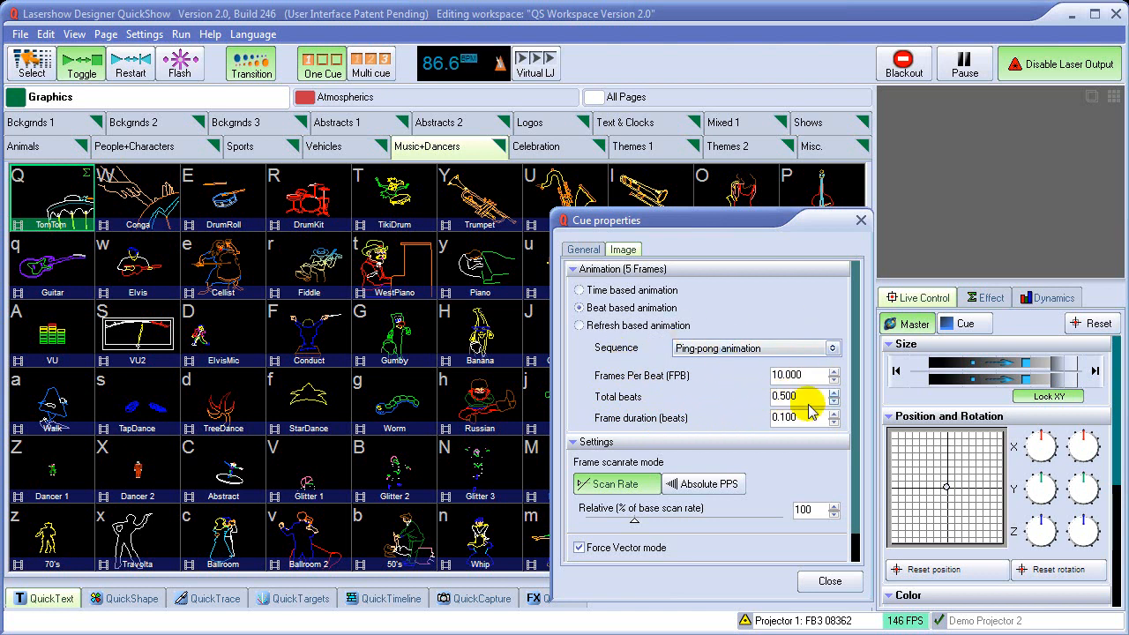
{"action": "left_click", "coordinate": [829, 579]}
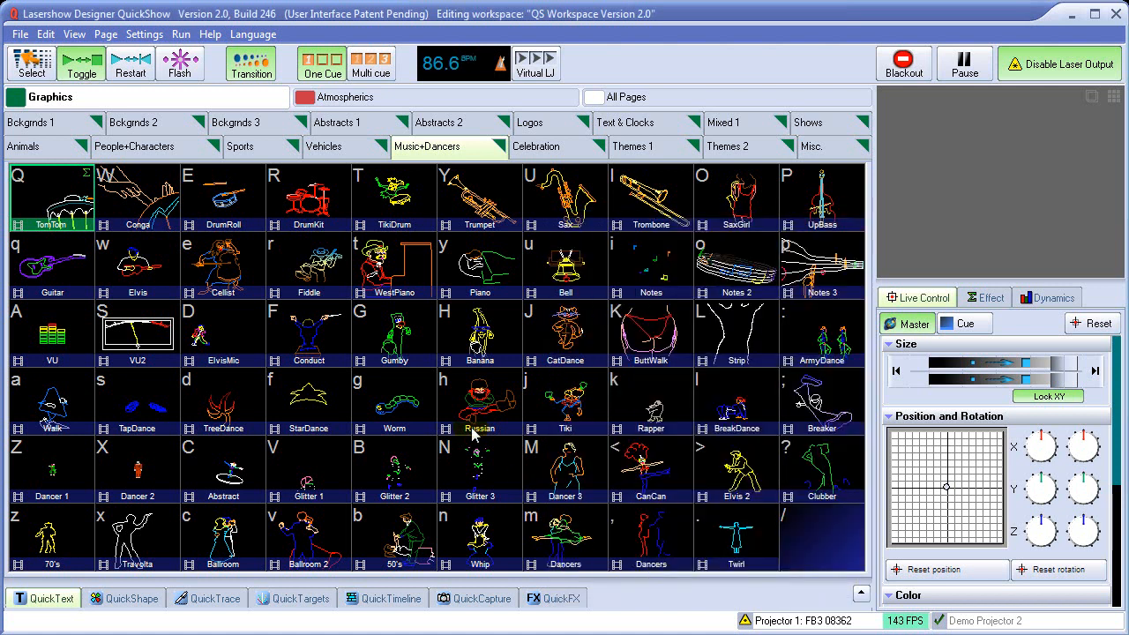
Open the Gumby cue for frame editing and step through its four animation frames back to frame 1.
{"action": "left_click", "coordinate": [401, 335]}
{"action": "right_click", "coordinate": [402, 333]}
{"action": "left_click", "coordinate": [455, 382]}
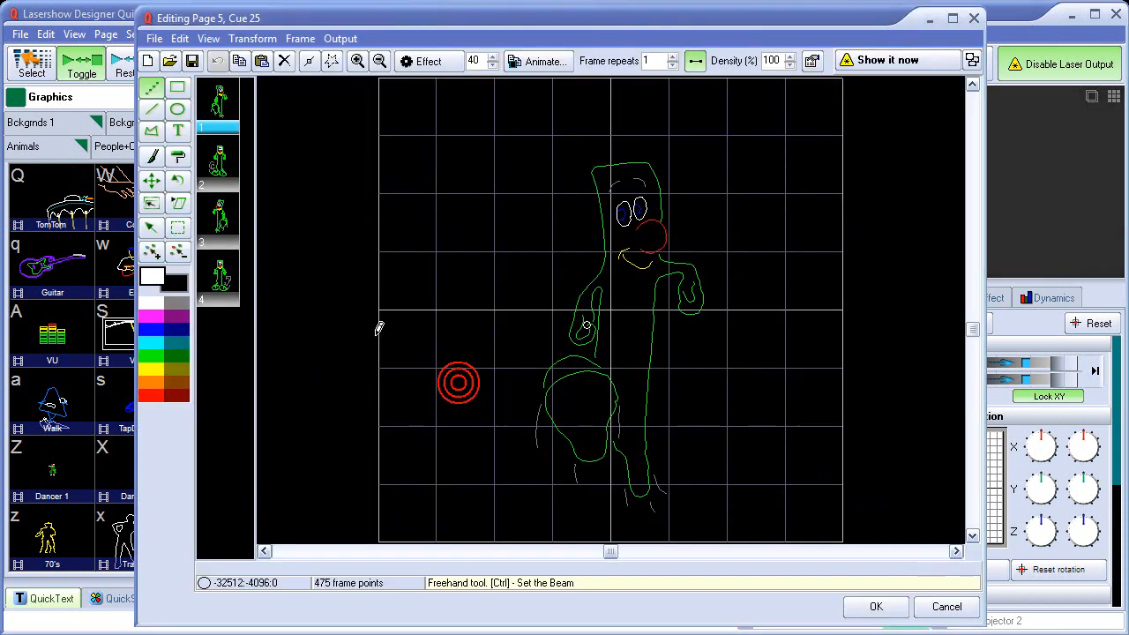
{"action": "left_click", "coordinate": [219, 159]}
{"action": "left_click", "coordinate": [220, 219]}
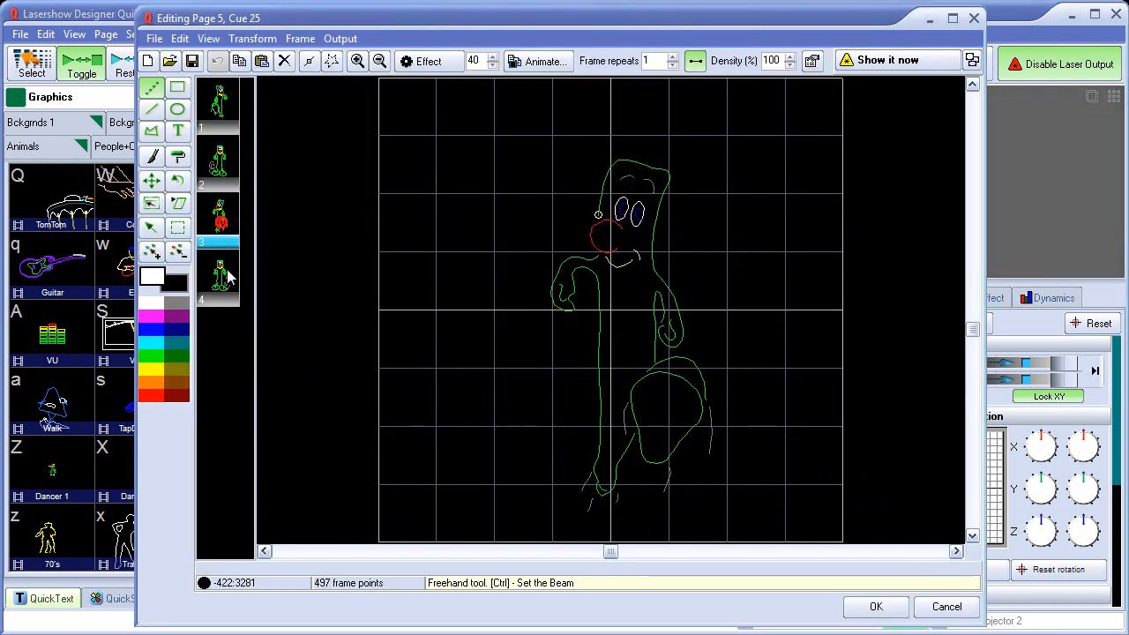
{"action": "left_click", "coordinate": [227, 270]}
{"action": "left_click", "coordinate": [219, 104]}
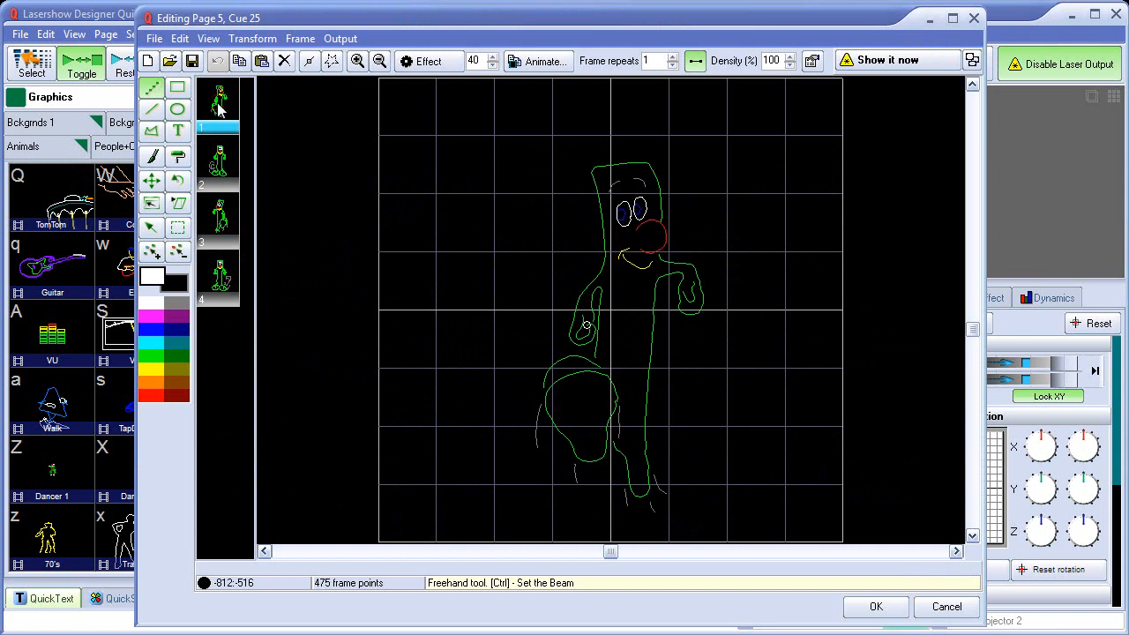
Cycle through the Gumby frames again, compare frames 2 and 4, and leave the frame editor without saving.
{"action": "left_click", "coordinate": [220, 172]}
{"action": "left_click", "coordinate": [222, 231]}
{"action": "left_click", "coordinate": [228, 296]}
{"action": "left_click", "coordinate": [218, 101]}
{"action": "left_click", "coordinate": [221, 179]}
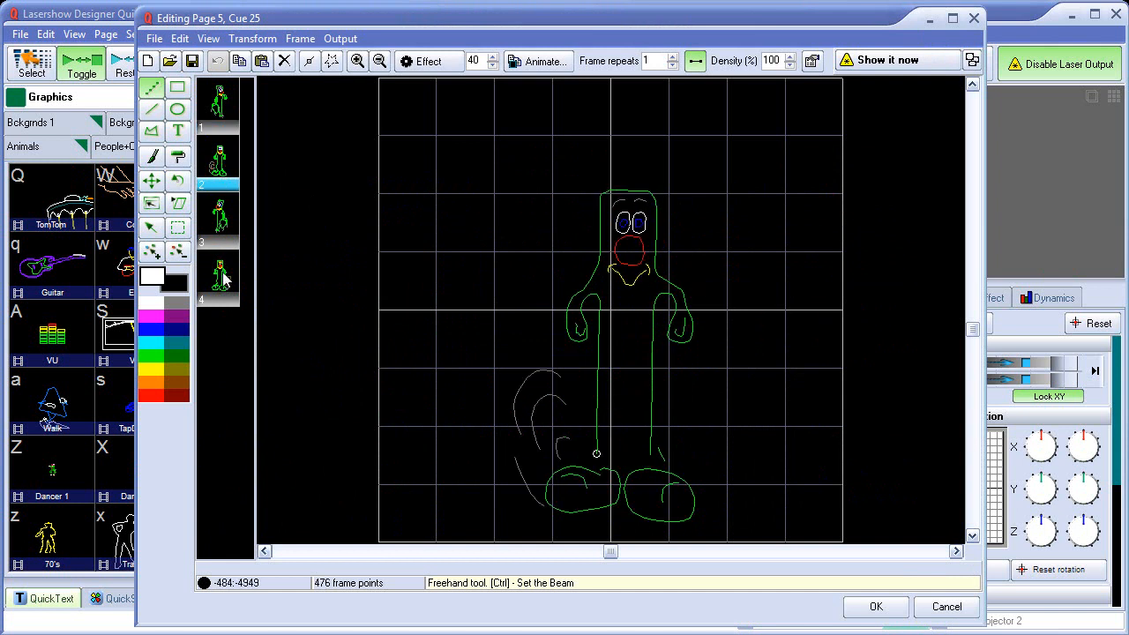
{"action": "left_click", "coordinate": [223, 274]}
{"action": "left_click", "coordinate": [226, 176]}
{"action": "left_click", "coordinate": [216, 278]}
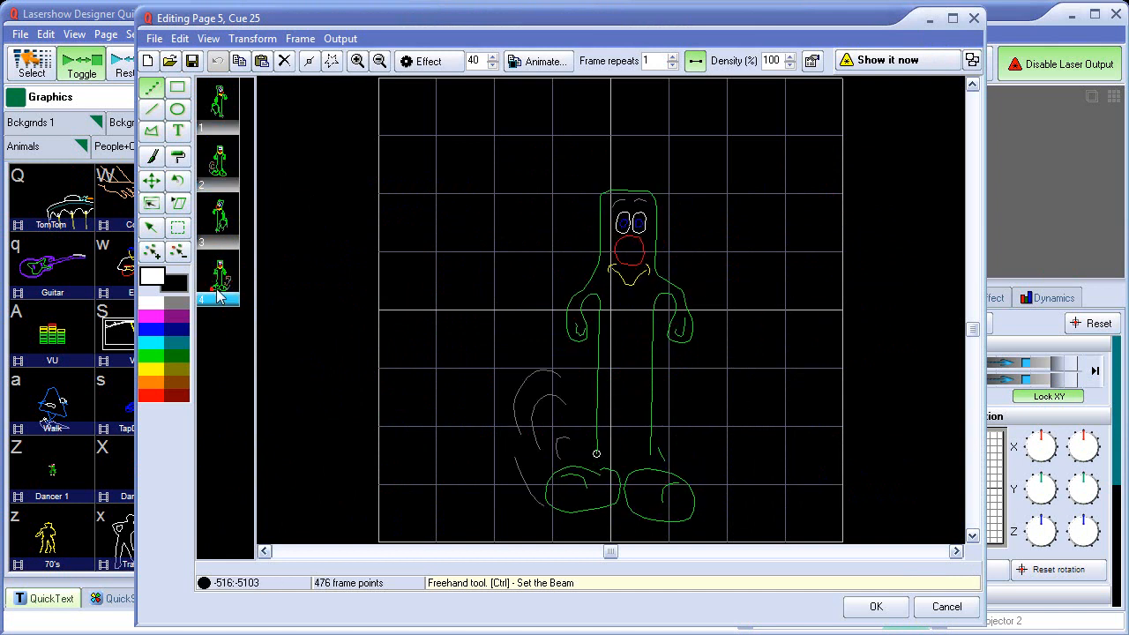
{"action": "left_click", "coordinate": [942, 618]}
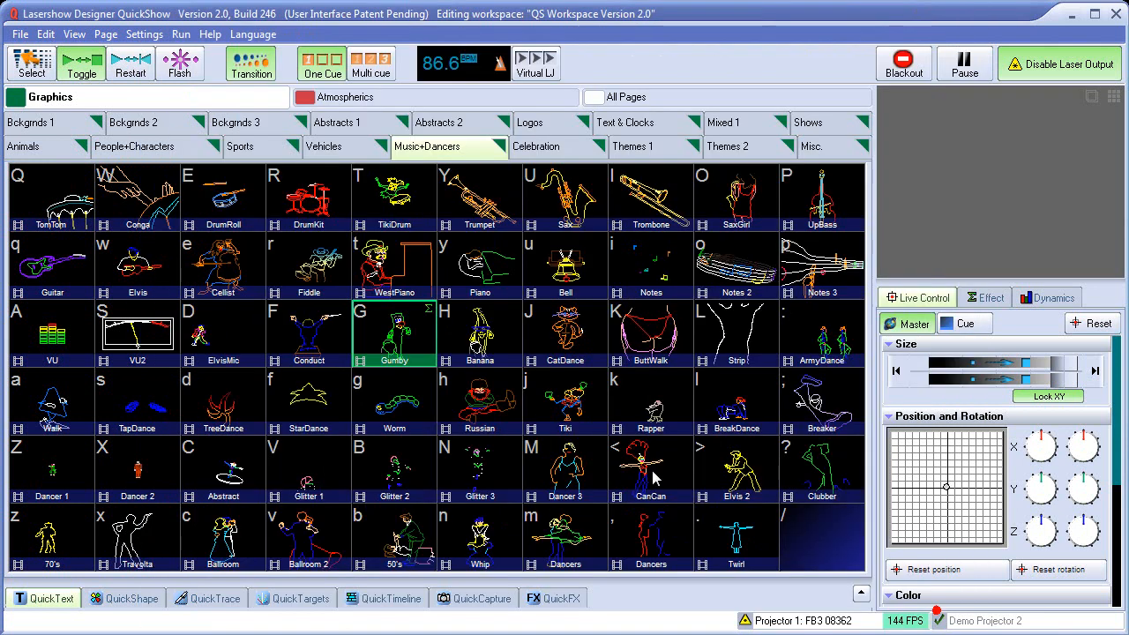
Examine the Gumby cue's beat-based image animation properties, including its frame duration, and close them.
{"action": "right_click", "coordinate": [397, 335]}
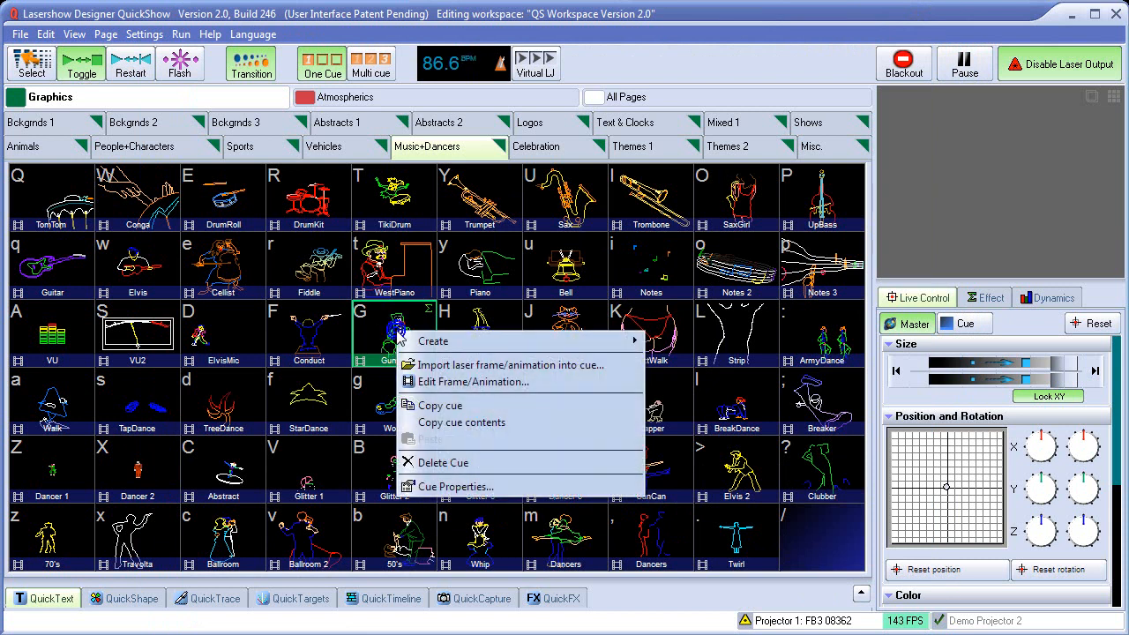
{"action": "left_click", "coordinate": [459, 487]}
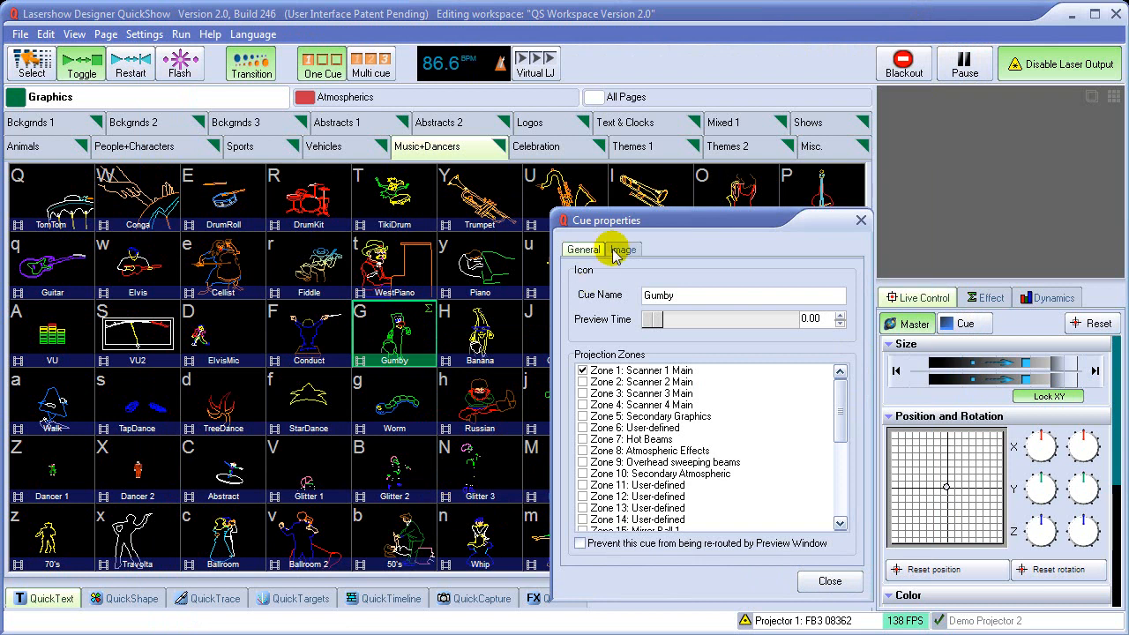
{"action": "left_click", "coordinate": [623, 250]}
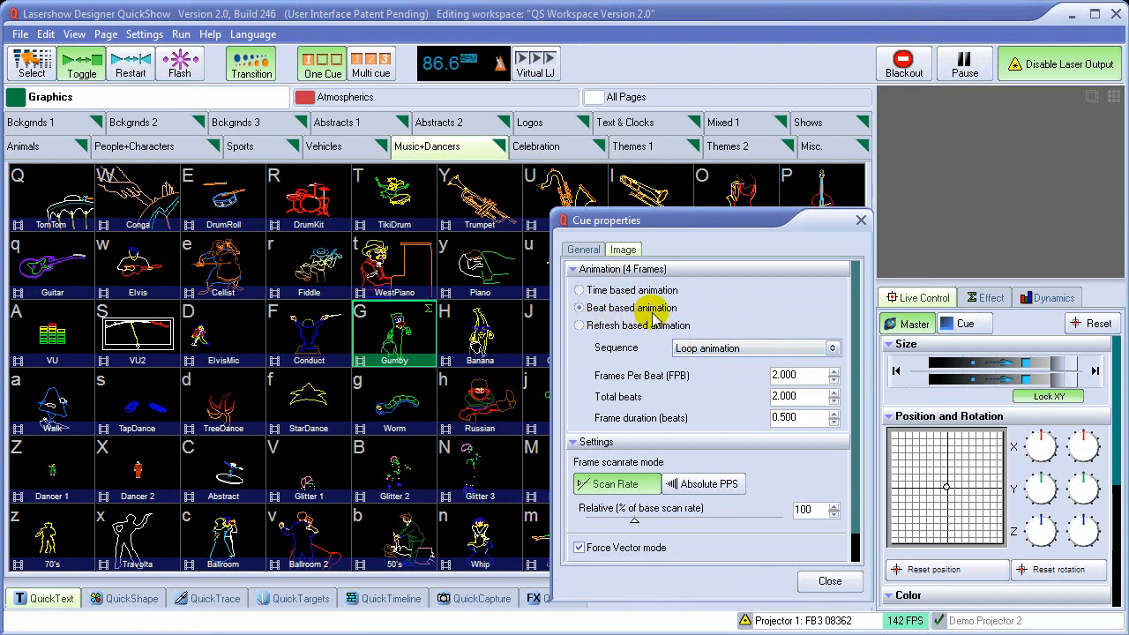
{"action": "left_click", "coordinate": [788, 422]}
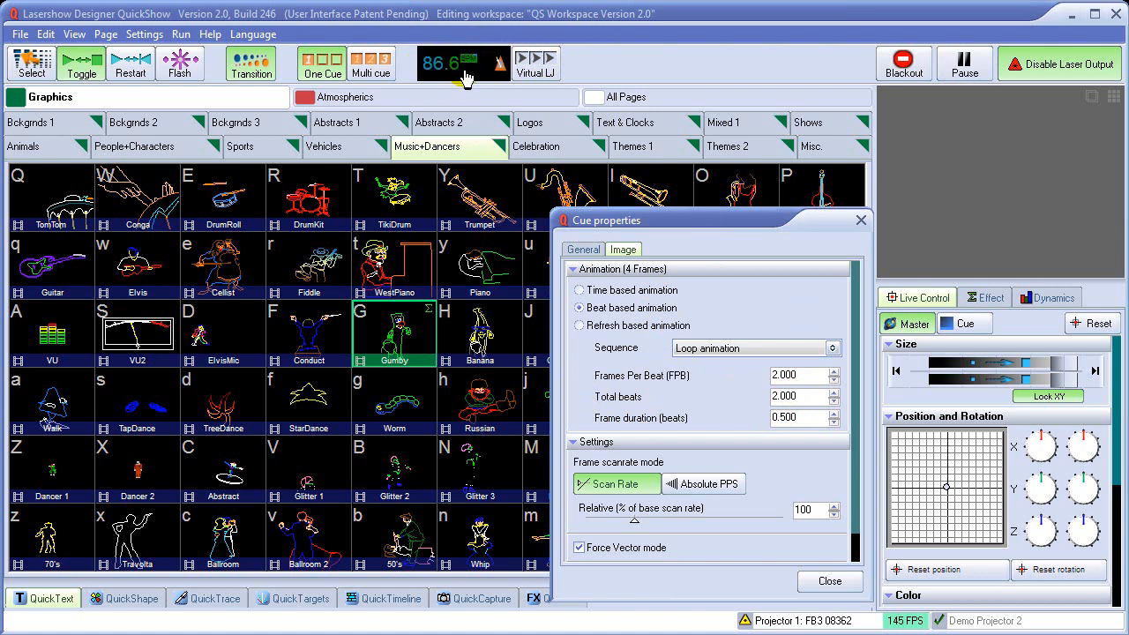
{"action": "left_click", "coordinate": [834, 580]}
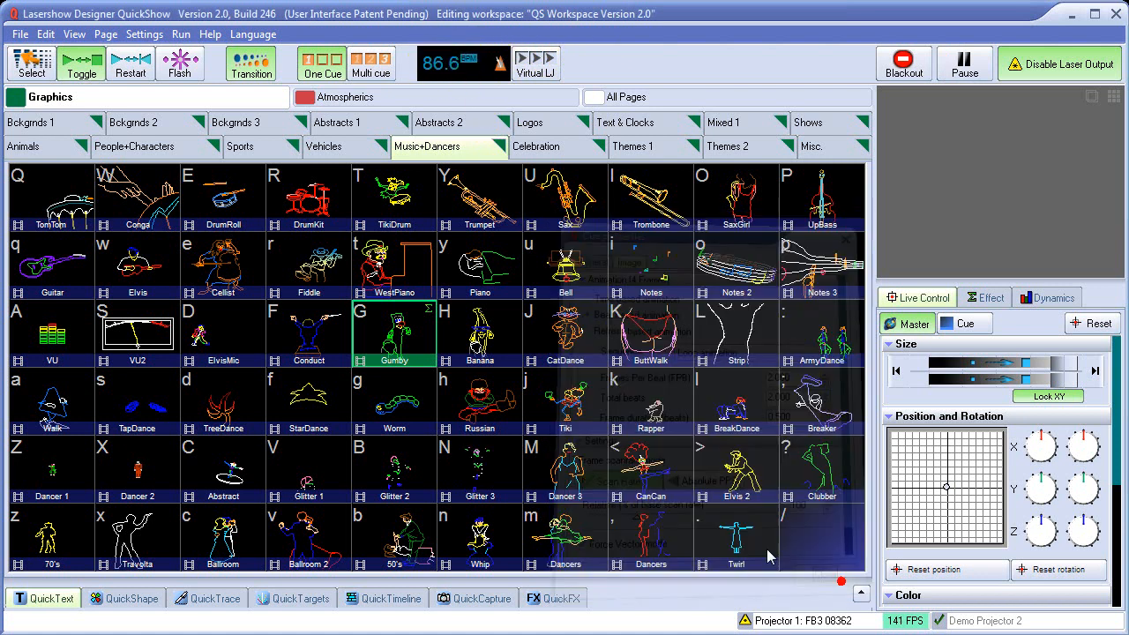
Play and stop the Gumby cue, followed by the VU2 cue, to watch their animation against the tempo.
{"action": "left_click", "coordinate": [409, 342]}
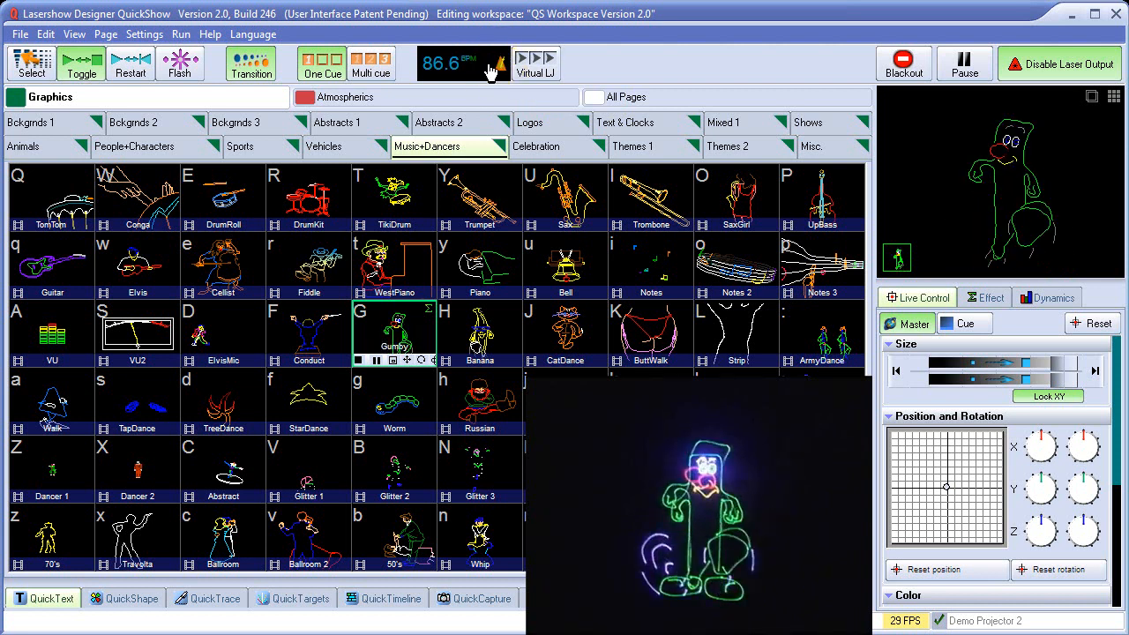
{"action": "left_click", "coordinate": [401, 346]}
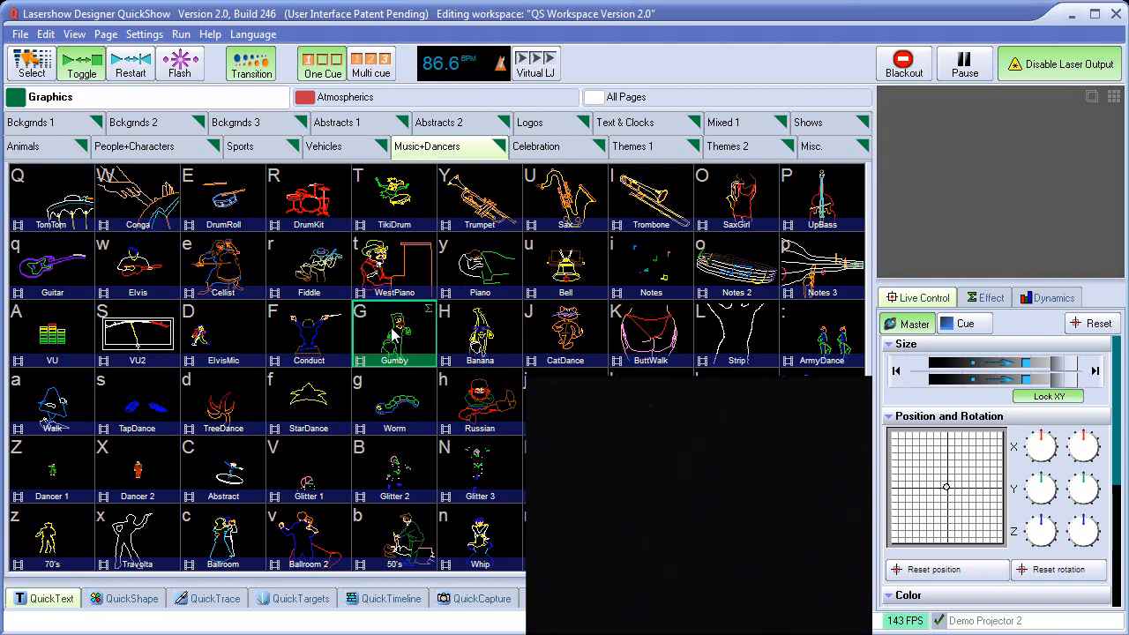
{"action": "left_click", "coordinate": [143, 340]}
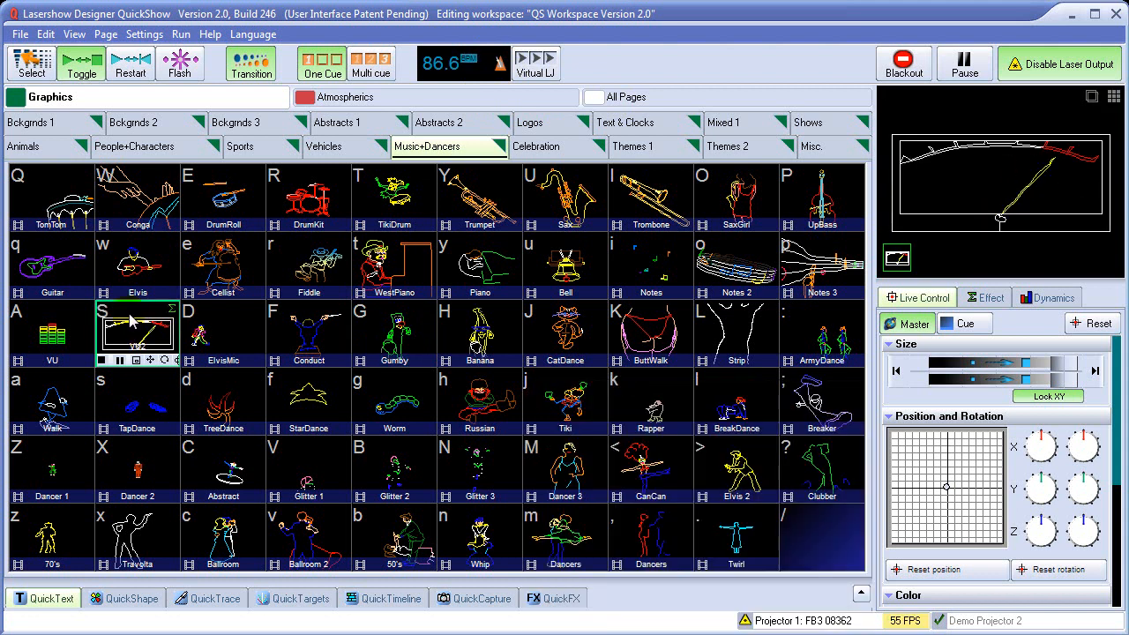
{"action": "left_click", "coordinate": [131, 332]}
Check the VU2 cue's image animation properties for its sequence and beat timing, and close the properties.
{"action": "right_click", "coordinate": [137, 325]}
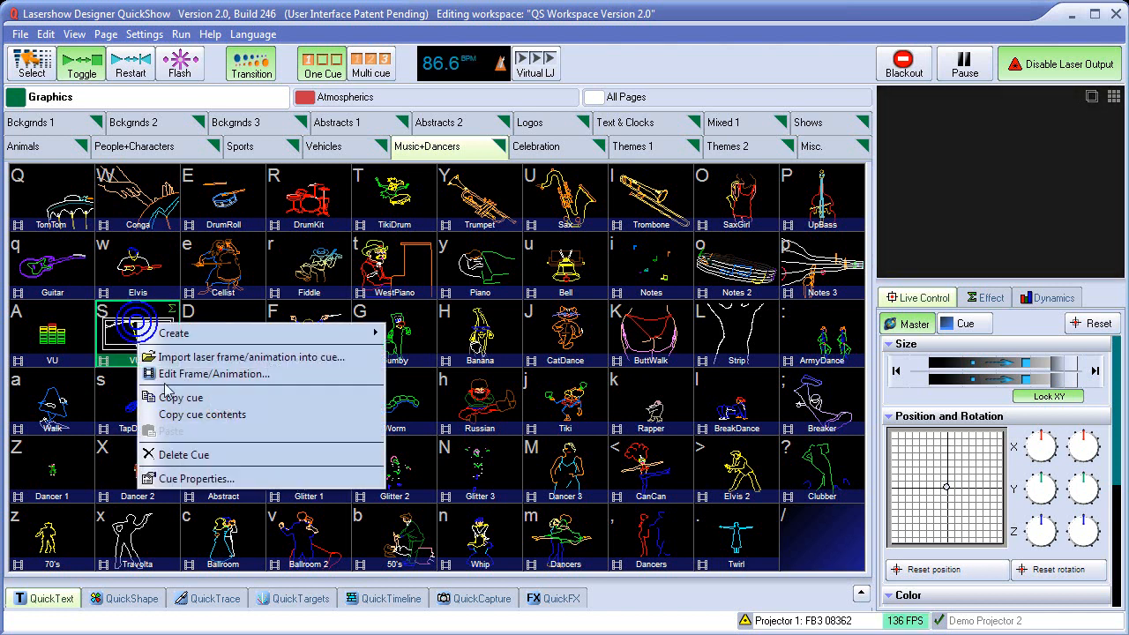
{"action": "left_click", "coordinate": [189, 479]}
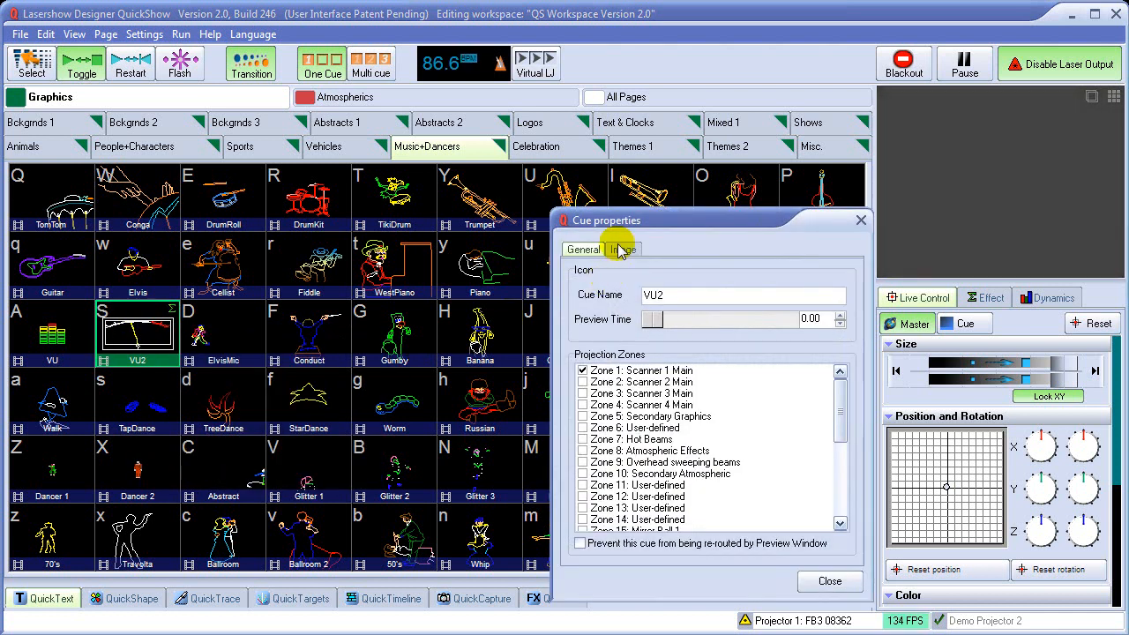
{"action": "left_click", "coordinate": [622, 250]}
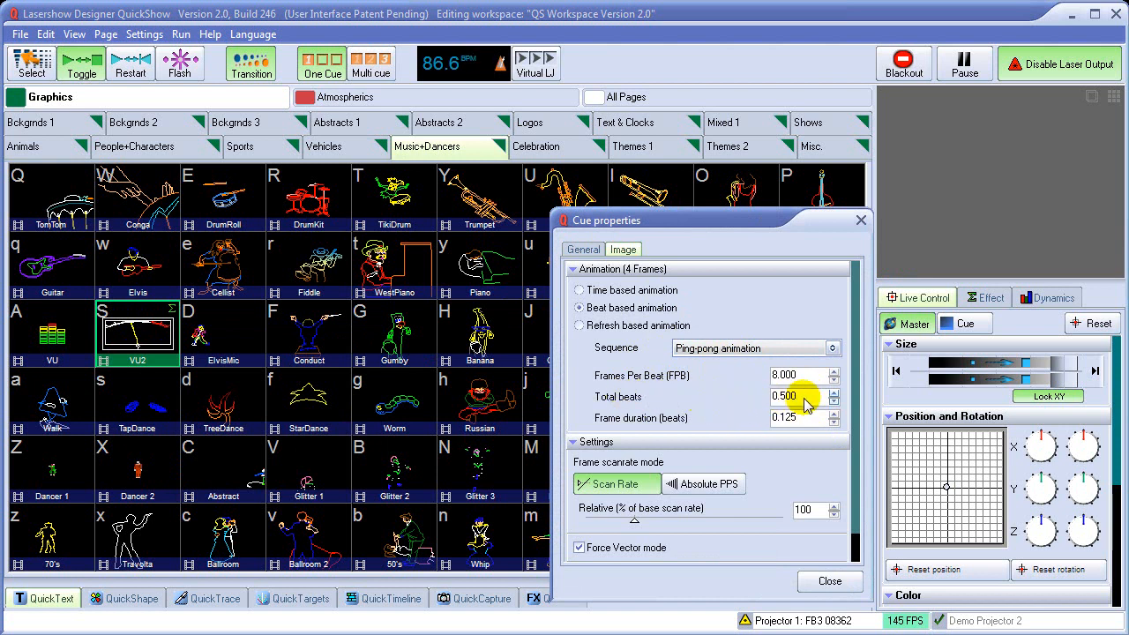
{"action": "left_click", "coordinate": [832, 581]}
Play and stop the VU2 cue once more, and start the TomTom cue.
{"action": "left_click", "coordinate": [141, 351]}
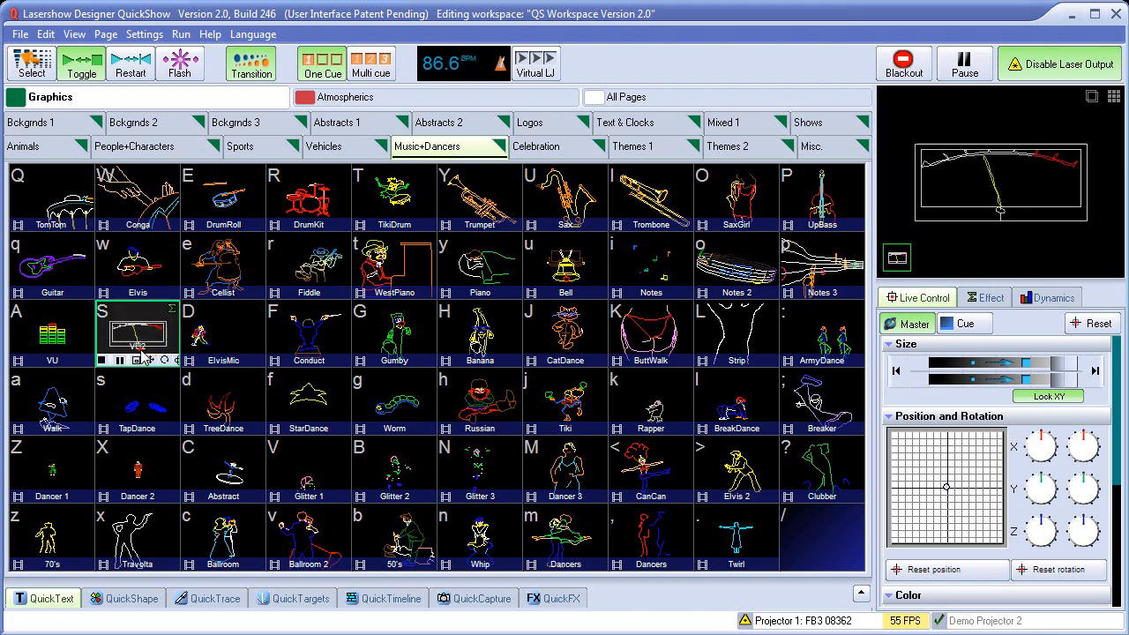
{"action": "left_click", "coordinate": [141, 356]}
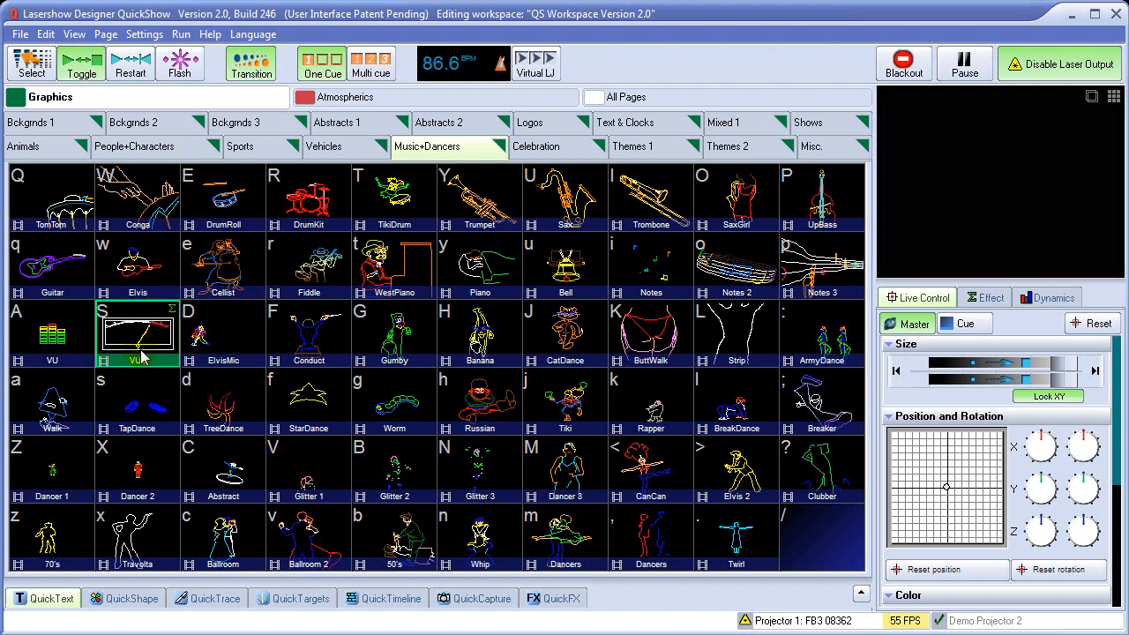
{"action": "left_click", "coordinate": [71, 212]}
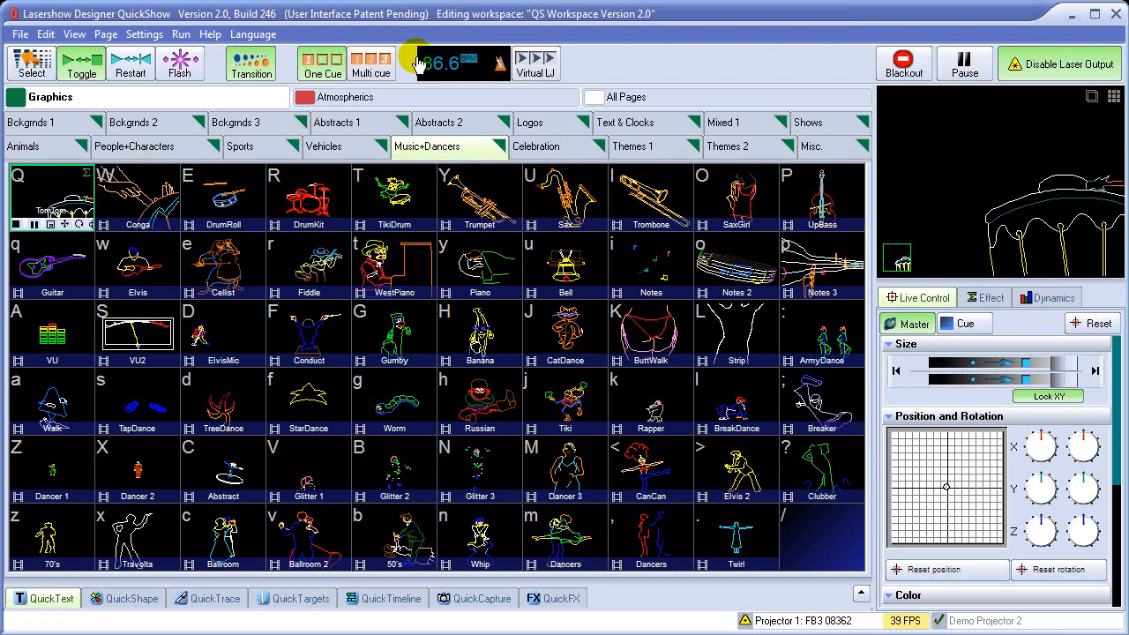
Recheck the beat-based animation settings of the running TomTom cue and close its properties.
{"action": "right_click", "coordinate": [58, 191]}
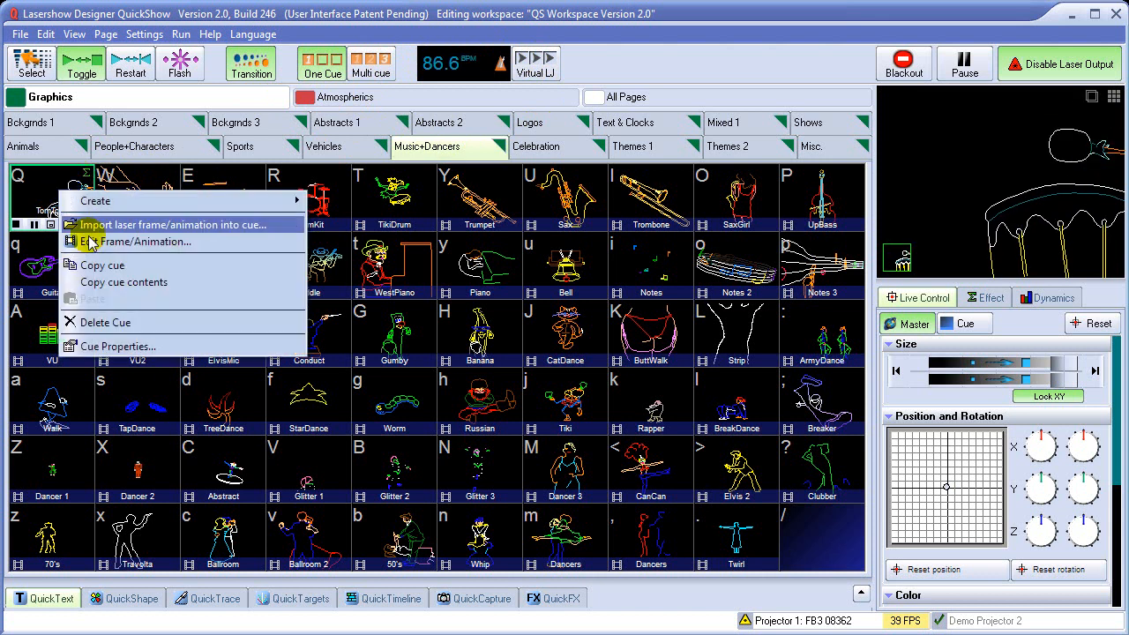
{"action": "left_click", "coordinate": [122, 348]}
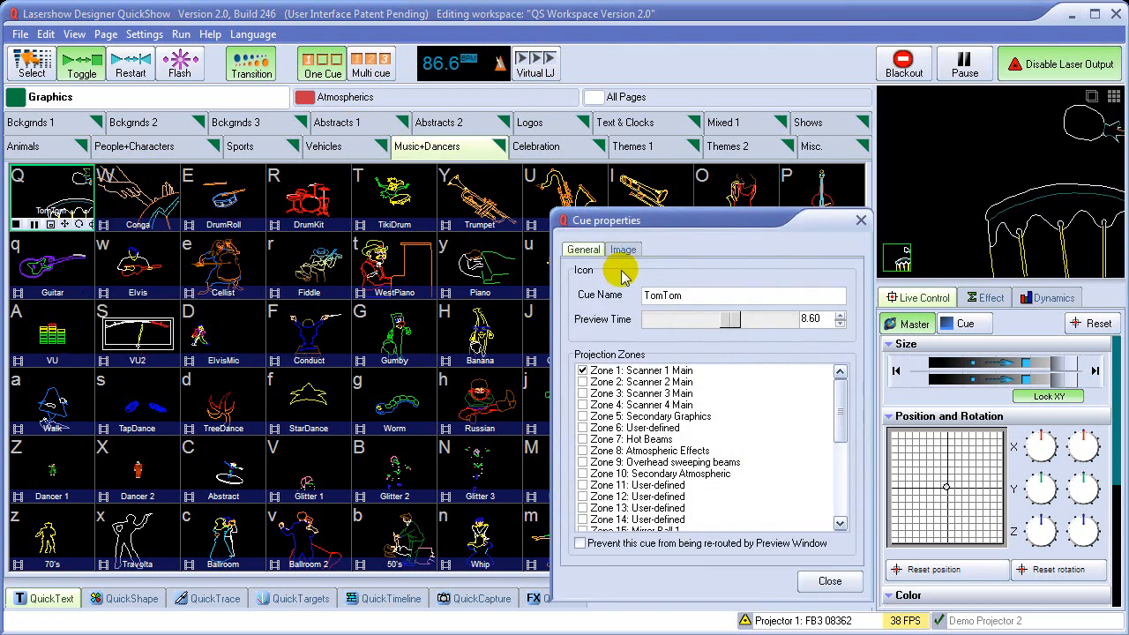
{"action": "left_click", "coordinate": [625, 249]}
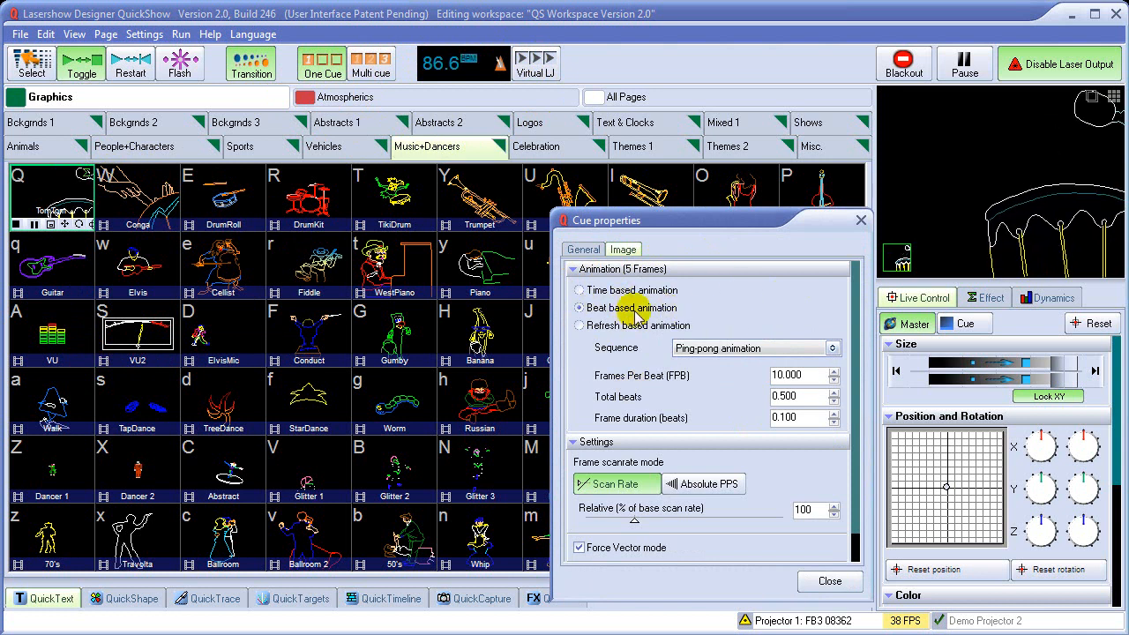
{"action": "left_click", "coordinate": [830, 580]}
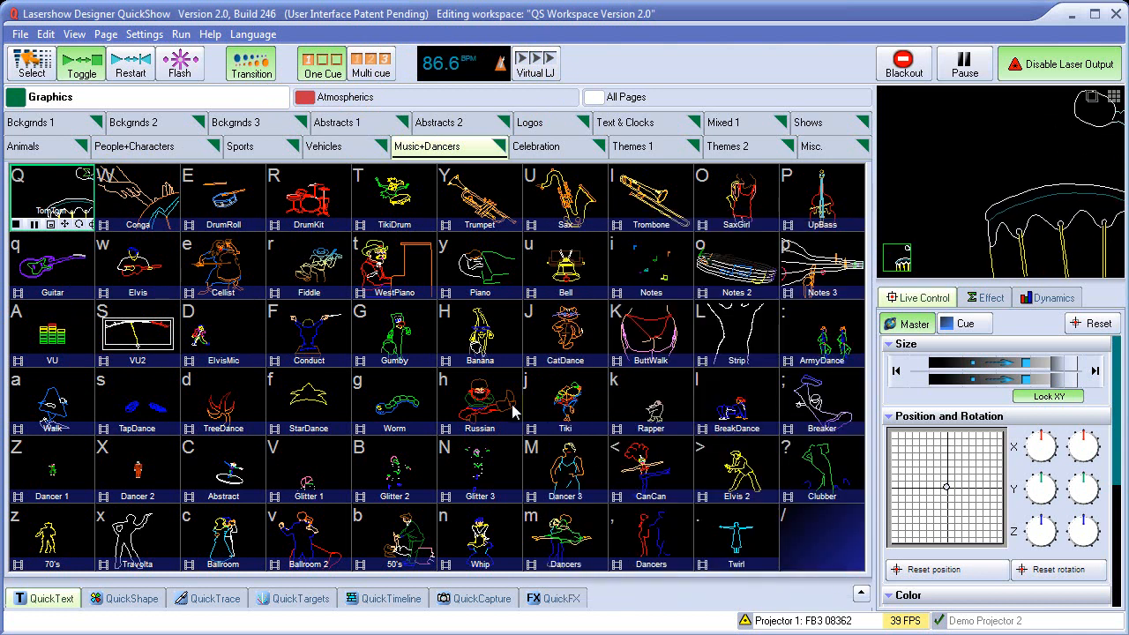
Stop the TomTom cue, store the unmodified circle QuickShape in the empty last cell of the Music+Dancers page, and play it.
{"action": "left_click", "coordinate": [56, 201]}
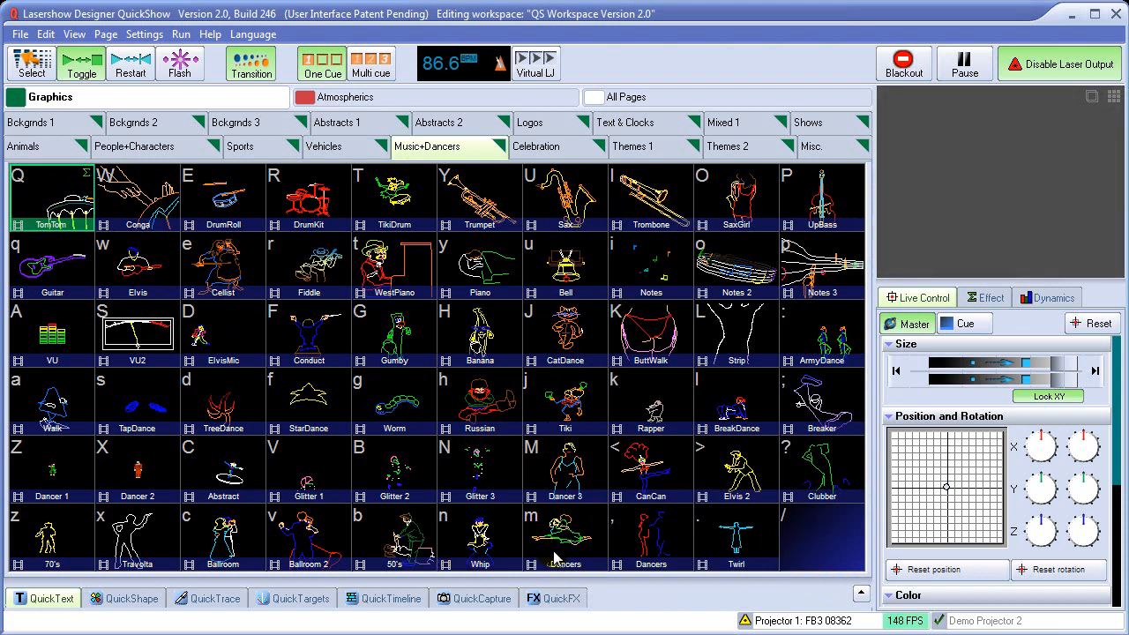
{"action": "left_click", "coordinate": [132, 598]}
{"action": "left_click_drag", "start_coordinate": [816, 470], "coordinate": [817, 391]}
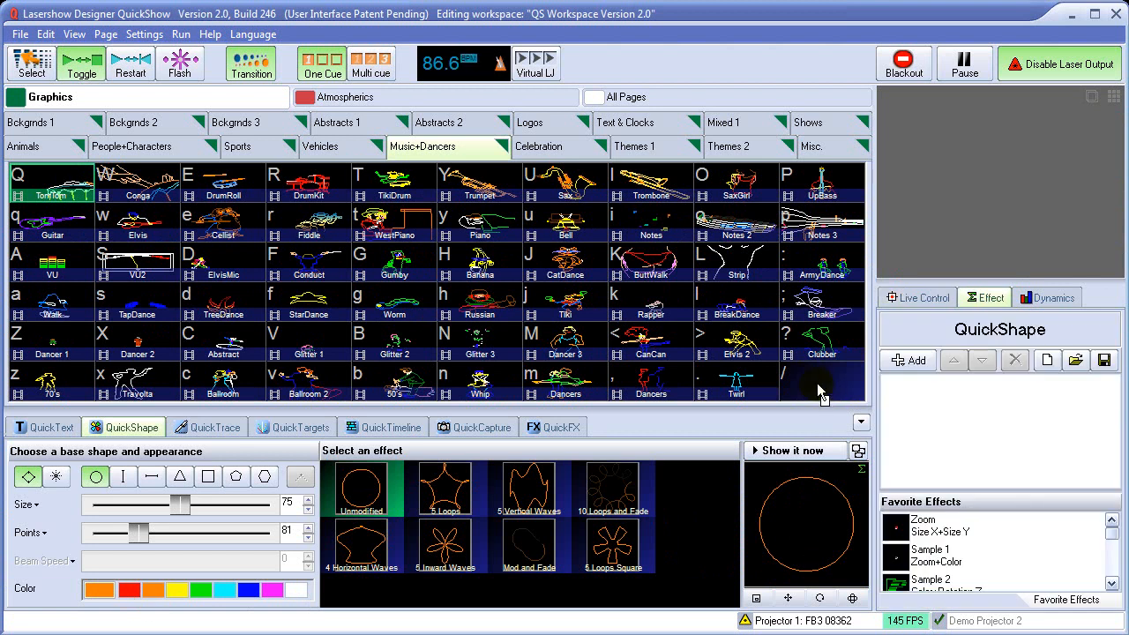
{"action": "left_click", "coordinate": [837, 534]}
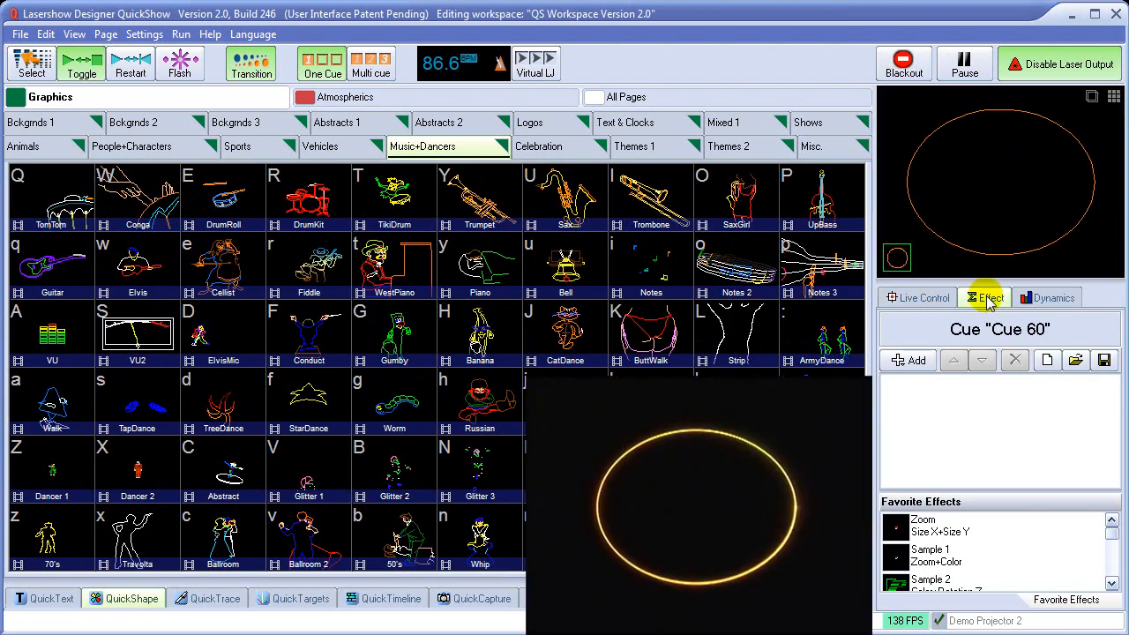
Add an oscillating Zoom effect to the circle cue.
{"action": "left_click", "coordinate": [904, 361]}
{"action": "mouse_move", "coordinate": [942, 385]}
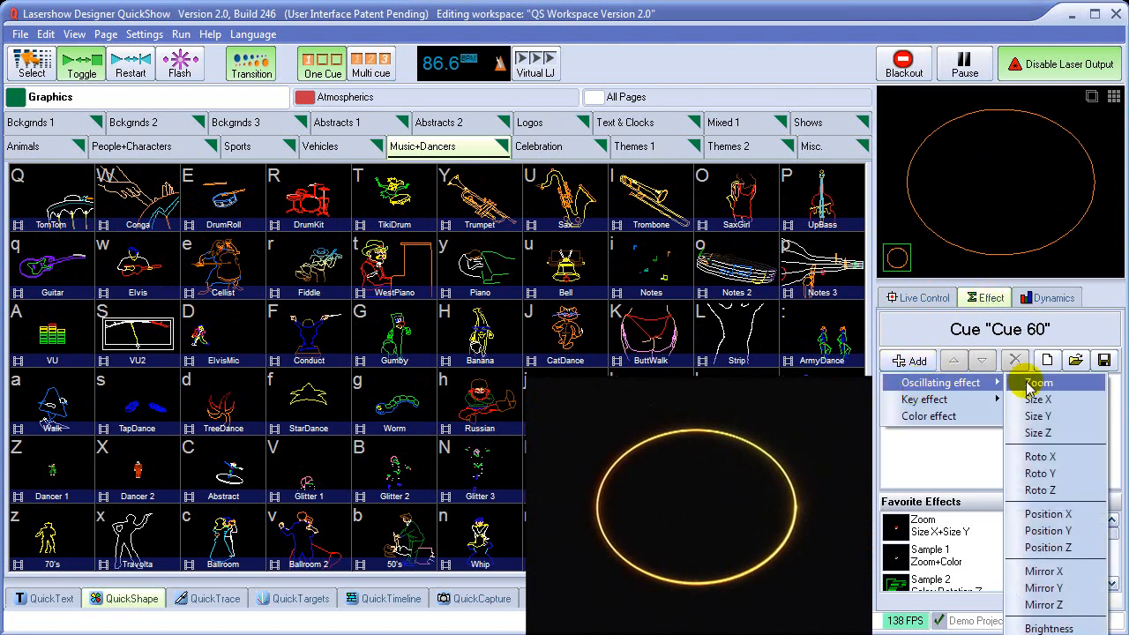
{"action": "left_click", "coordinate": [1034, 385]}
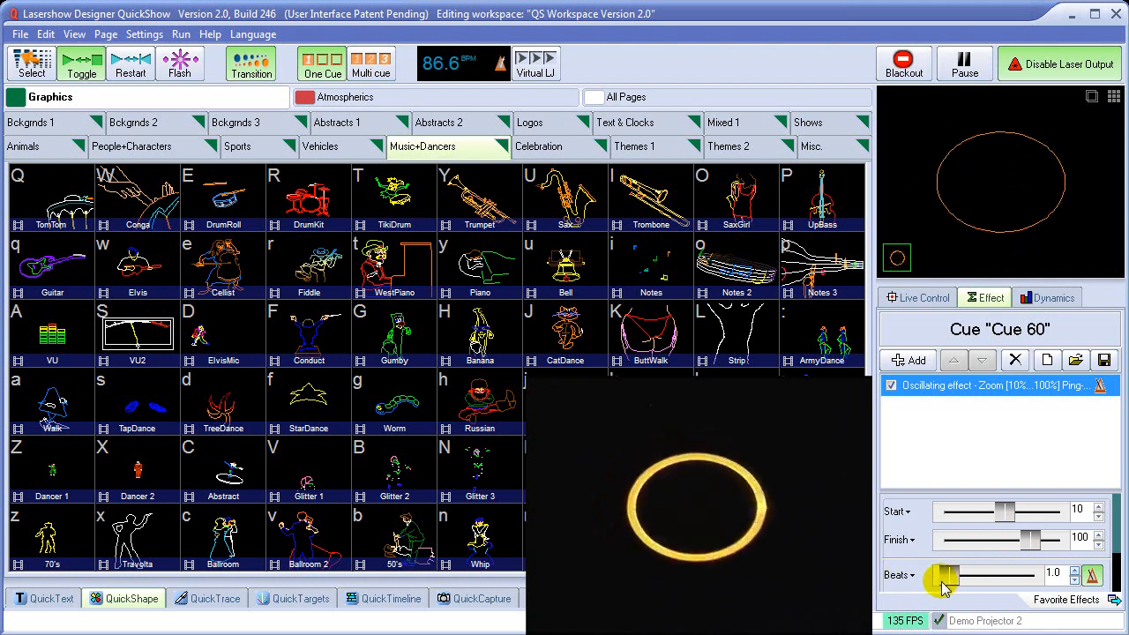
Try a 4-beat duration and time-based timing for the zoom effect, returning it to 1.0 beat.
{"action": "double_click", "coordinate": [1055, 573]}
{"action": "type", "text": "4"}
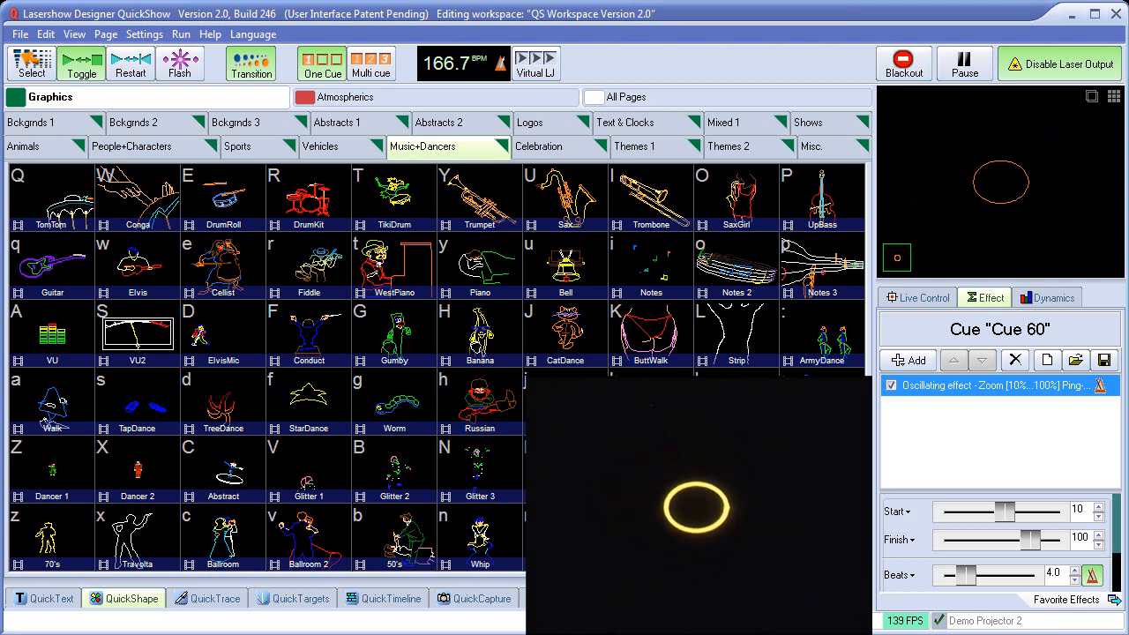
{"action": "double_click", "coordinate": [1052, 573]}
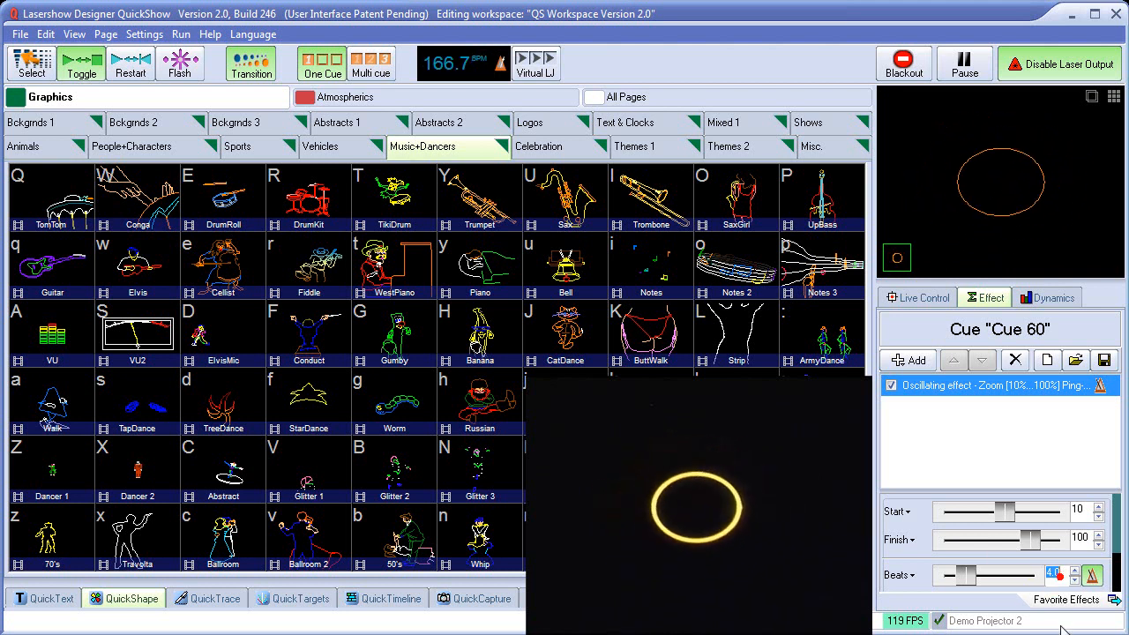
{"action": "type", "text": "1.0"}
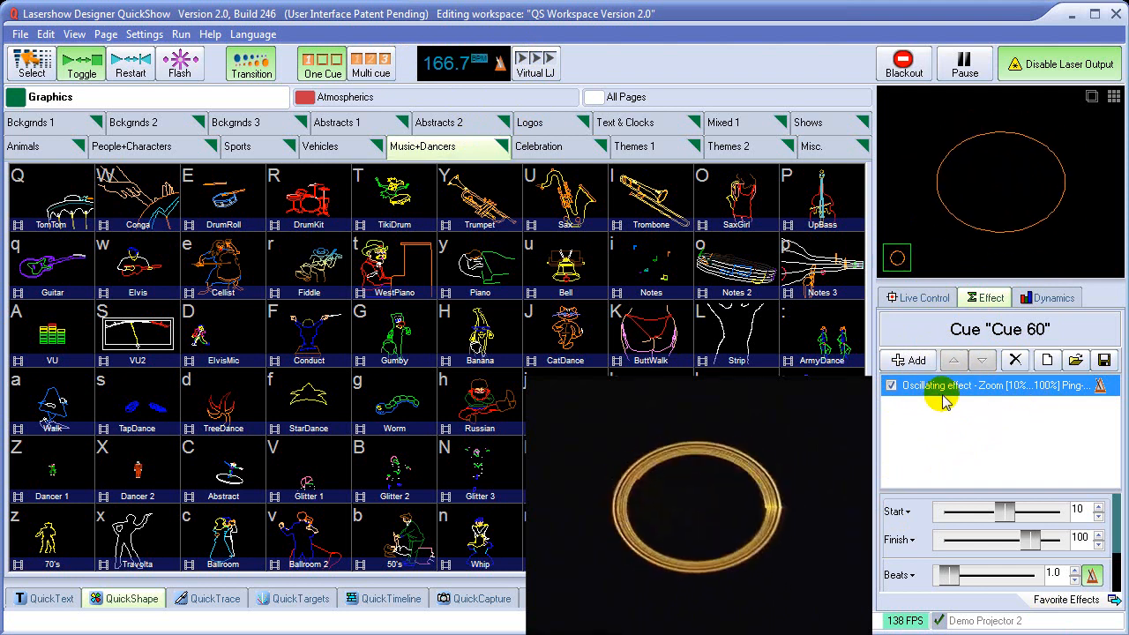
{"action": "left_click", "coordinate": [1092, 575]}
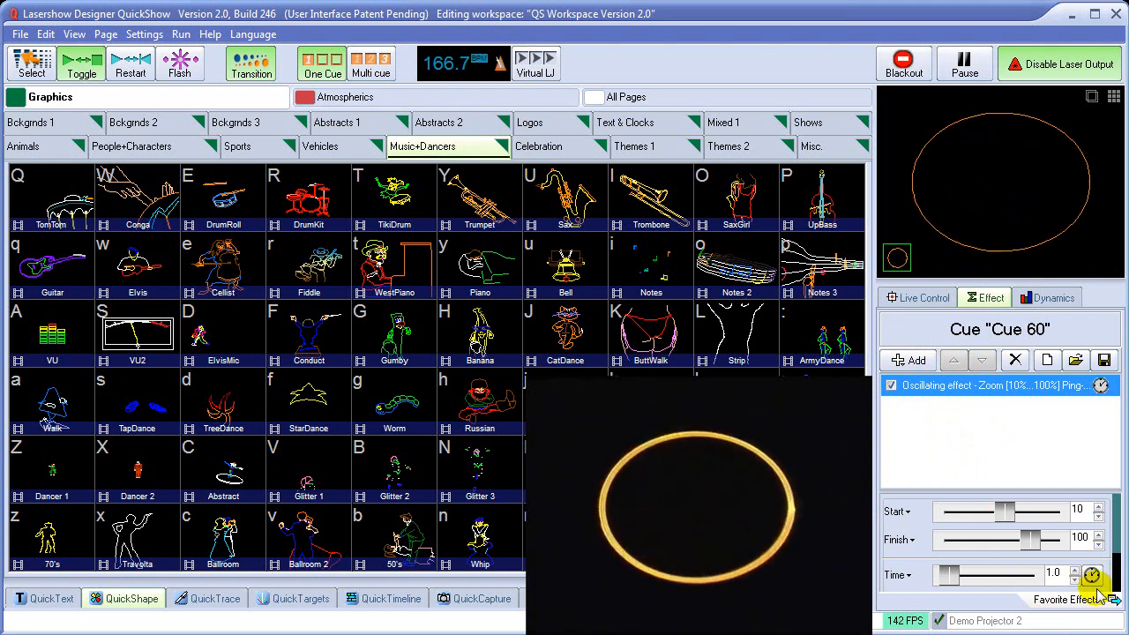
{"action": "left_click", "coordinate": [1092, 575]}
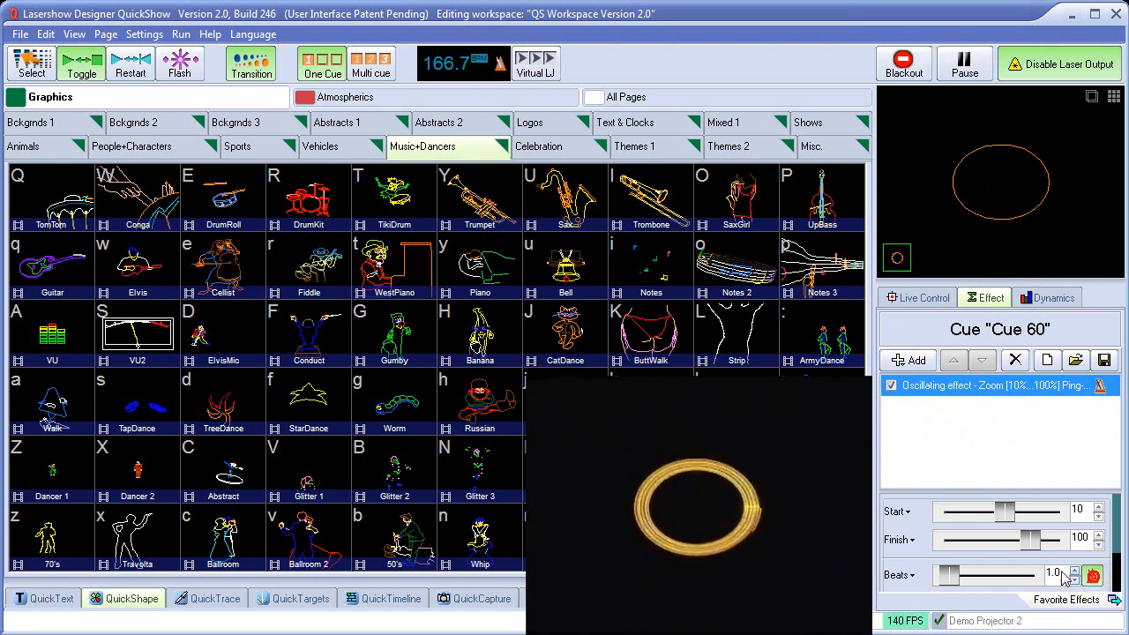
Switch the zoom effect's oscillation option to Linear, and change it to Accel-Decel.
{"action": "scroll", "coordinate": [1116, 514], "scroll_direction": "down", "scroll_amount": 2}
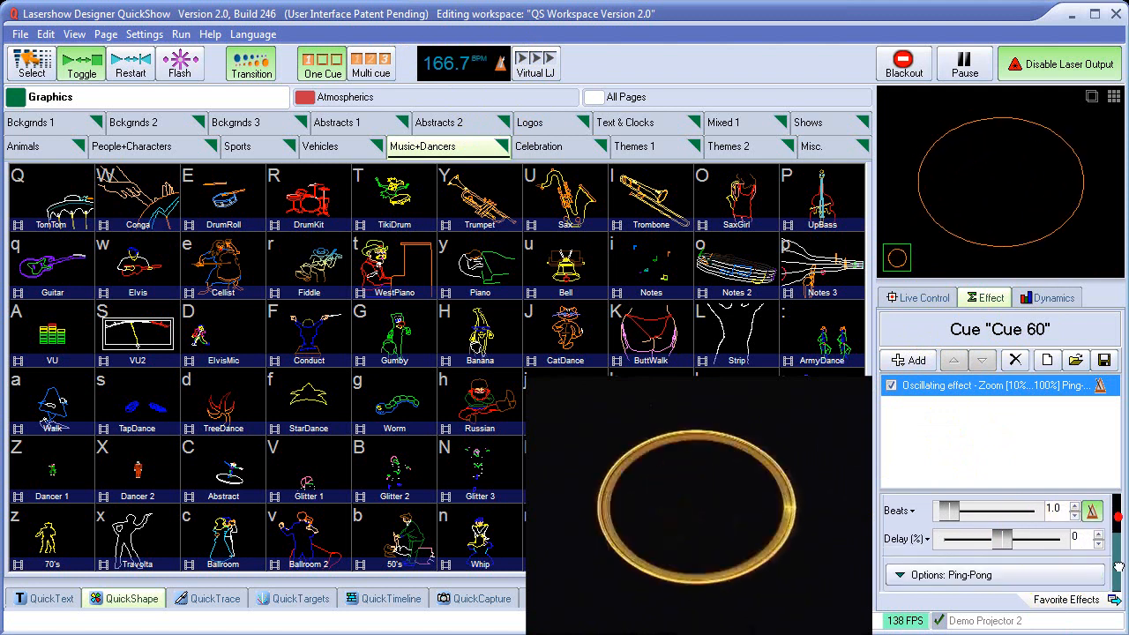
{"action": "left_click", "coordinate": [986, 576]}
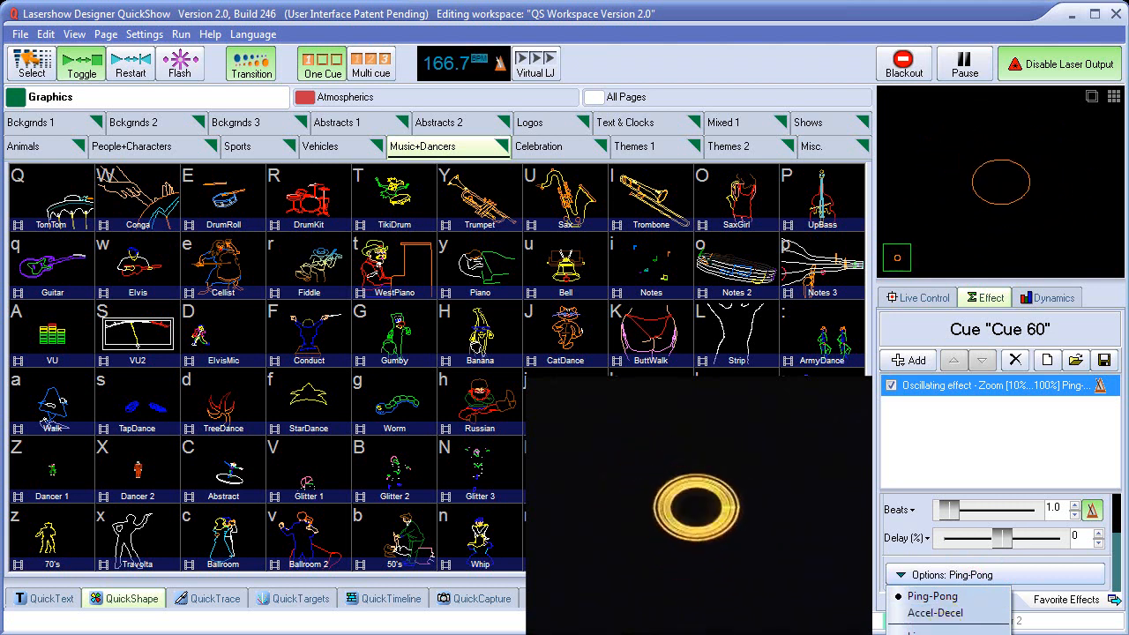
{"action": "left_click", "coordinate": [936, 632]}
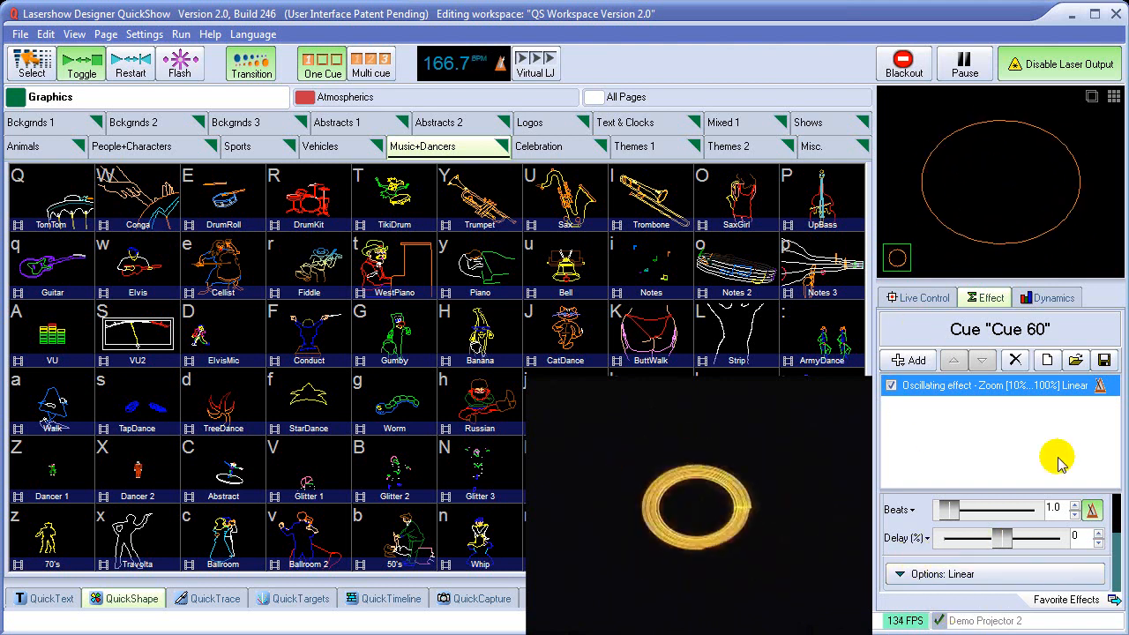
{"action": "left_click", "coordinate": [961, 575]}
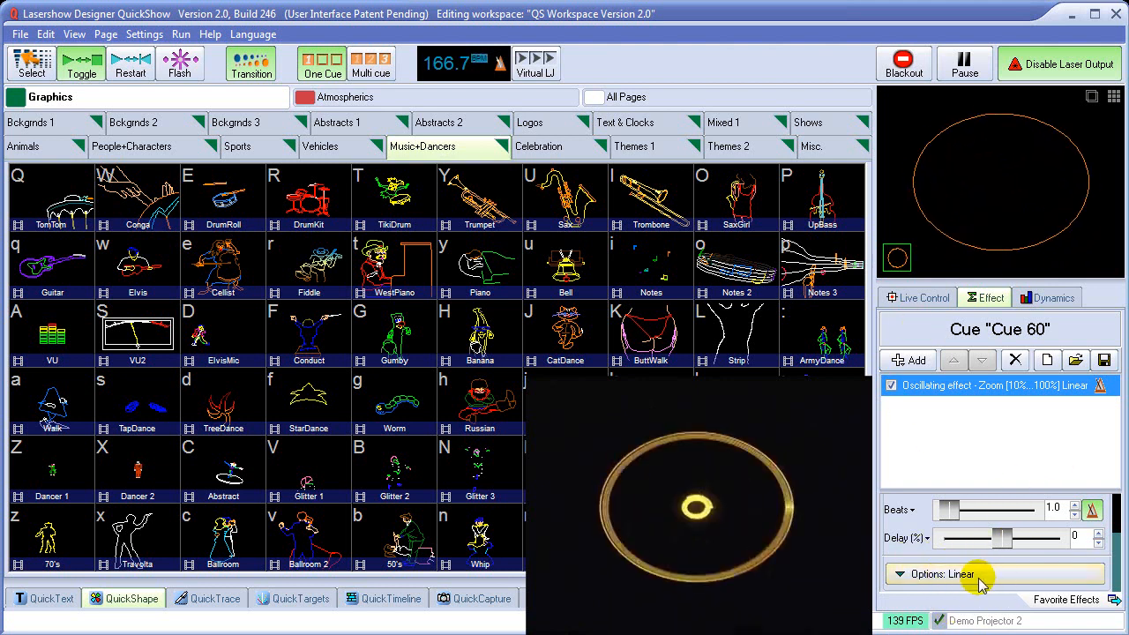
{"action": "left_click", "coordinate": [977, 578]}
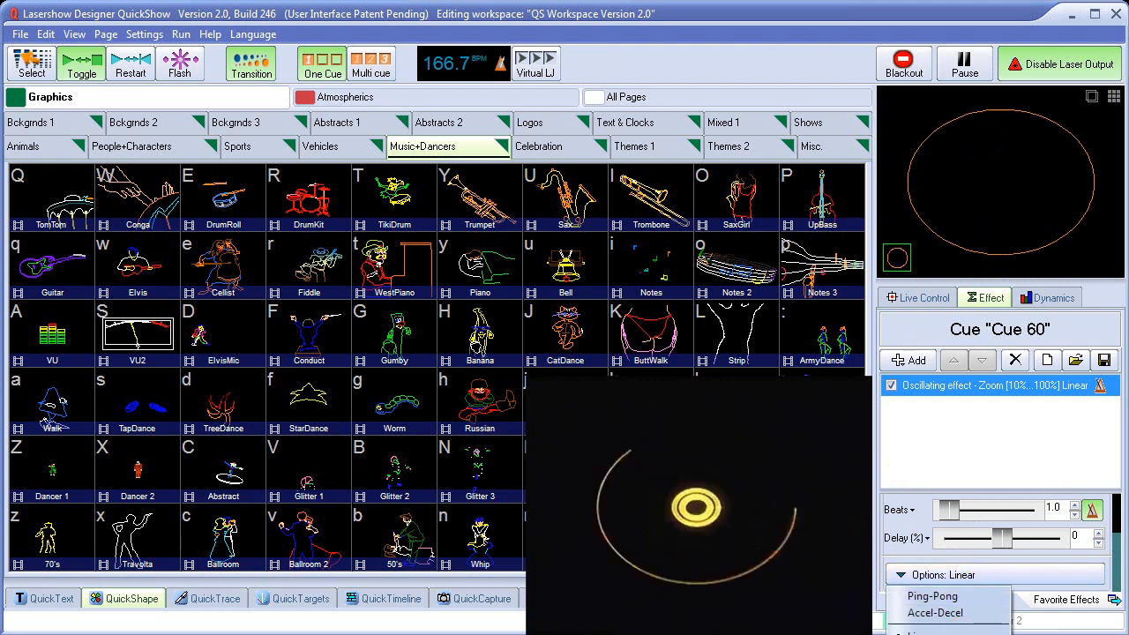
{"action": "left_click", "coordinate": [943, 613]}
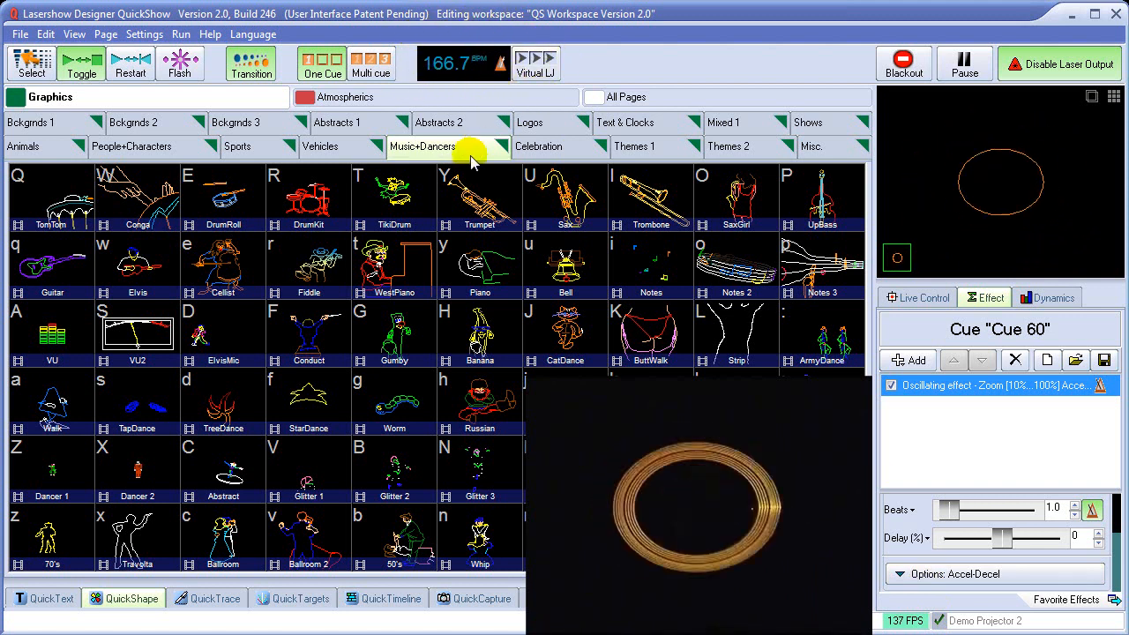
Play the Conduct cue and tap in a tempo of about 96.6 BPM.
{"action": "left_click", "coordinate": [320, 335]}
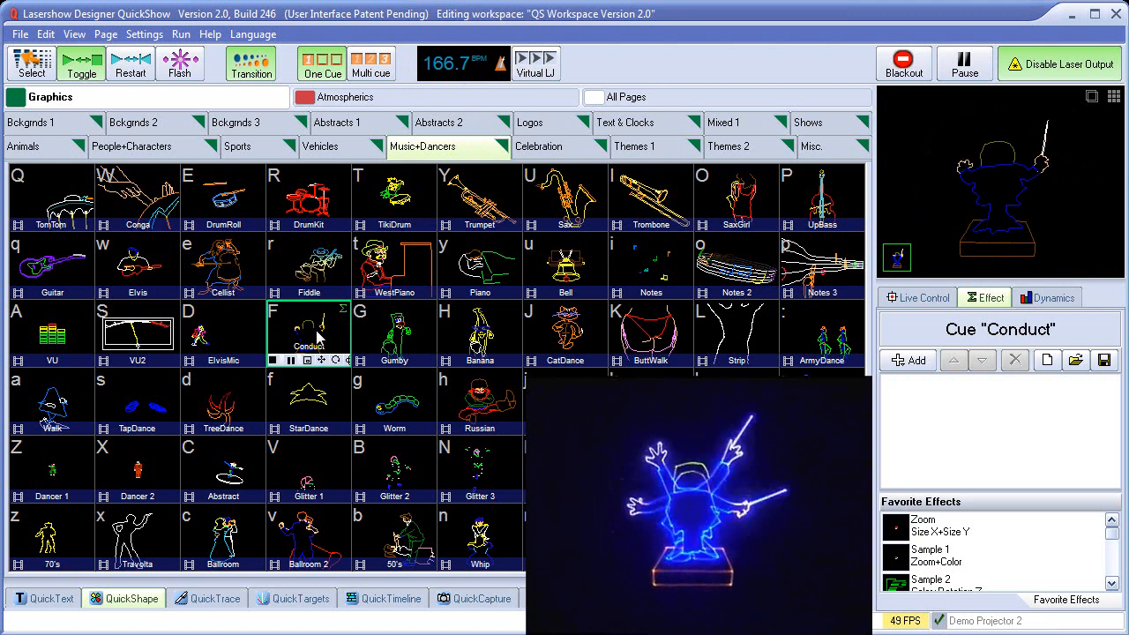
{"action": "left_click", "coordinate": [450, 69]}
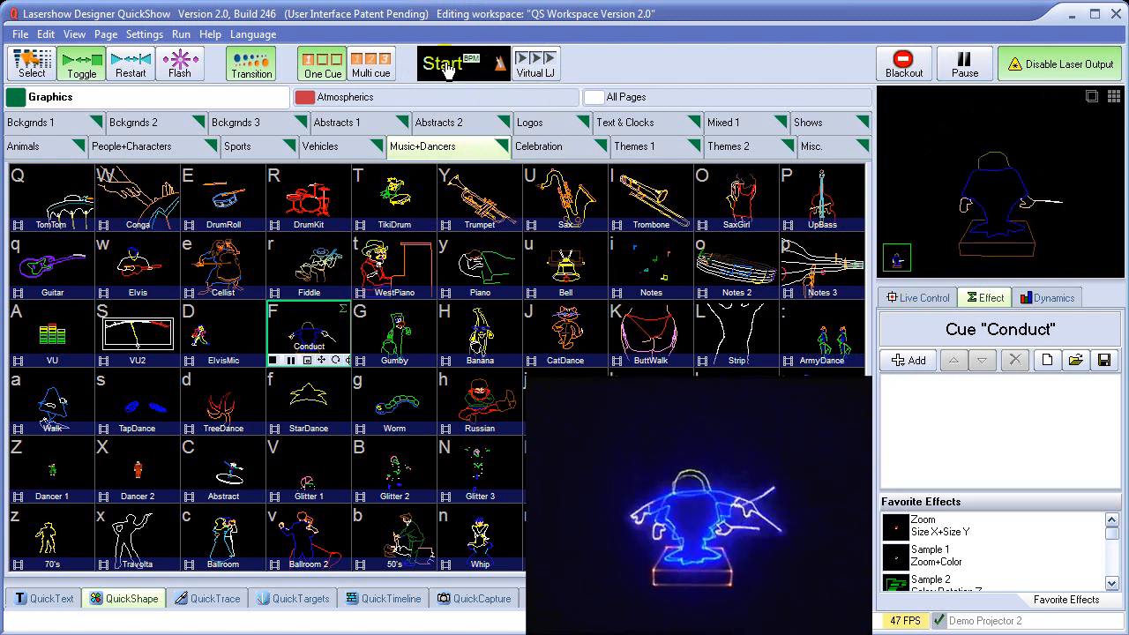
{"action": "left_click", "coordinate": [448, 70]}
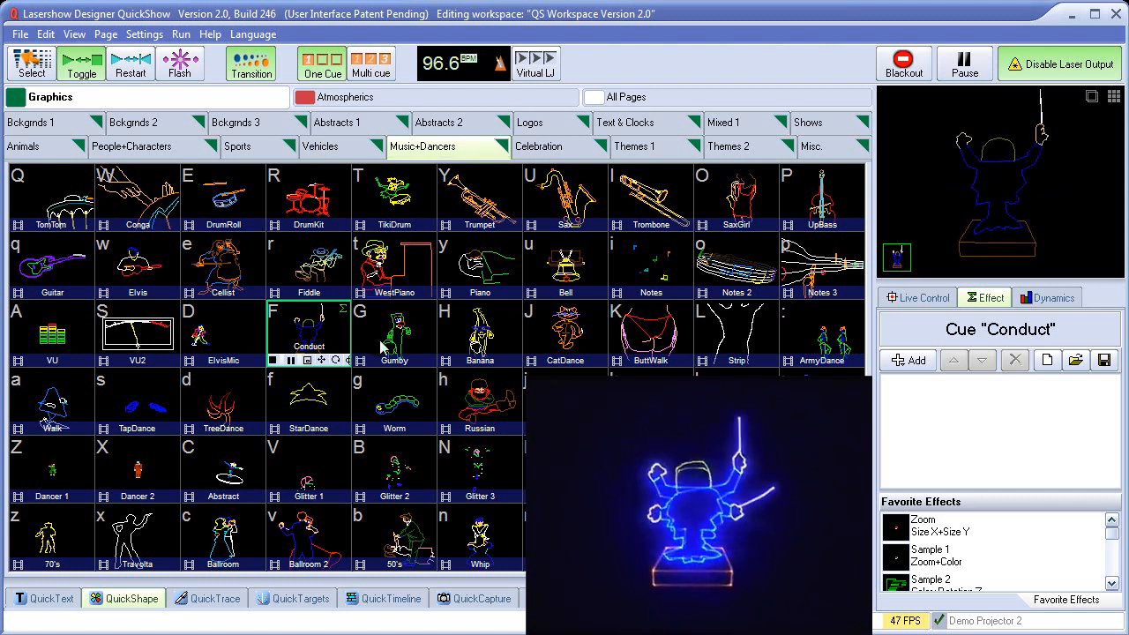
Browse the Sheets, Waves and Cones pages of the Atmospherics category, and play Cue 01 on the Cones page.
{"action": "left_click", "coordinate": [342, 97]}
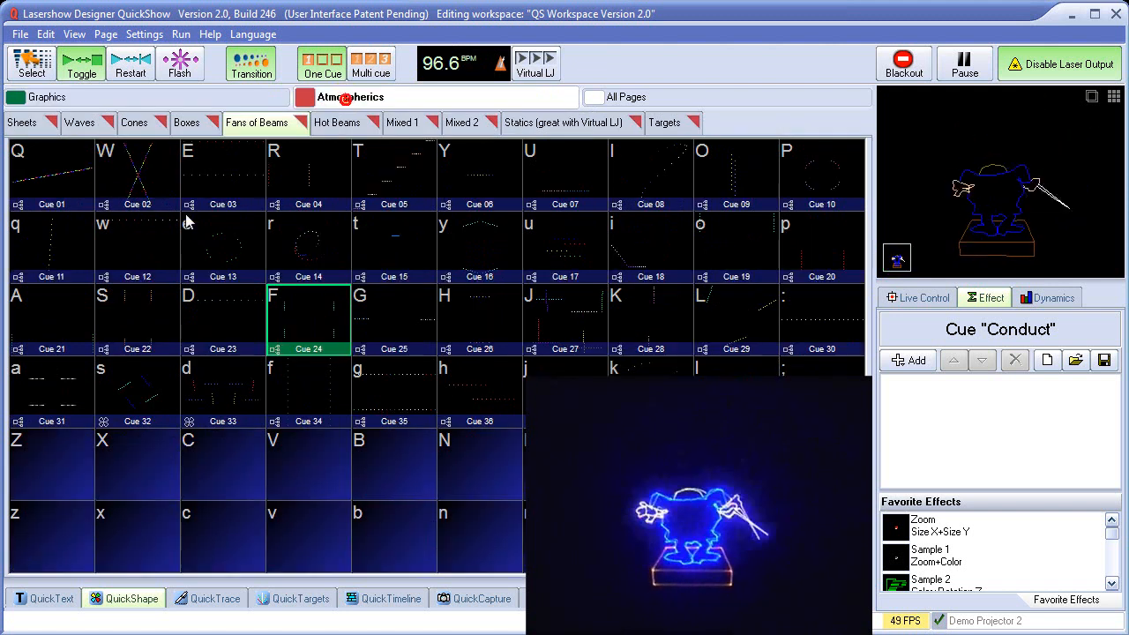
{"action": "left_click", "coordinate": [22, 123]}
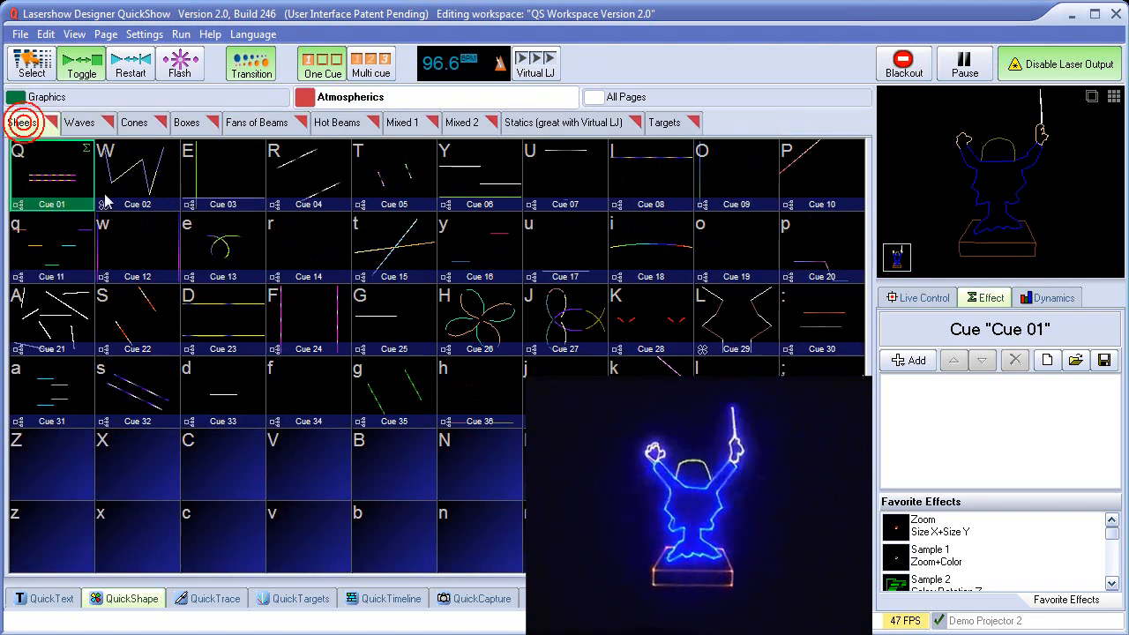
{"action": "left_click", "coordinate": [81, 125]}
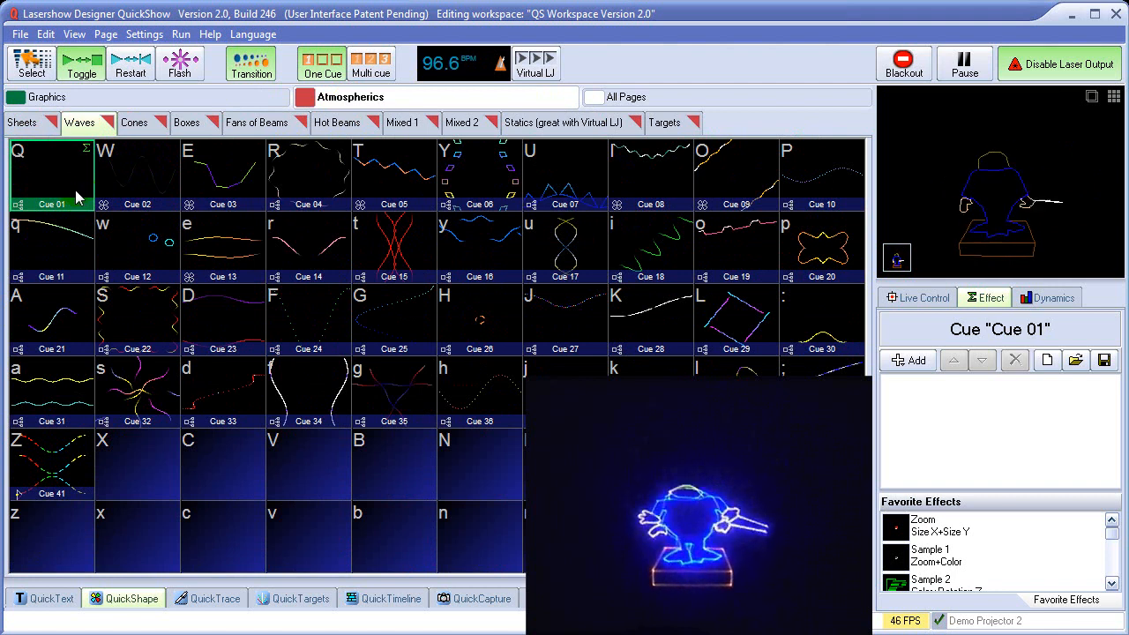
{"action": "left_click", "coordinate": [134, 126]}
{"action": "left_click", "coordinate": [45, 181]}
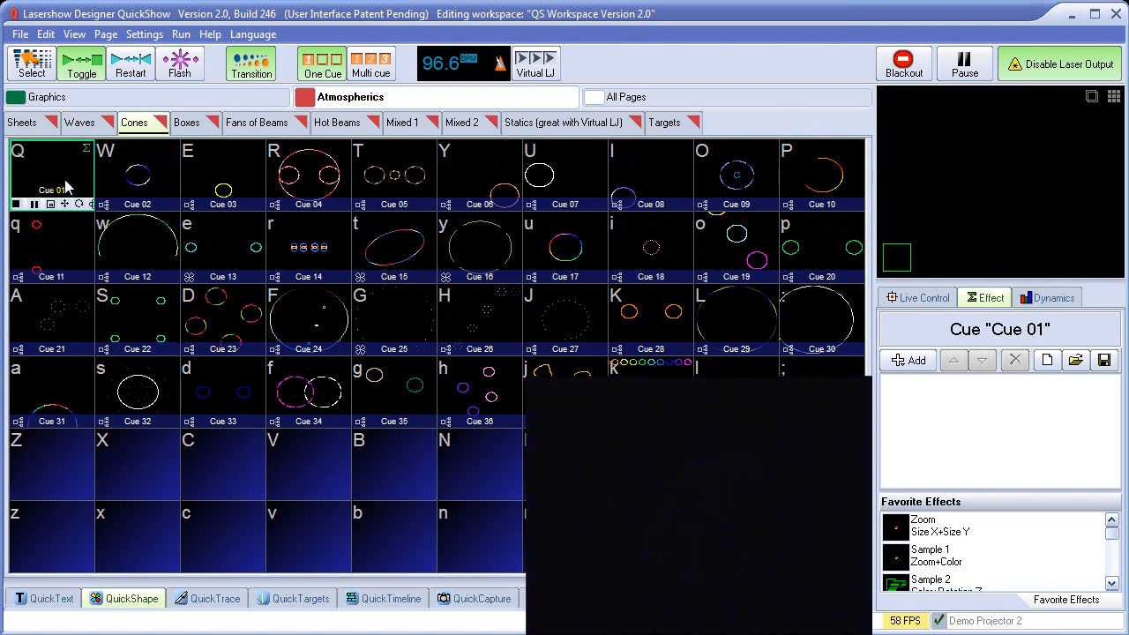
{"action": "left_click", "coordinate": [66, 187]}
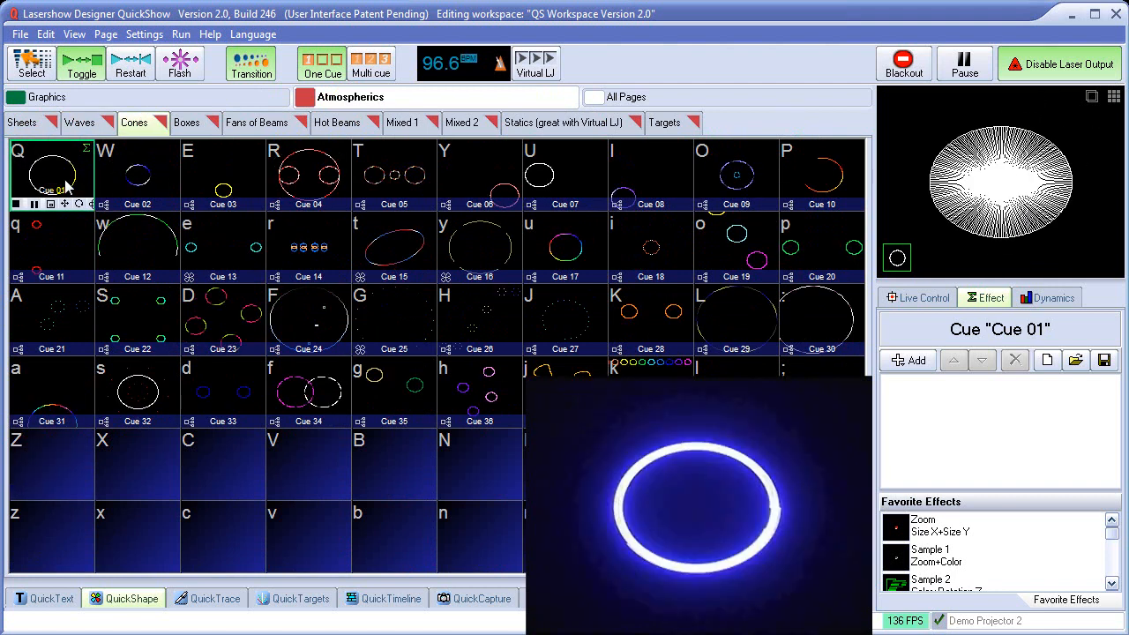
{"action": "left_click", "coordinate": [66, 187]}
Play Cue 12 on the Hot Beams page, followed by the Sequence 1 - 8 and Two-on 1 - 8 cues on the Targets page.
{"action": "left_click", "coordinate": [337, 122]}
{"action": "left_click", "coordinate": [141, 251]}
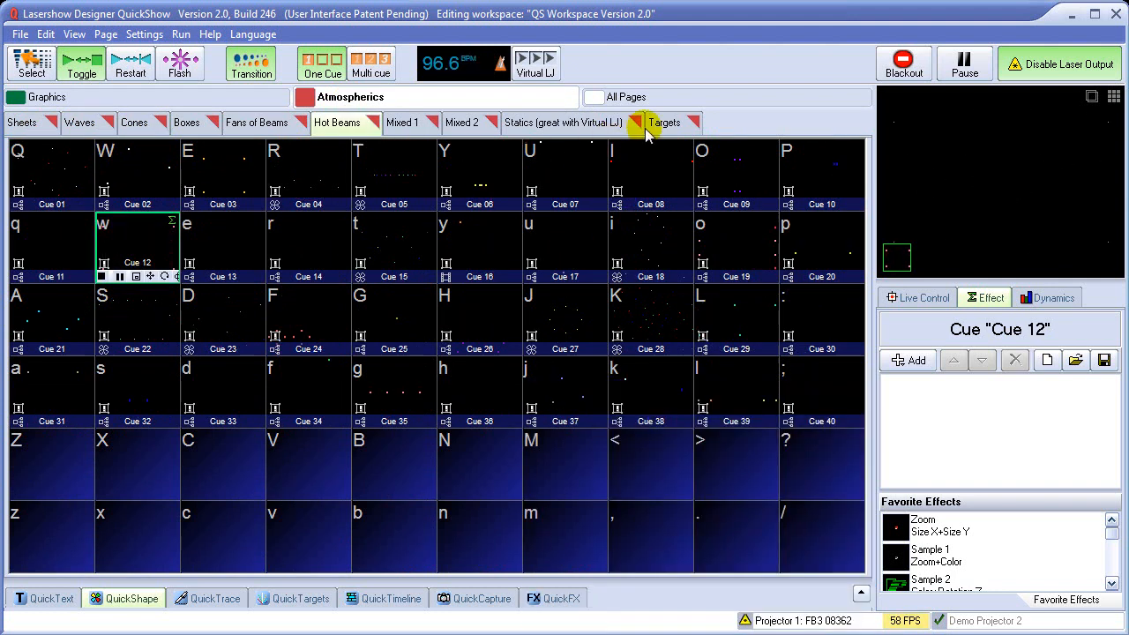
{"action": "left_click", "coordinate": [668, 126]}
{"action": "left_click", "coordinate": [141, 256]}
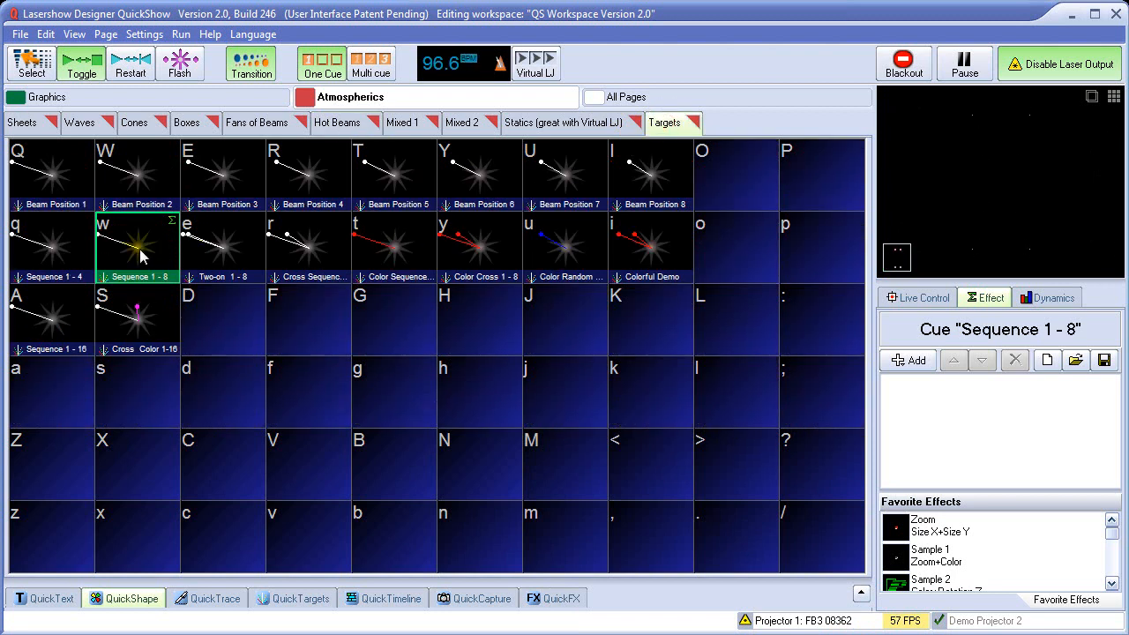
{"action": "left_click", "coordinate": [189, 250]}
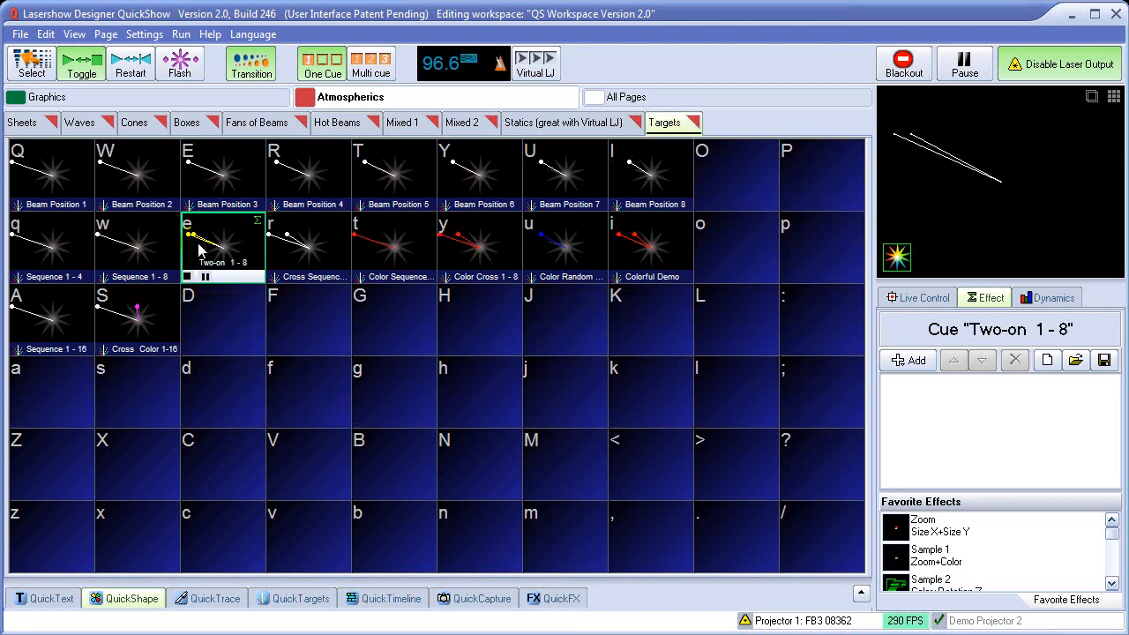
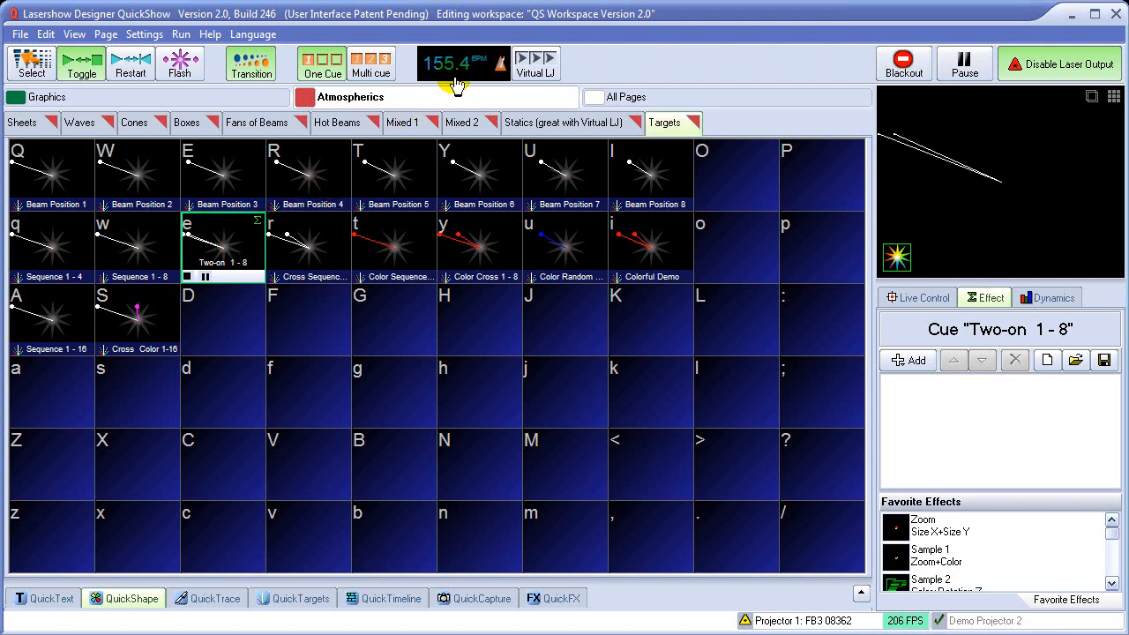
Set the tempo to exactly 128 BPM.
{"action": "left_click", "coordinate": [479, 61]}
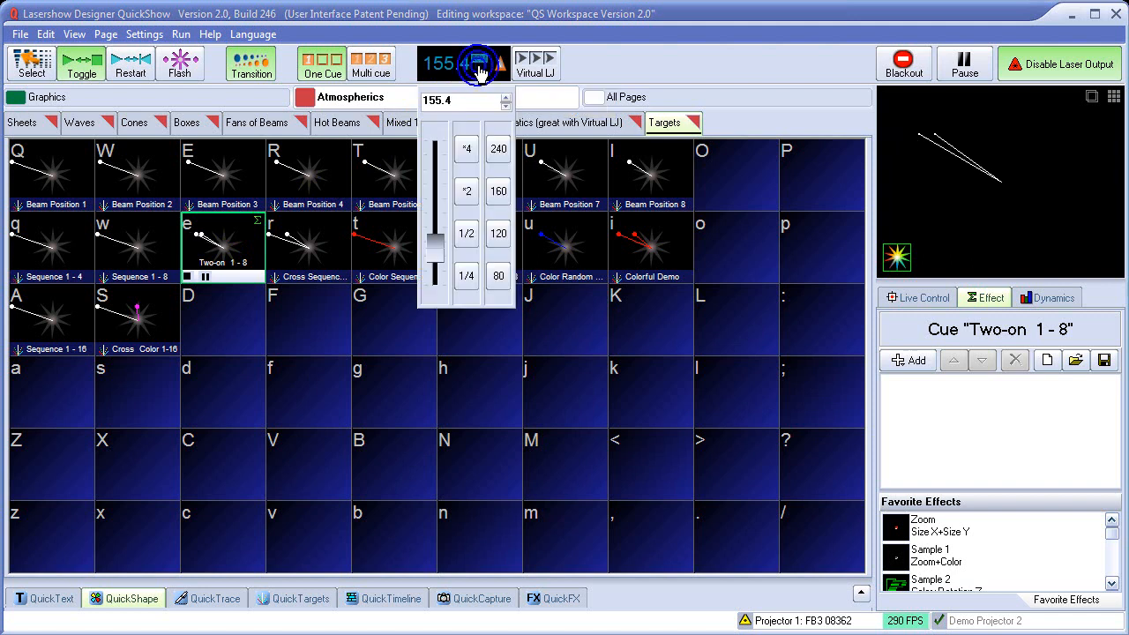
{"action": "left_click", "coordinate": [478, 100]}
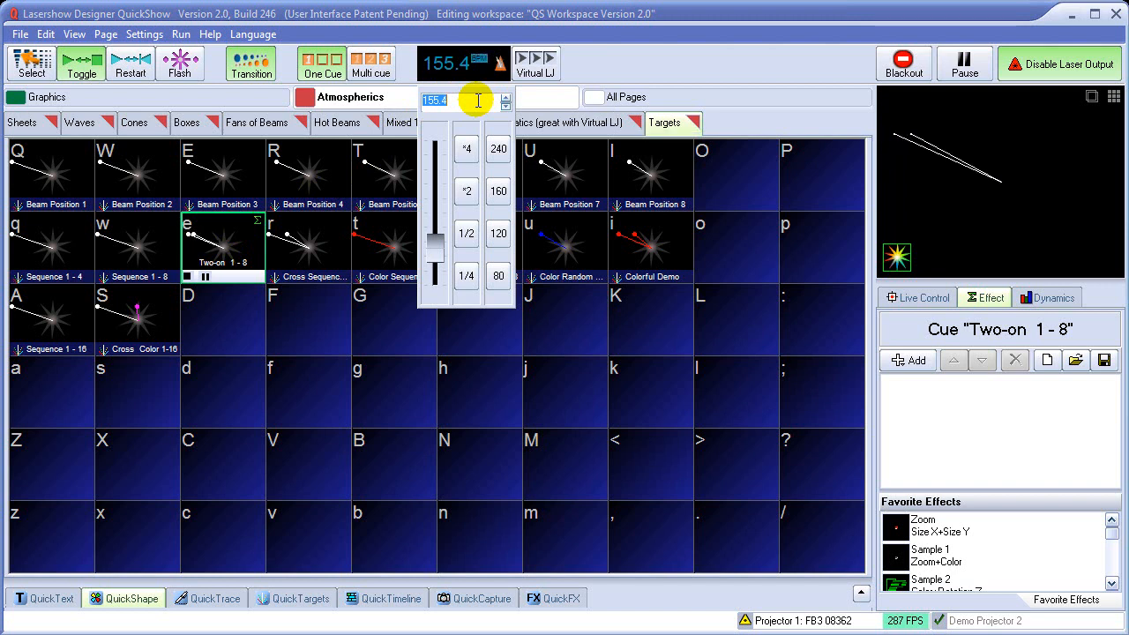
{"action": "type", "text": "12"}
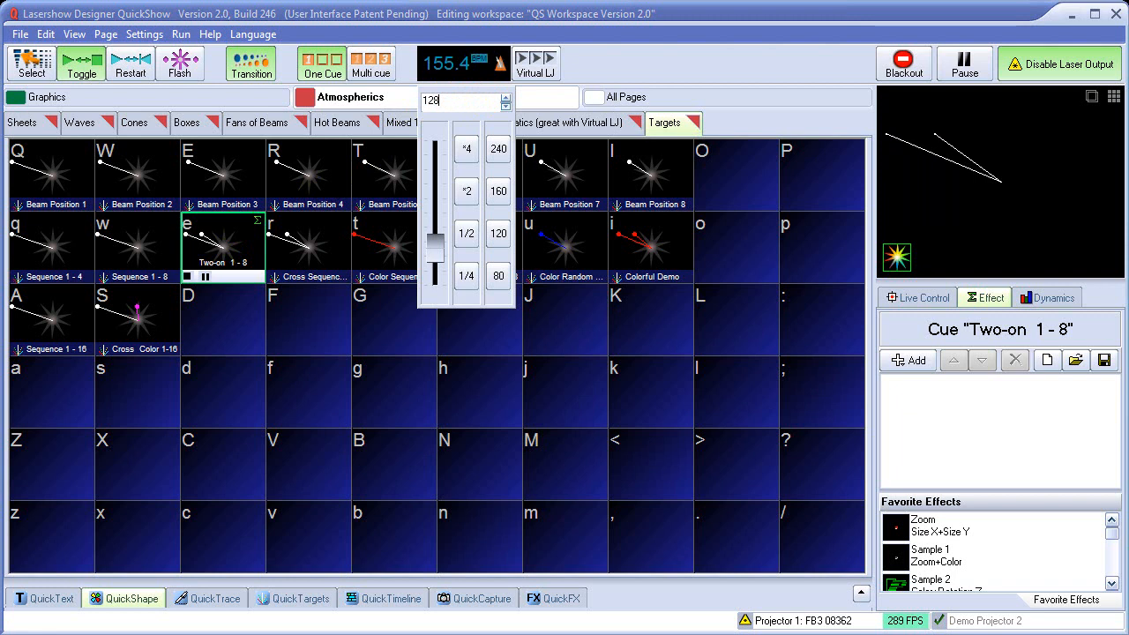
{"action": "type", "text": "8"}
{"action": "key", "text": "Return"}
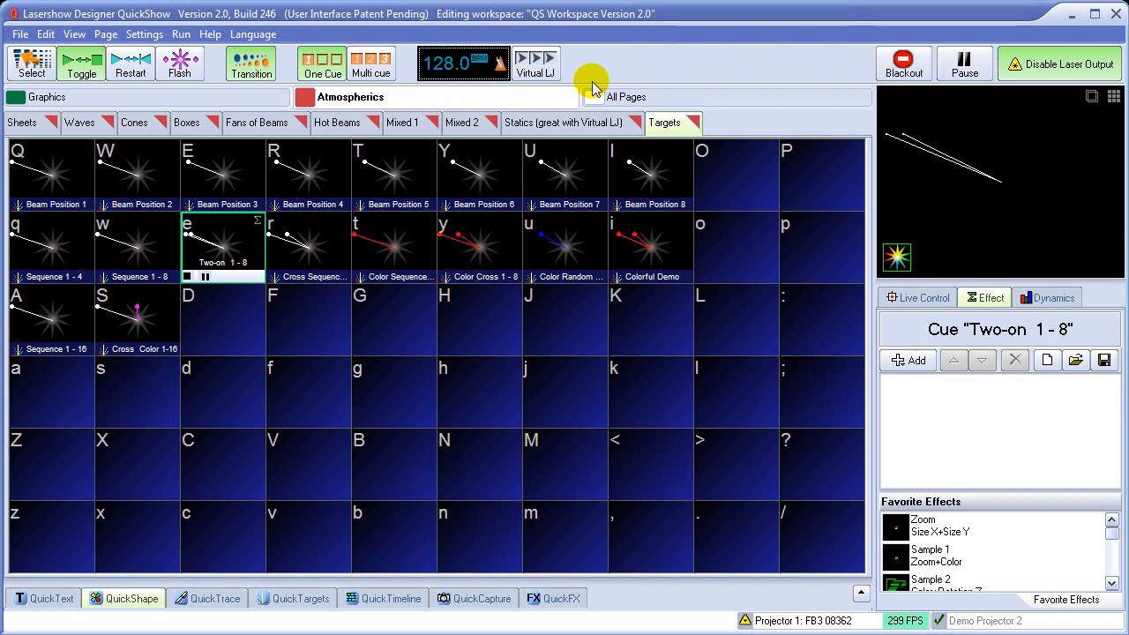
Tap in a new tempo of about 124 BPM while the Two-on 1 - 8 cue plays.
{"action": "key", "text": "space"}
{"action": "key", "text": "space"}
{"action": "key", "text": "space"}
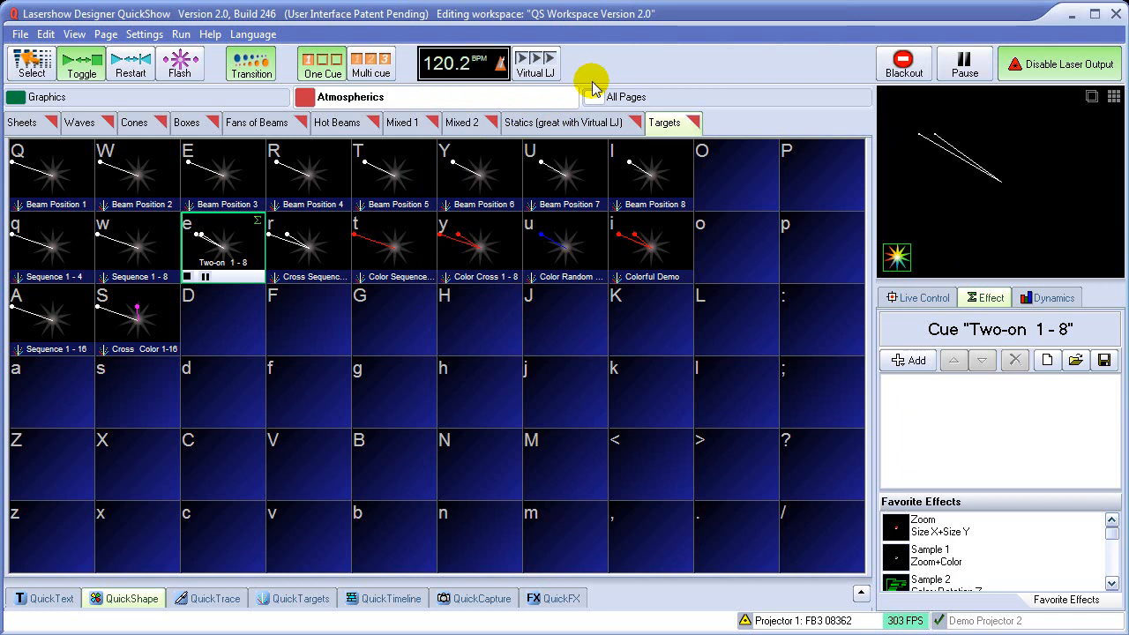
{"action": "key", "text": "space"}
{"action": "key", "text": "space"}
{"action": "key", "text": "space"}
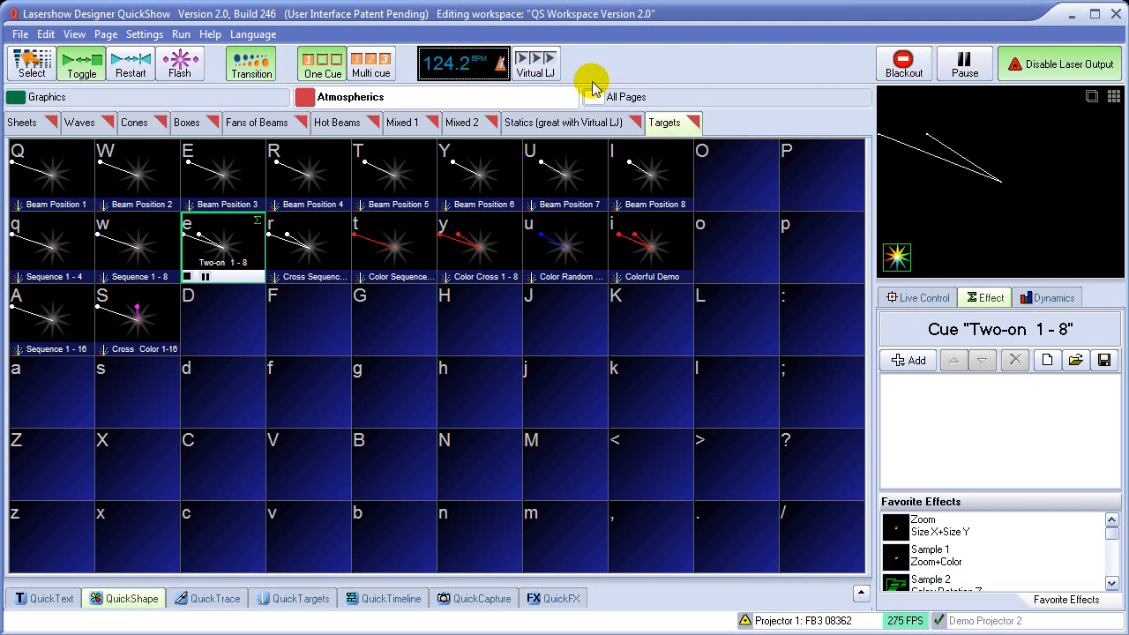
Apply the double, half and one-quarter multipliers to the current BPM tempo in turn while Two-on 1 - 8 plays.
{"action": "left_click", "coordinate": [458, 67]}
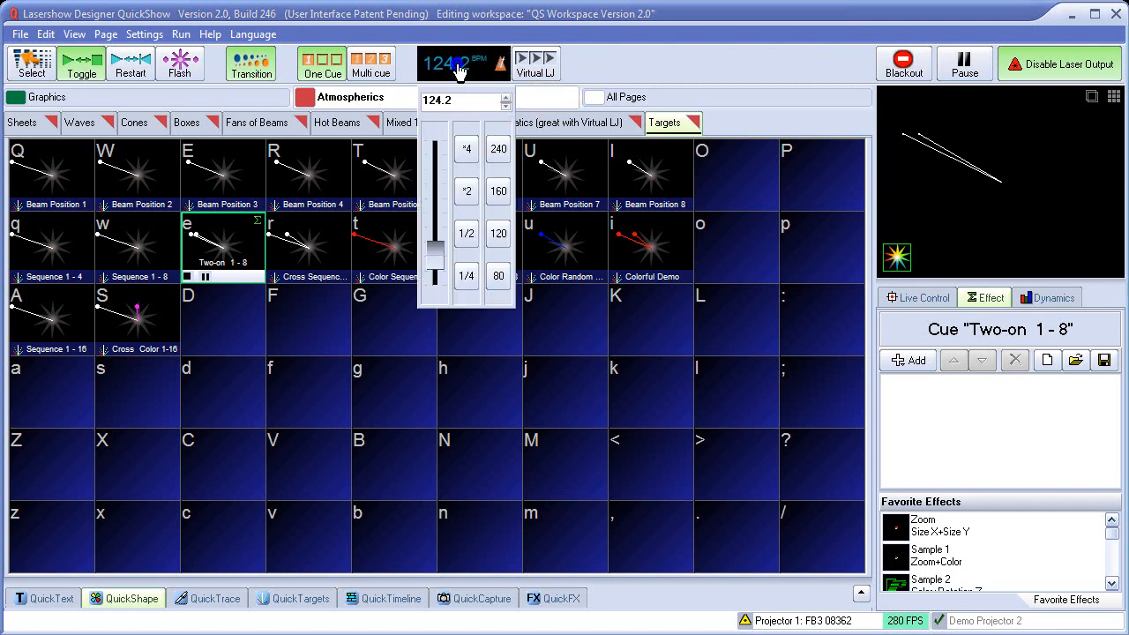
{"action": "left_click", "coordinate": [467, 198]}
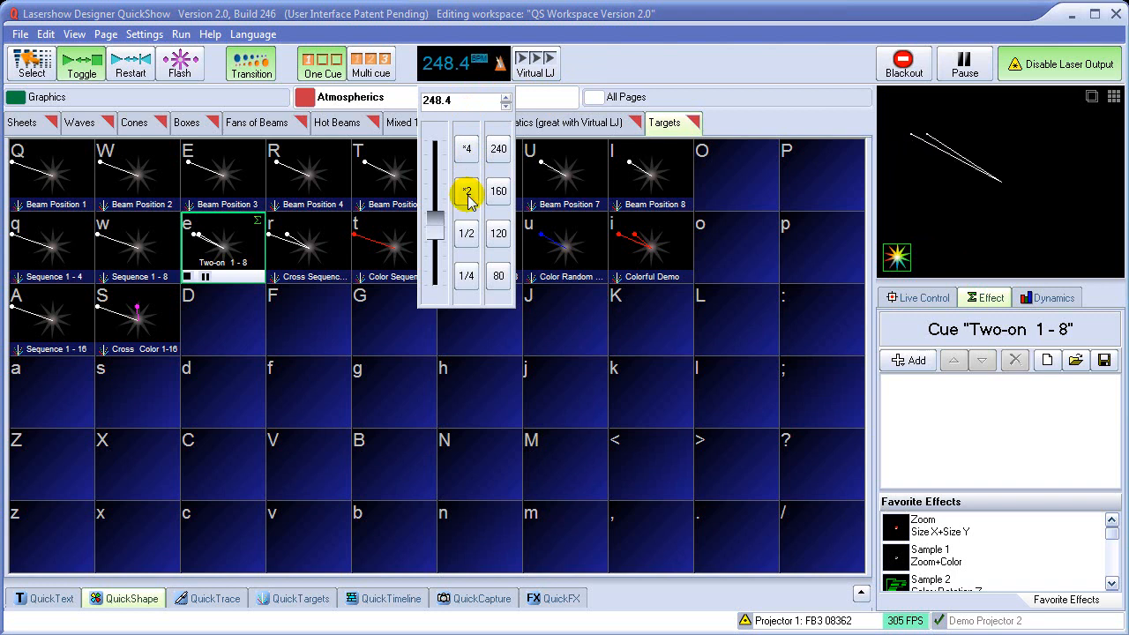
{"action": "left_click", "coordinate": [470, 240]}
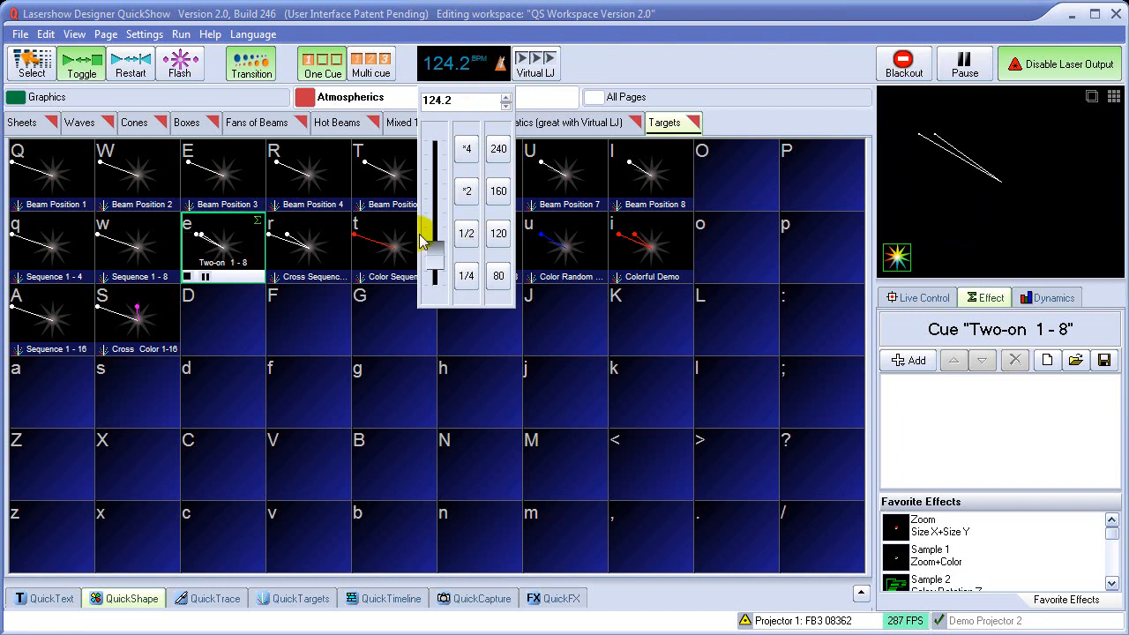
{"action": "left_click", "coordinate": [465, 276]}
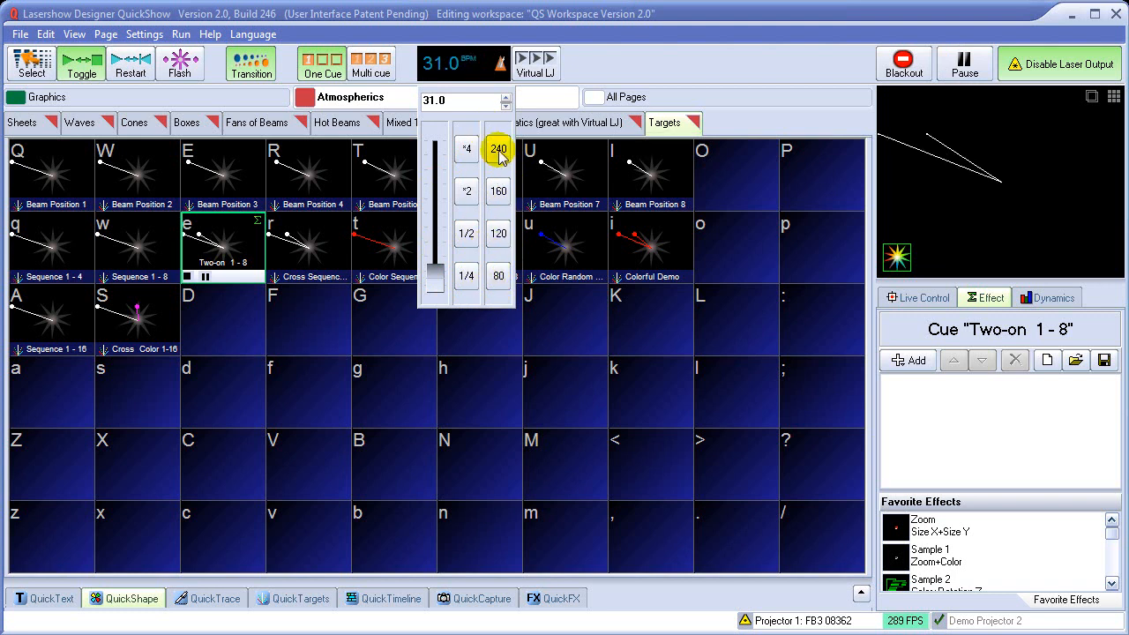
Try the preset tempos of 120, 160 and 240 BPM on the playing Two-on 1 - 8 cue.
{"action": "left_click", "coordinate": [499, 240]}
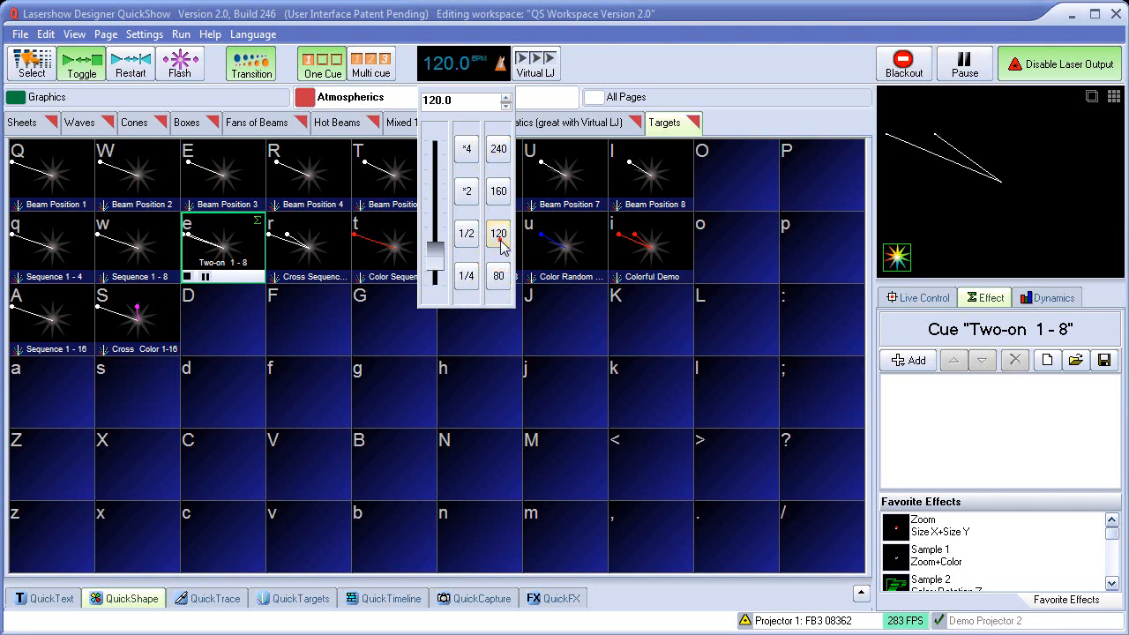
{"action": "left_click", "coordinate": [499, 187]}
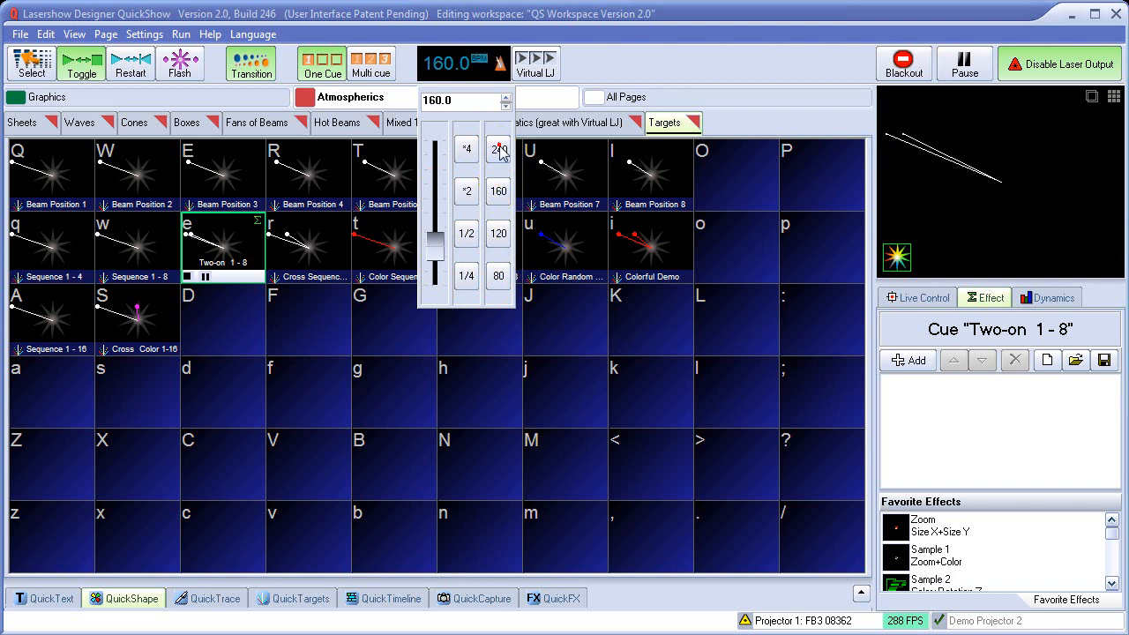
{"action": "left_click", "coordinate": [499, 150]}
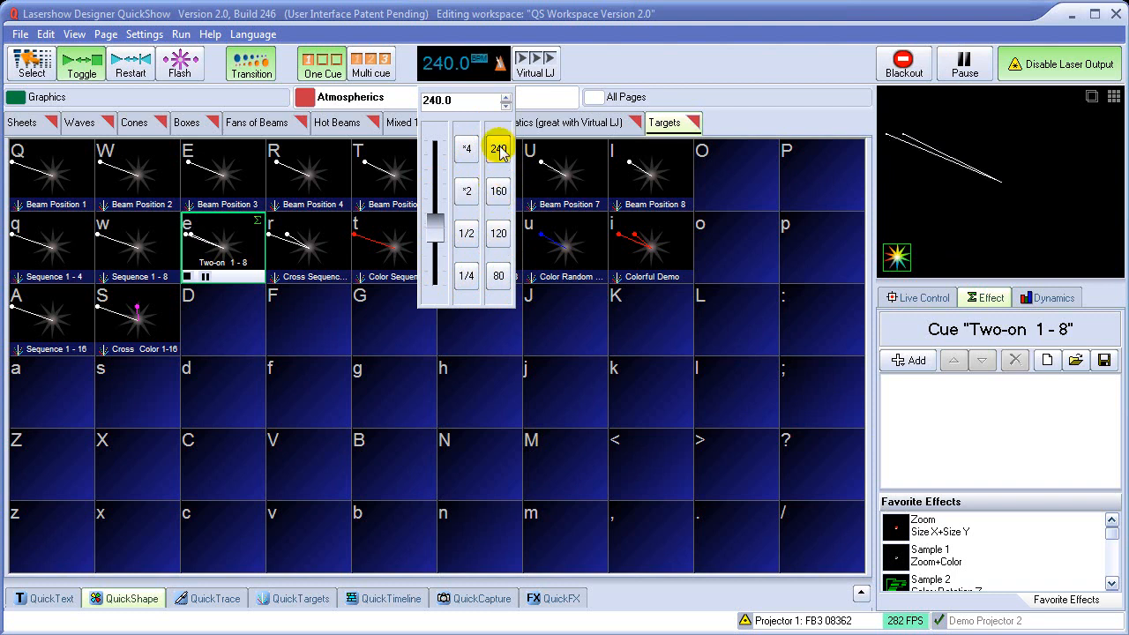
Restart the tempo tapping and tap in a tempo of about 130 BPM.
{"action": "left_click", "coordinate": [475, 70]}
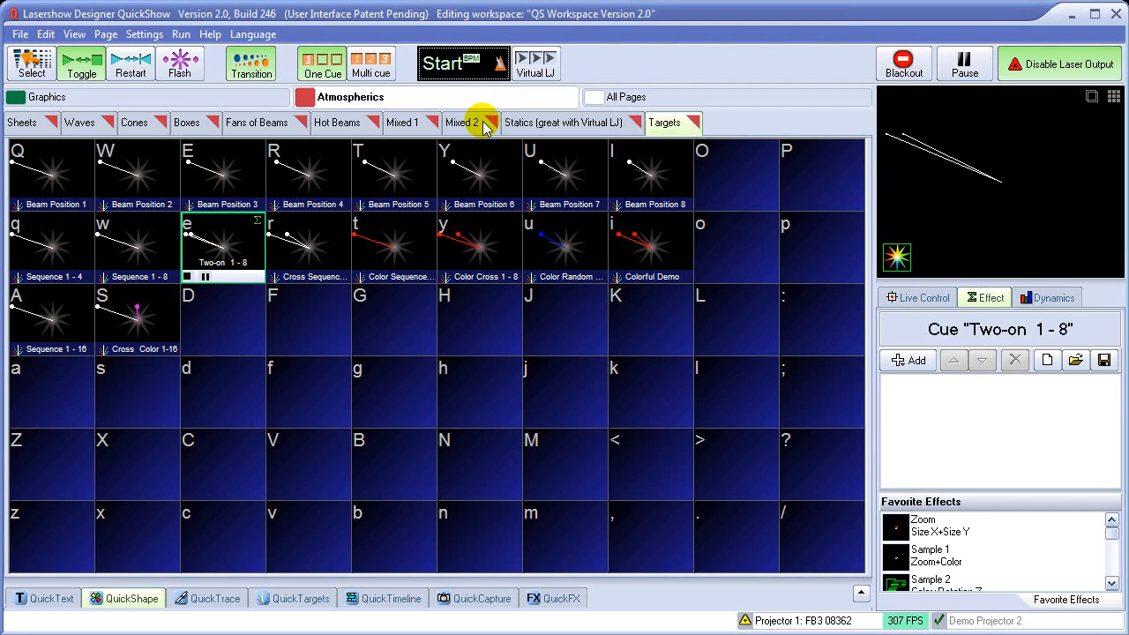
{"action": "key", "text": "space"}
{"action": "key", "text": "space"}
{"action": "key", "text": "space"}
{"action": "key", "text": "space"}
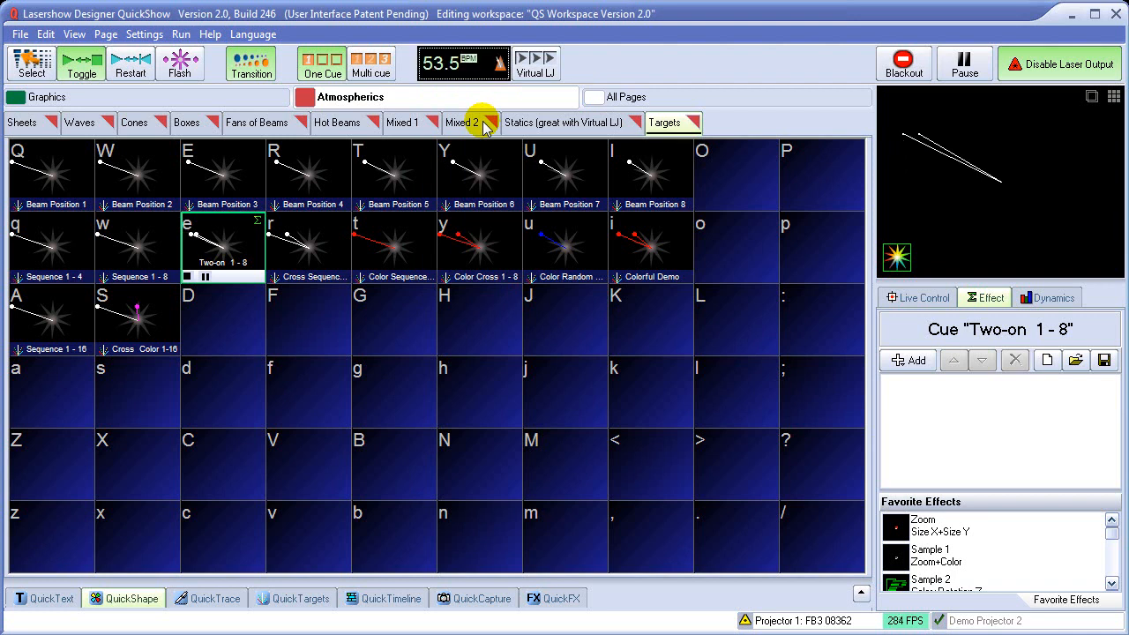
{"action": "key", "text": "space"}
{"action": "key", "text": "space"}
{"action": "key", "text": "space"}
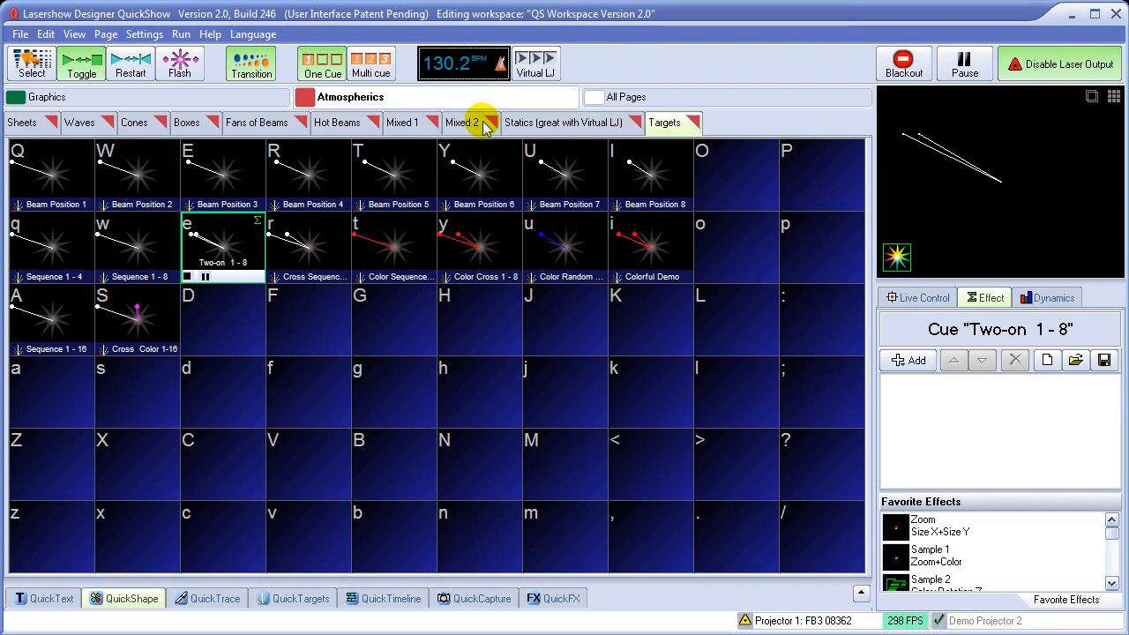
Play Cue 12 on the Atmospherics Waves page, followed by Cue 01 on the Mixed 1 page.
{"action": "left_click", "coordinate": [84, 123]}
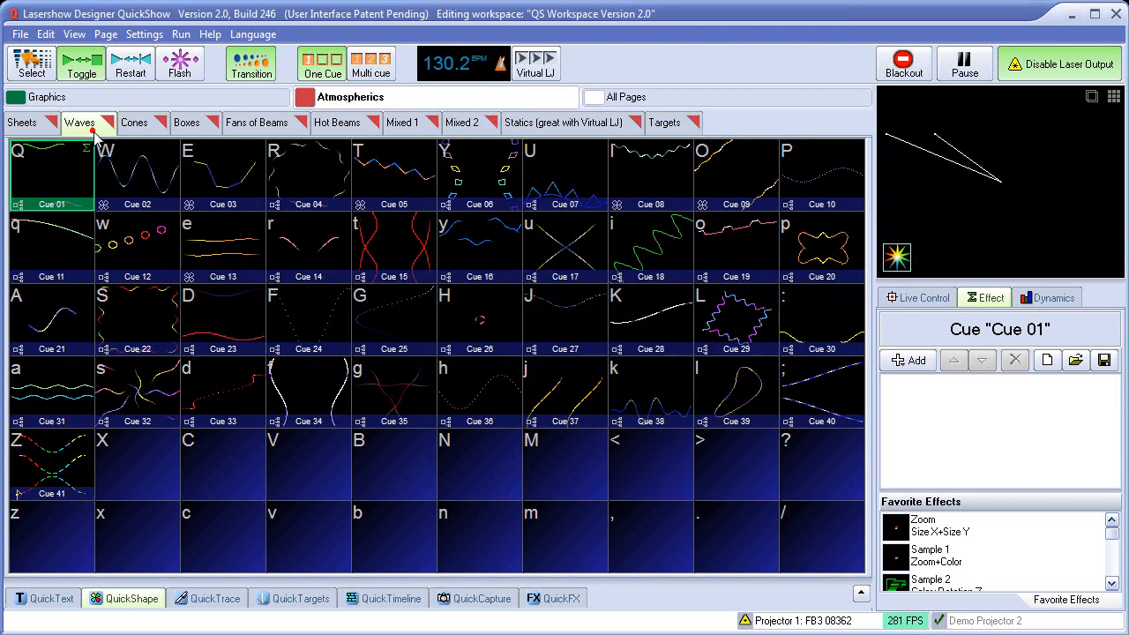
{"action": "left_click", "coordinate": [141, 239]}
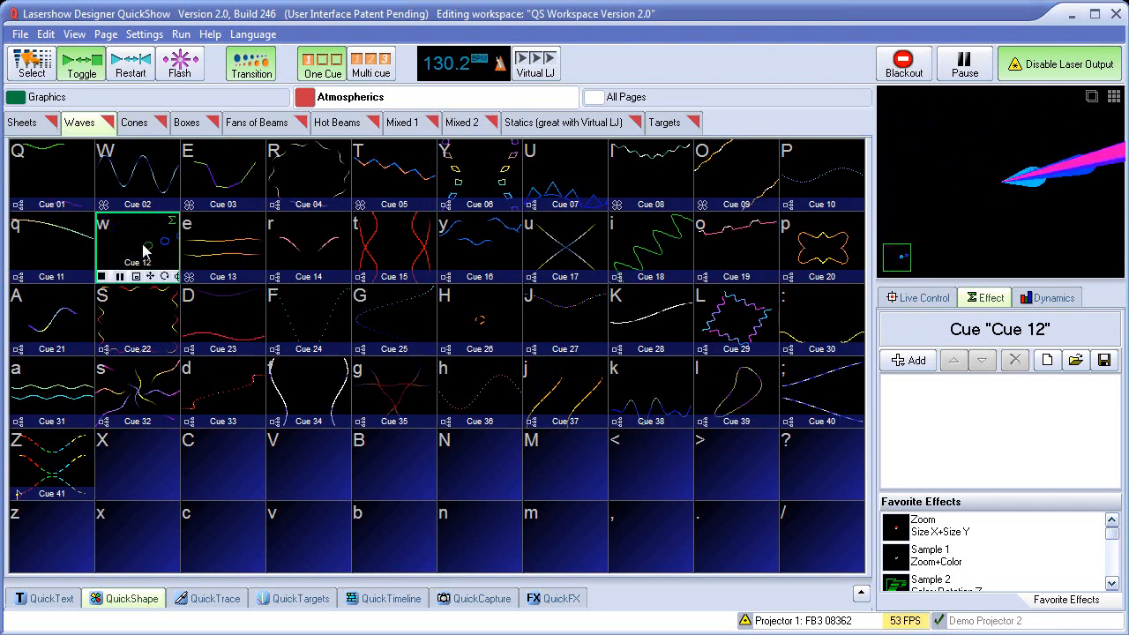
{"action": "left_click", "coordinate": [22, 123]}
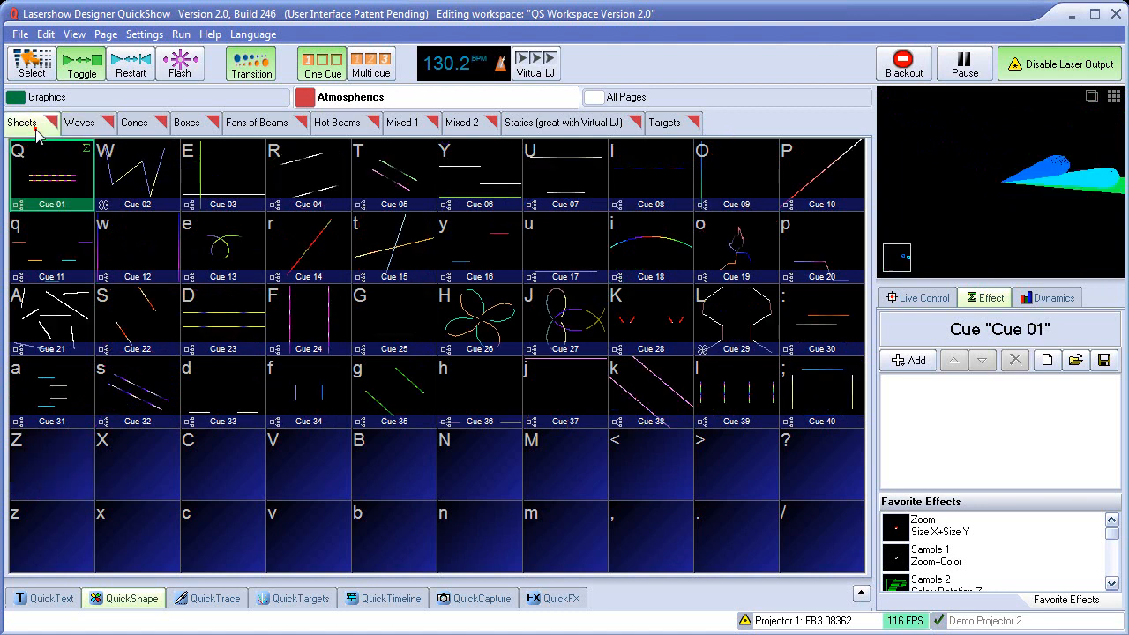
{"action": "left_click", "coordinate": [401, 122]}
{"action": "left_click", "coordinate": [73, 188]}
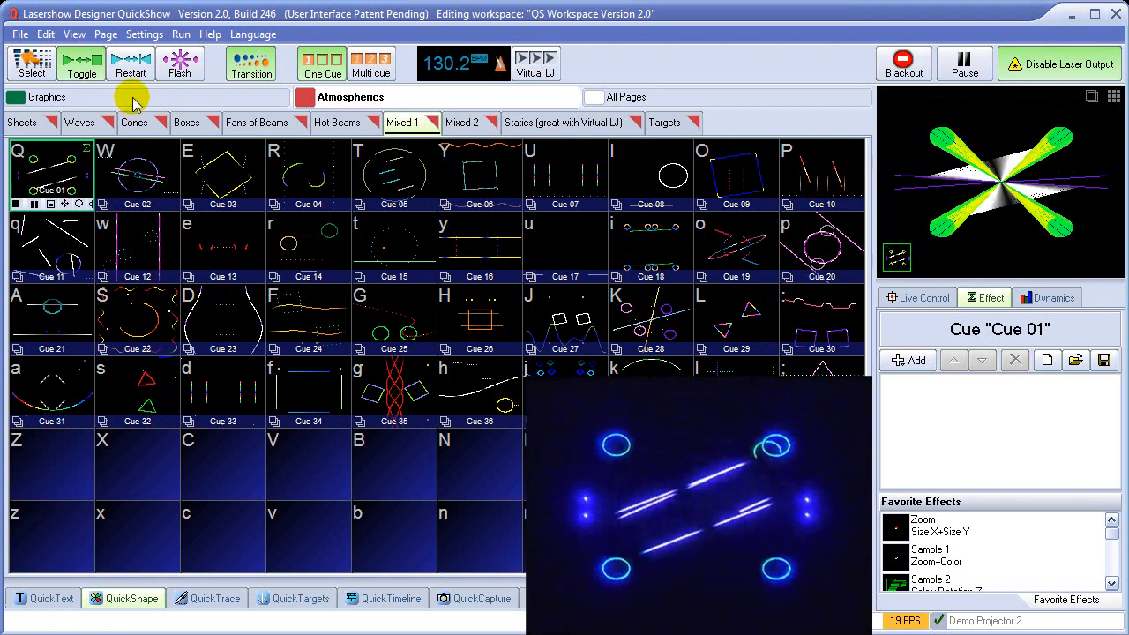
Play the TikiDrum and Gumby animations from the Music+Dancers page of the Graphics category.
{"action": "left_click", "coordinate": [106, 97]}
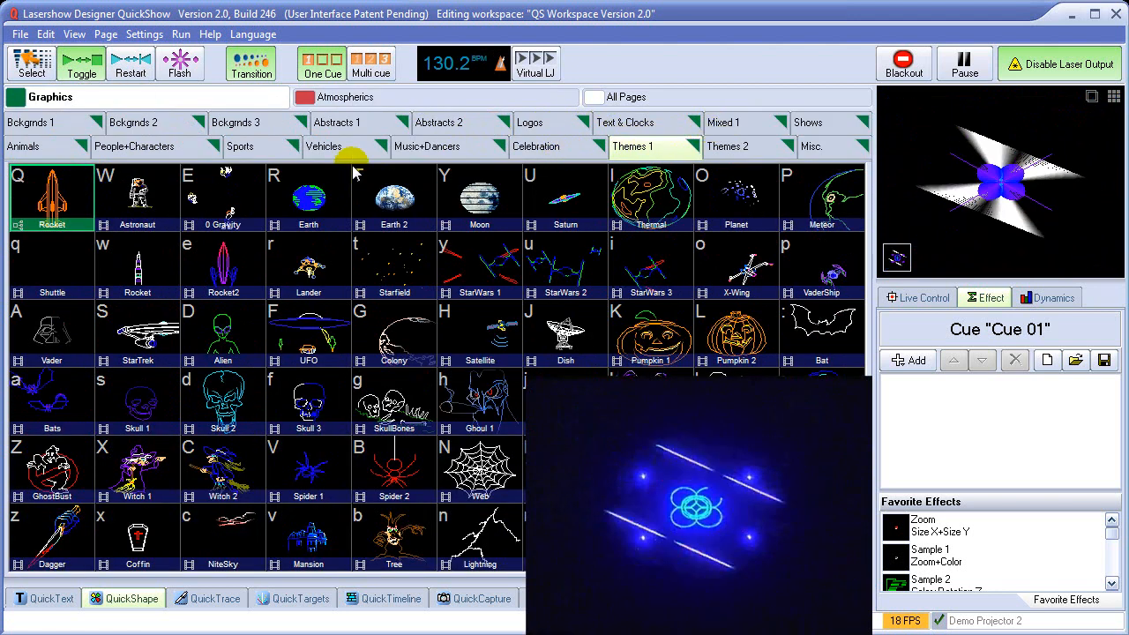
{"action": "left_click", "coordinate": [427, 147]}
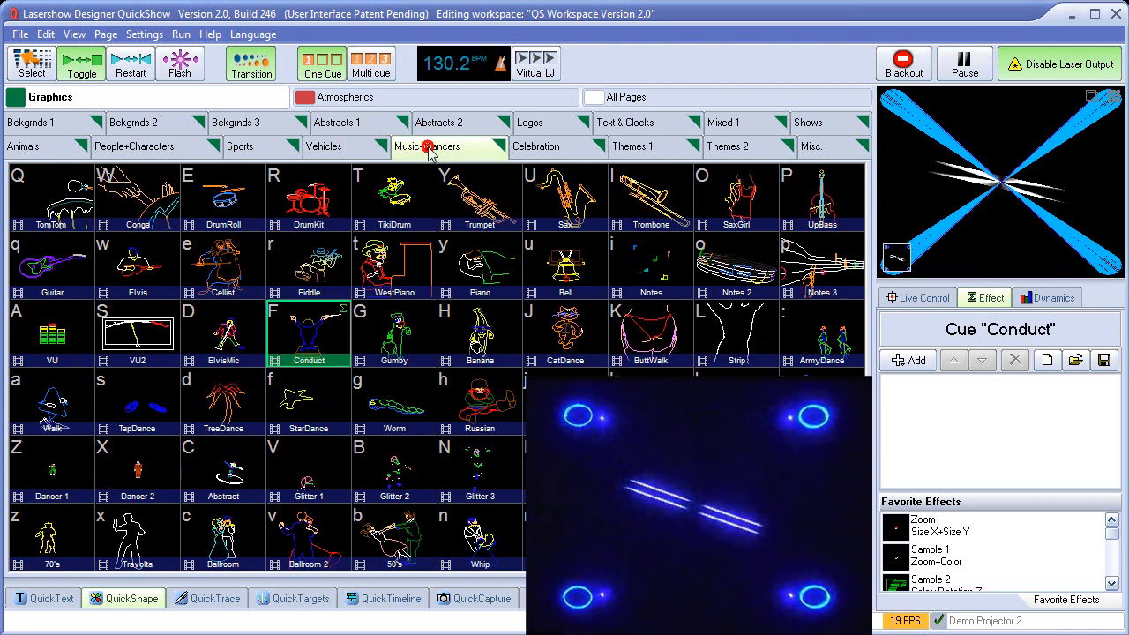
{"action": "left_click", "coordinate": [404, 199]}
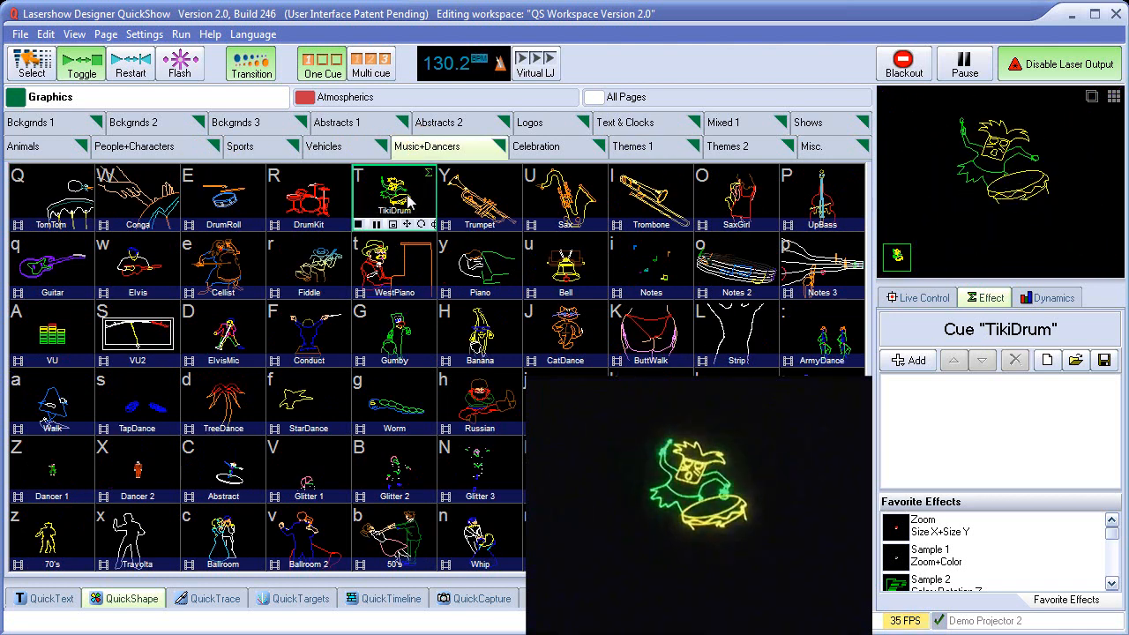
{"action": "left_click", "coordinate": [405, 352]}
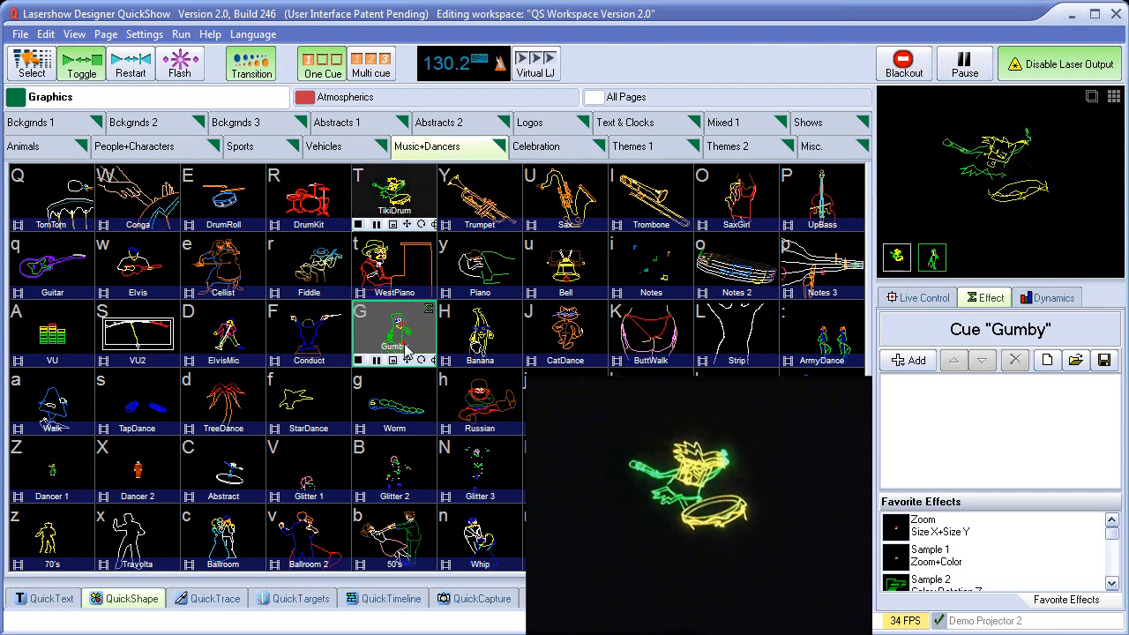
Play the Two-on 1 - 8 and Cross Sequence 1 - 8 cues on the Atmospherics Targets page.
{"action": "left_click", "coordinate": [458, 102]}
{"action": "left_click", "coordinate": [664, 122]}
{"action": "left_click", "coordinate": [222, 250]}
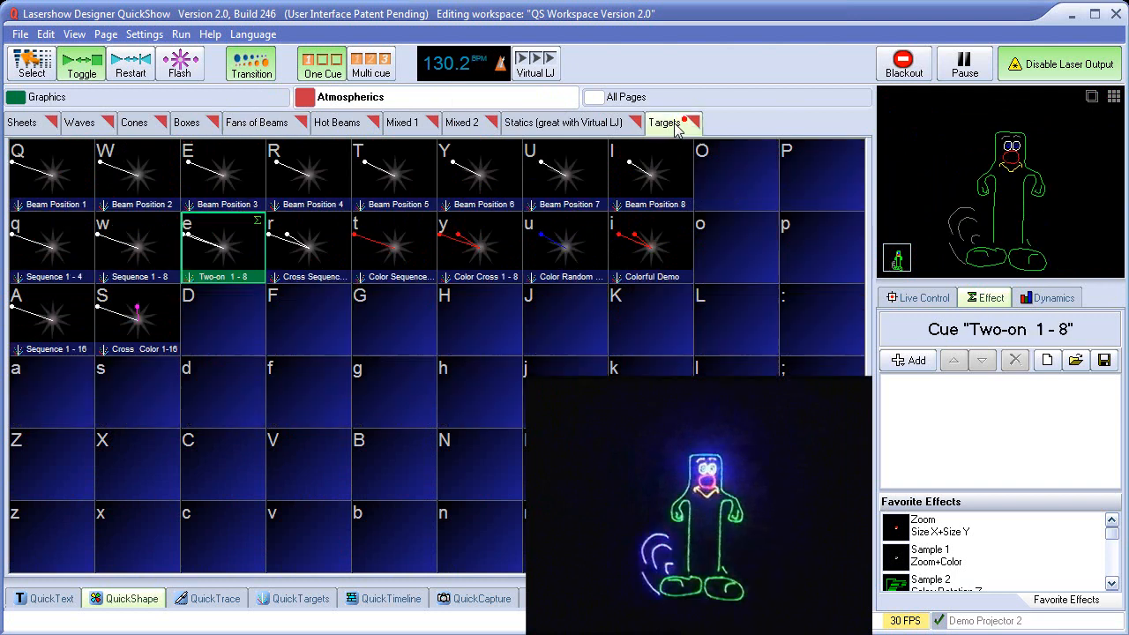
{"action": "left_click", "coordinate": [306, 256]}
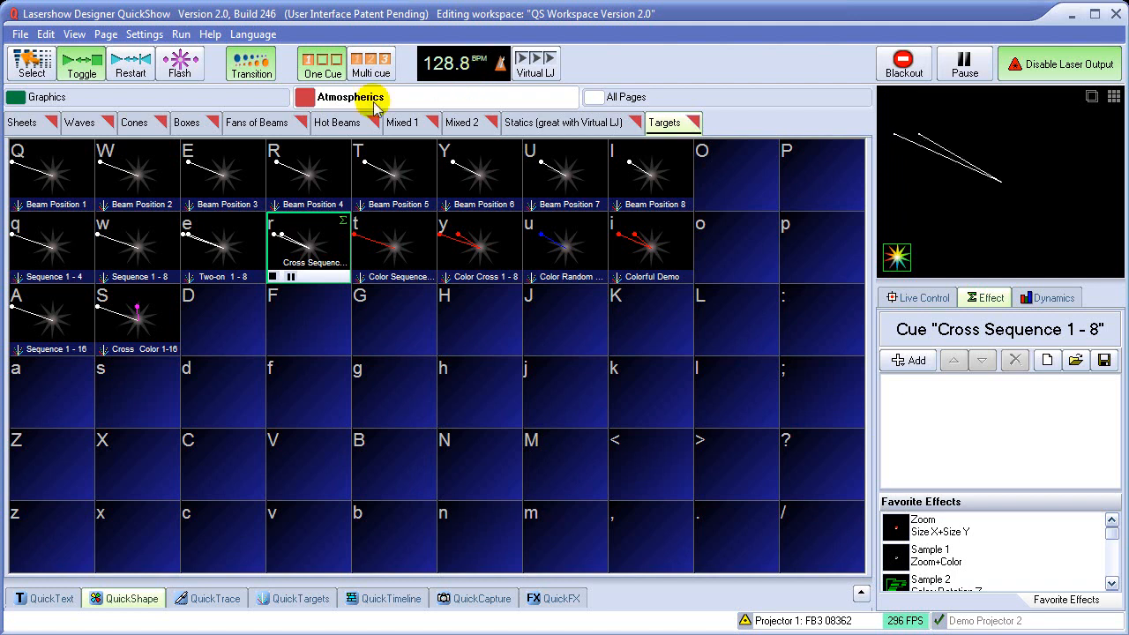
Play the Waves 3 cue on the Bckgrnds 1 page of the Graphics category, and black out the laser output.
{"action": "left_click", "coordinate": [137, 97]}
{"action": "left_click", "coordinate": [228, 201]}
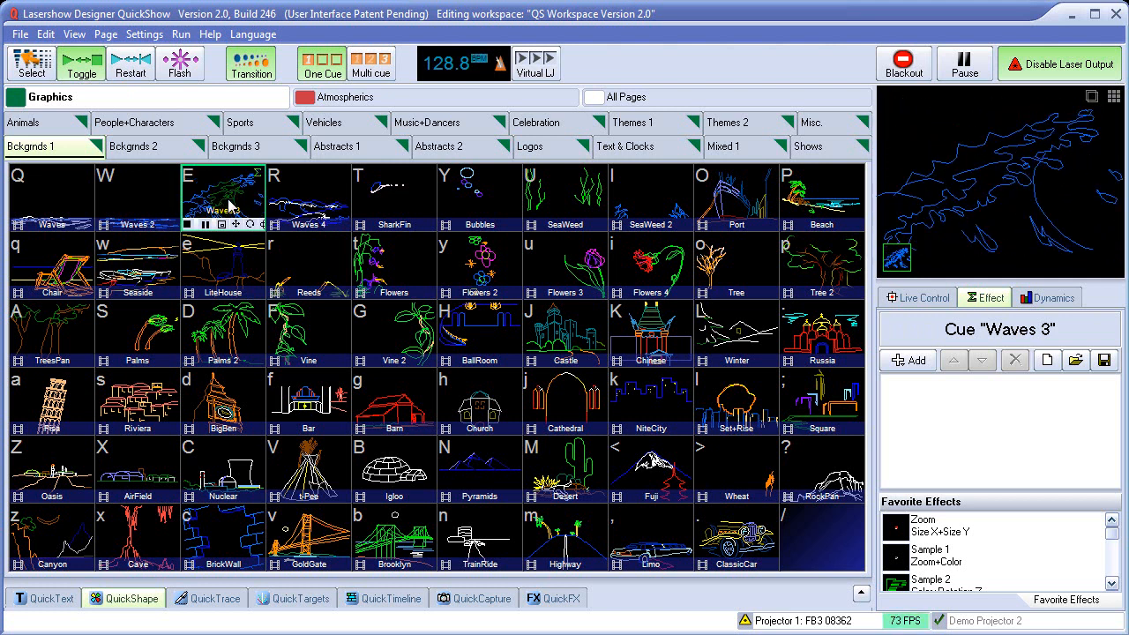
{"action": "left_click", "coordinate": [895, 66]}
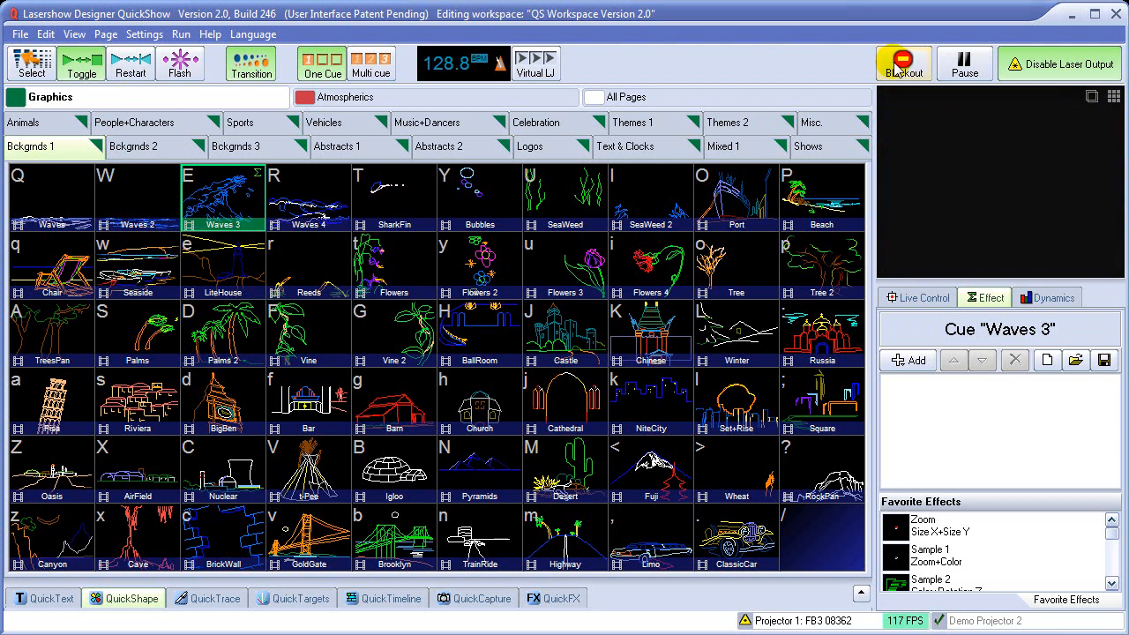